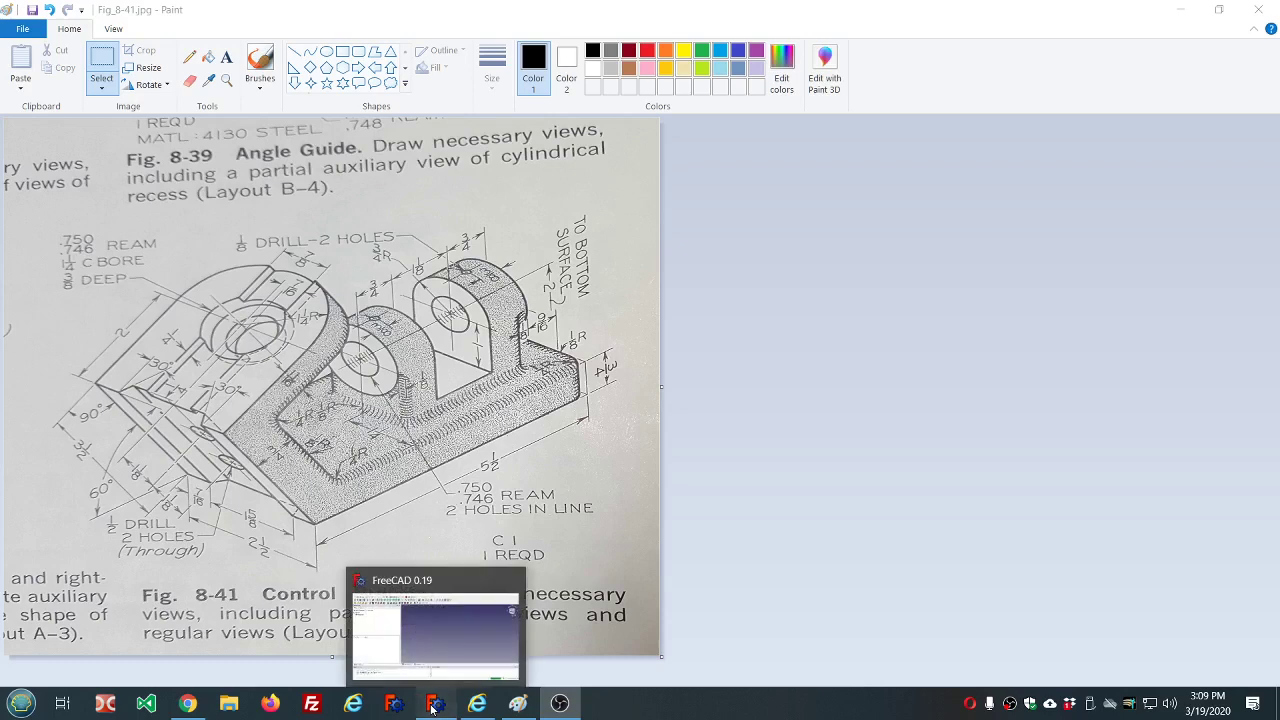
Step: After reviewing the Fig. 8-41 Control Bracket drawing in Paint, switch to FreeCAD
left_click(432, 705)
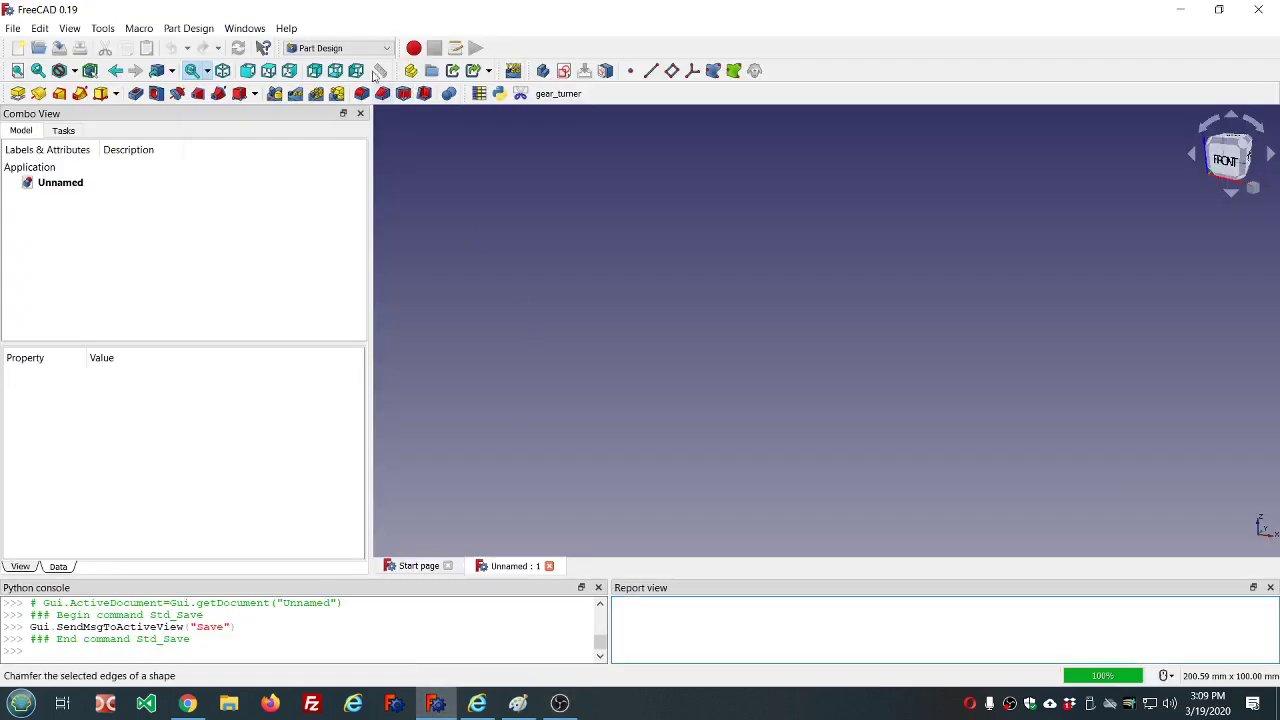
Step: Confirm in About FreeCAD that the version is 0.19, revision 20036
left_click(286, 28)
left_click(352, 176)
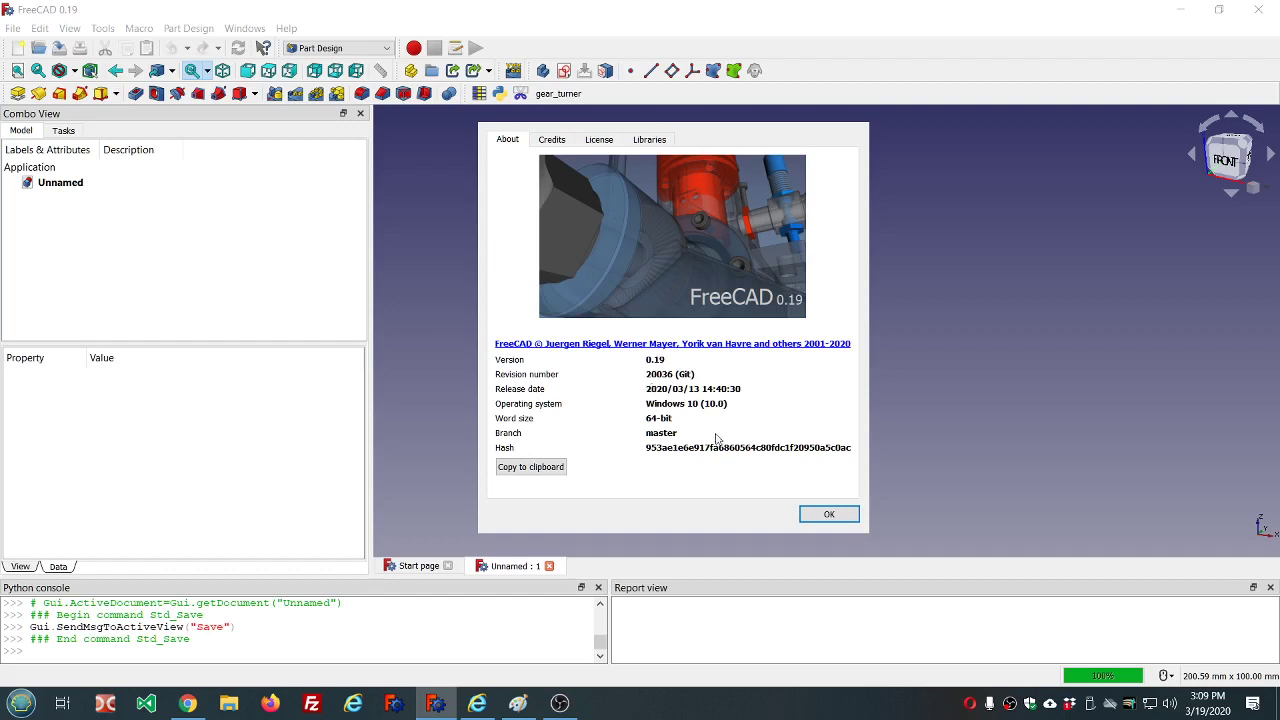
left_click(829, 514)
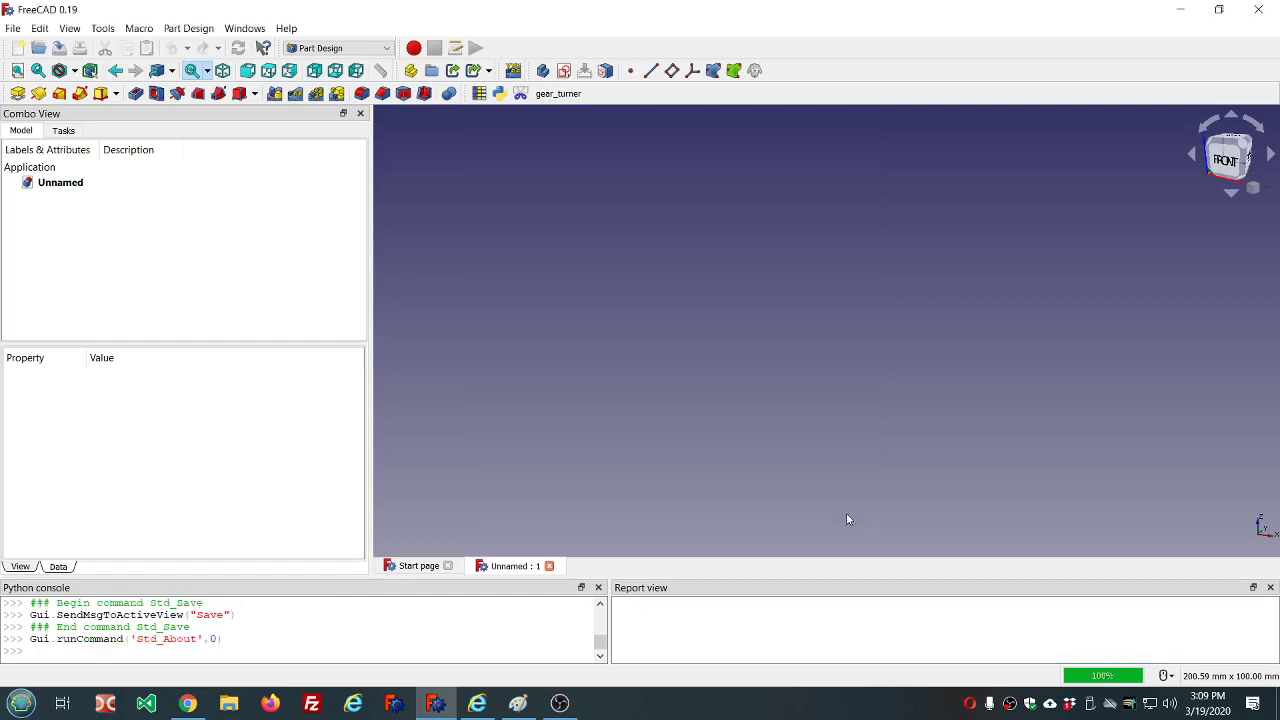
left_click(387, 49)
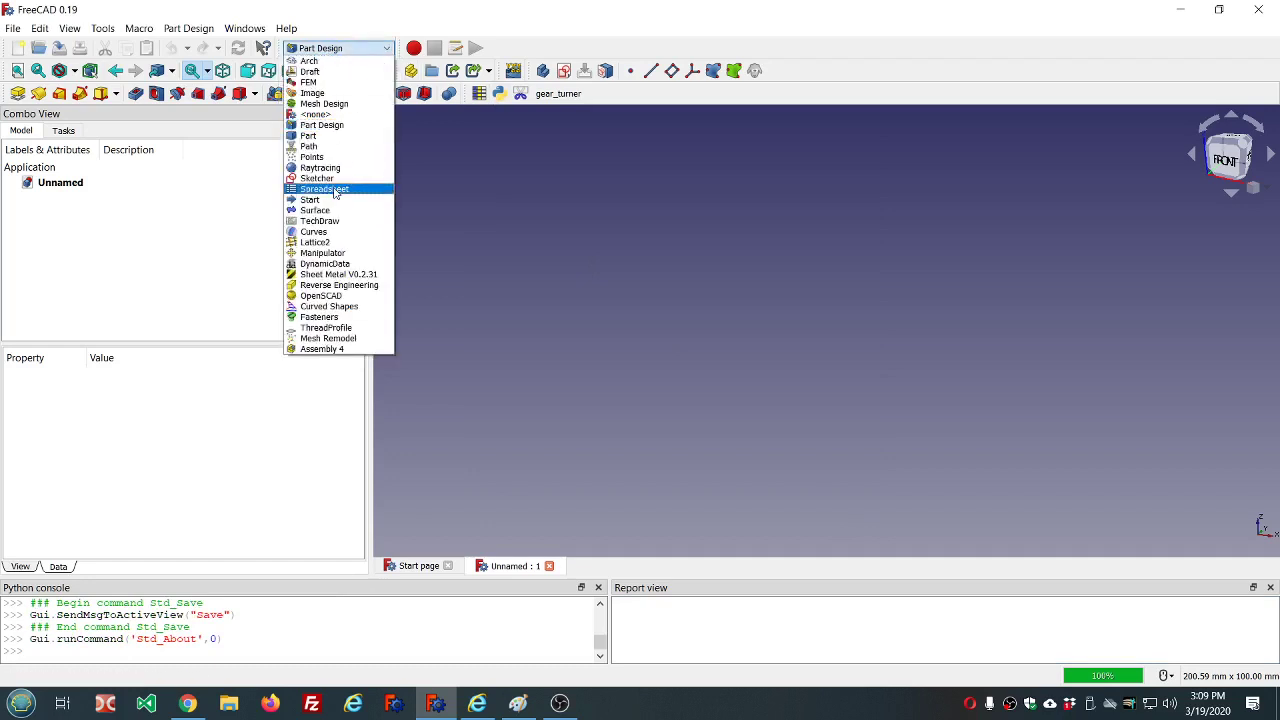
Step: Create a DynamicData object dd with a Length property base_width in group base_dimensions
left_click(325, 264)
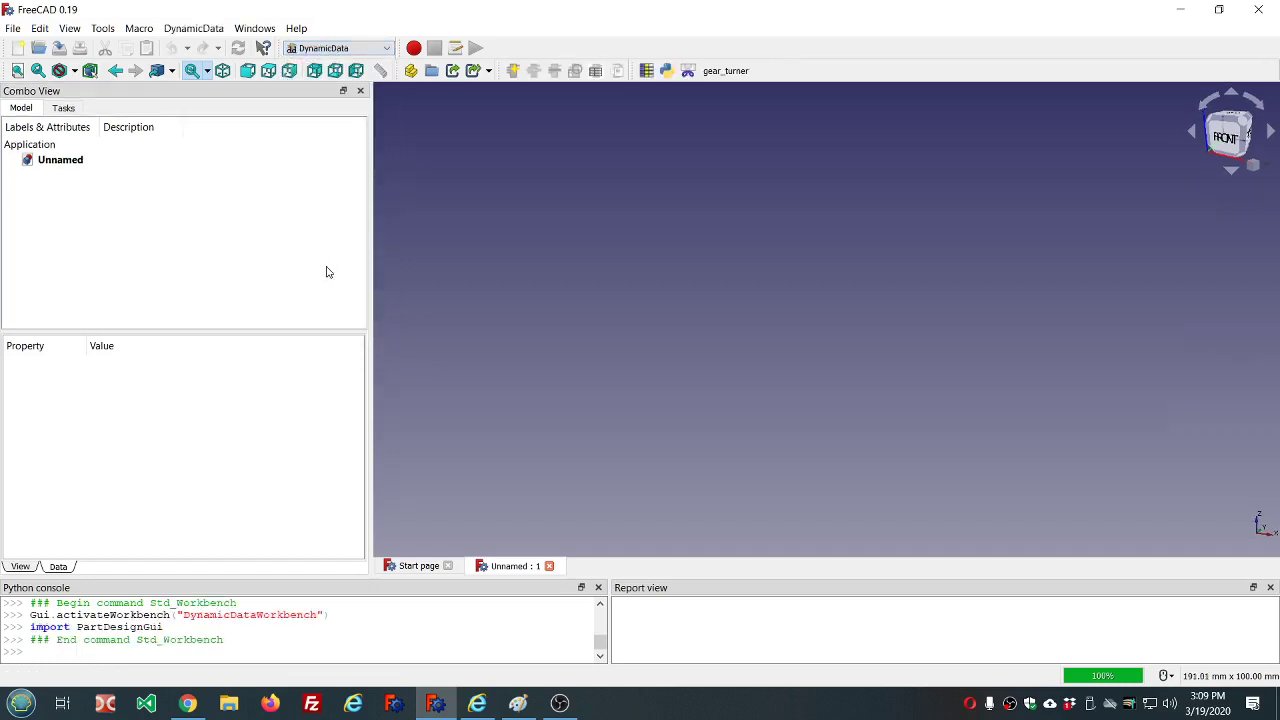
left_click(513, 71)
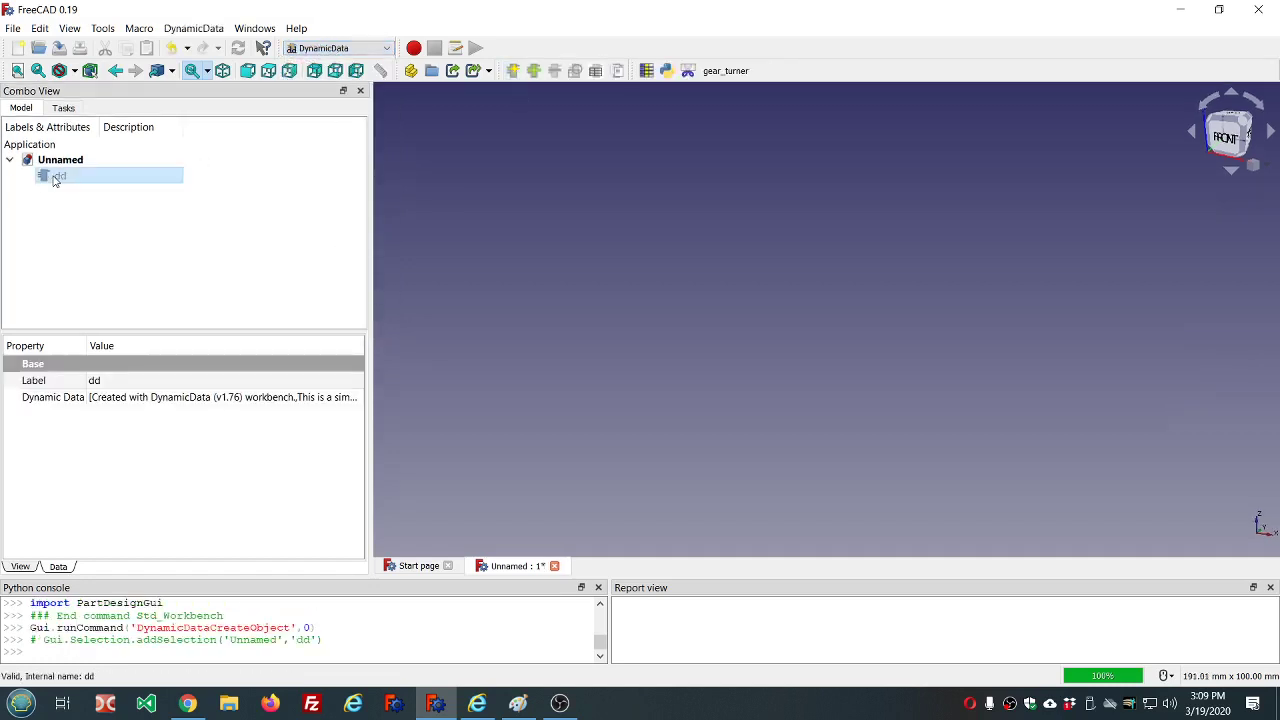
left_click(533, 71)
left_click(607, 382)
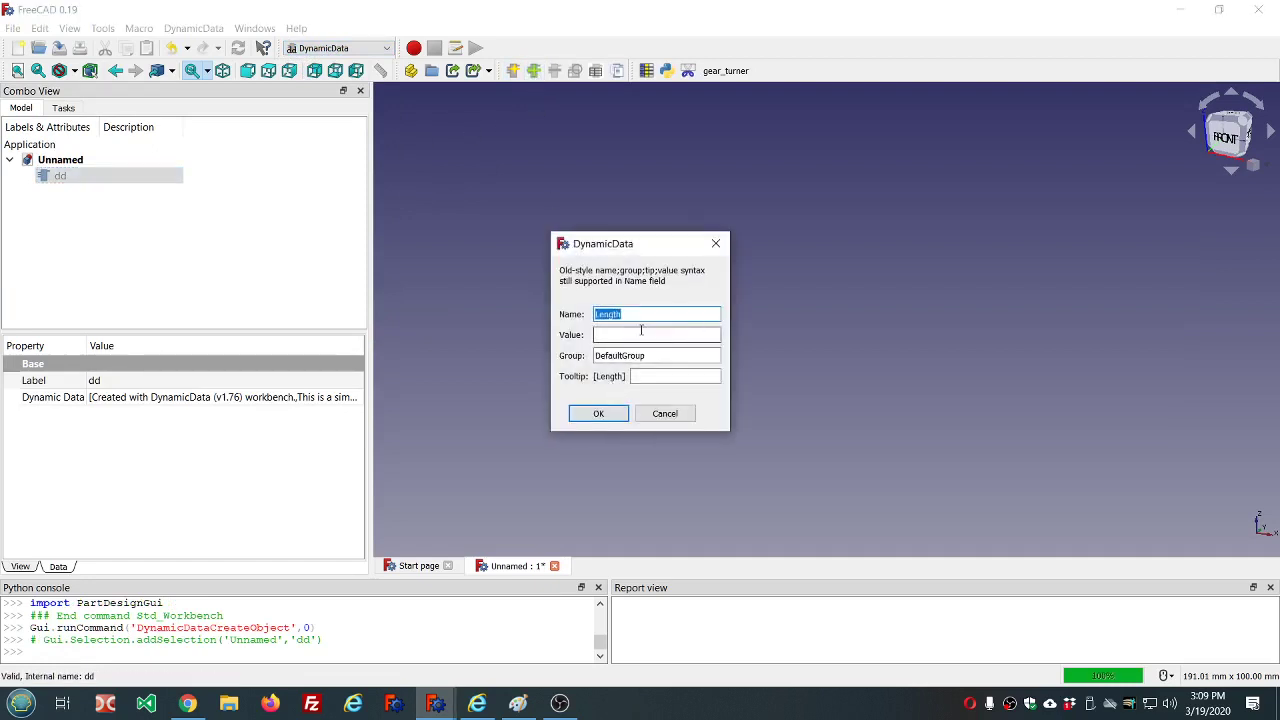
type("base_width")
left_click(638, 334)
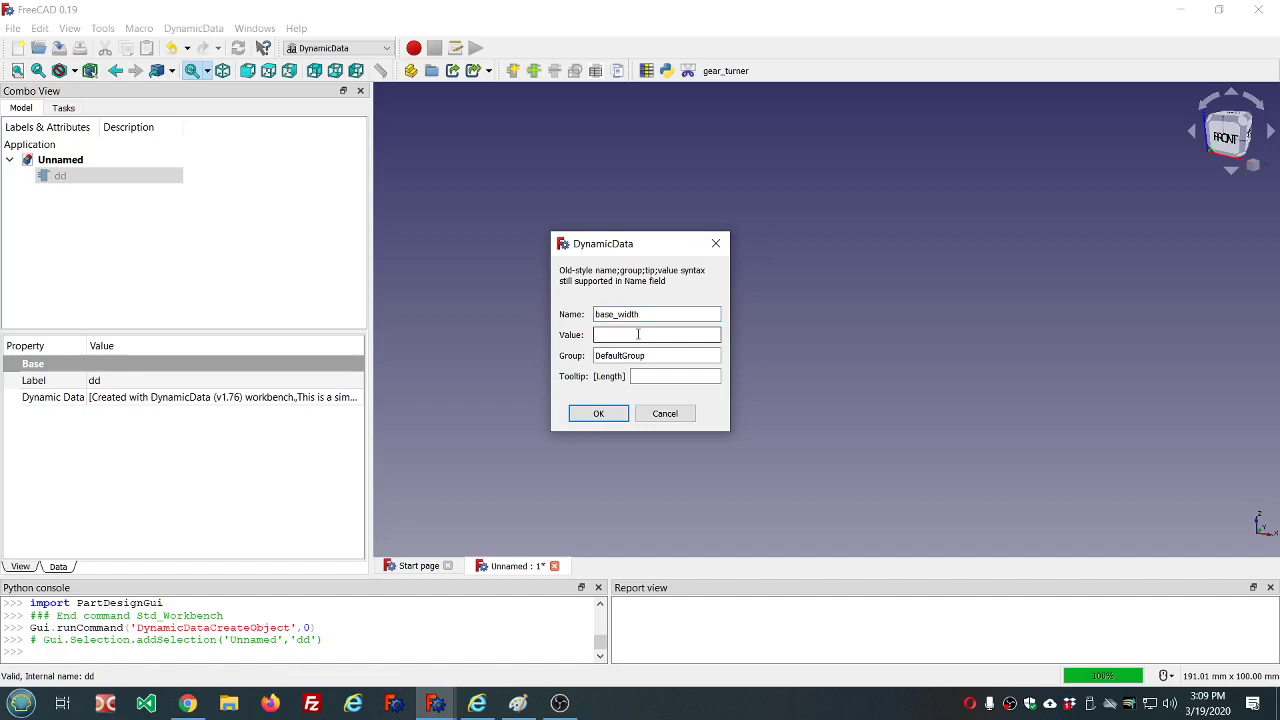
type("5.5 * inches")
key("Tab")
type("base")
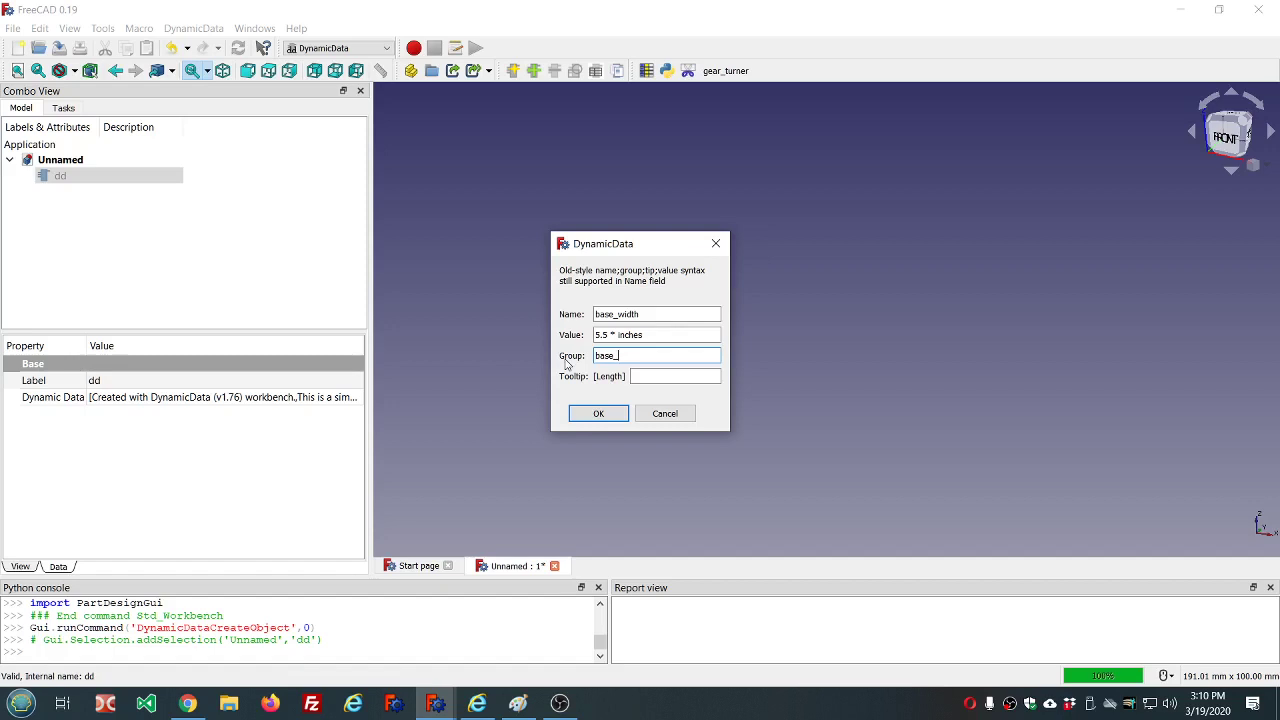
type("imensions")
key("Return")
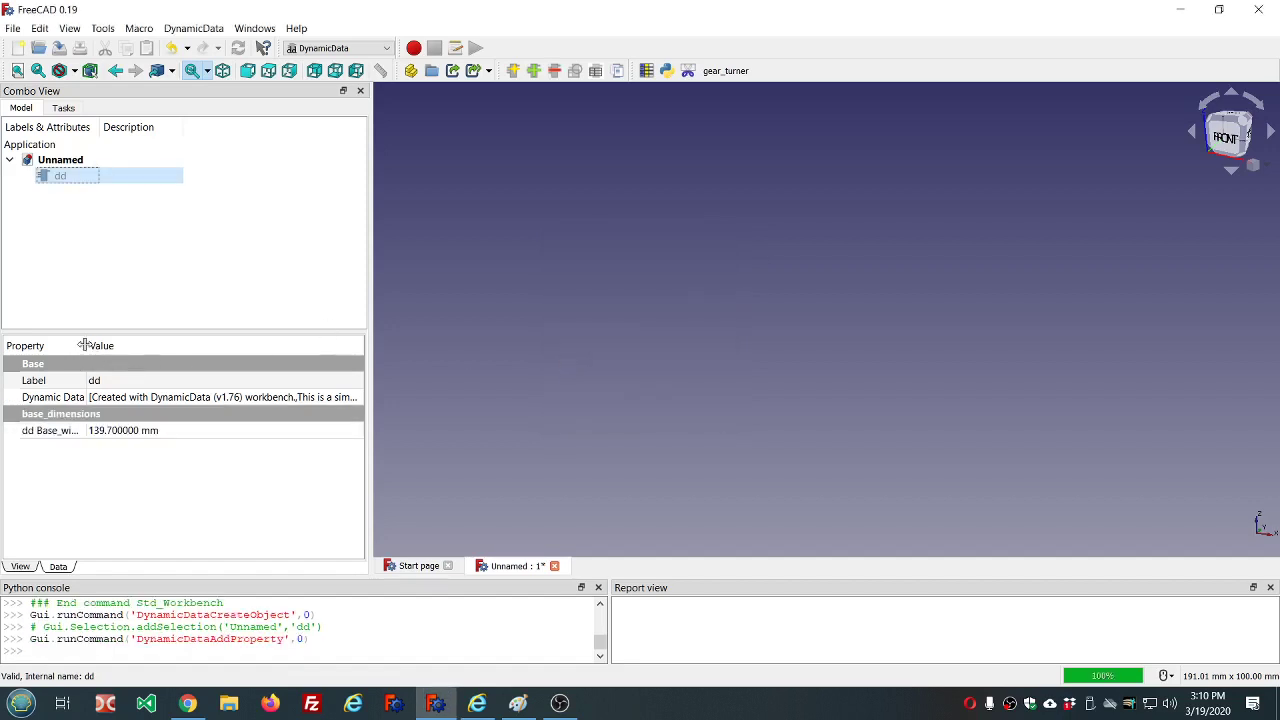
Step: Set Base_width's expression to 5.5in (139.7 mm)
left_click_drag(84, 345, 141, 350)
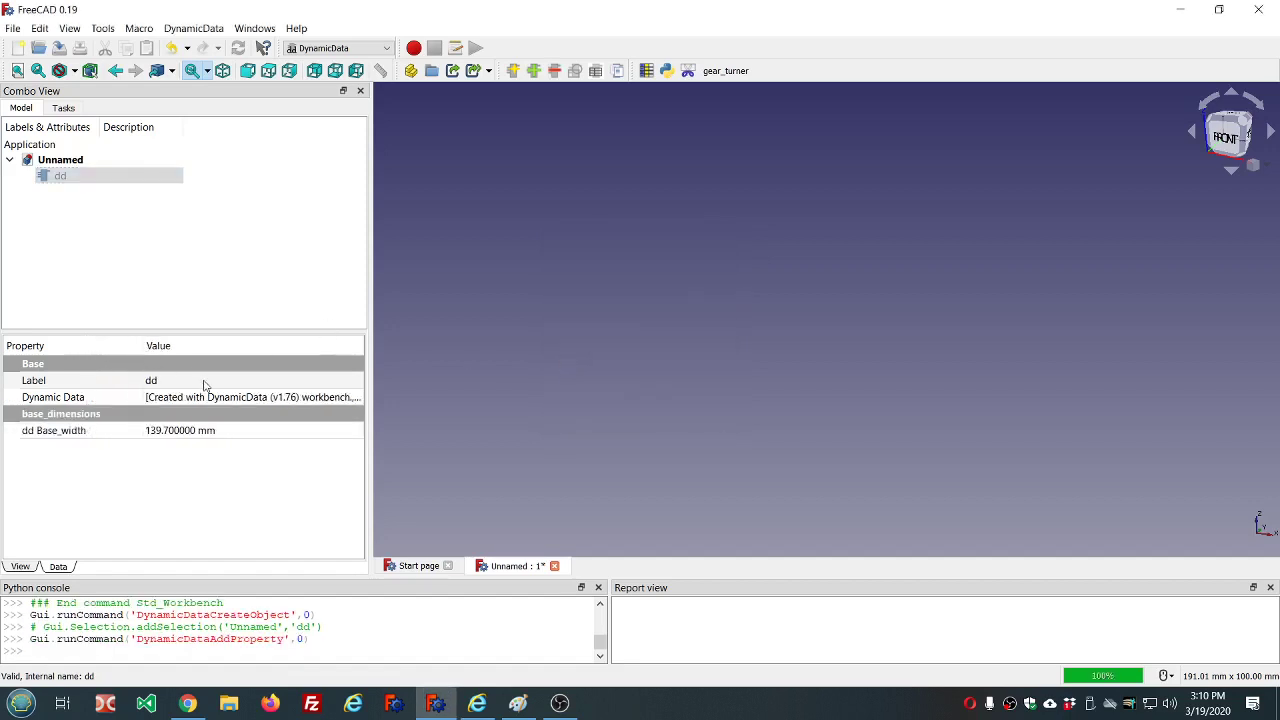
left_click(205, 431)
left_click(346, 431)
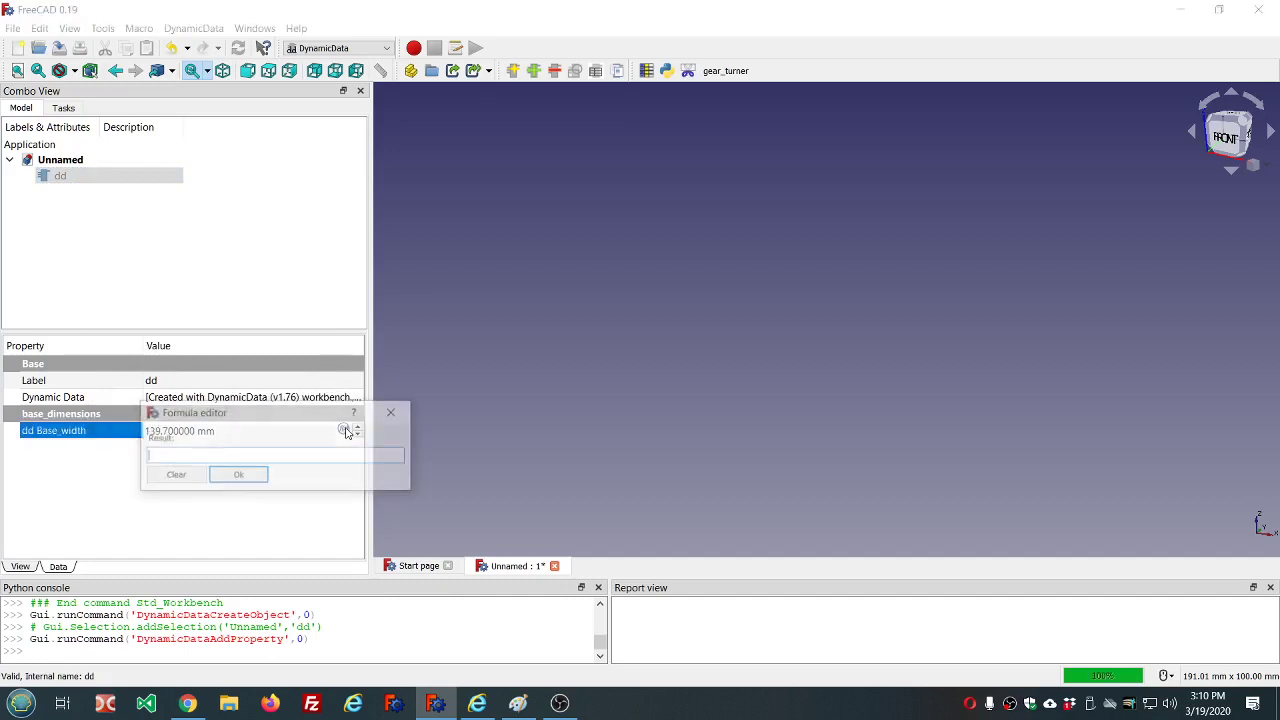
type("(")
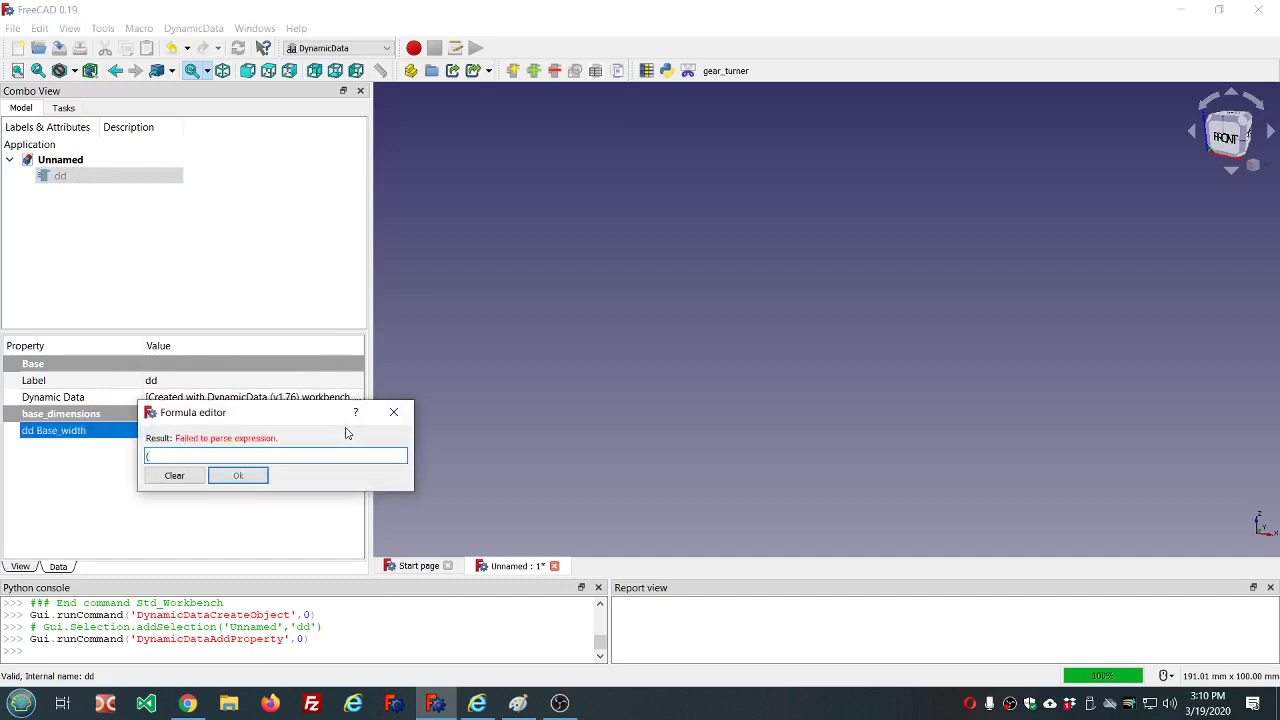
type("5.5in")
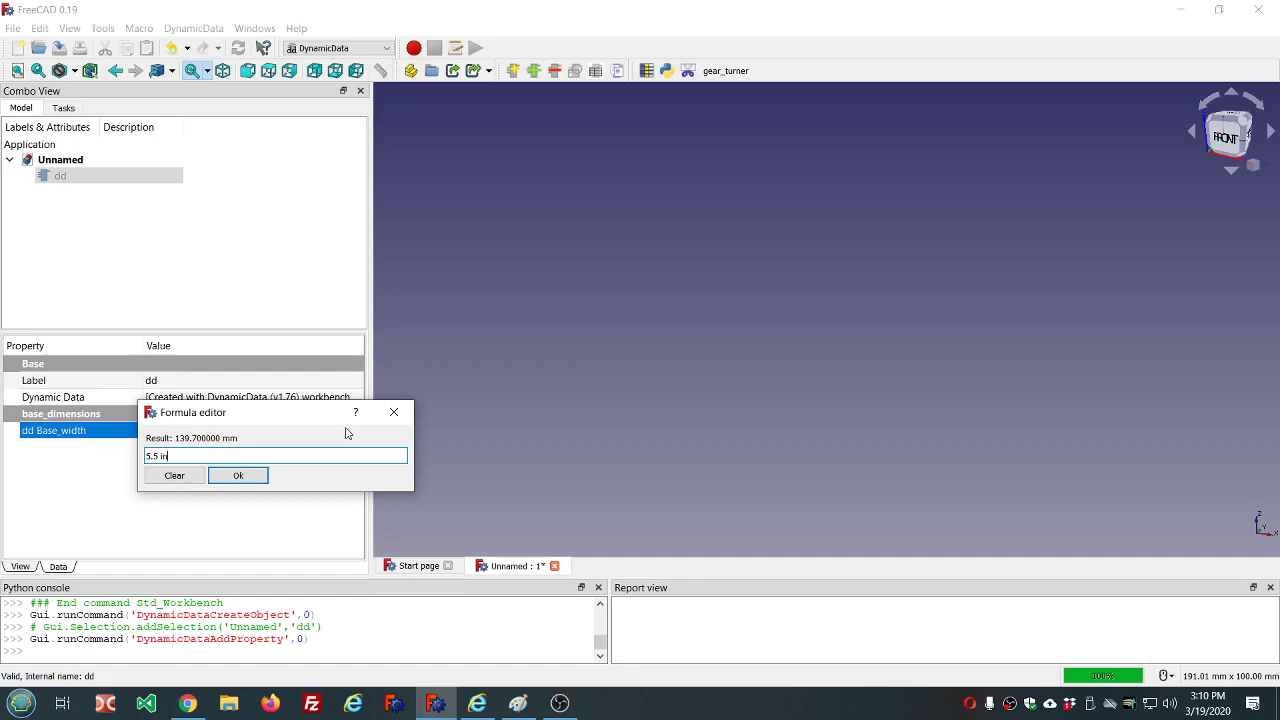
key("Return")
left_click(213, 487)
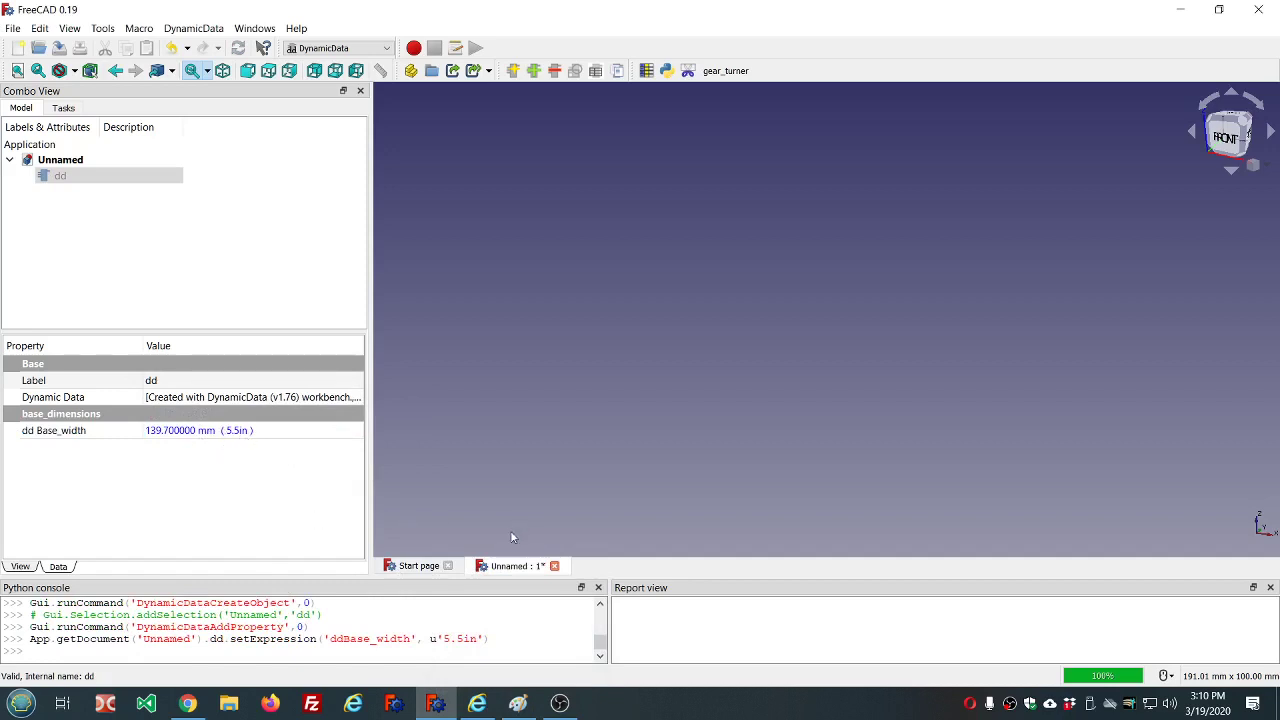
Step: After checking the drawing, add a Length property base_depth to dd
left_click(517, 704)
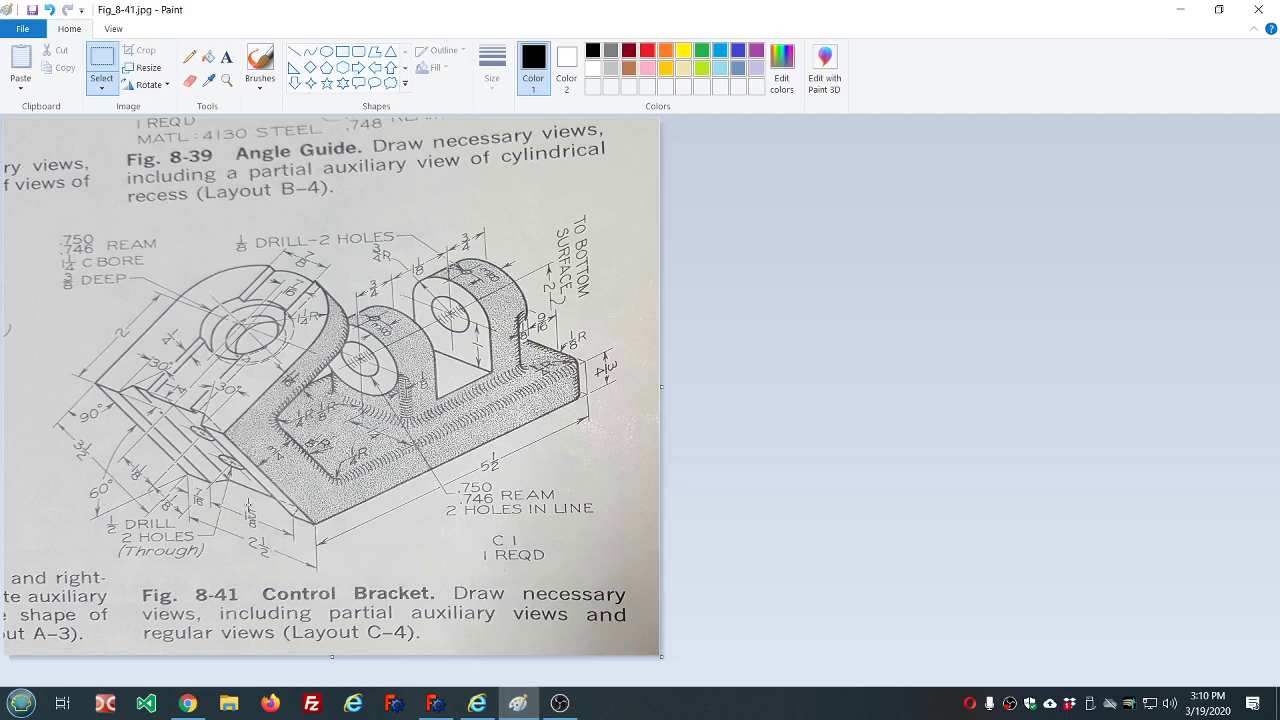
left_click(435, 703)
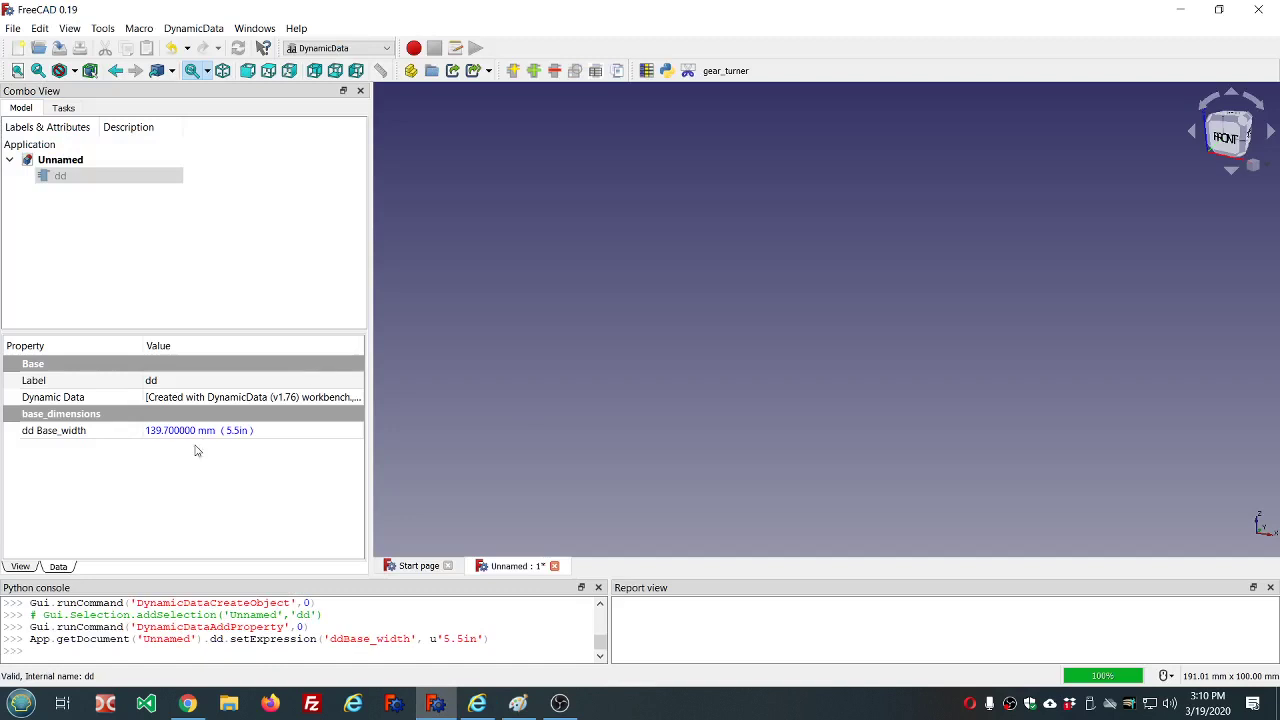
left_click(533, 70)
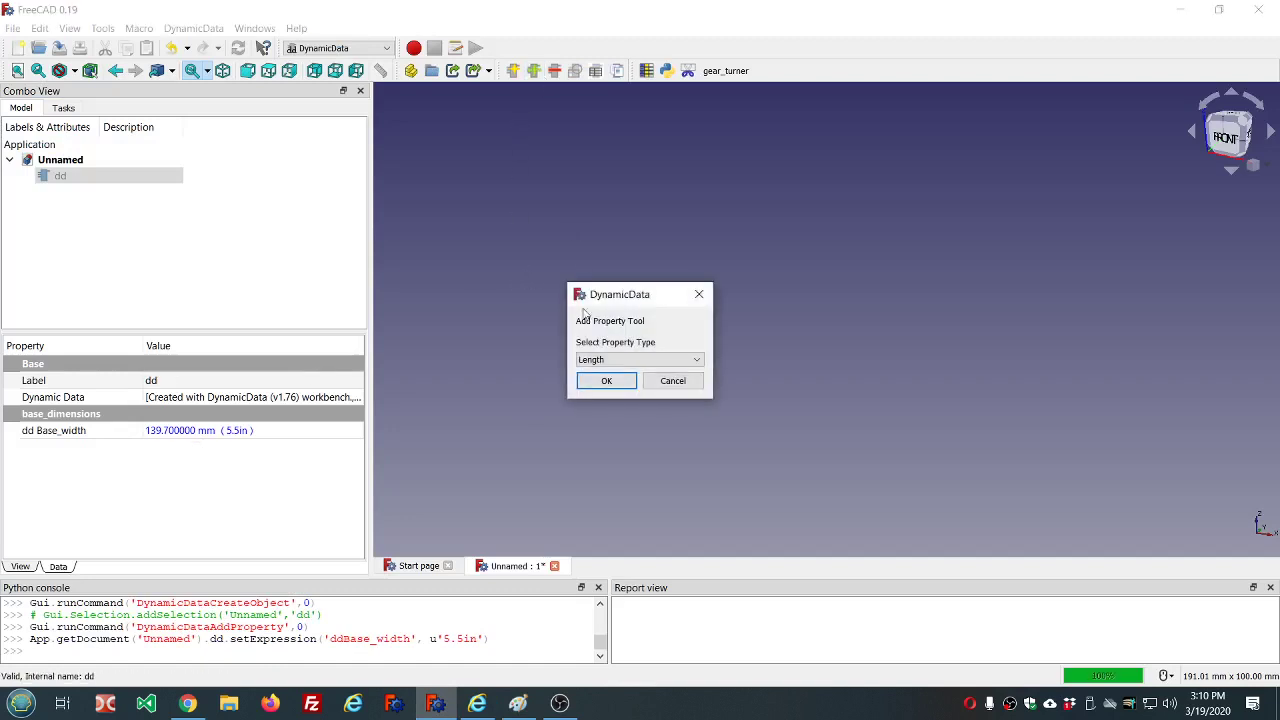
left_click(612, 381)
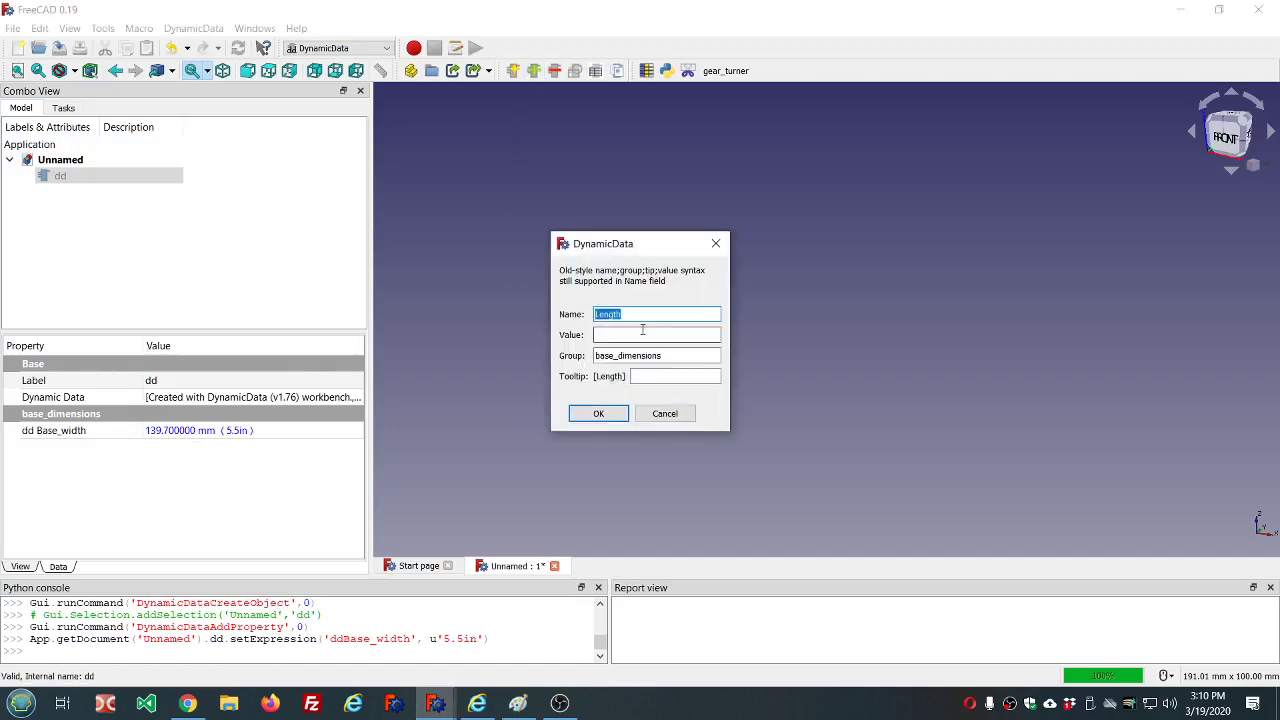
type("base_depth")
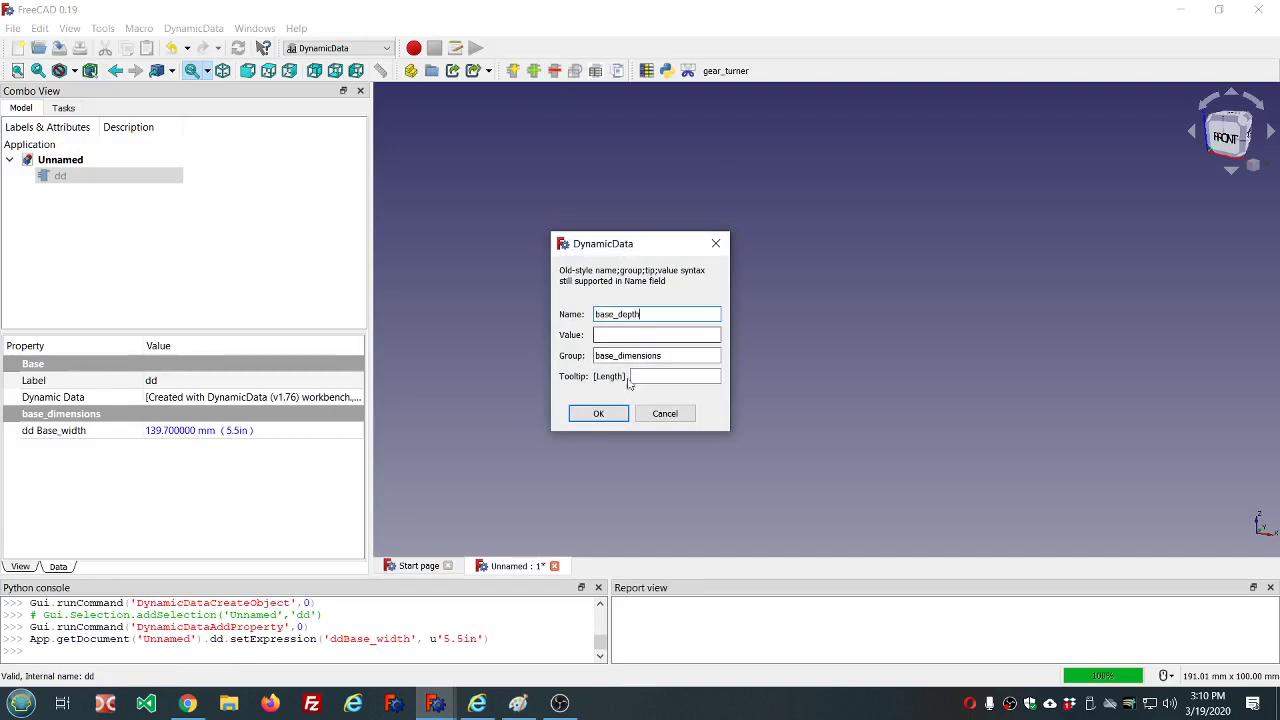
left_click(598, 413)
Step: Set Base_depth's expression to 2.5in (63.5 mm) and go back to the drawing
left_click(228, 432)
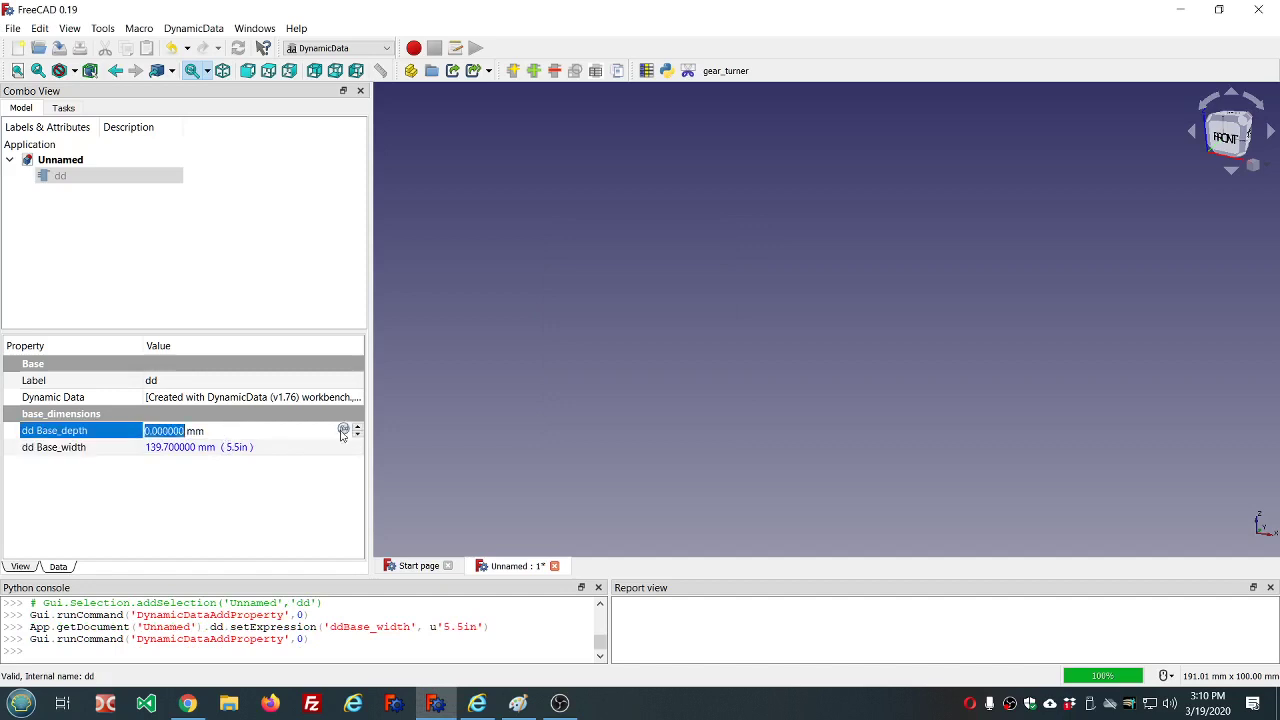
left_click(344, 434)
type("2.5in")
key("Return")
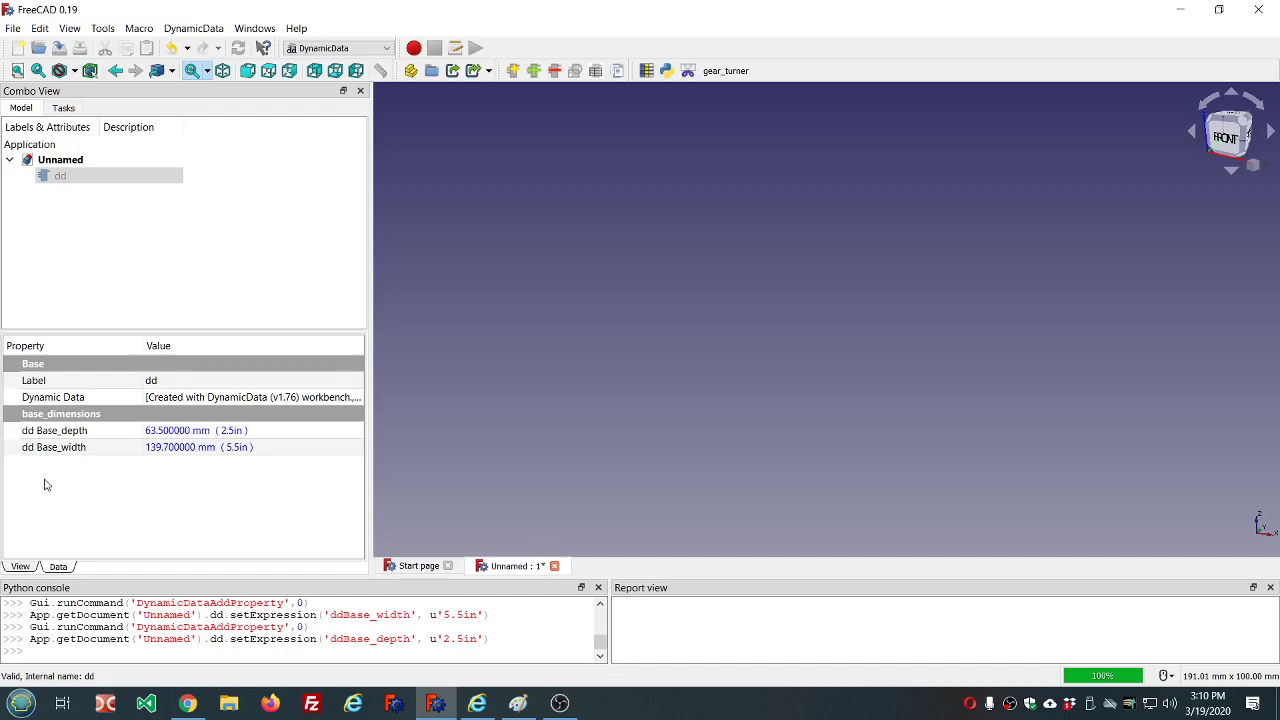
left_click(518, 703)
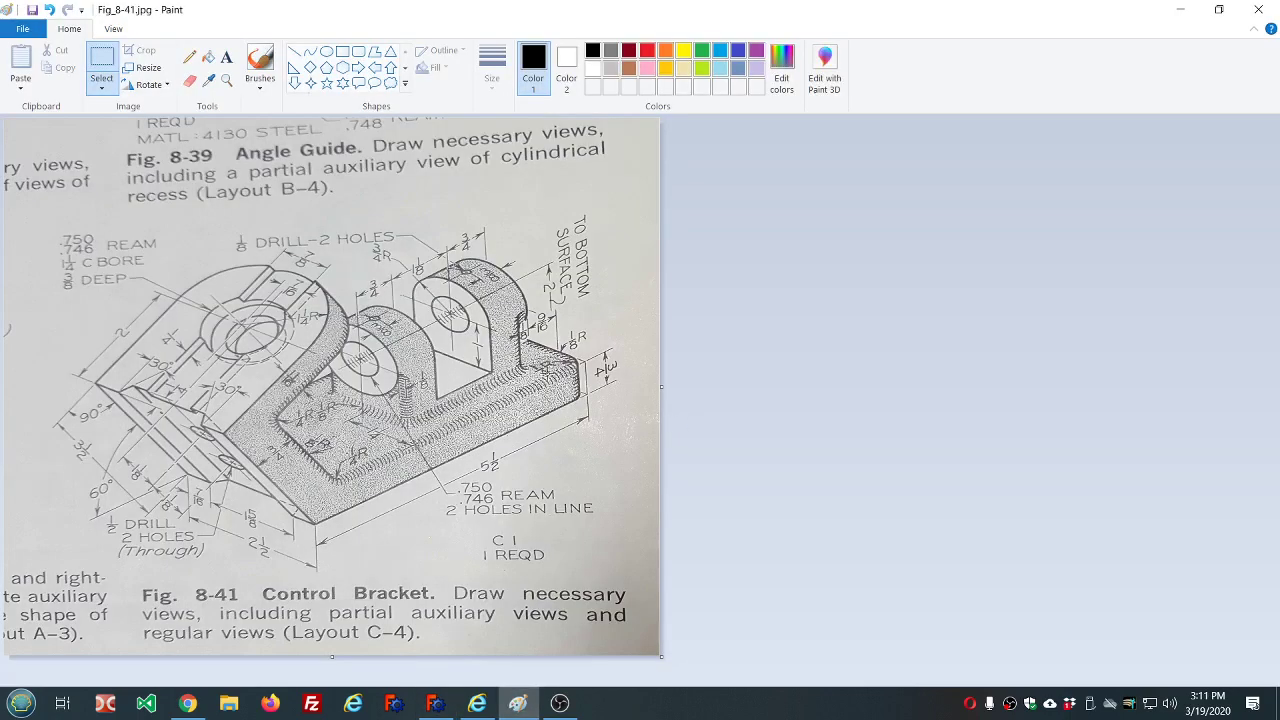
Step: Add a Length property base_thickness to dd
left_click(435, 703)
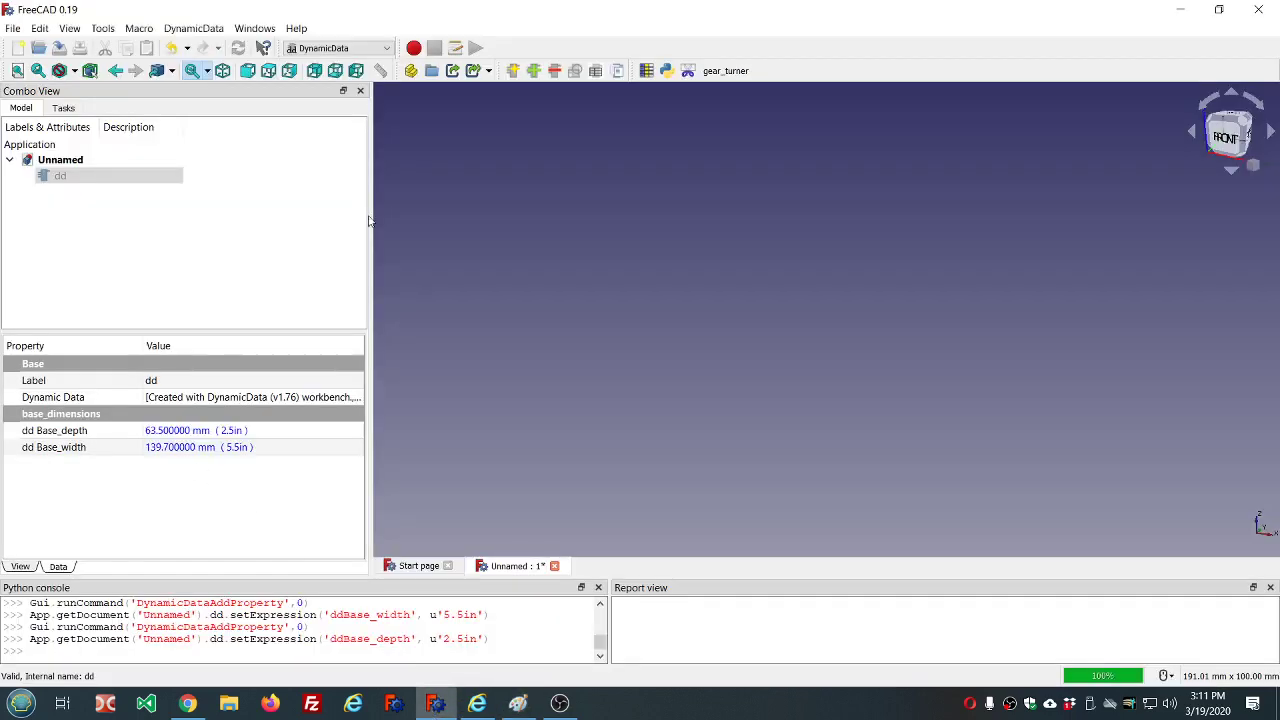
left_click(533, 70)
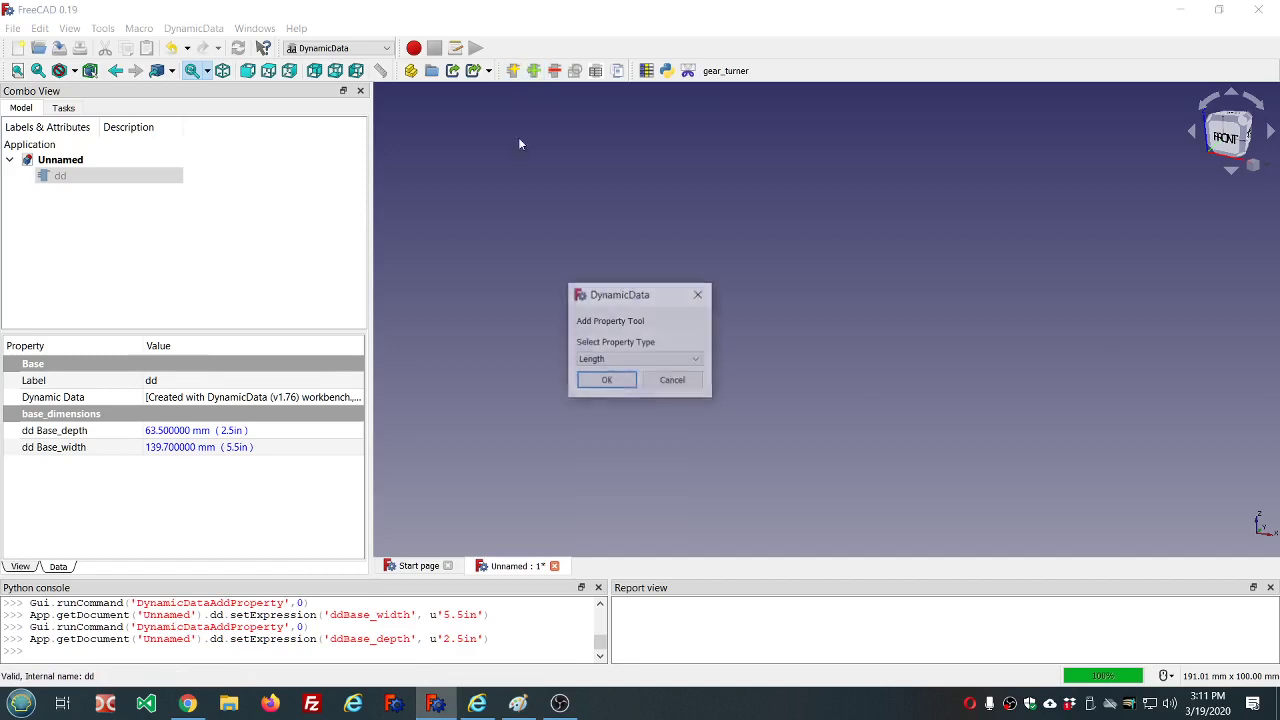
left_click(592, 382)
type("base2")
key("BackSpace")
key("BackSpace")
key("BackSpace")
type("e_thickness")
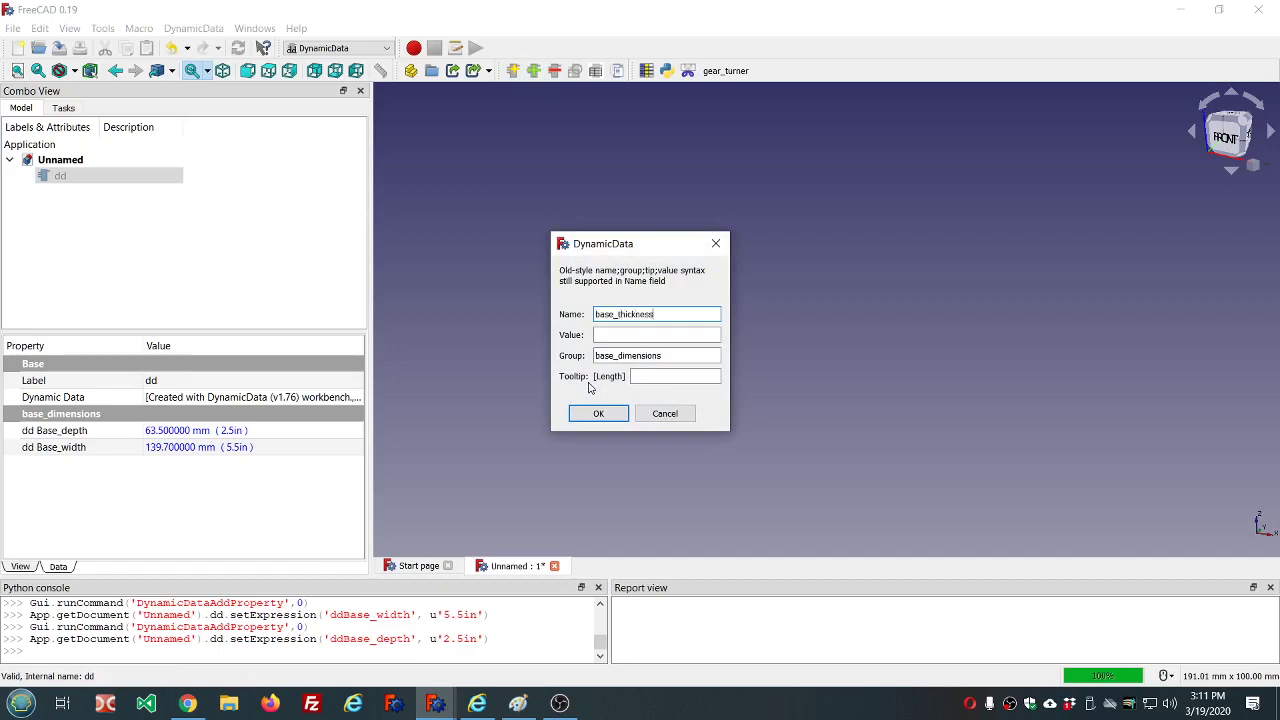
left_click(598, 413)
Step: Set Base_thickness's expression to 0.75in (19.05 mm) and go back to the drawing
left_click(240, 448)
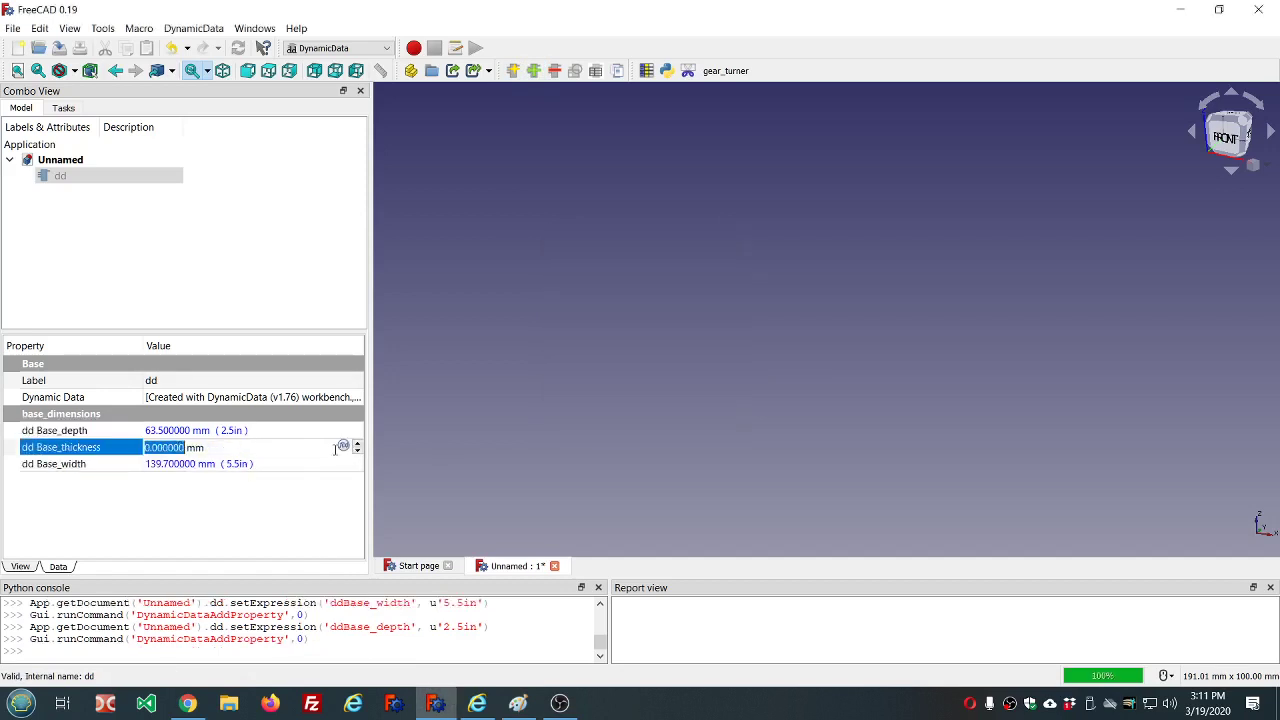
left_click(343, 447)
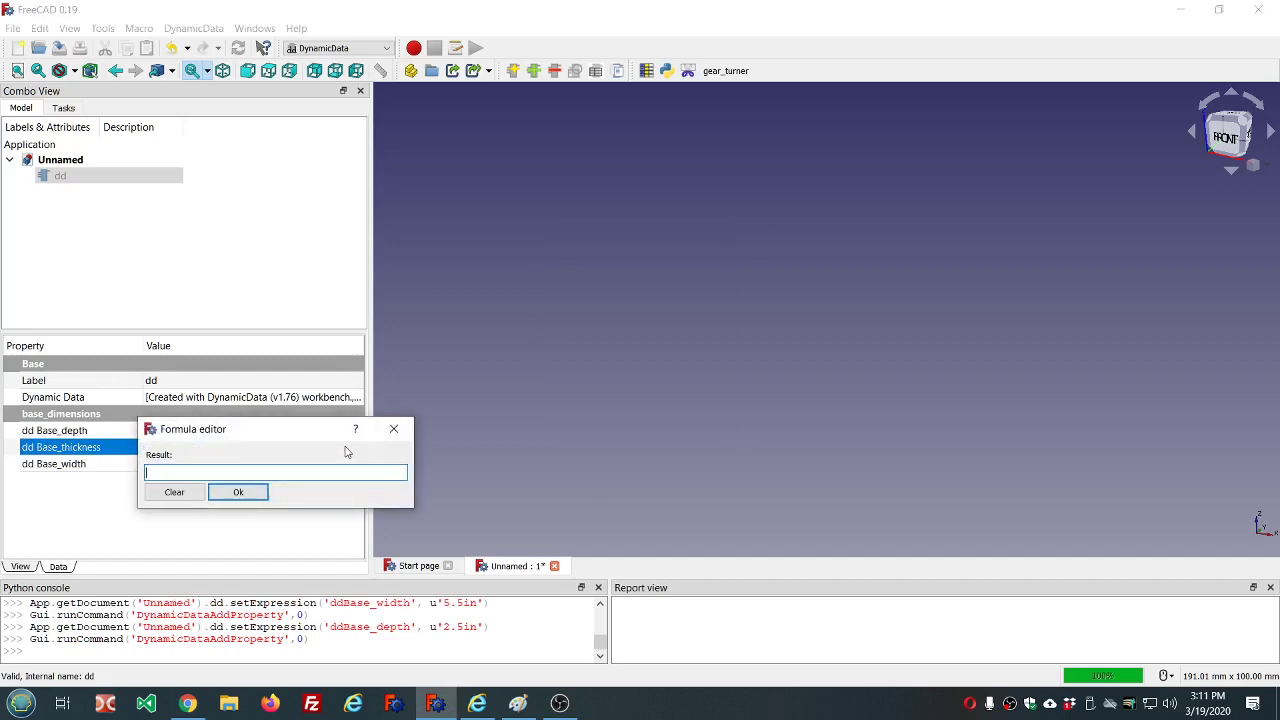
type(".75in")
key("Return")
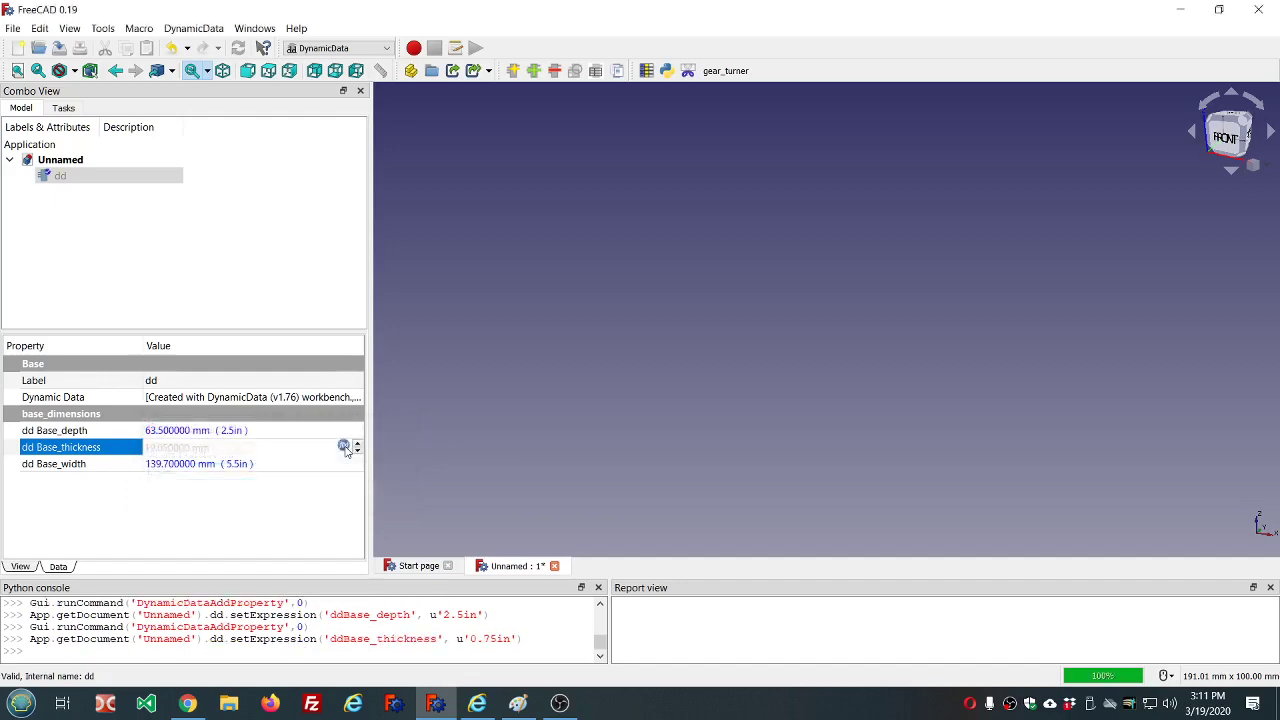
left_click(231, 518)
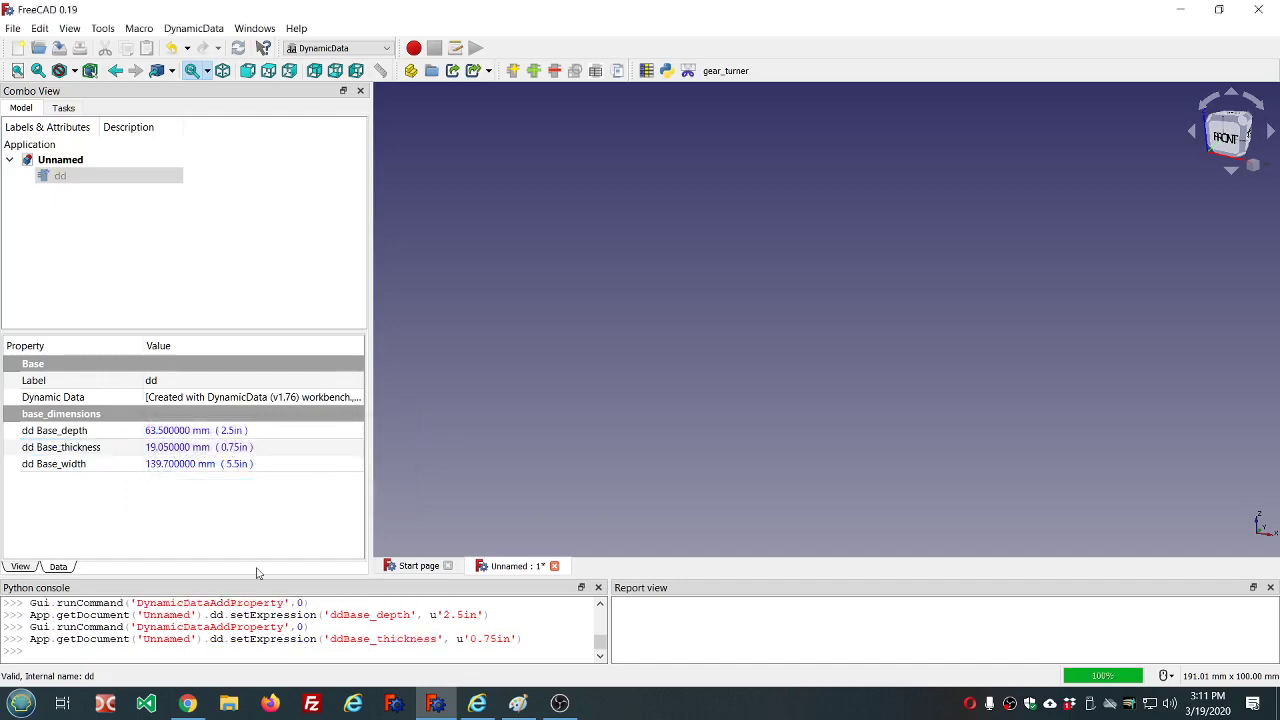
left_click(522, 704)
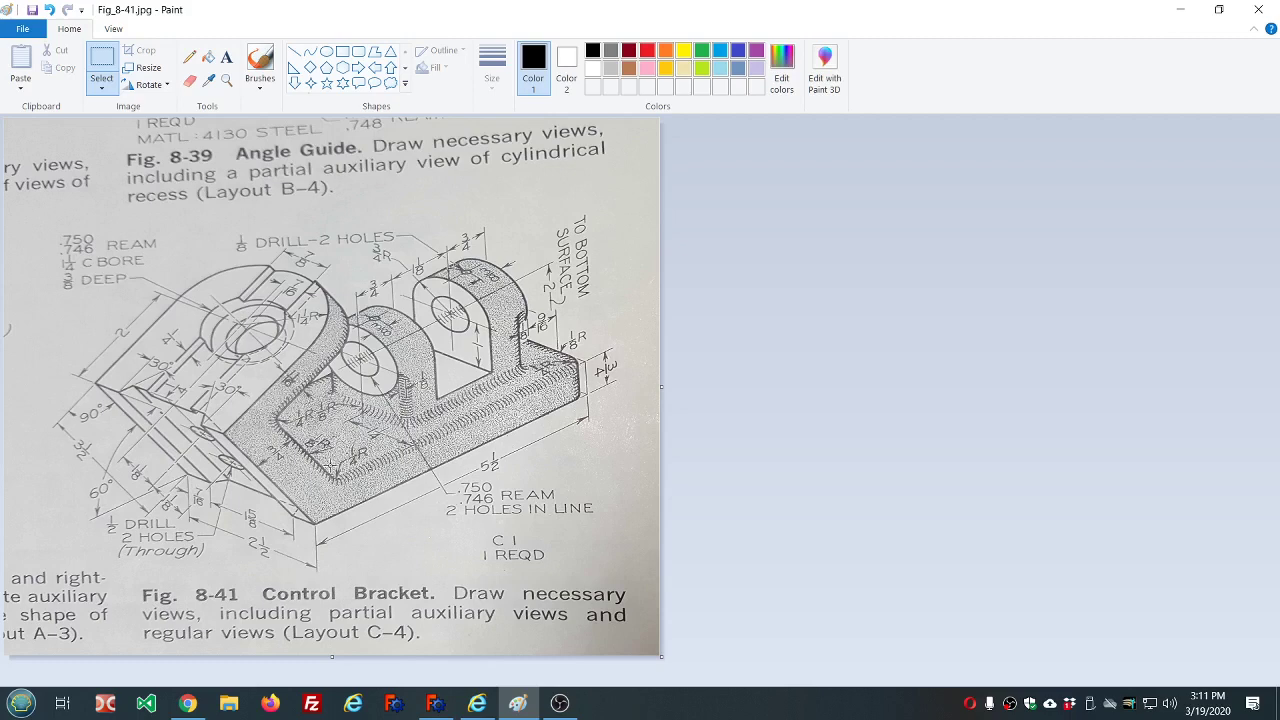
Step: Add a Base_fillet_radius length to dd with its expression set to 0.25in (6.35 mm)
left_click(435, 703)
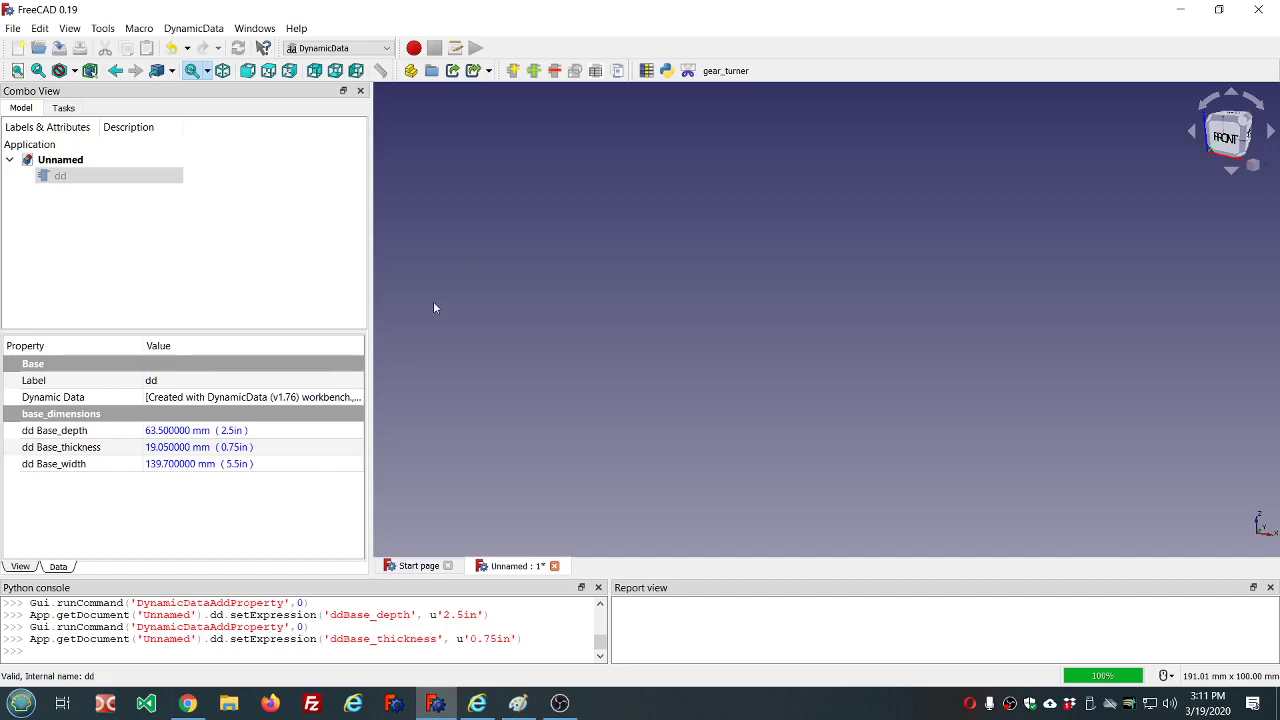
left_click(534, 70)
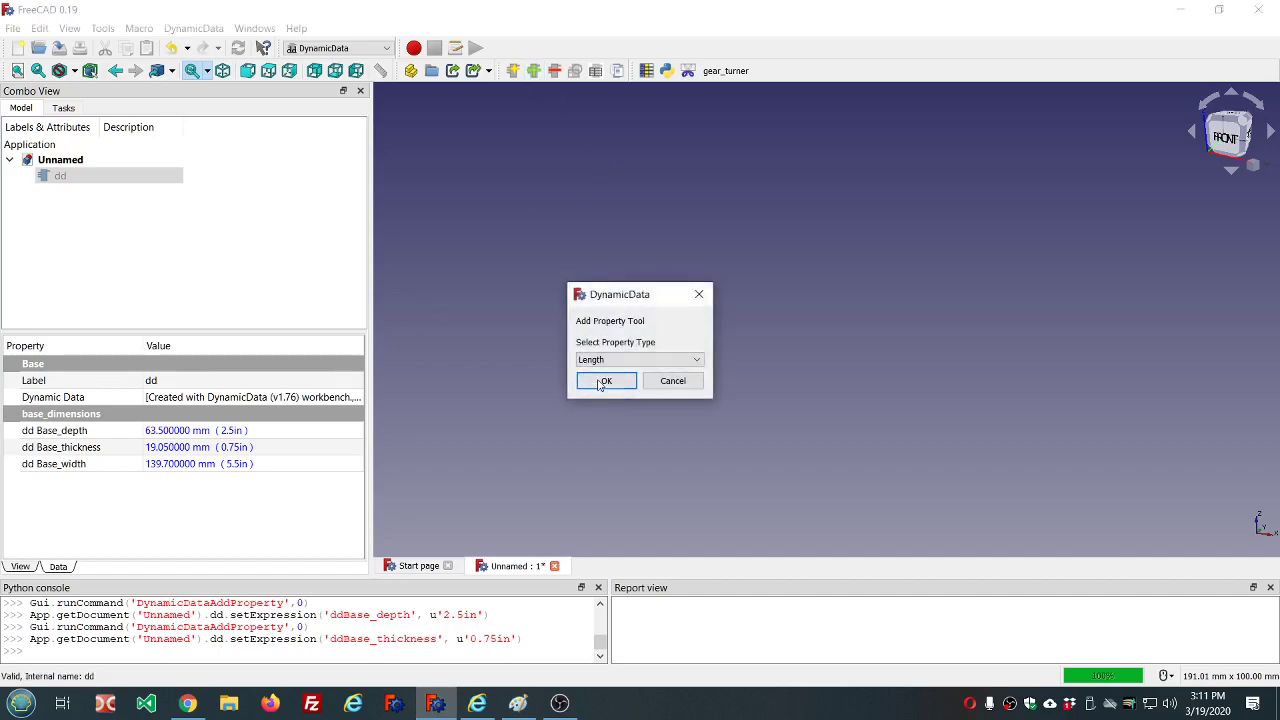
type("base_fillet_radius")
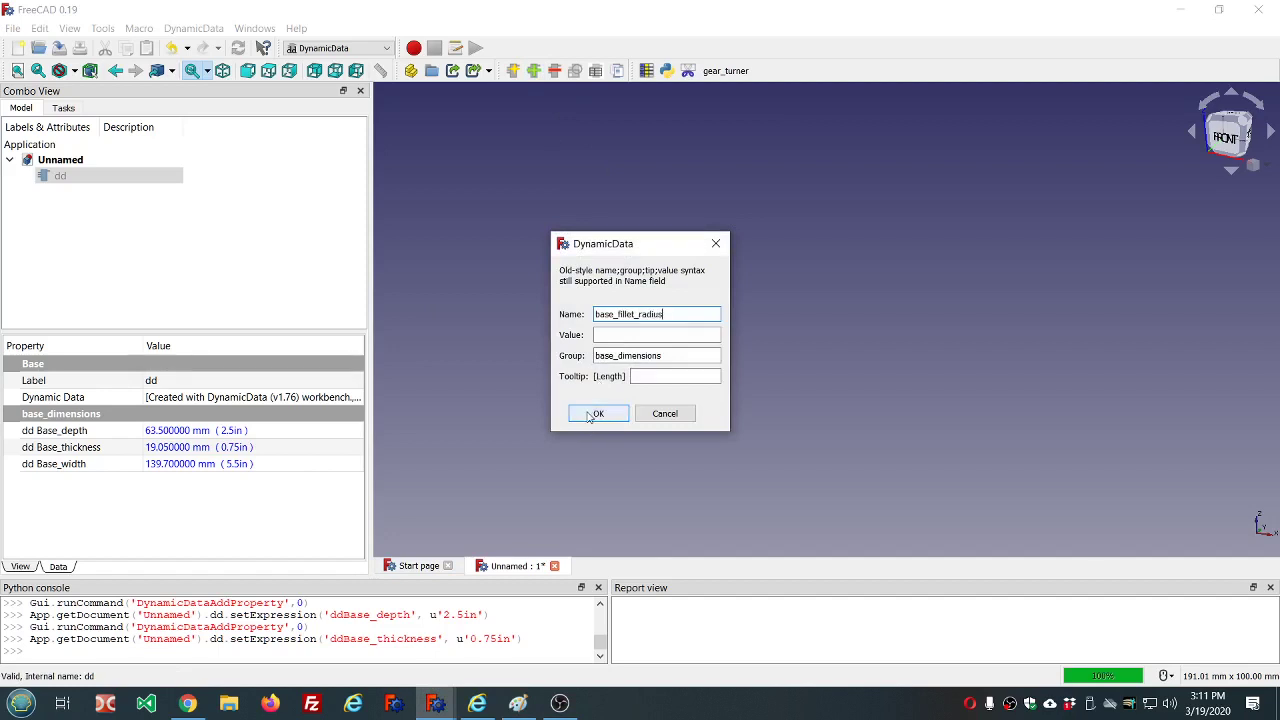
left_click(598, 413)
left_click(224, 448)
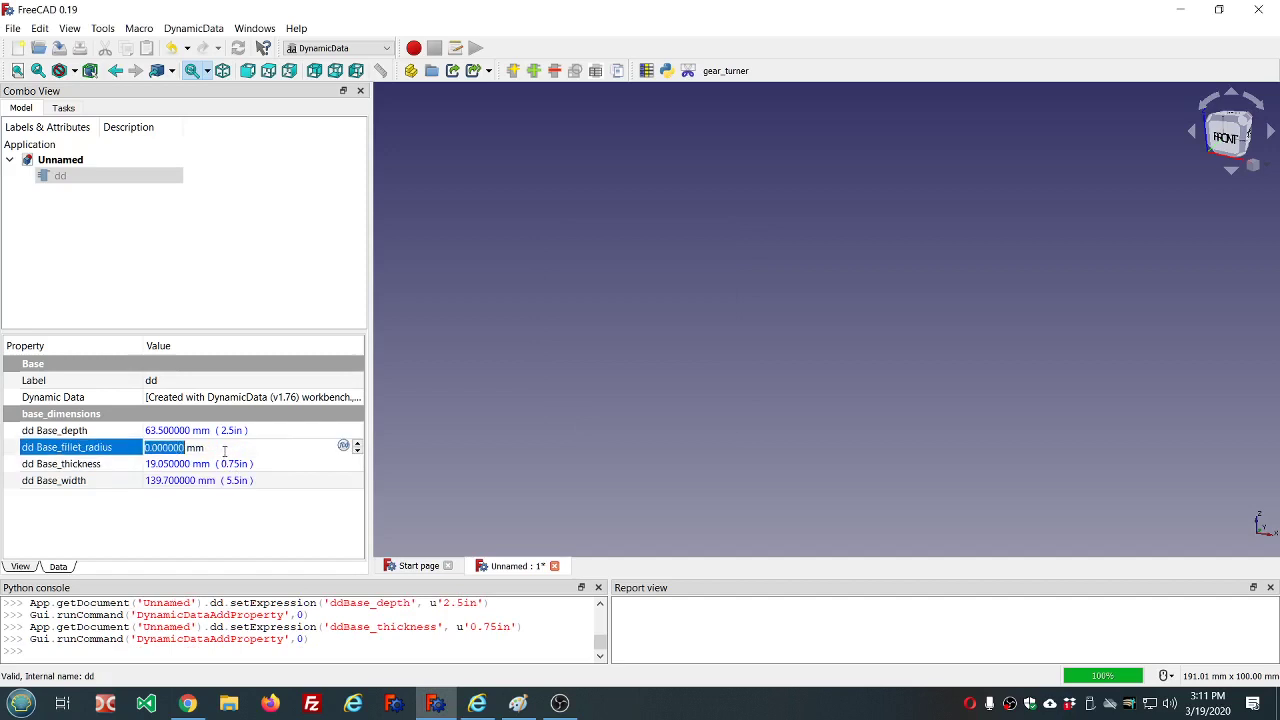
left_click(342, 445)
type("0.25in")
key("Return")
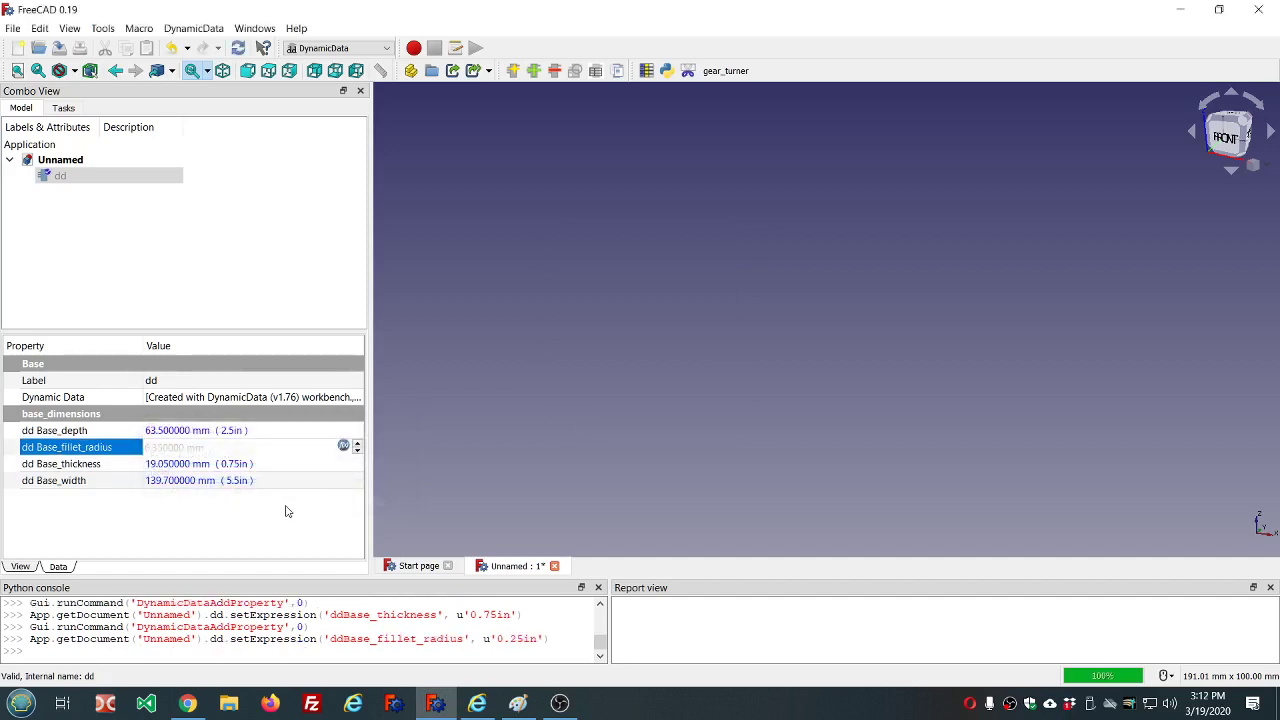
left_click(285, 511)
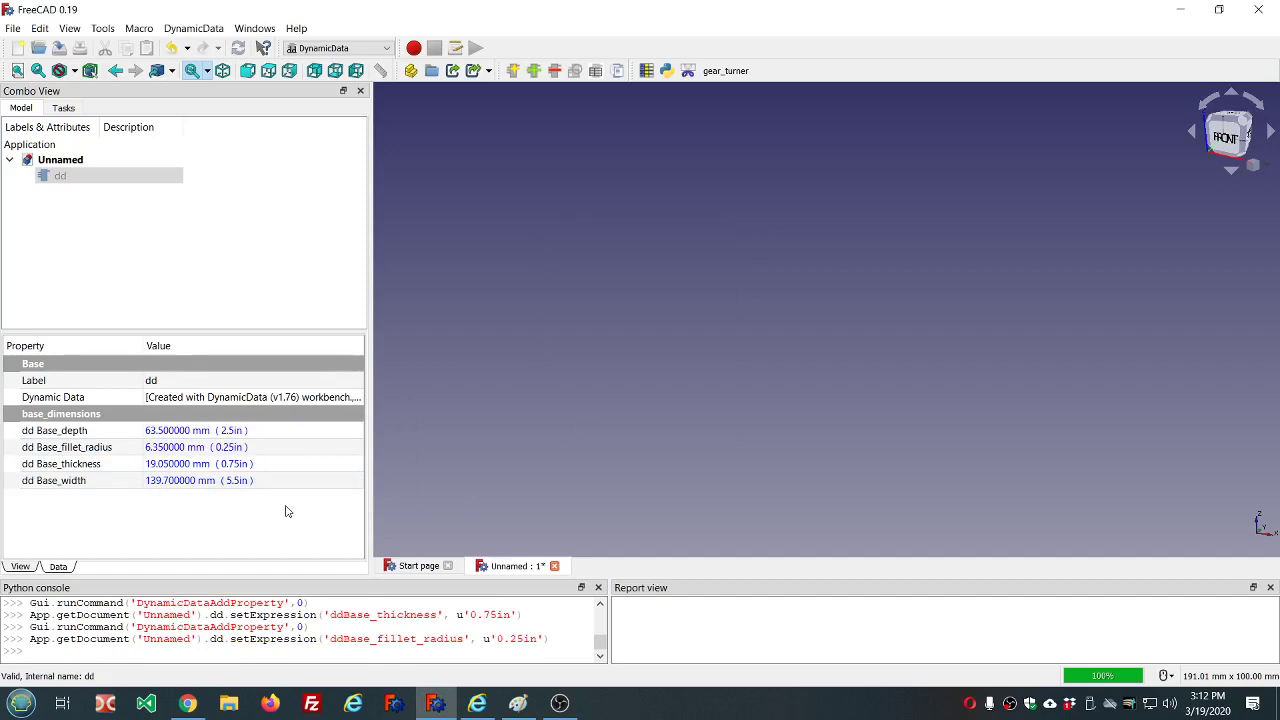
Step: Save the document as 053_model_from_technical_drawing.FCStd and go back to the drawing
left_click(406, 567)
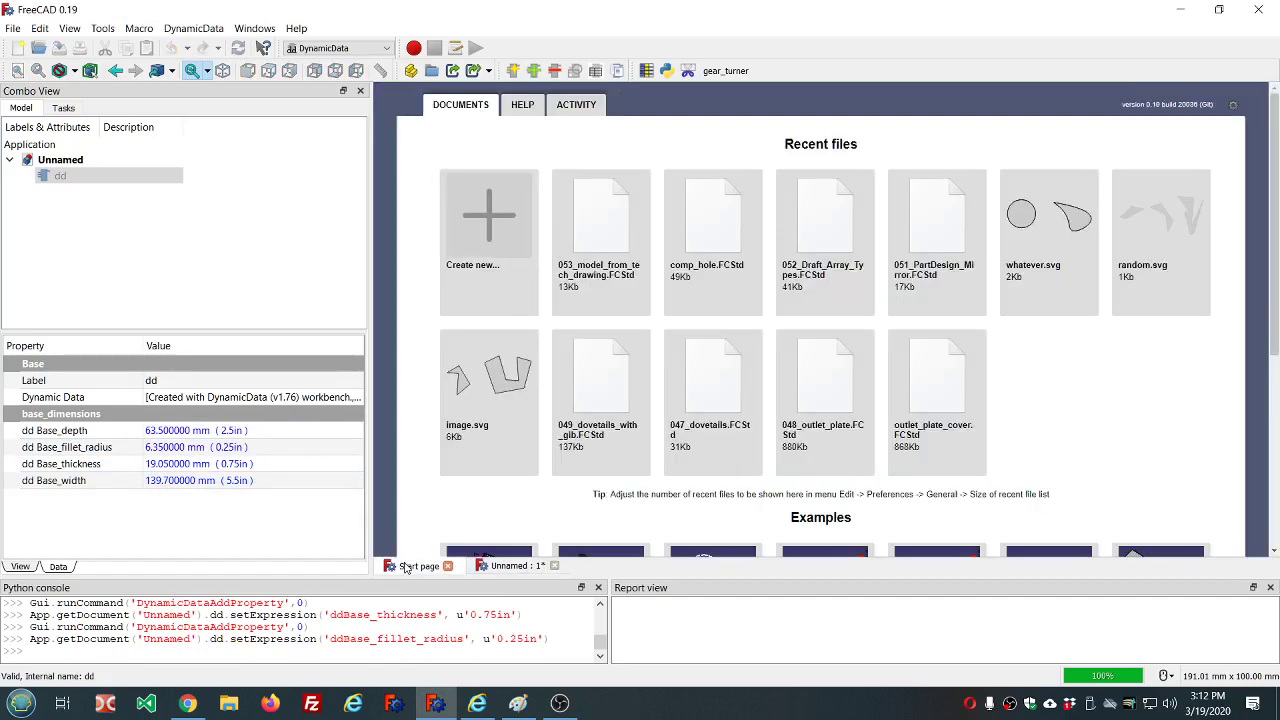
left_click(510, 566)
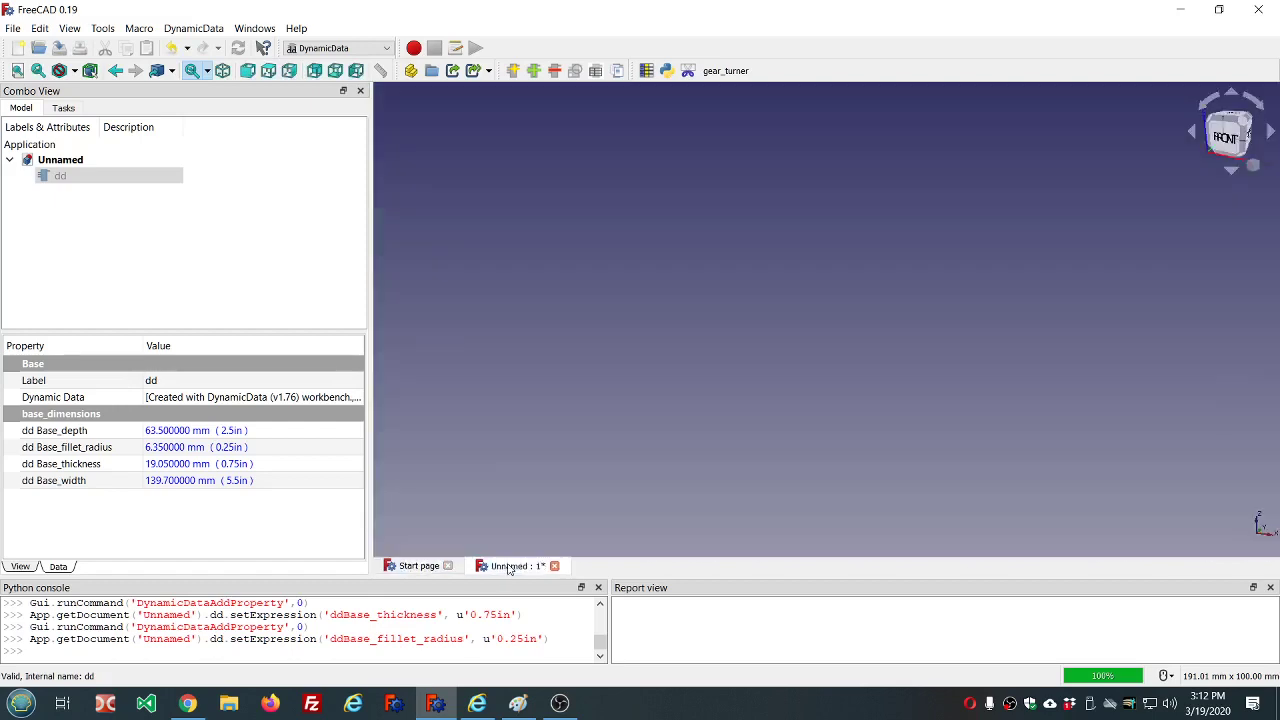
left_click(59, 48)
type("053")
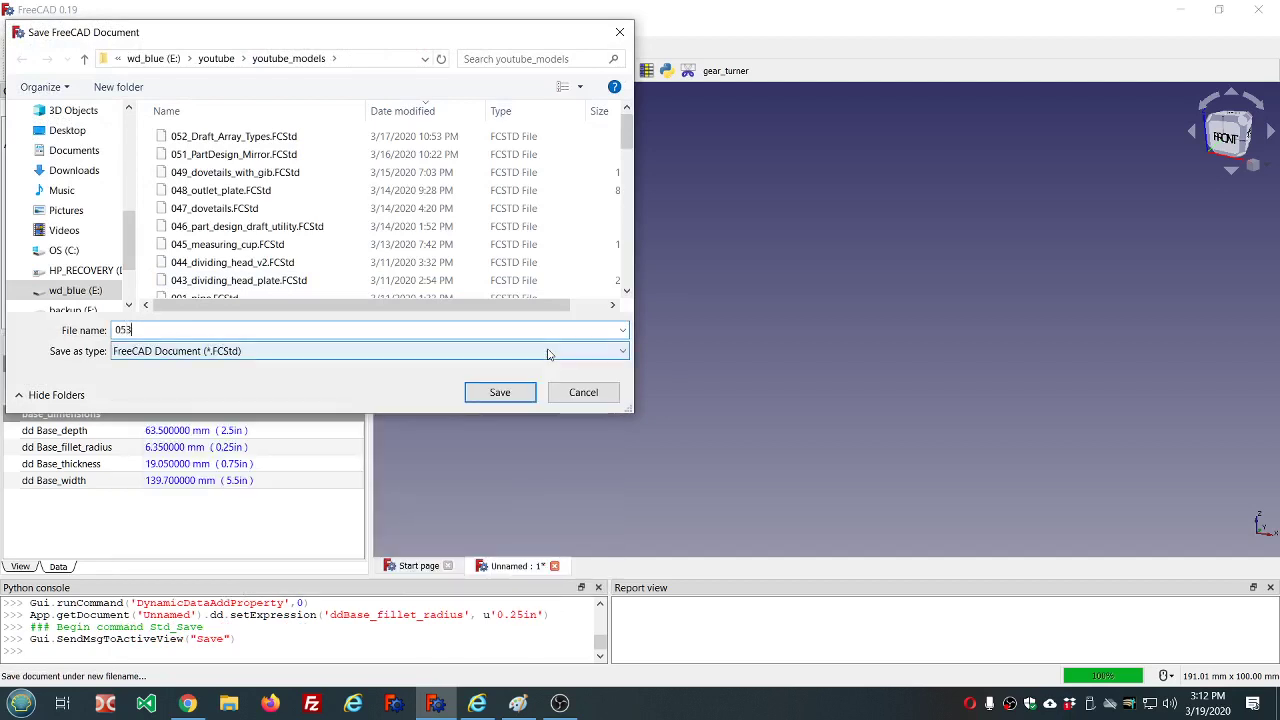
type("_model_from")
type("_technical_drawing")
key("Return")
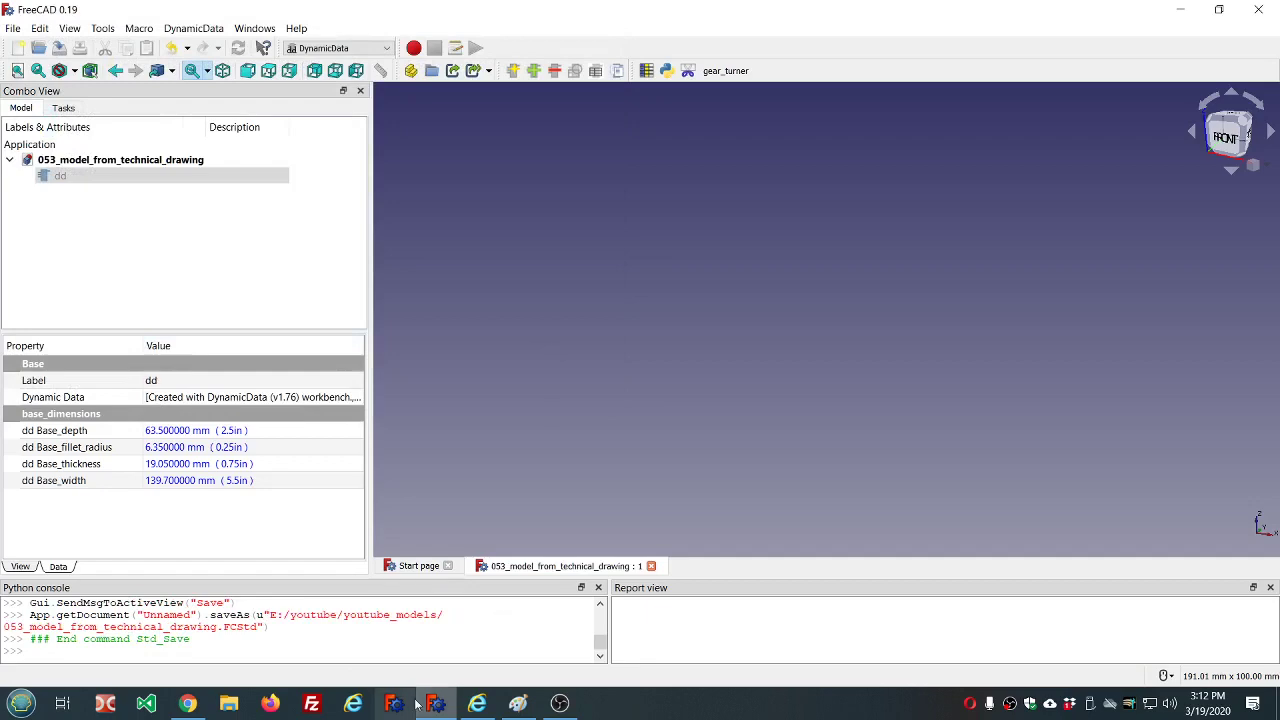
left_click(518, 703)
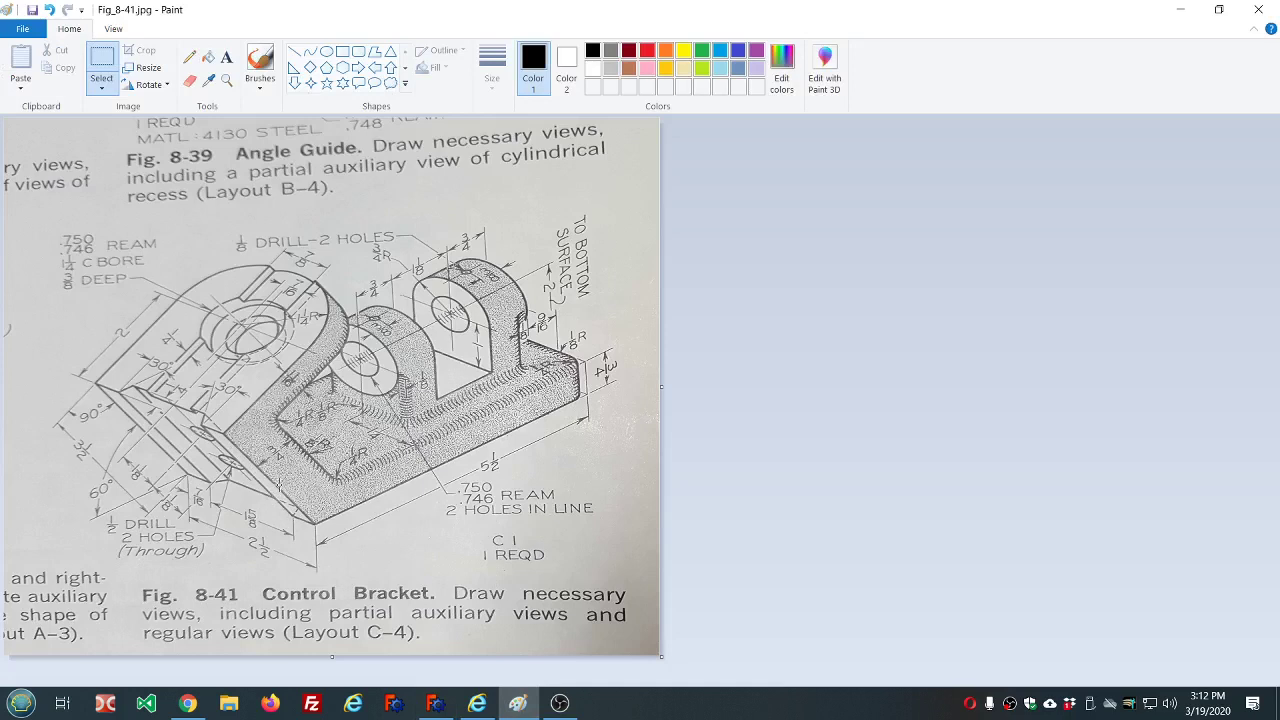
Step: Add a slant_length Length property to dd with expression 3.5in (88.9 mm), then recheck the drawing
left_click(435, 703)
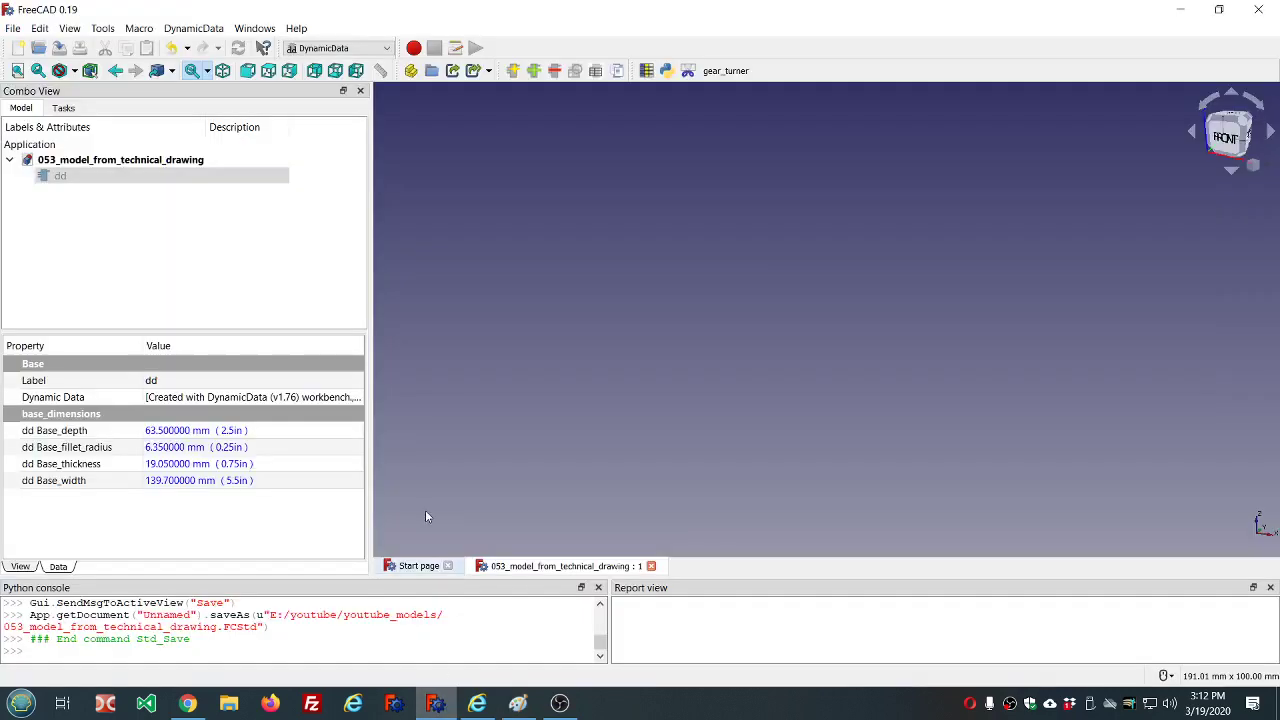
left_click(534, 76)
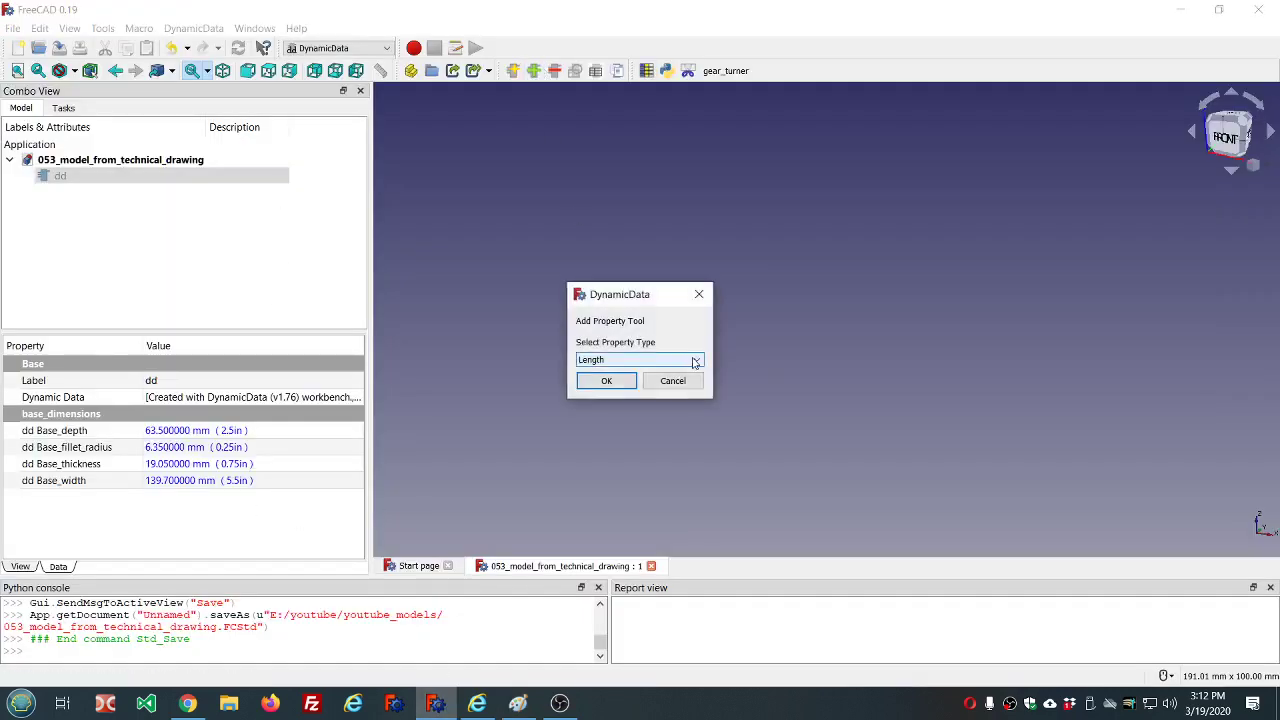
left_click(605, 381)
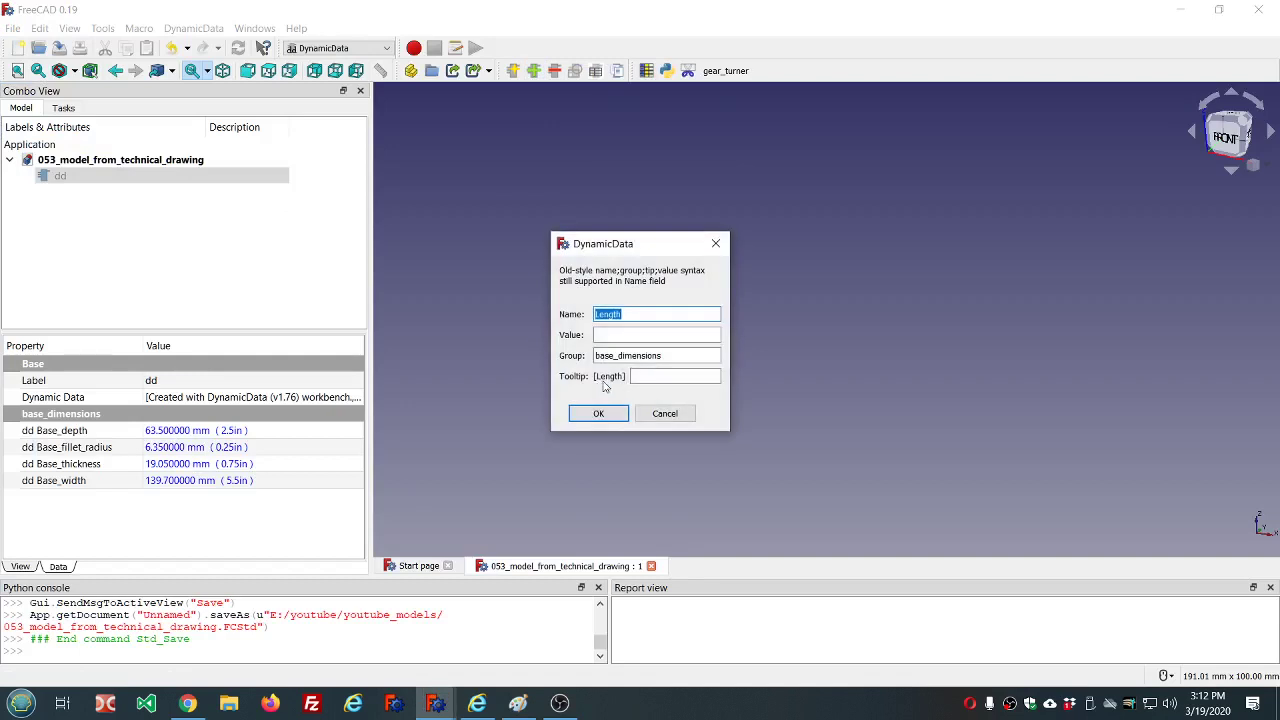
type("slant_l")
key("Tab")
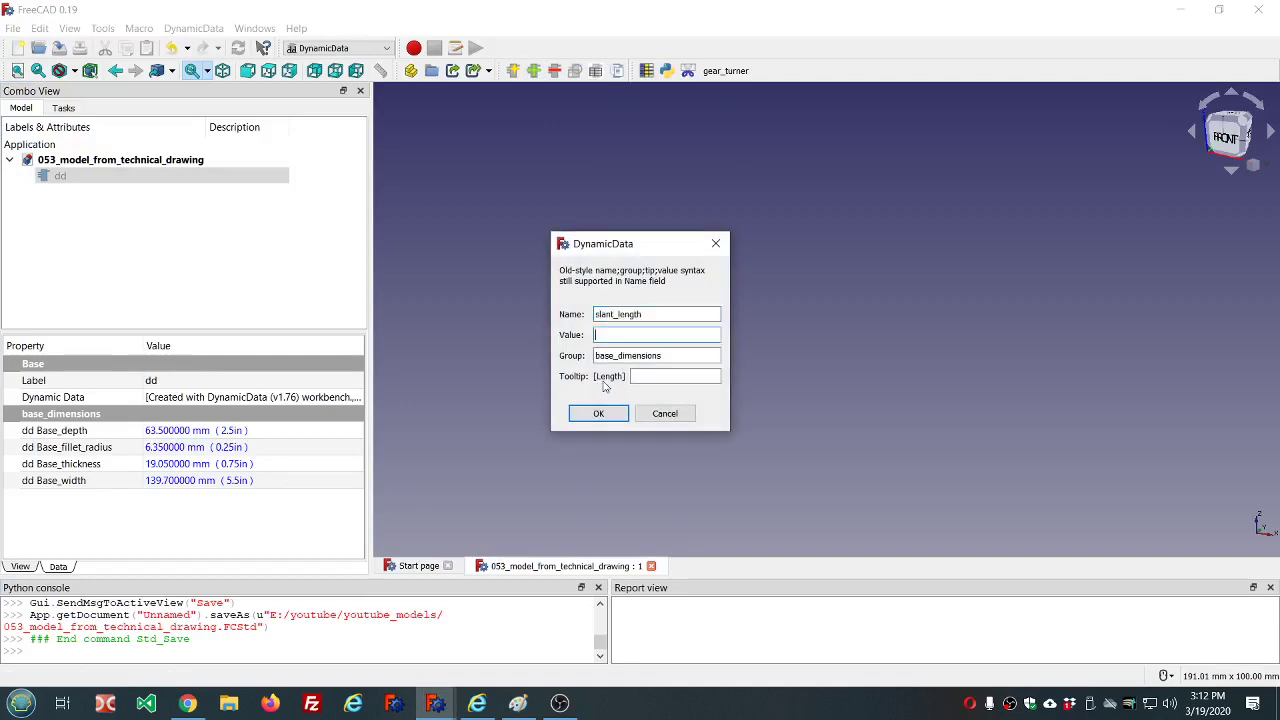
left_click(597, 413)
left_click(285, 497)
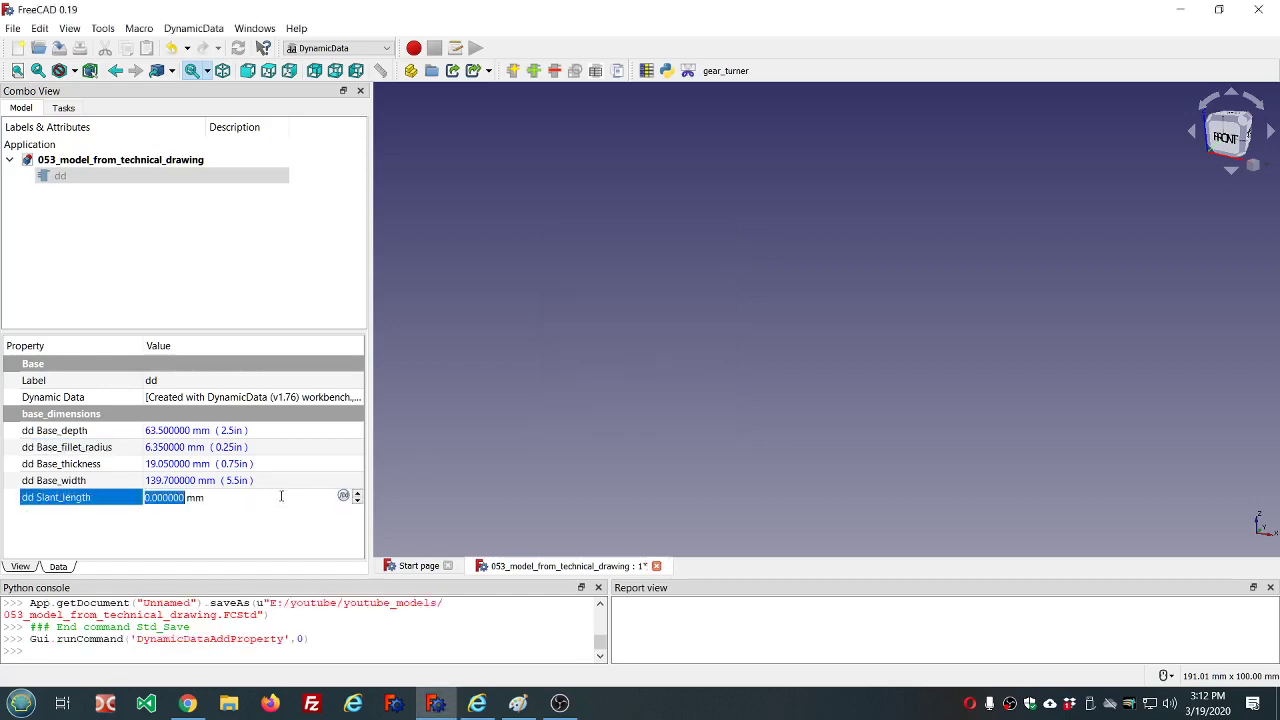
left_click(343, 495)
type("3.5in")
key("Return")
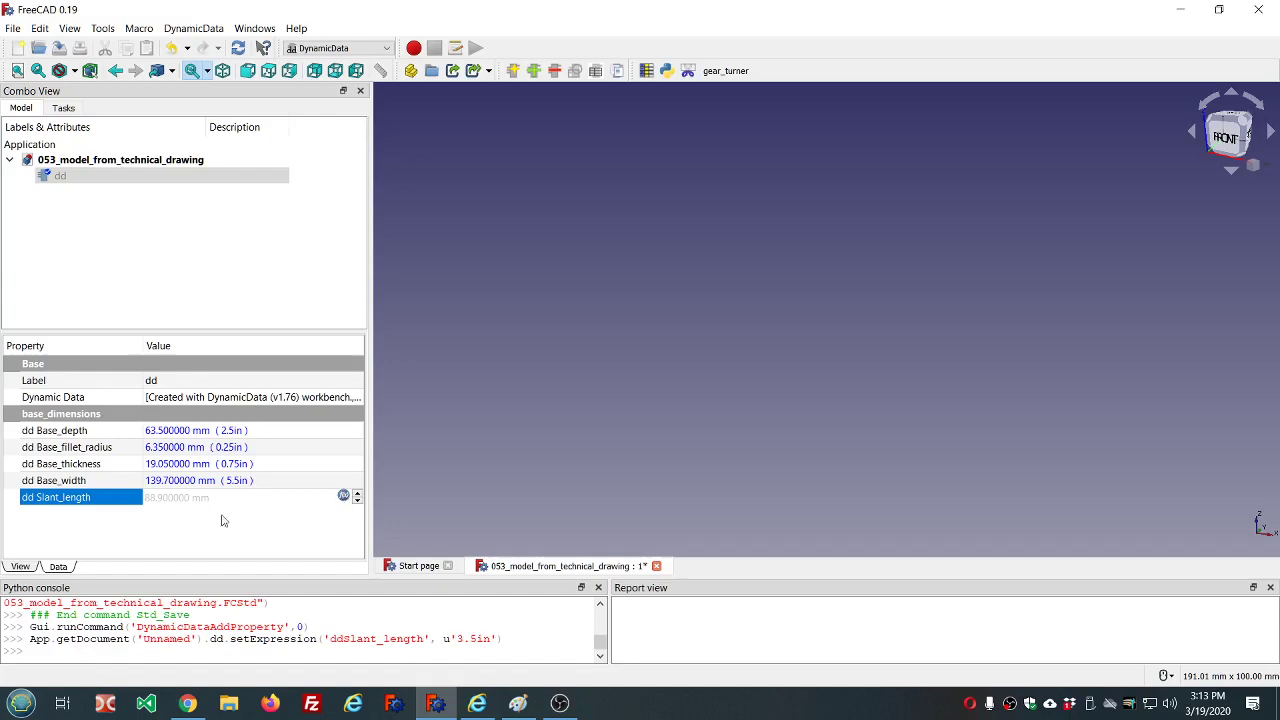
left_click(172, 546)
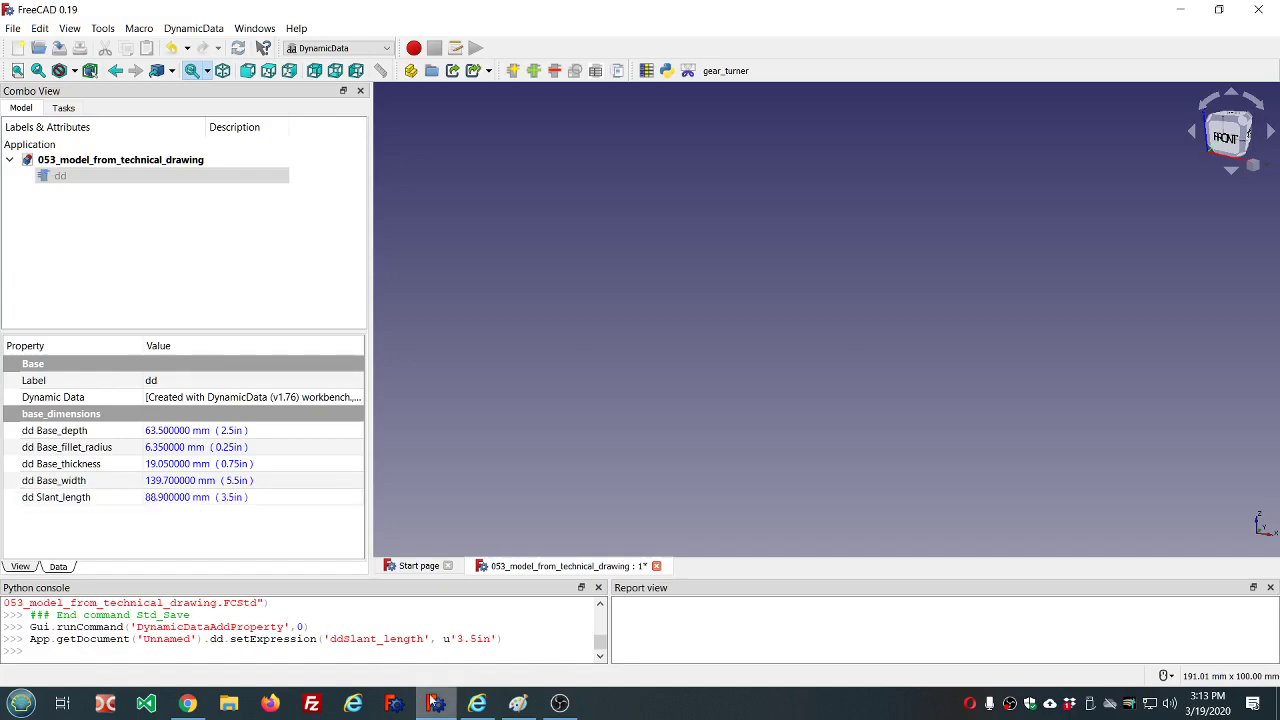
left_click(450, 625)
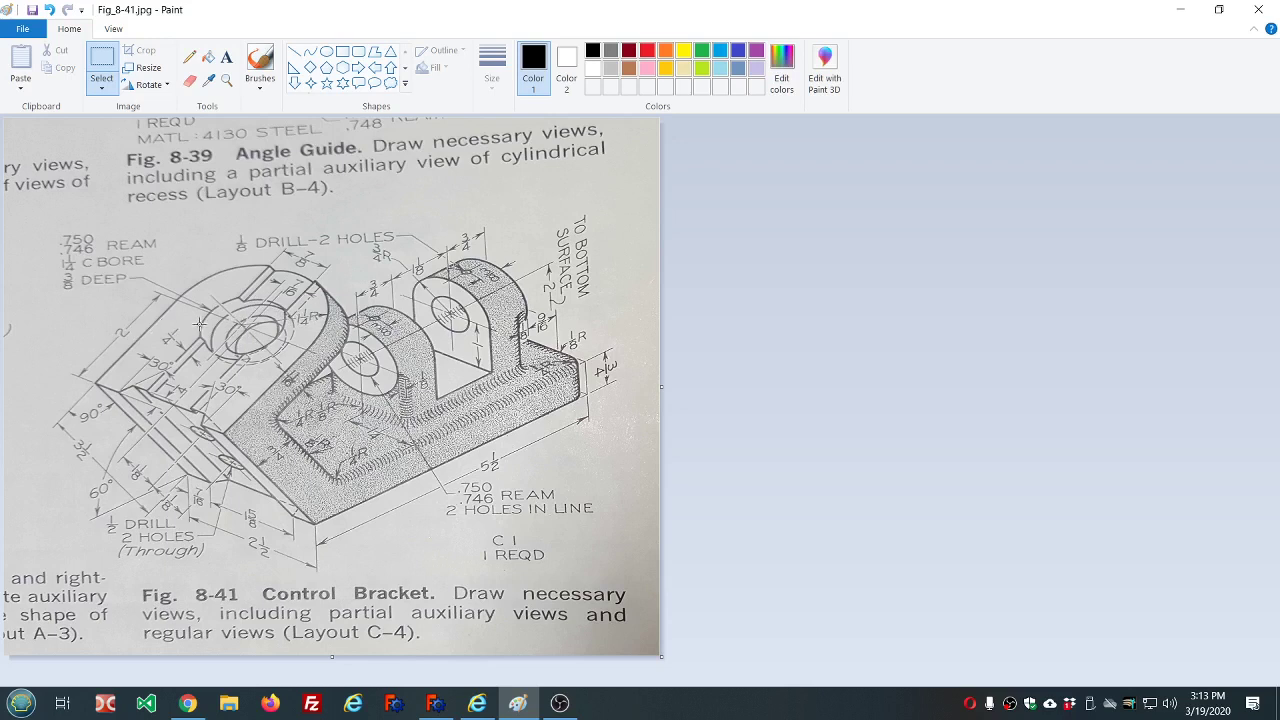
Step: Add a top_length Length property to dd with expression 3.25in (82.55 mm)
left_click(430, 705)
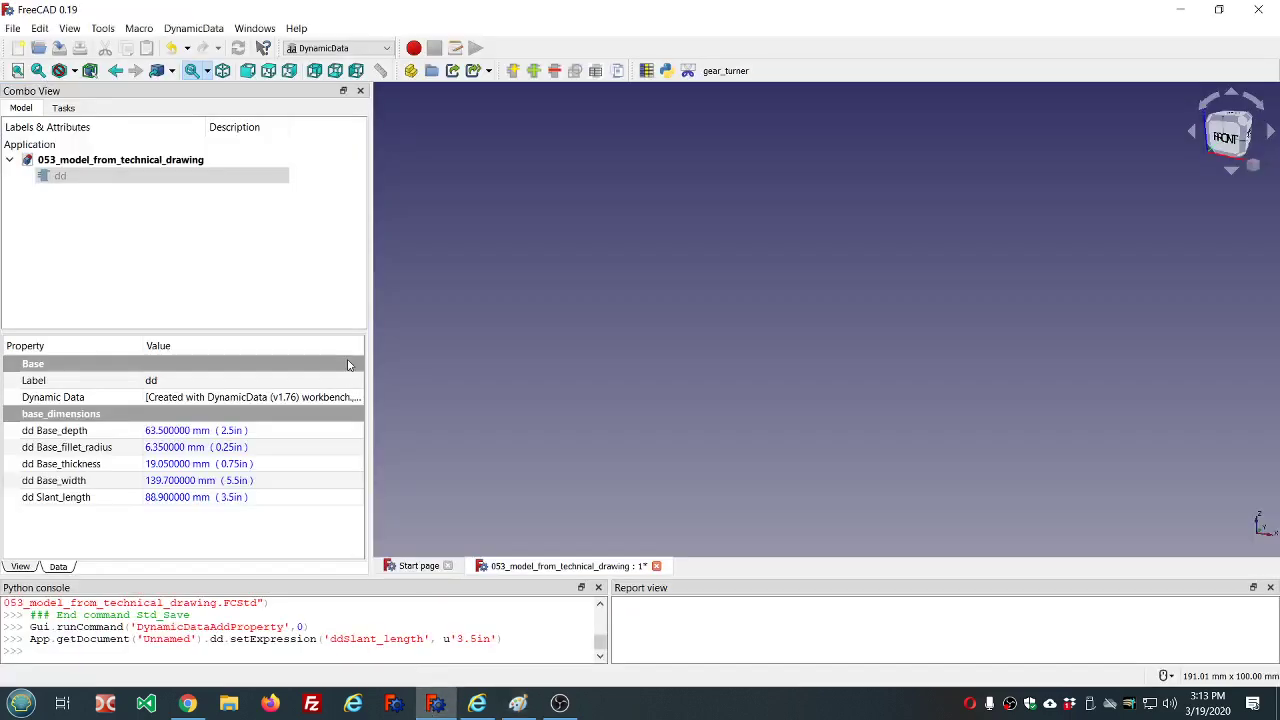
left_click(533, 71)
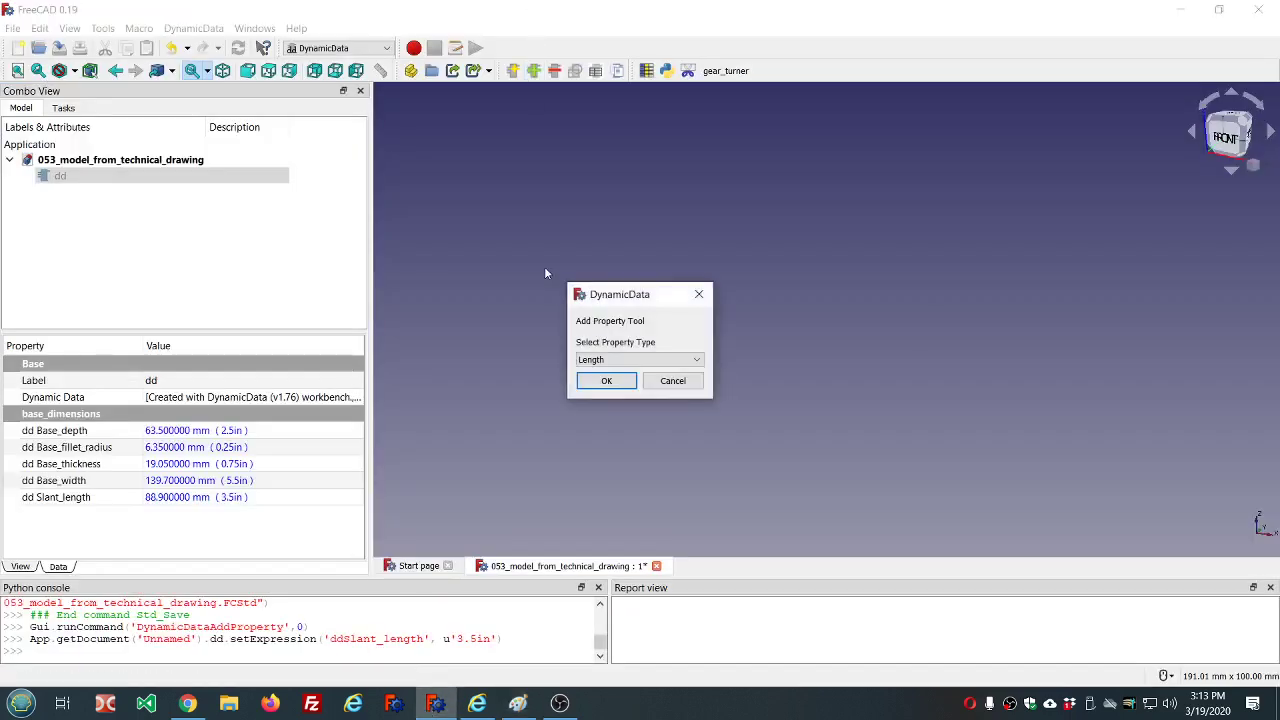
left_click(608, 380)
type("to")
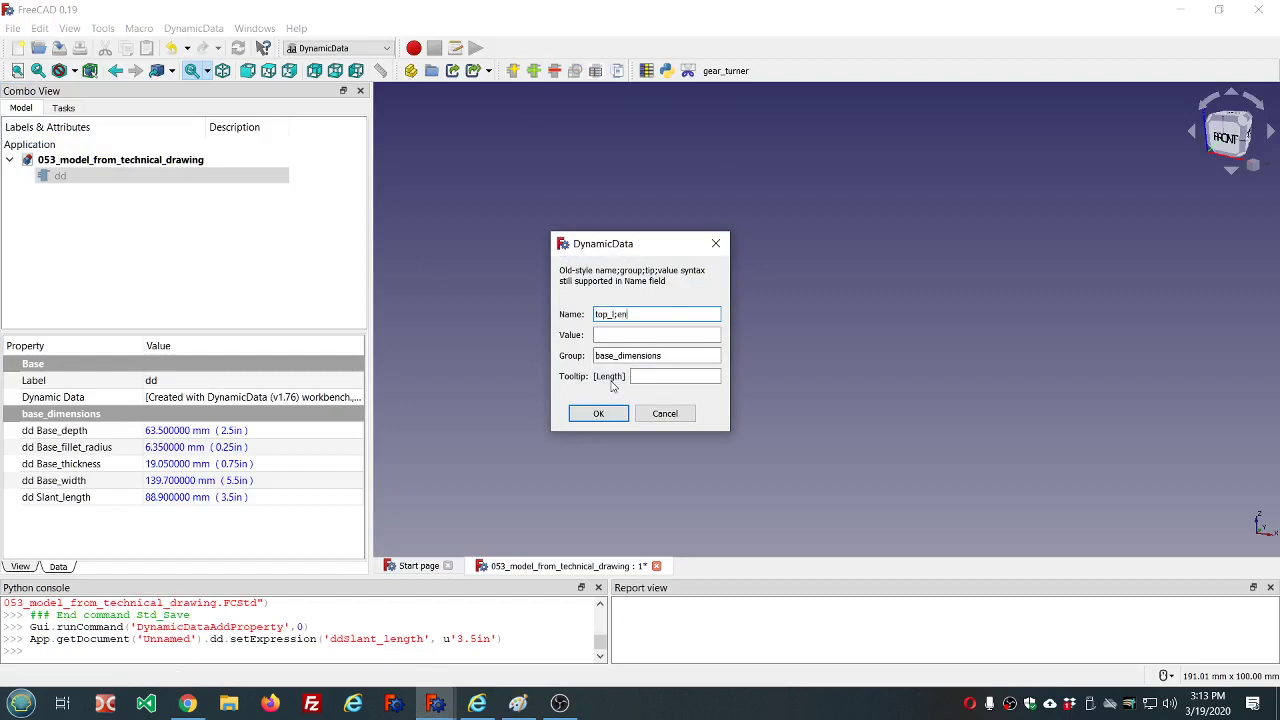
type("p_length")
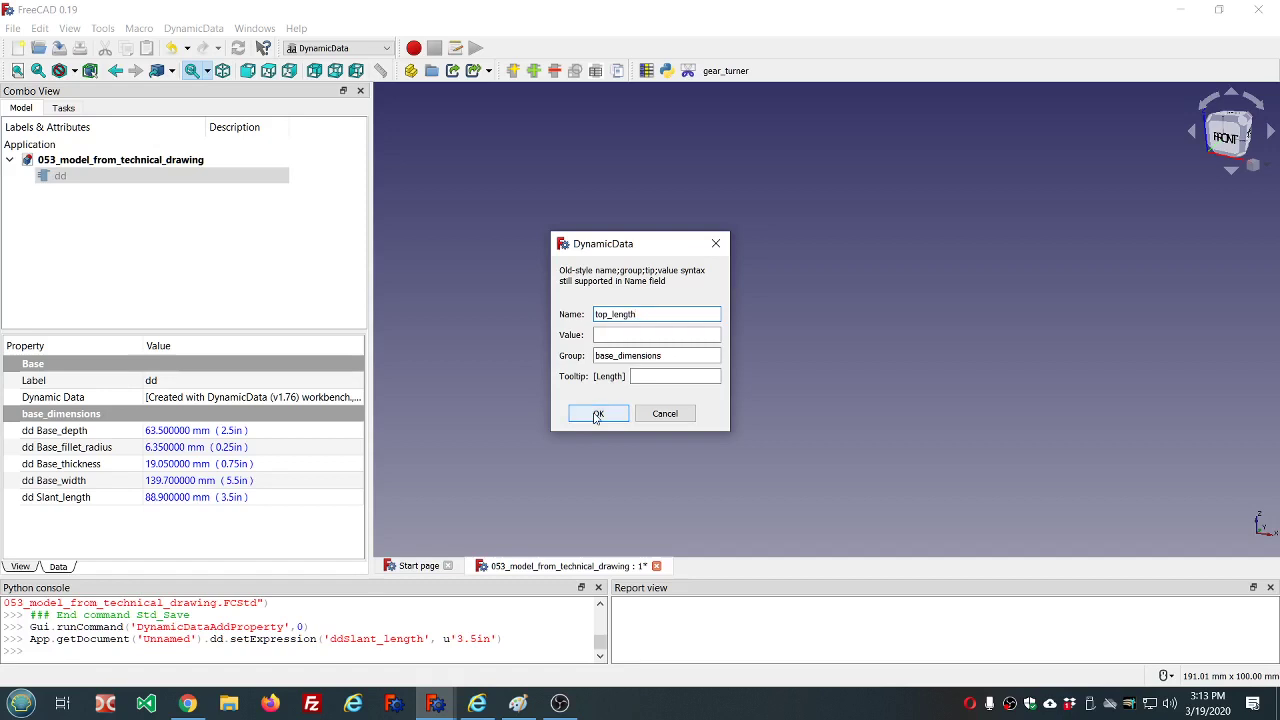
left_click(597, 416)
left_click(234, 513)
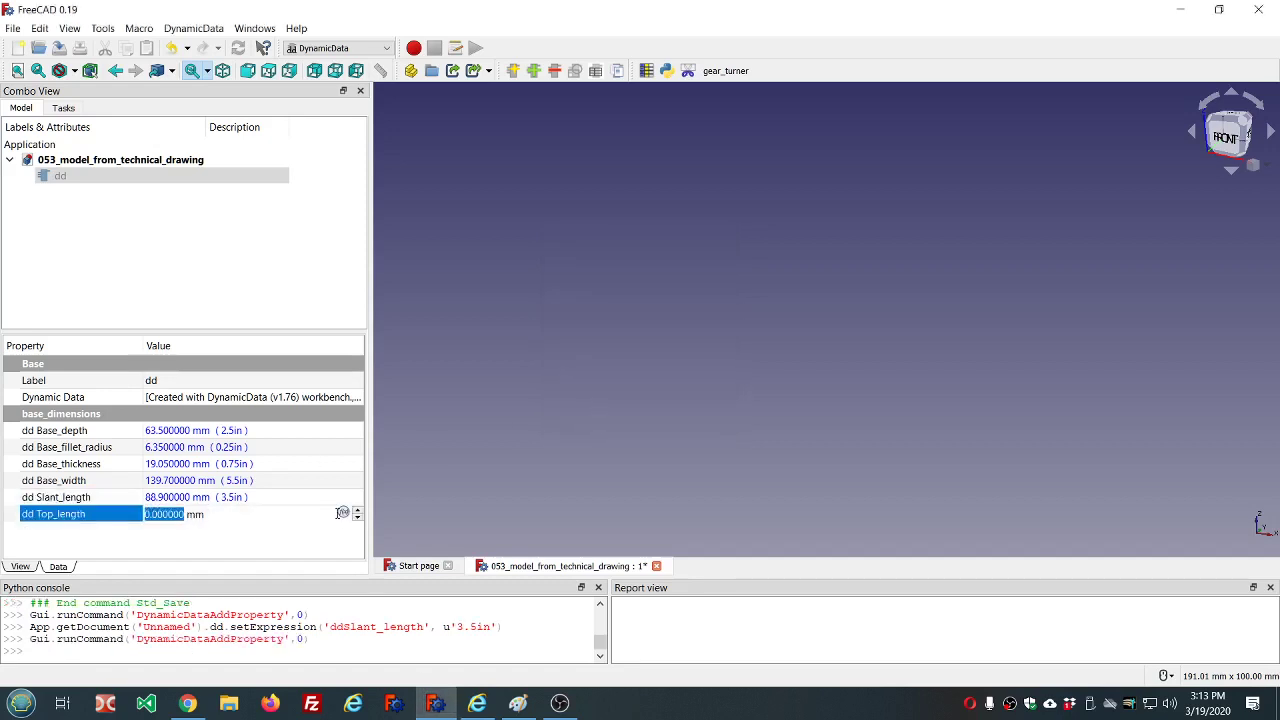
left_click(343, 513)
type("3.2")
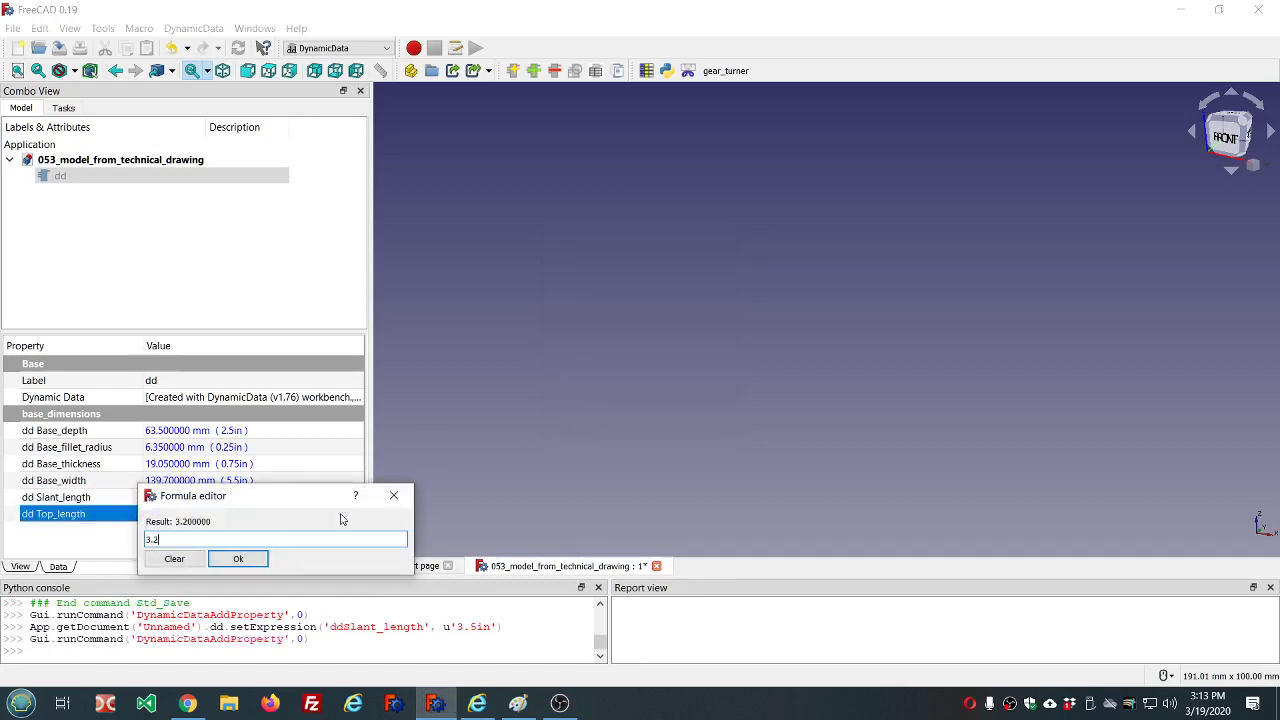
type("5in")
key("Return")
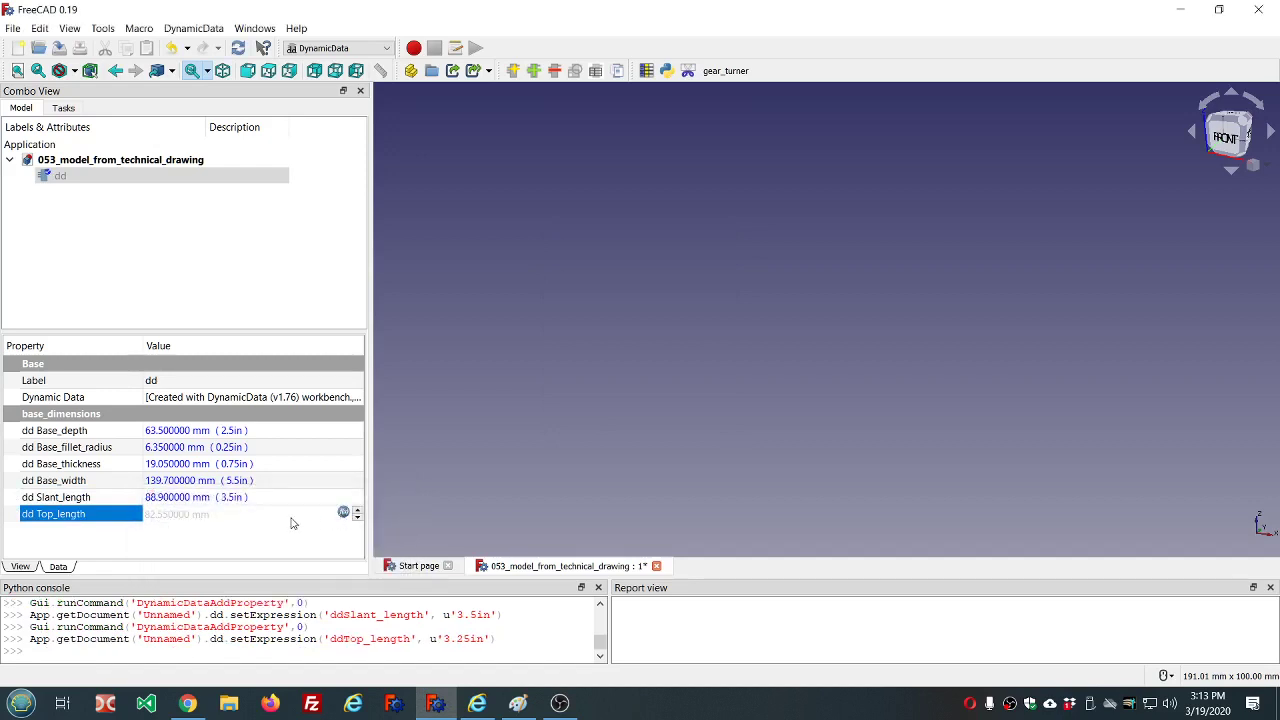
left_click(282, 549)
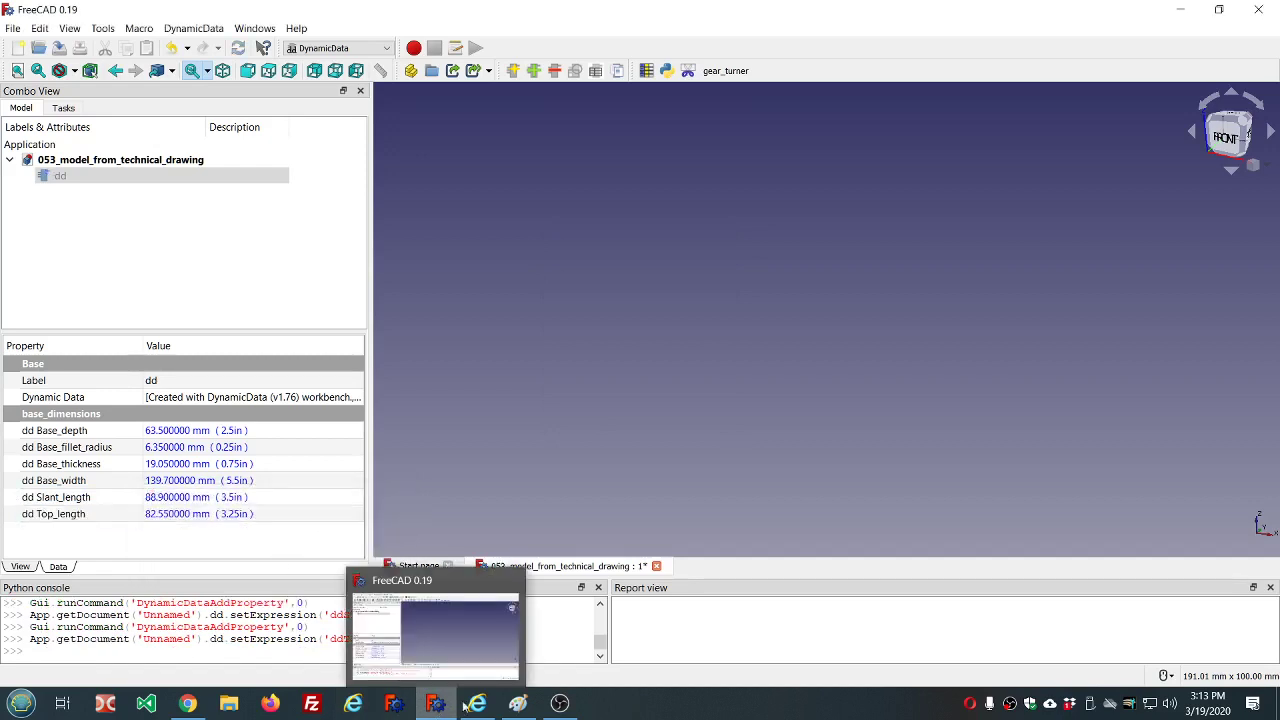
left_click(517, 703)
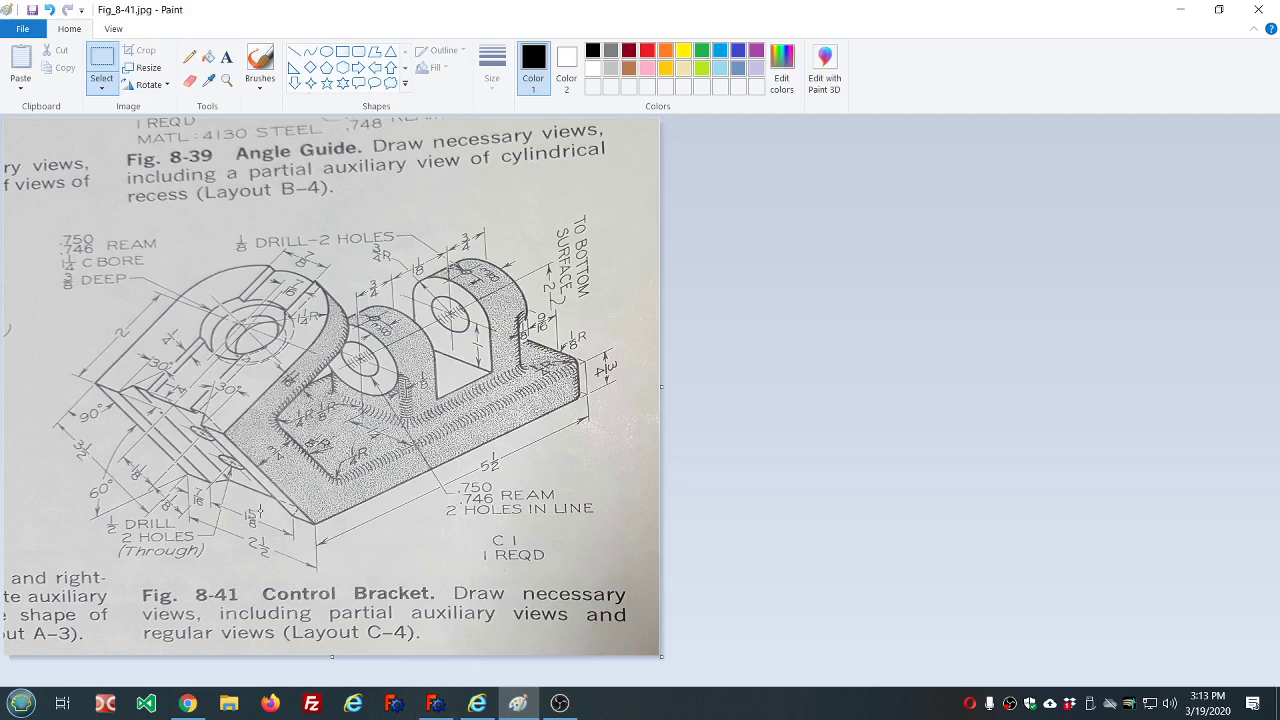
left_click(436, 703)
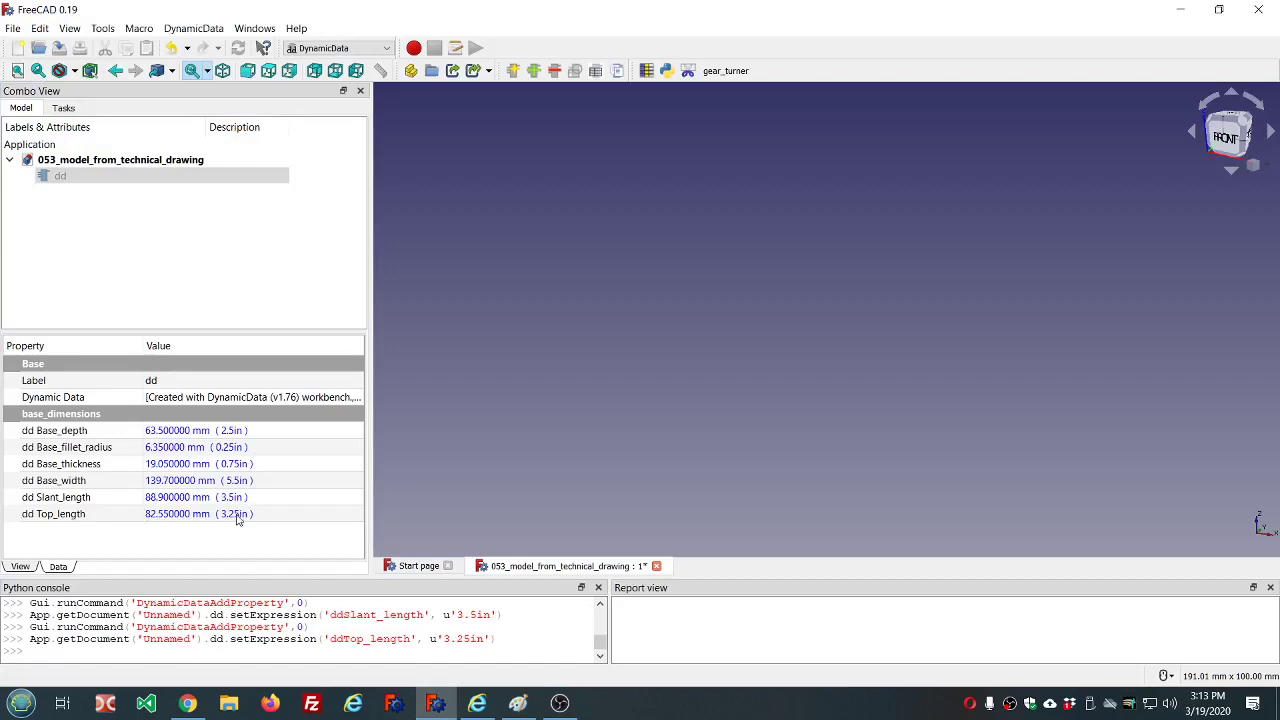
left_click(520, 704)
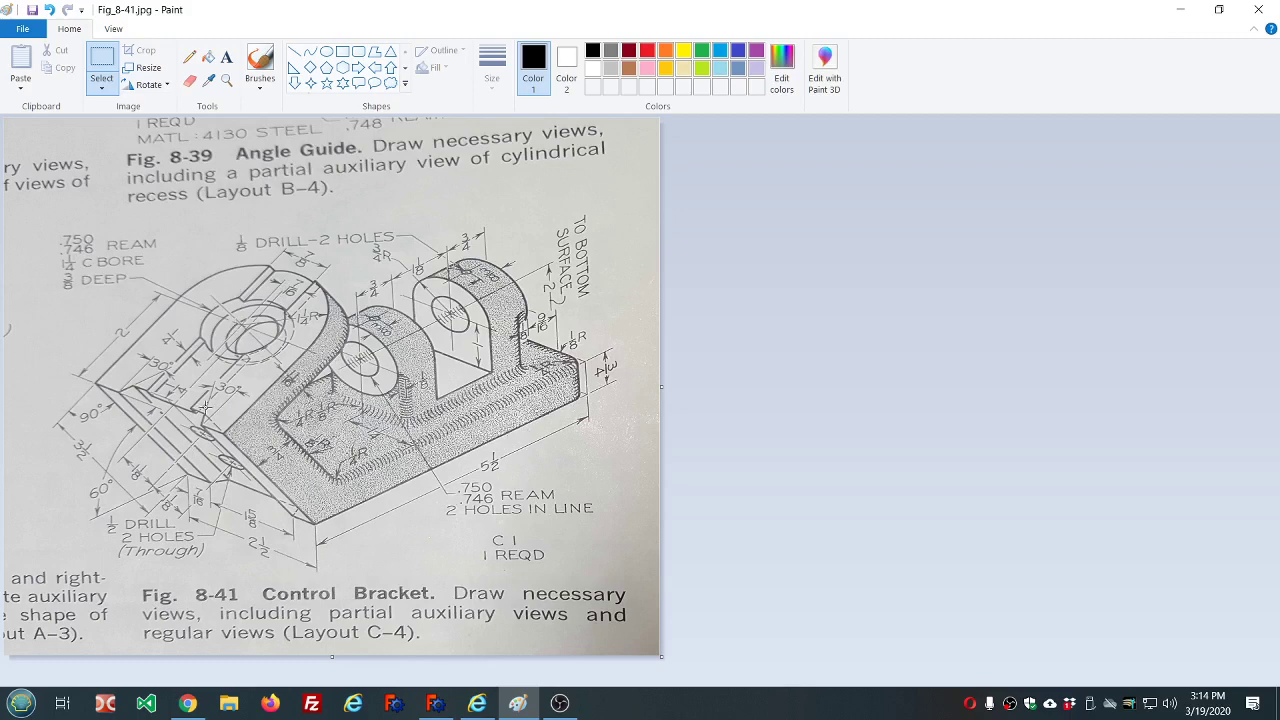
left_click(436, 703)
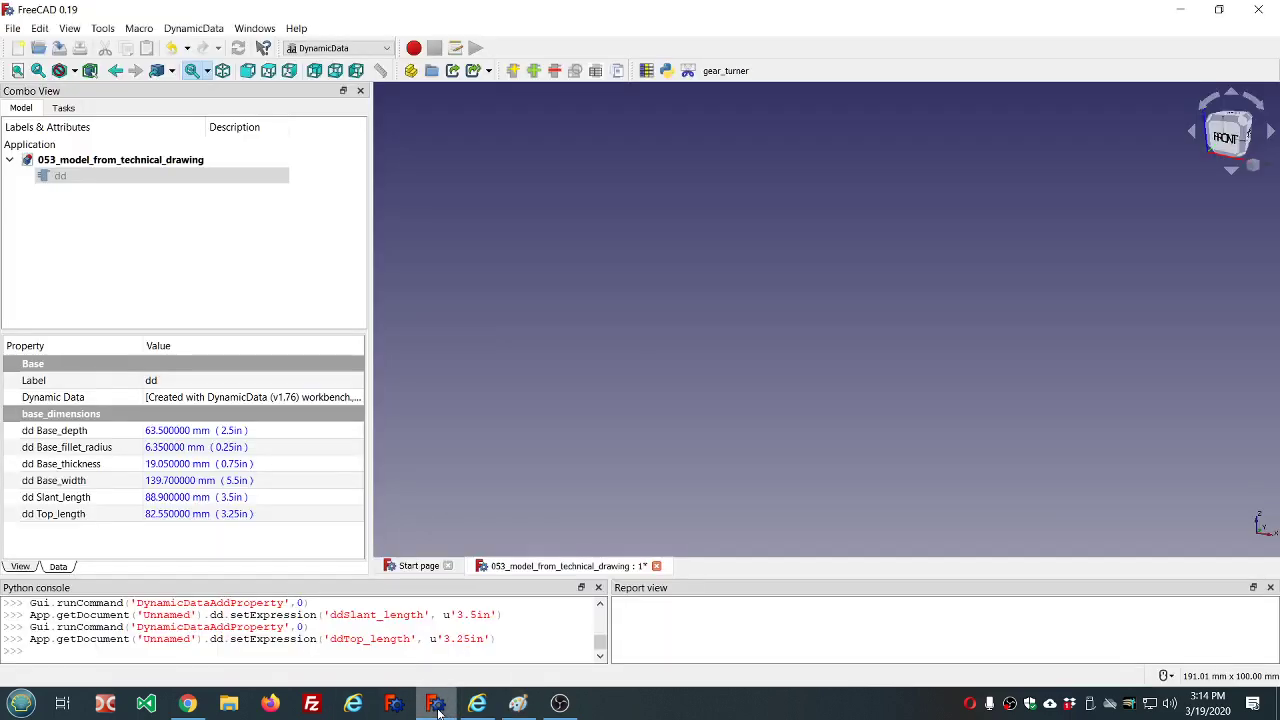
Step: Save, switch to Part Design, and start a new body sketch on the XZ_Plane
left_click(59, 48)
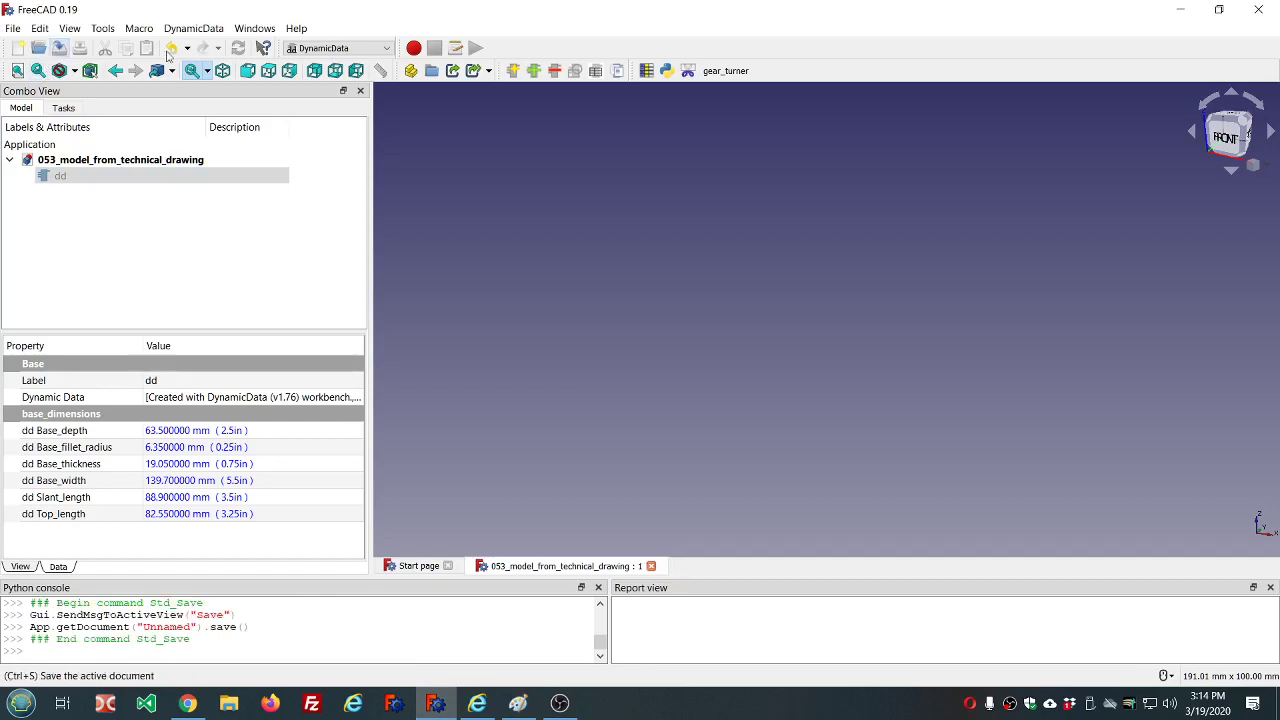
left_click(360, 48)
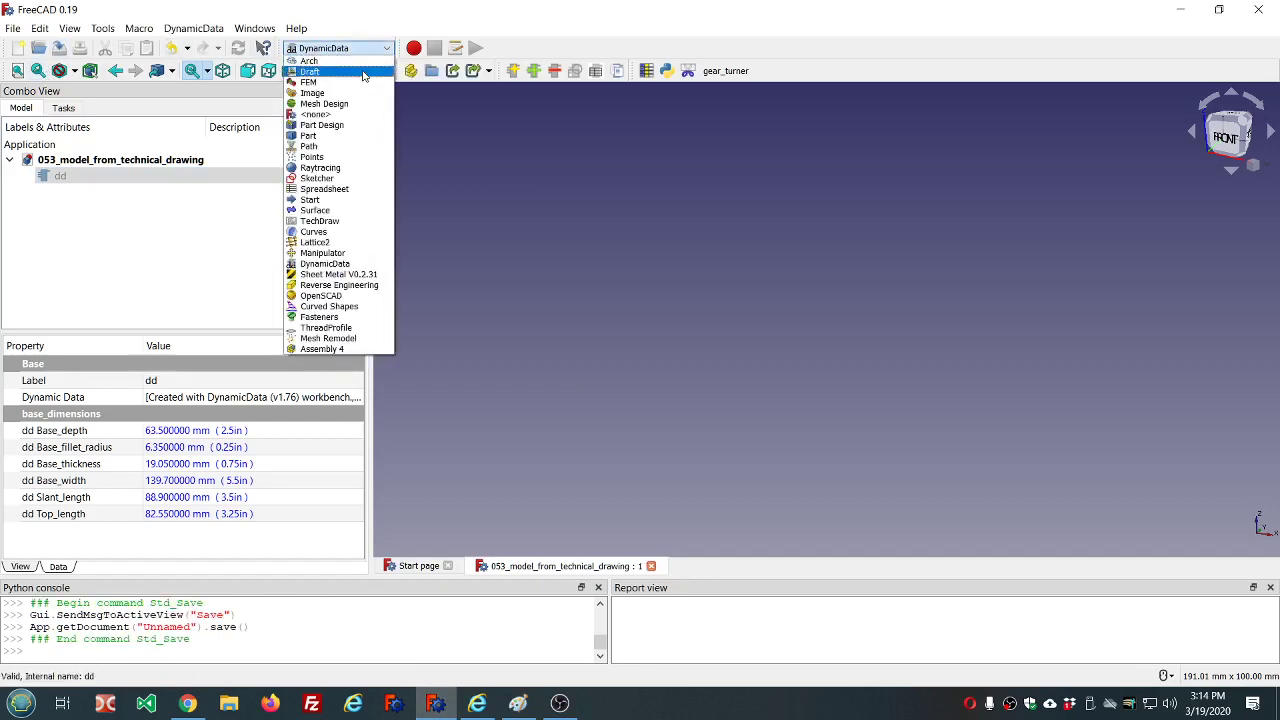
left_click(340, 125)
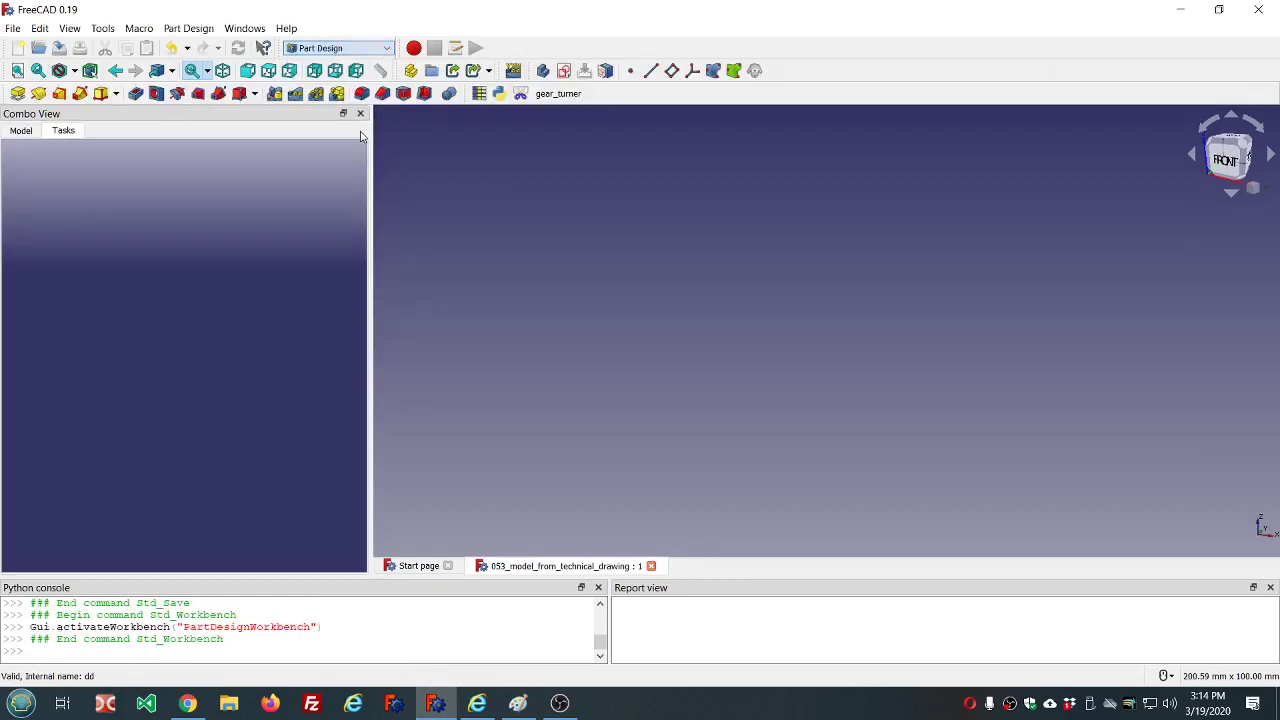
left_click(564, 71)
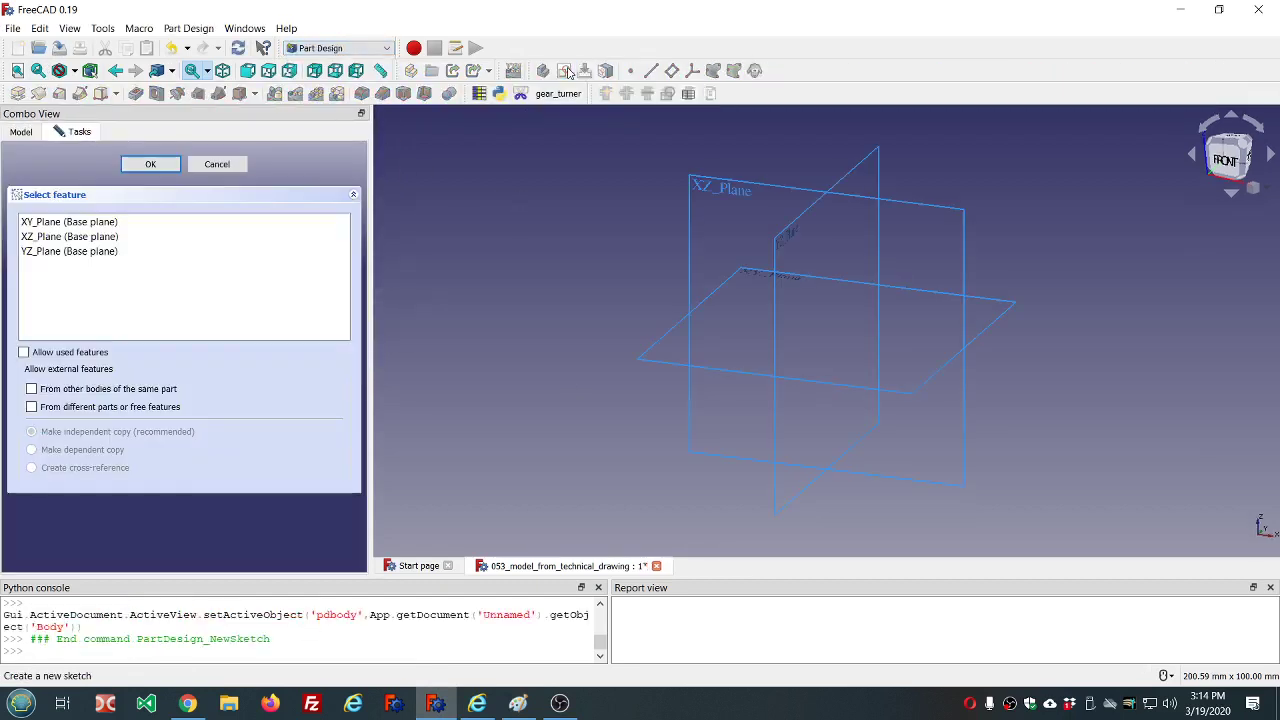
left_click(86, 237)
Step: Open a sketch on the XZ plane and polyline the base's bottom edge up to the outer bend corner
left_click(147, 166)
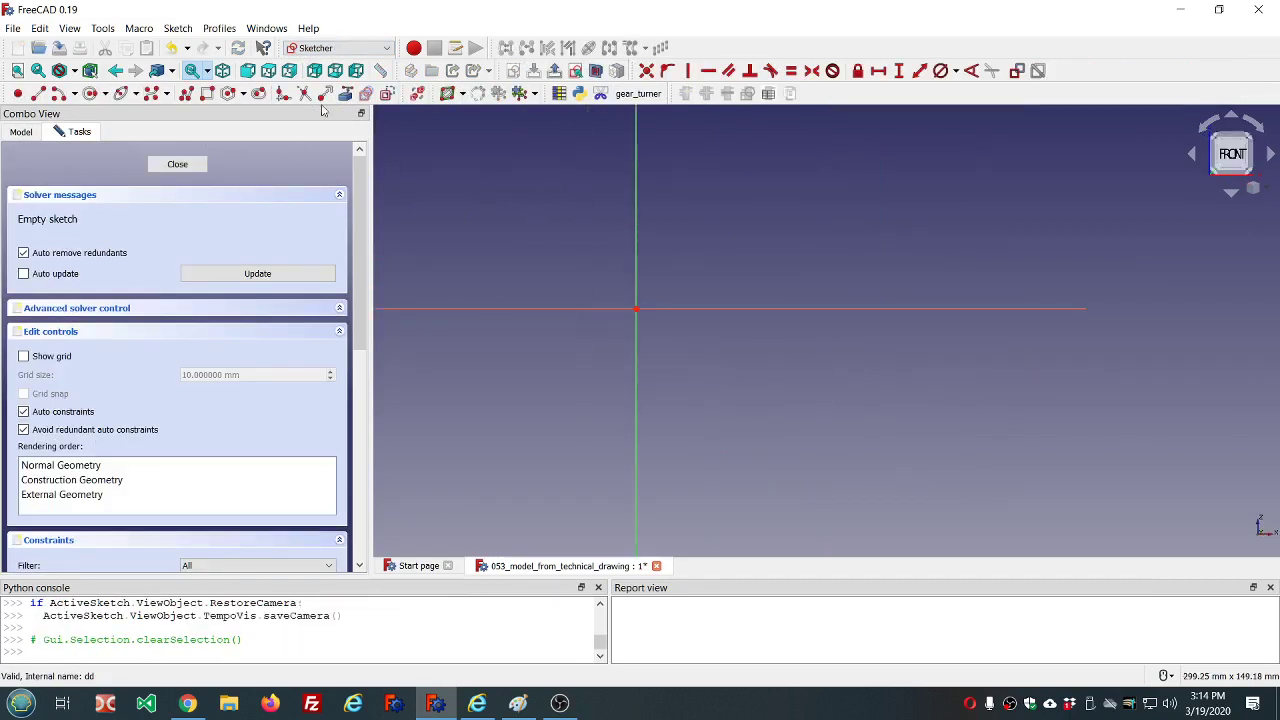
left_click(186, 93)
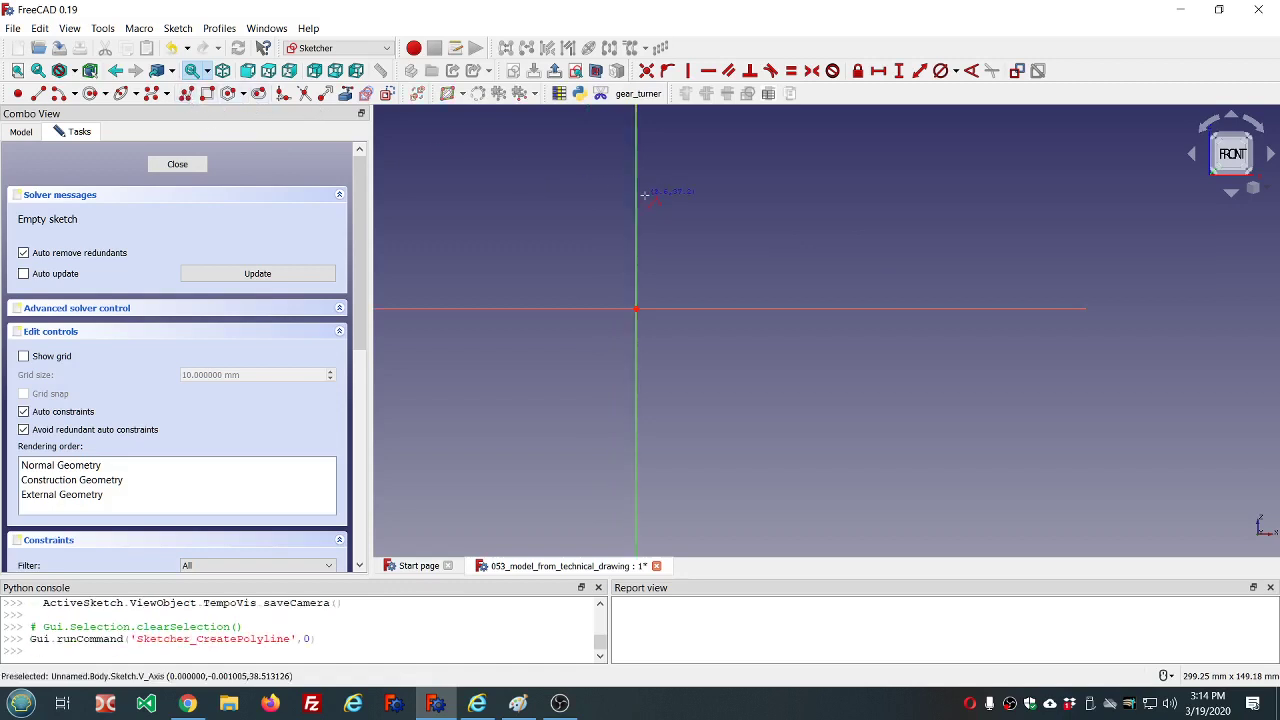
left_click(1006, 309)
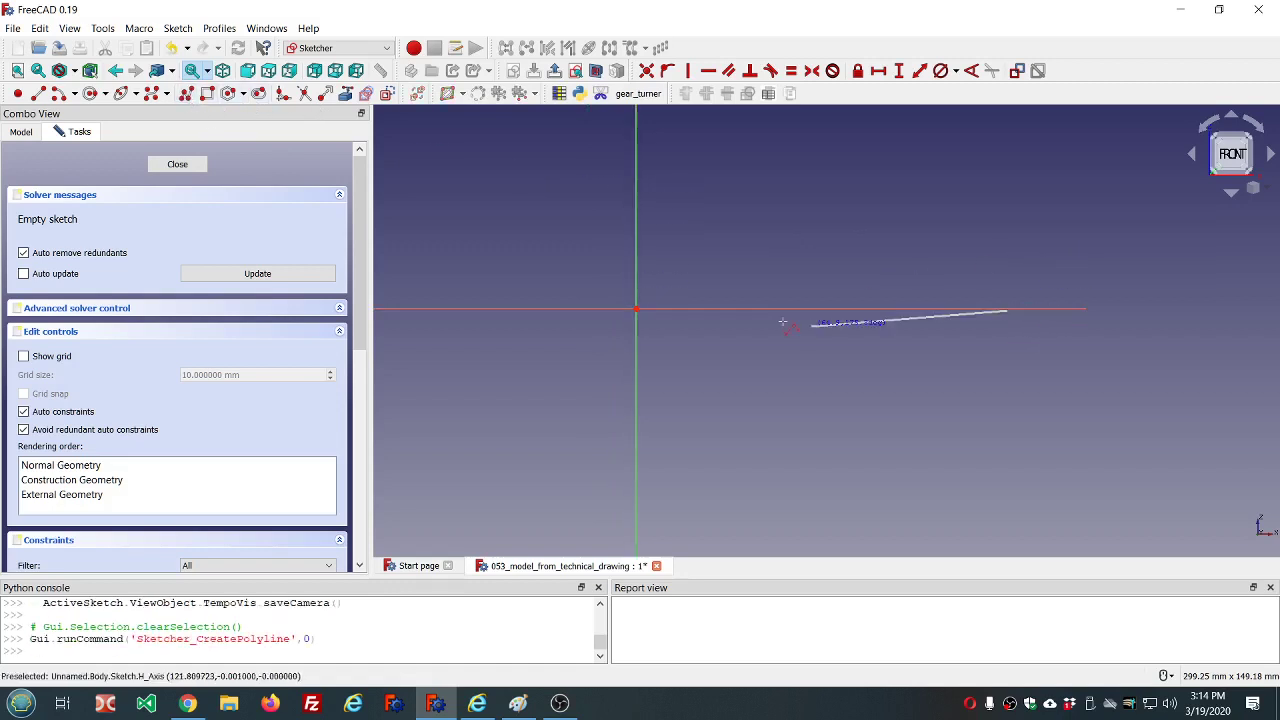
left_click(636, 309)
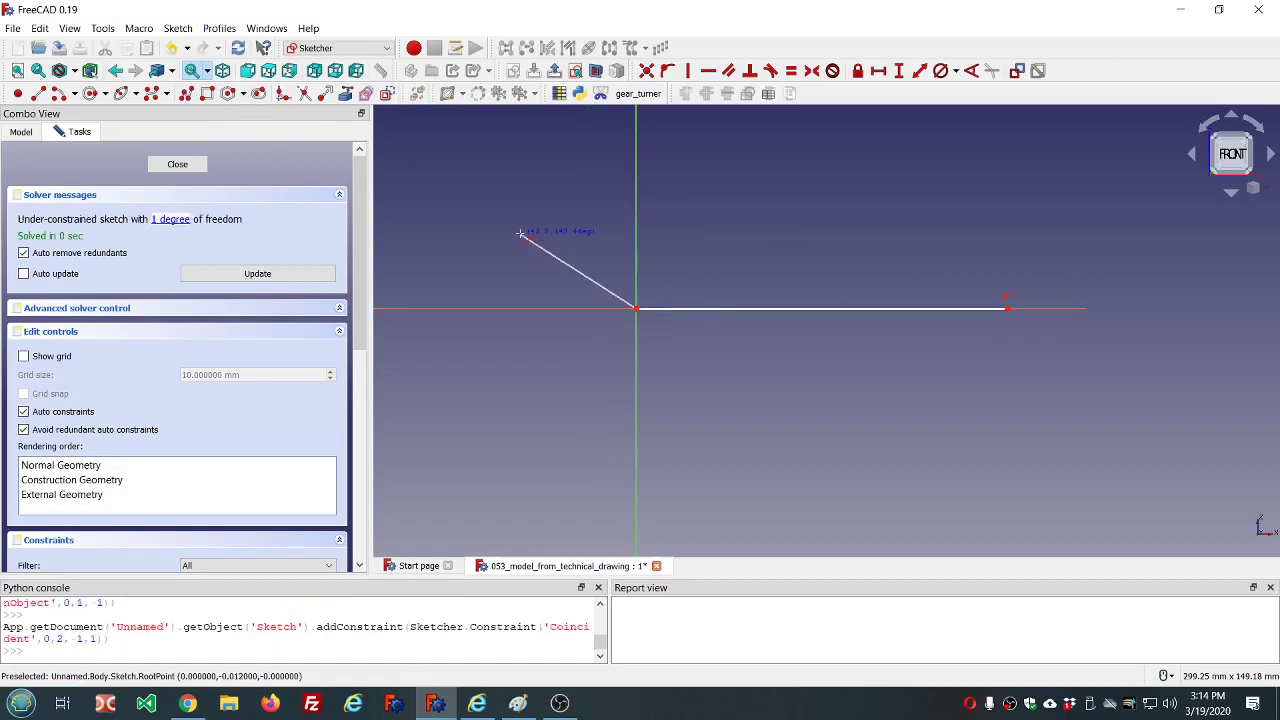
left_click(488, 190)
Step: Continue the outline to the flange's top end, down its inner edges, and along the base's top
scroll(490, 230, "down", 2)
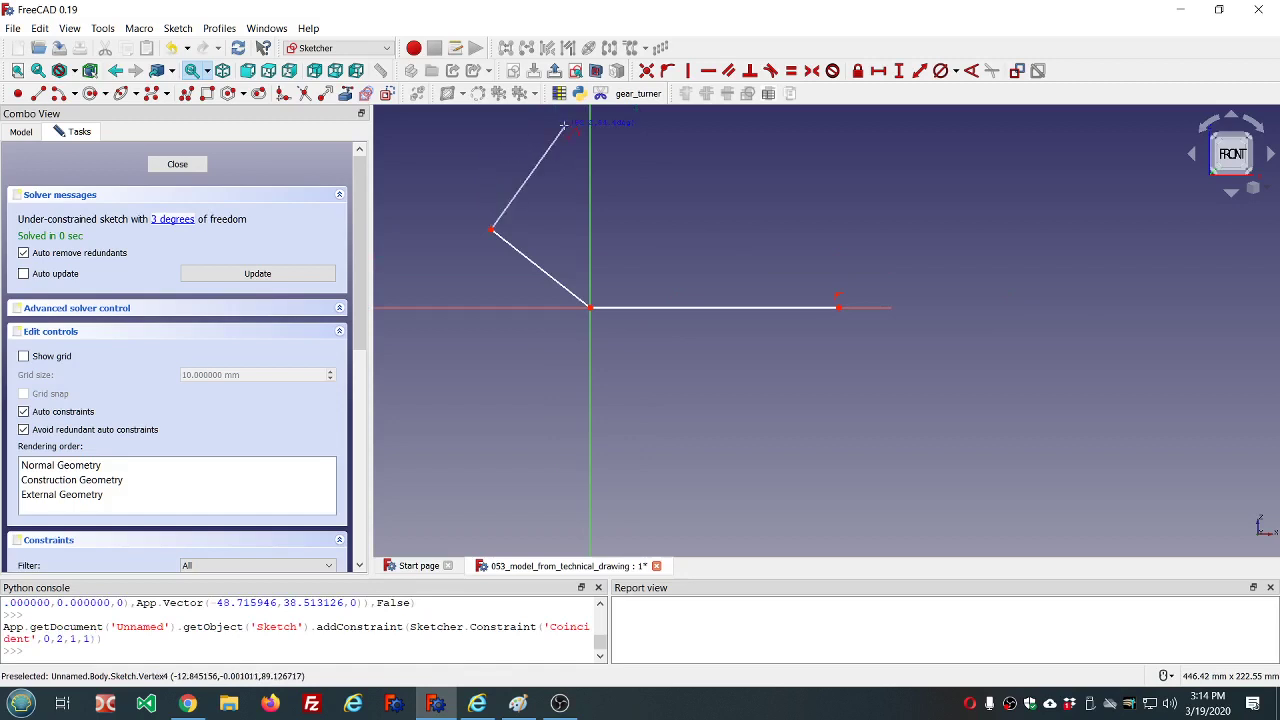
scroll(590, 124, "down", 8)
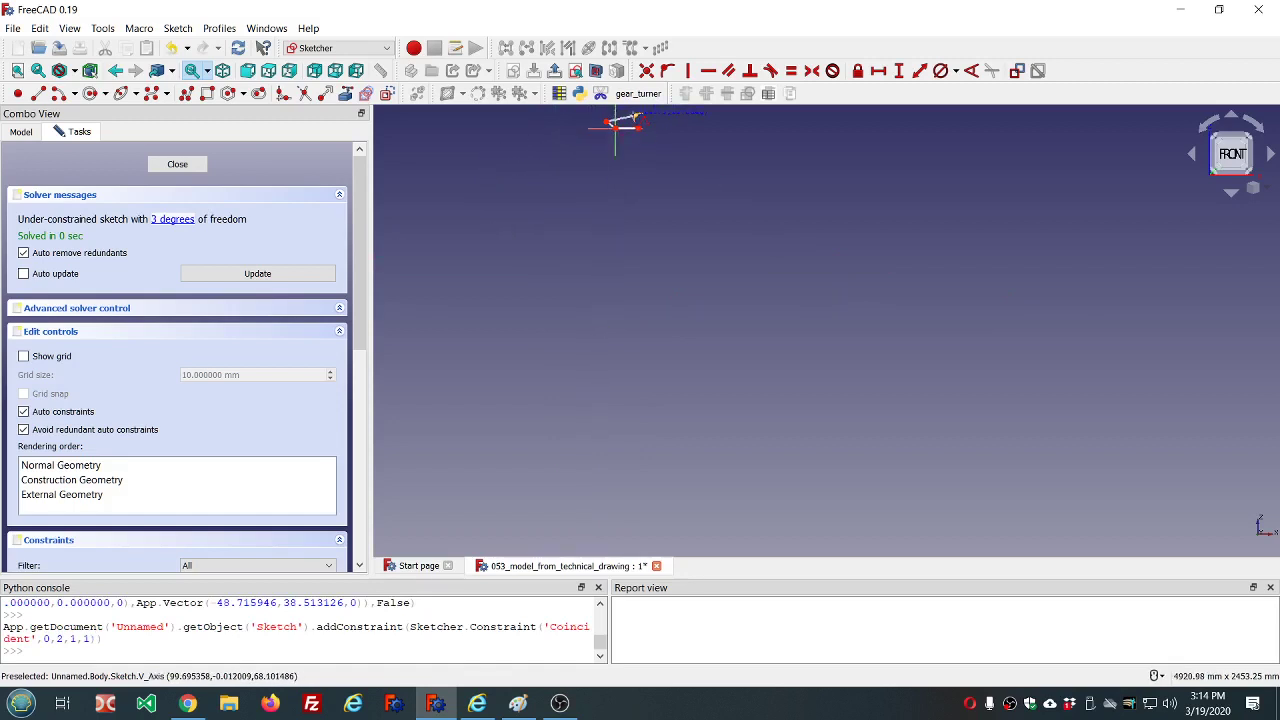
middle_click_drag(635, 117, 626, 232)
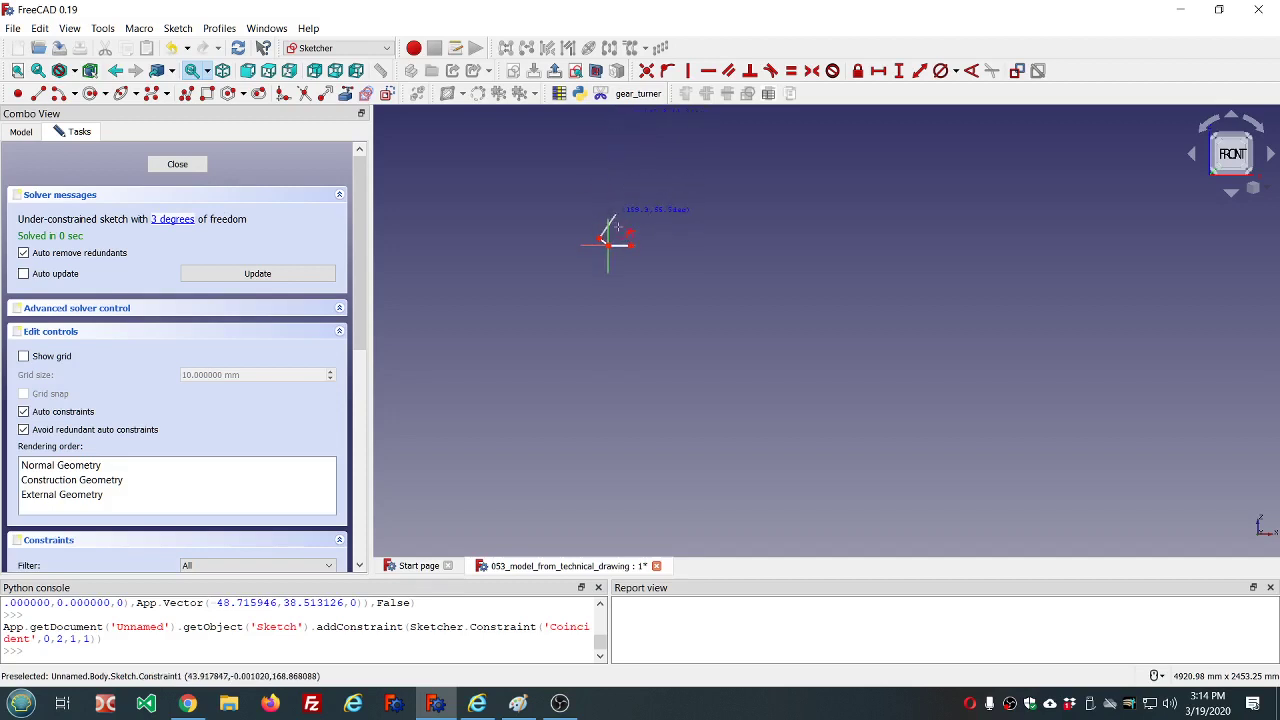
scroll(612, 218, "up", 8)
left_click(599, 241)
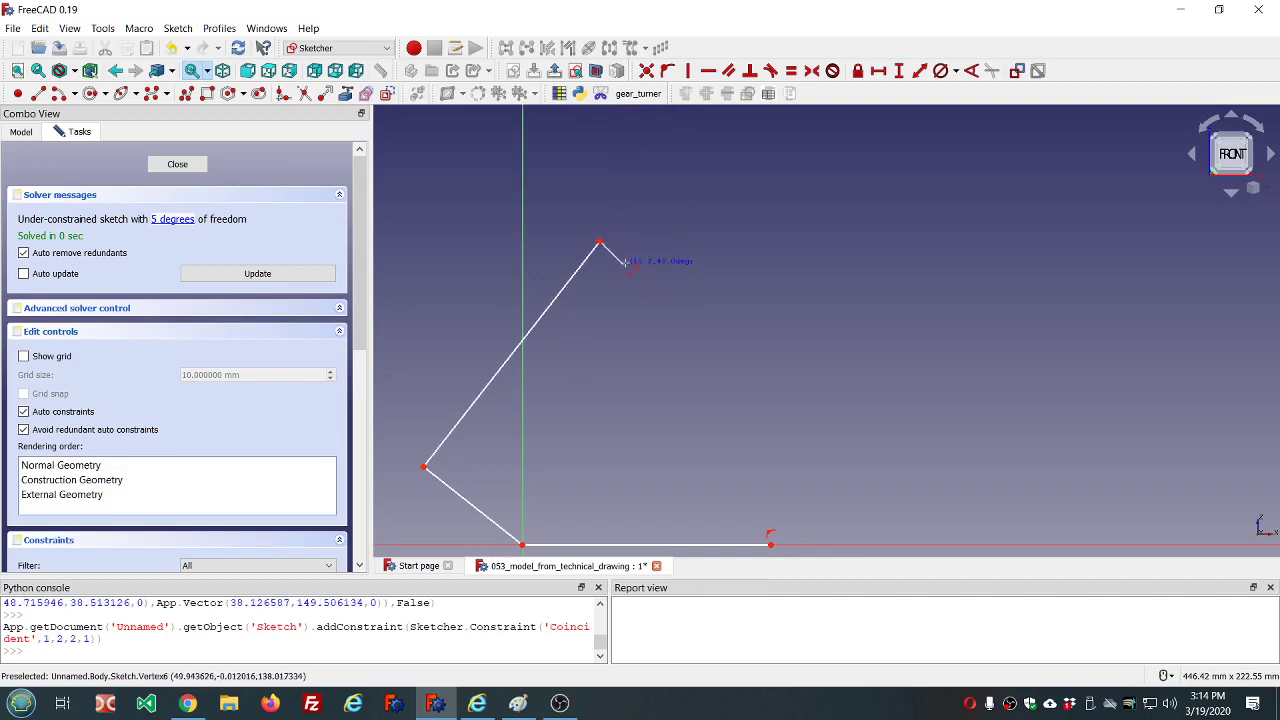
left_click(472, 461)
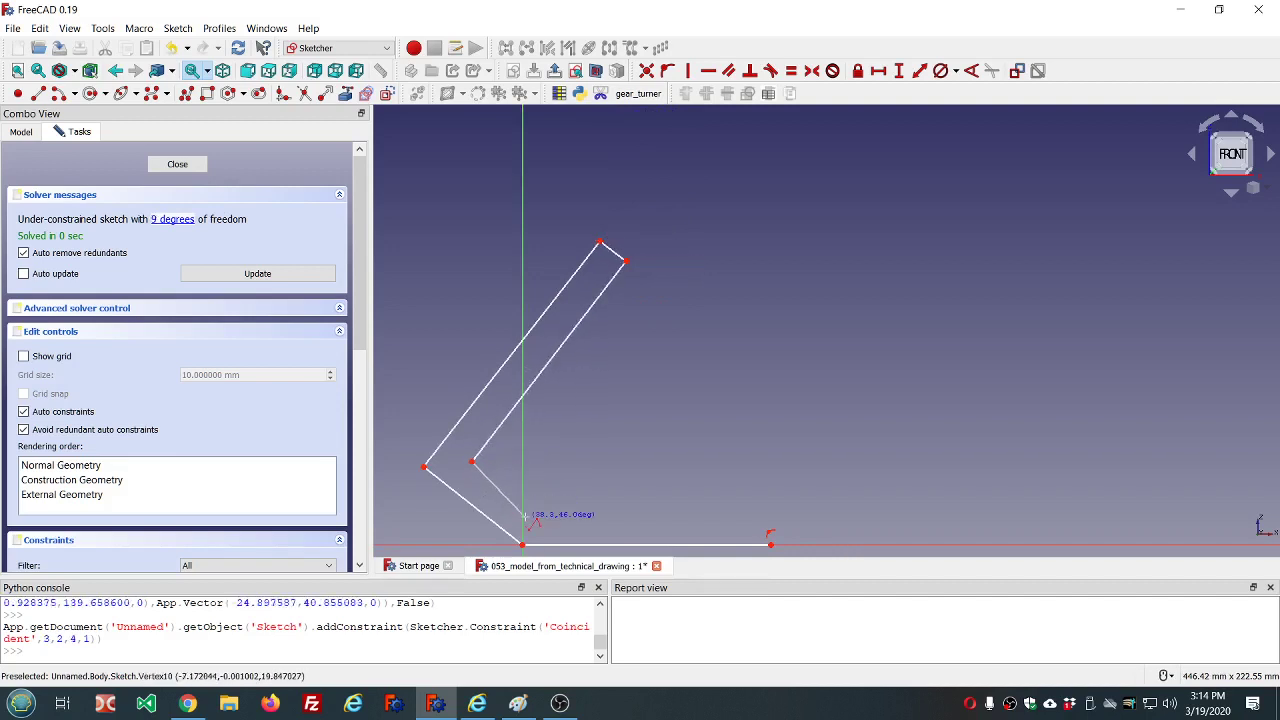
left_click(528, 518)
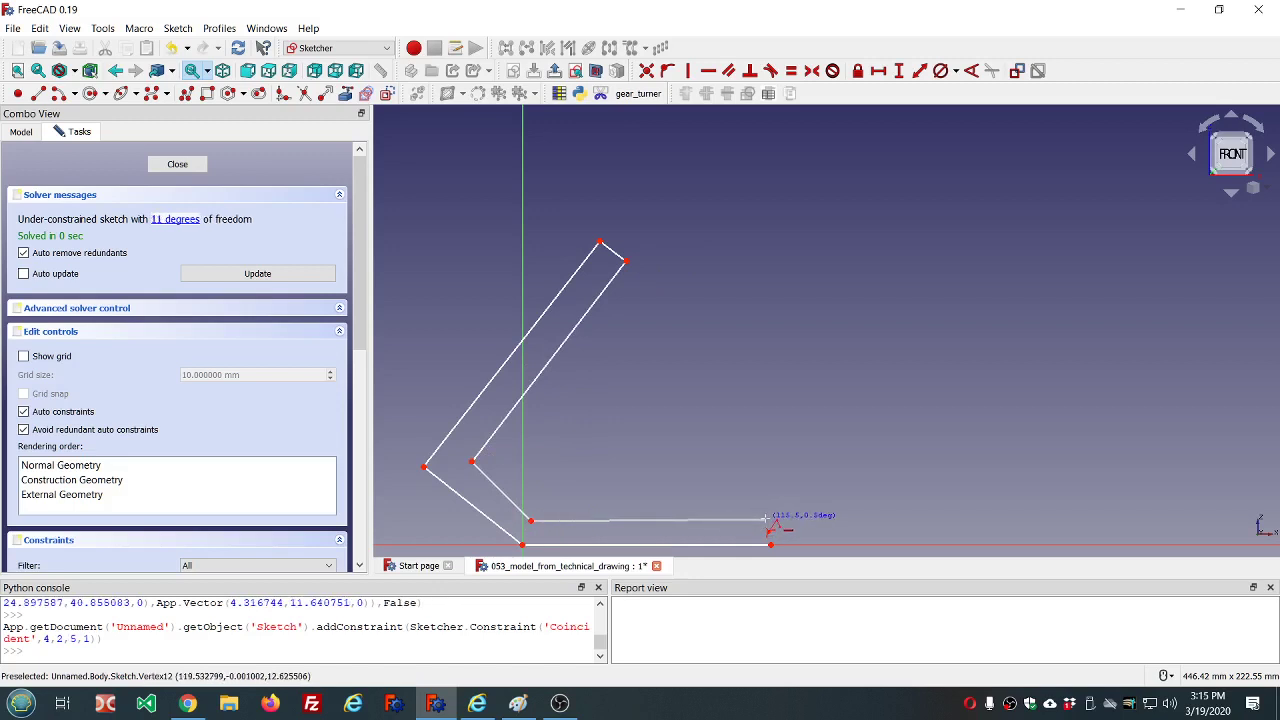
left_click(766, 520)
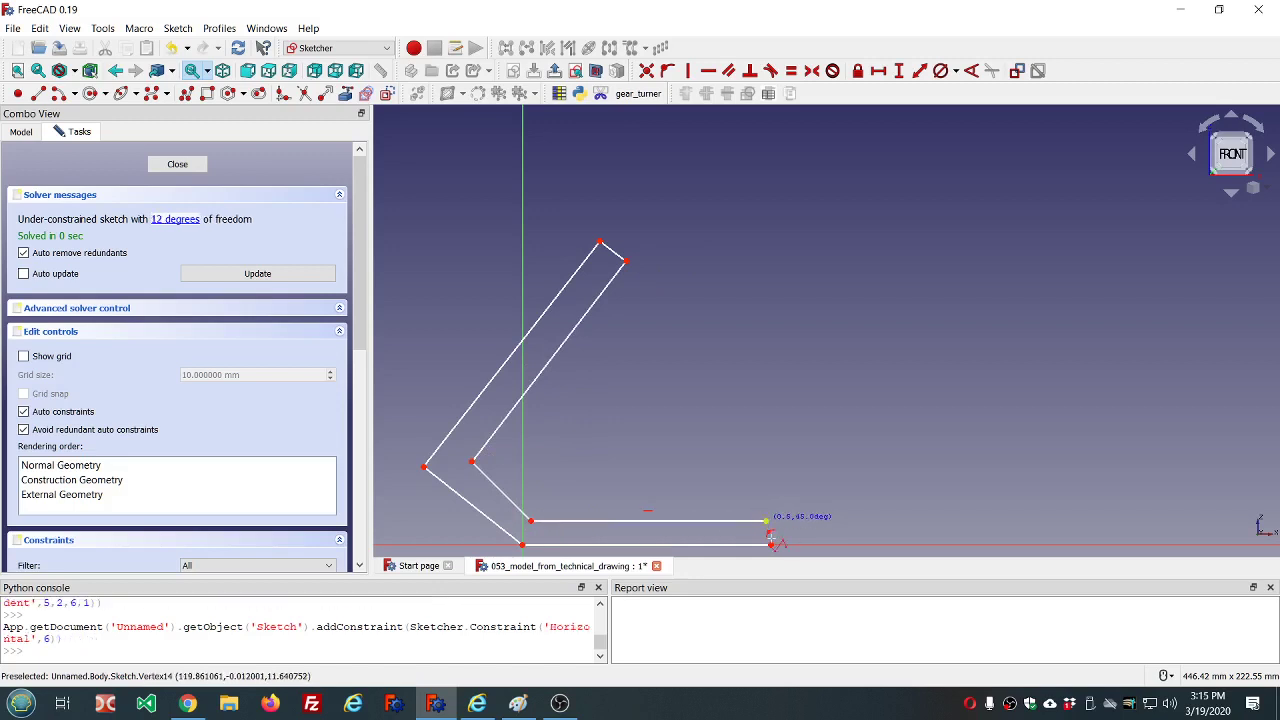
Step: Finish the outline and make the base's short right end edge vertical
right_click(805, 389)
scroll(775, 500, "down", 5)
scroll(774, 508, "up", 10)
scroll(768, 470, "down", 3)
scroll(751, 238, "up", 3)
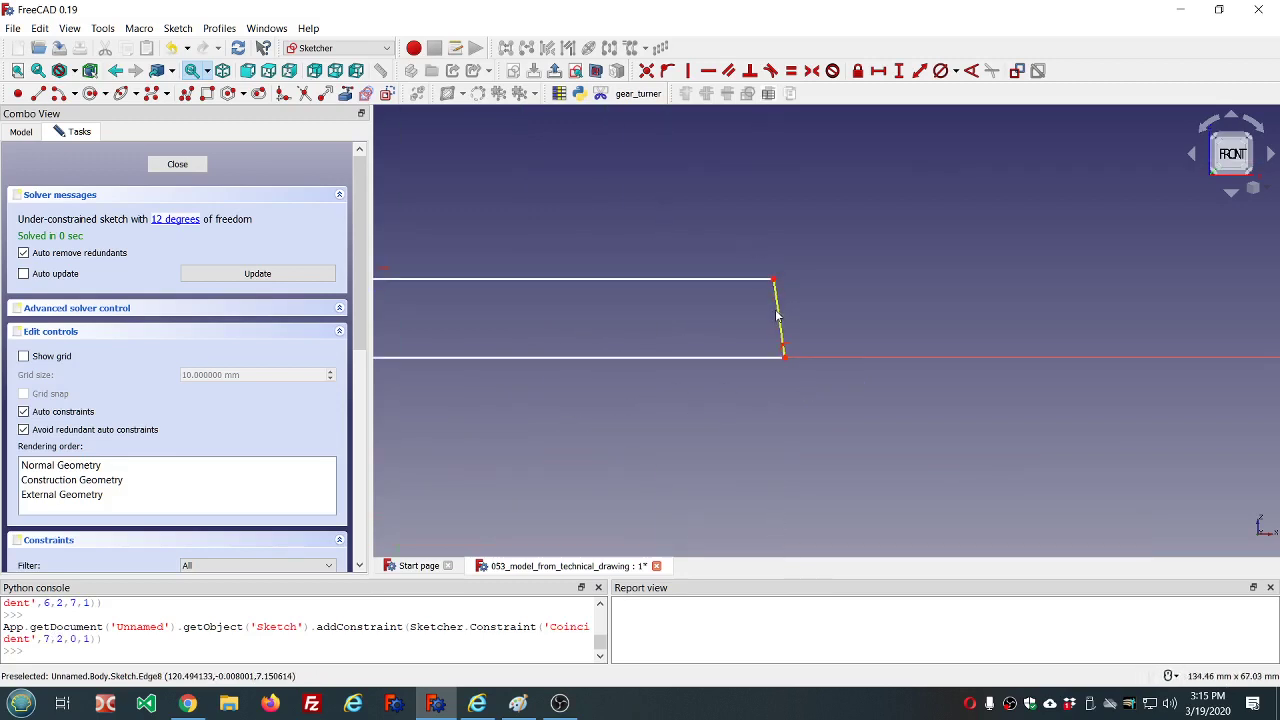
left_click(778, 313)
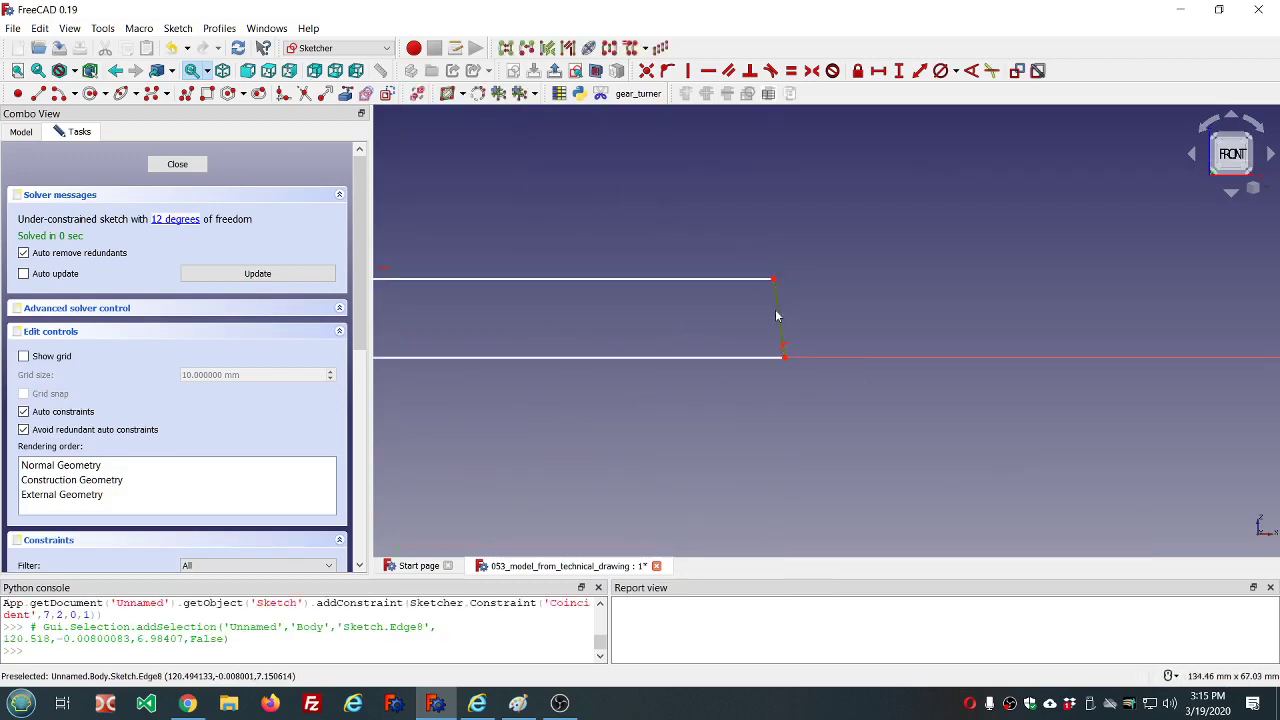
left_click(687, 70)
scroll(733, 180, "down", 3)
scroll(528, 140, "down", 2)
scroll(528, 136, "up", 4)
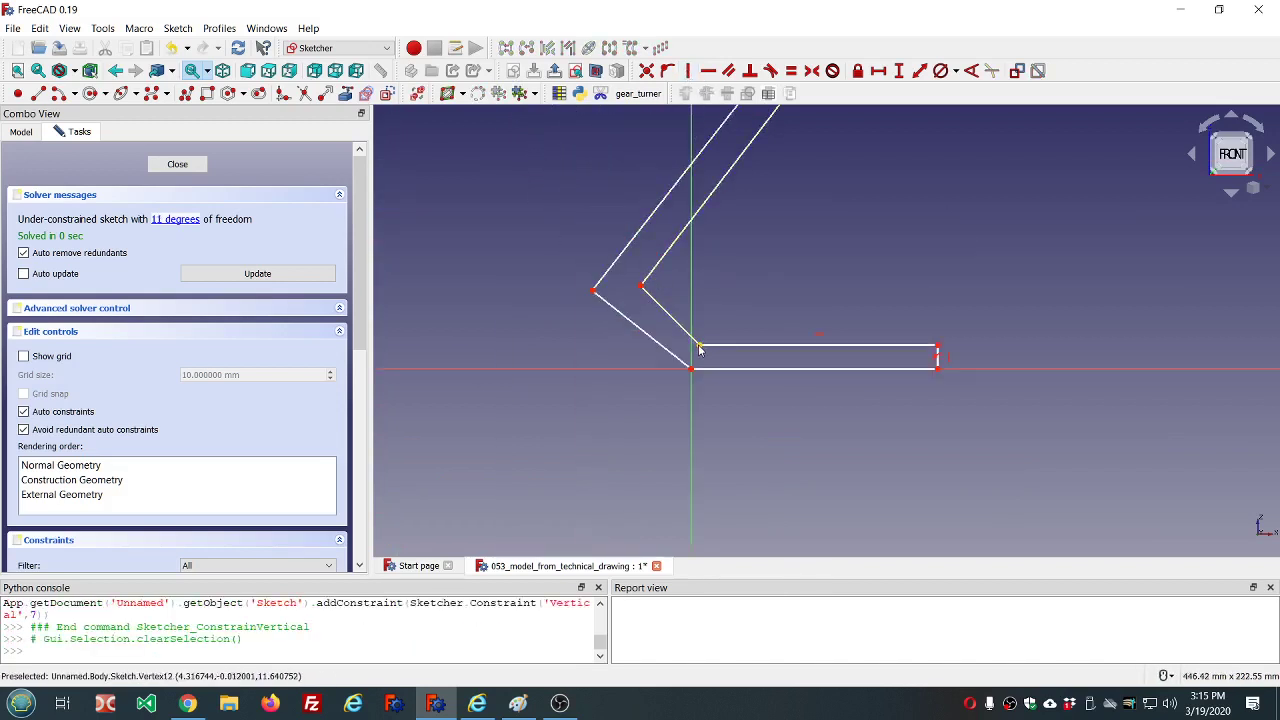
Step: Give the base's bottom edge a horizontal length driven by the formula dd.ddBase_width
left_click_drag(700, 345, 699, 338)
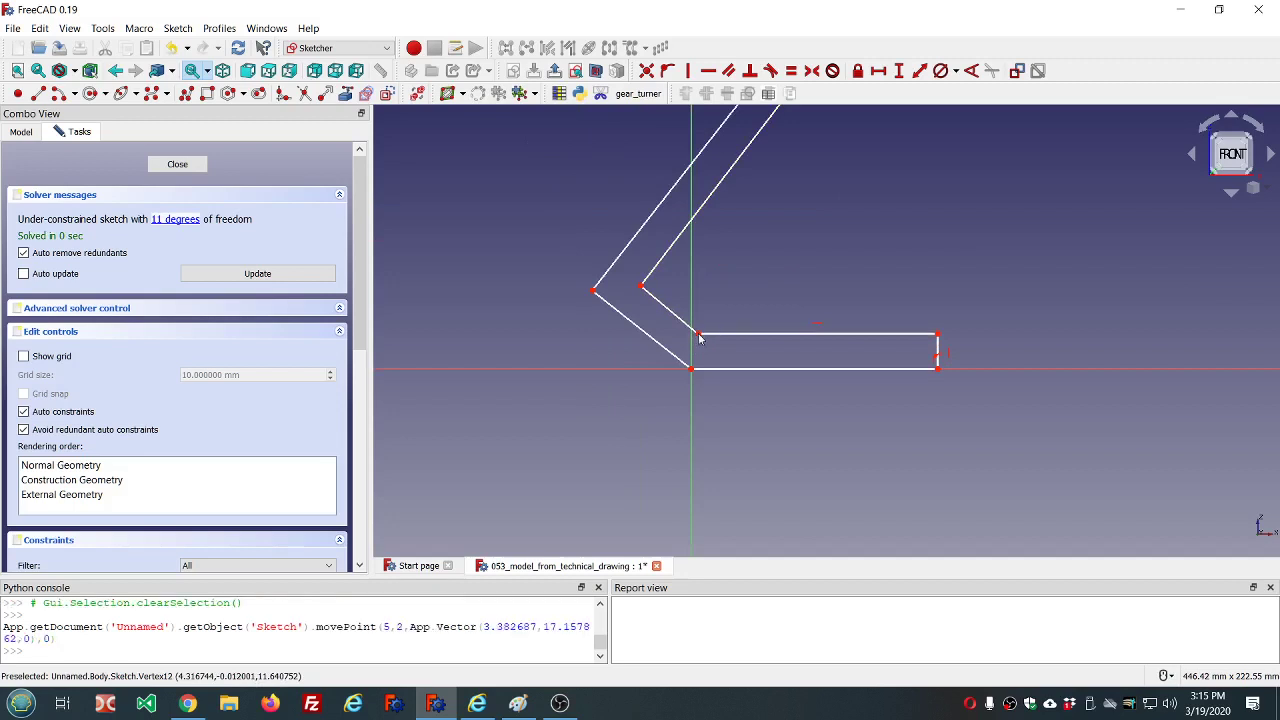
scroll(724, 312, "down", 3)
scroll(737, 350, "up", 3)
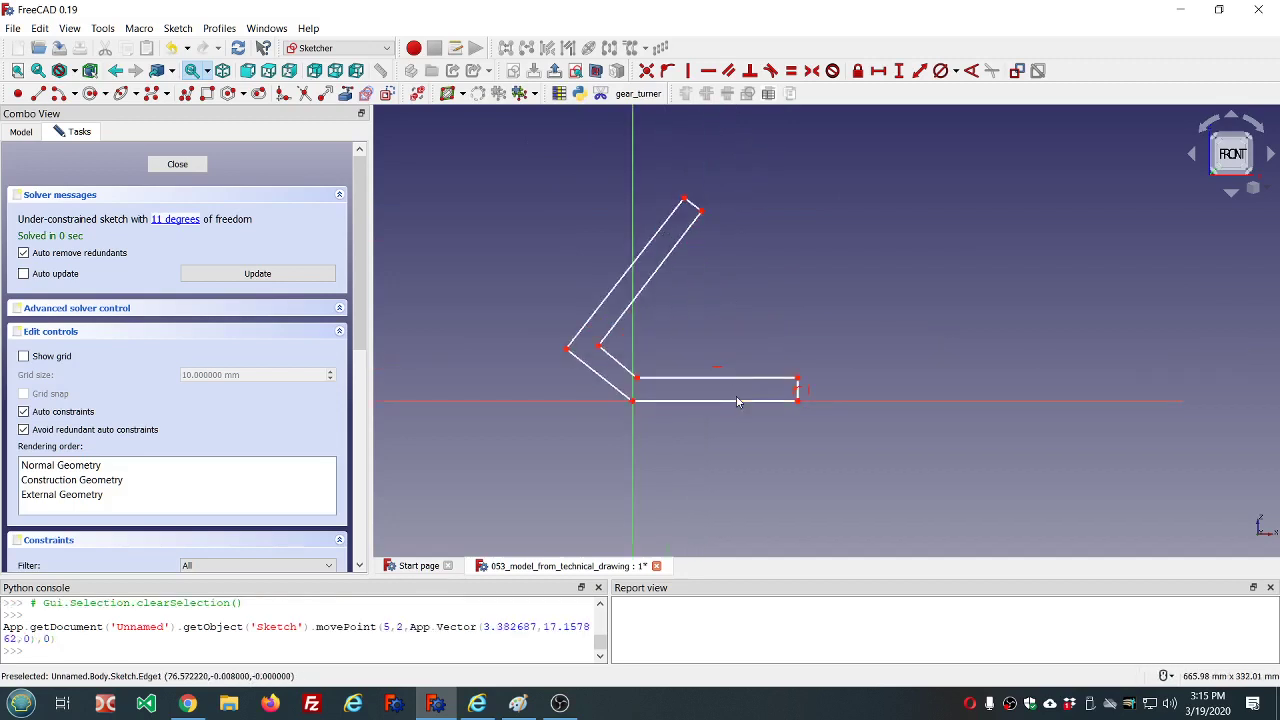
left_click(737, 402)
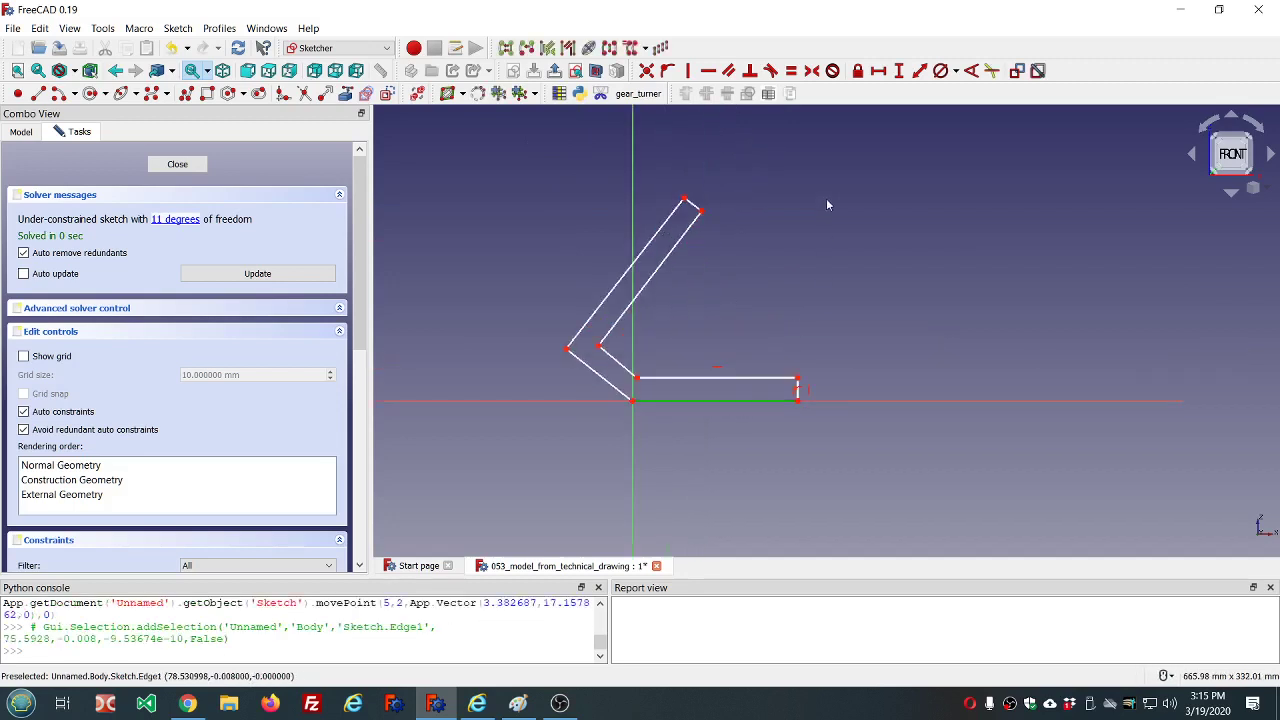
left_click(878, 70)
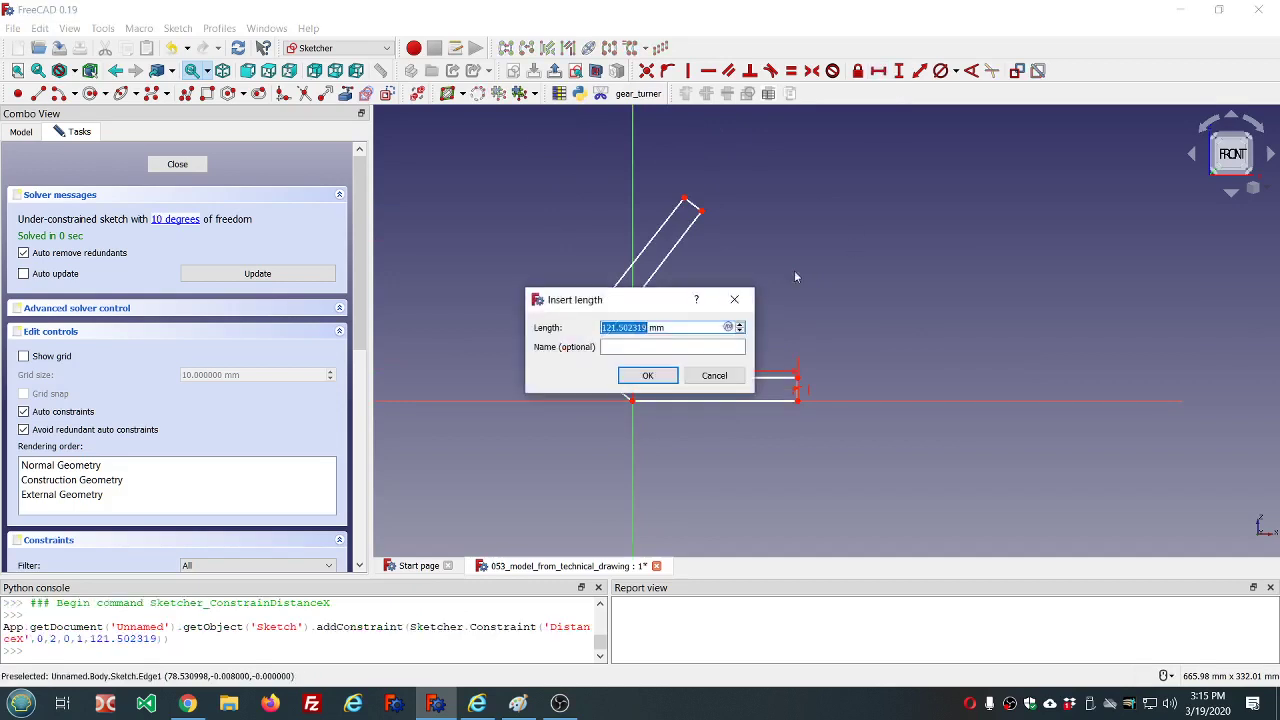
left_click(728, 328)
type("dd.dd")
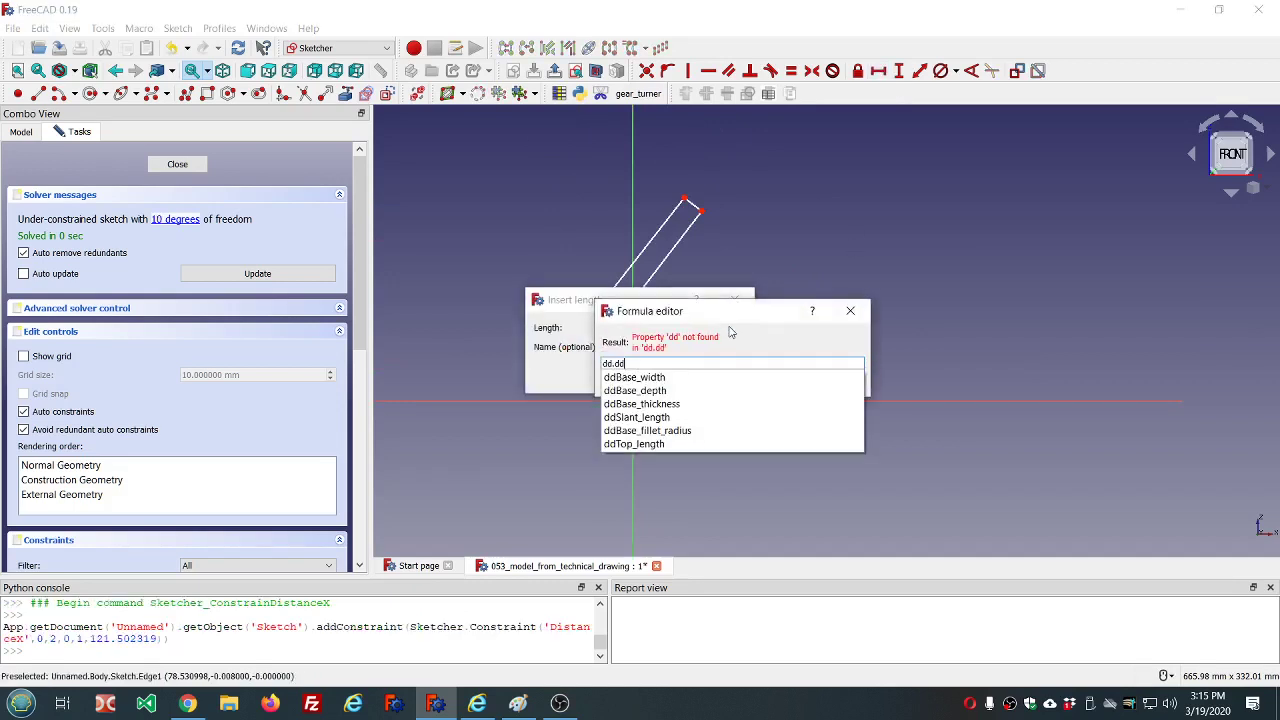
key("Down")
key("Down")
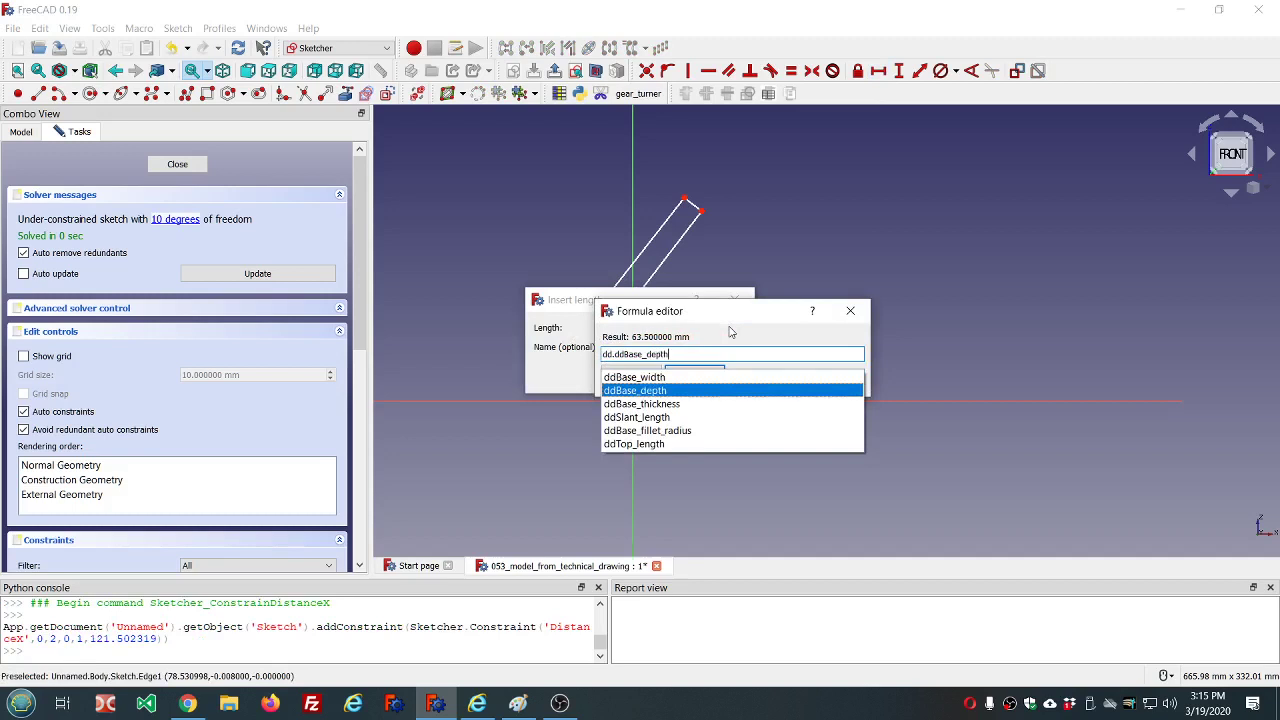
key("Return")
key("Return")
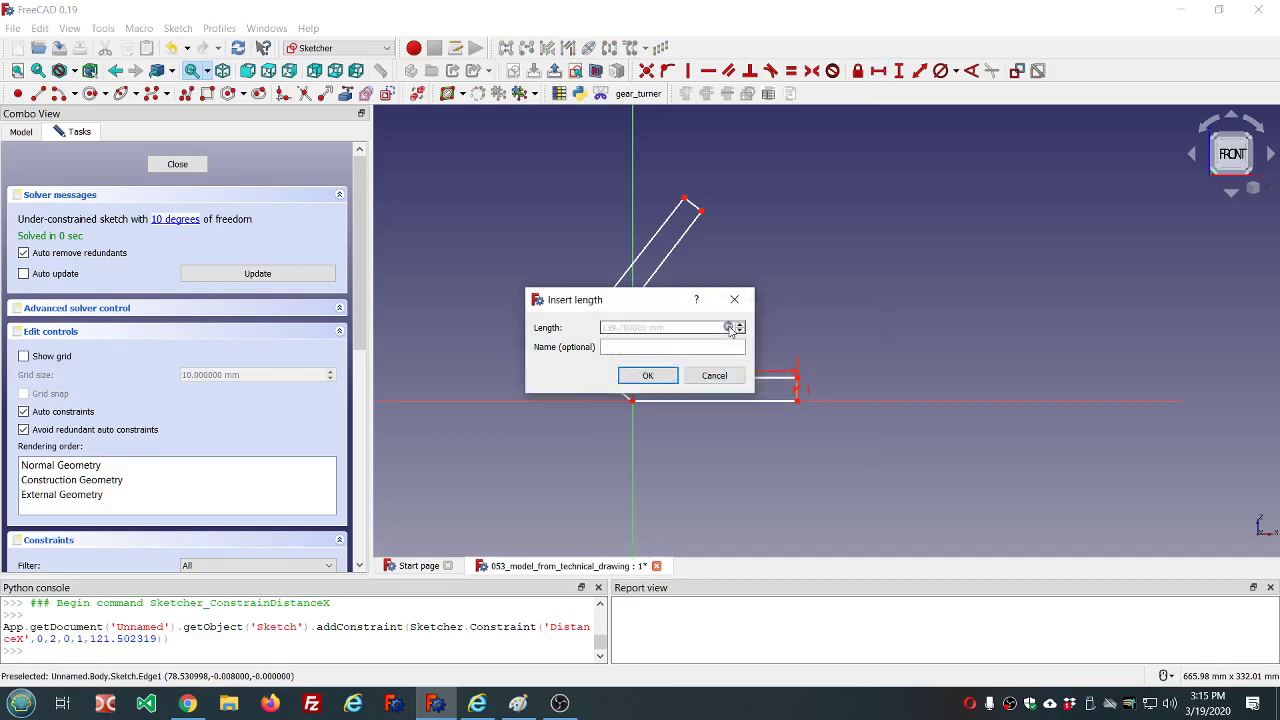
left_click(646, 375)
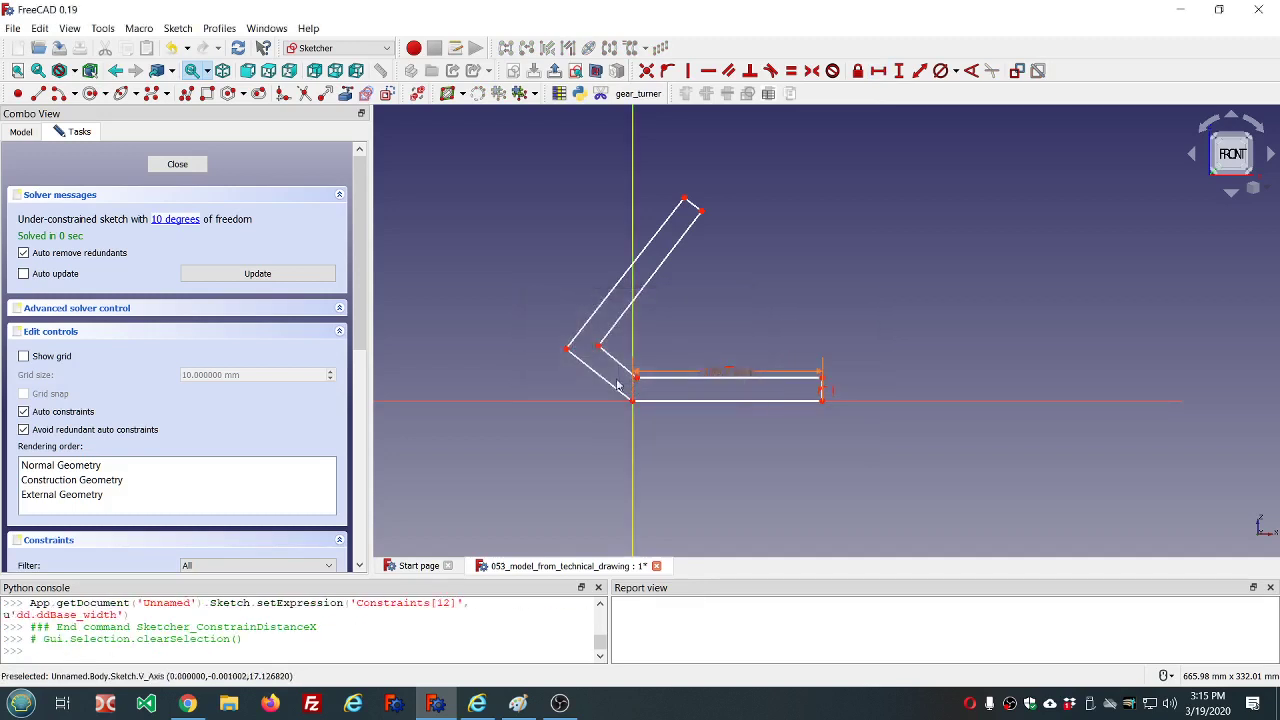
Step: Make the two long slanted edges parallel, and the two lower diagonal edges parallel
left_click_drag(566, 352, 528, 312)
left_click_drag(595, 348, 570, 320)
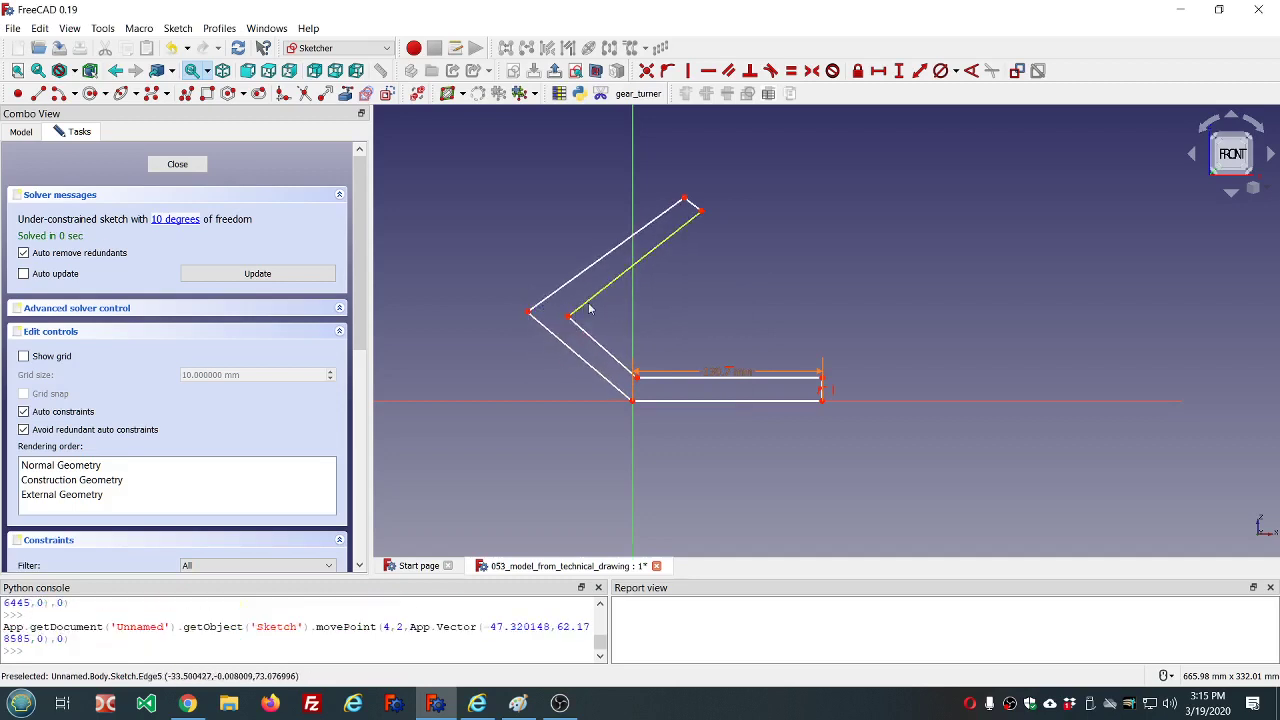
left_click(586, 304)
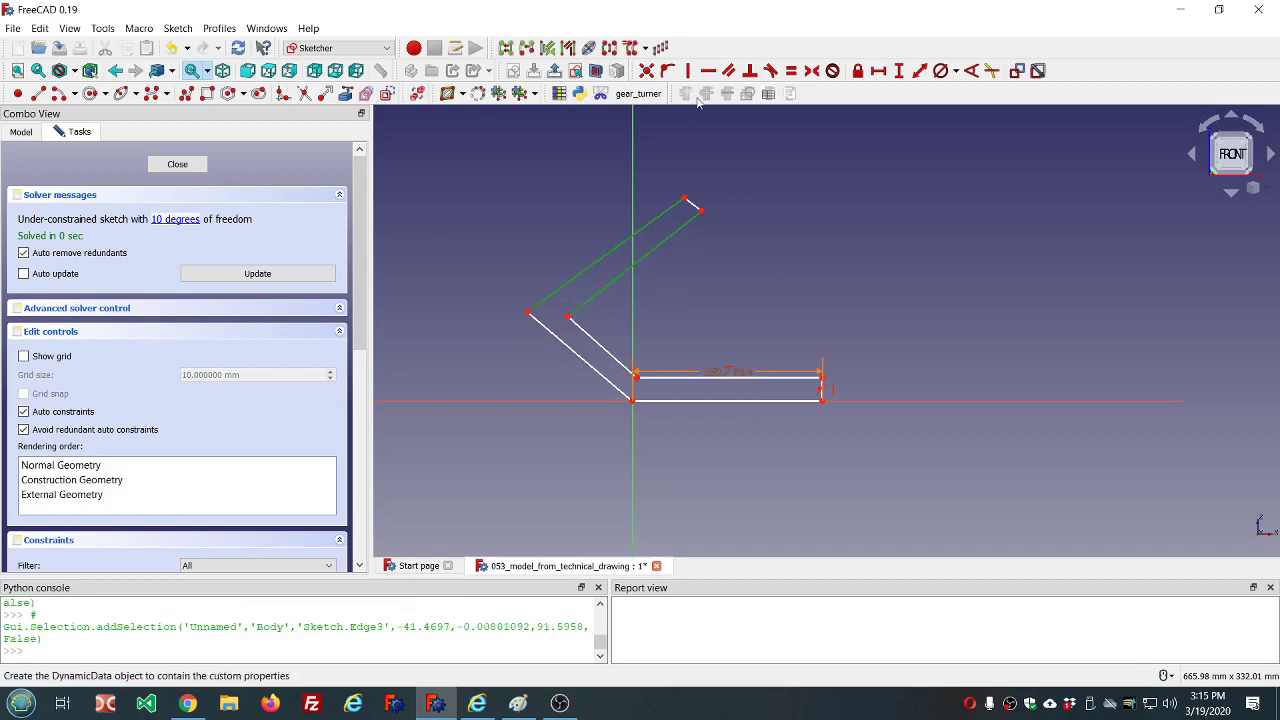
left_click(728, 72)
left_click(596, 347)
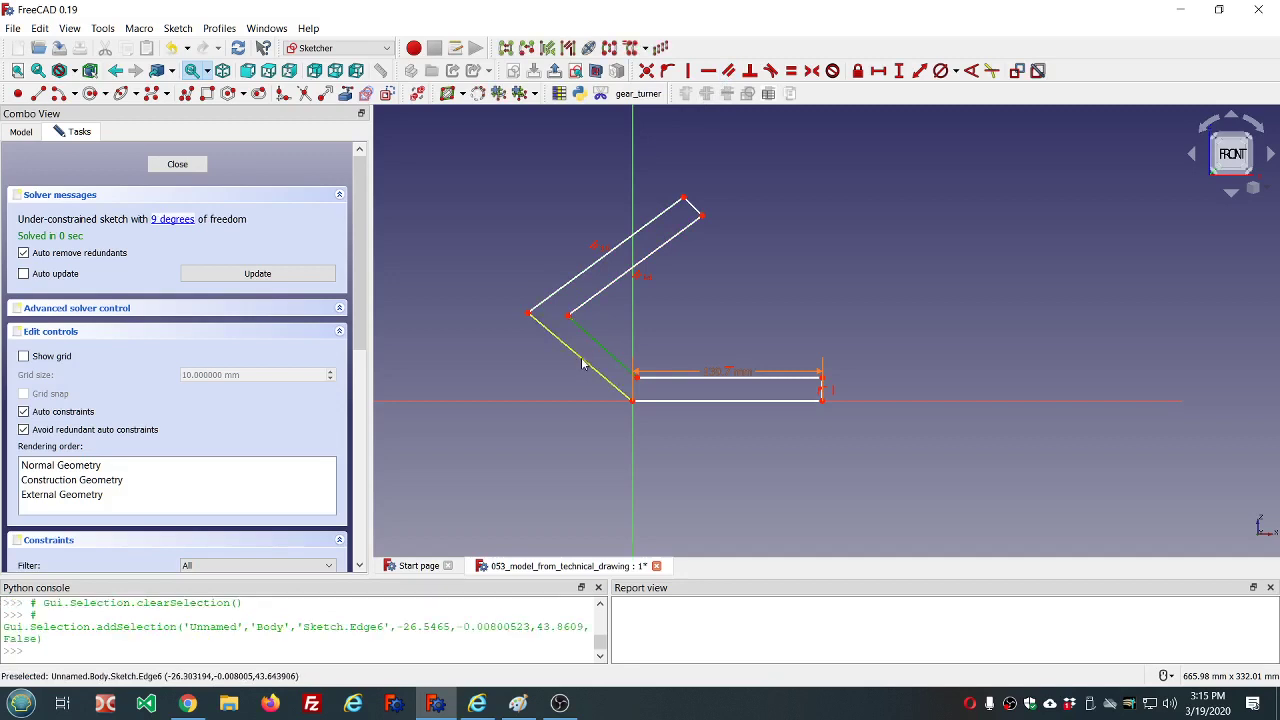
left_click(583, 360)
left_click(731, 73)
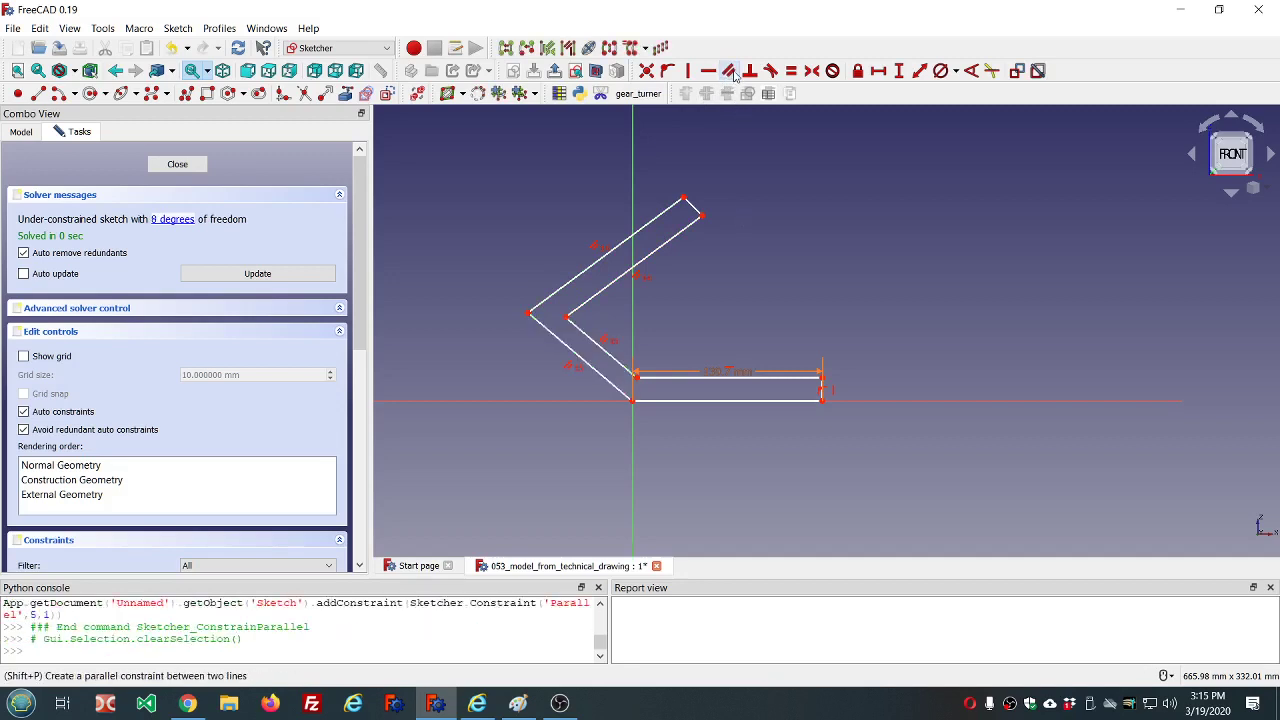
Step: Make the flange's top corner a right angle, then return to the Paint reference drawing
left_click(693, 206)
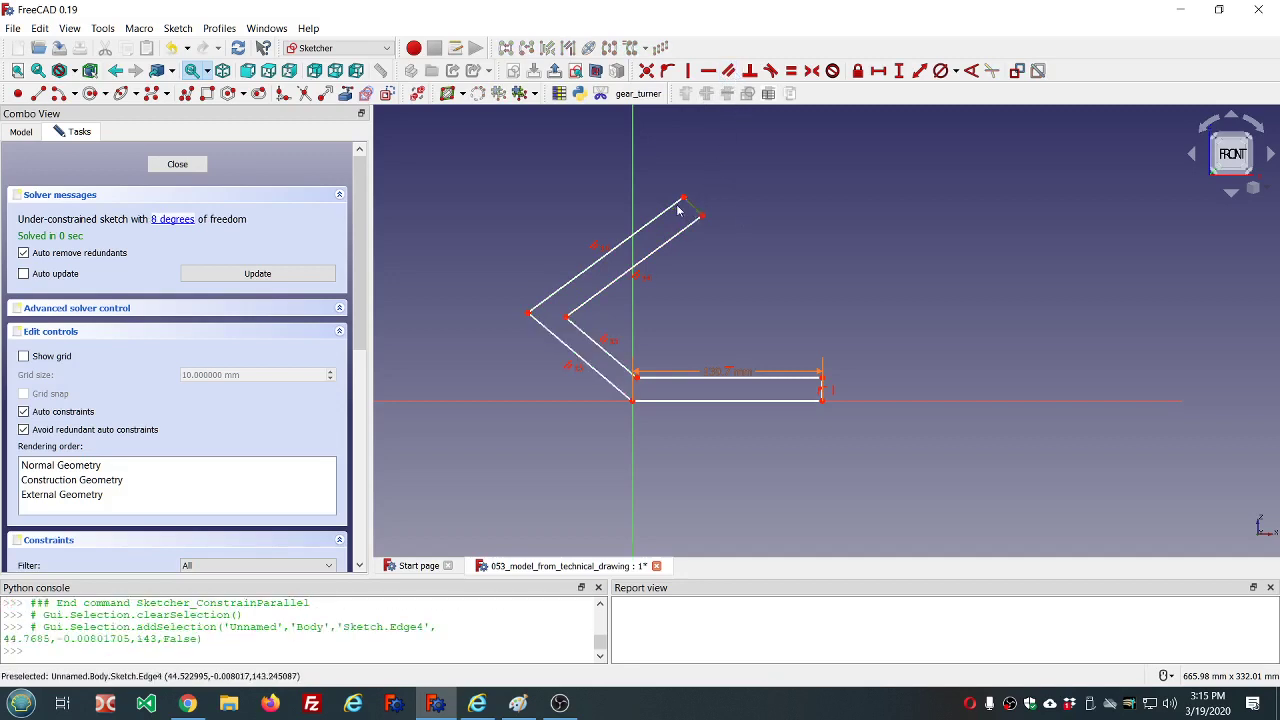
left_click(672, 206)
left_click(749, 70)
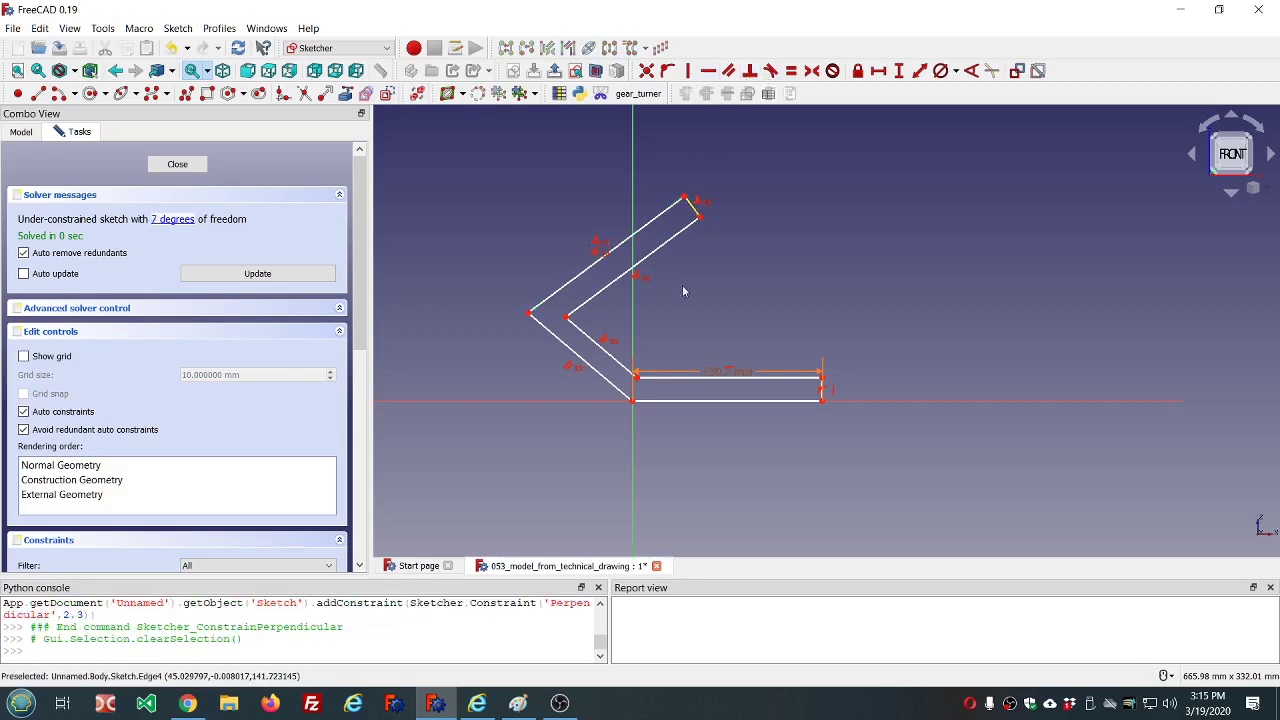
left_click(519, 704)
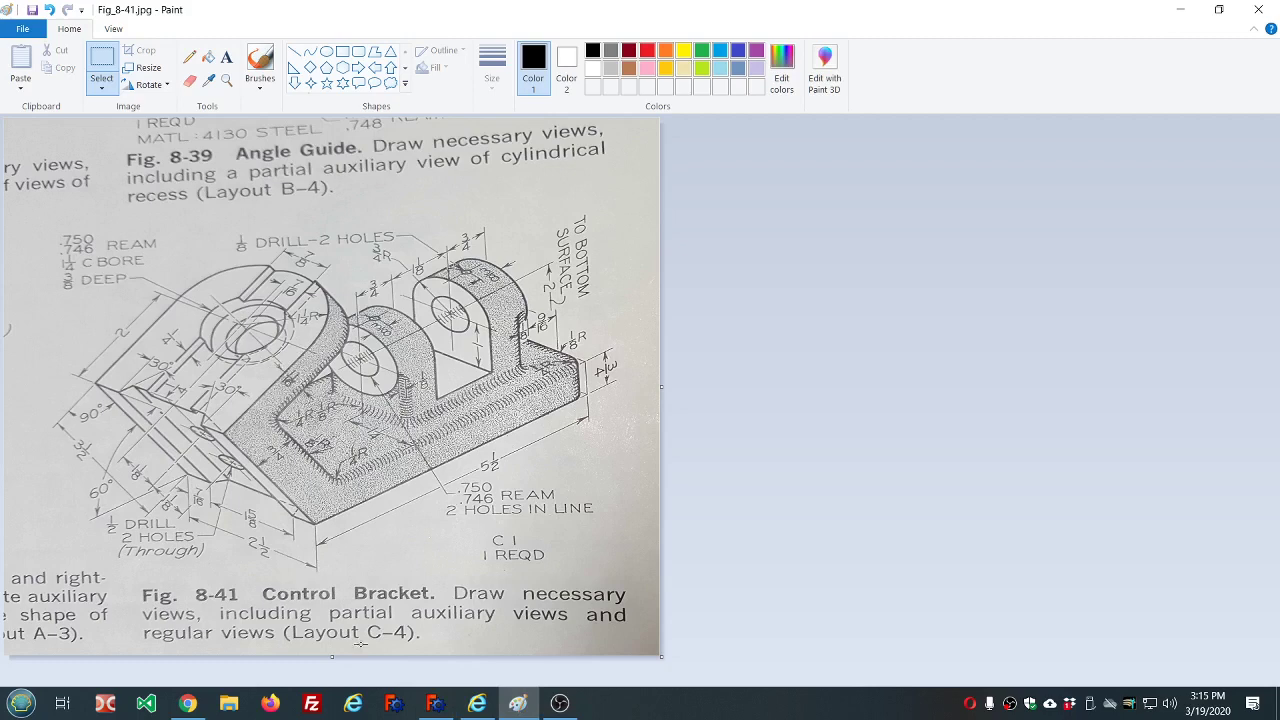
Step: Back in FreeCAD, close the sketch and select the dd object in the model tree
left_click(435, 703)
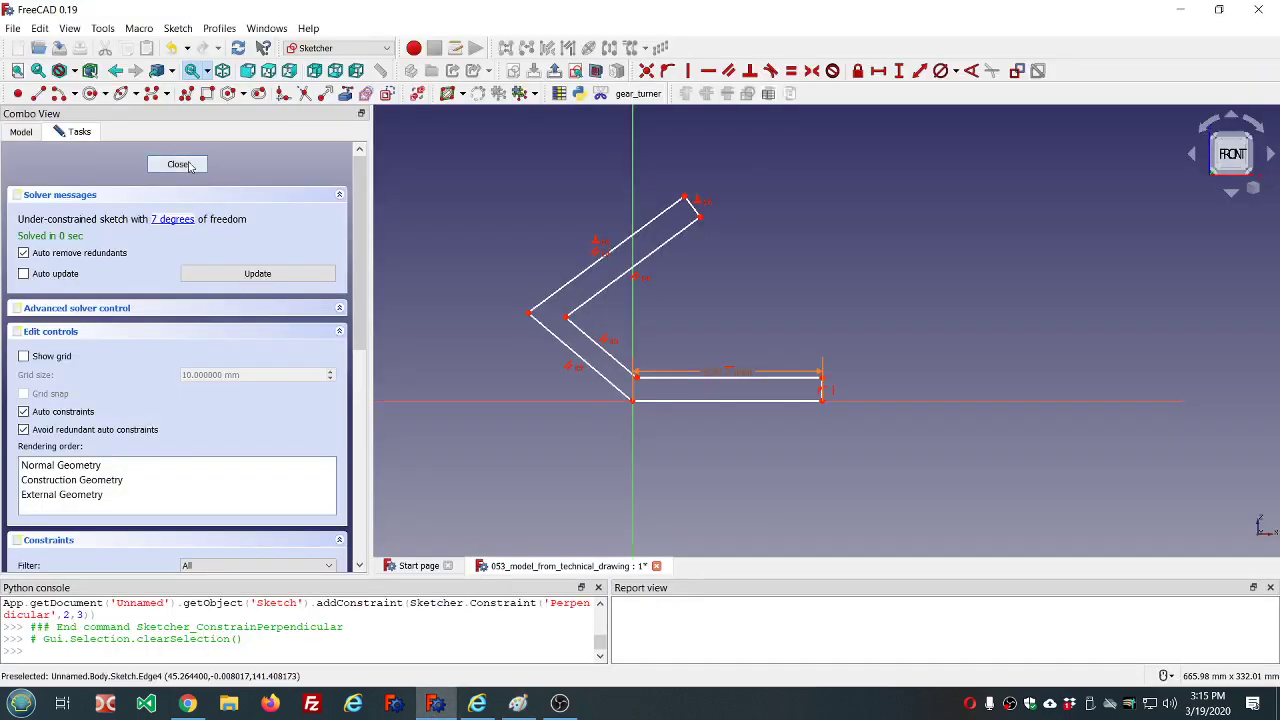
left_click(179, 165)
left_click(20, 131)
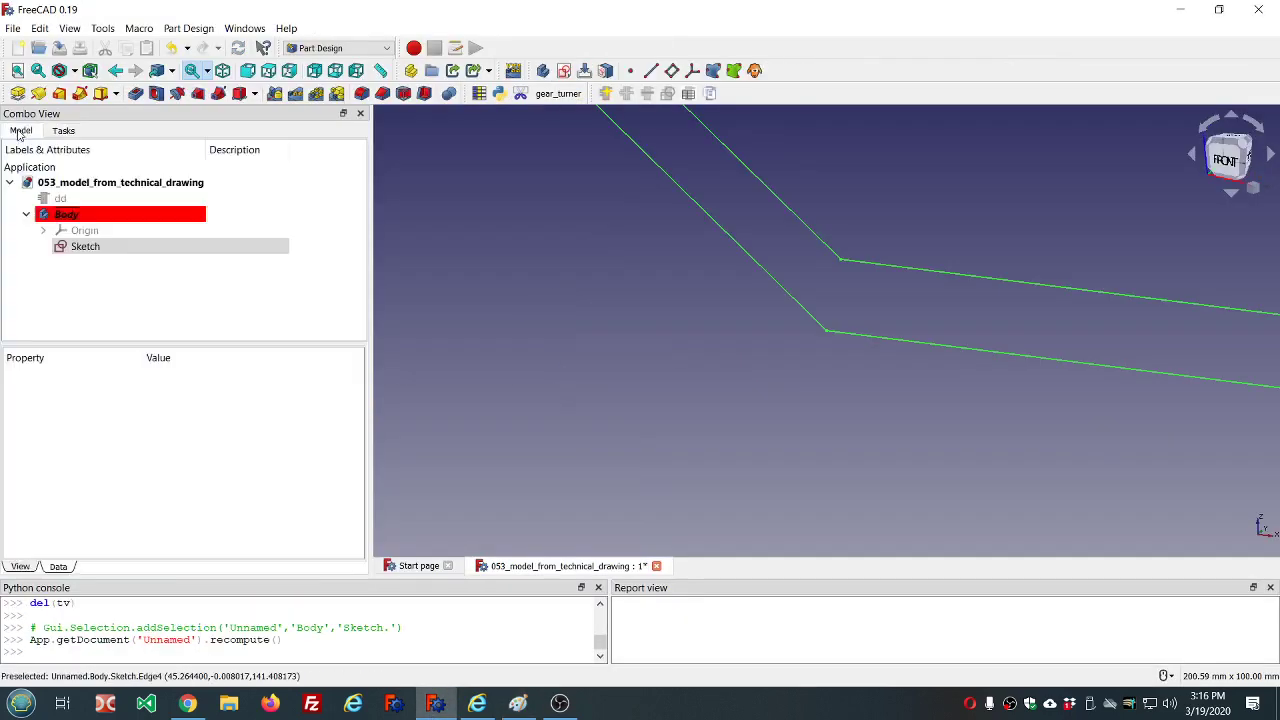
left_click(60, 198)
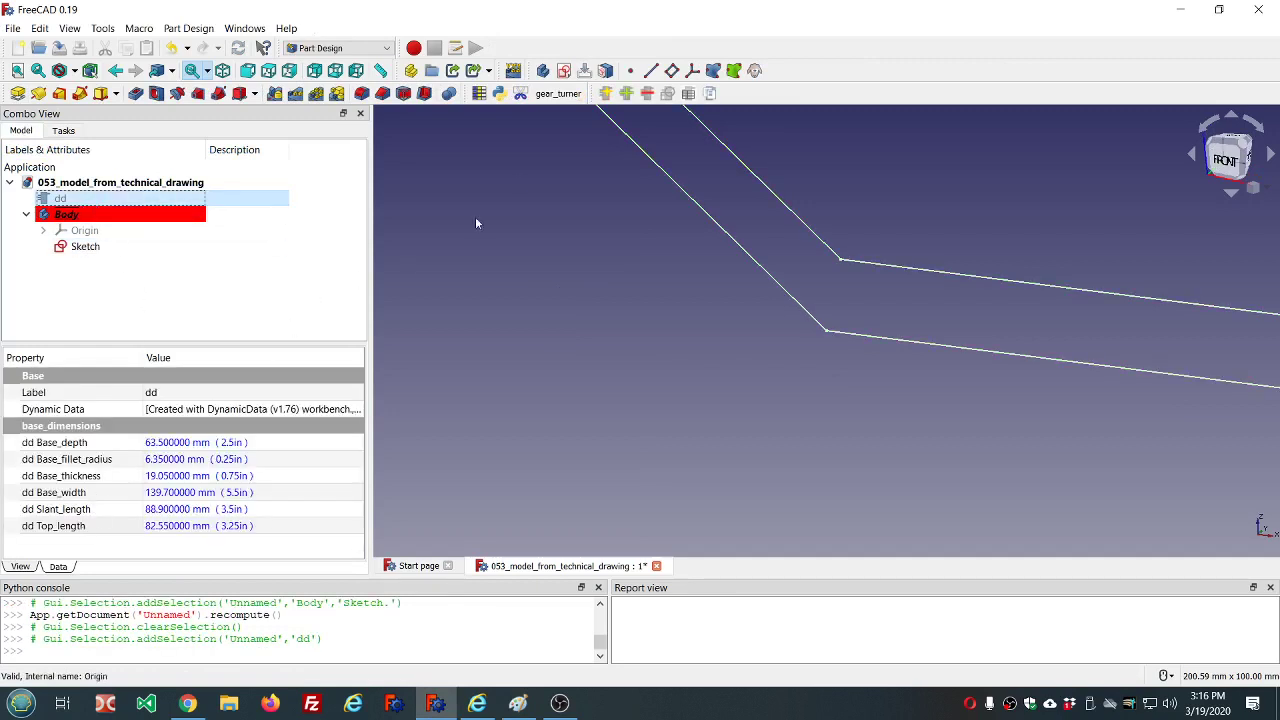
Step: Add a Length property Top_thickness to dd with formula (11/16)*25.4, then reopen the sketch
left_click(626, 93)
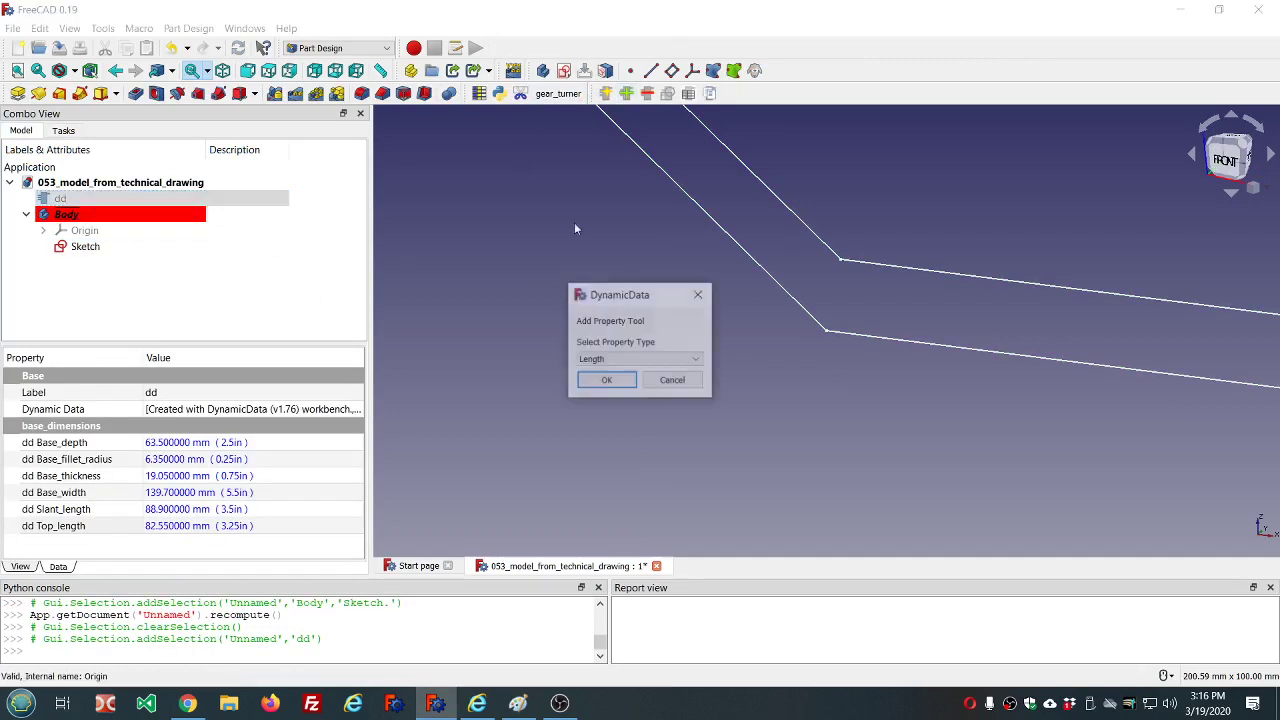
left_click(607, 382)
type("top_thickness")
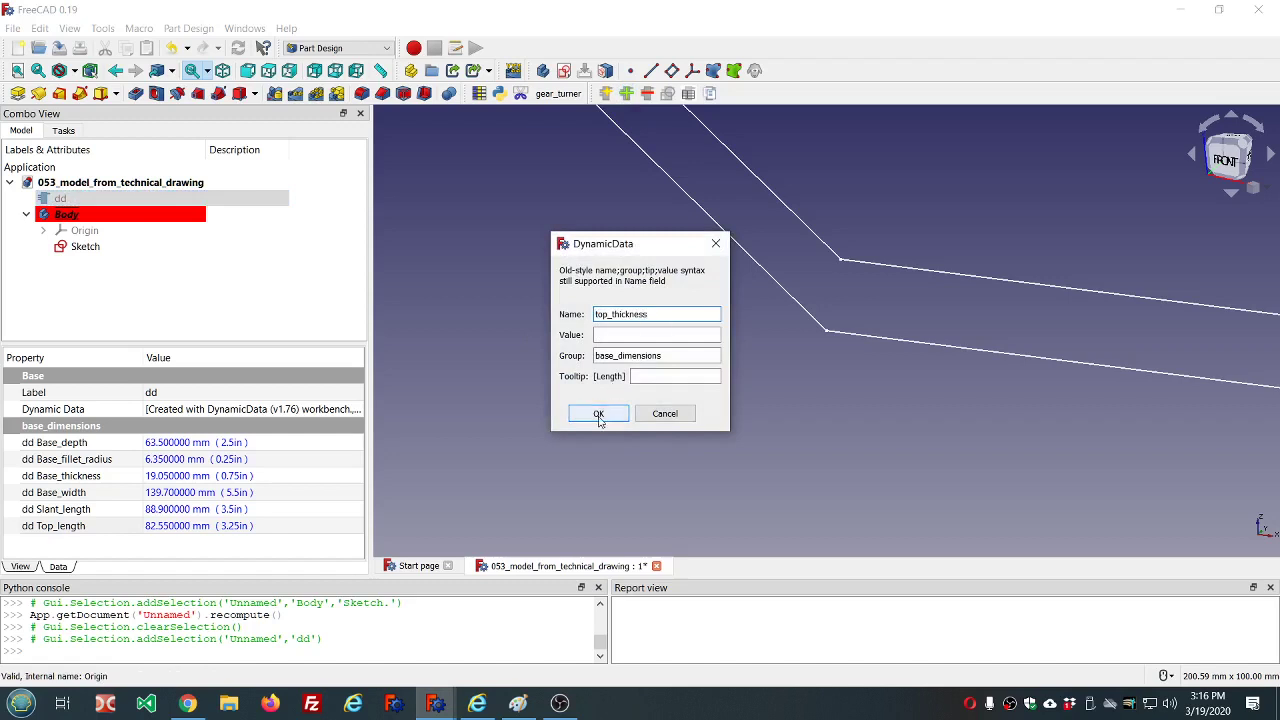
left_click(599, 414)
left_click(307, 542)
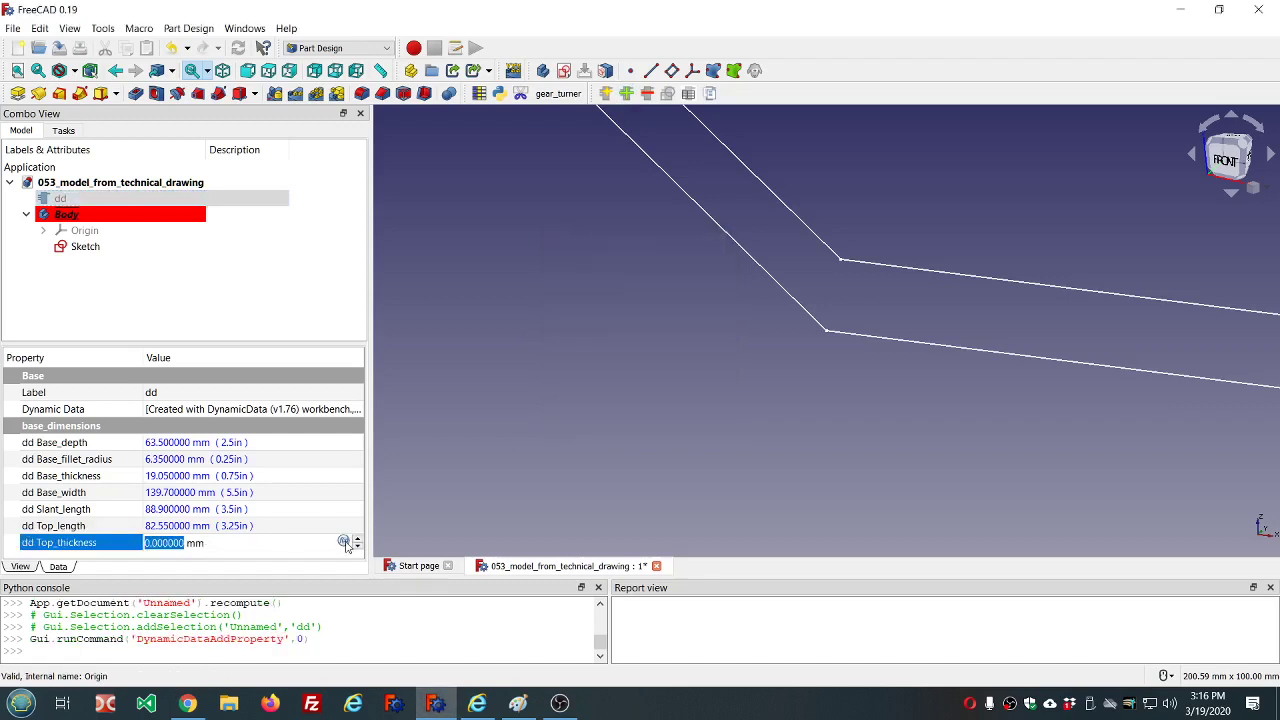
left_click(343, 541)
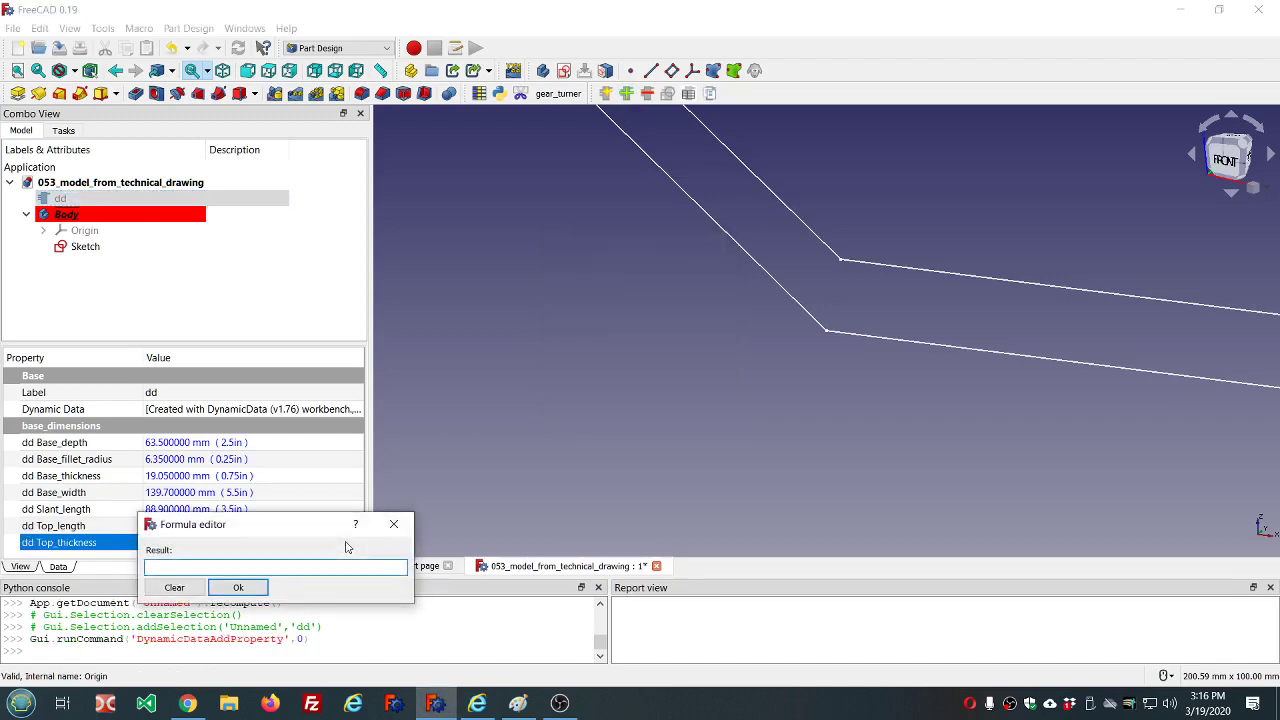
type("(11/")
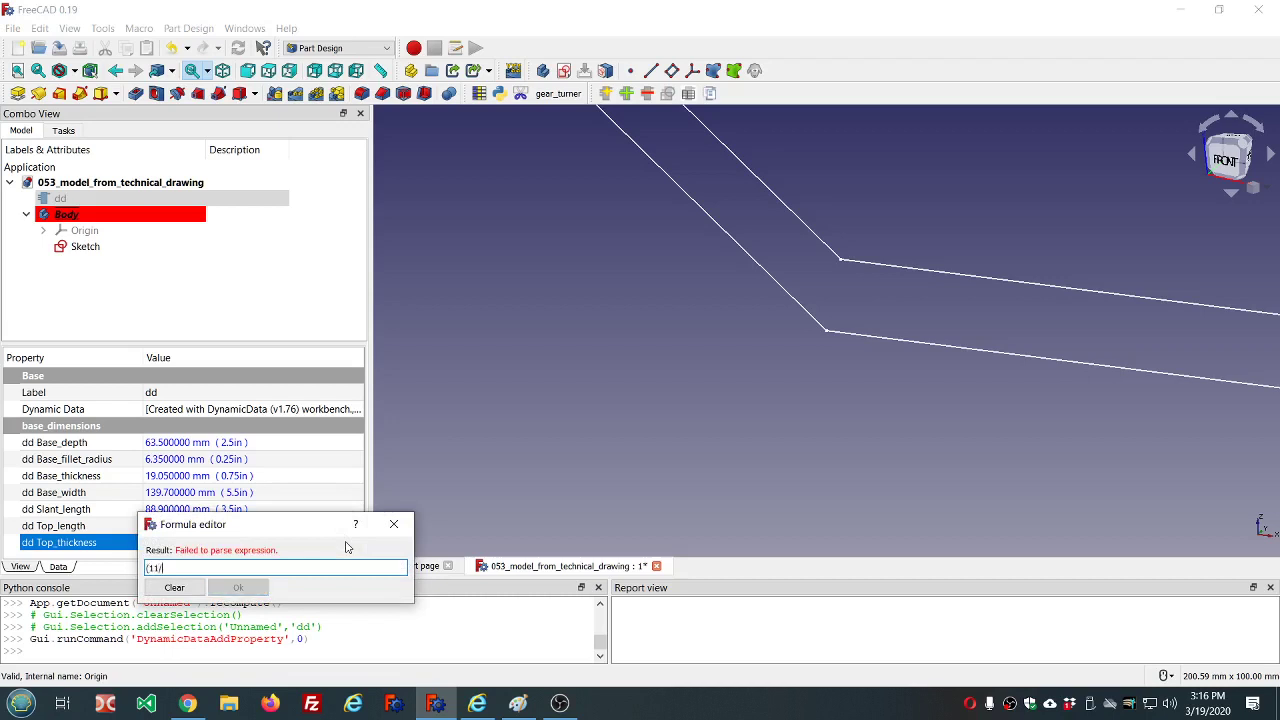
type("16)*")
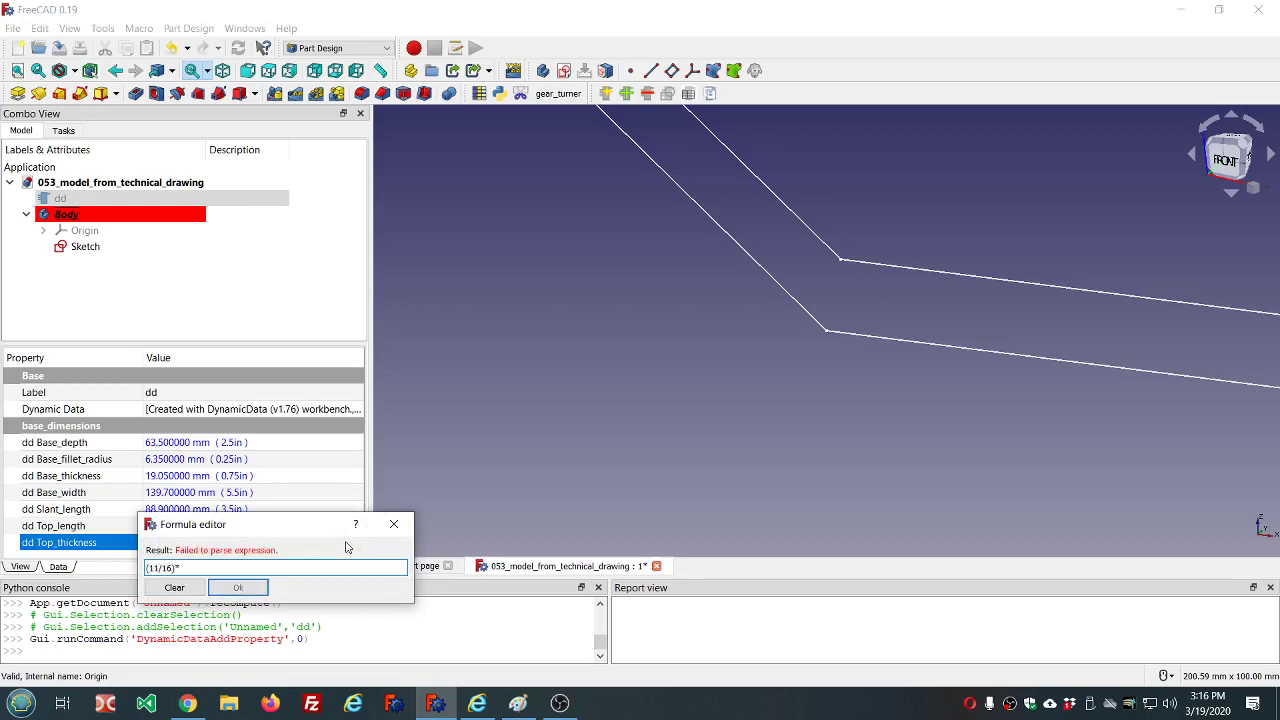
type("25.4")
left_click(236, 588)
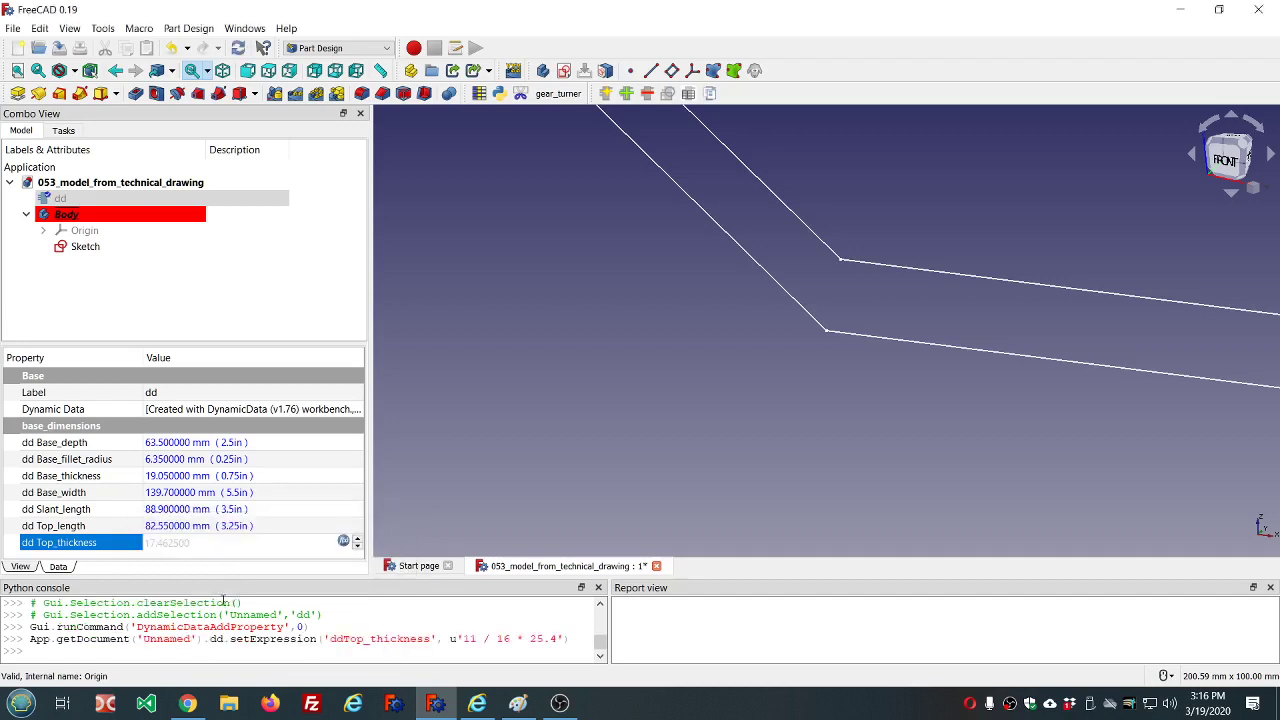
left_click(333, 509)
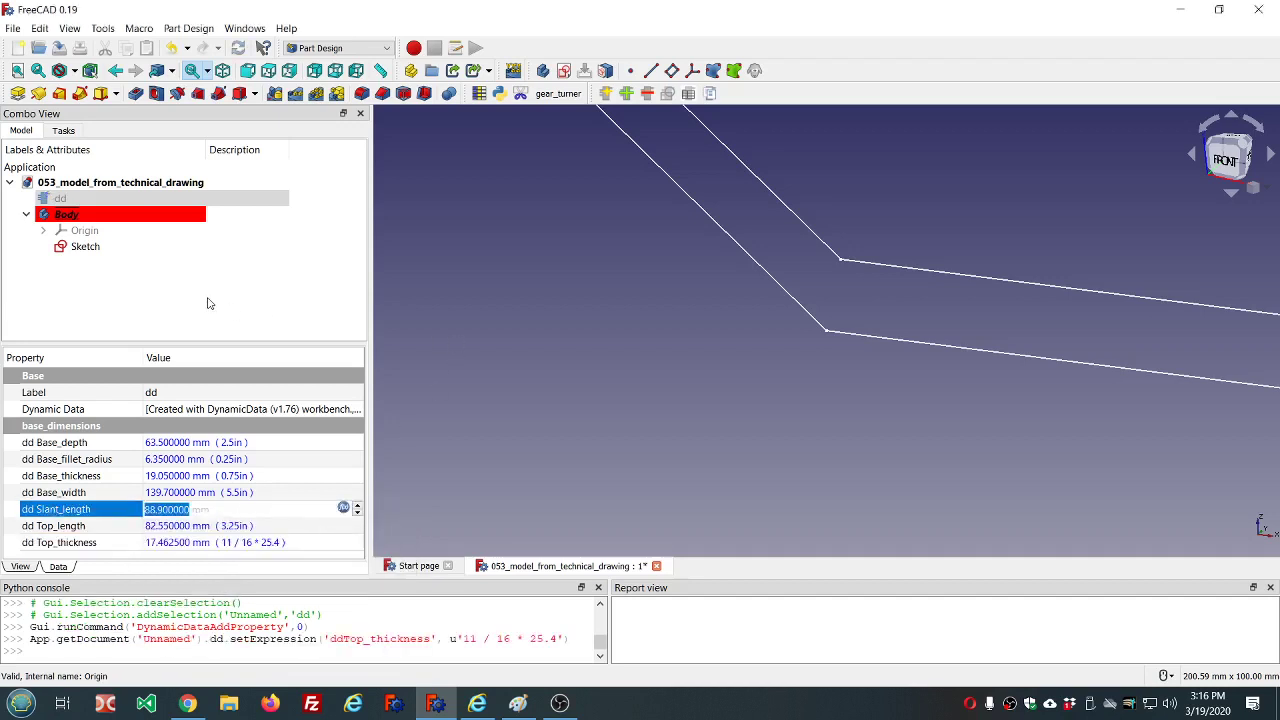
double_click(82, 246)
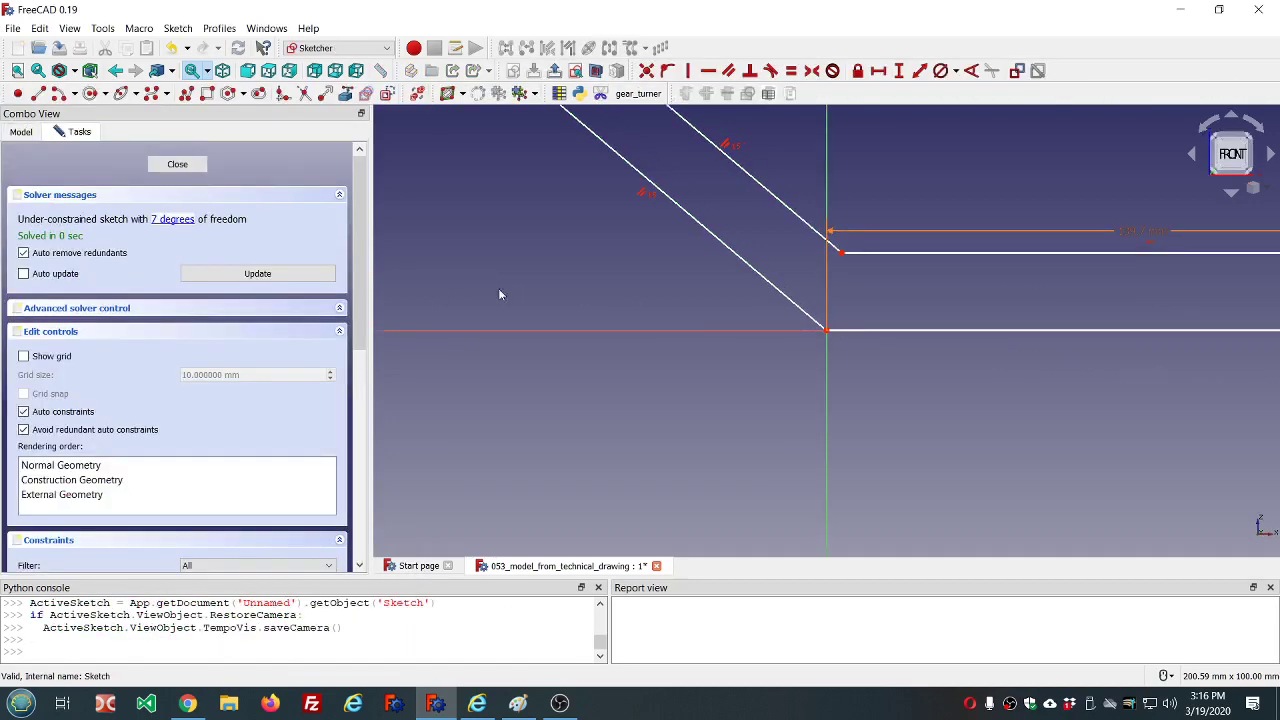
Step: Constrain the slanted arm's short end edge to the length dd.ddTop_thickness
scroll(580, 225, "up", 8)
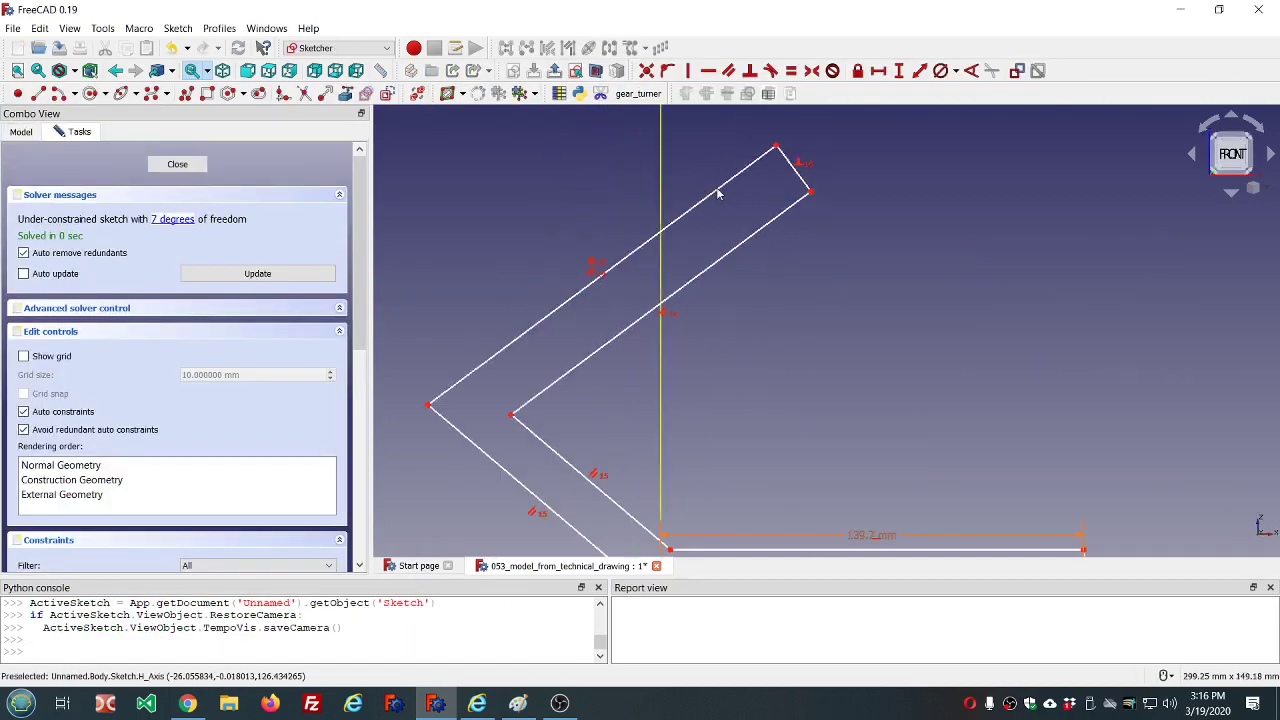
left_click(798, 177)
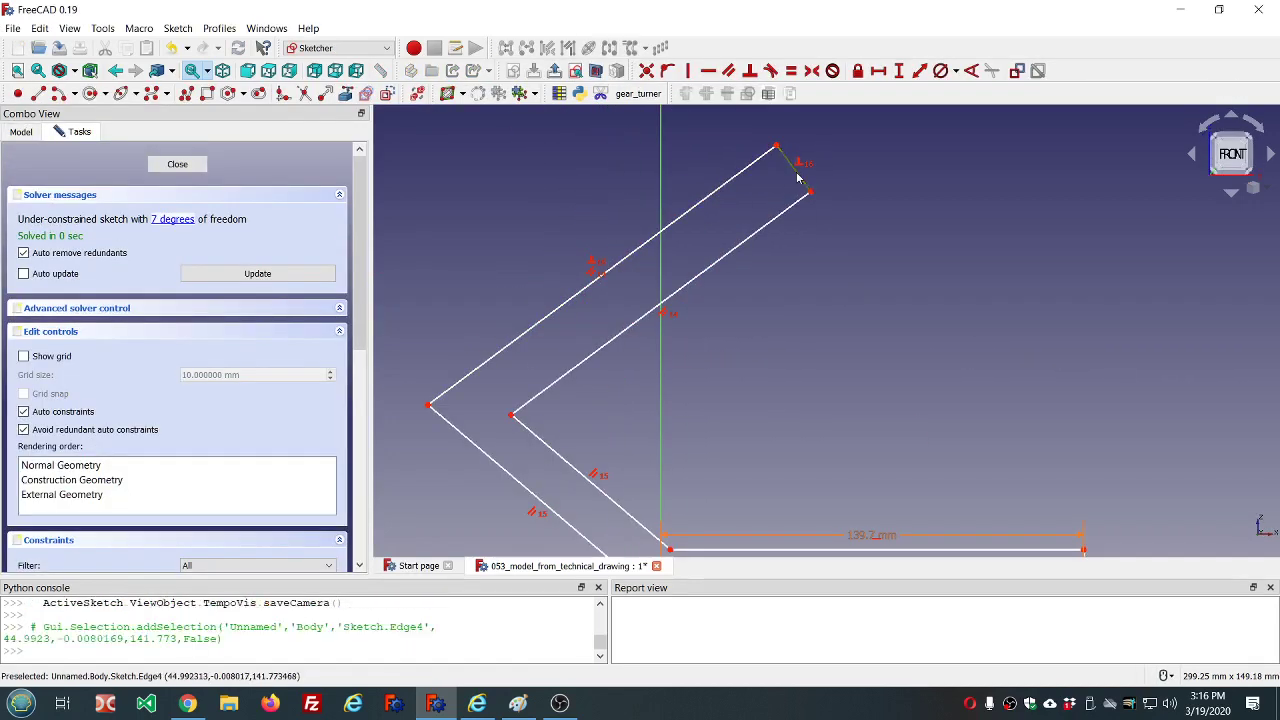
left_click(919, 70)
type("=")
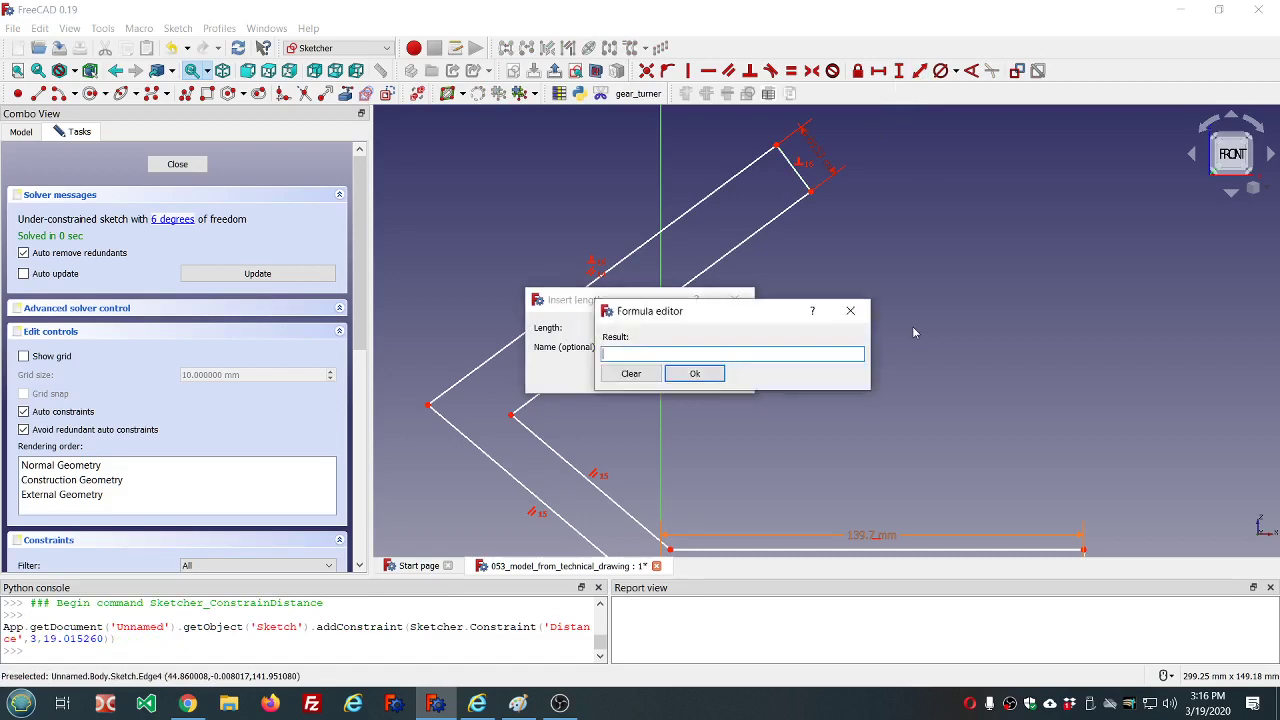
type("dd.dd")
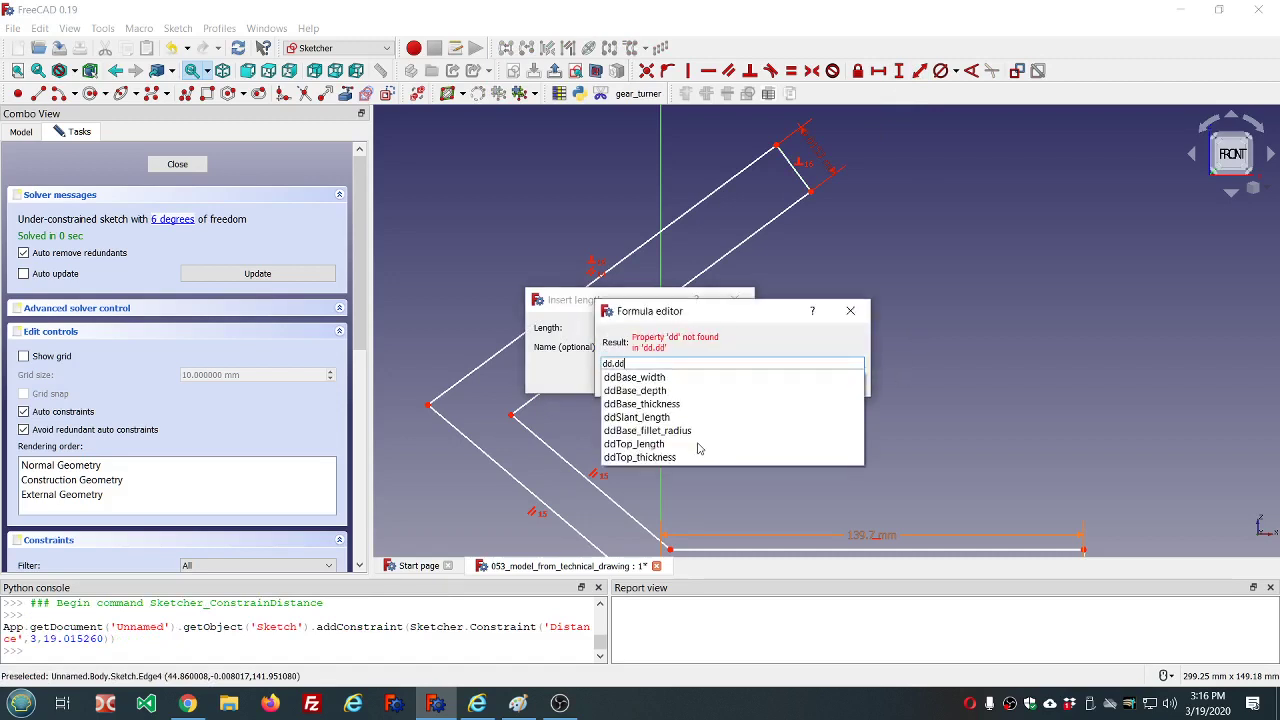
left_click(688, 457)
left_click(674, 377)
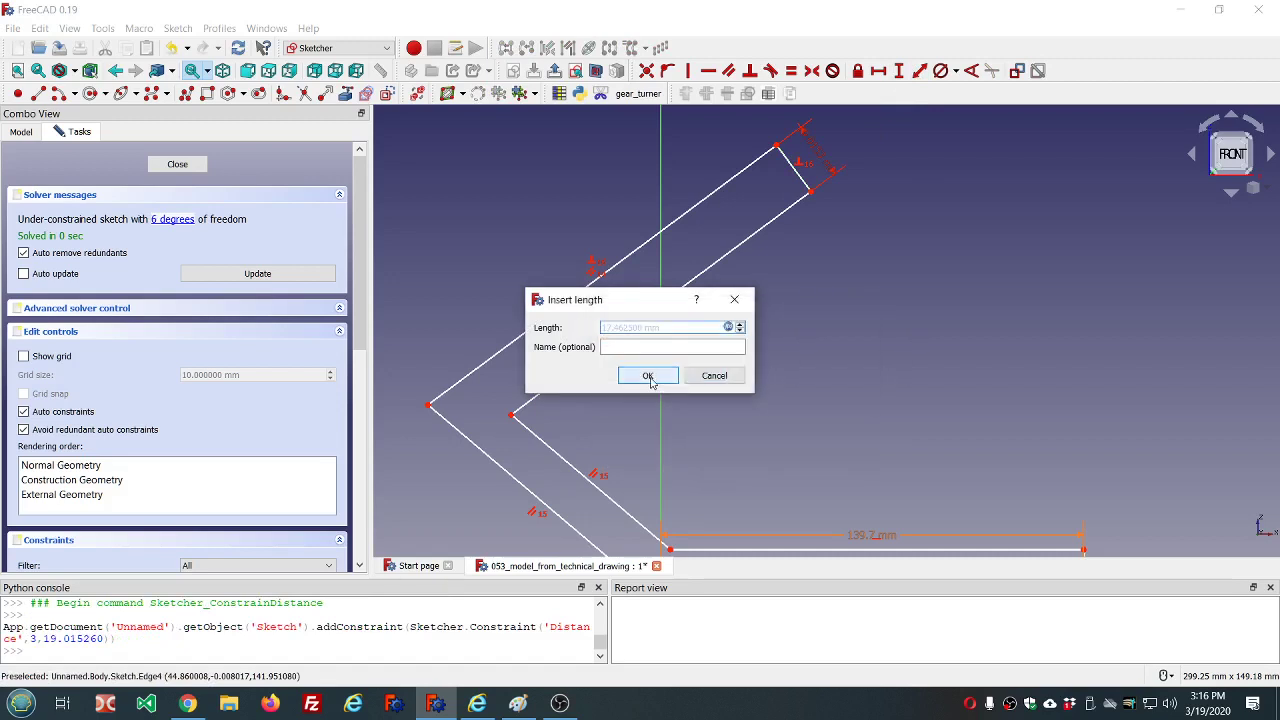
left_click(648, 376)
Step: Constrain the lower outer slanted edge to dd.ddSlant_length (88.9 mm)
scroll(688, 350, "down", 4)
scroll(698, 370, "up", 2)
left_click(564, 412)
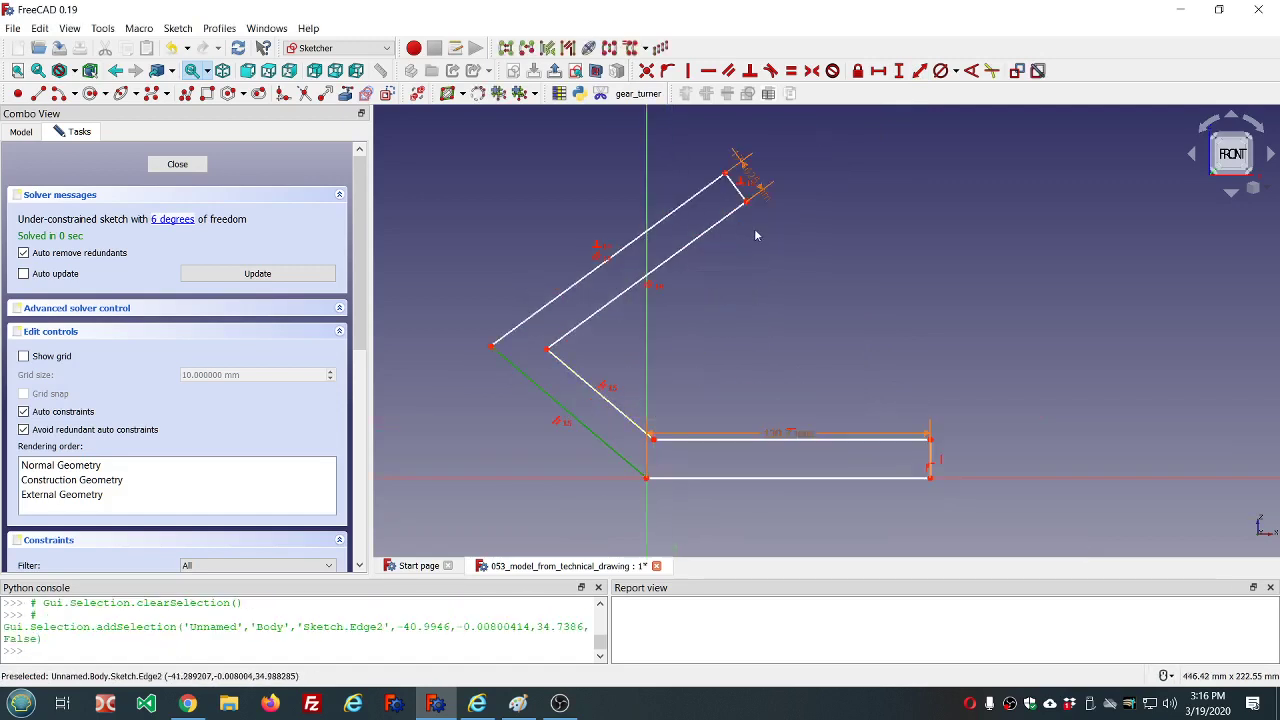
left_click(919, 71)
left_click(727, 327)
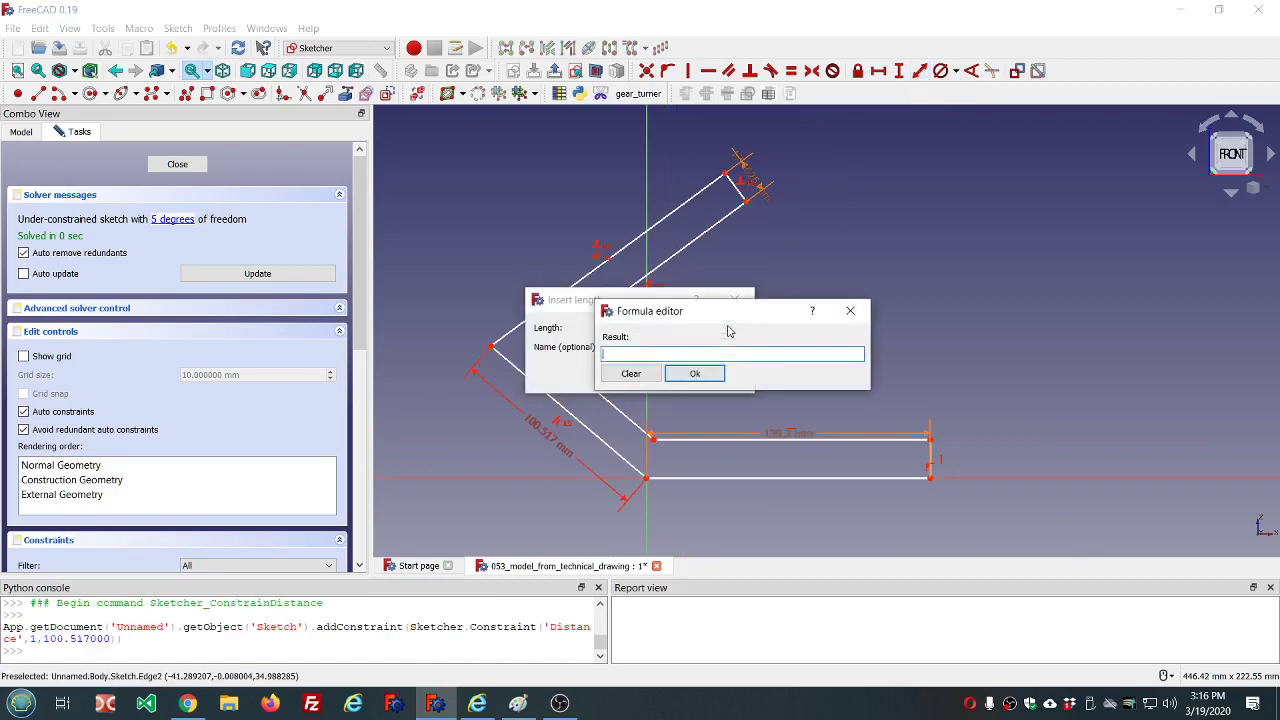
type("dd.dd")
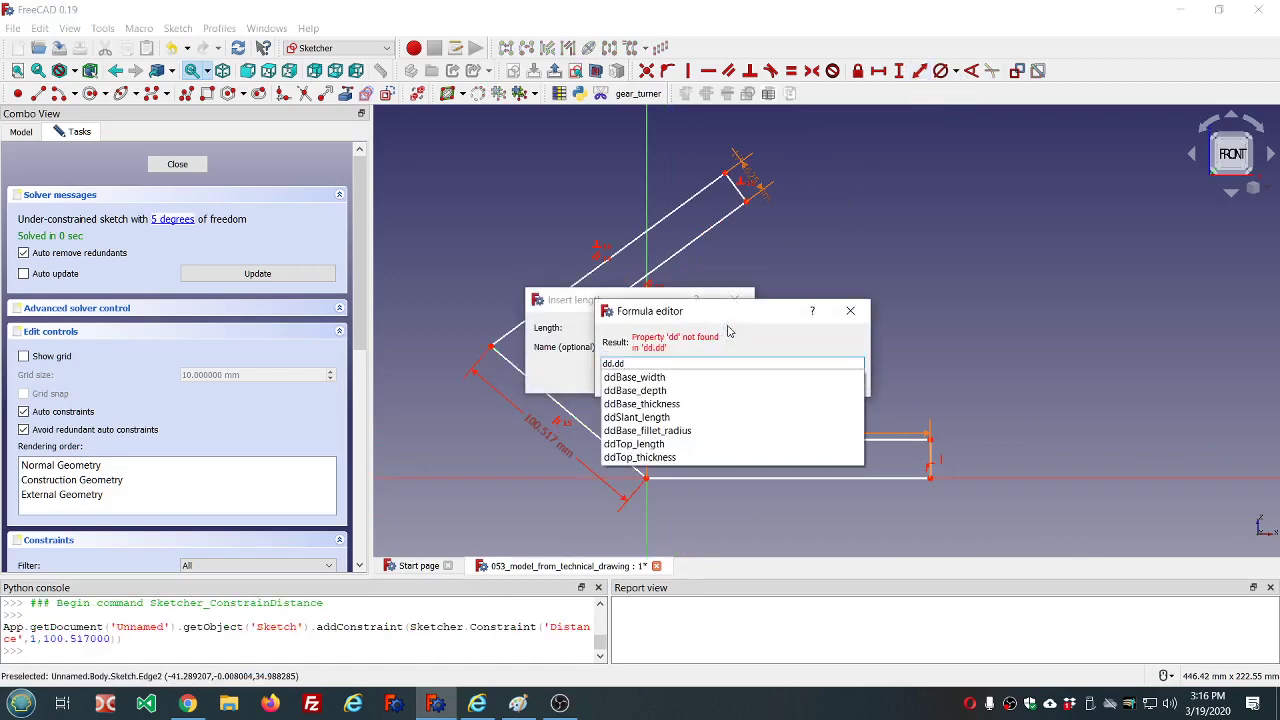
key("Down")
key("Down")
key("Down")
key("Down")
key("Return")
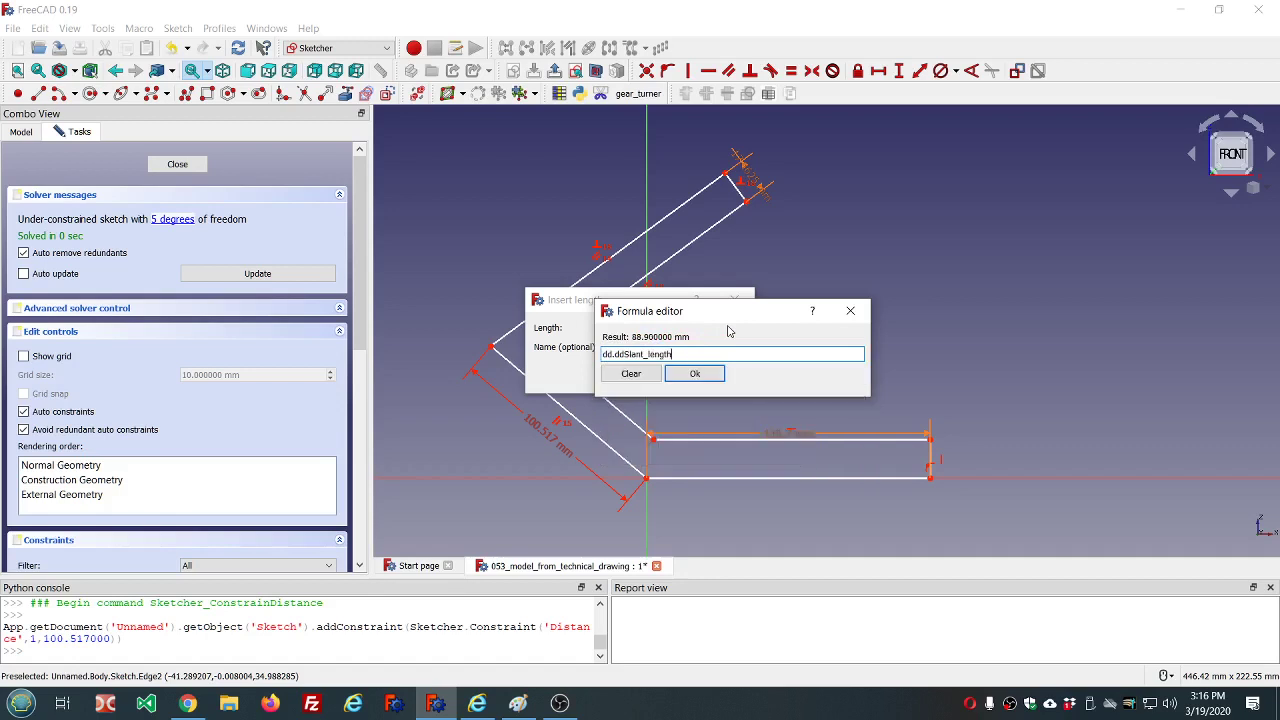
key("Return")
left_click(647, 377)
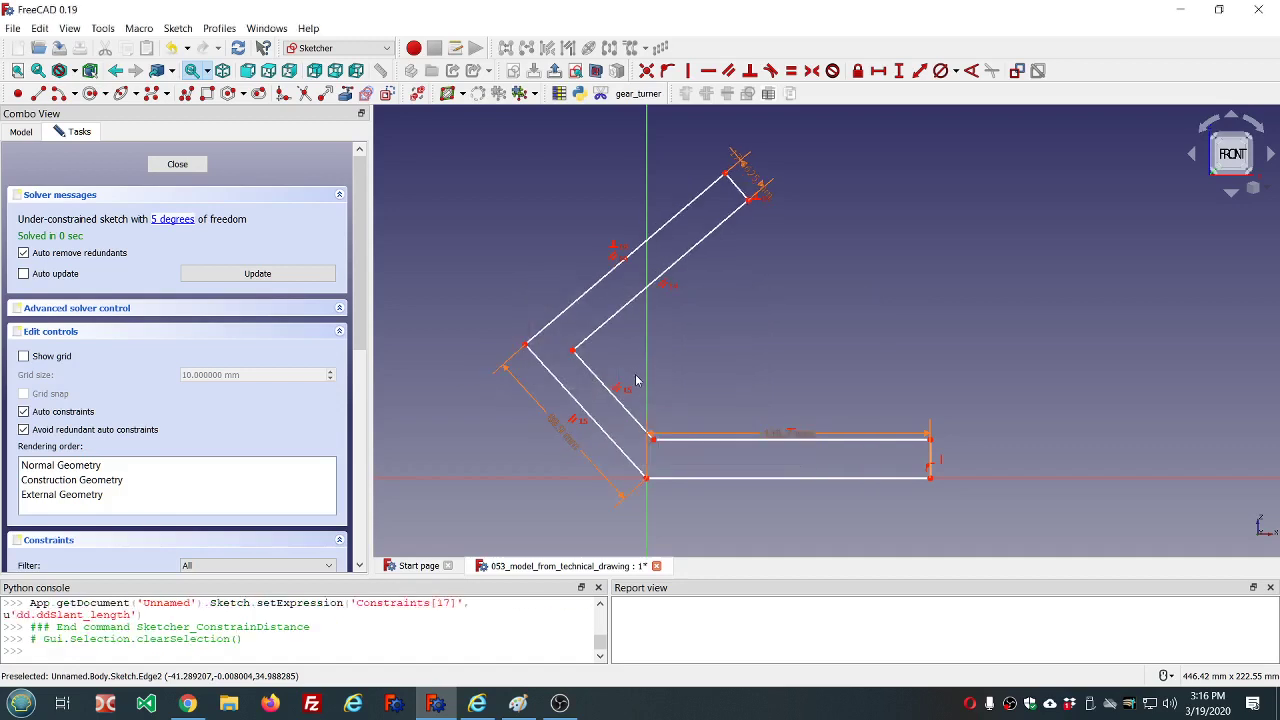
scroll(672, 420, "up", 2)
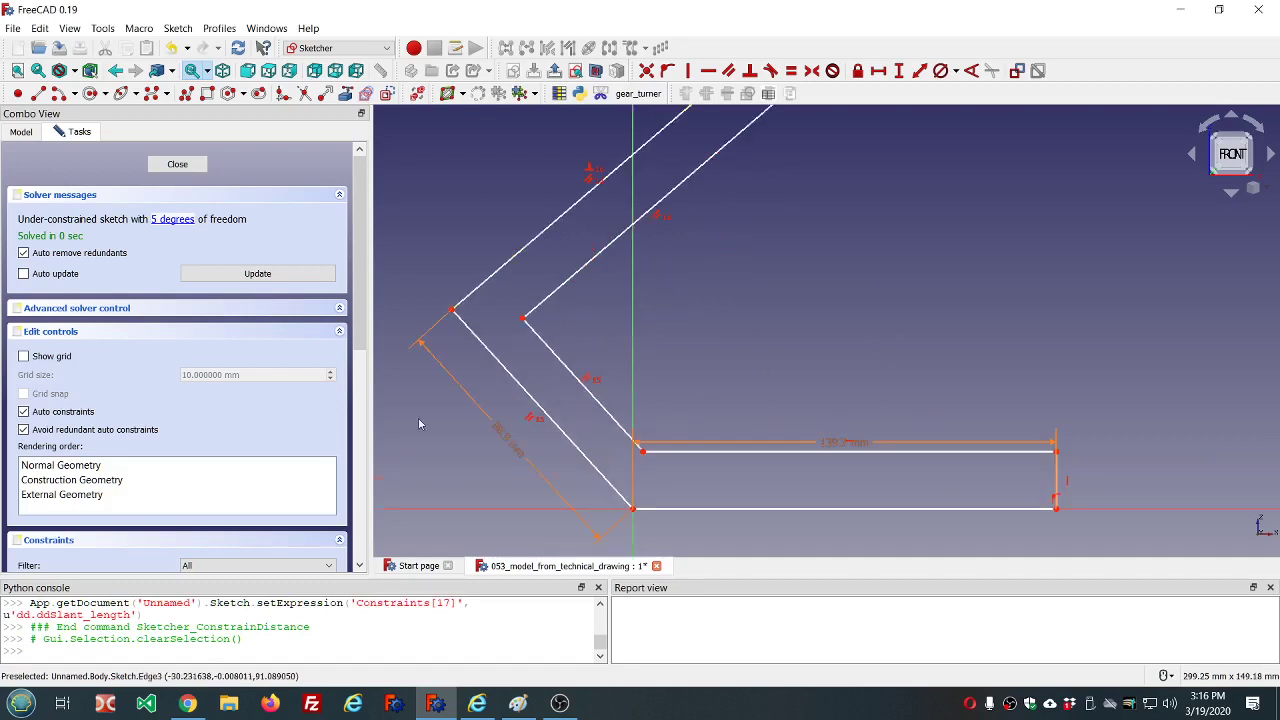
Step: Check the dd property values in the model tree, then go back to the sketch panel
left_click(21, 131)
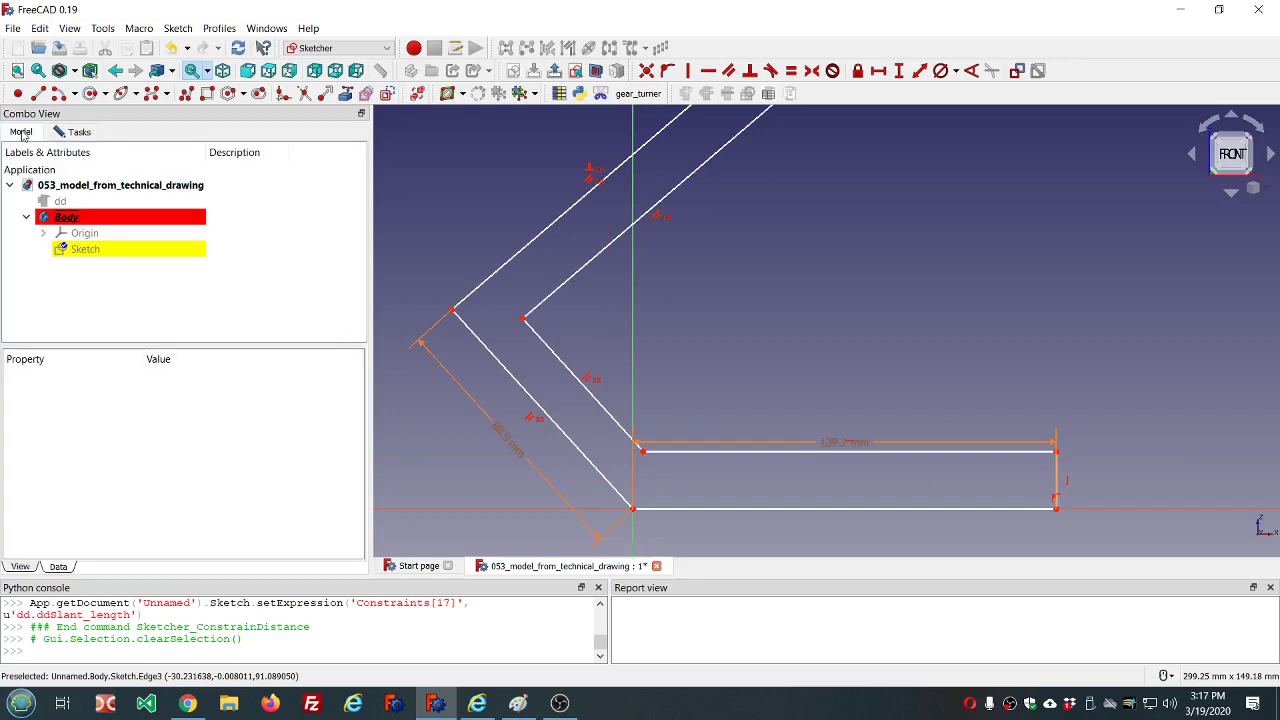
left_click(60, 201)
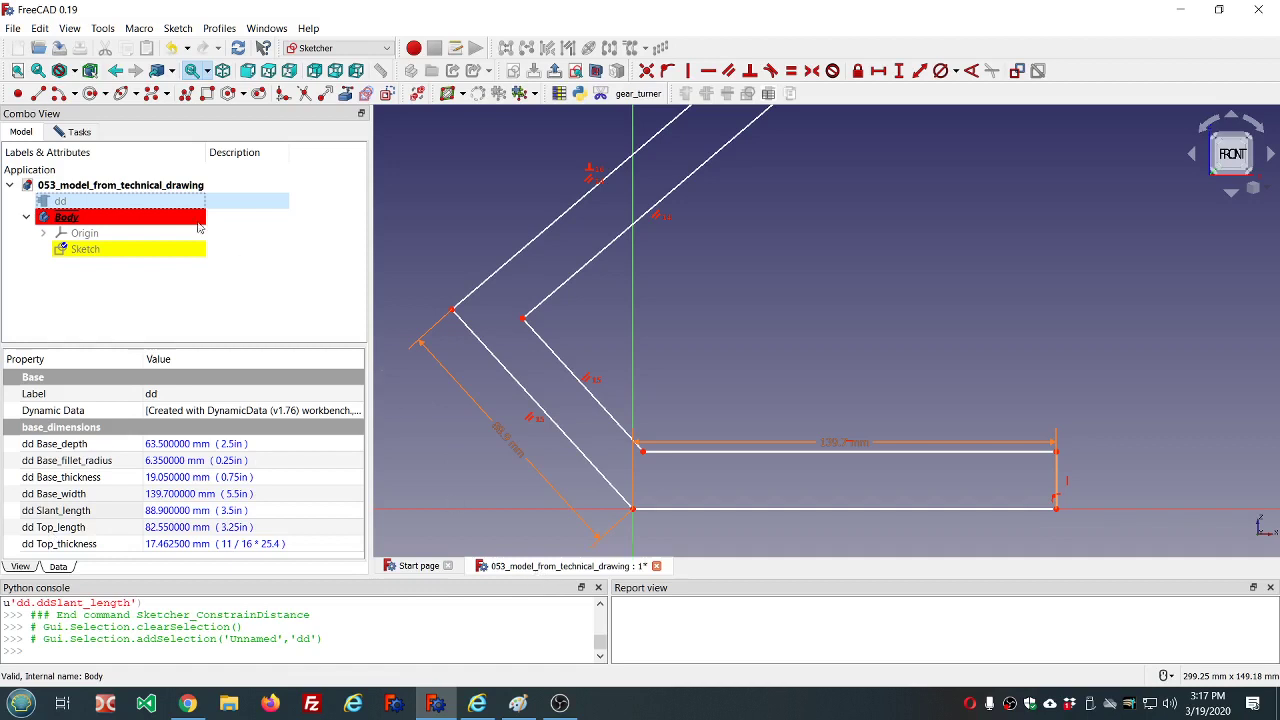
left_click(74, 131)
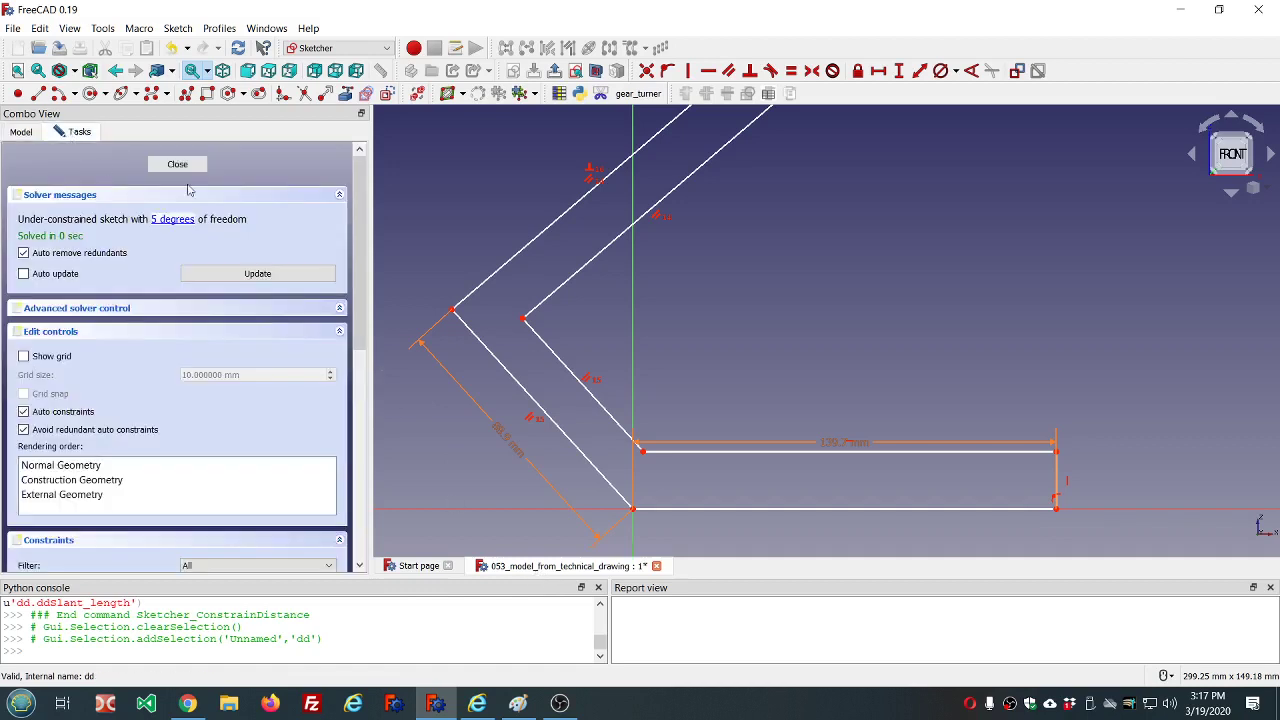
Step: Constrain the upper slanted edge's length to the formula dd.ddTop_length (82.55 mm)
left_click(548, 232)
left_click(919, 71)
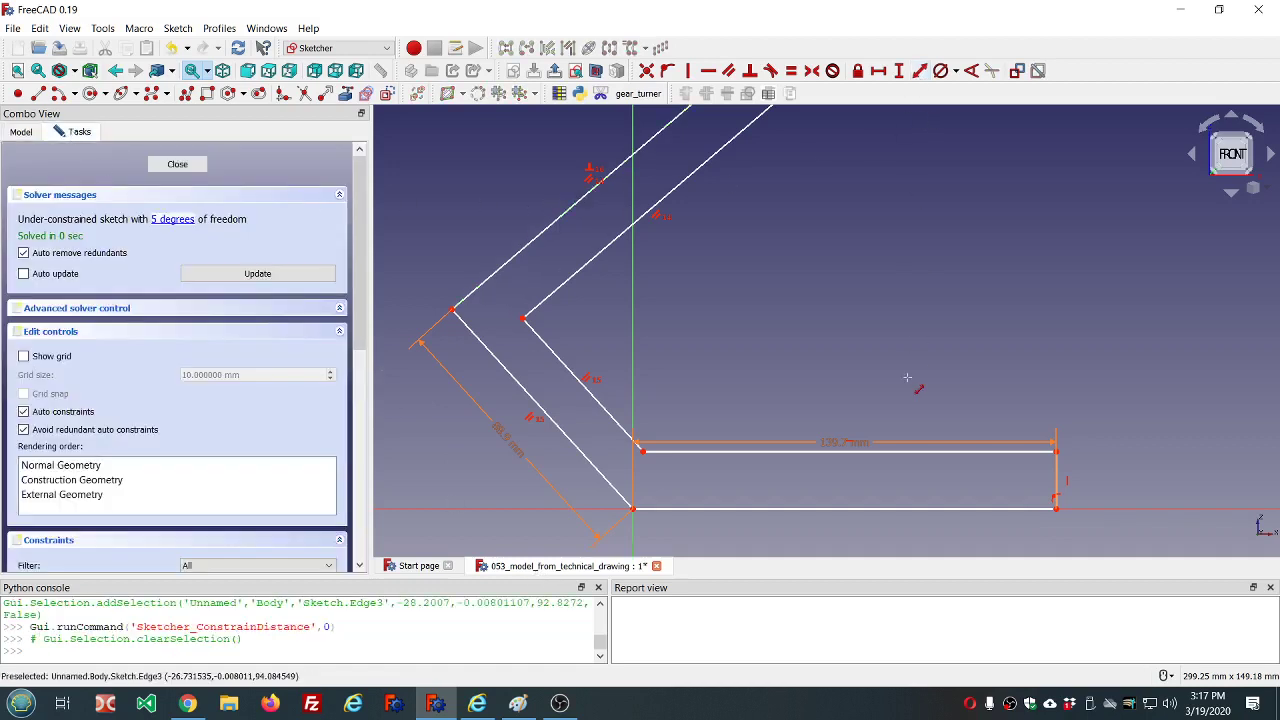
left_click(573, 211)
left_click(730, 328)
left_click(729, 328)
type("dd.dd")
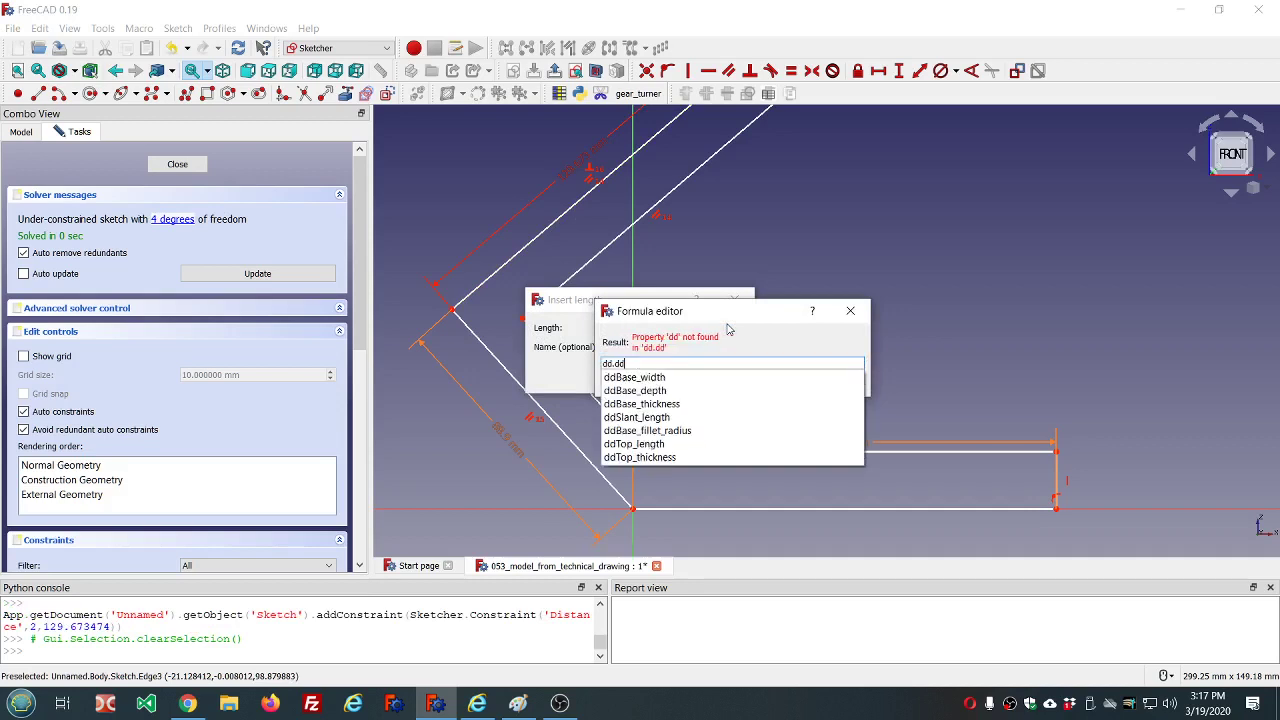
key("Down")
key("Down")
key("Down")
key("Down")
key("Down")
key("Down")
key("Down")
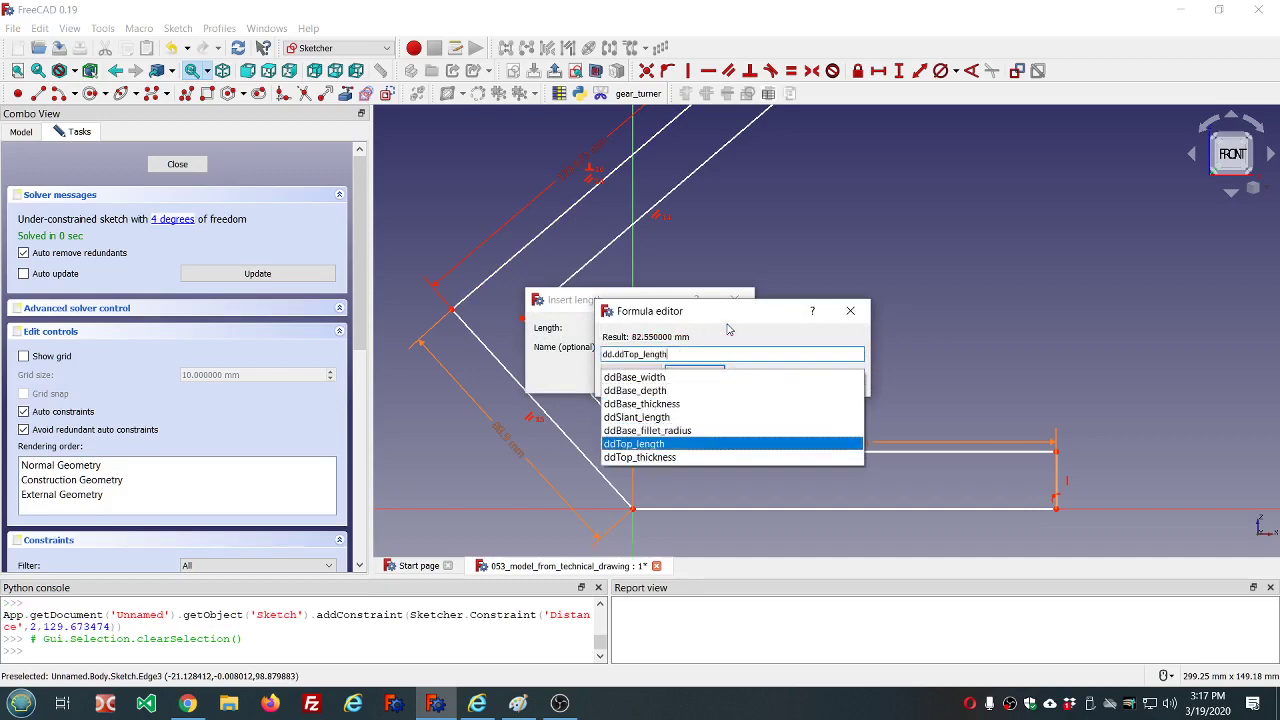
key("Return")
key("Return")
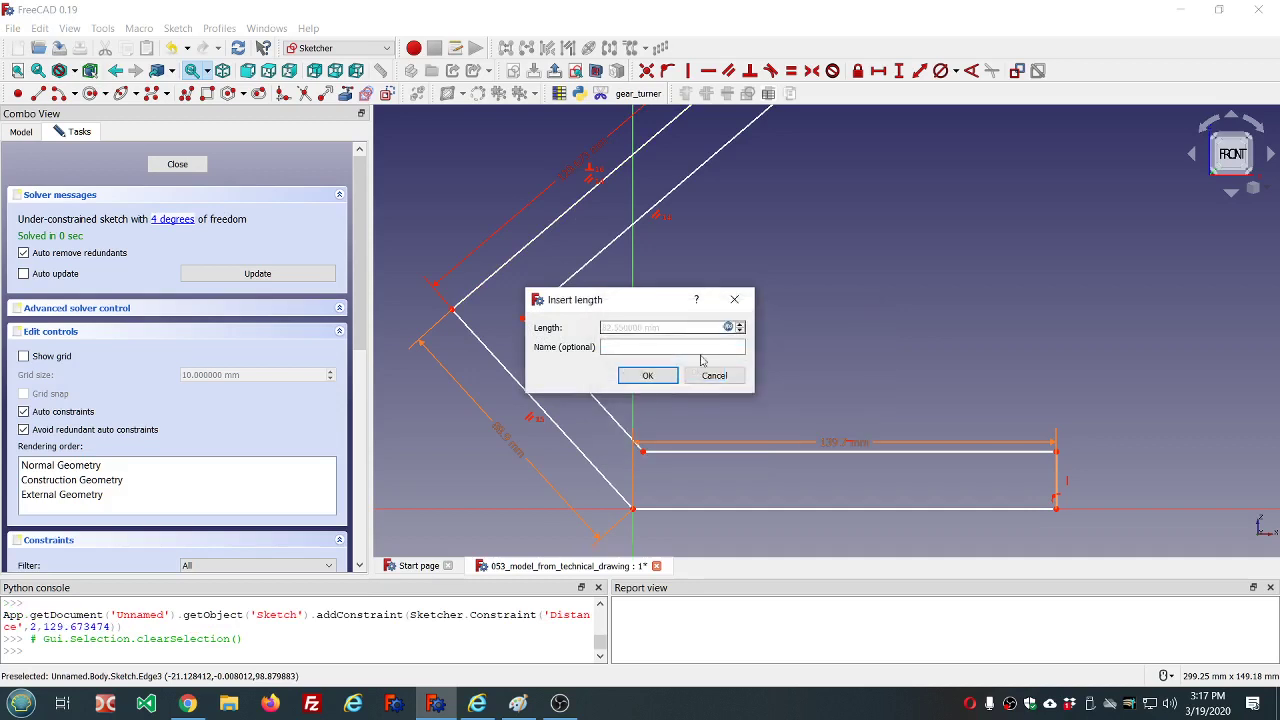
left_click(647, 375)
scroll(744, 338, "down", 3)
scroll(769, 318, "up", 2)
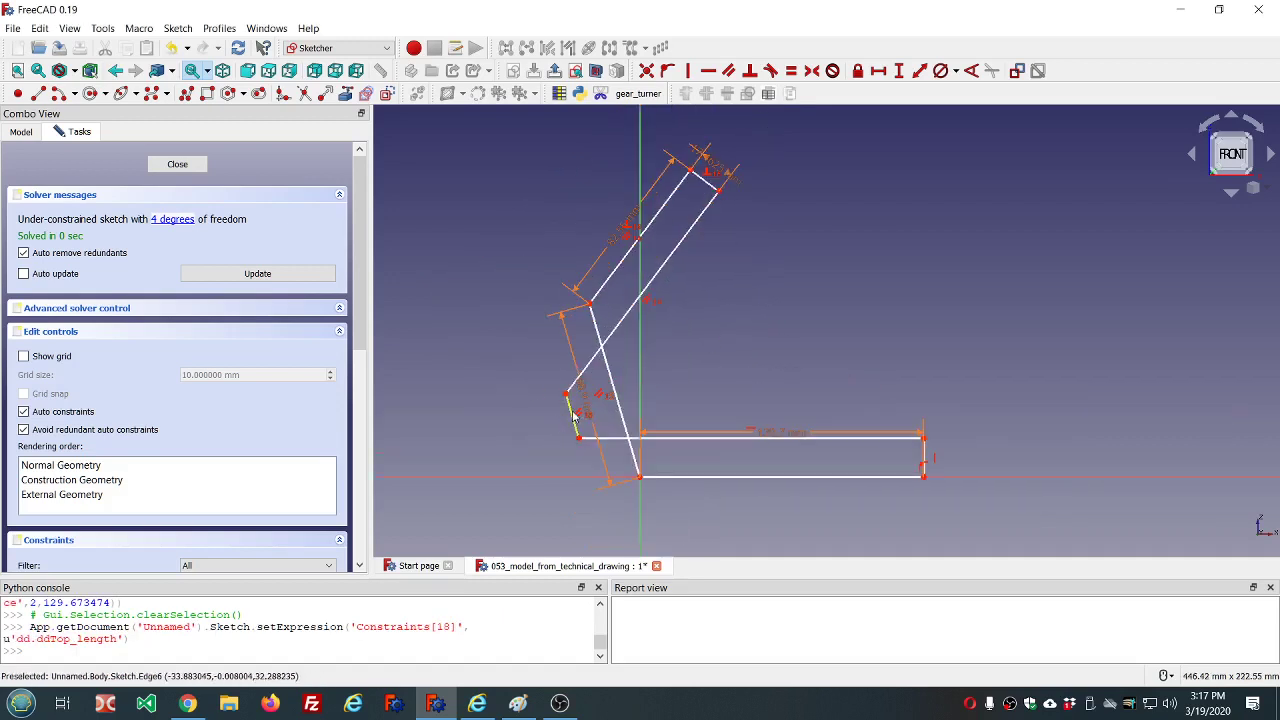
Step: Swing the arm to a new angle and make the upper and lower-left slanted edges perpendicular
left_click_drag(573, 416, 638, 393)
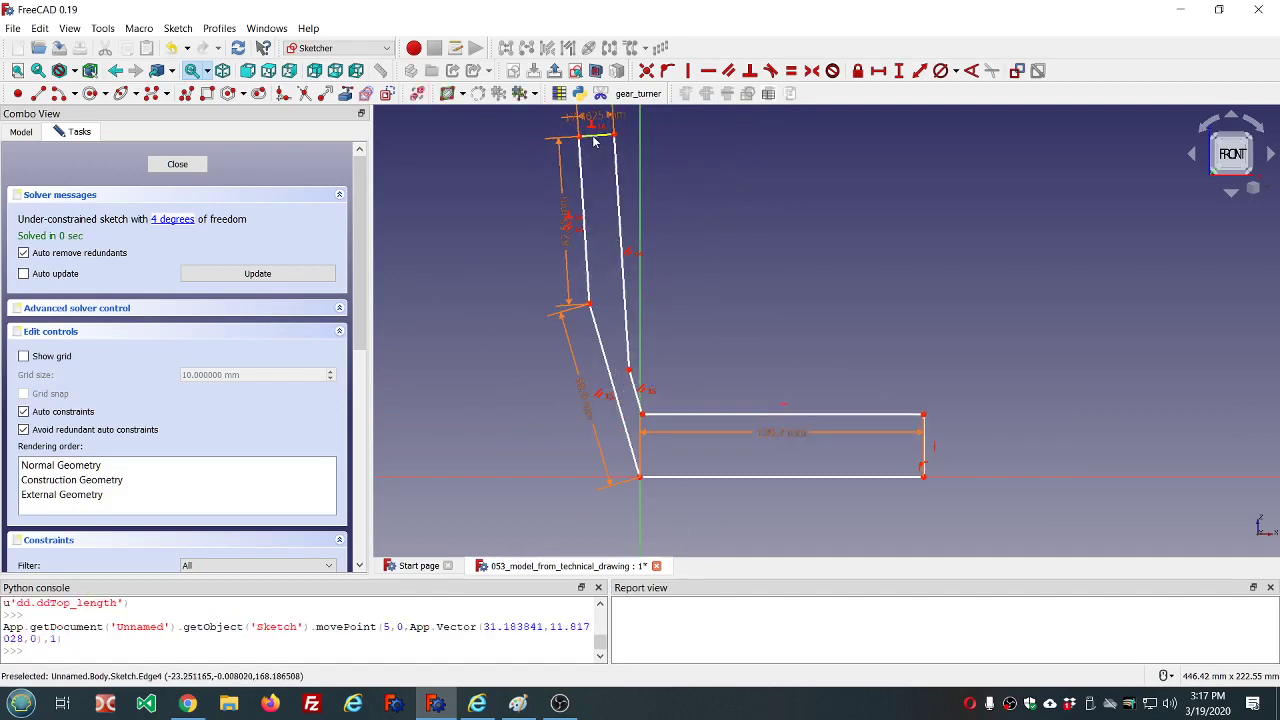
mouse_move(595, 142)
left_mouse_down()
mouse_move(632, 165)
mouse_move(656, 212)
left_mouse_up()
left_click_drag(580, 368, 605, 362)
left_click(560, 320)
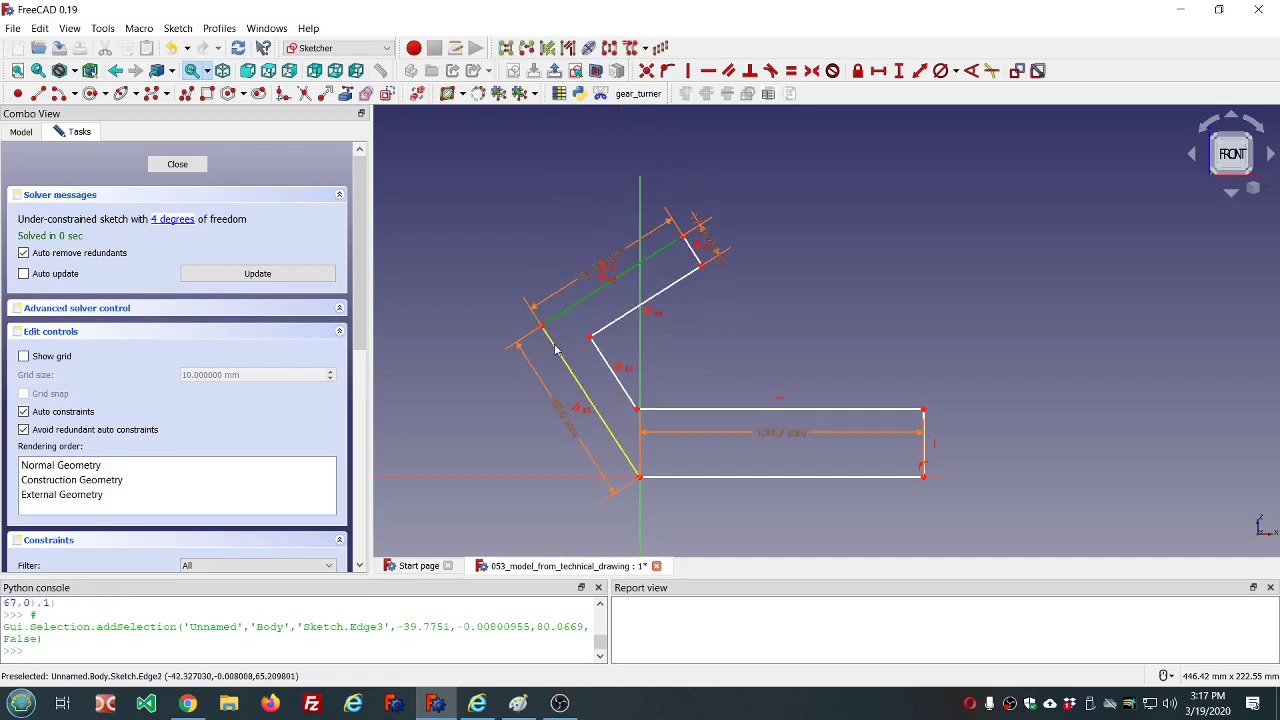
left_click(556, 350)
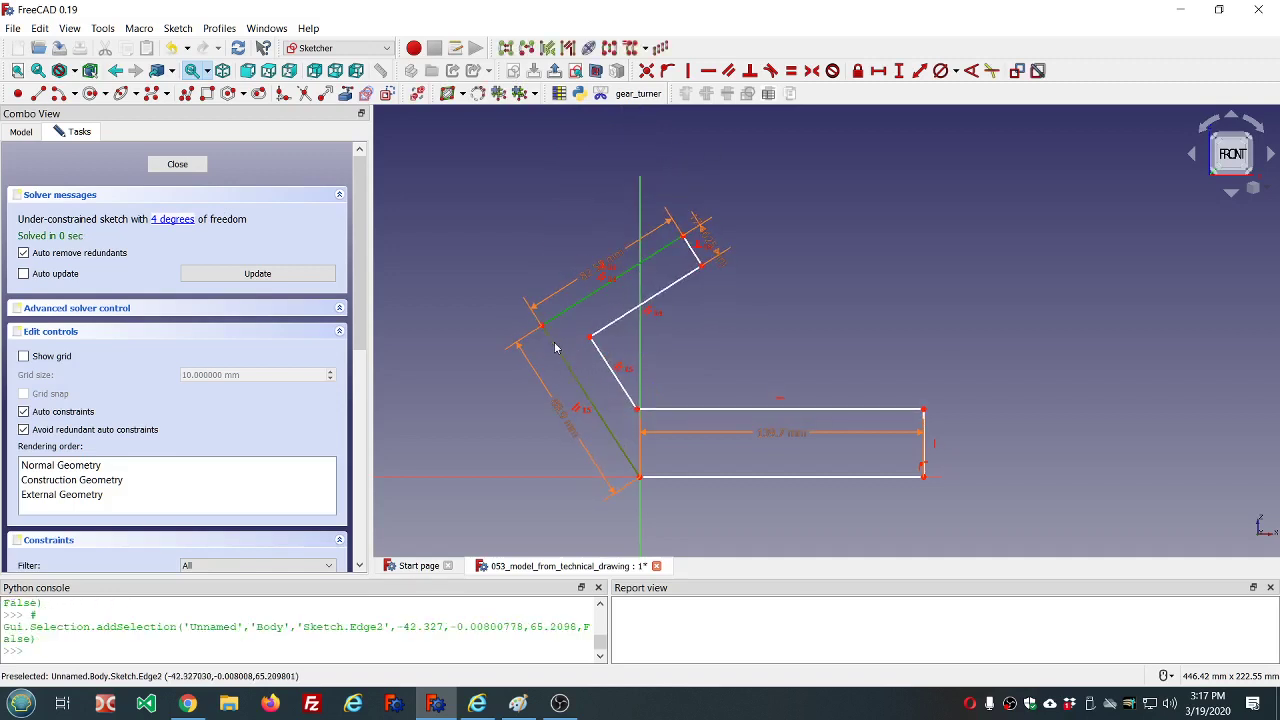
left_click(751, 70)
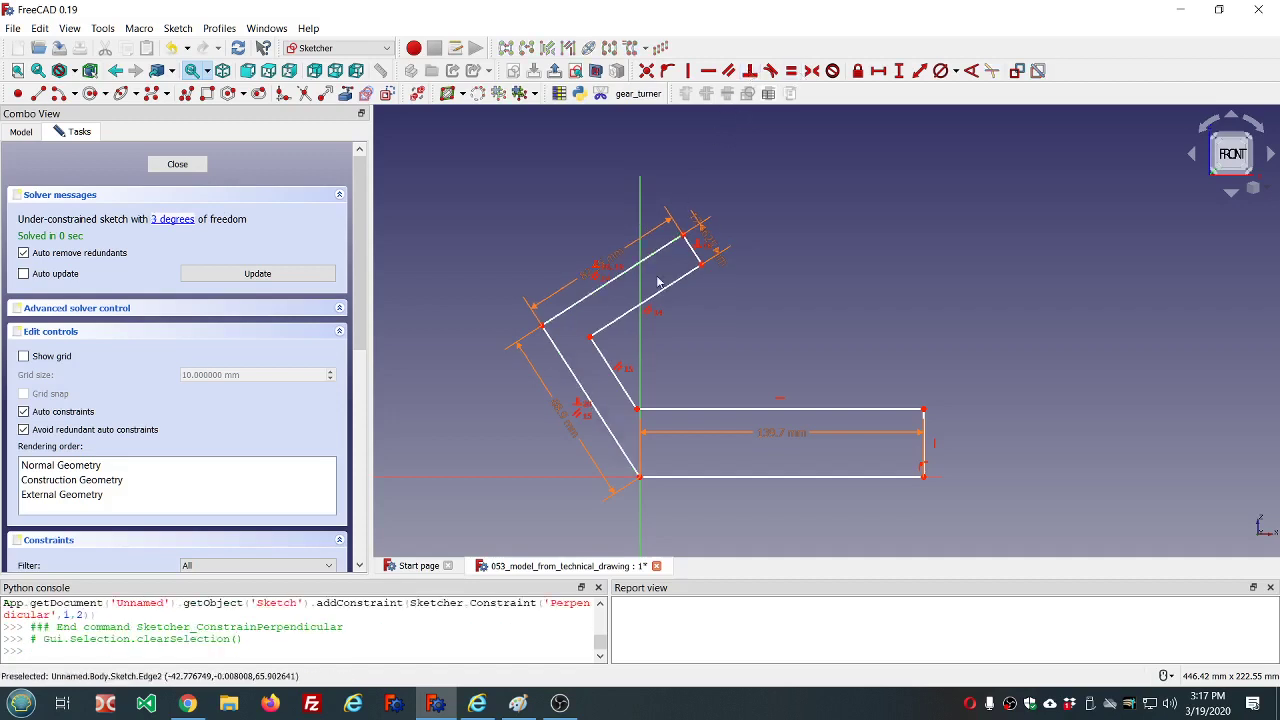
Step: Select the lower-left slanted edge with the bottom edge, then check the Paint reference drawing
scroll(684, 379, "up", 3)
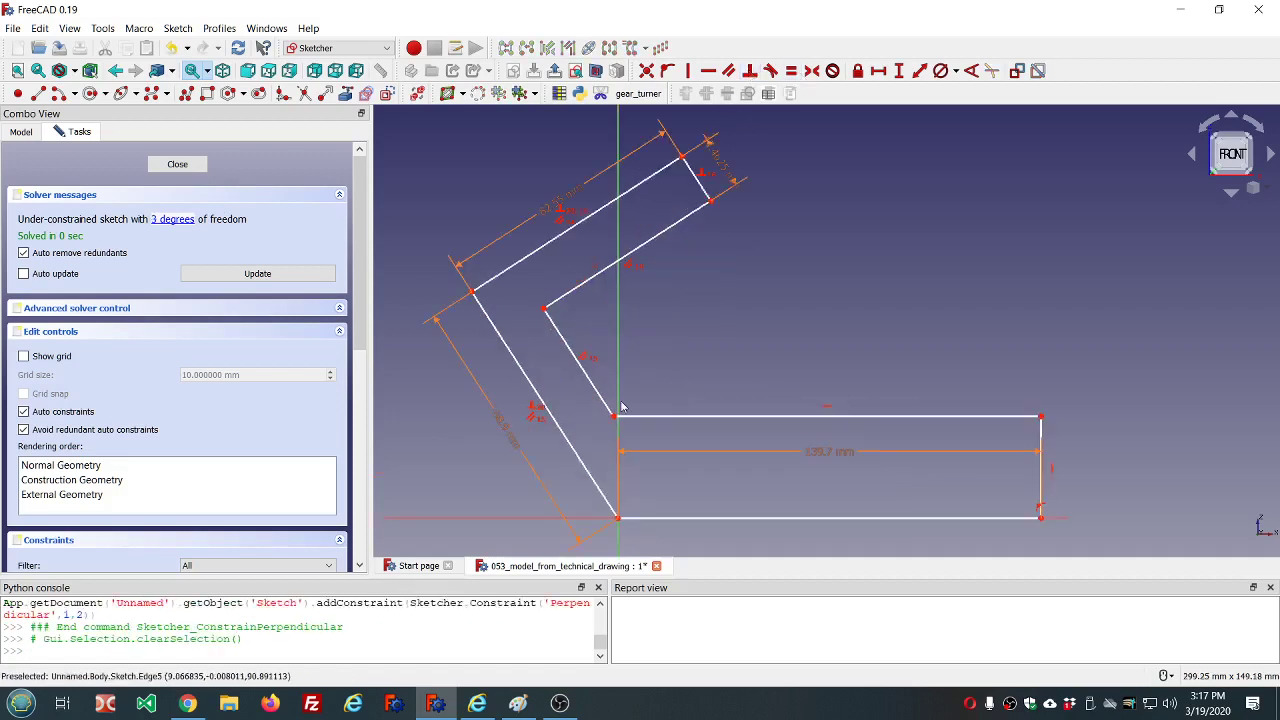
left_click(589, 474)
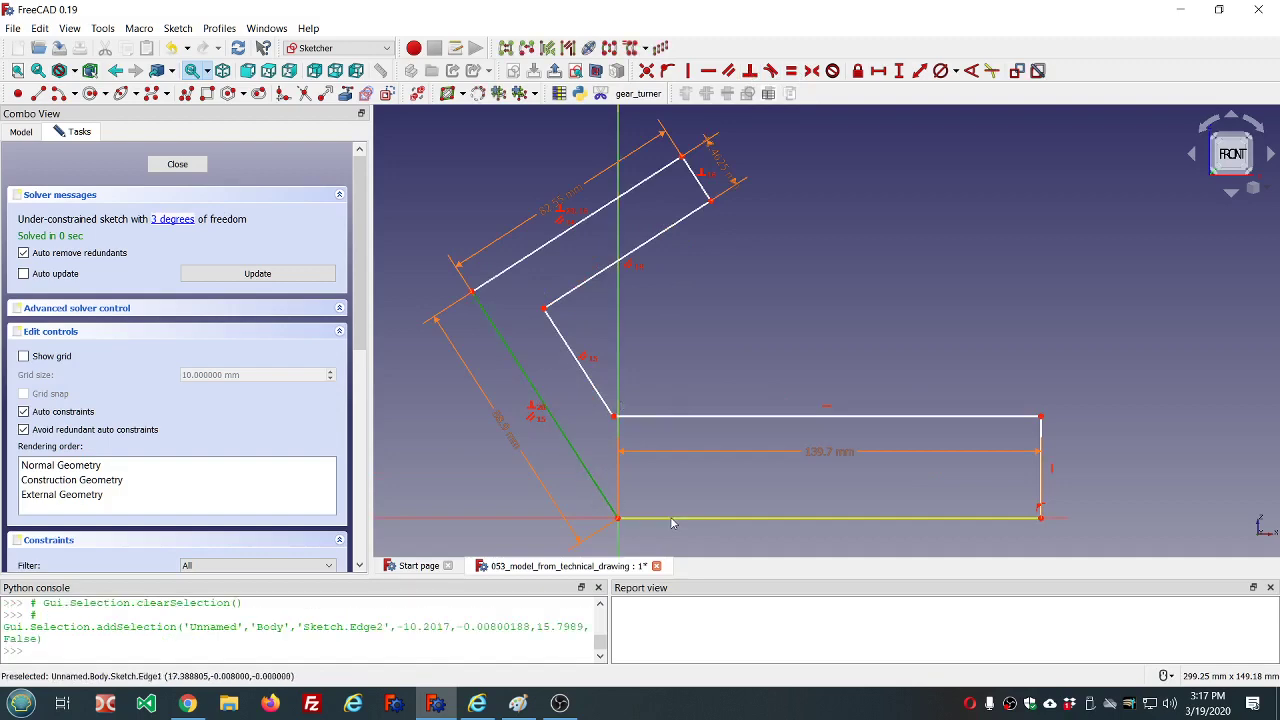
left_click(672, 522)
left_click(518, 703)
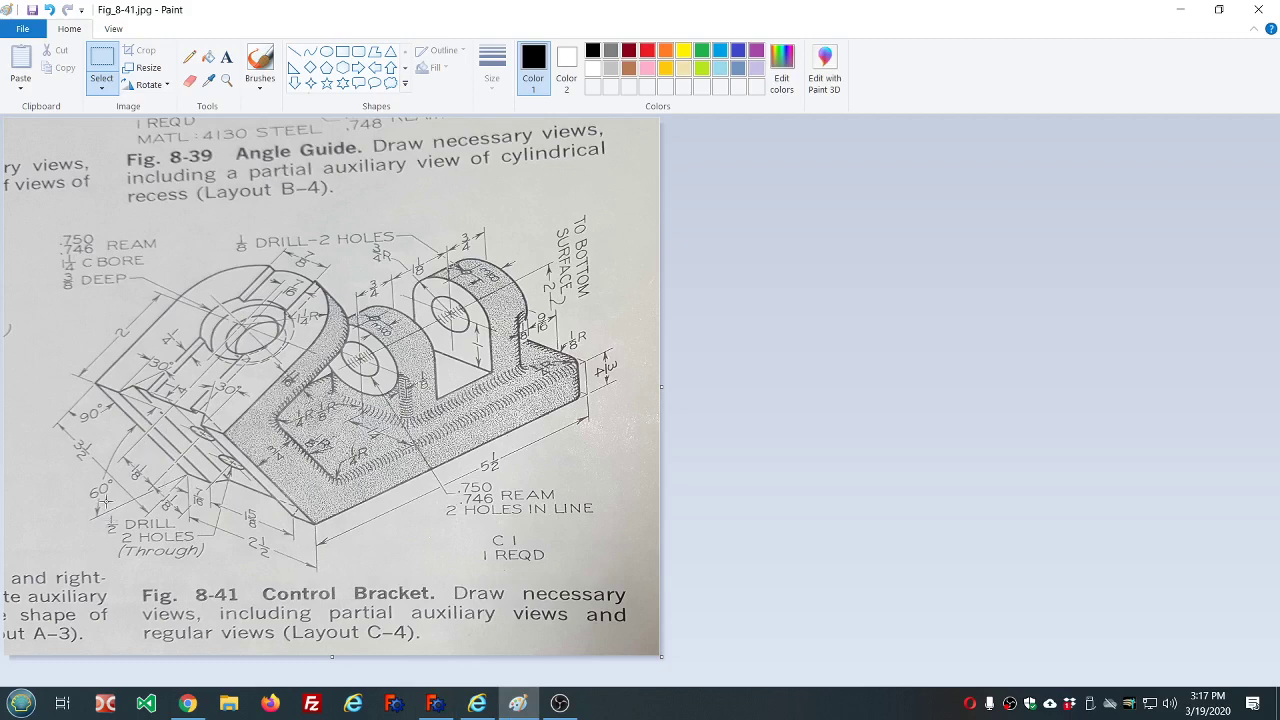
Step: Set a 120° angle between the selected slanted edge and the base's bottom edge
left_click(435, 703)
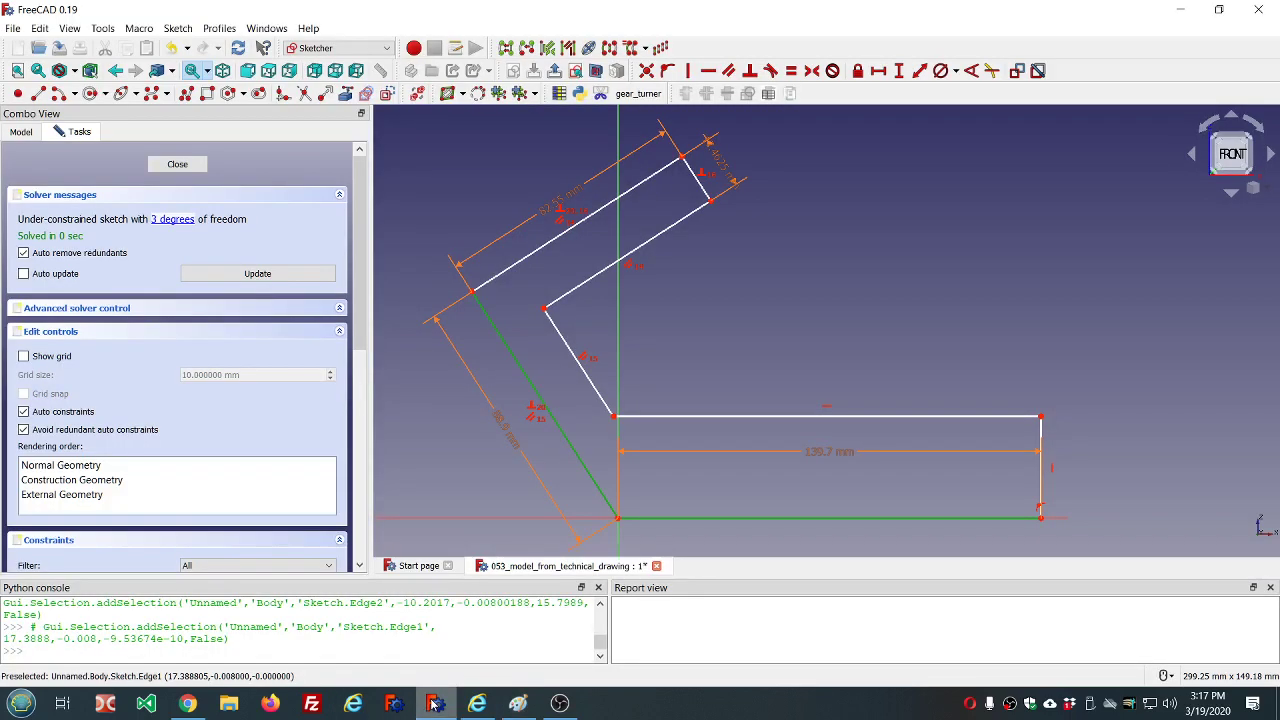
scroll(660, 503, "down", 3)
scroll(654, 499, "up", 3)
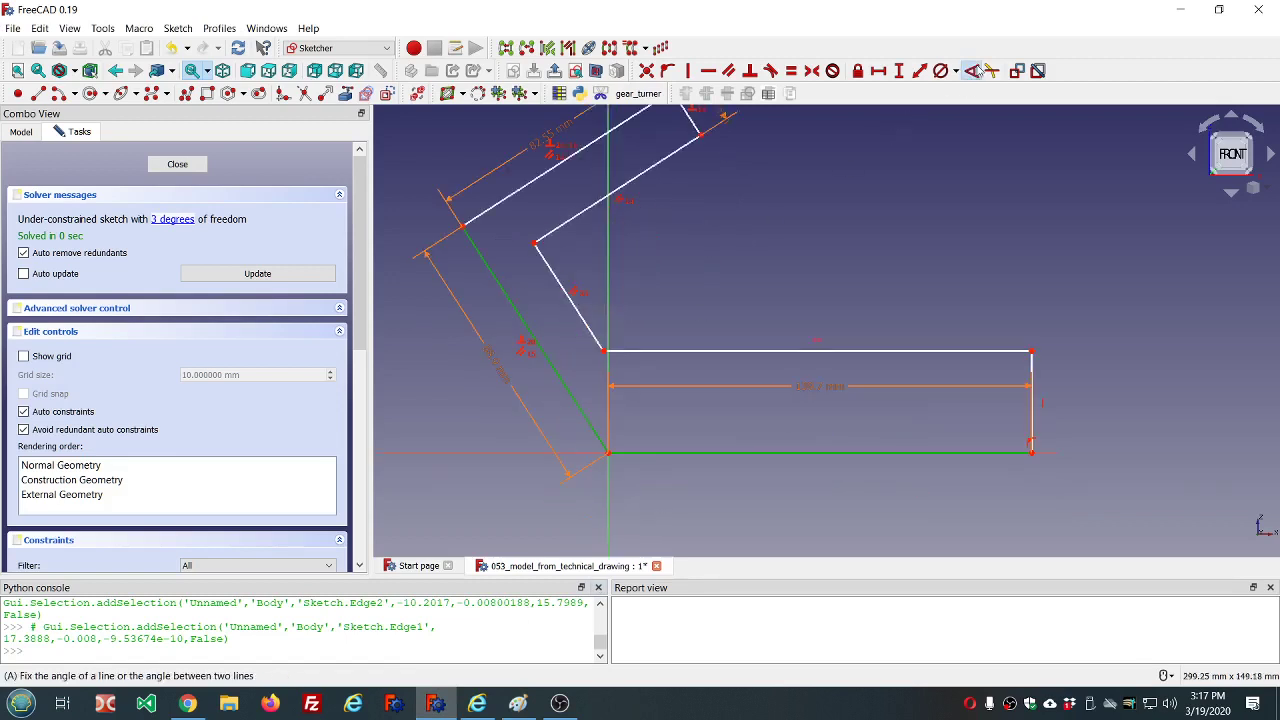
left_click(971, 70)
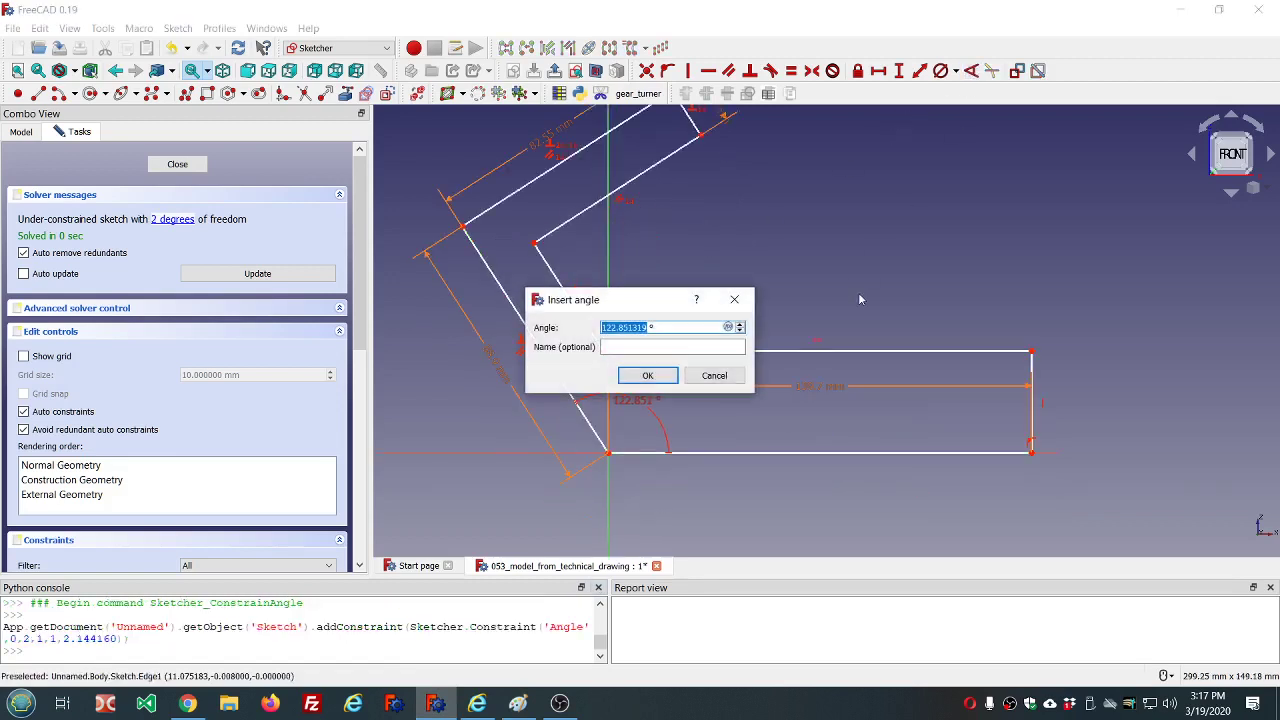
type("120")
key("Return")
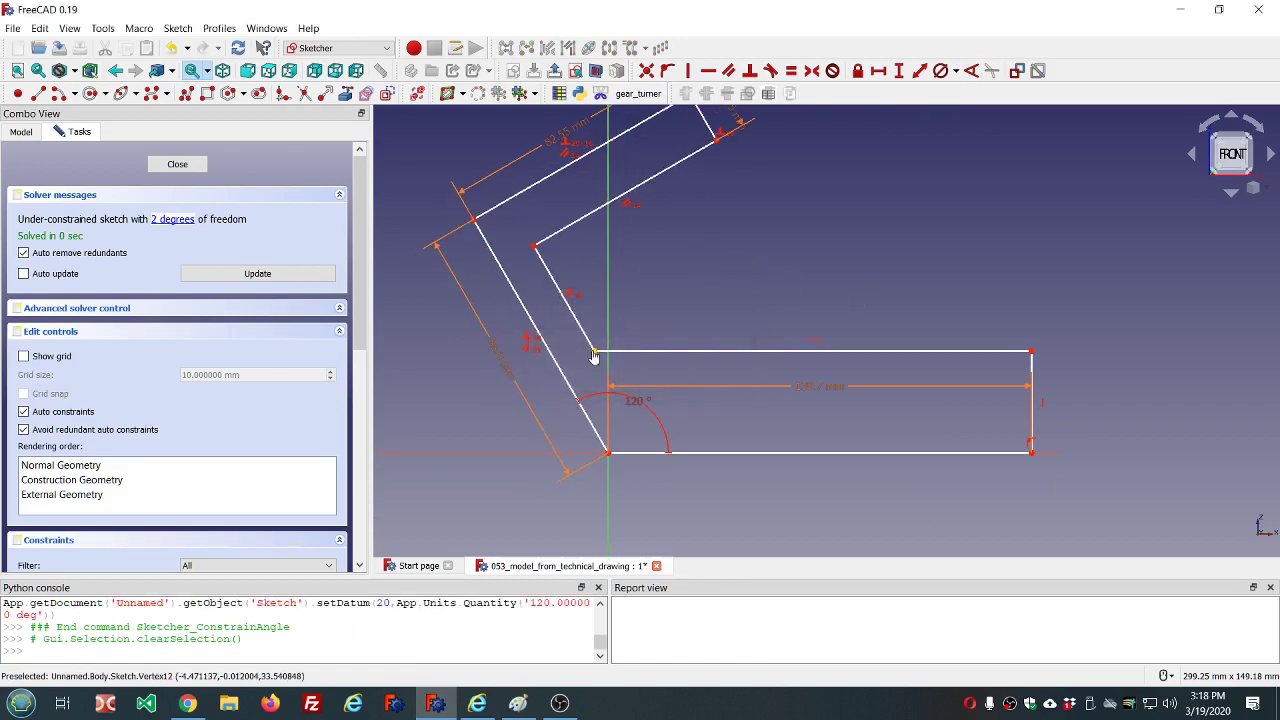
Step: Drag line endpoints and the base's top-left corner to tidy the sketch's proportions
left_click_drag(594, 356, 628, 368)
scroll(800, 330, "down", 3)
scroll(887, 371, "up", 3)
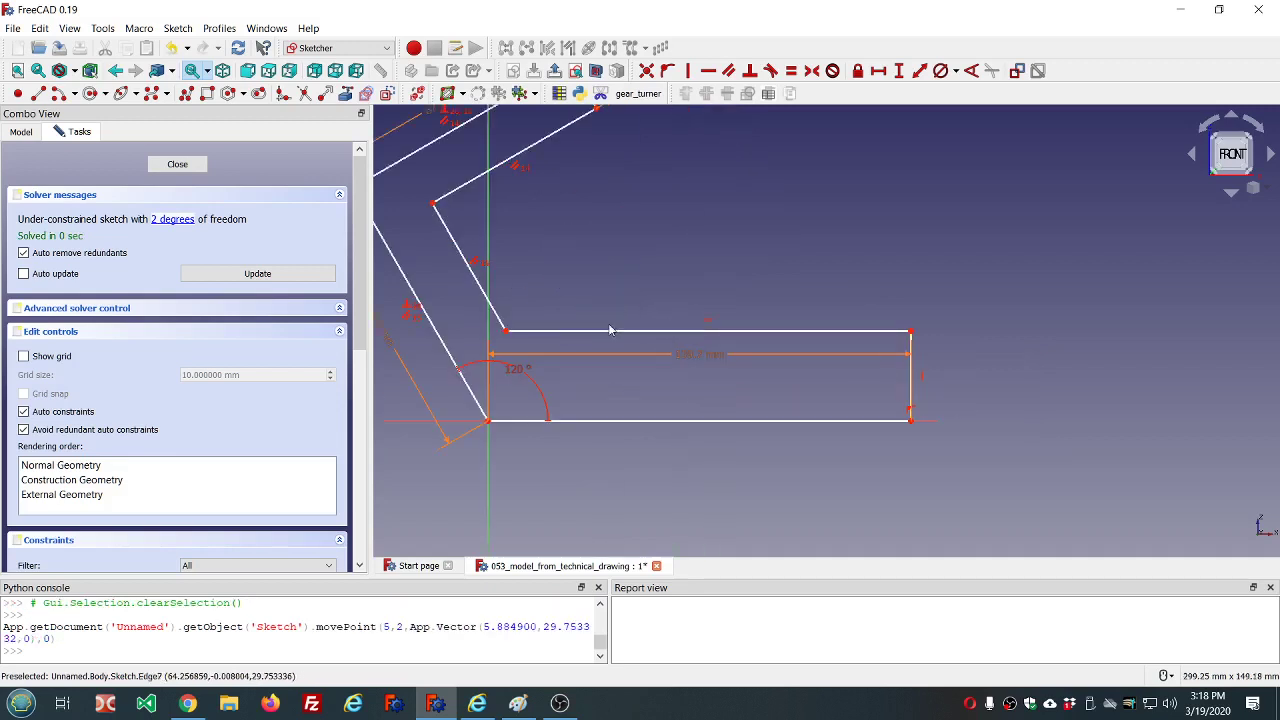
left_click_drag(507, 333, 515, 344)
scroll(530, 318, "down", 3)
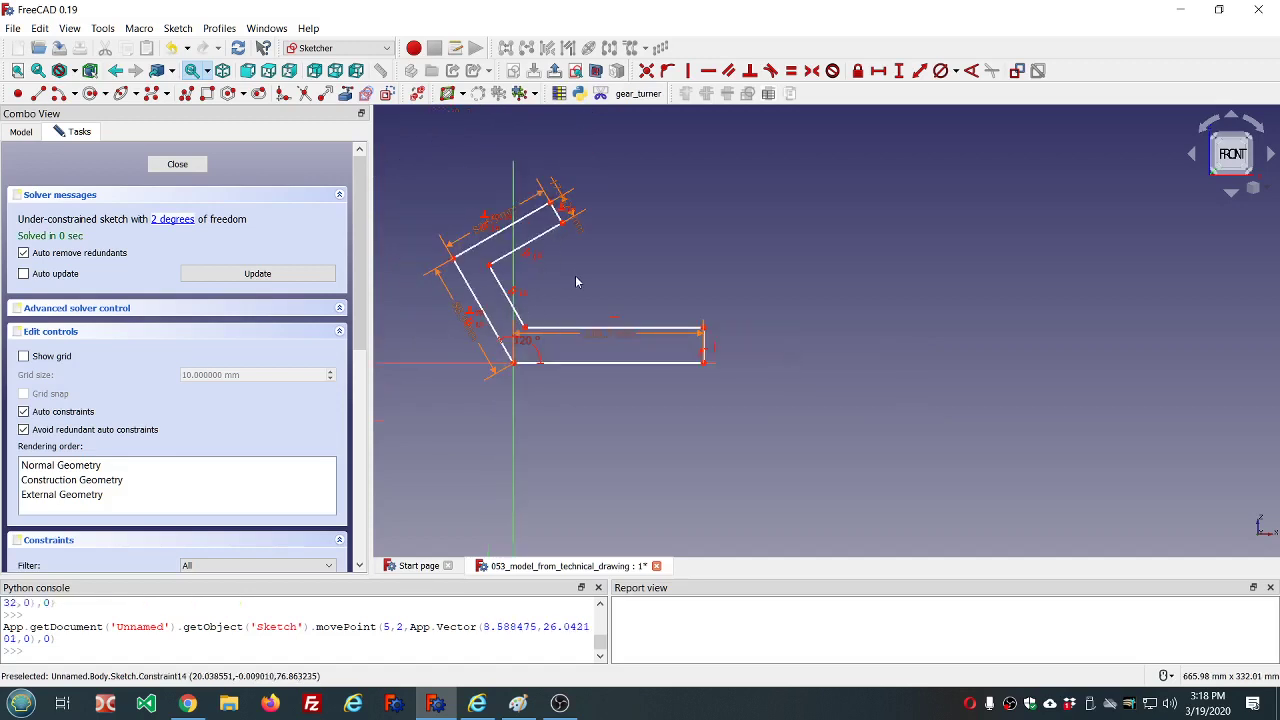
scroll(575, 282, "up", 2)
scroll(497, 214, "down", 3)
Step: Fillet the two inner bends and the base's top-right corner, and move the 139.7 mm dimension below
scroll(497, 214, "up", 3)
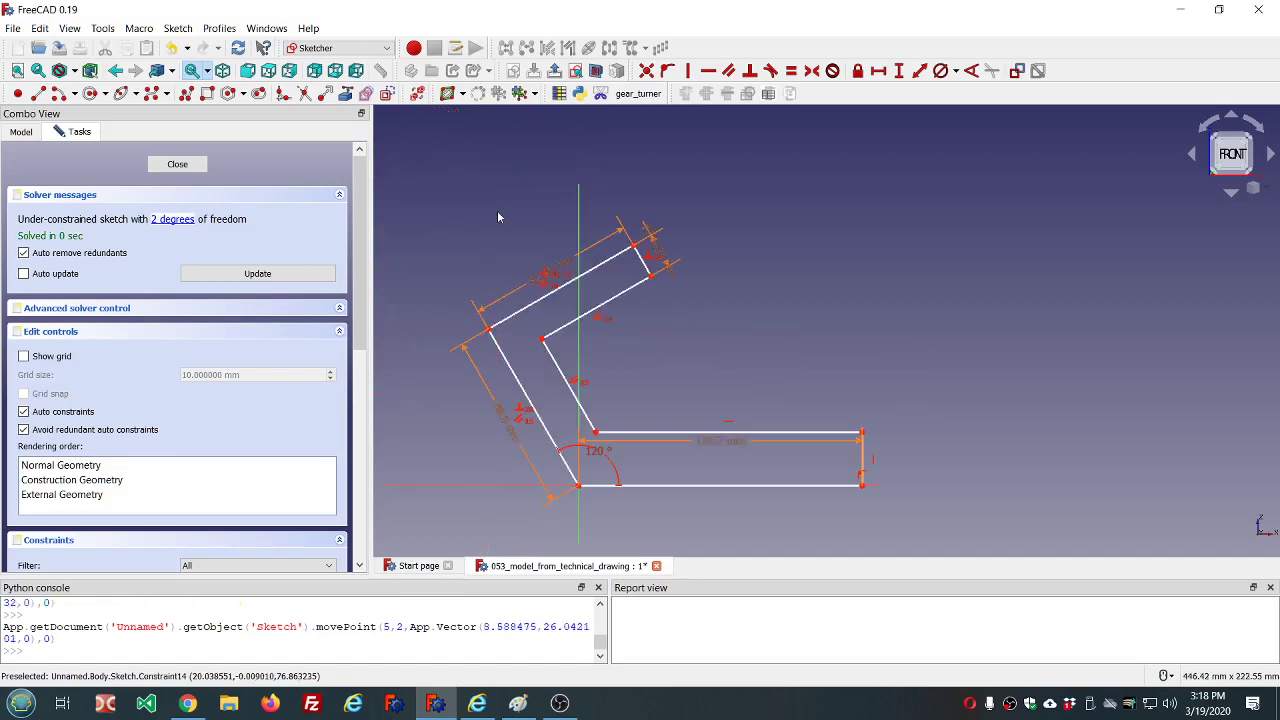
left_click(283, 94)
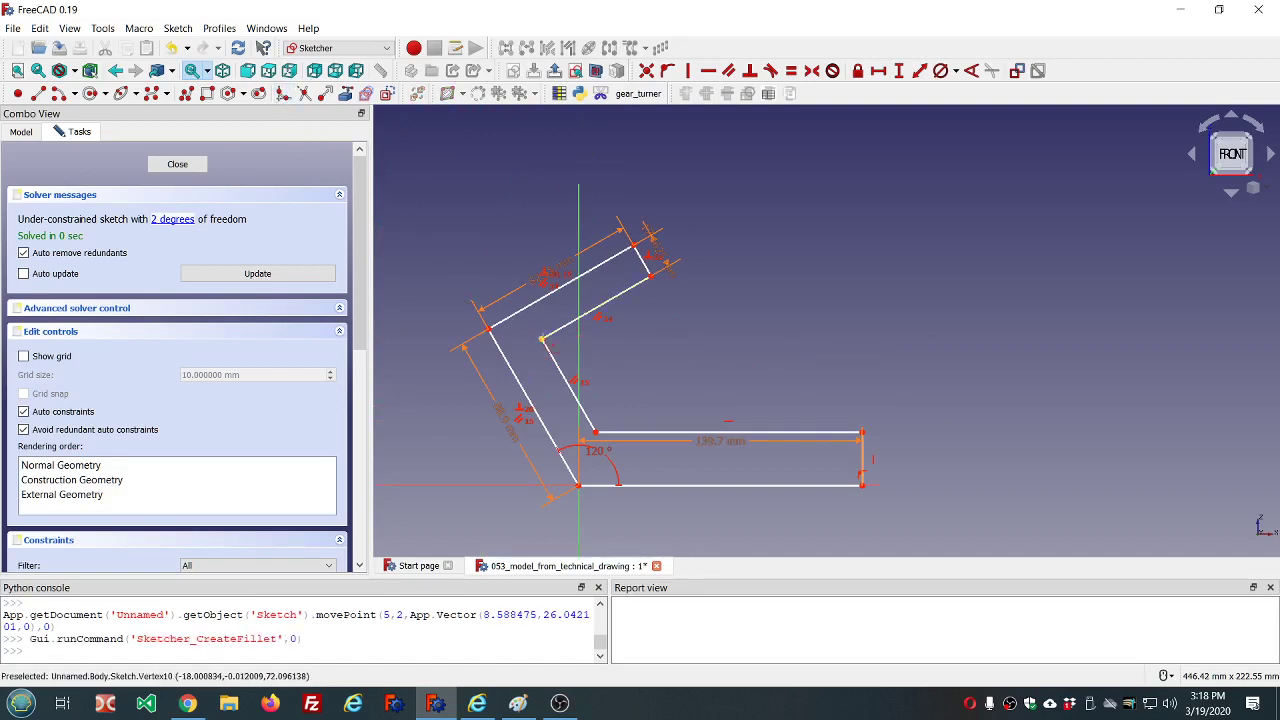
left_click(541, 340)
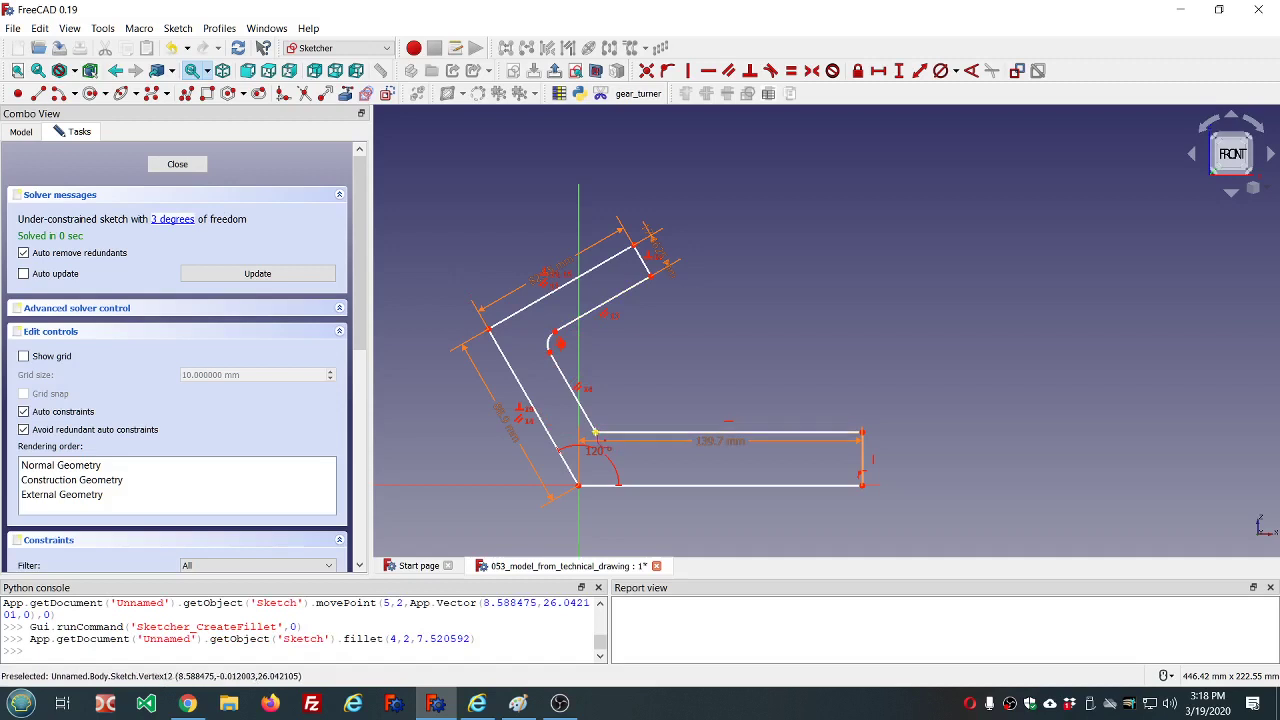
left_click(597, 436)
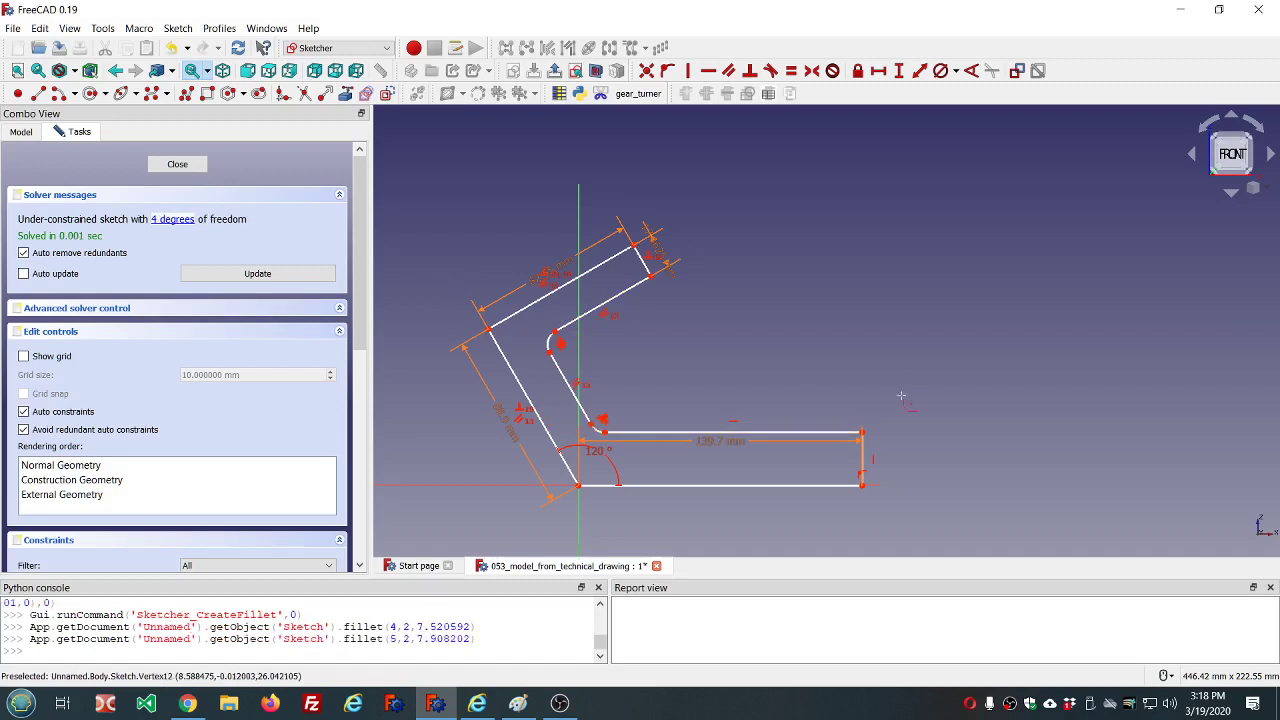
left_click(863, 433)
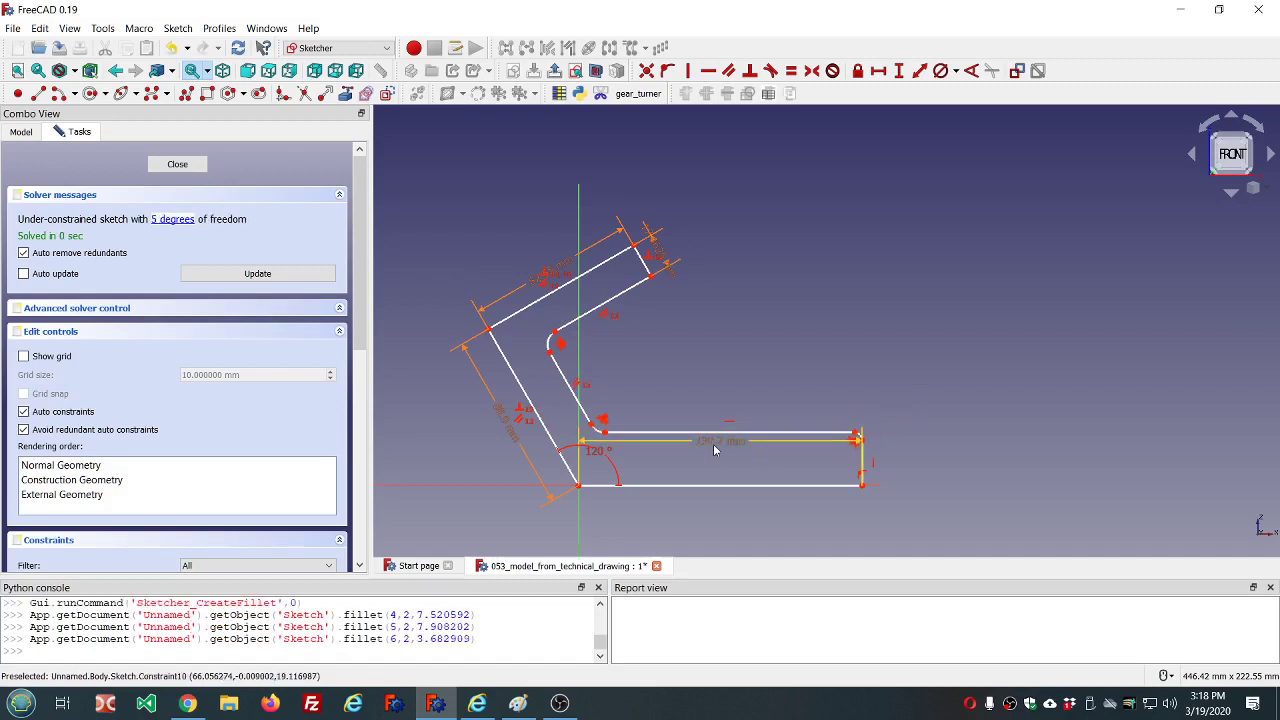
left_click_drag(714, 443, 714, 540)
scroll(853, 443, "up", 4)
Step: Make the two inner fillet arcs equal, then select the upper one for a radius constraint
left_click(871, 425)
scroll(757, 456, "down", 2)
scroll(757, 456, "down", 4)
scroll(674, 425, "up", 4)
left_click(585, 320)
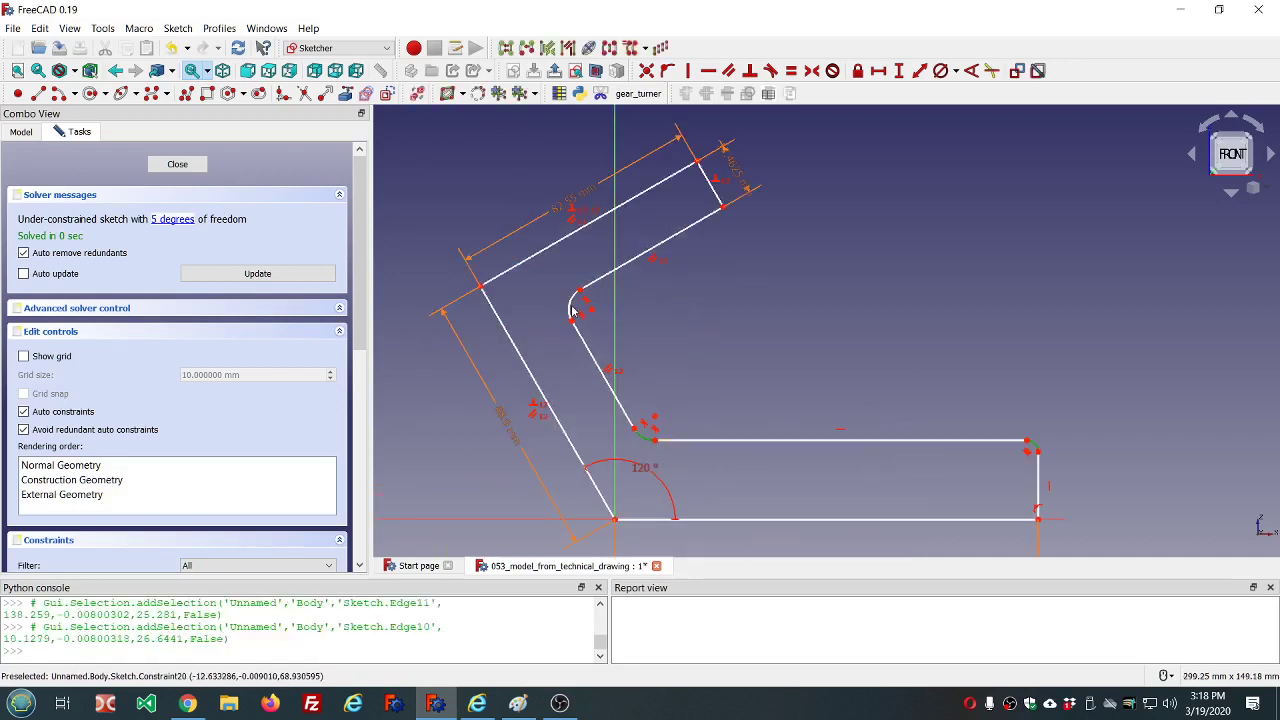
left_click(576, 308)
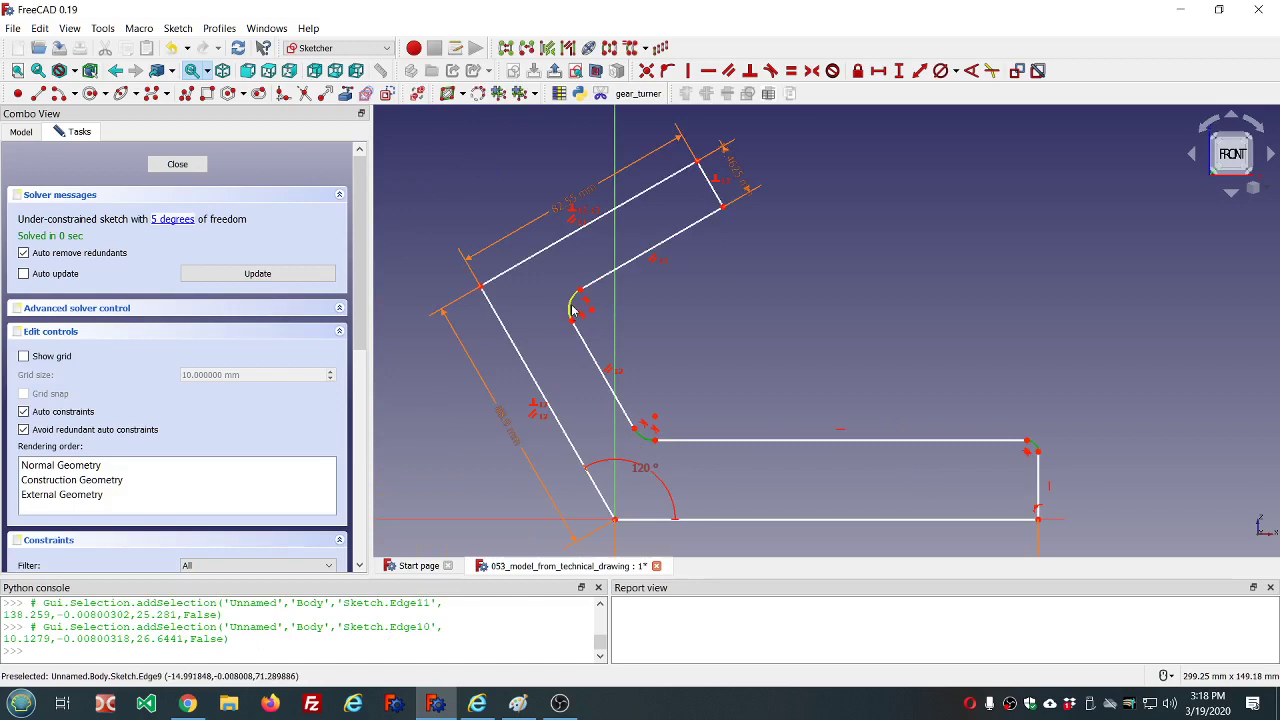
left_click(790, 70)
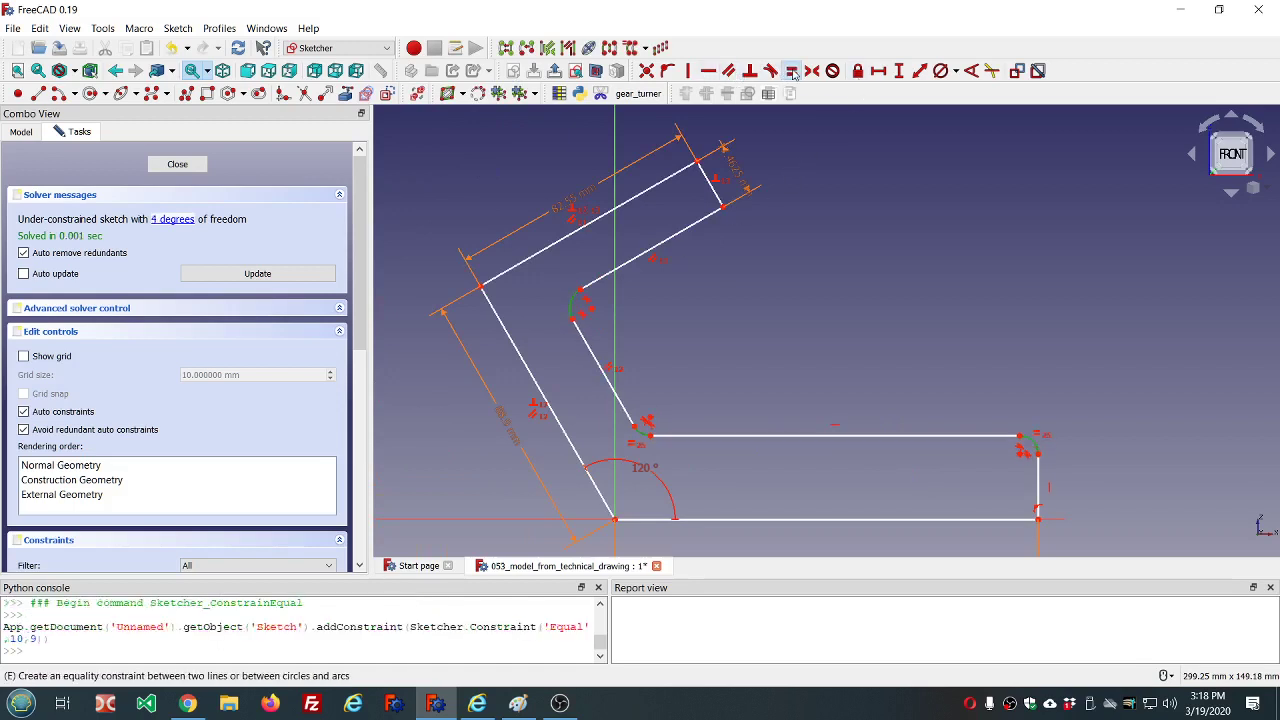
left_click(575, 304)
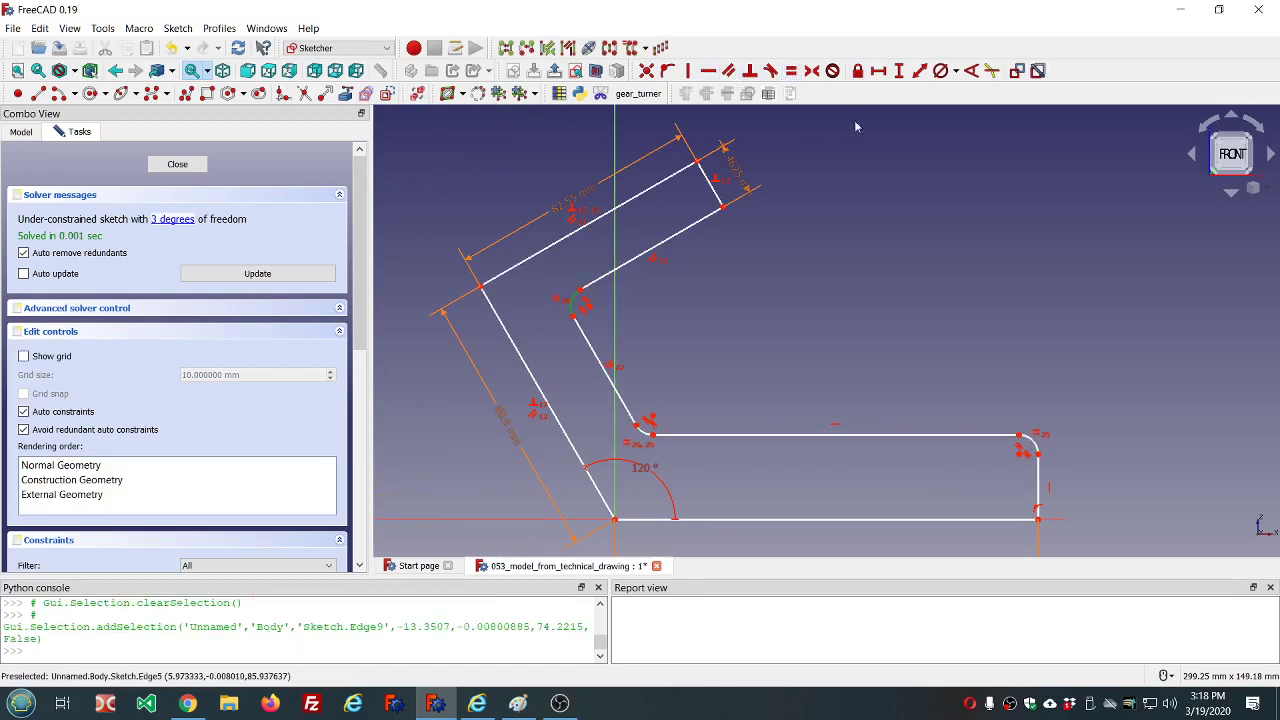
left_click(957, 74)
Step: Constrain the fillet arc's radius with the formula dd.ddBase_fillet_radius (6.35 mm)
left_click(962, 91)
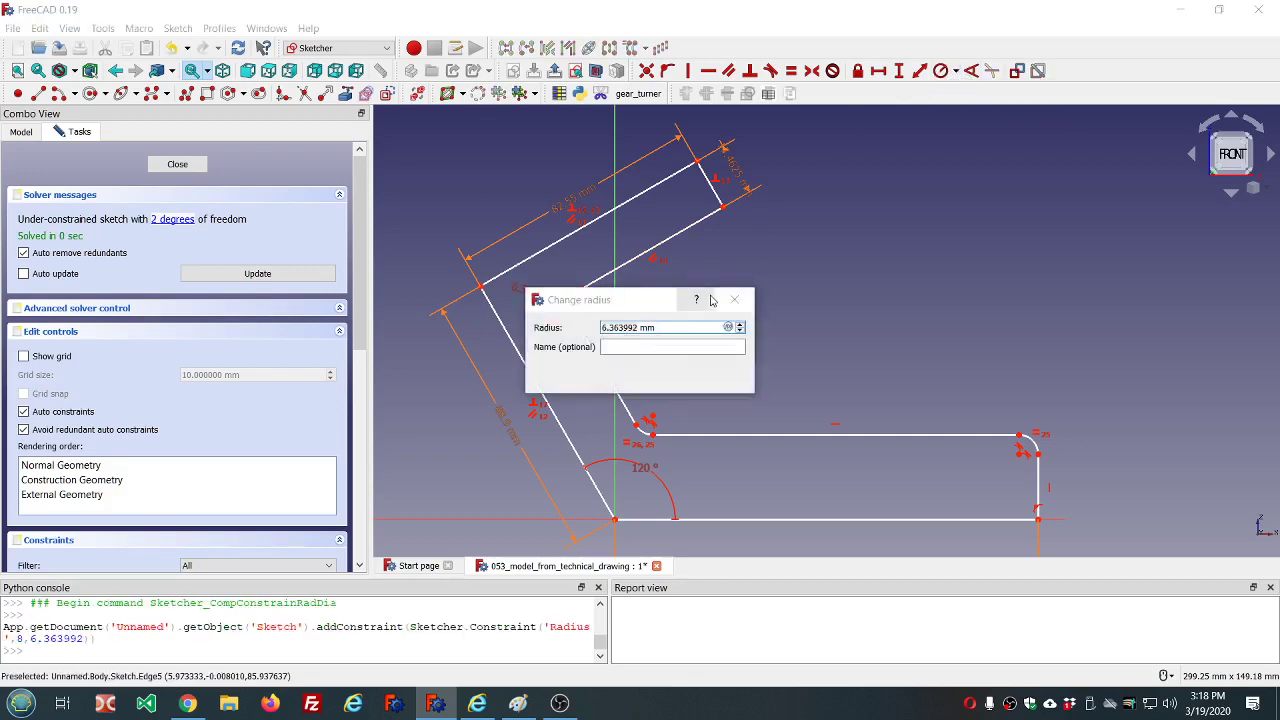
type("=dd.dd")
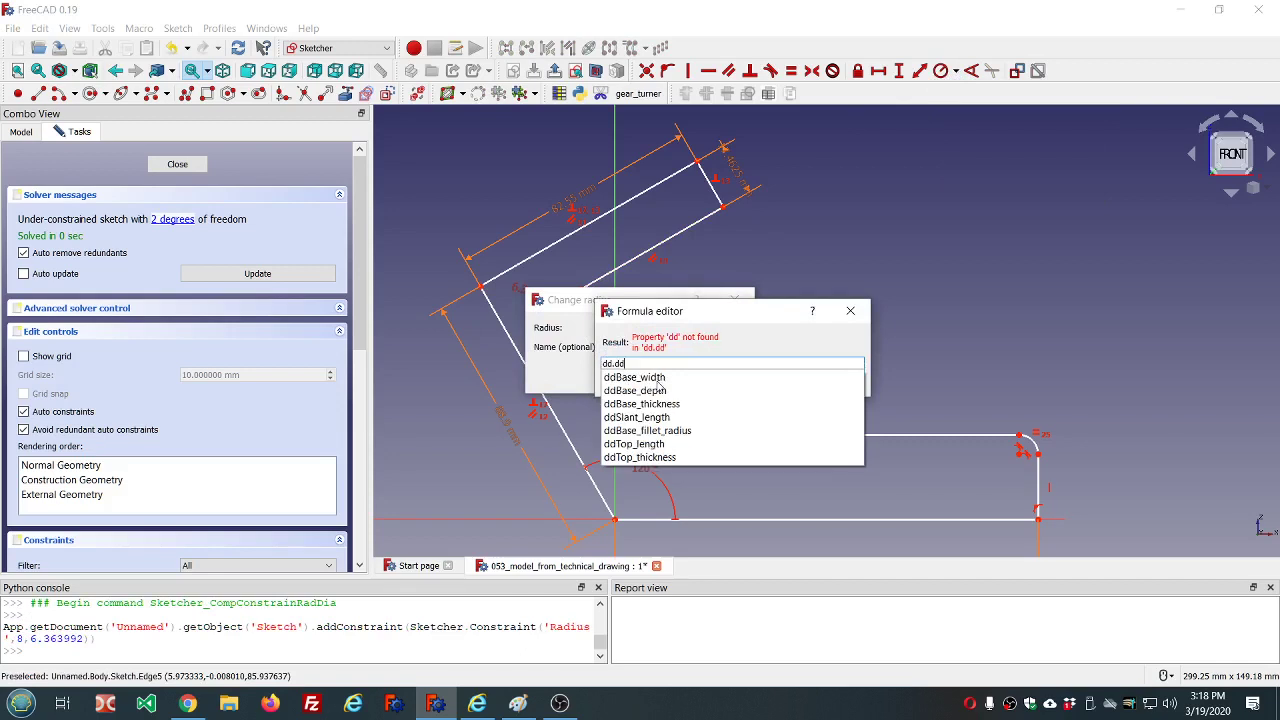
left_click(660, 431)
left_click(690, 374)
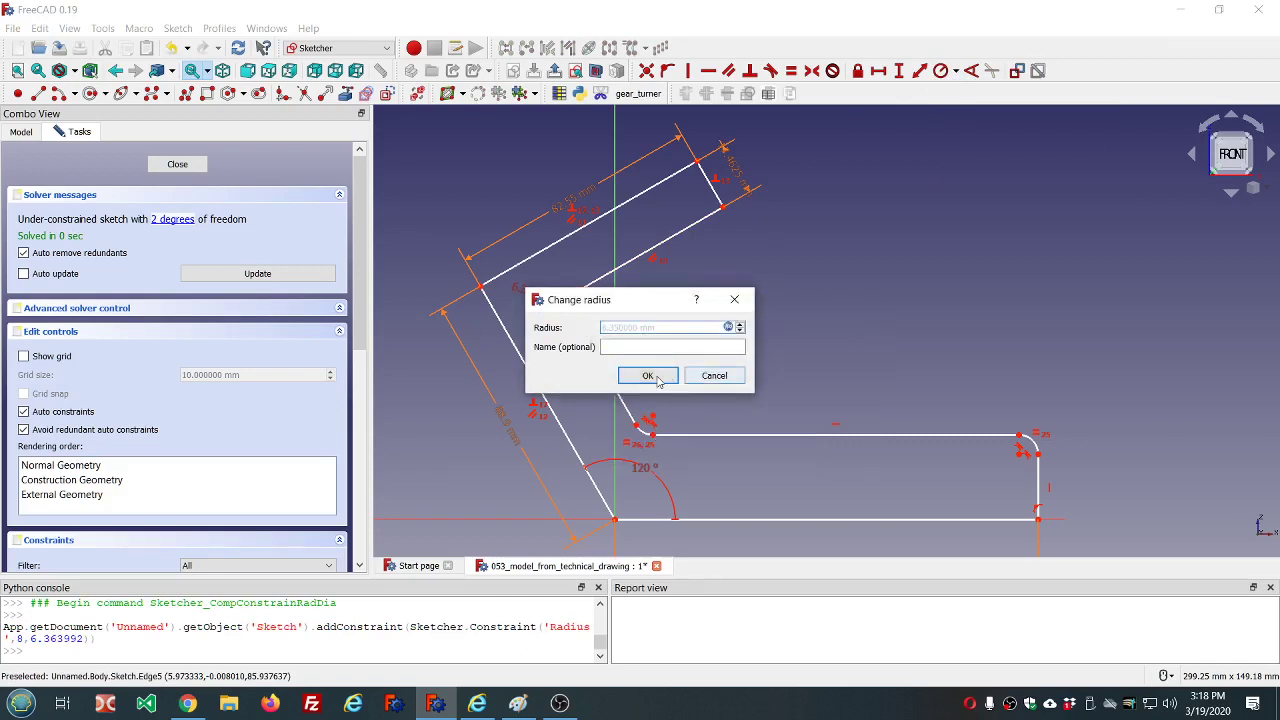
left_click(653, 375)
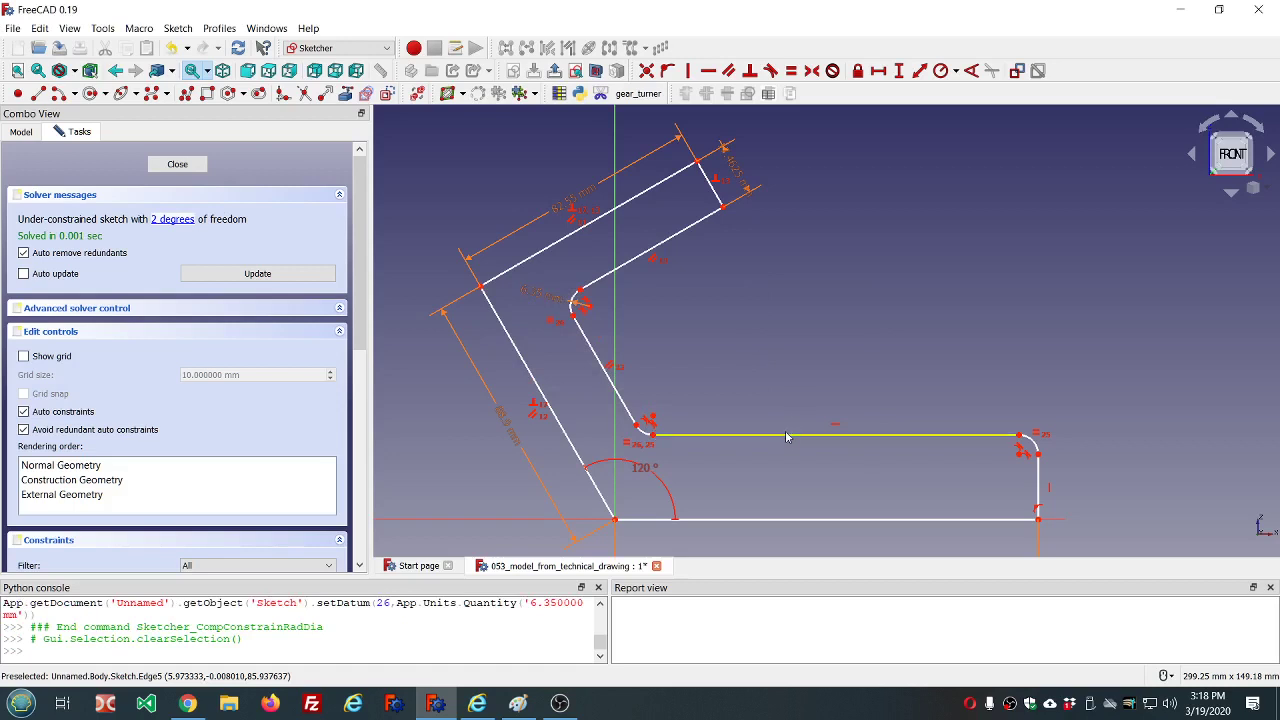
Step: Nudge the base's top edge lower, then select the corner fillet's endpoint and the base's bottom-right corner
mouse_move(787, 436)
left_mouse_down()
mouse_move(789, 466)
mouse_move(789, 445)
left_mouse_up()
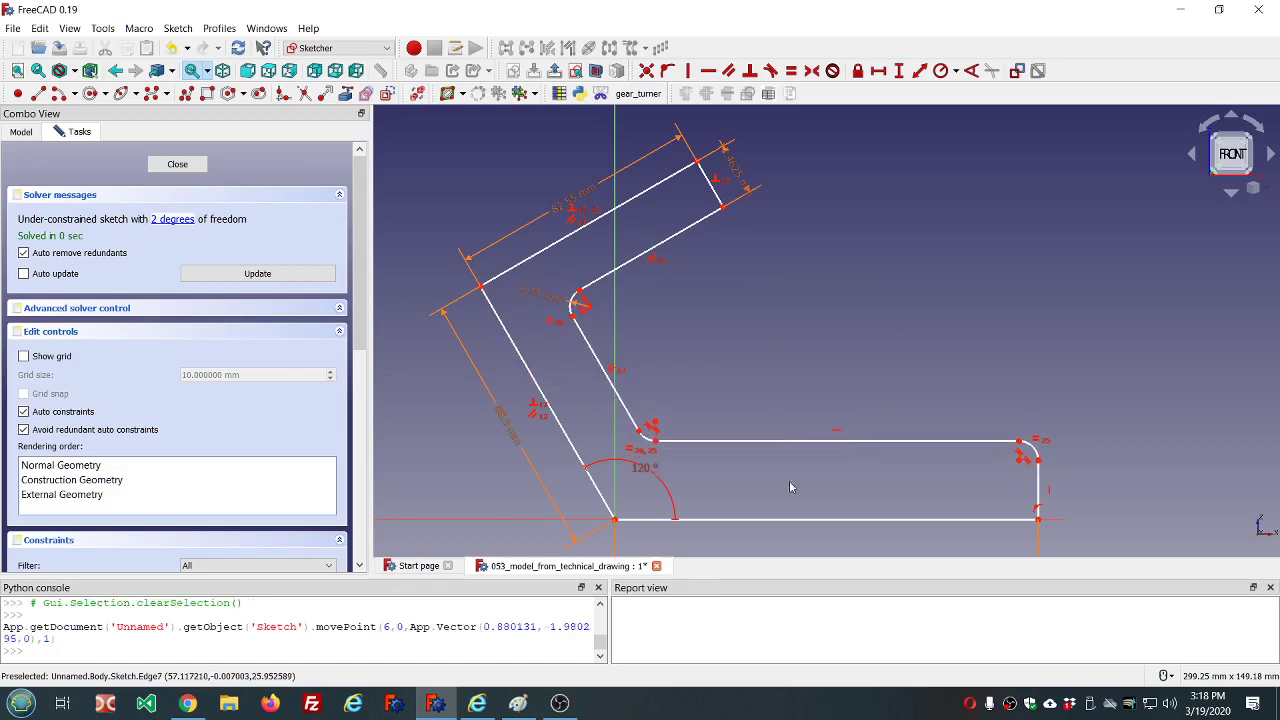
left_click(1018, 441)
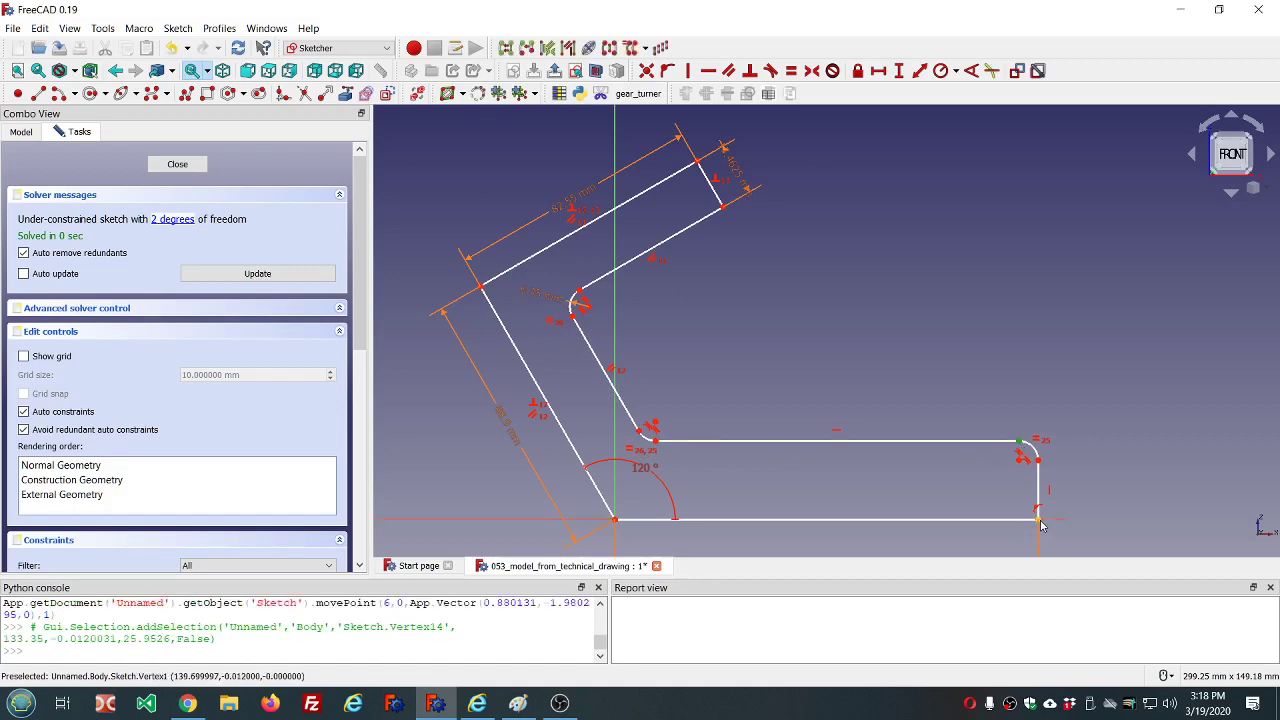
left_click(1037, 519)
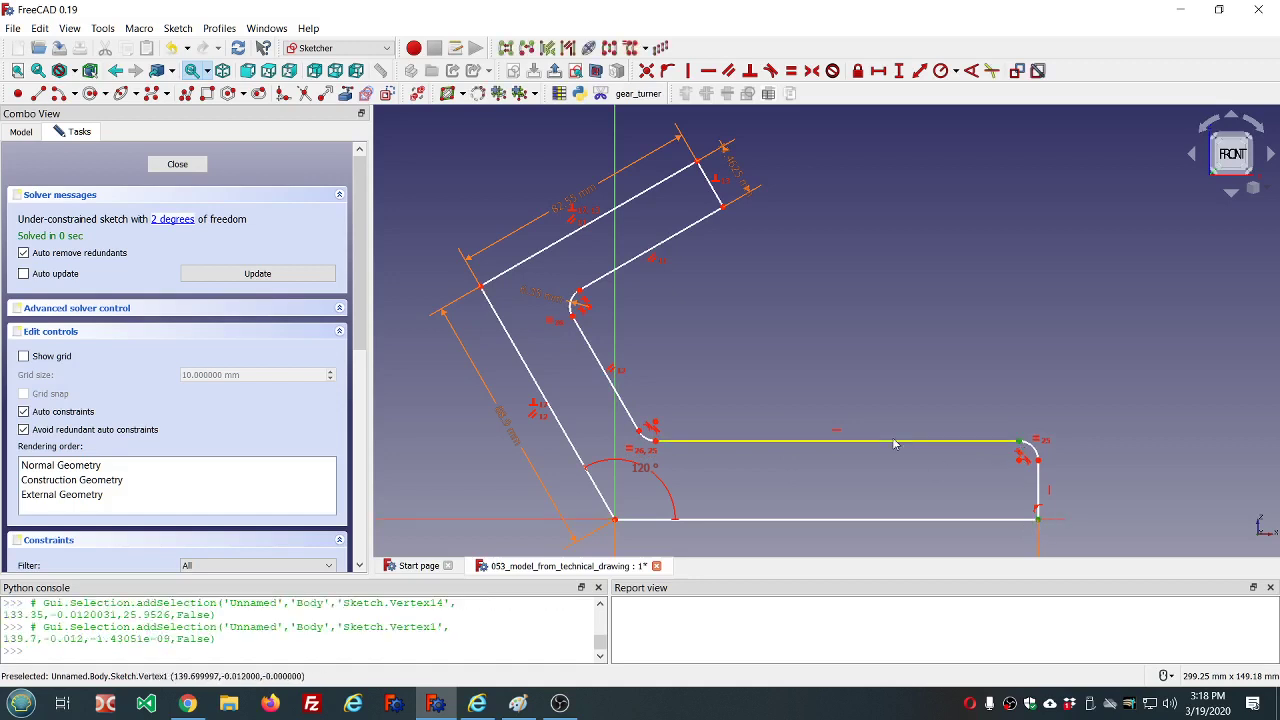
Step: Tie the base's vertical thickness to dd.ddBase_thickness (19.05 mm), then nudge the inner sloped edge left
left_click(898, 71)
key("equal")
type("dd.dd")
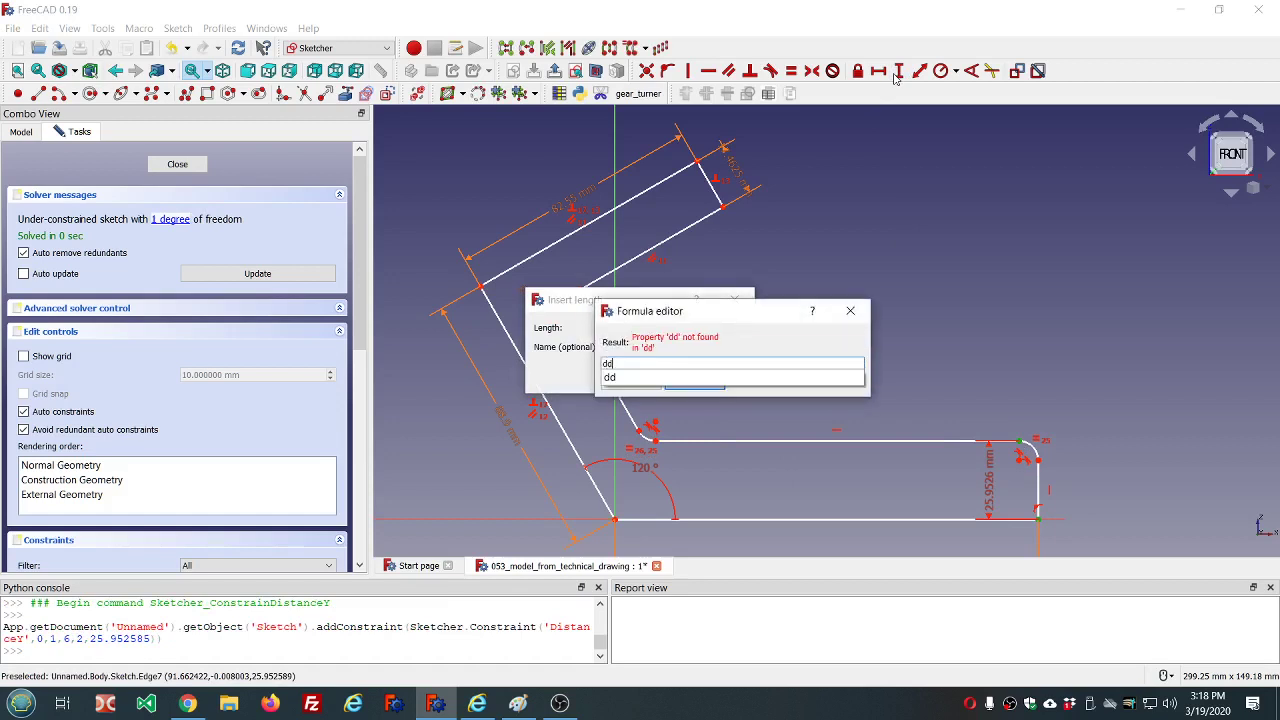
key("Down")
key("Down")
key("Down")
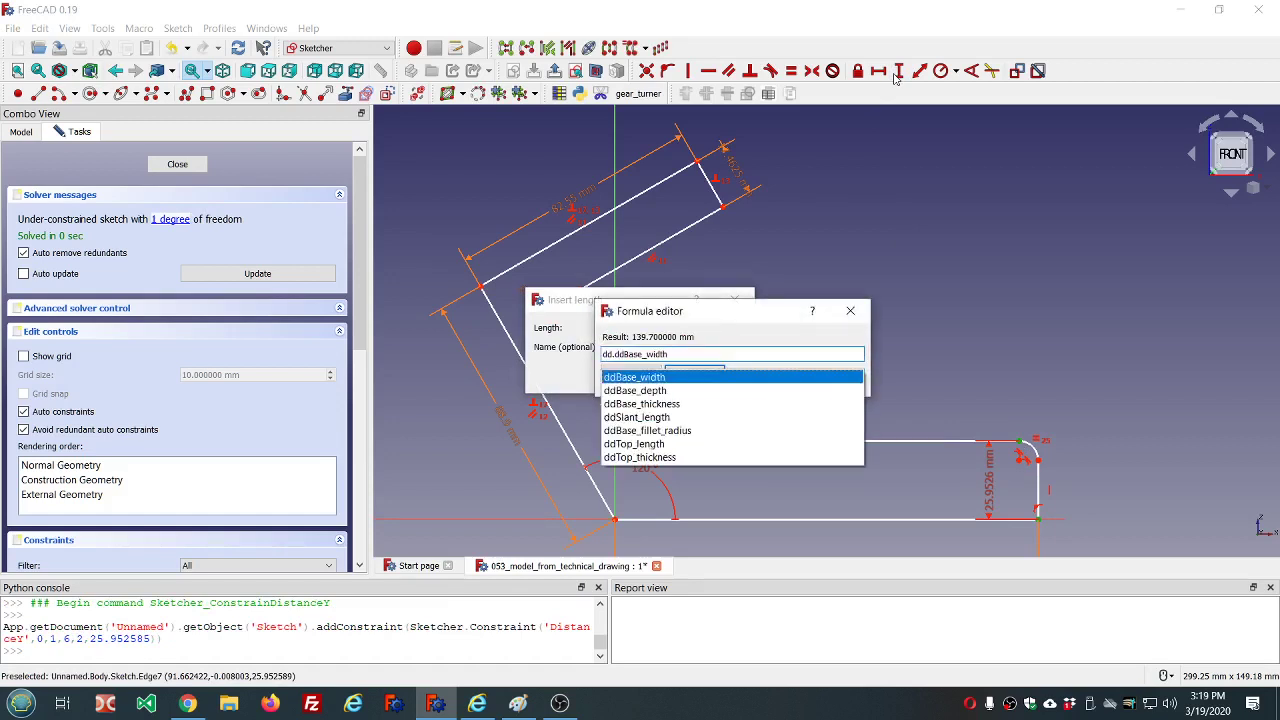
key("Return")
key("Return")
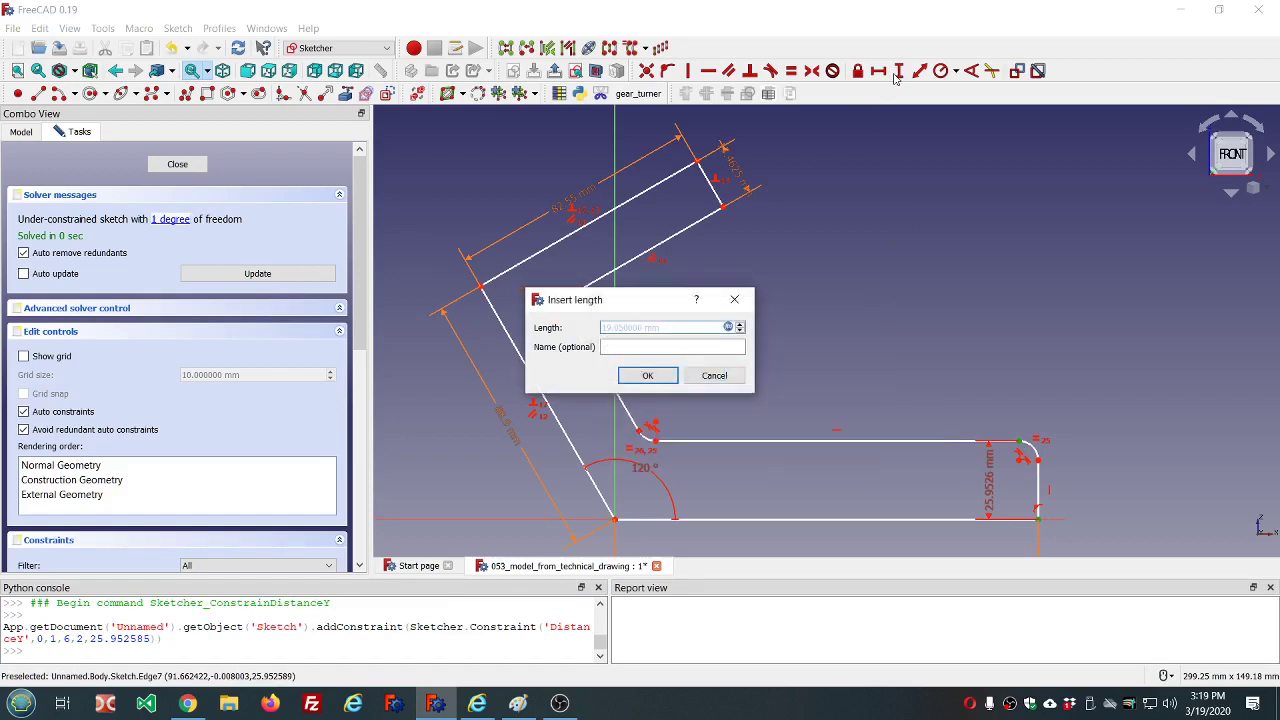
left_click(647, 375)
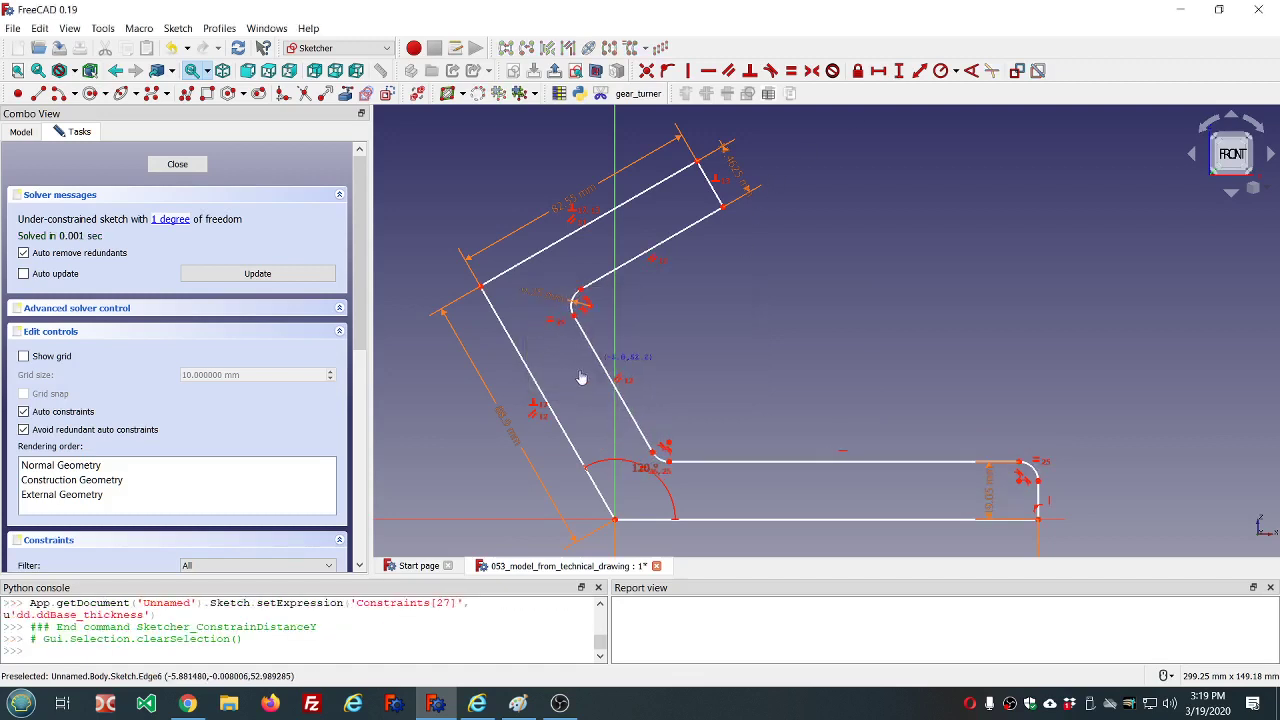
left_click_drag(577, 379, 563, 406)
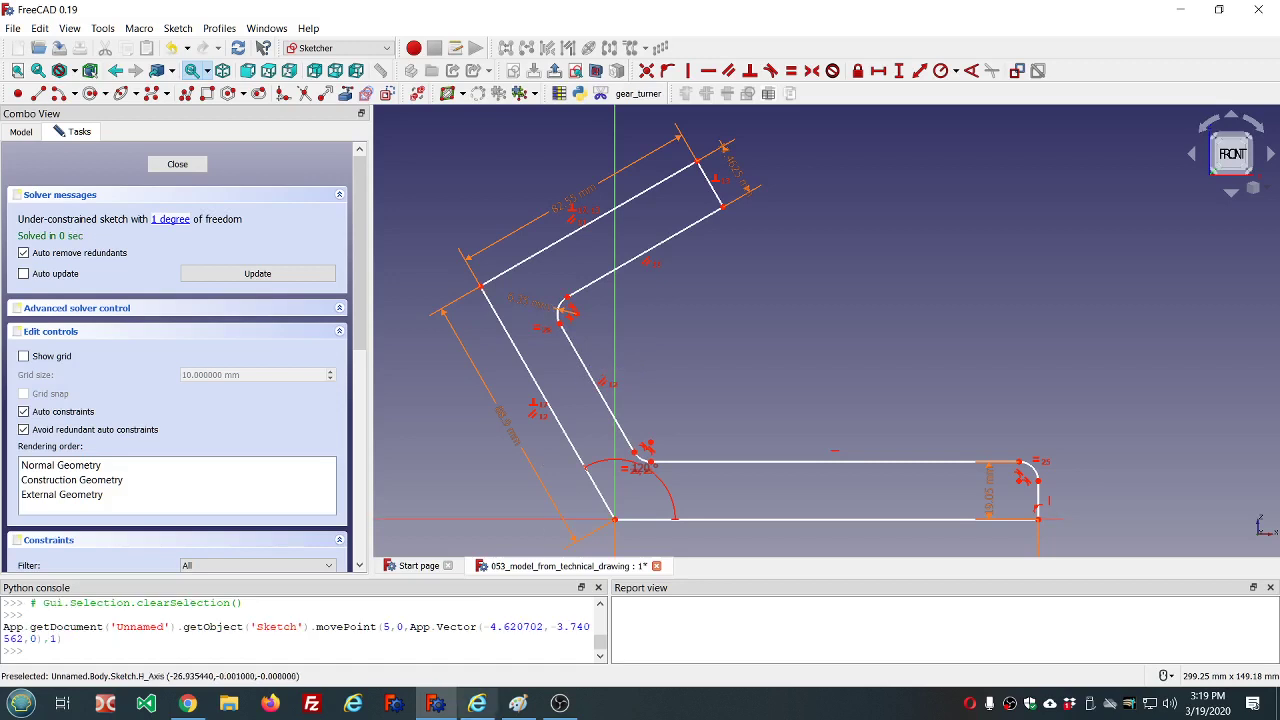
mouse_move(440, 707)
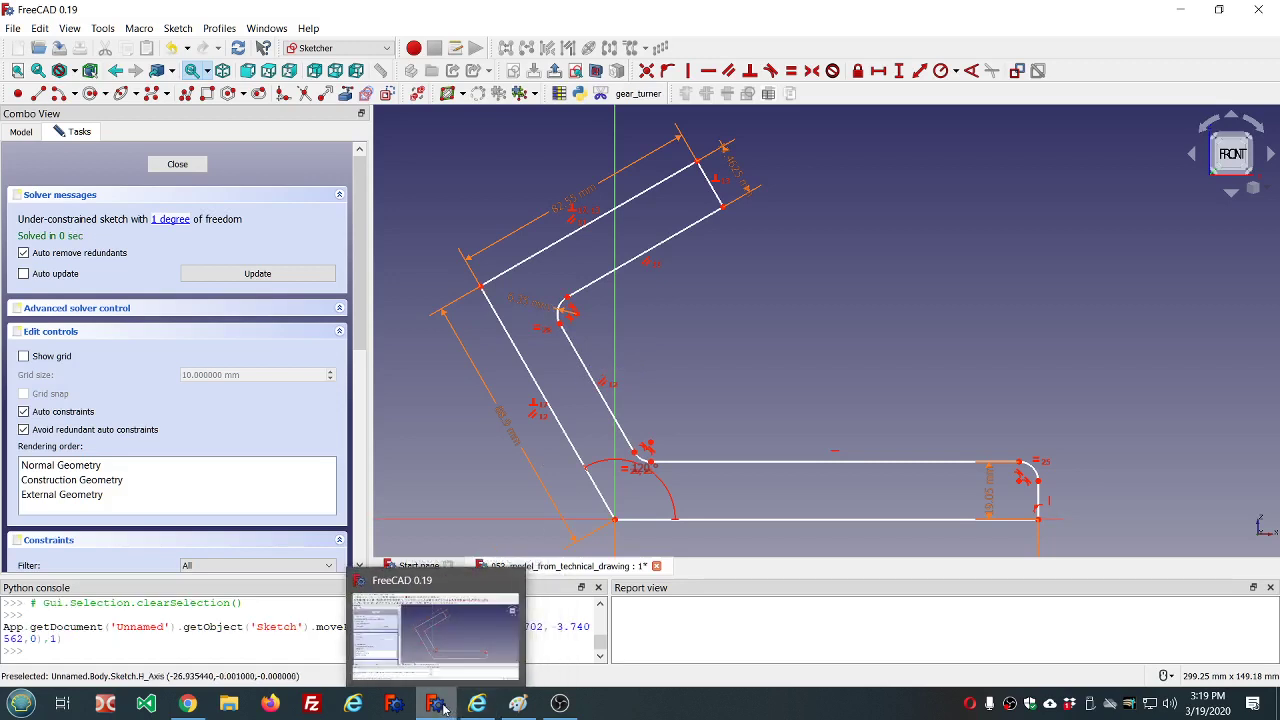
Step: Leave the sketch and add a Length property named Slant_thickness to dd
left_click(177, 164)
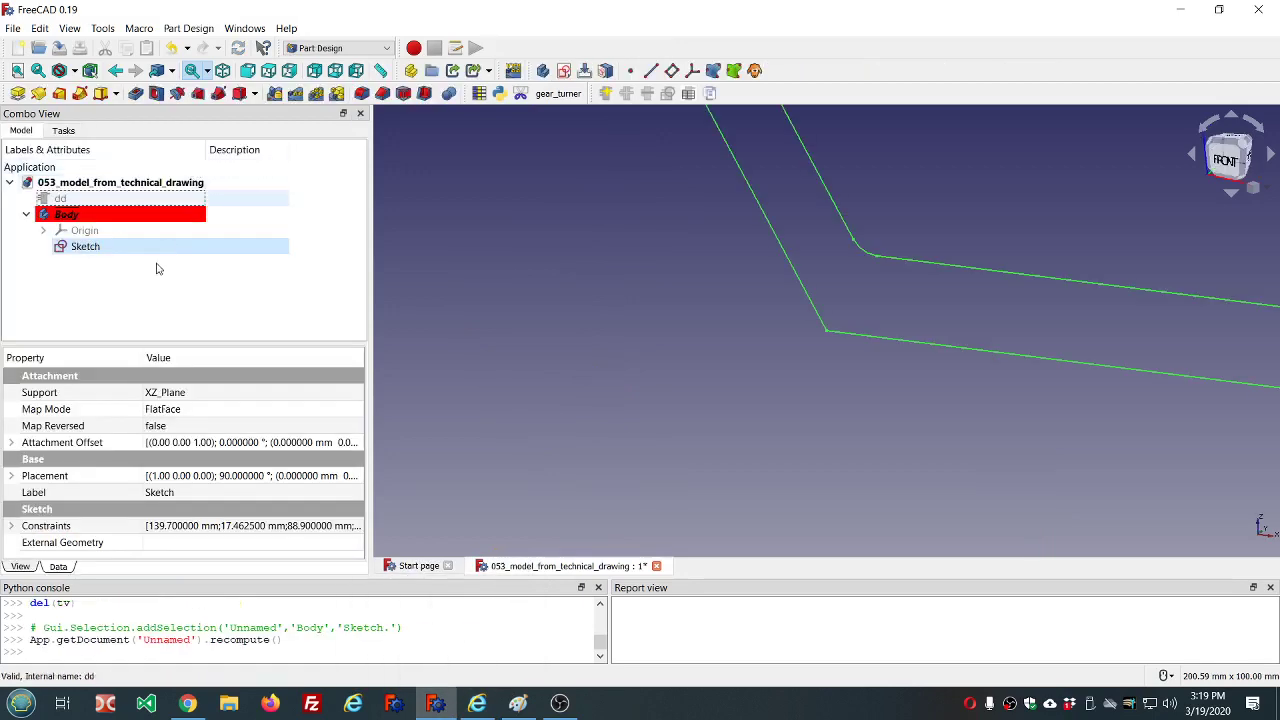
left_click(60, 198)
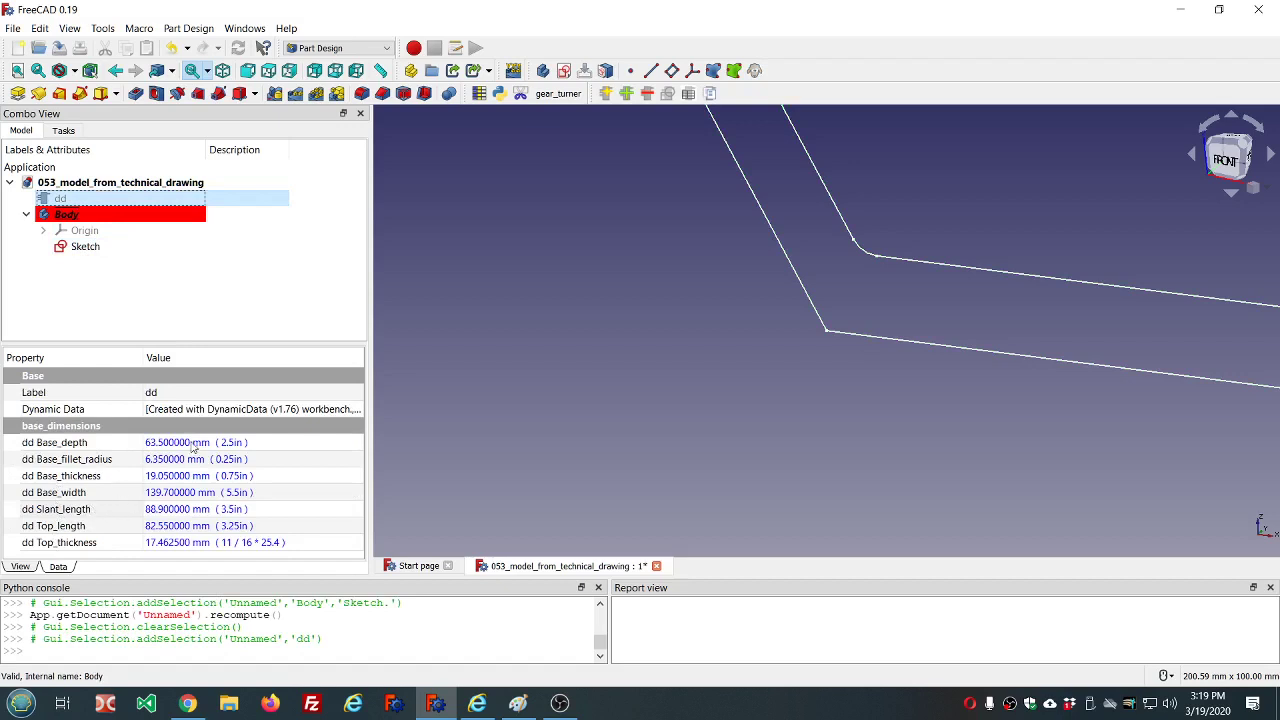
left_click(625, 93)
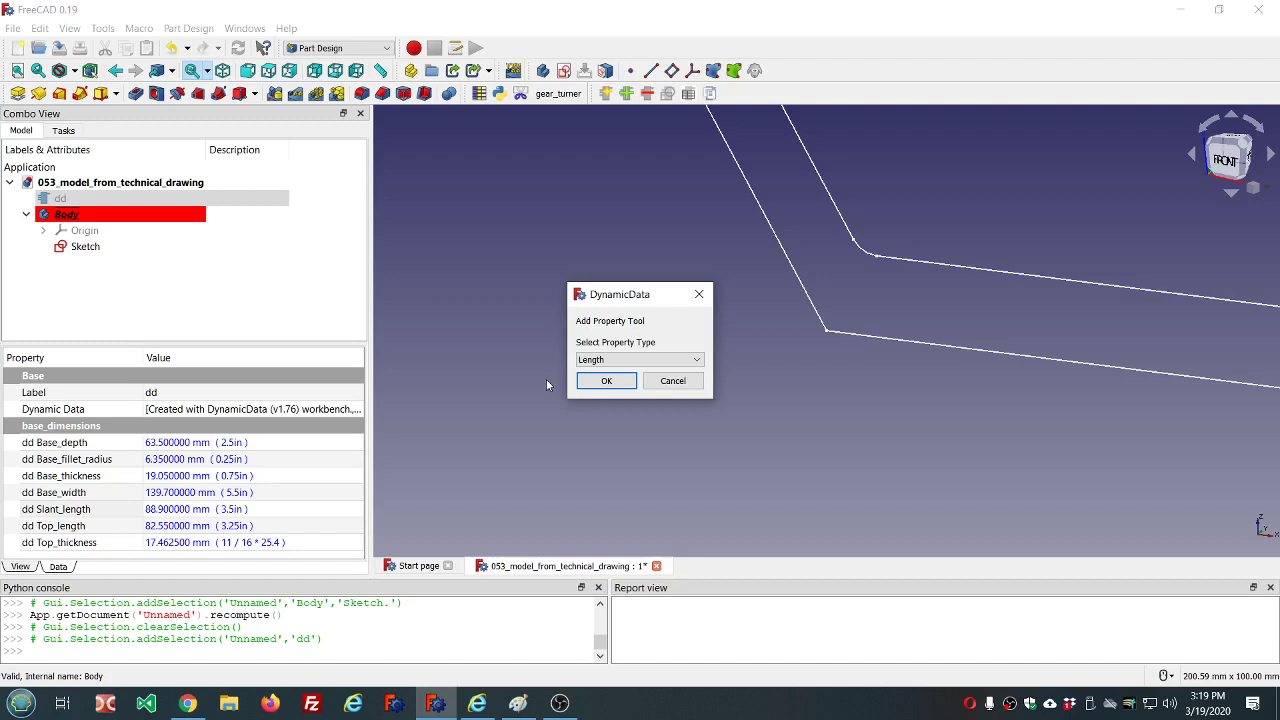
key("Return")
type("slant_thickness")
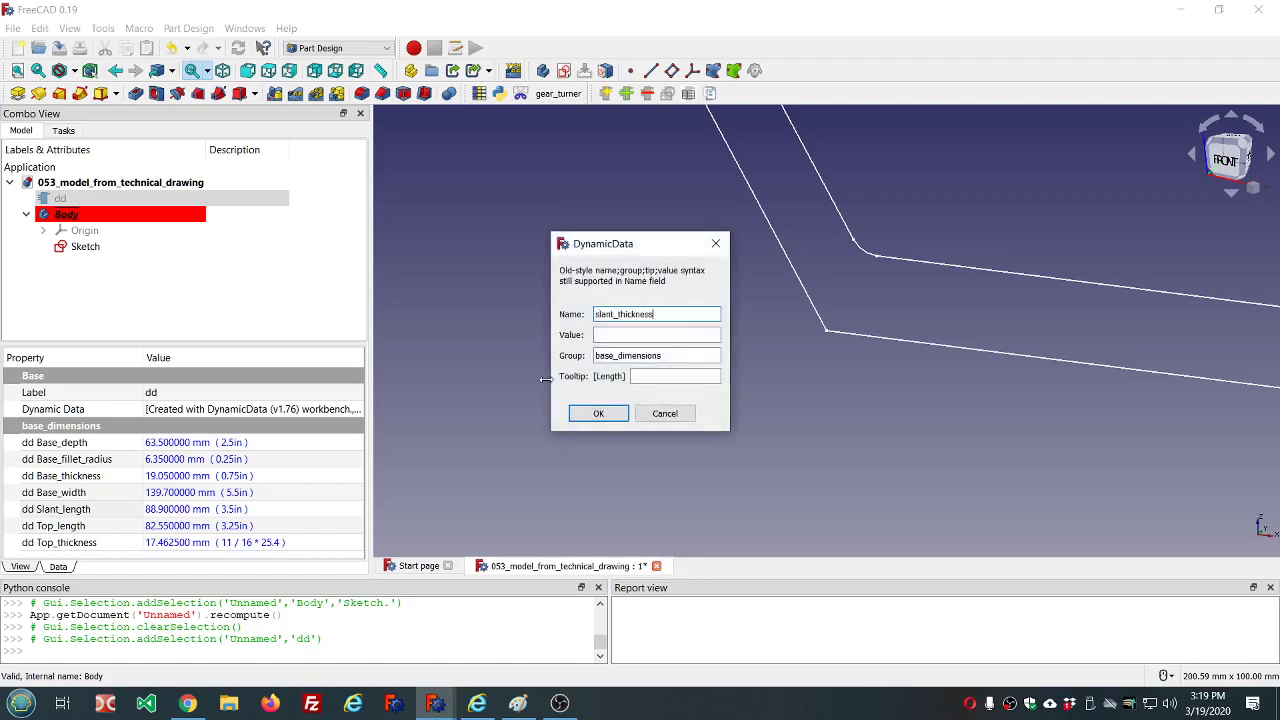
left_click(588, 414)
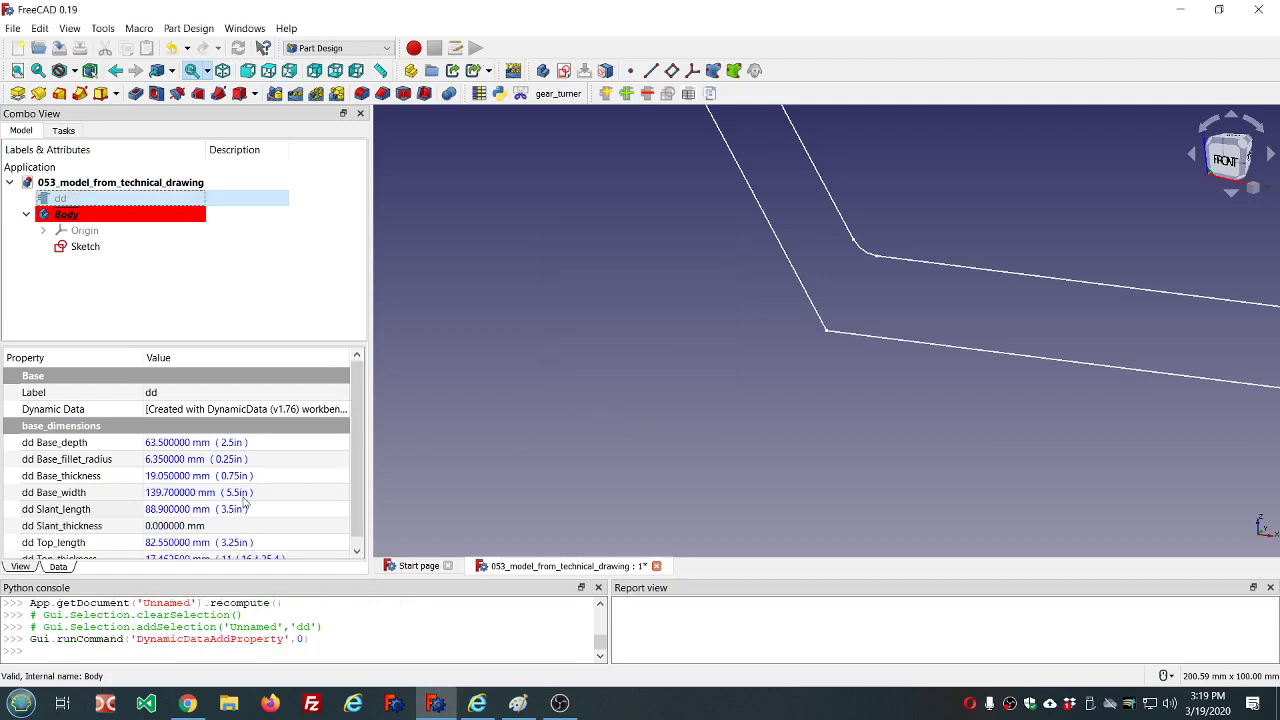
Step: Set Slant_thickness with the formula (3/4)*25.4, giving 19.05 mm
scroll(244, 503, "down", 1)
left_click(205, 517)
left_click(331, 519)
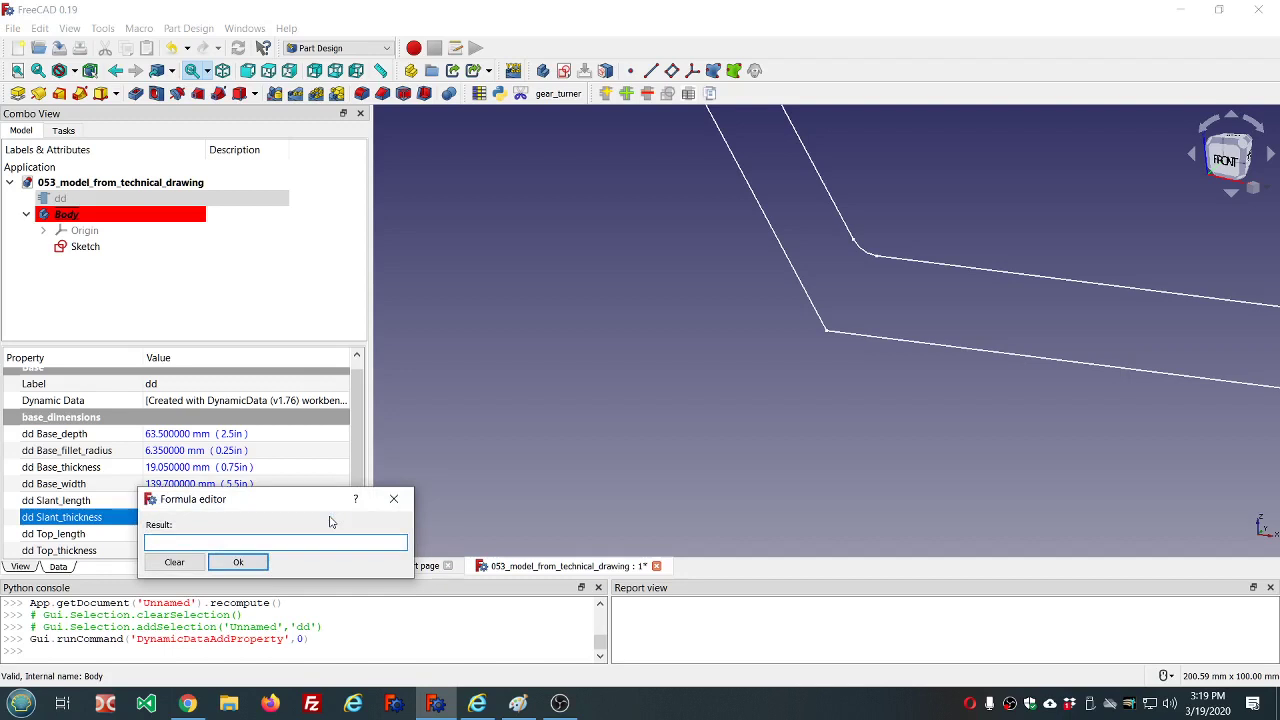
type("(")
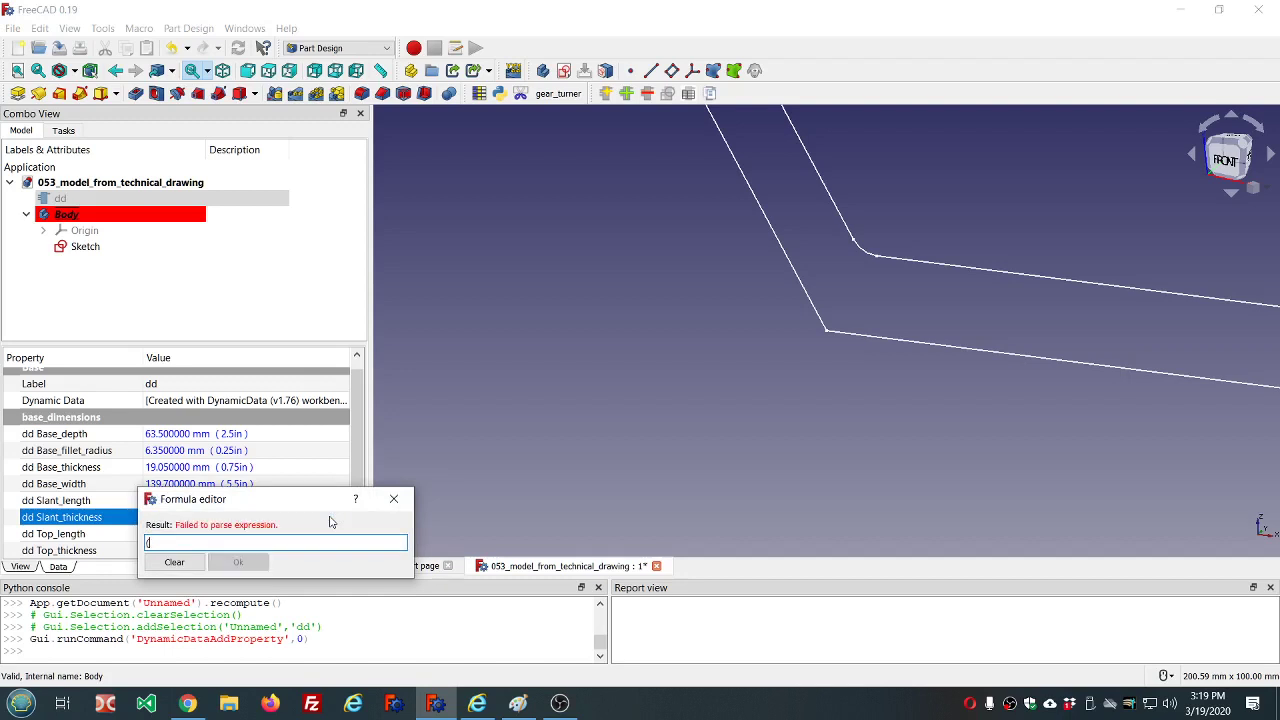
type("3/4)")
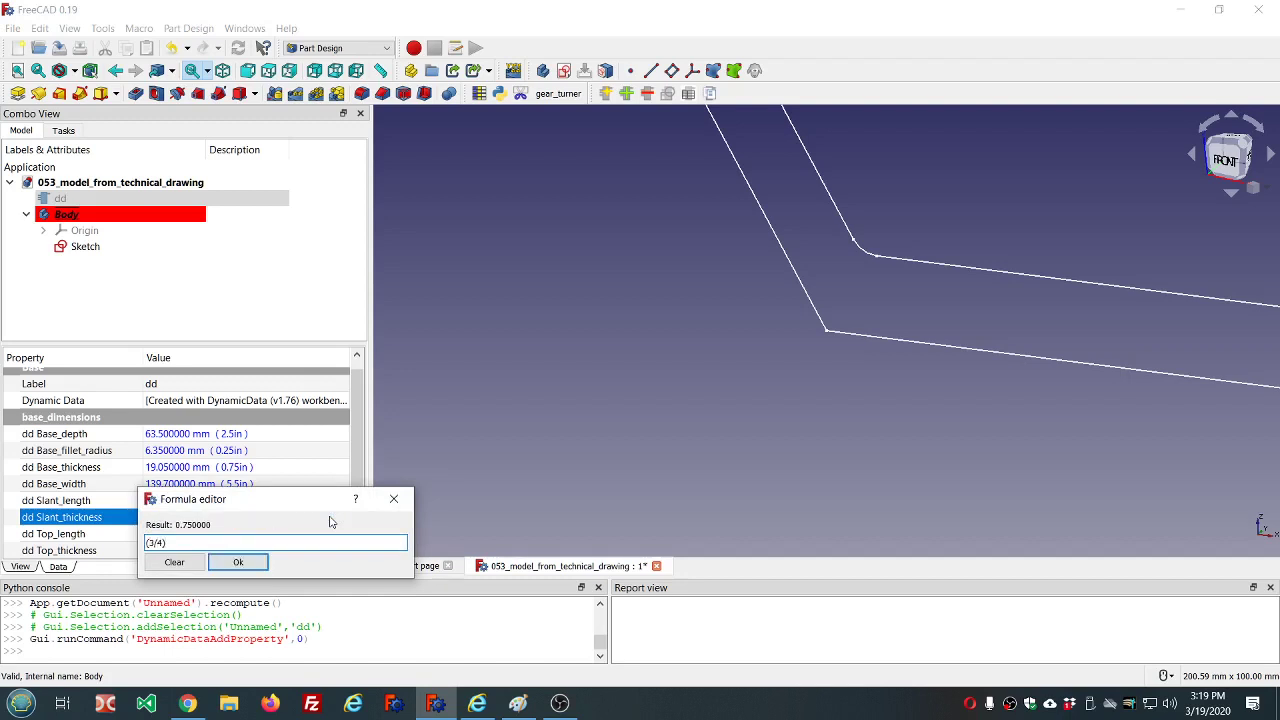
type("in")
key("BackSpace")
key("BackSpace")
type("*25.4")
left_click(238, 562)
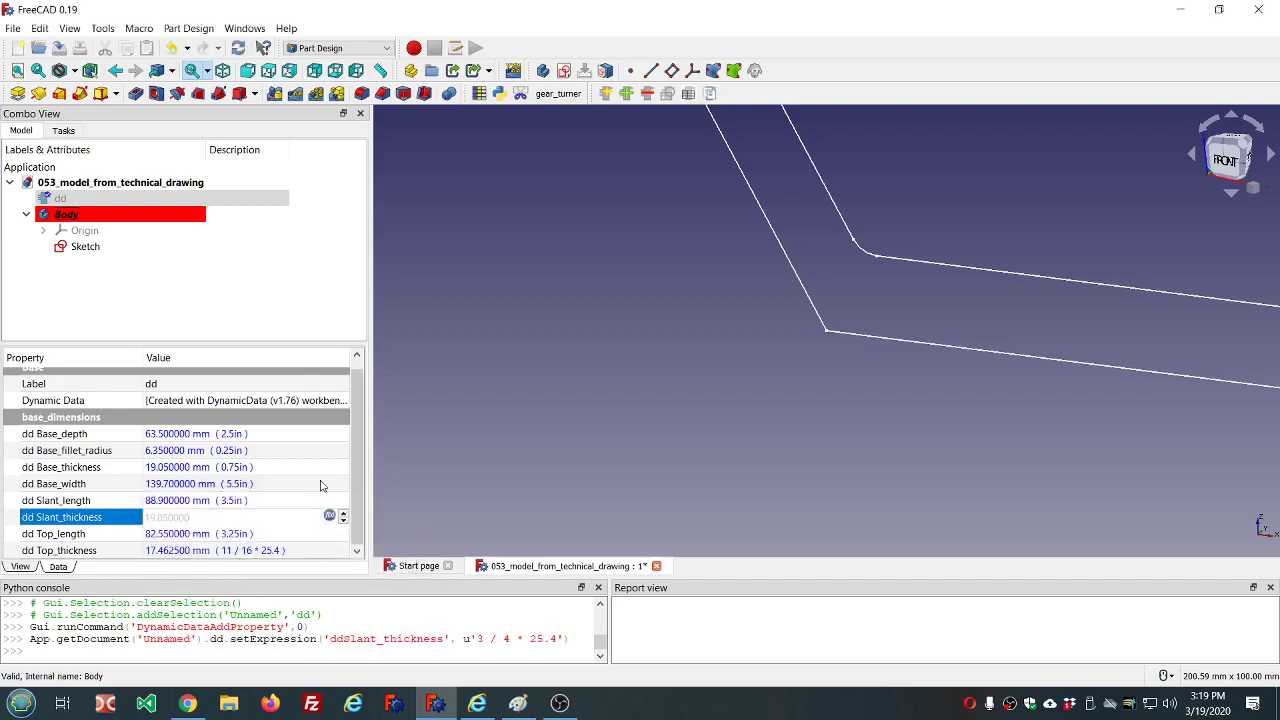
left_click(320, 485)
left_click(245, 518)
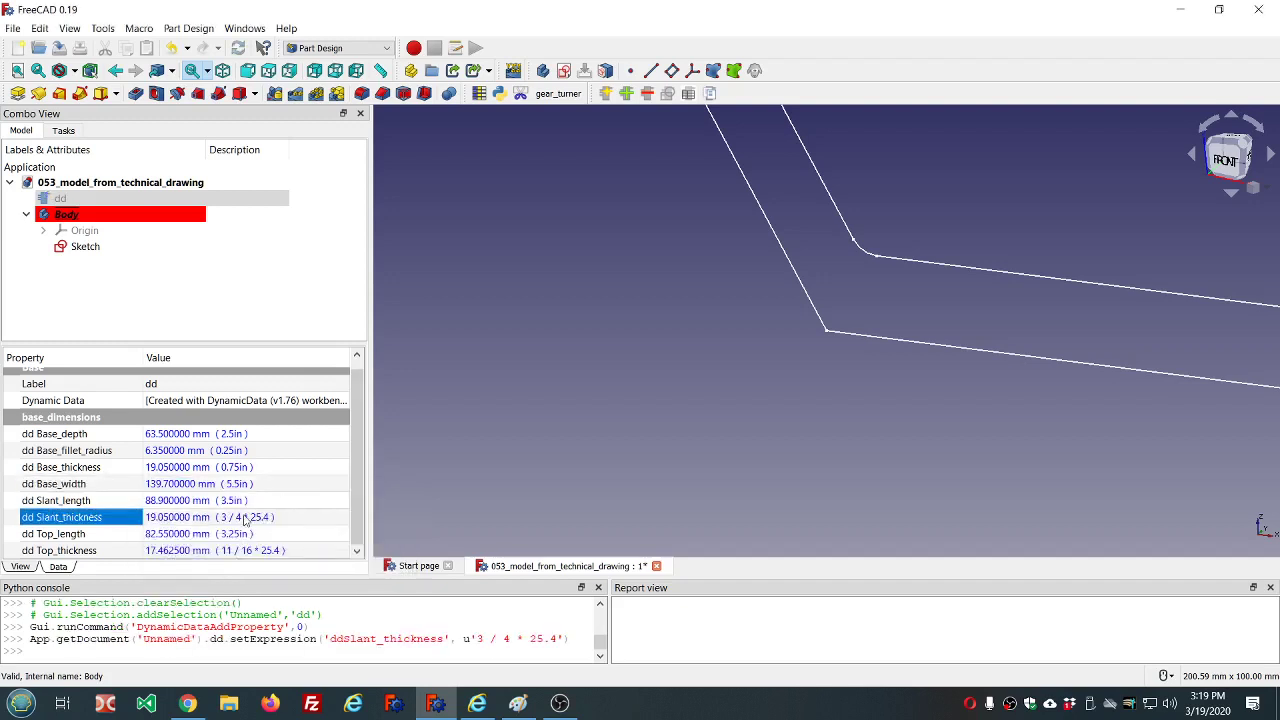
scroll(542, 445, "down", 2)
left_click(542, 445)
Step: Reopen the bracket sketch for editing
double_click(92, 247)
scroll(560, 250, "up", 3)
scroll(580, 258, "down", 2)
scroll(595, 268, "up", 3)
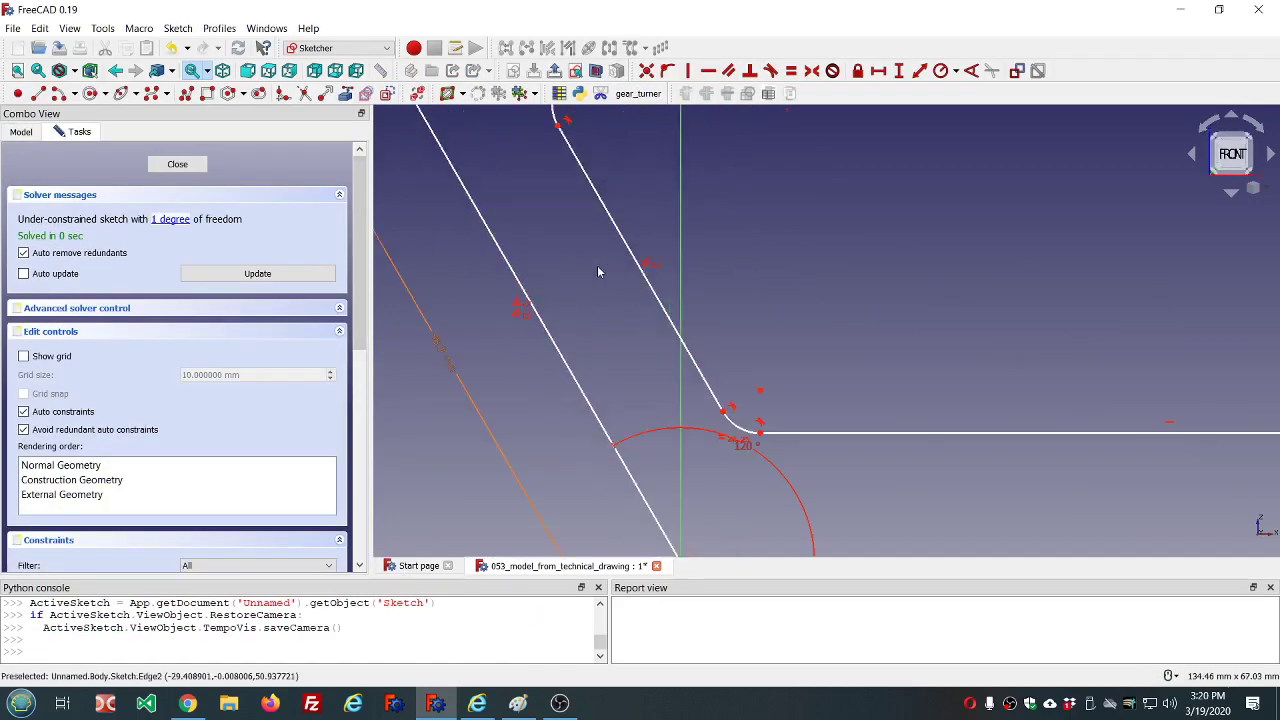
scroll(598, 271, "down", 2)
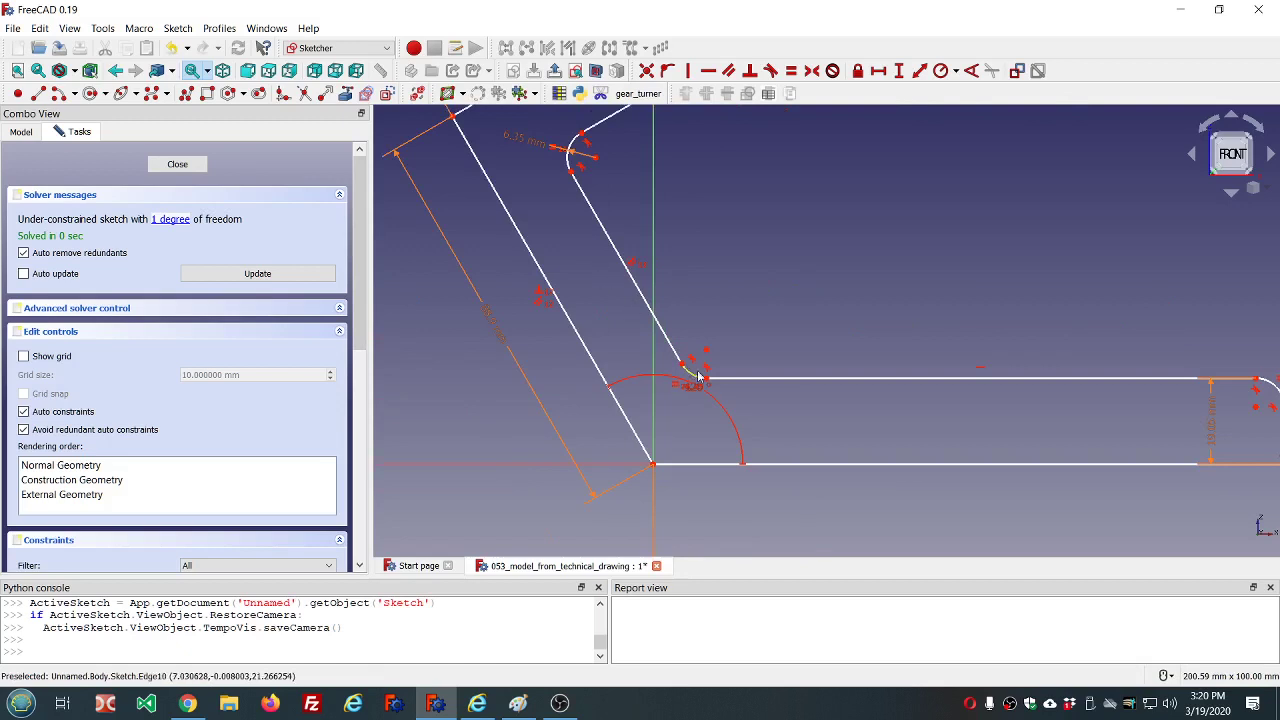
scroll(586, 262, "down", 1)
scroll(572, 219, "down", 1)
scroll(555, 157, "down", 1)
scroll(572, 173, "up", 2)
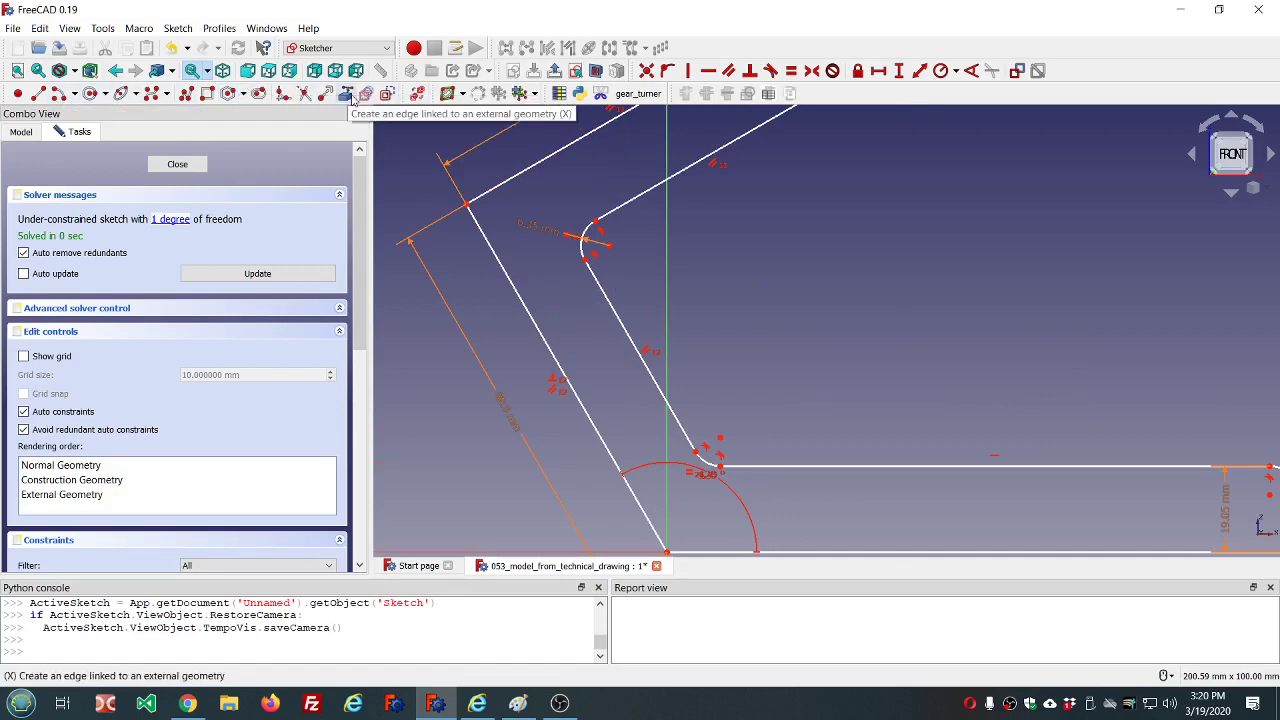
Step: Draw a construction line from the outer slanted edge to the inner slanted edge
left_click(388, 94)
key("g")
key("l")
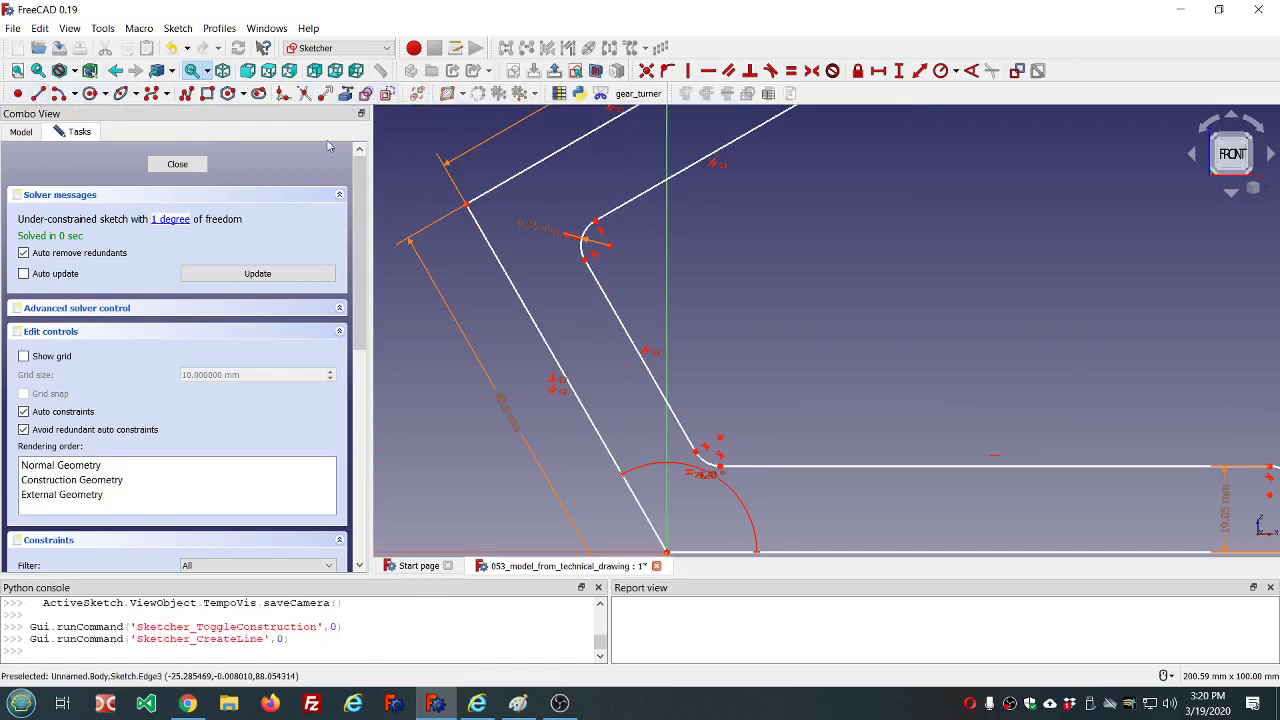
scroll(534, 240, "down", 2)
scroll(560, 310, "up", 4)
left_click(528, 326)
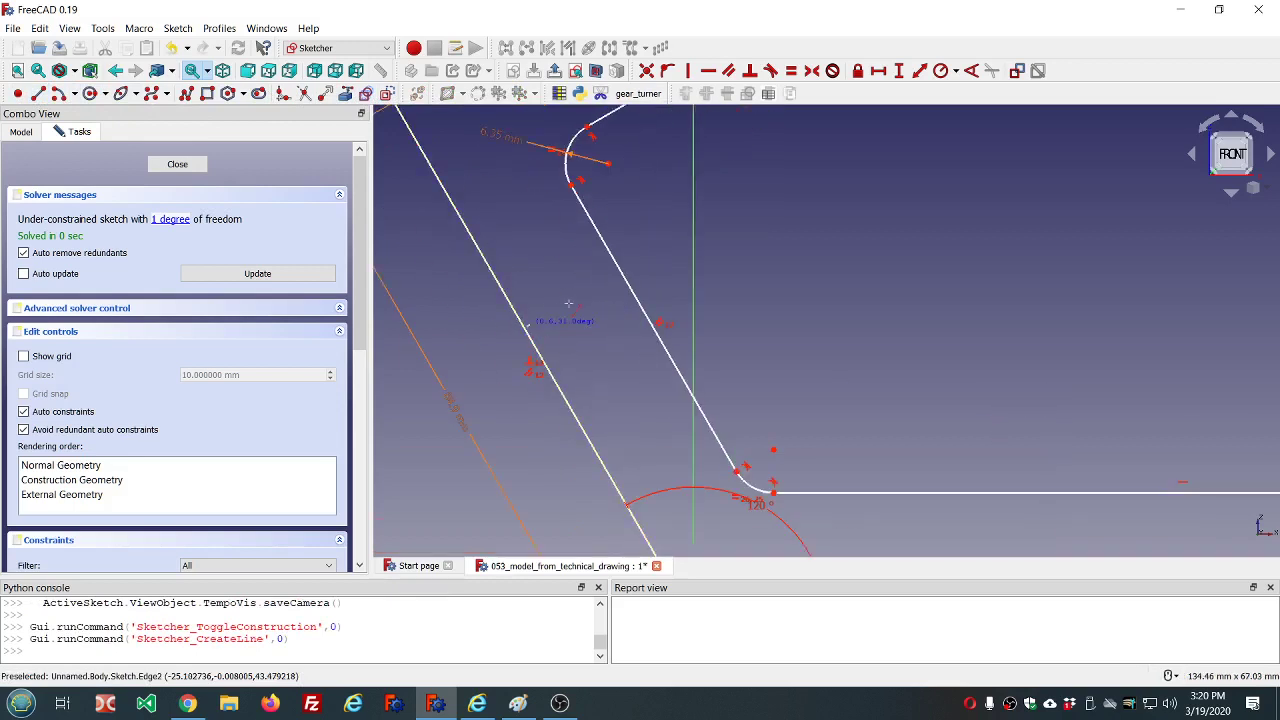
left_click(626, 283)
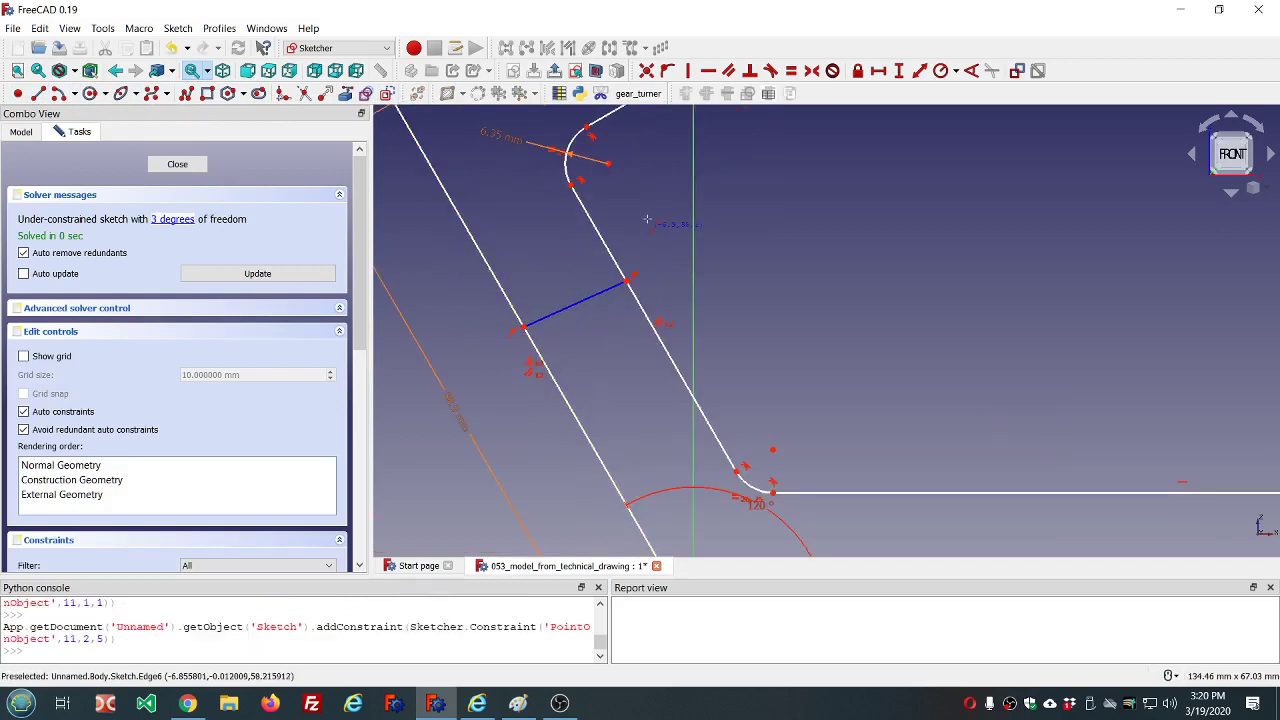
Step: Make the construction line perpendicular to the inner slanted edge
left_click(593, 298)
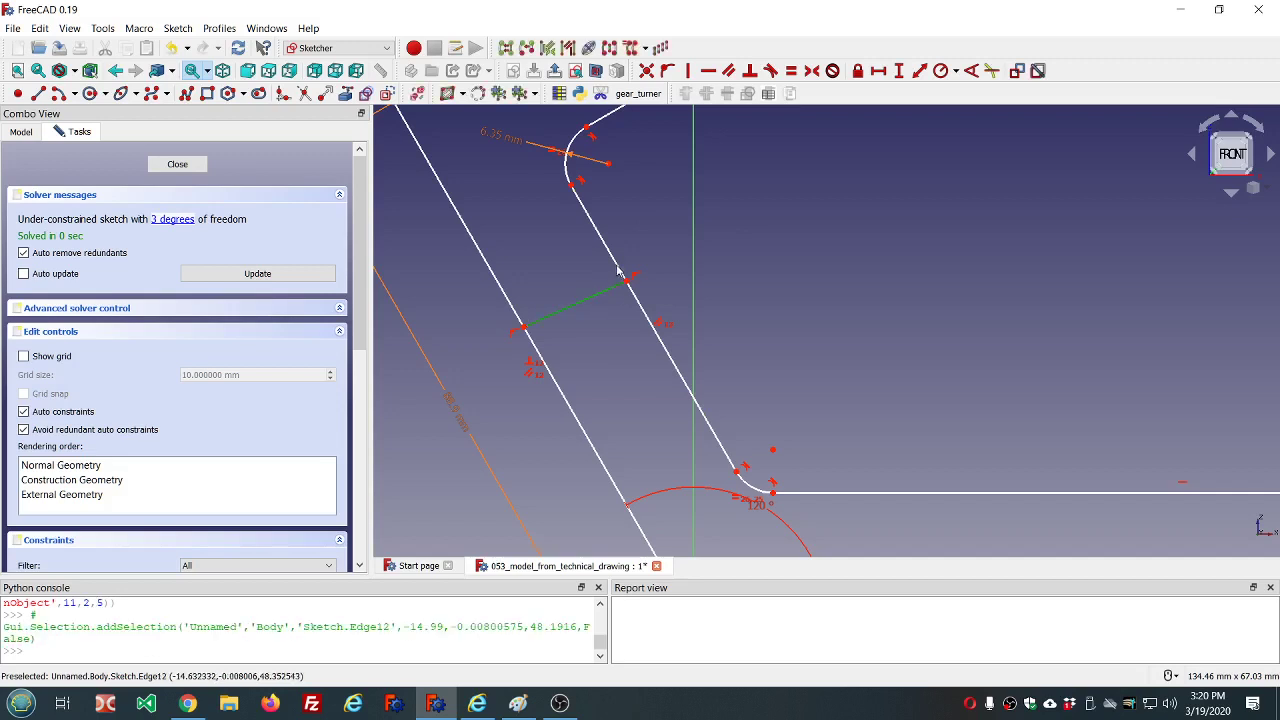
left_click(621, 271)
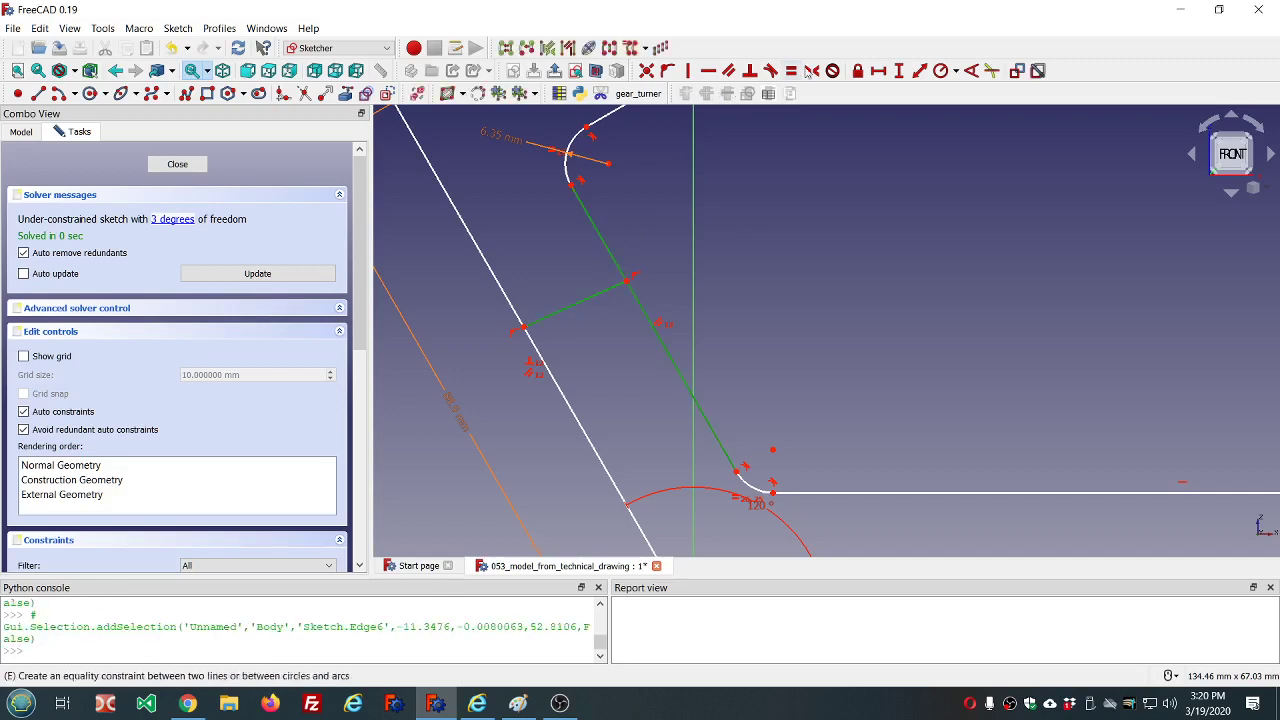
left_click(750, 70)
left_click(600, 293)
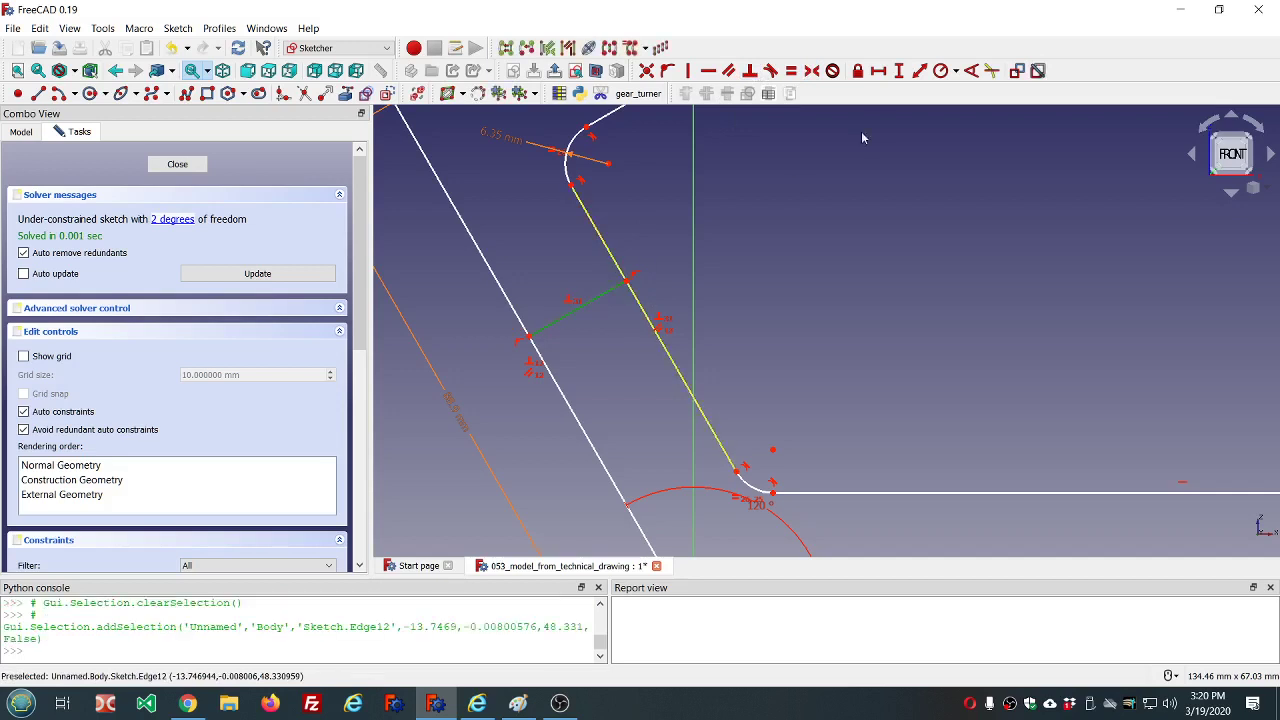
Step: Dimension the construction line's length with the expression dd.ddSlant_thickness (19.05 mm)
left_click(919, 70)
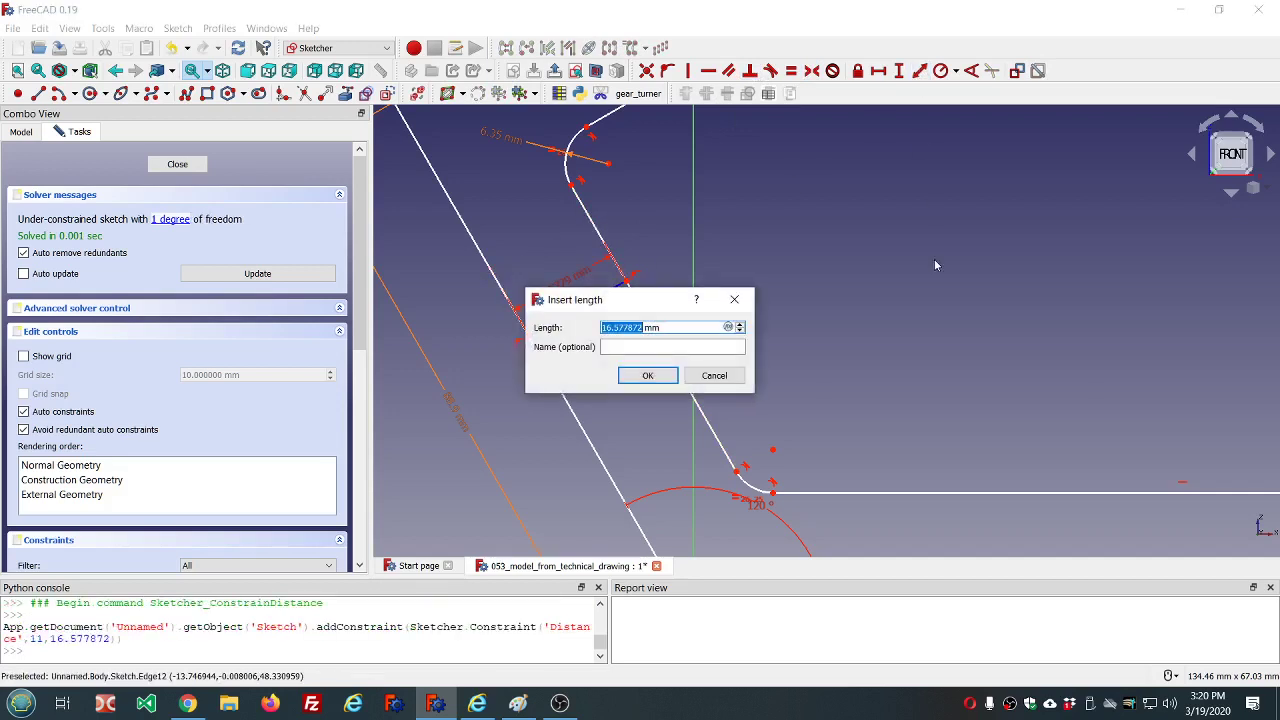
type("=dd.dd")
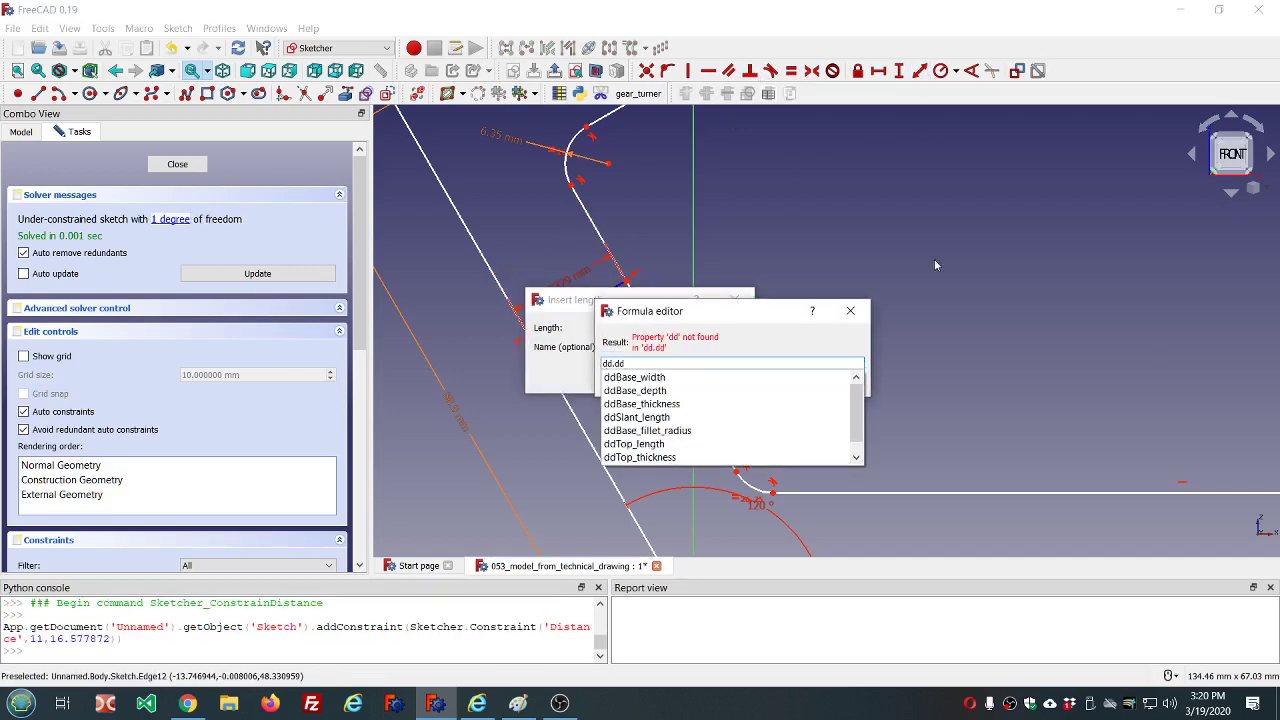
key("Down")
key("Down")
key("Down")
key("Down")
key("Down")
key("Down")
key("Down")
key("Down")
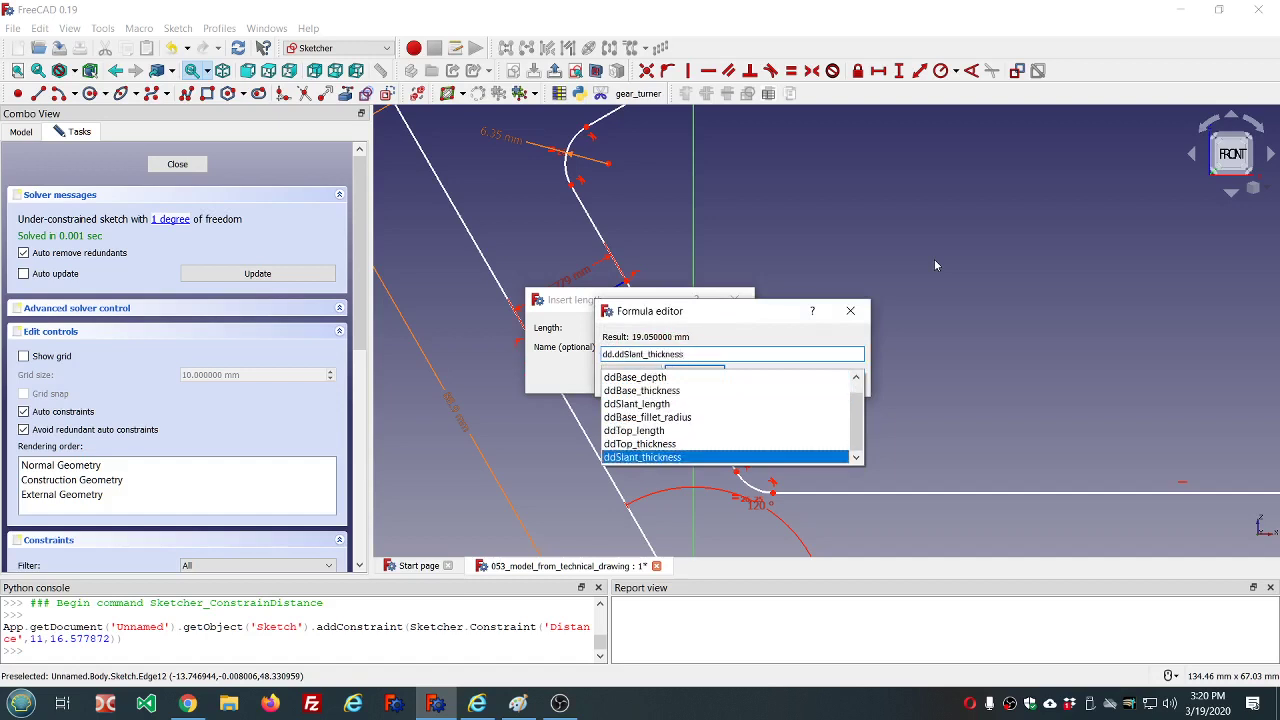
key("Return")
key("Return")
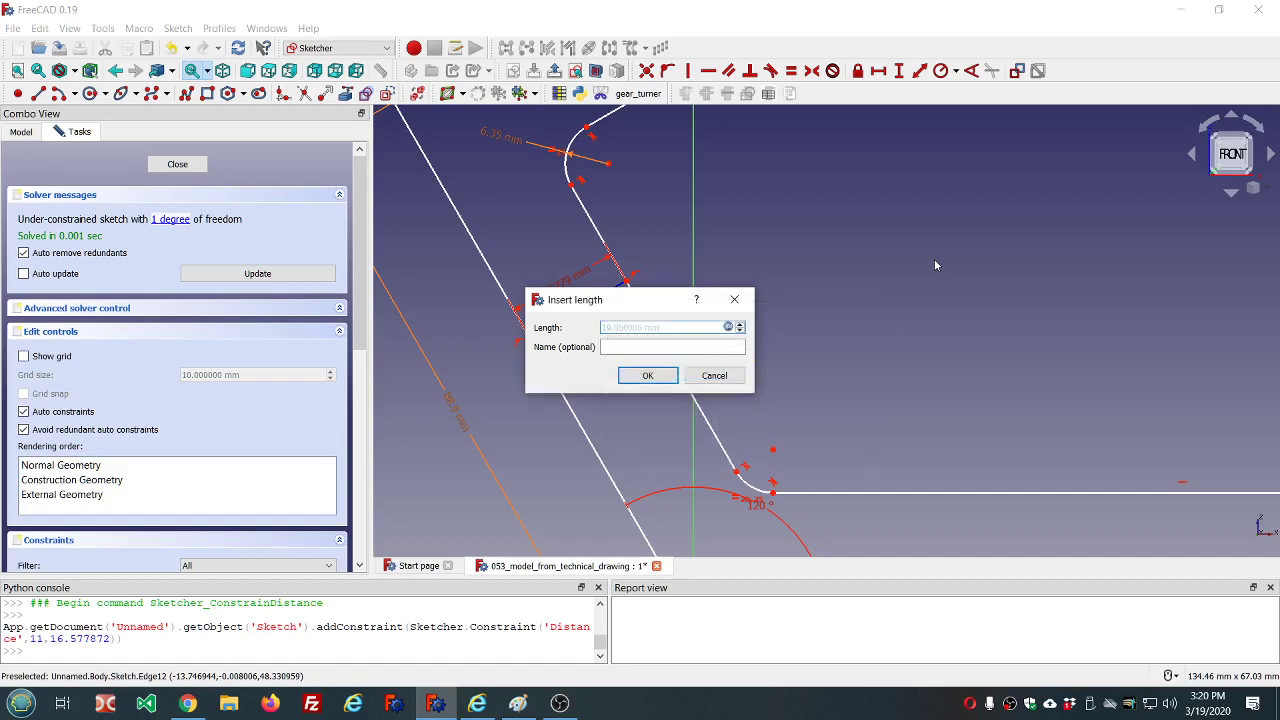
key("Return")
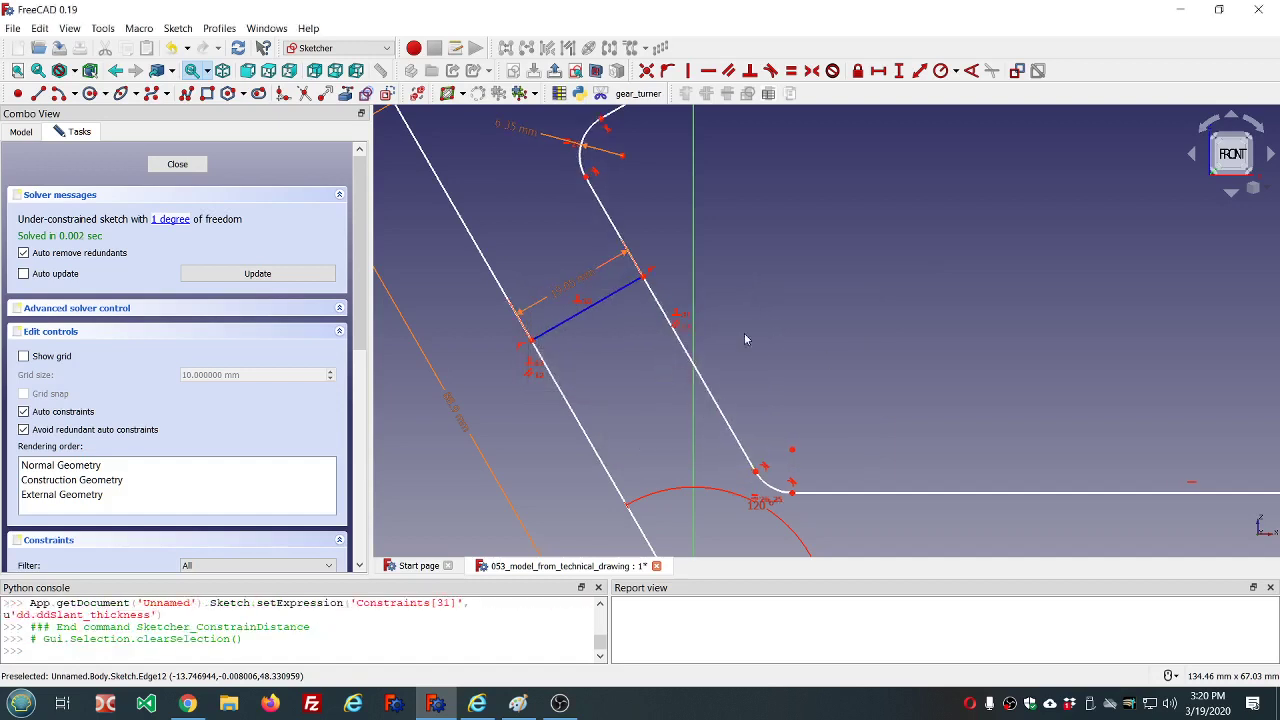
scroll(752, 325, "down", 5)
scroll(752, 340, "down", 4)
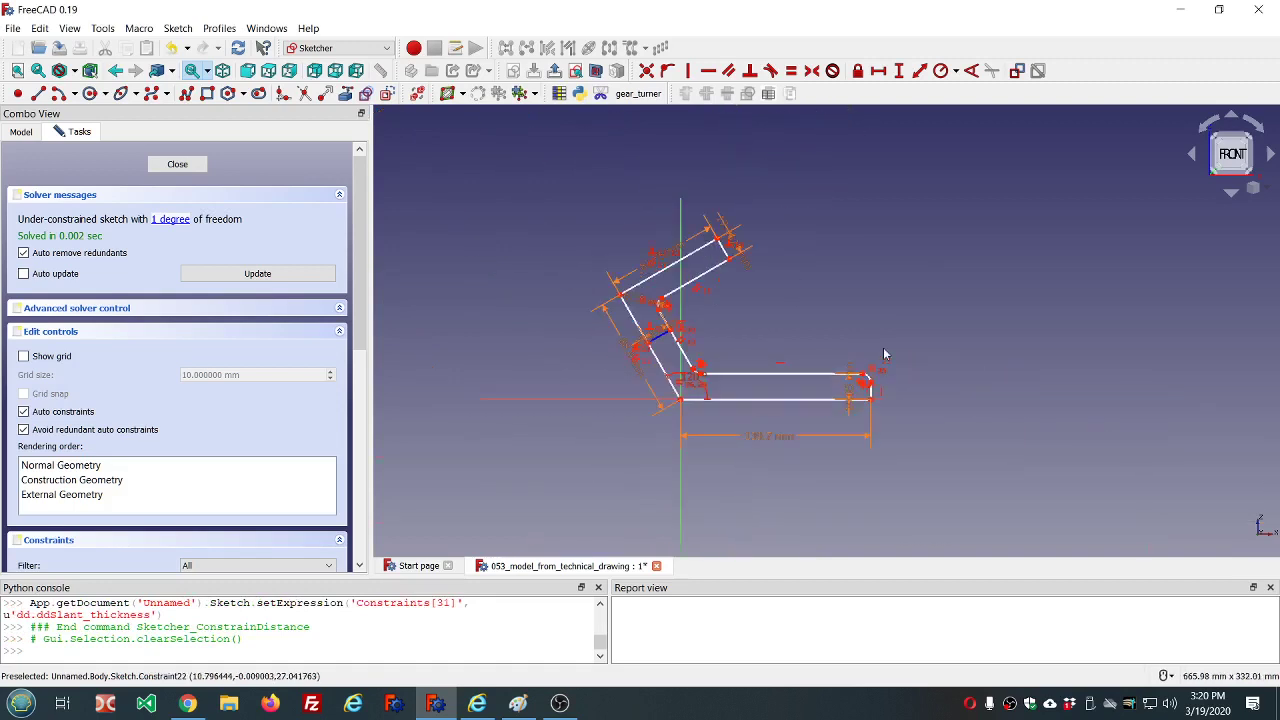
scroll(883, 347, "up", 4)
scroll(617, 330, "up", 4)
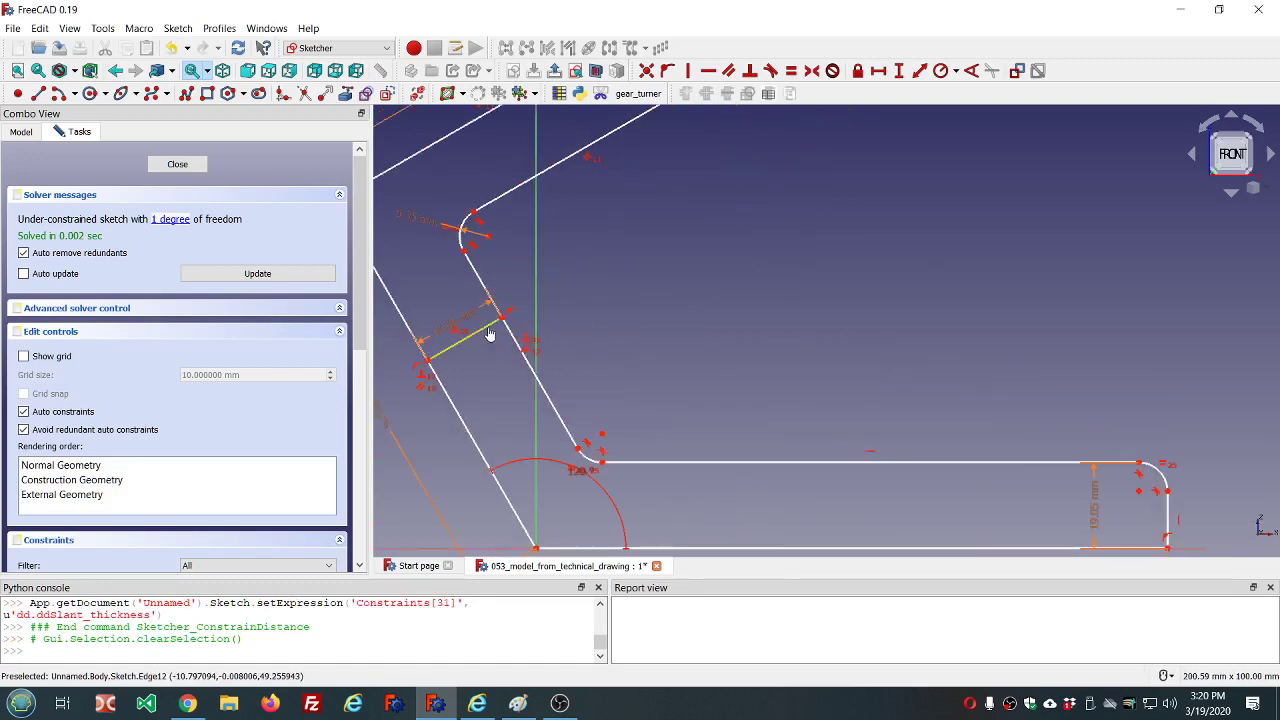
Step: Constrain the construction line's inner endpoint onto the V_Axis with Point on Object
mouse_move(502, 392)
left_mouse_down()
mouse_move(490, 360)
mouse_move(496, 400)
left_mouse_up()
left_click(532, 374)
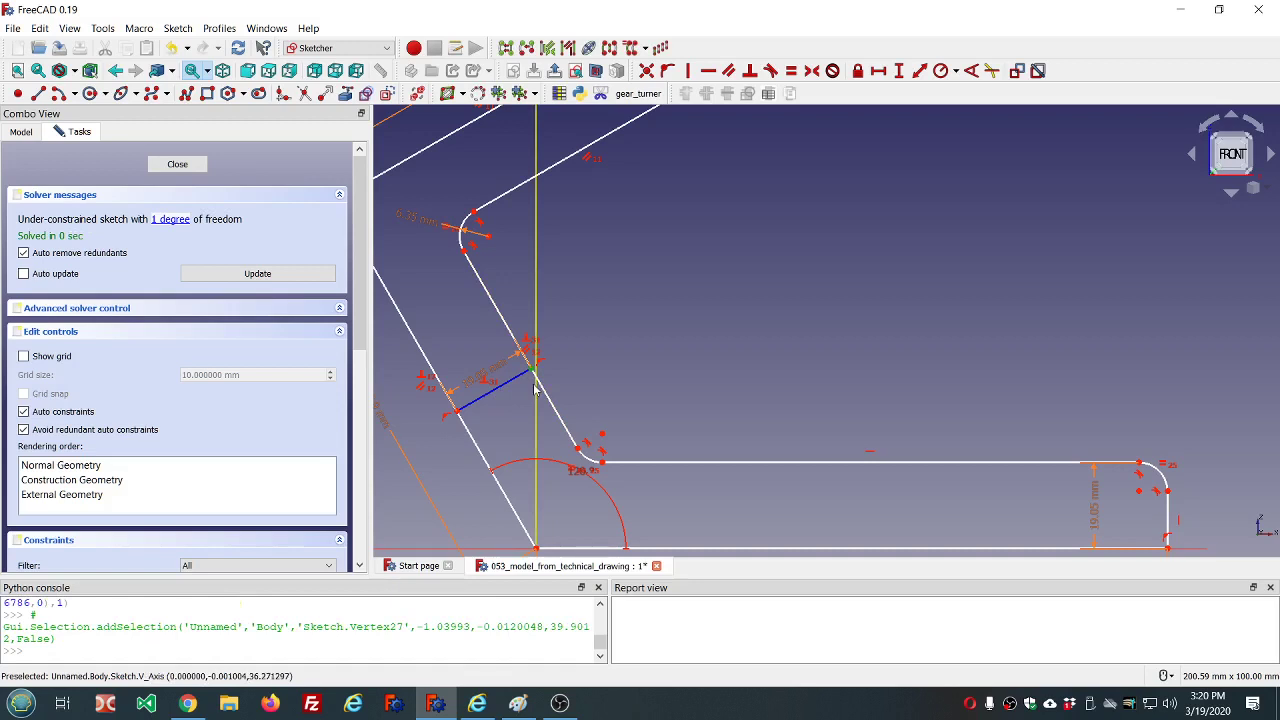
left_click(535, 386)
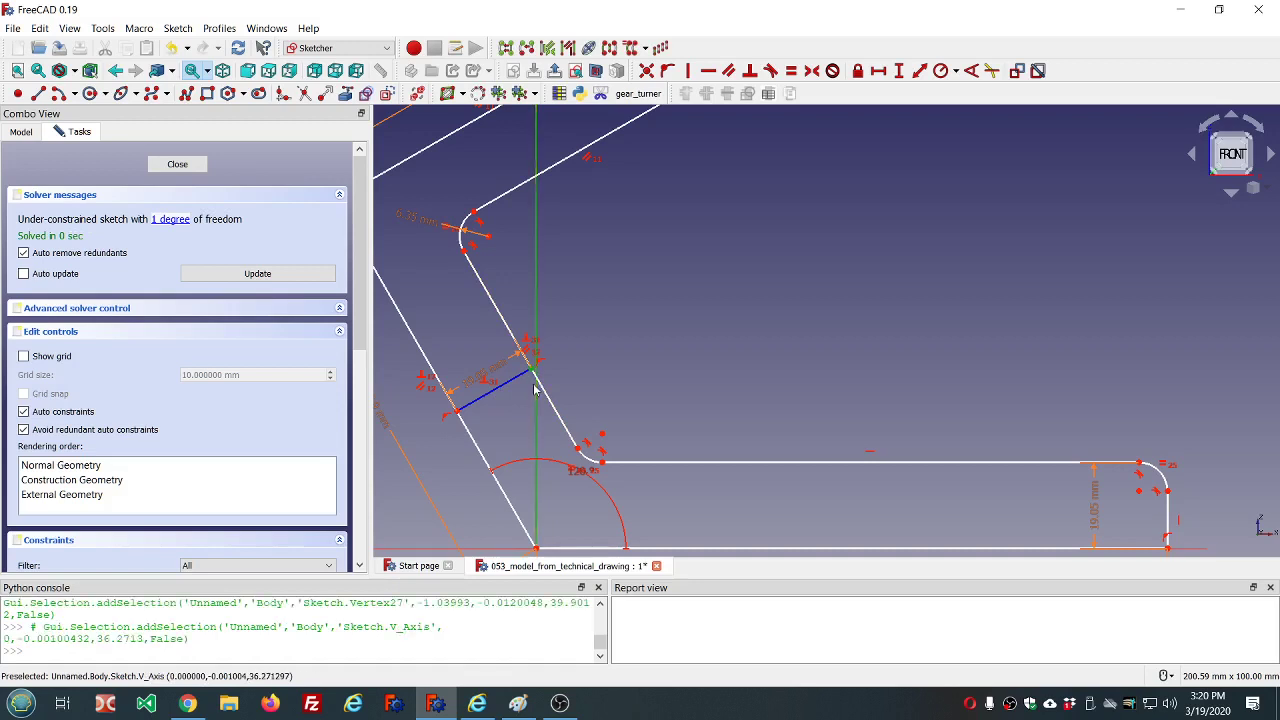
left_click(667, 70)
scroll(704, 228, "down", 4)
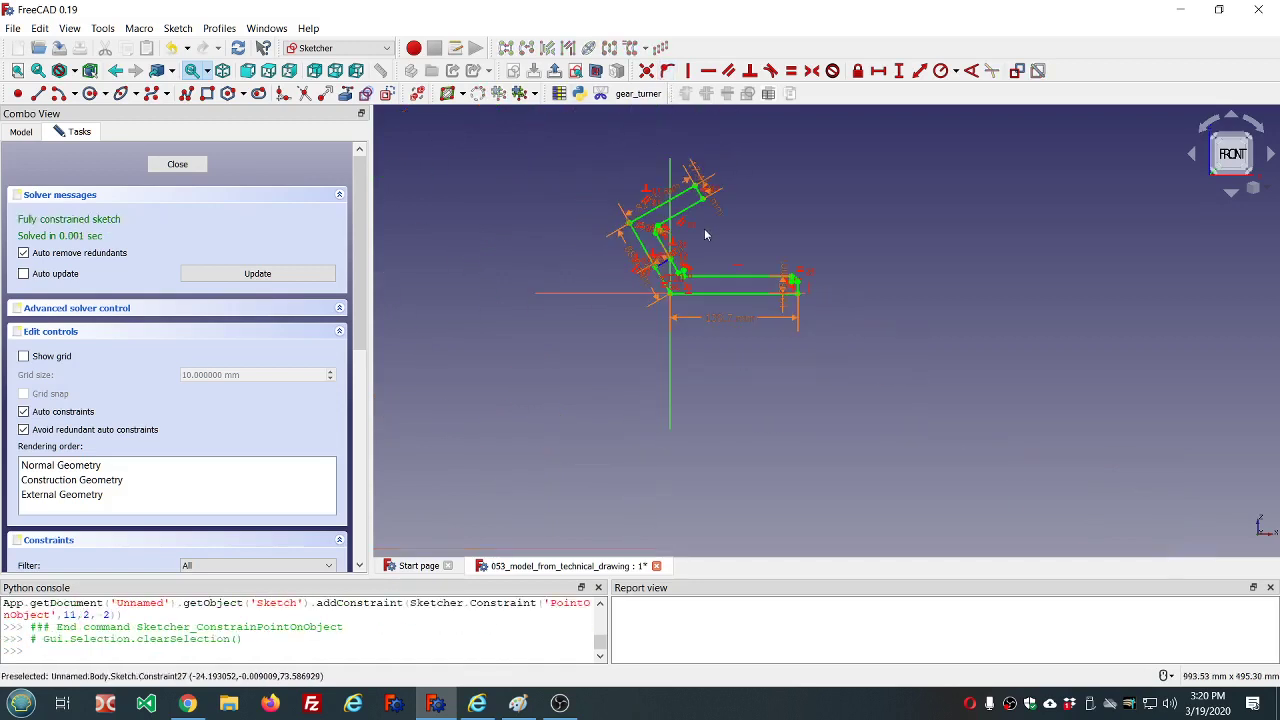
scroll(642, 182, "up", 1)
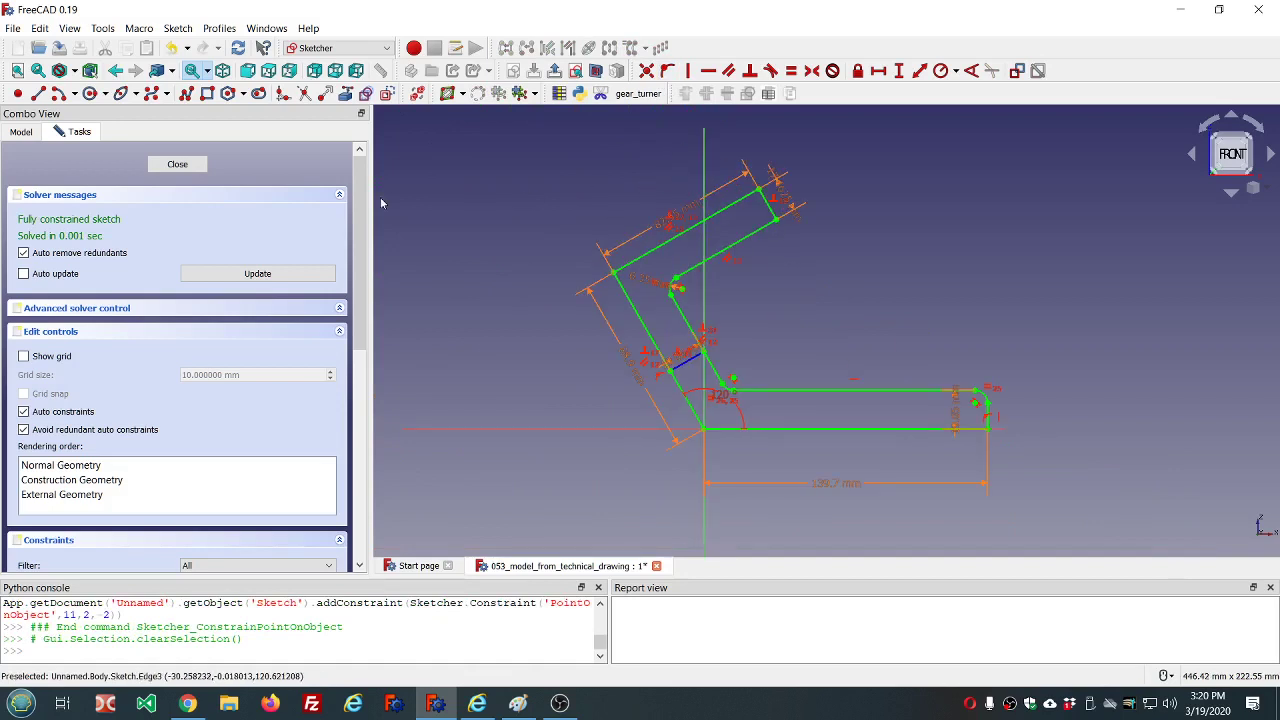
Step: Pad the sketch reversed, with its length driven by dd.ddBase_depth (63.5 mm)
left_click(178, 164)
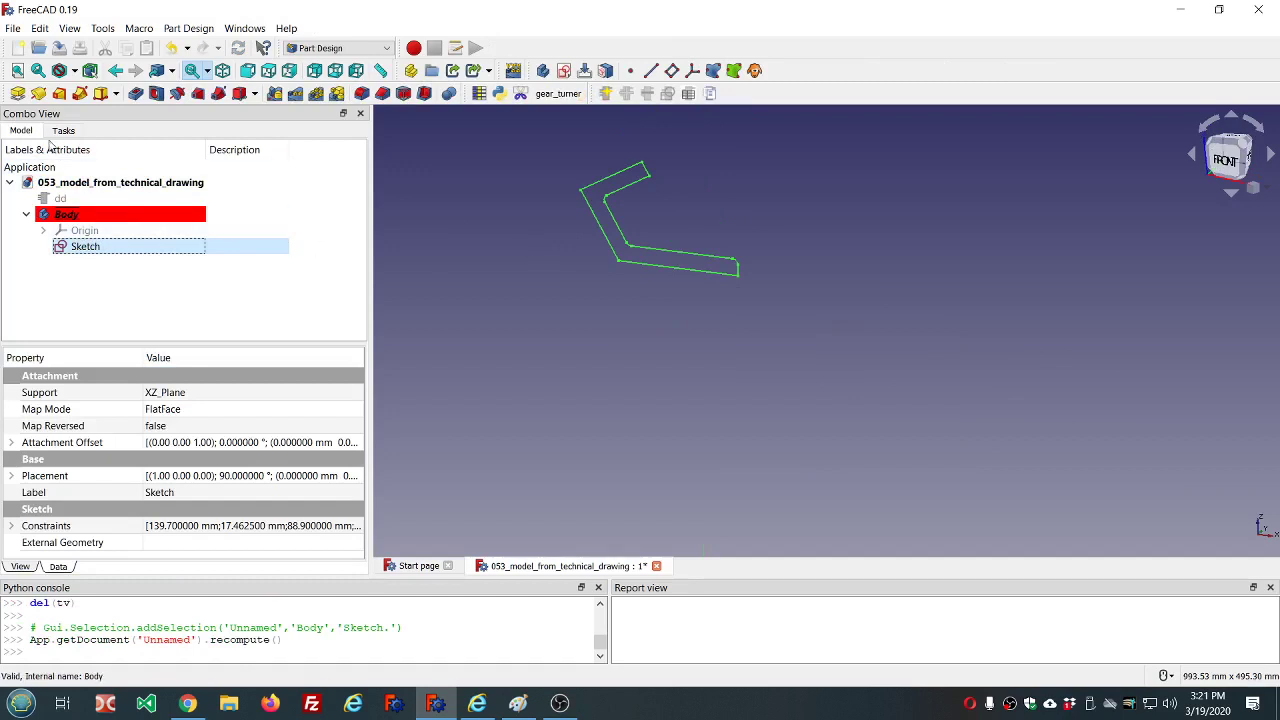
left_click(17, 93)
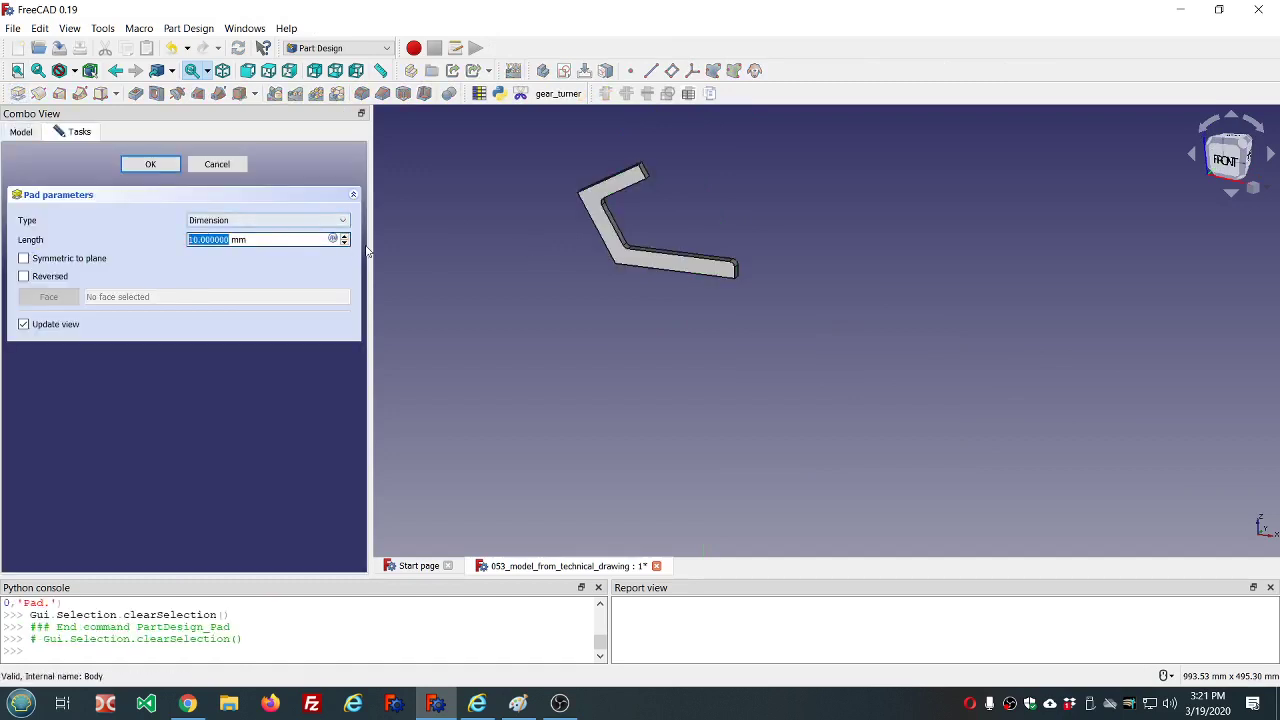
left_click(333, 239)
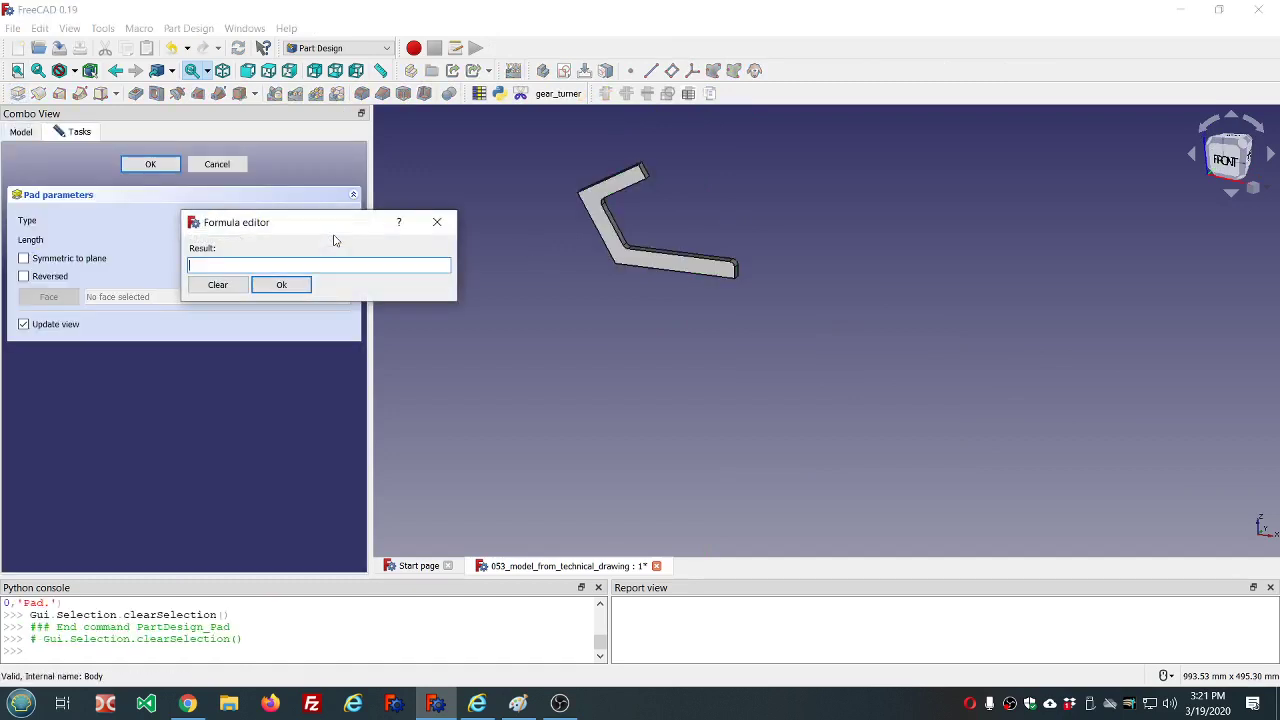
type("dd.dd")
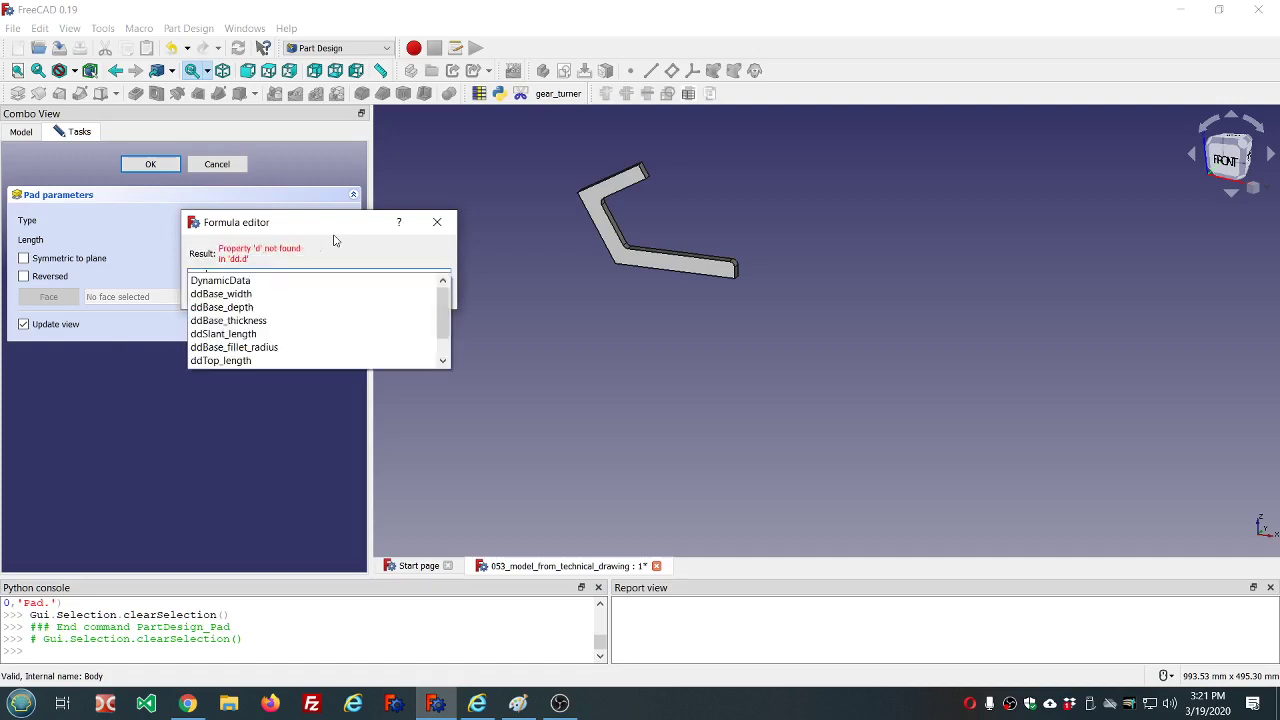
key("Down")
key("Down")
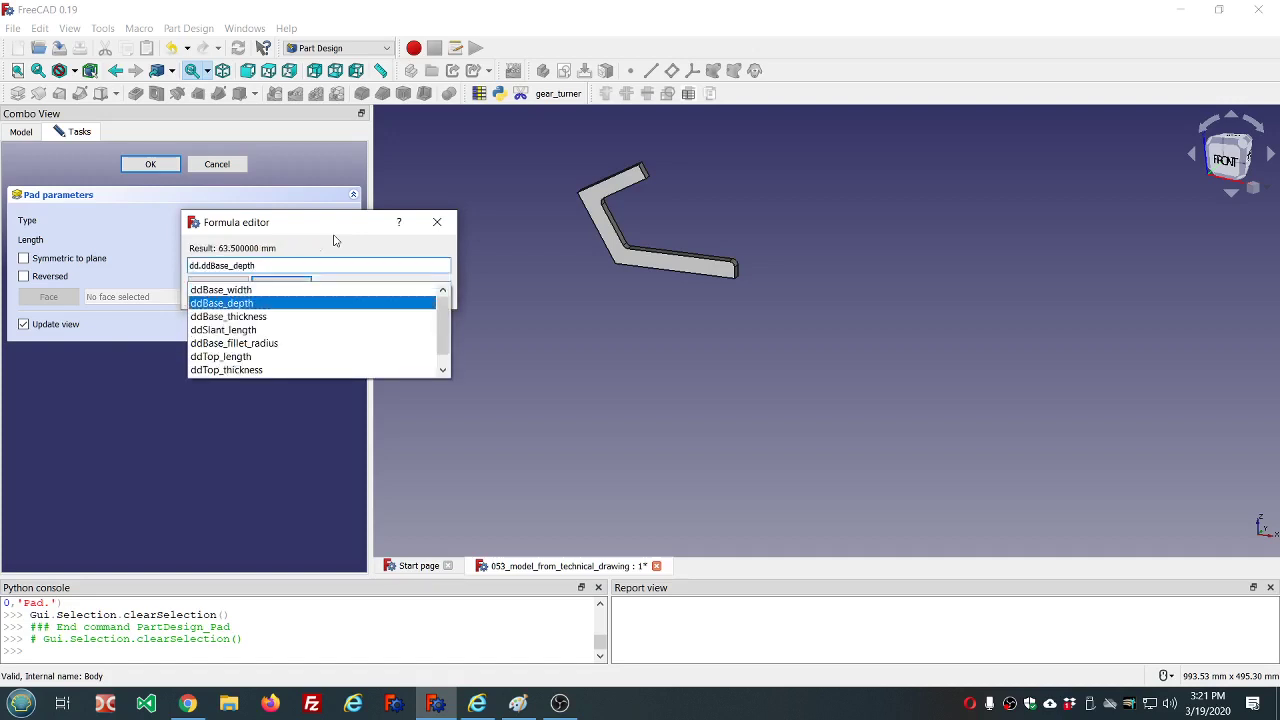
key("Return")
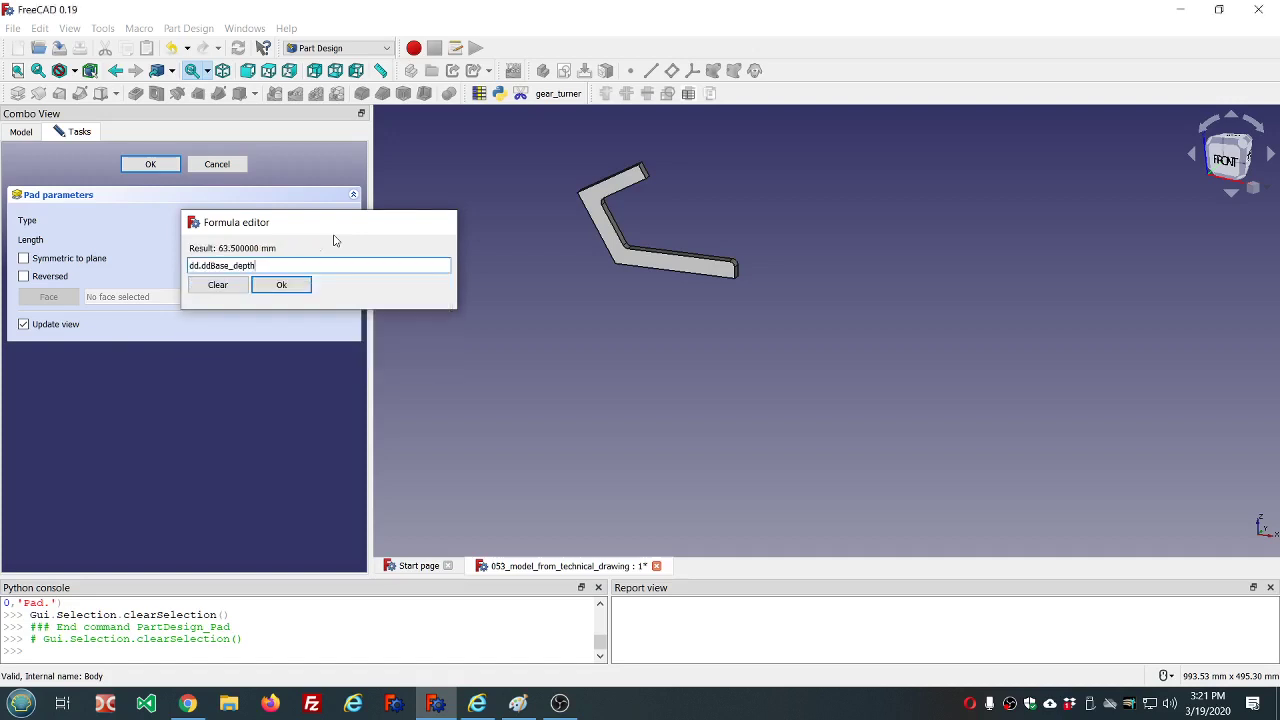
key("Return")
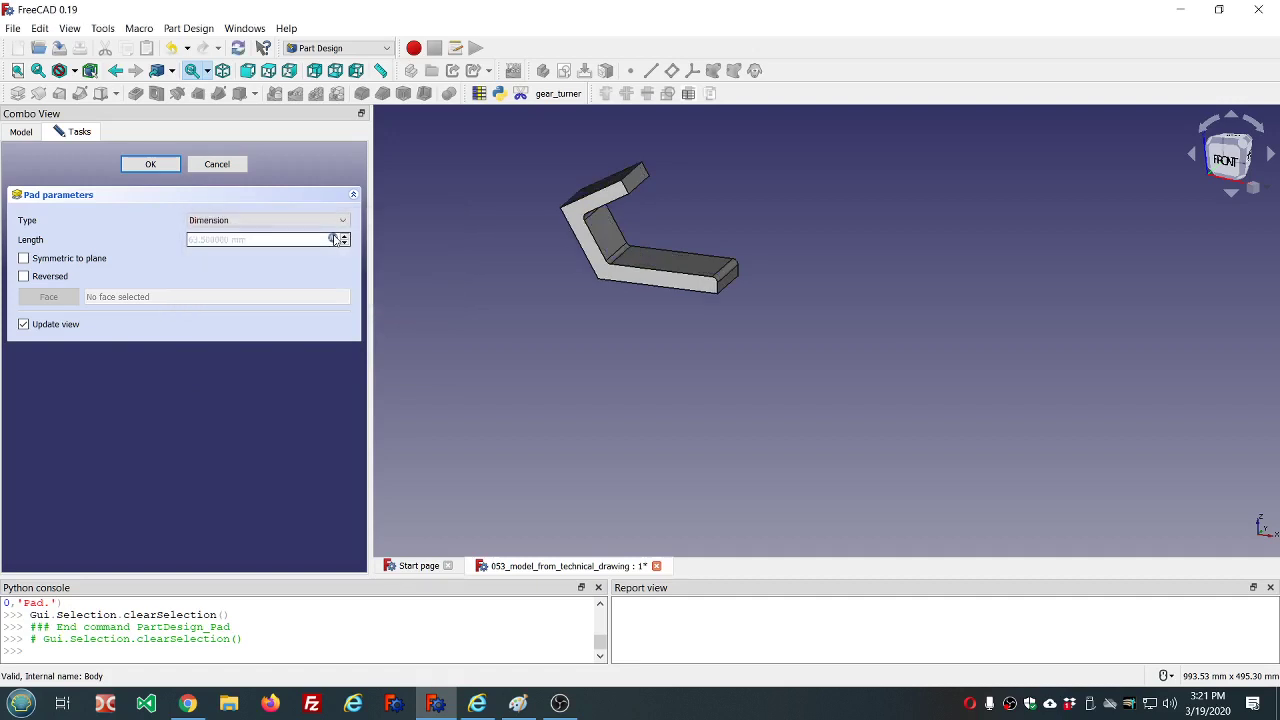
left_click(24, 276)
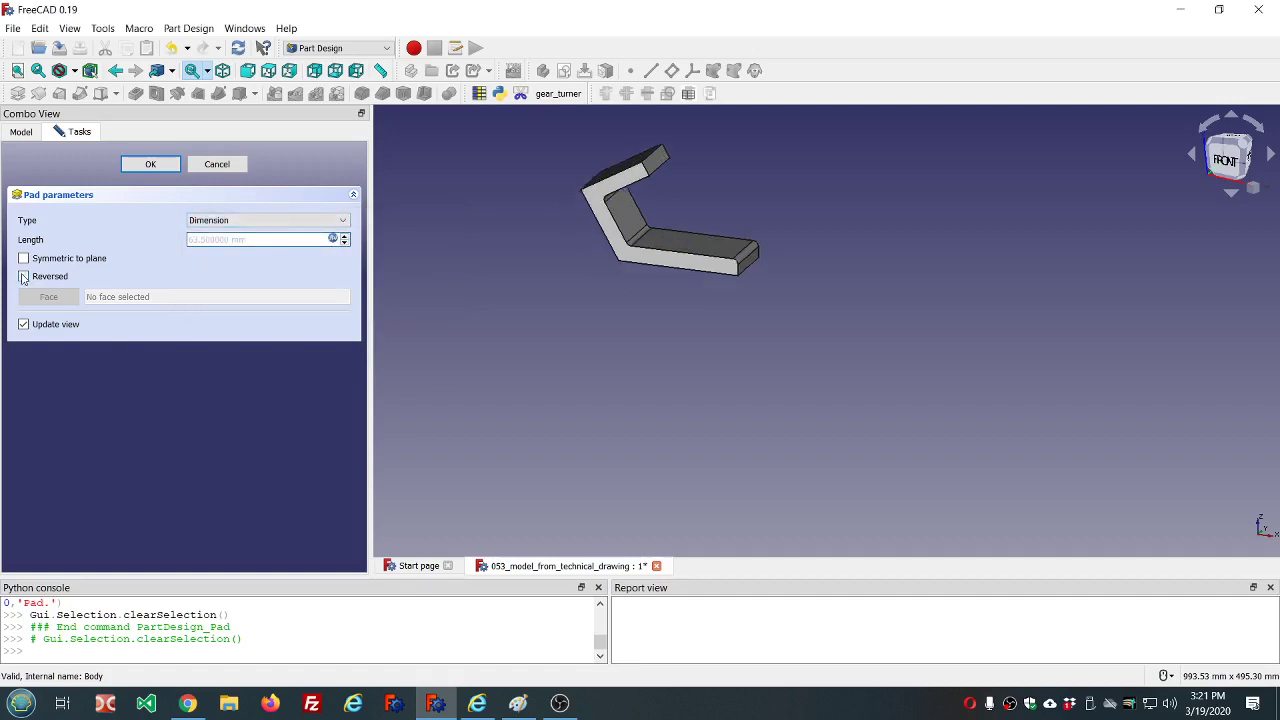
left_click(149, 164)
middle_click_drag(585, 282, 611, 292)
scroll(611, 294, "down", 5)
Step: Save the bracket model and switch to the Front view
scroll(610, 289, "up", 3)
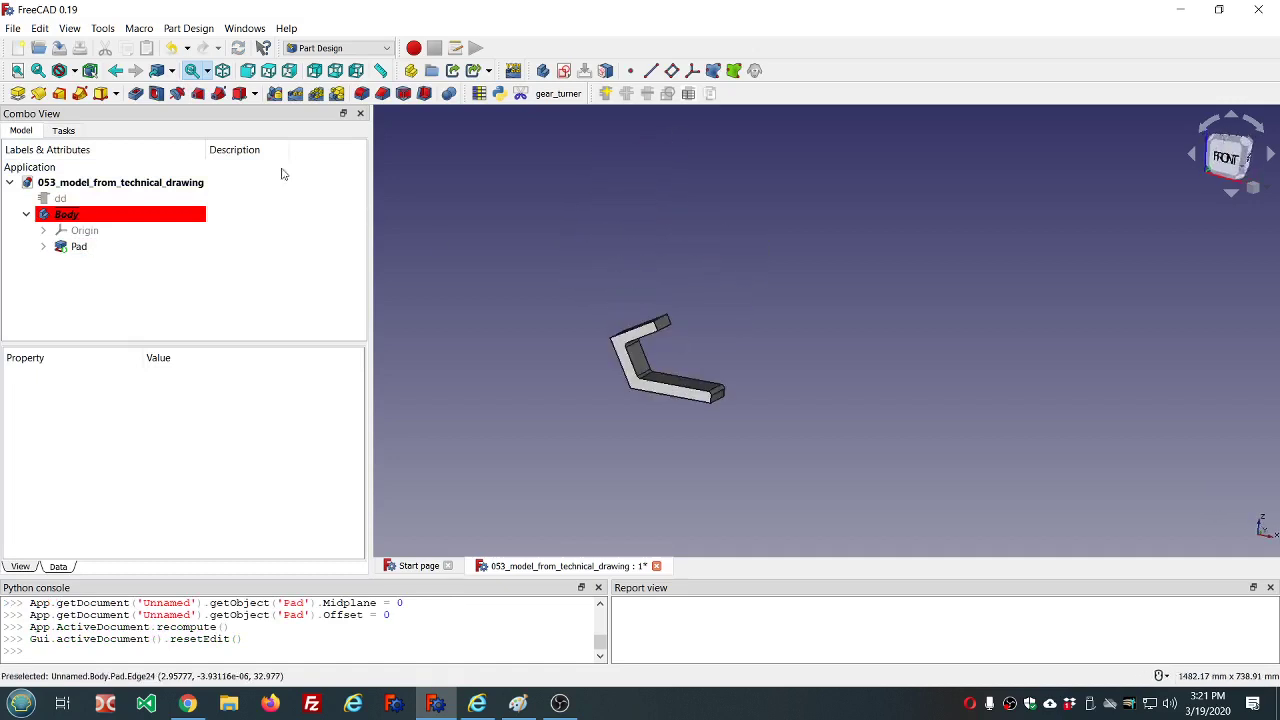
left_click(62, 52)
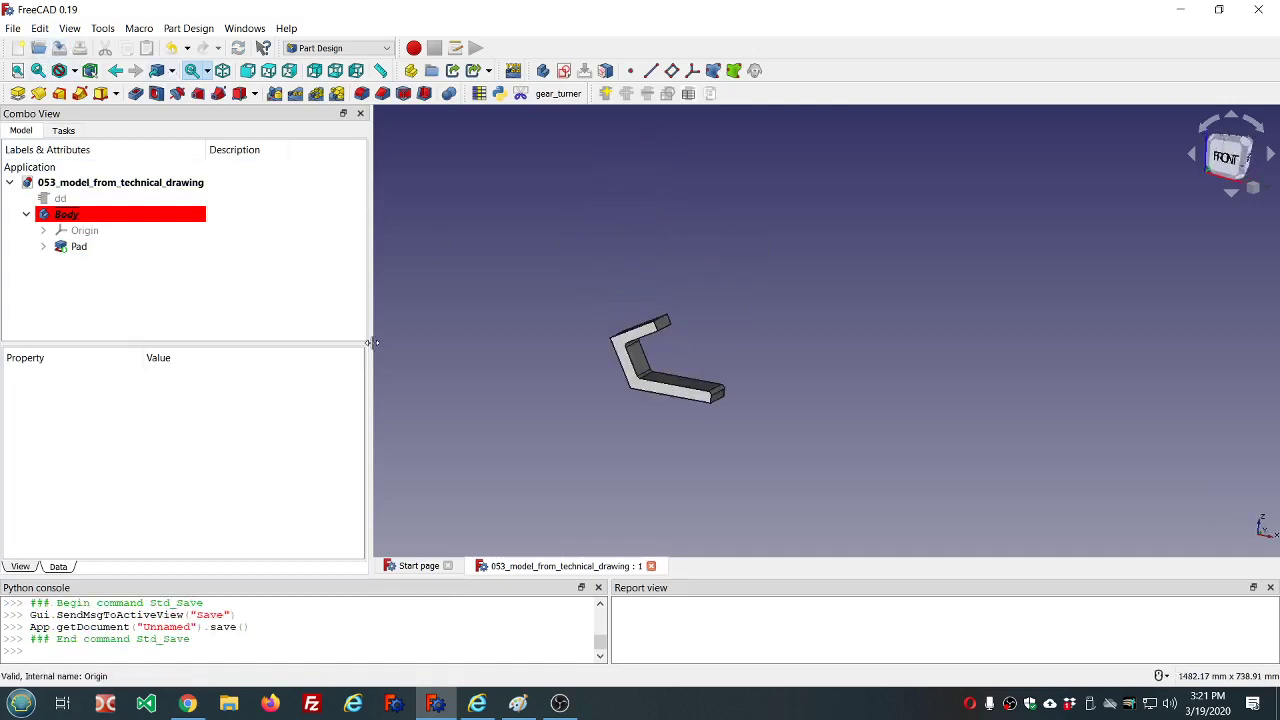
middle_click_drag(537, 417, 700, 355)
scroll(723, 347, "up", 4)
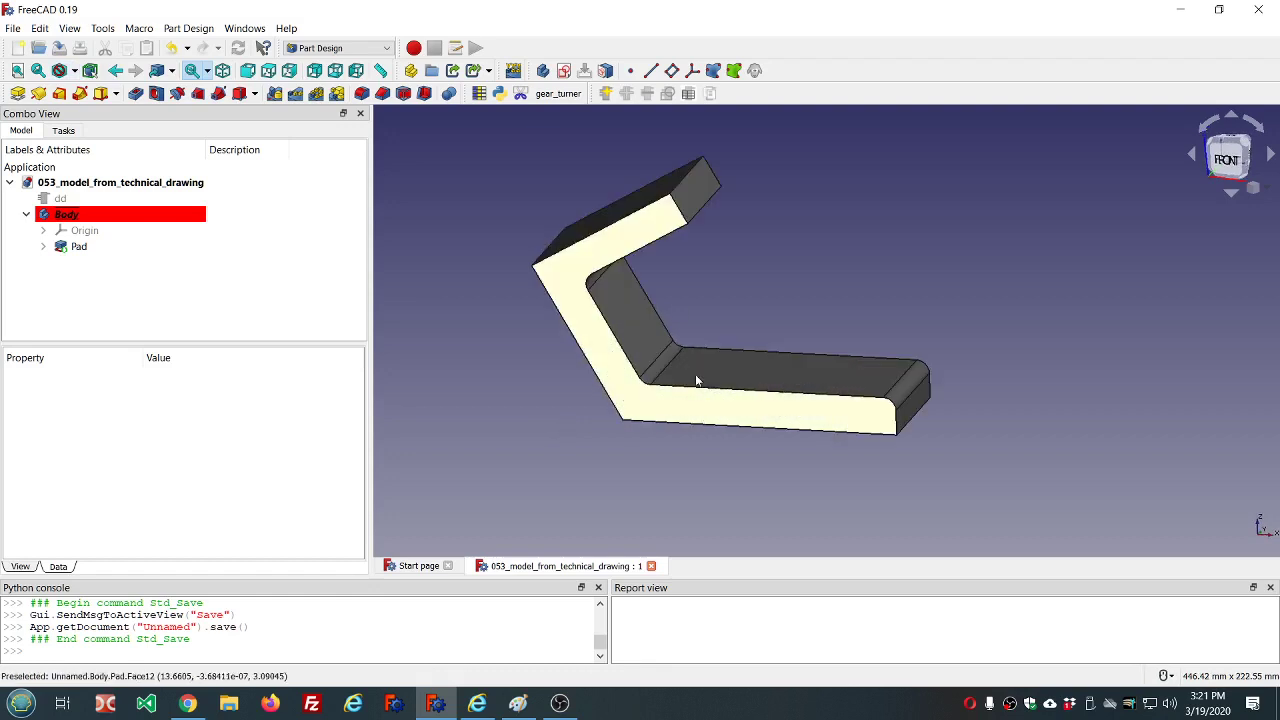
mouse_move(720, 306)
middle_mouse_down()
mouse_move(746, 329)
mouse_move(723, 314)
middle_mouse_up()
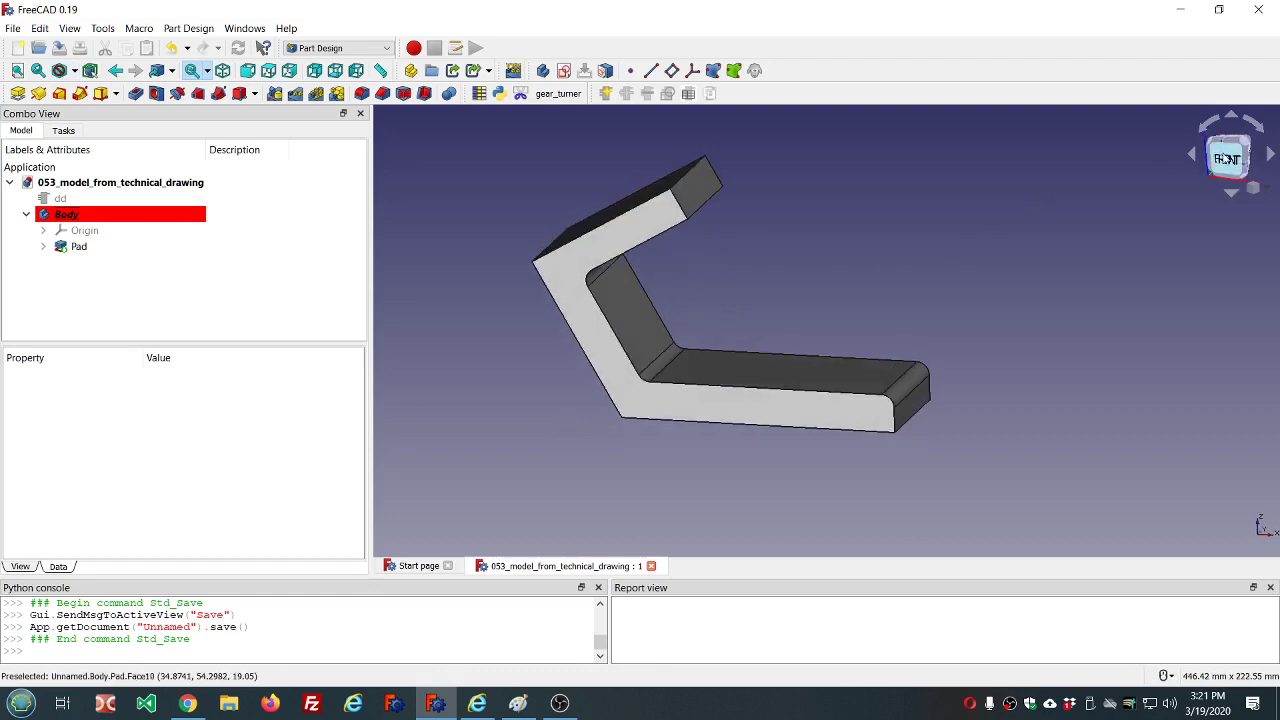
left_click(1225, 158)
Step: Check the Fig_8-41.jpg reference drawing in Paint, then return to FreeCAD
scroll(898, 300, "down", 2)
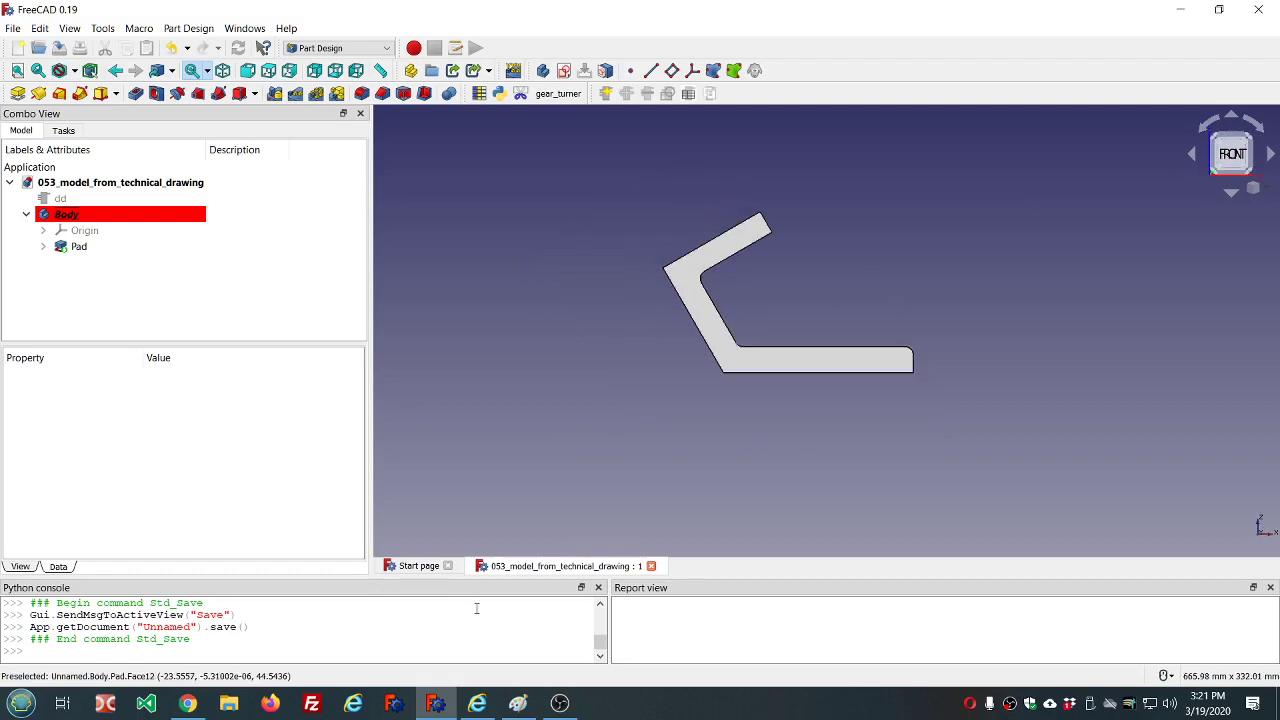
left_click(518, 703)
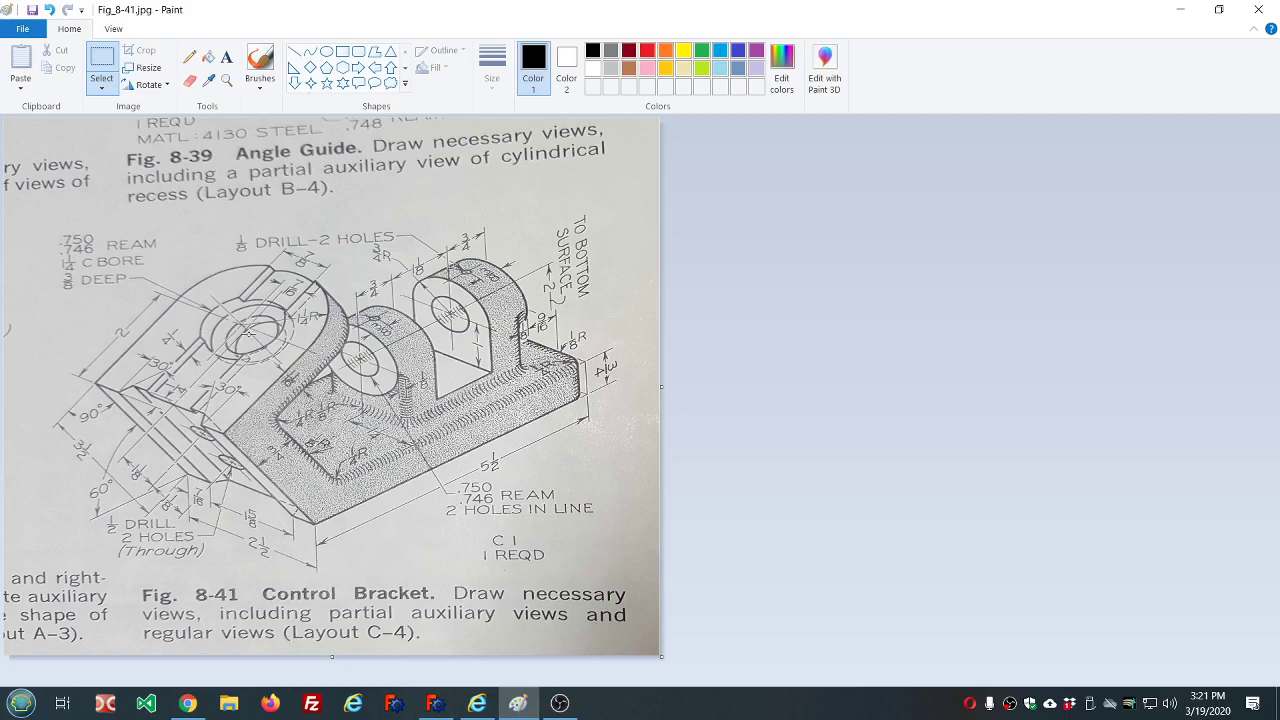
left_click(435, 703)
Step: Select the angled flange's top face and expand the Pad to list its Sketch
middle_click_drag(547, 232, 614, 277)
scroll(627, 218, "up", 4)
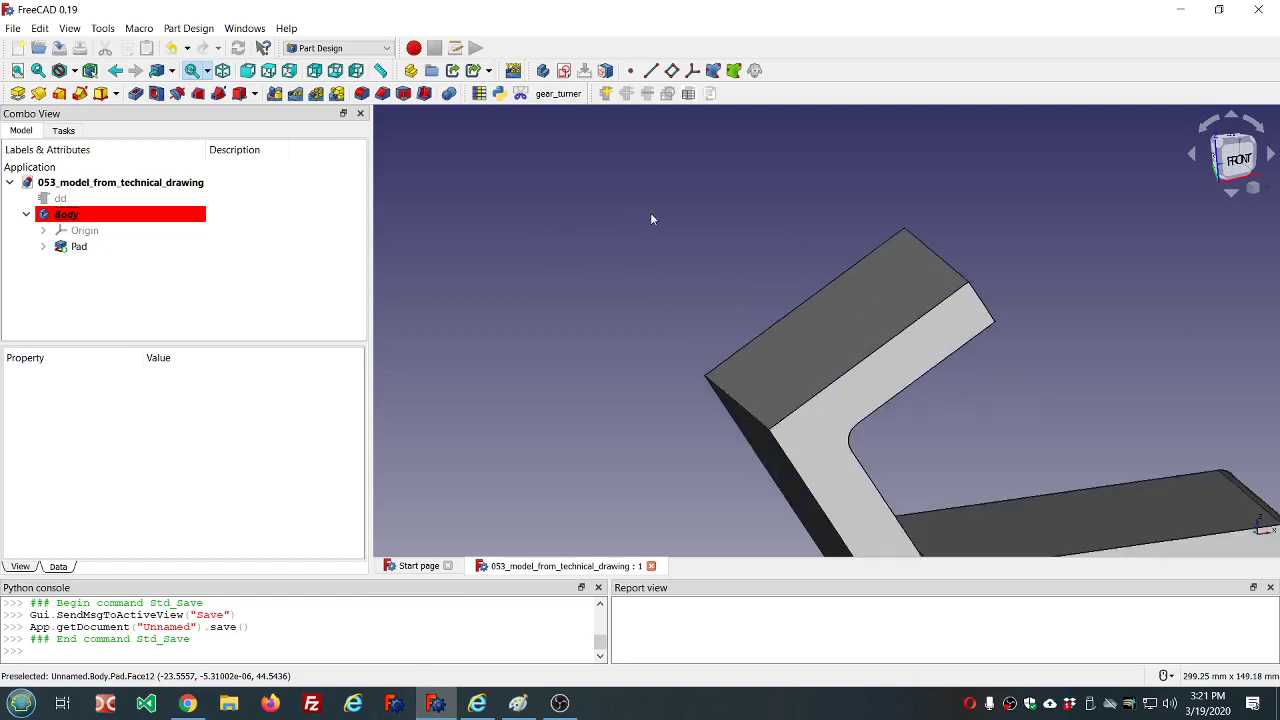
scroll(654, 218, "down", 5)
middle_click_drag(776, 234, 785, 242)
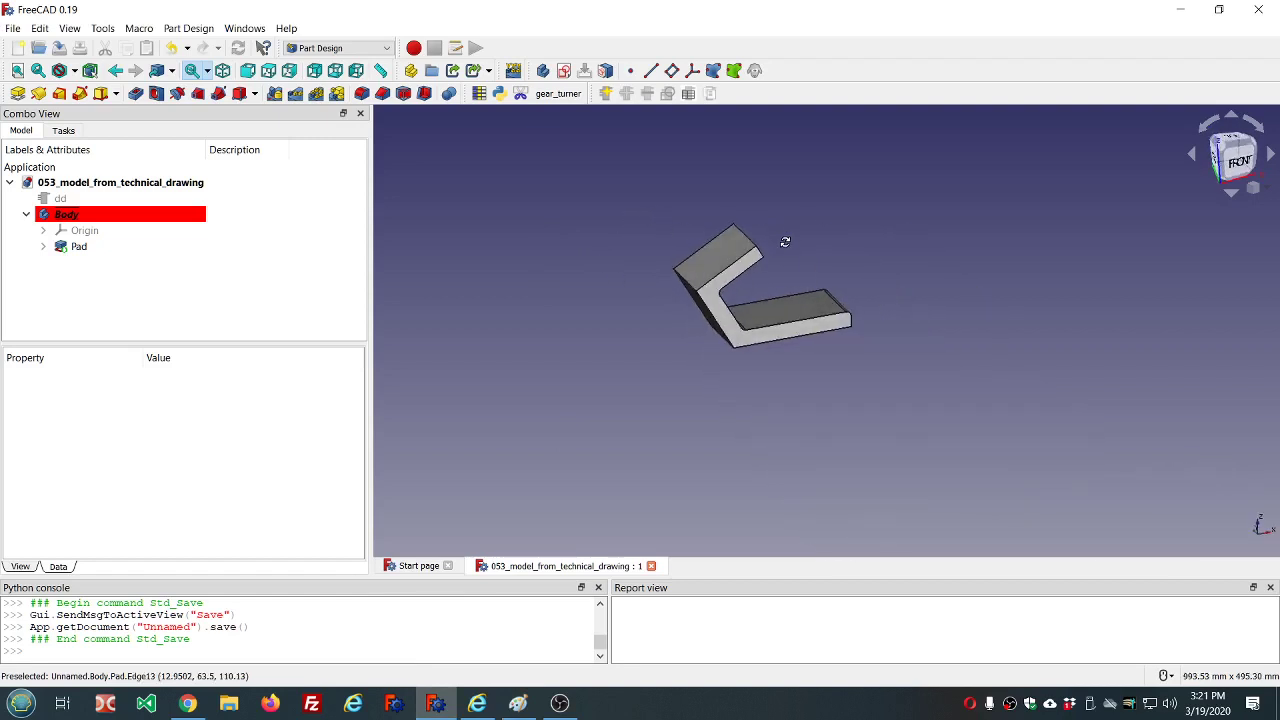
scroll(735, 238, "up", 3)
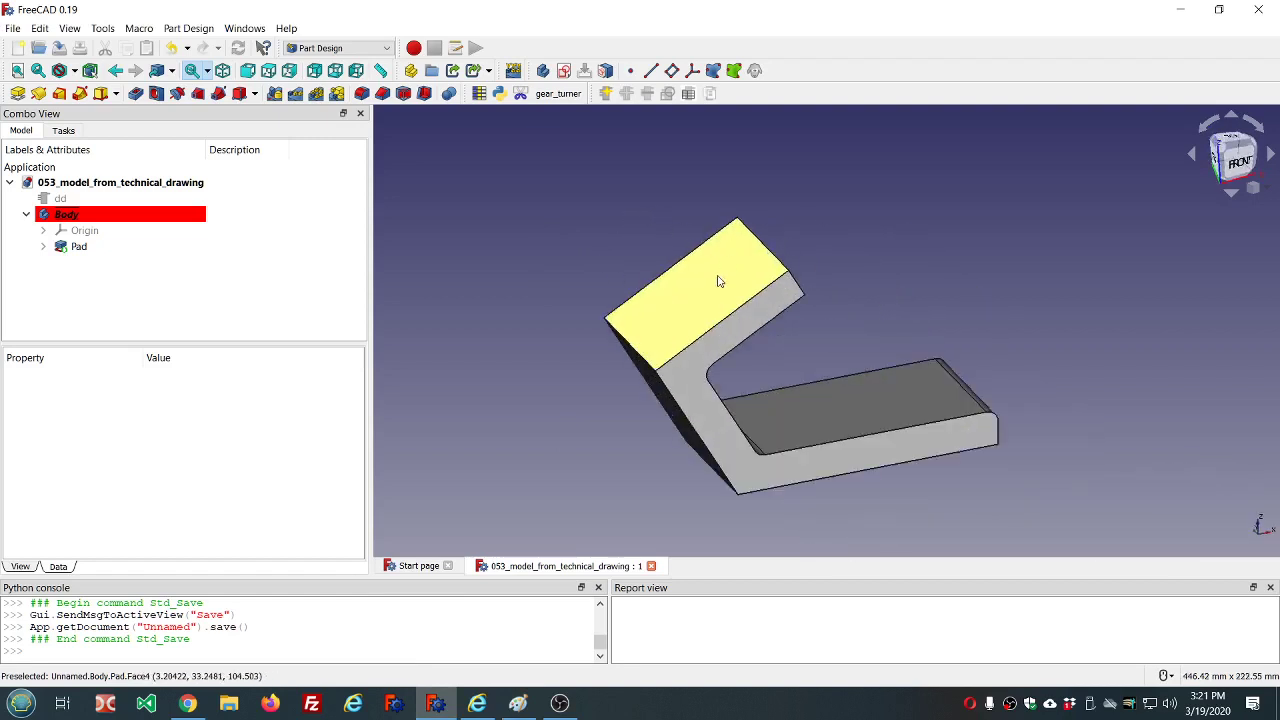
left_click(717, 282)
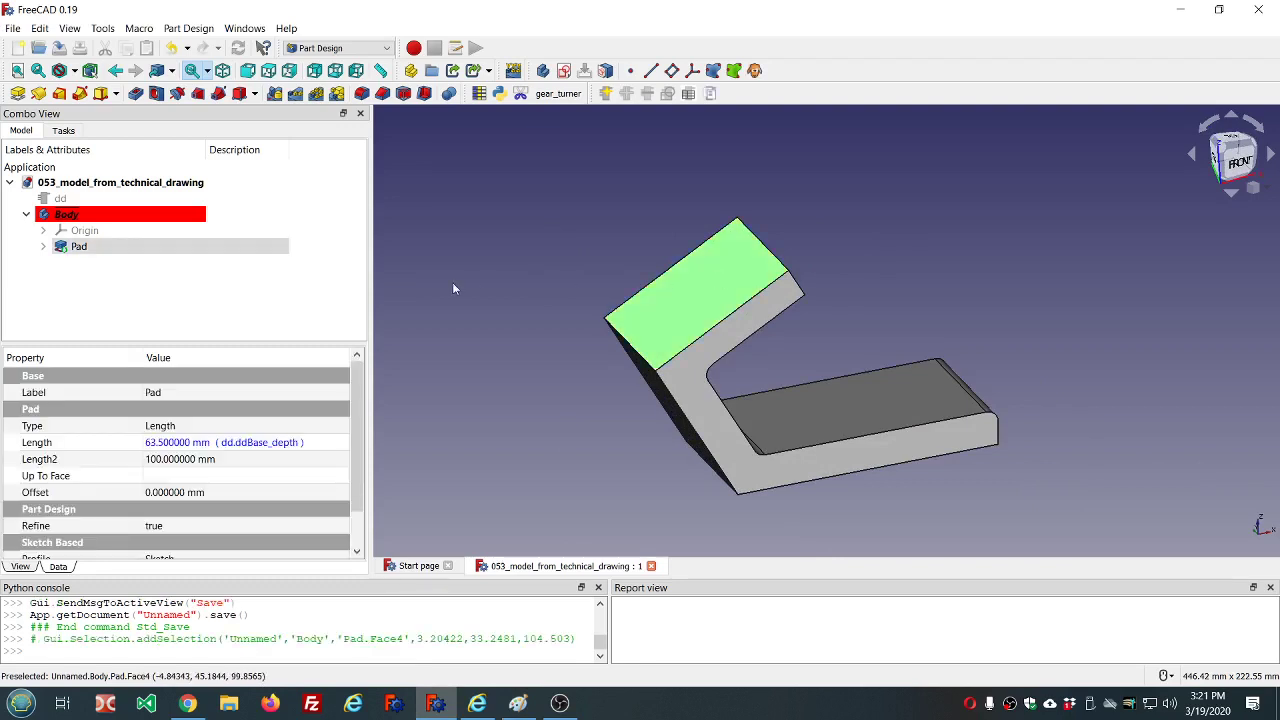
left_click(42, 247)
Step: Show the Sketch and hide the Pad, leaving only the bent outline
left_click(103, 265)
key("space")
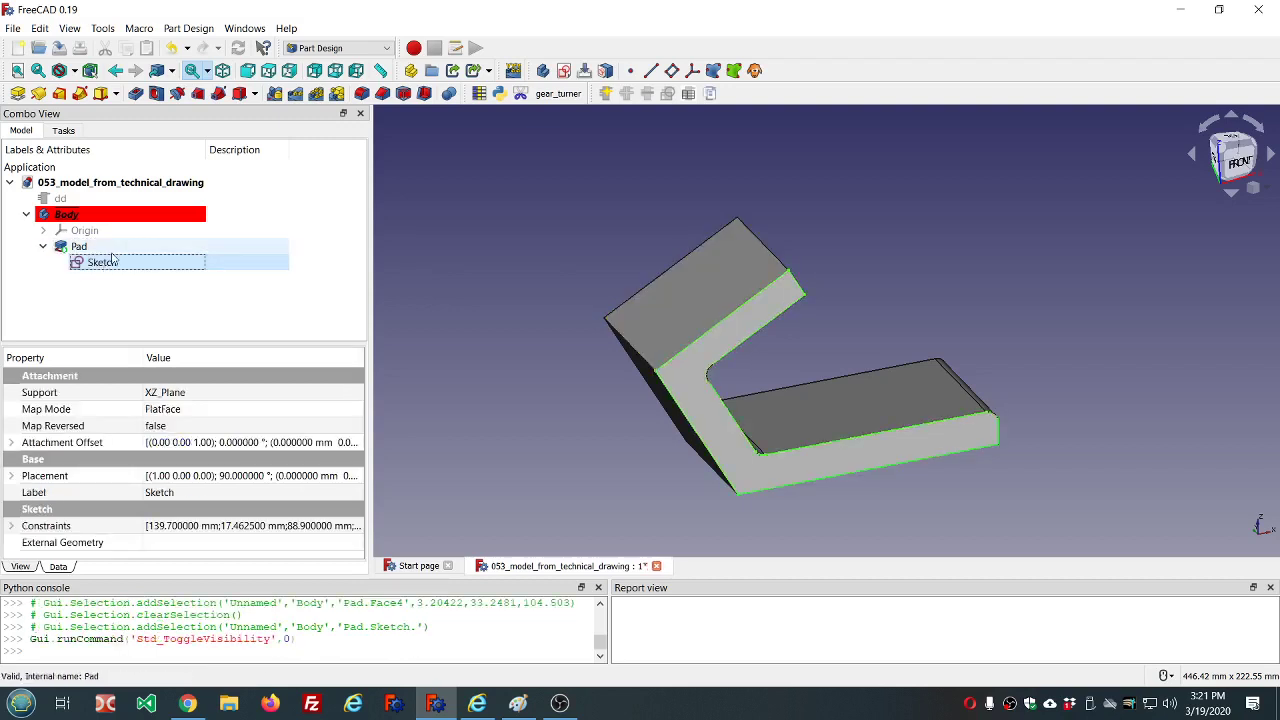
left_click(111, 248)
key("space")
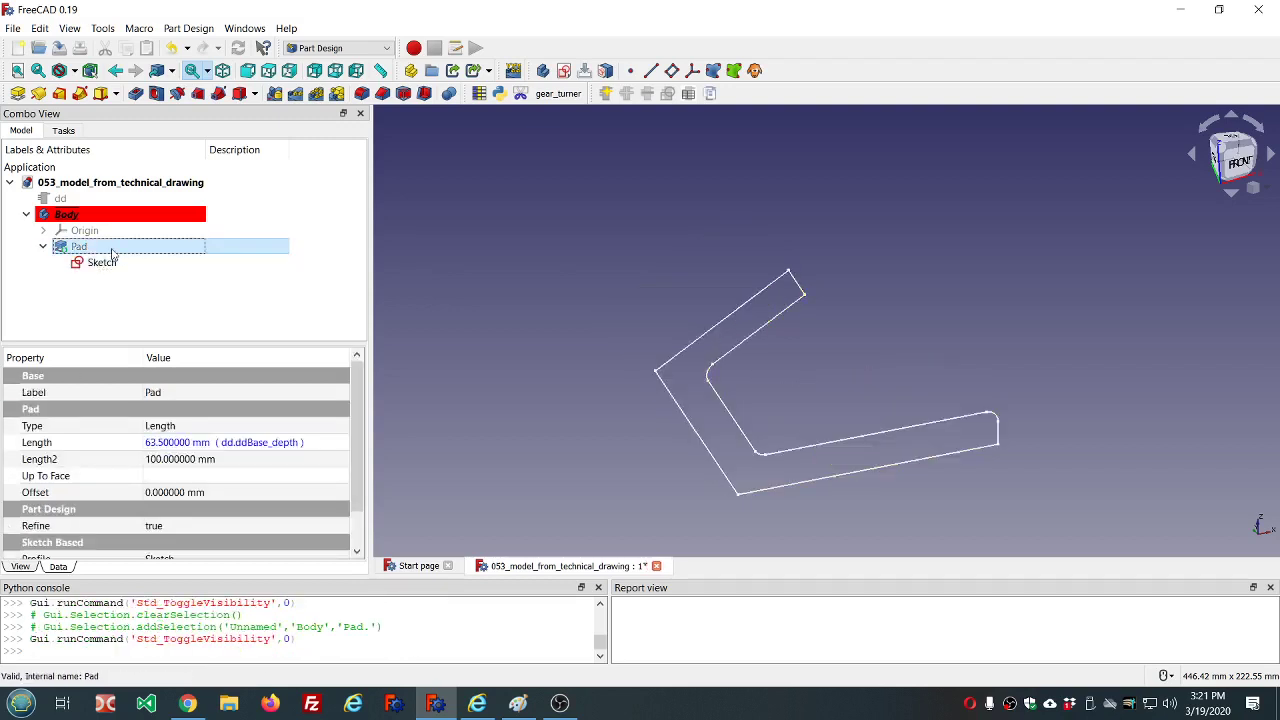
Step: Orbit around the bent sketch outline from several angles, then hide the Sketch
left_click(727, 316)
middle_click_drag(641, 288, 699, 314)
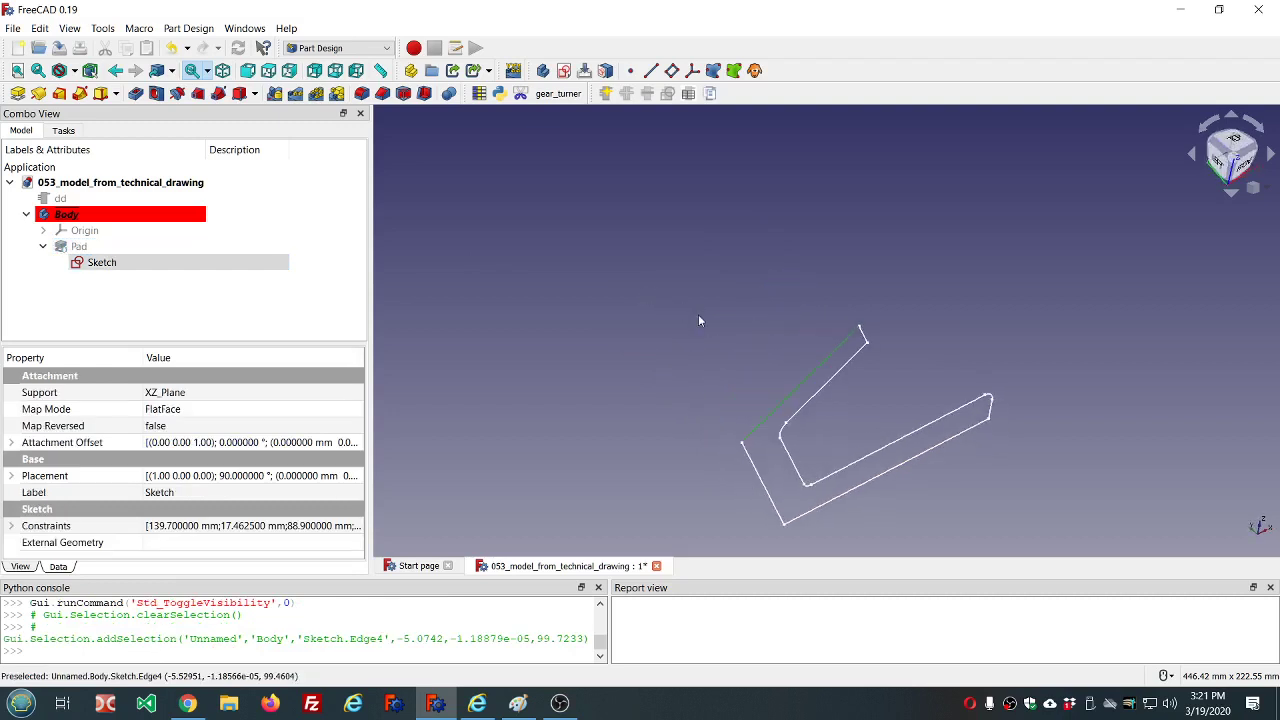
scroll(699, 318, "down", 1)
scroll(710, 316, "up", 3)
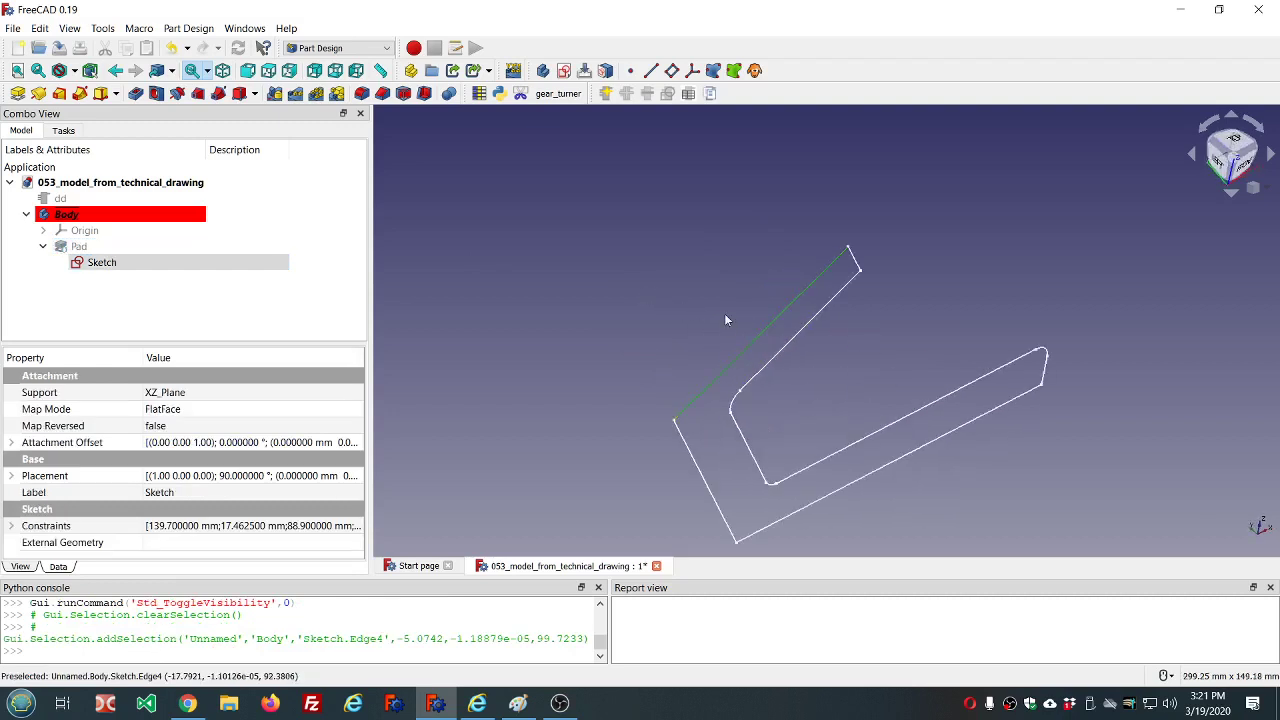
middle_click_drag(726, 316, 719, 294)
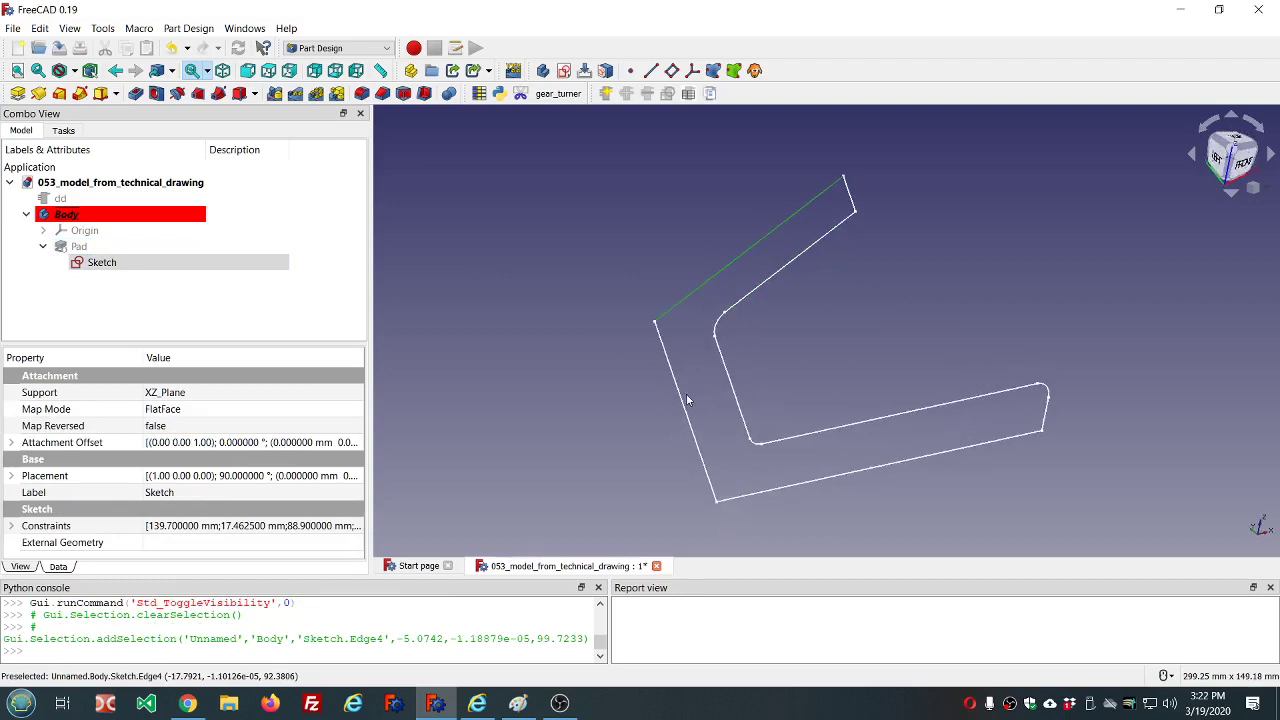
scroll(687, 400, "down", 4)
scroll(709, 404, "up", 4)
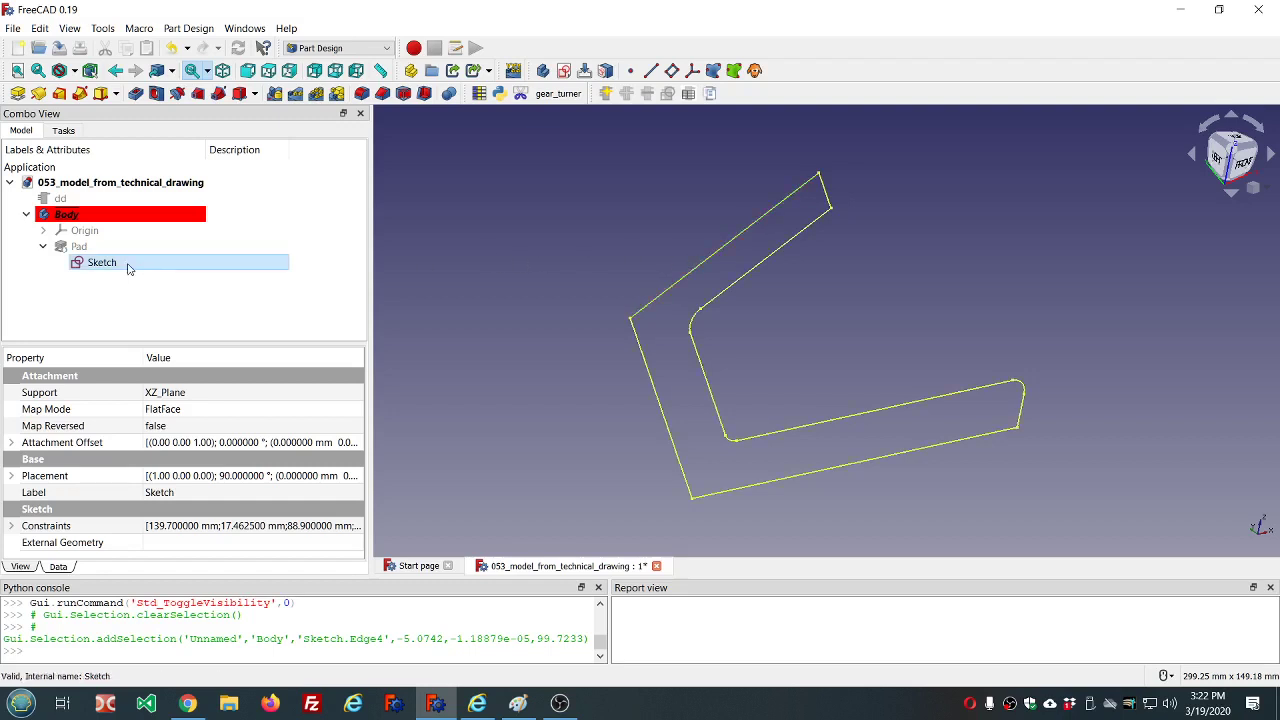
mouse_move(505, 302)
middle_mouse_down()
mouse_move(520, 274)
mouse_move(514, 294)
middle_mouse_up()
middle_click_drag(769, 288, 742, 280)
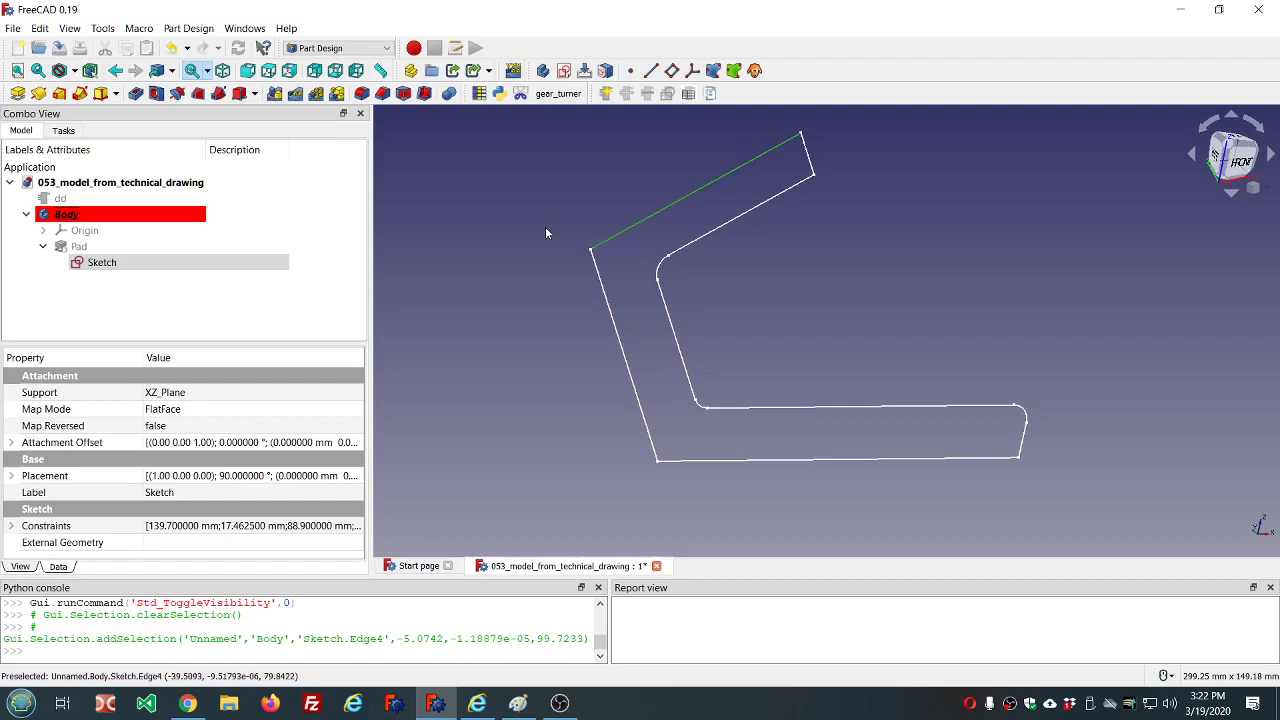
middle_click_drag(545, 226, 565, 247)
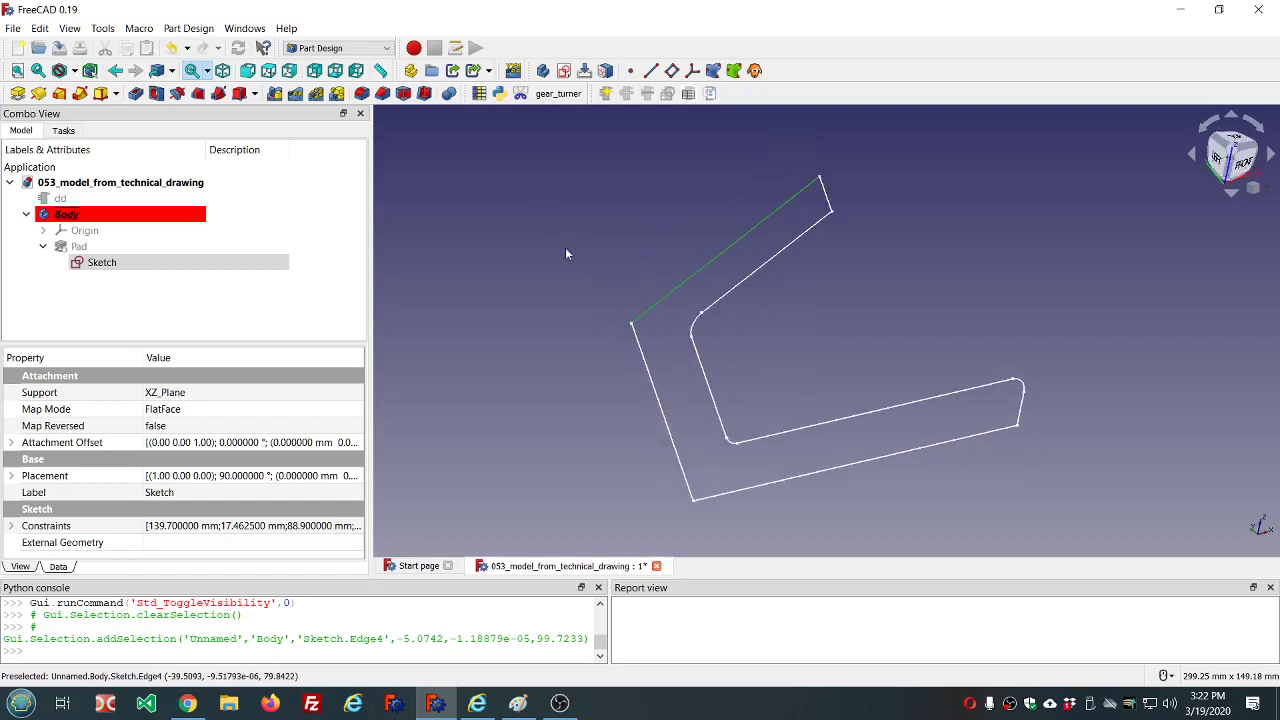
key("space")
Step: Show the Pad again and create a datum plane on the angled flange's top face
left_click(87, 247)
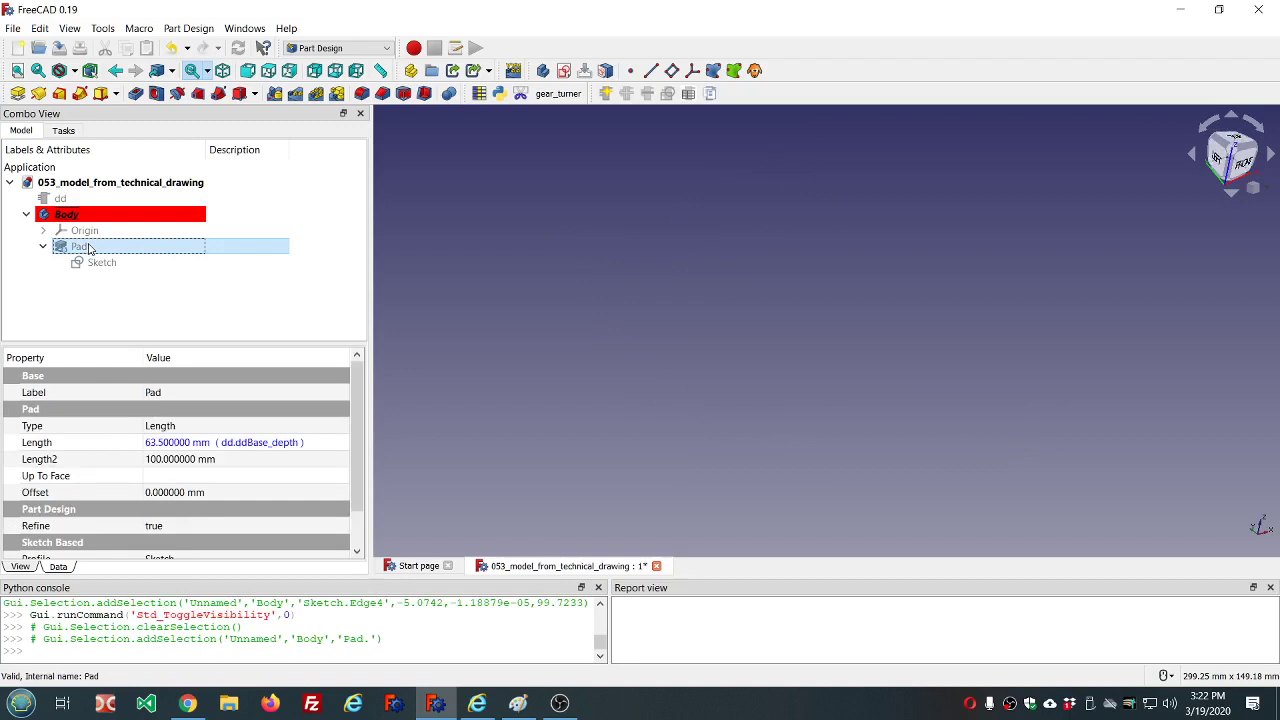
key("space")
scroll(398, 226, "down", 3)
scroll(550, 170, "down", 3)
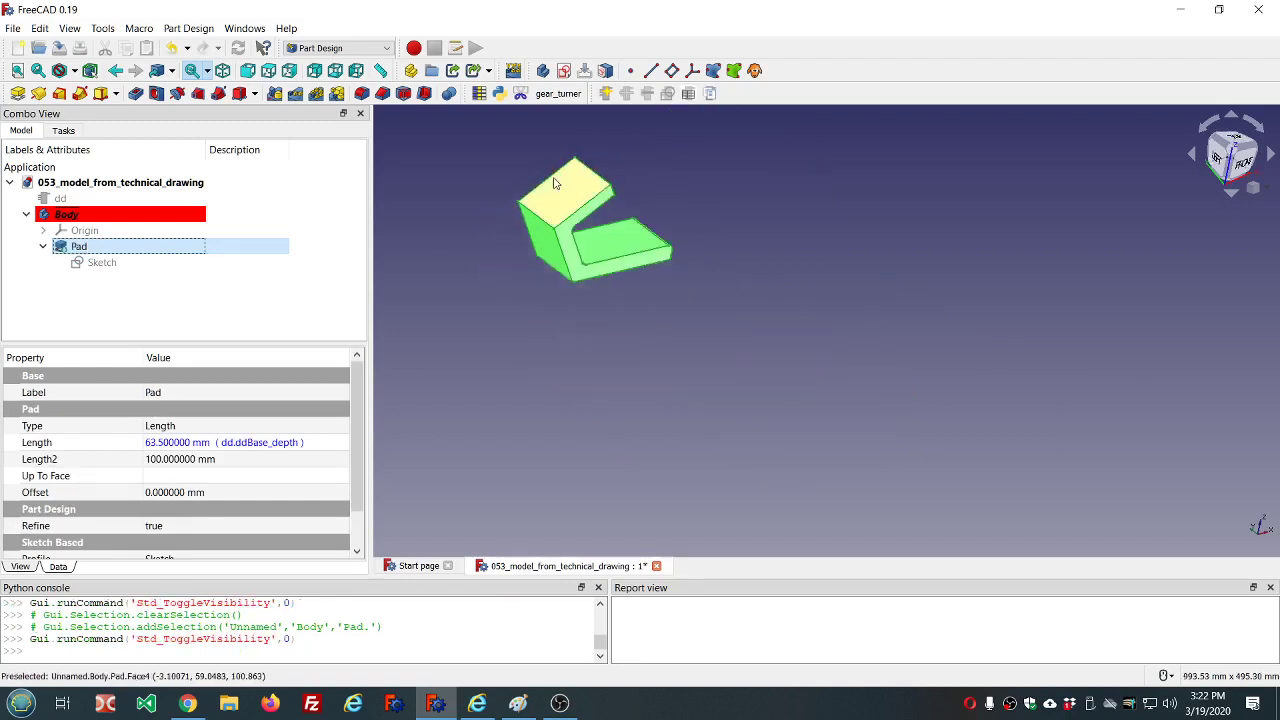
scroll(516, 138, "up", 4)
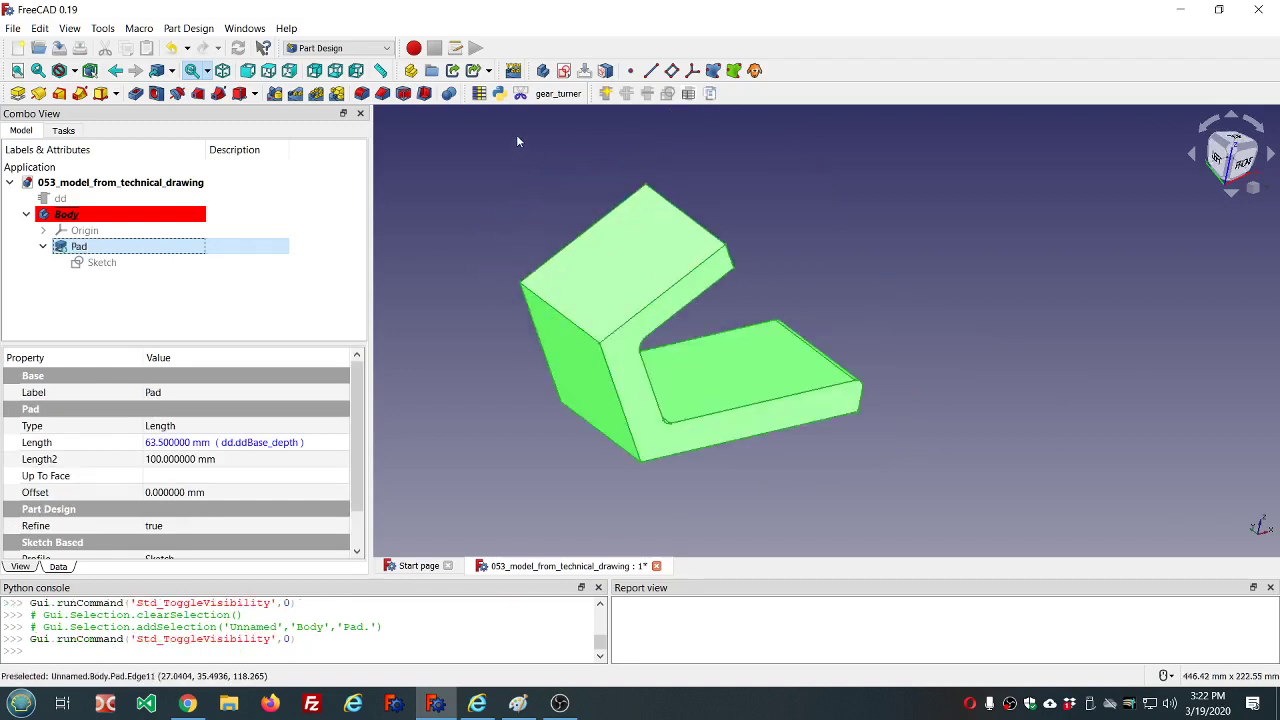
left_click(726, 164)
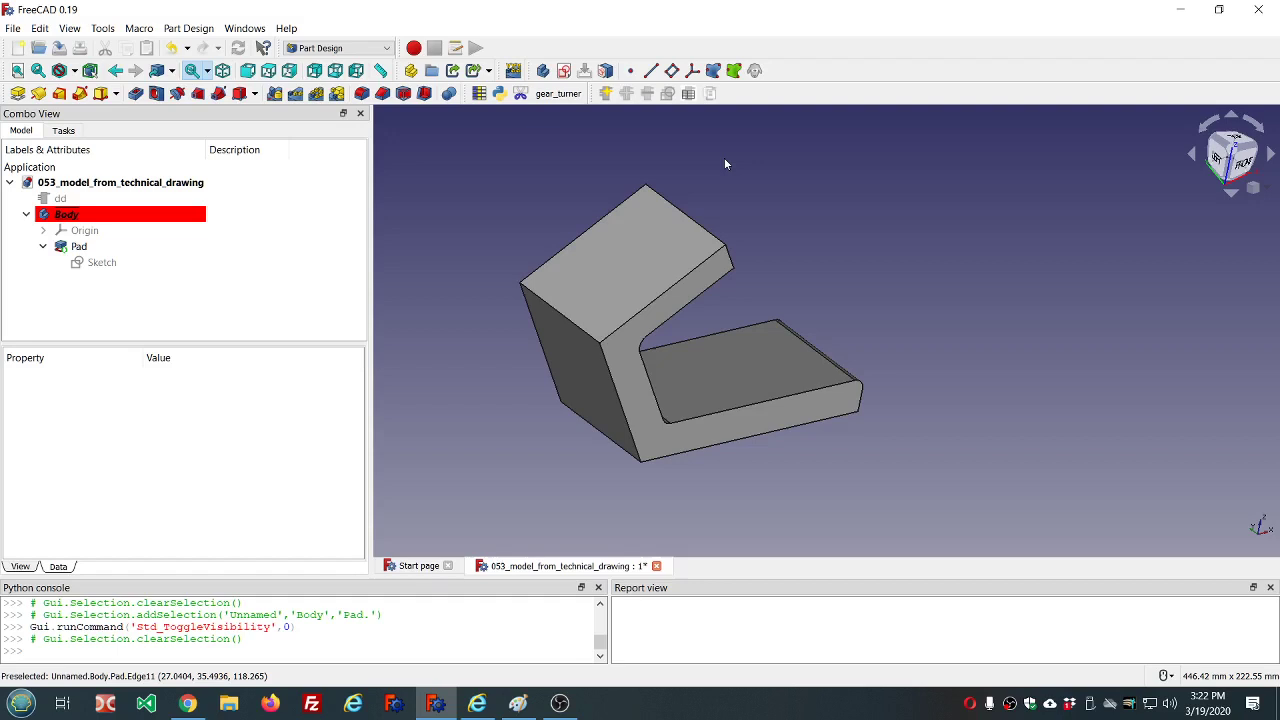
left_click(631, 240)
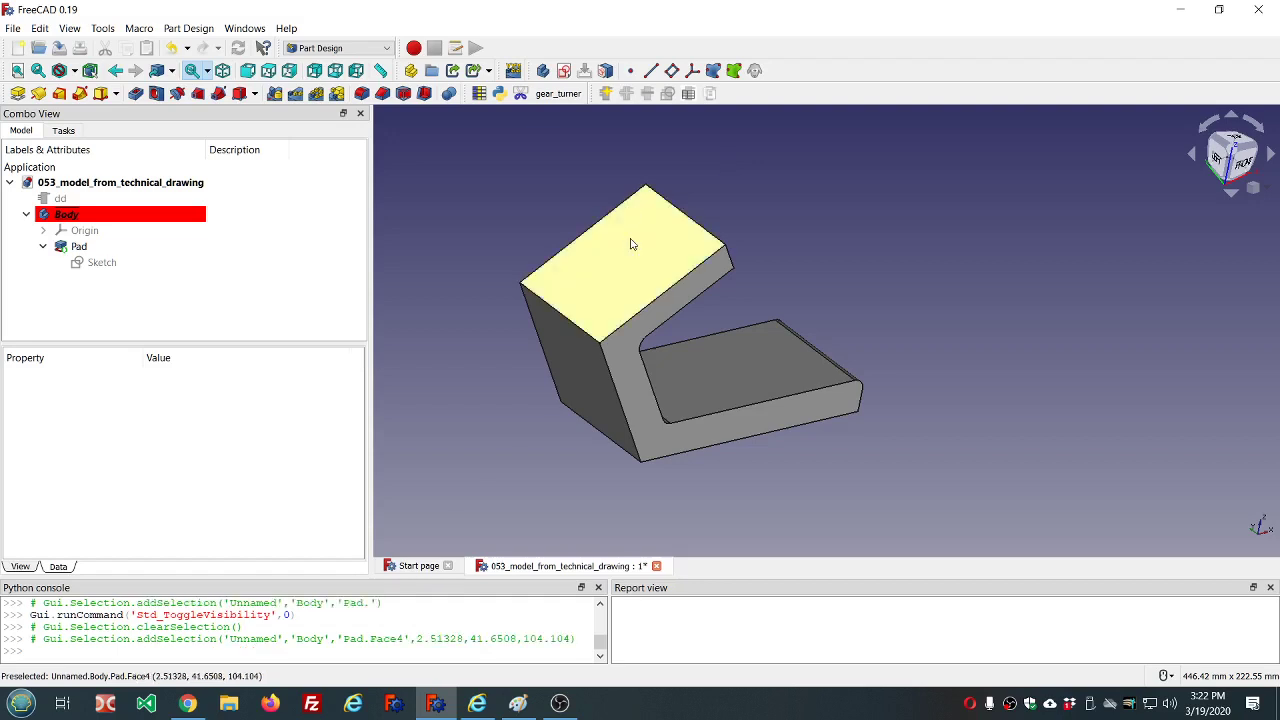
left_click(673, 71)
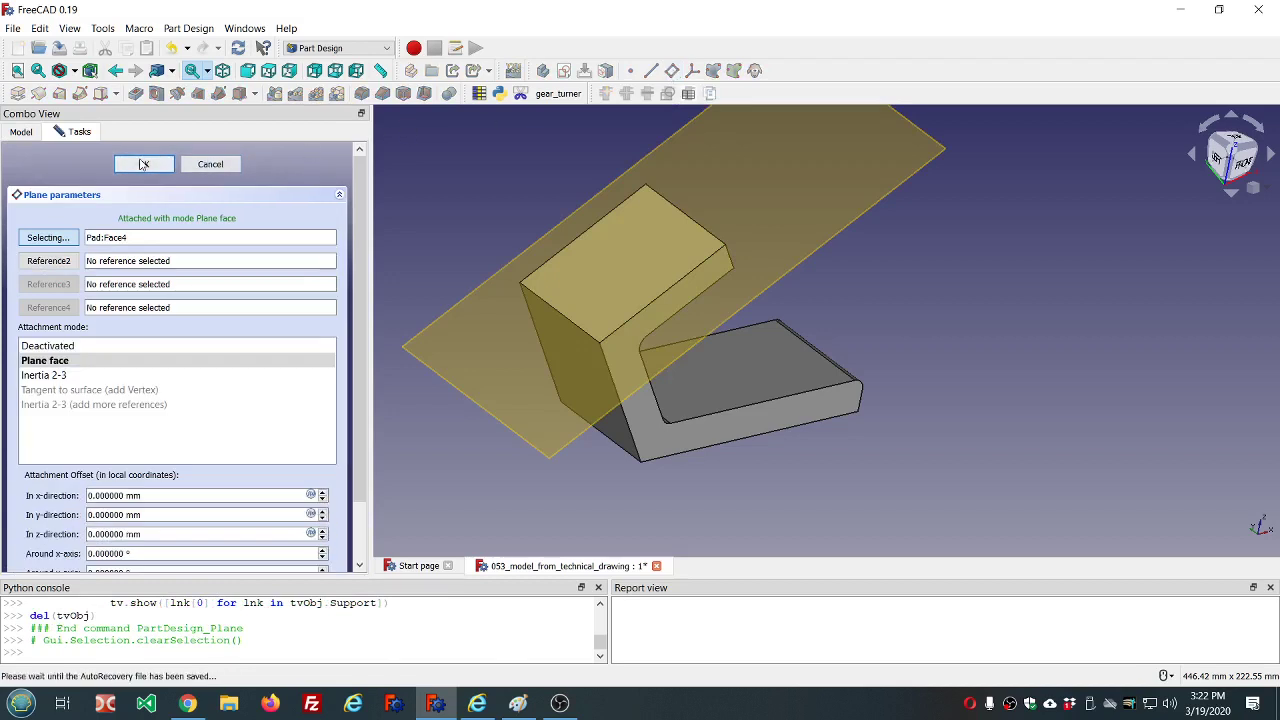
left_click(143, 164)
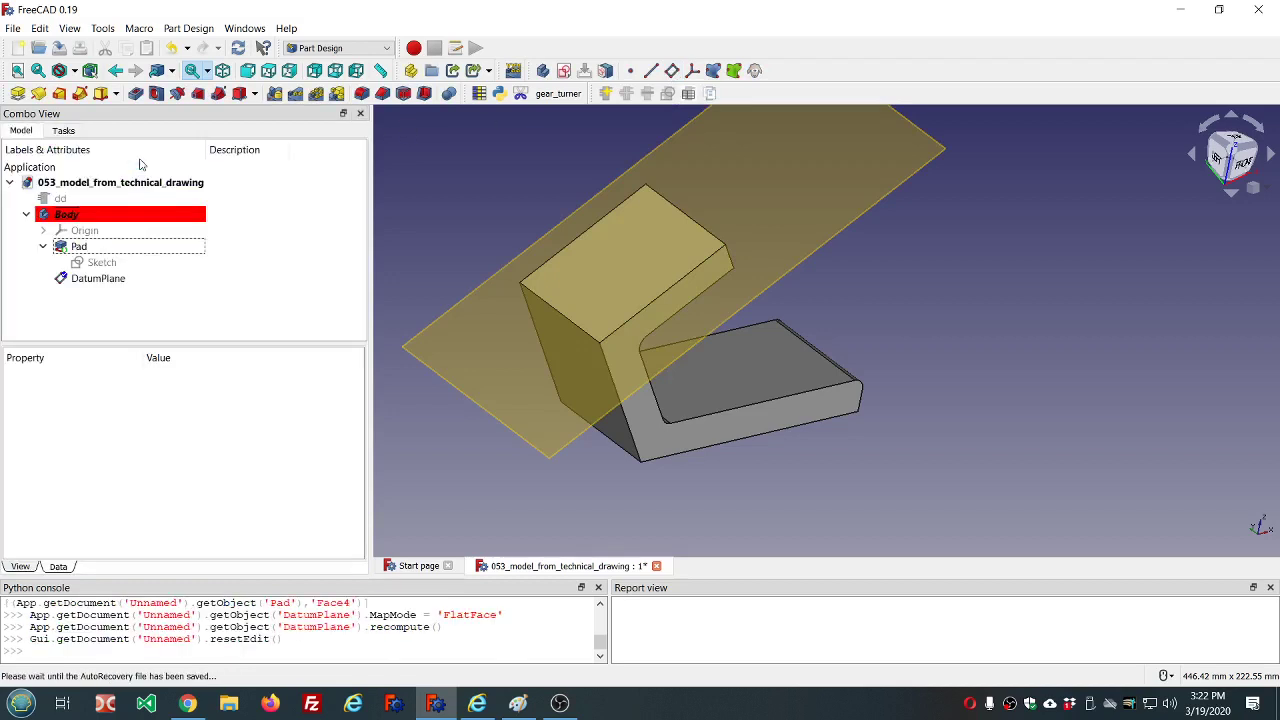
Step: Set the DatumPlane's attachment mode to Deactivated
left_click(96, 279)
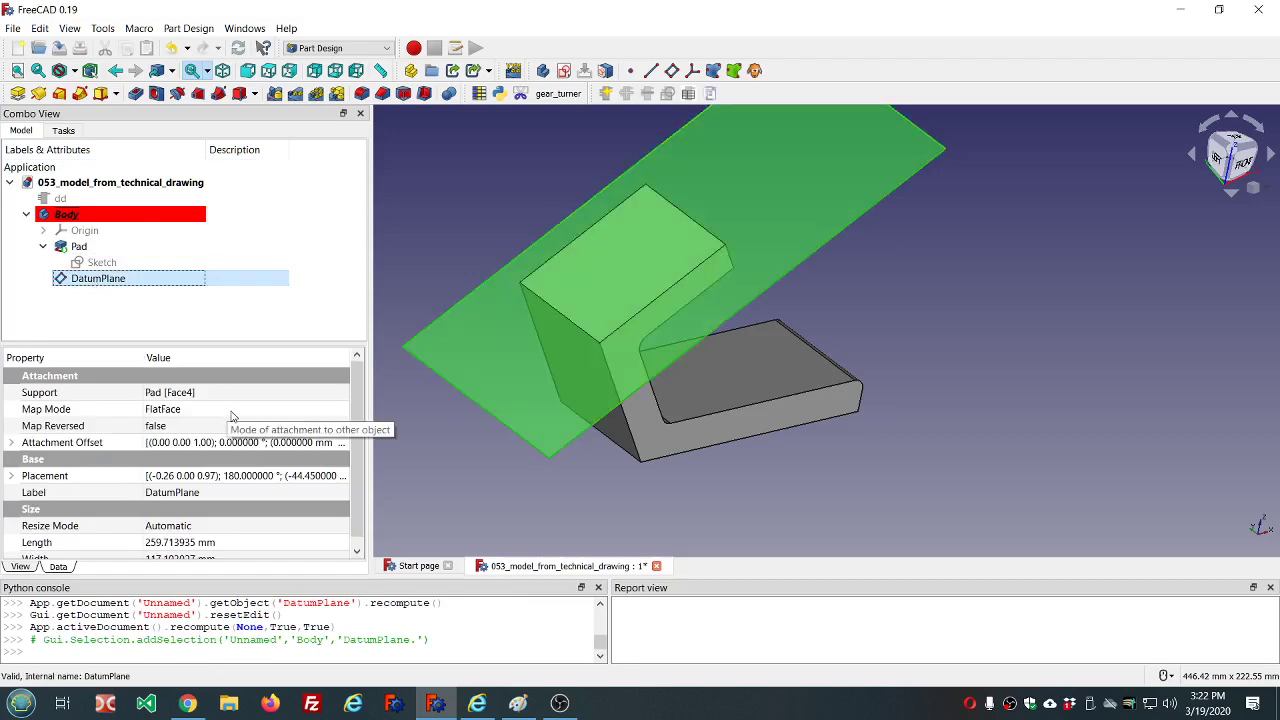
left_click(237, 410)
left_click(340, 410)
left_click(66, 346)
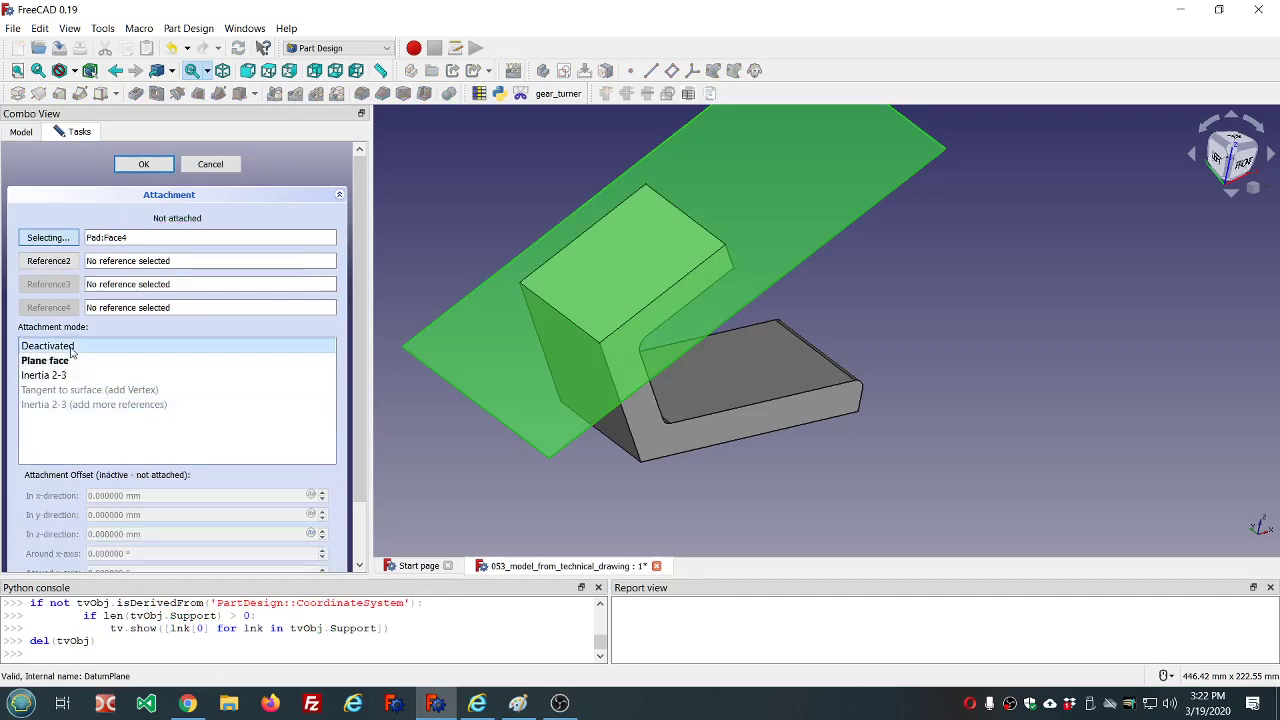
left_click(143, 164)
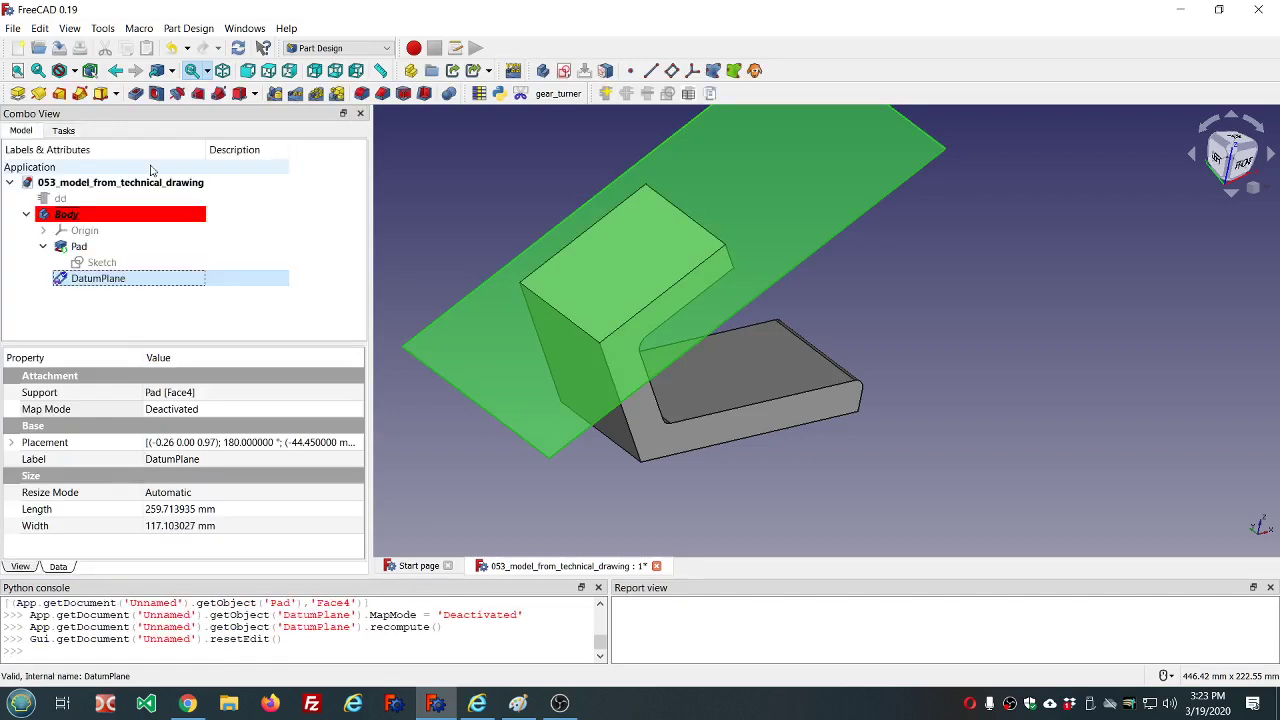
left_click(427, 187)
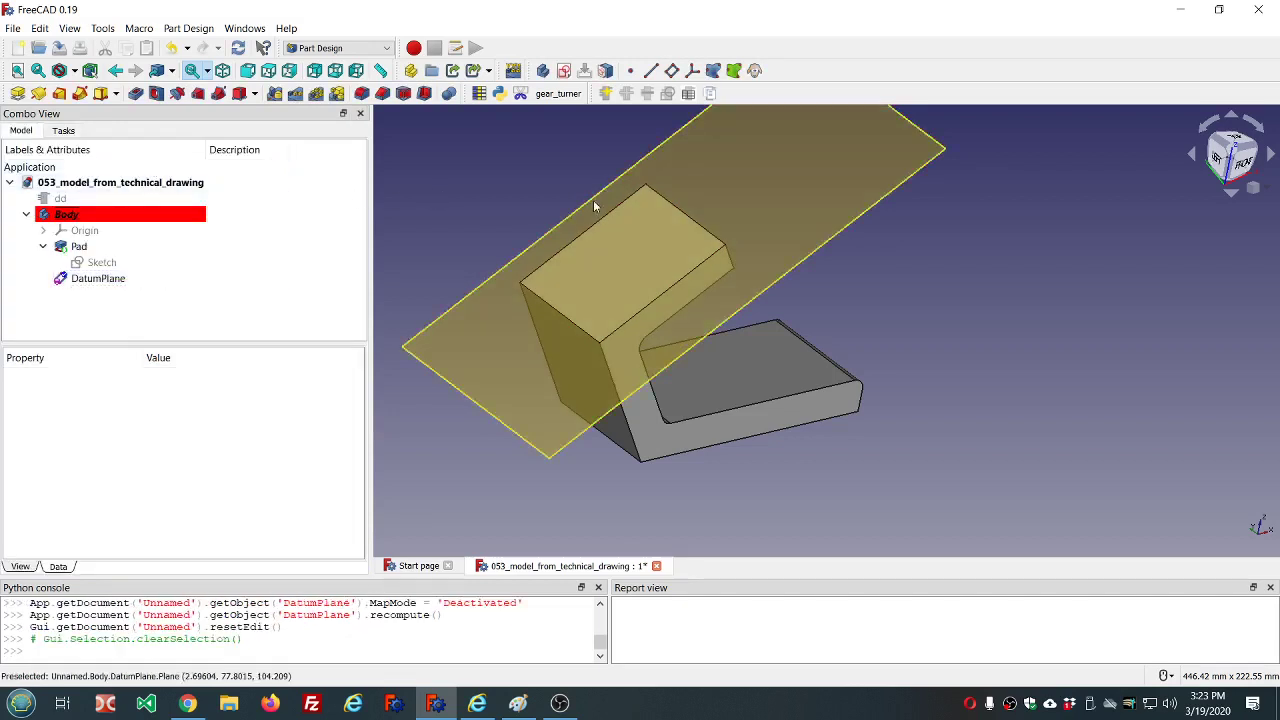
middle_click_drag(884, 322, 860, 318)
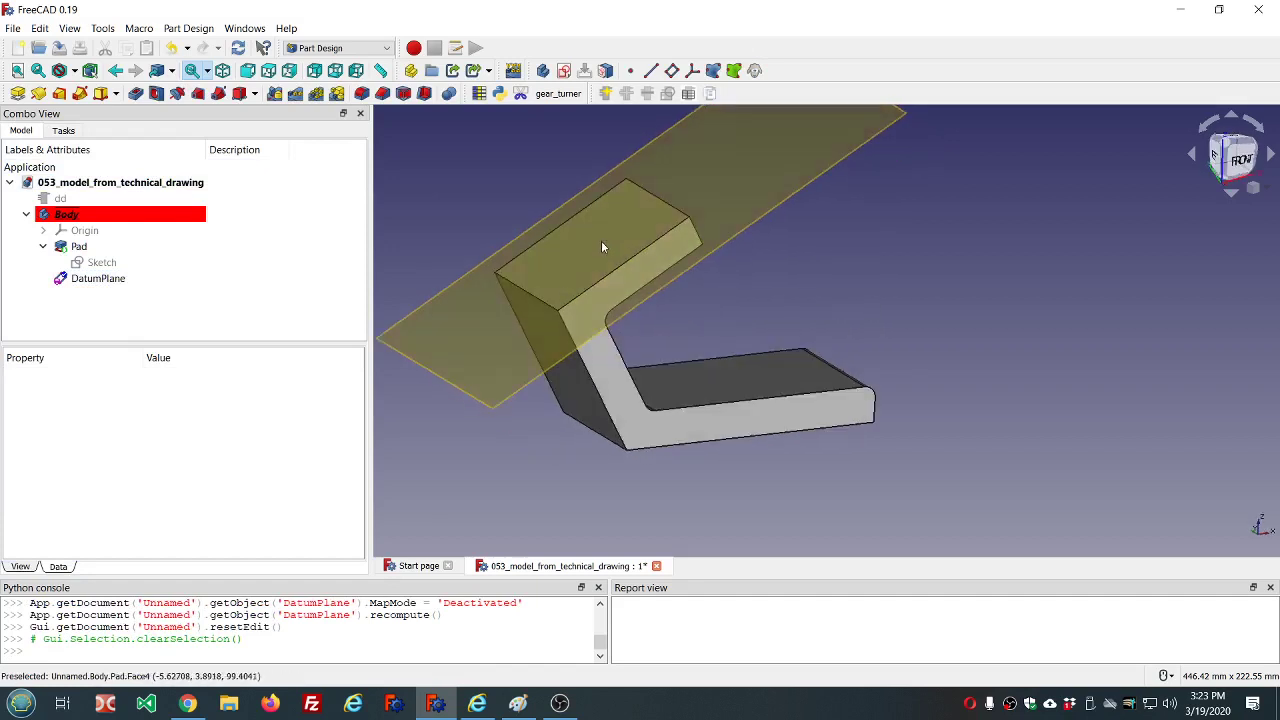
left_click(238, 48)
scroll(455, 136, "down", 3)
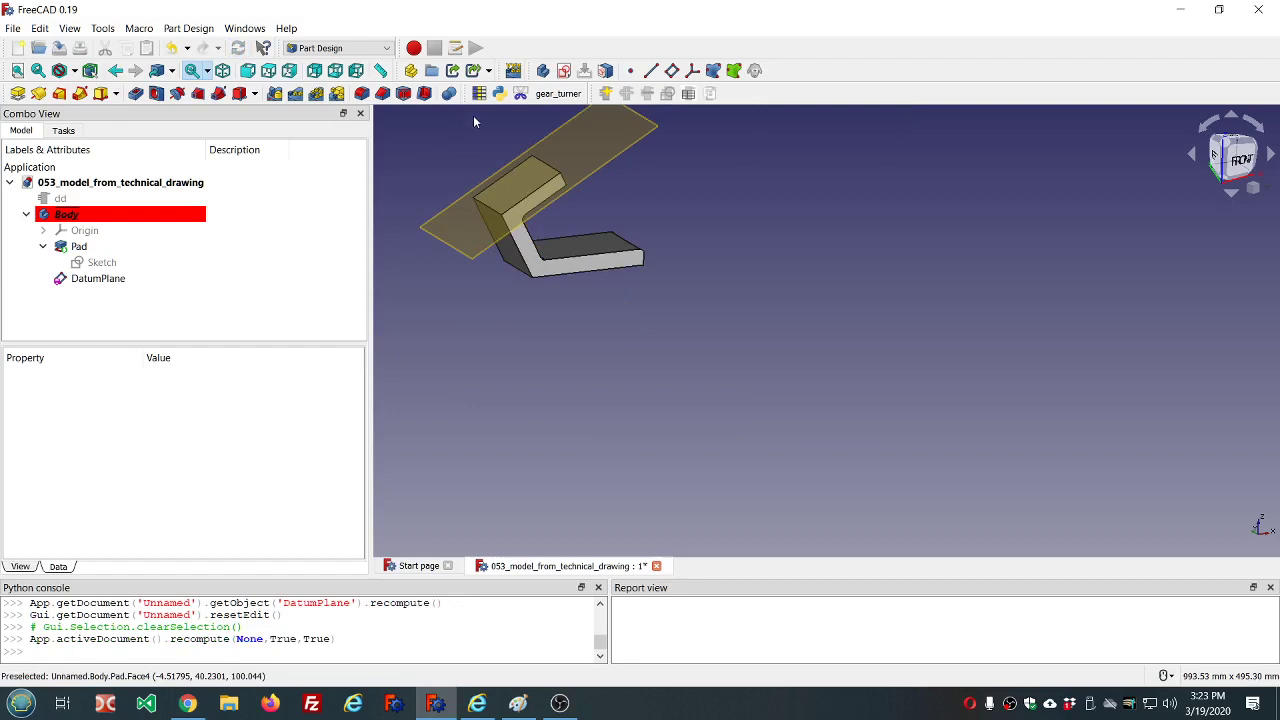
scroll(475, 121, "up", 5)
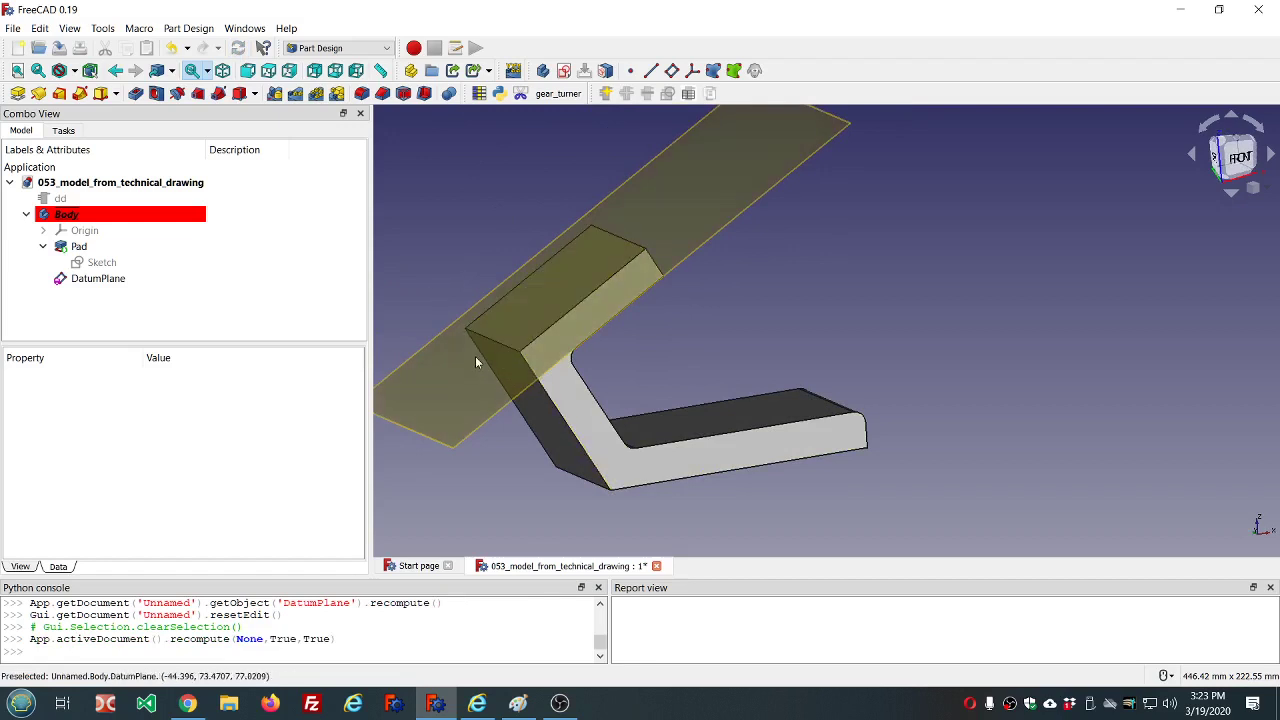
scroll(556, 277, "down", 5)
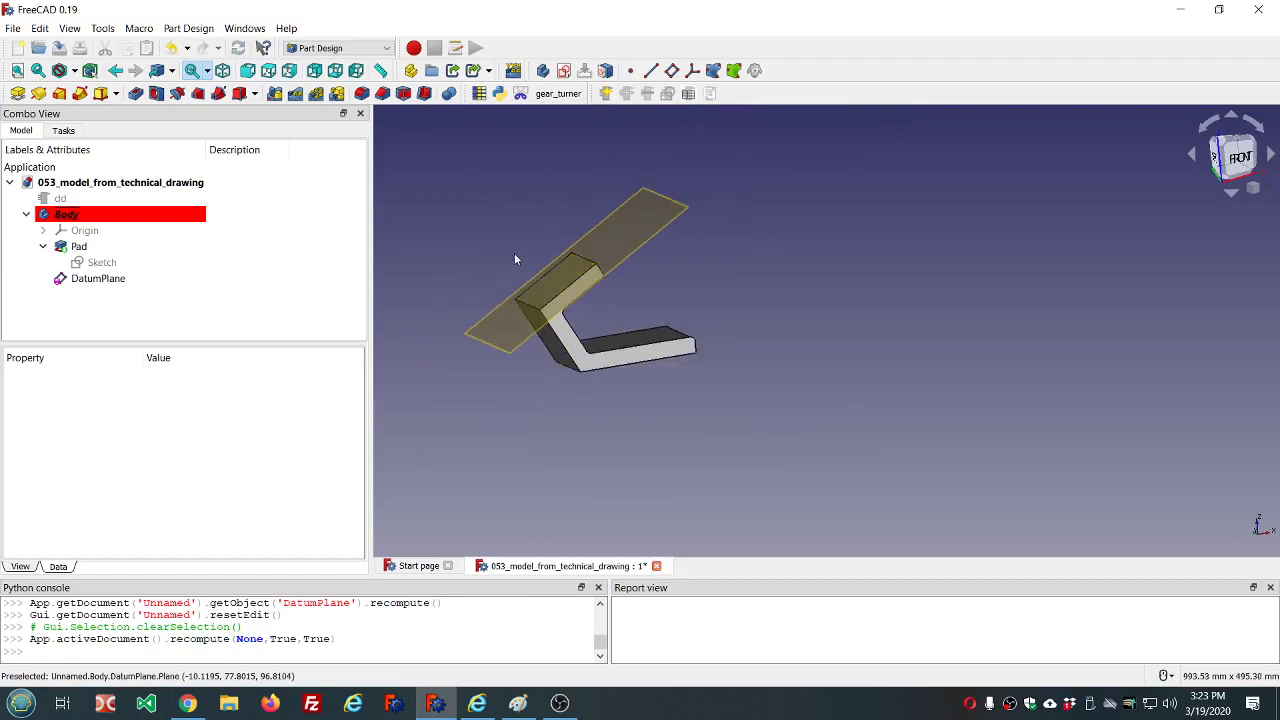
scroll(510, 248, "up", 5)
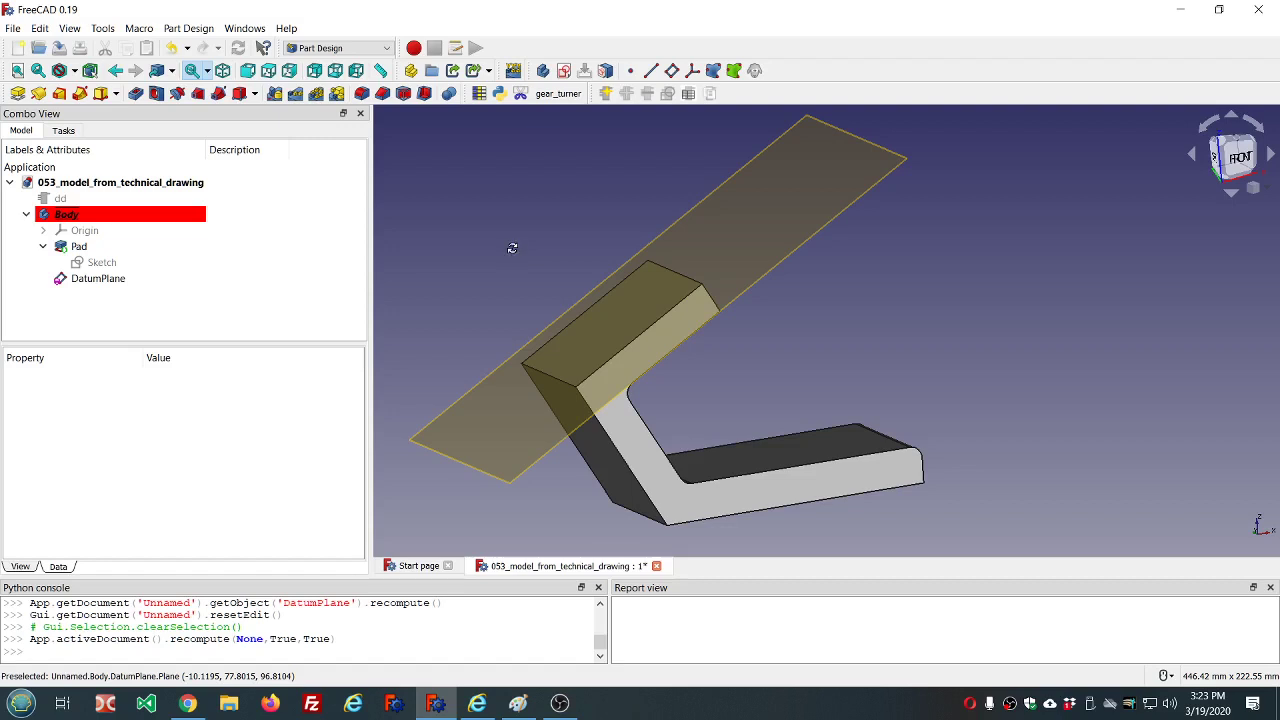
middle_click_drag(514, 249, 543, 249)
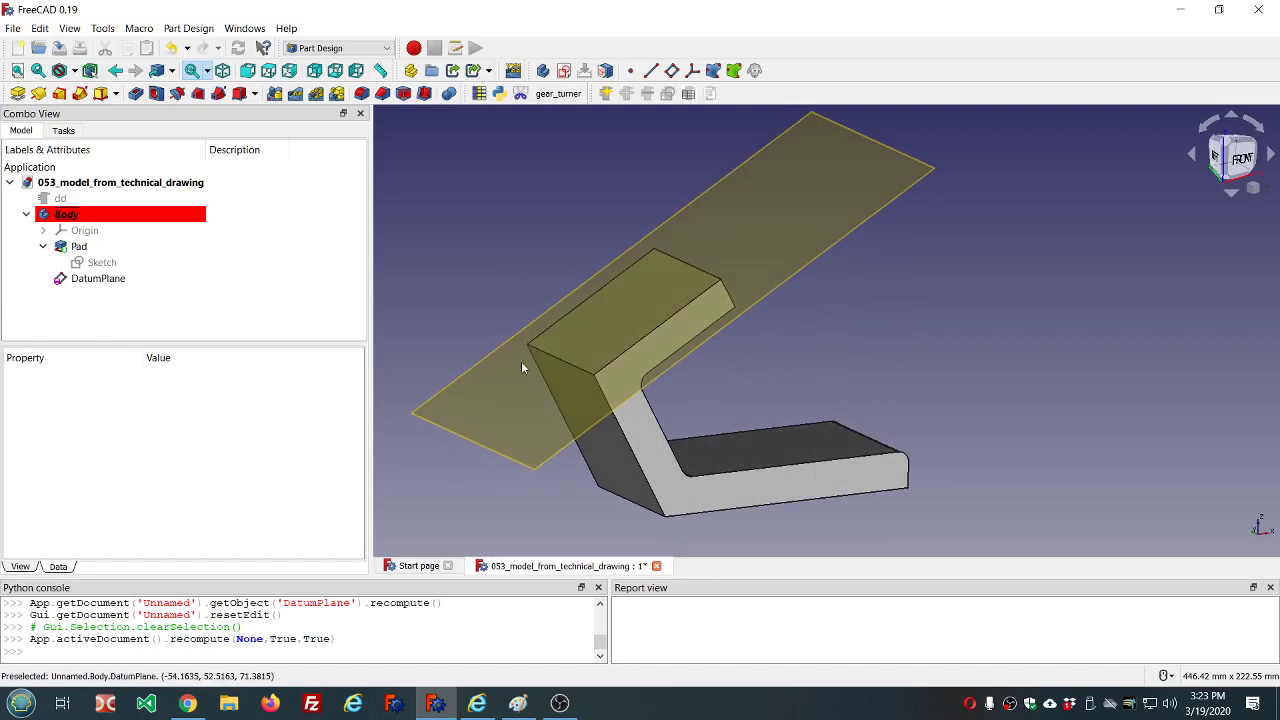
left_click(98, 282)
left_click(228, 410)
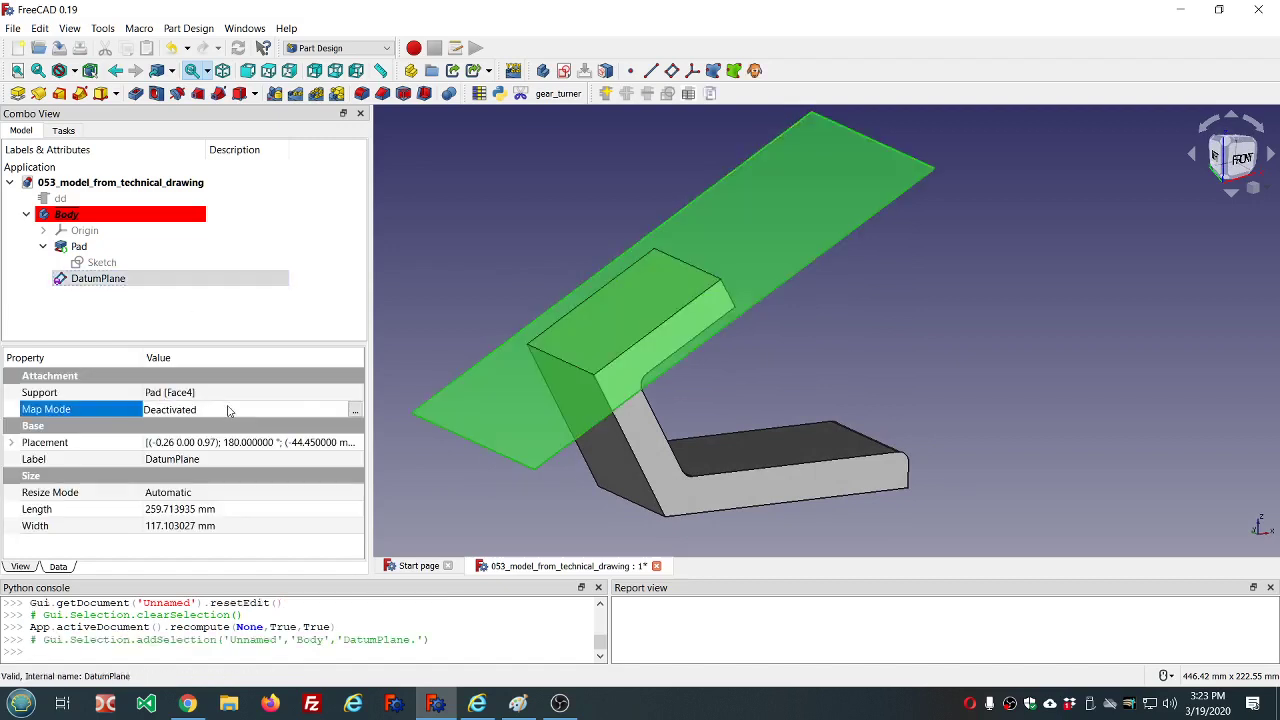
left_click(355, 411)
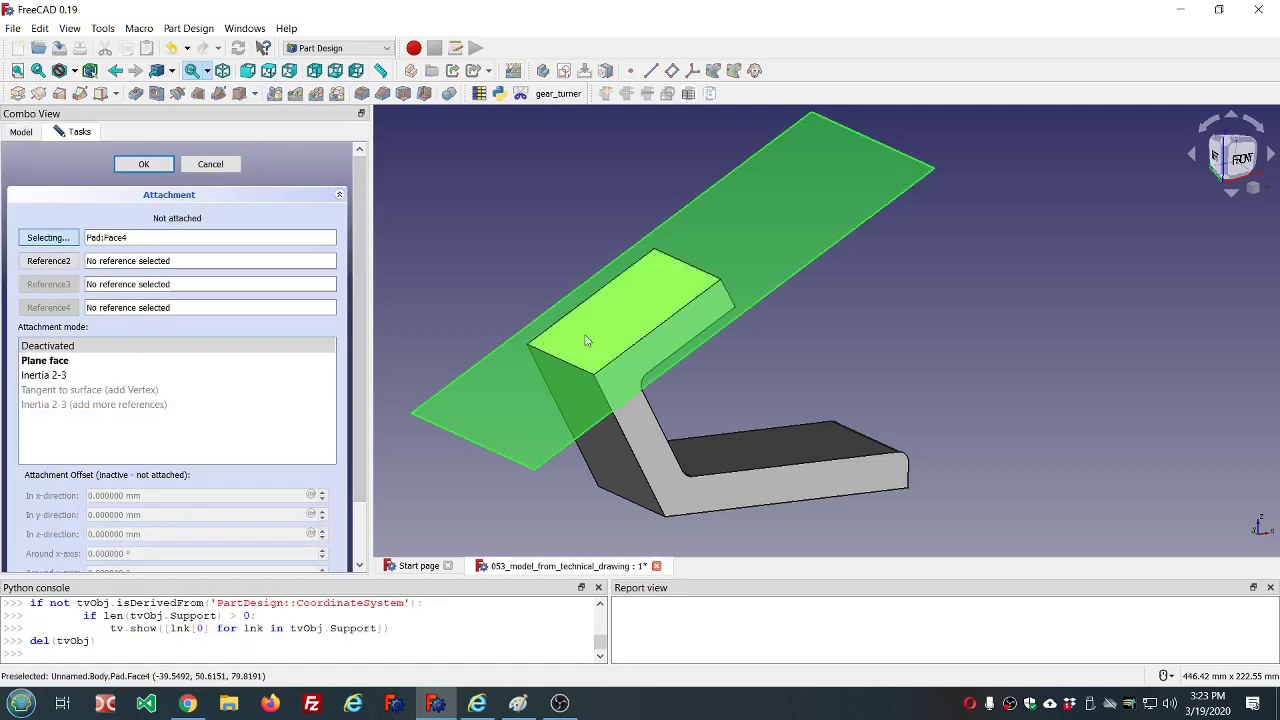
left_click(587, 340)
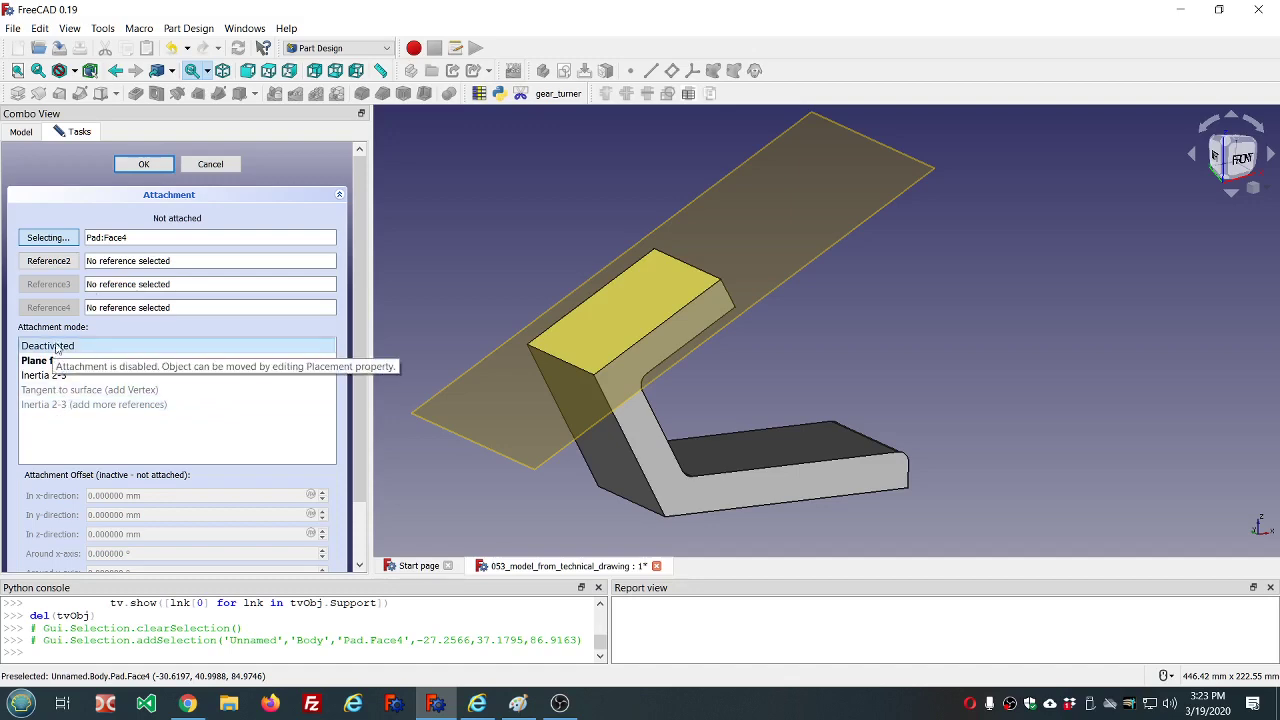
left_click(143, 164)
left_click(105, 280)
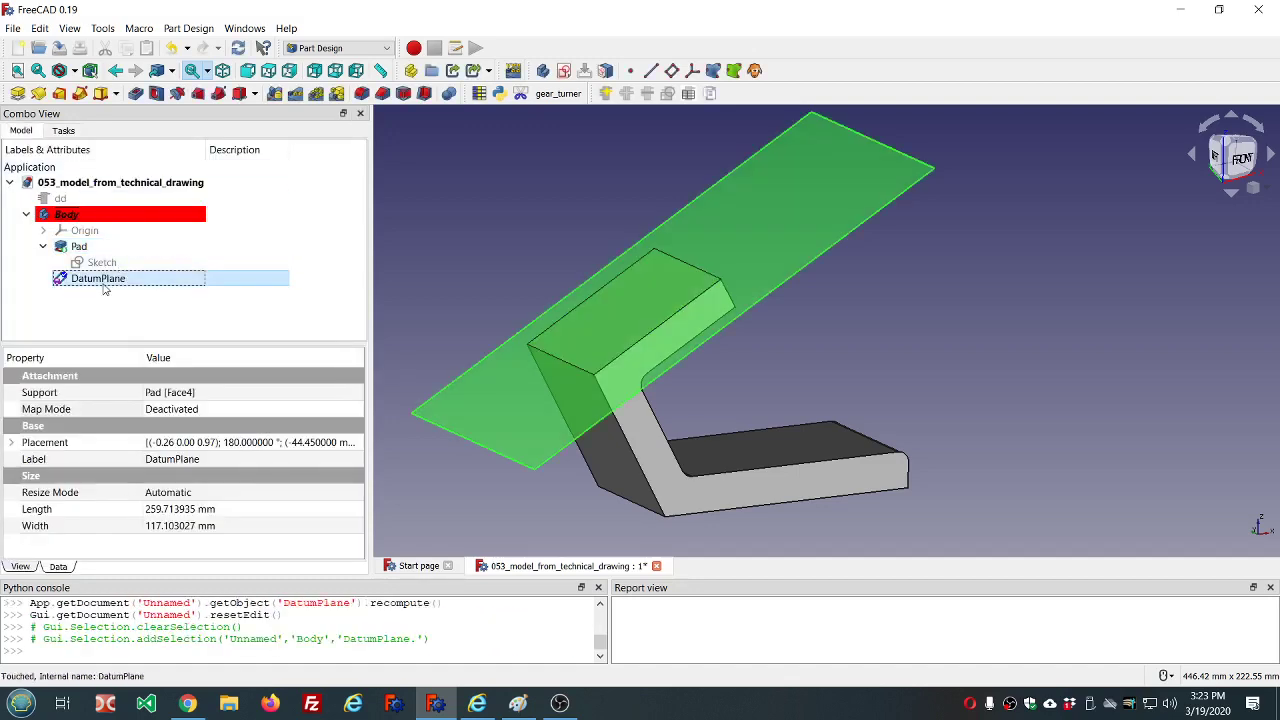
left_click(295, 221)
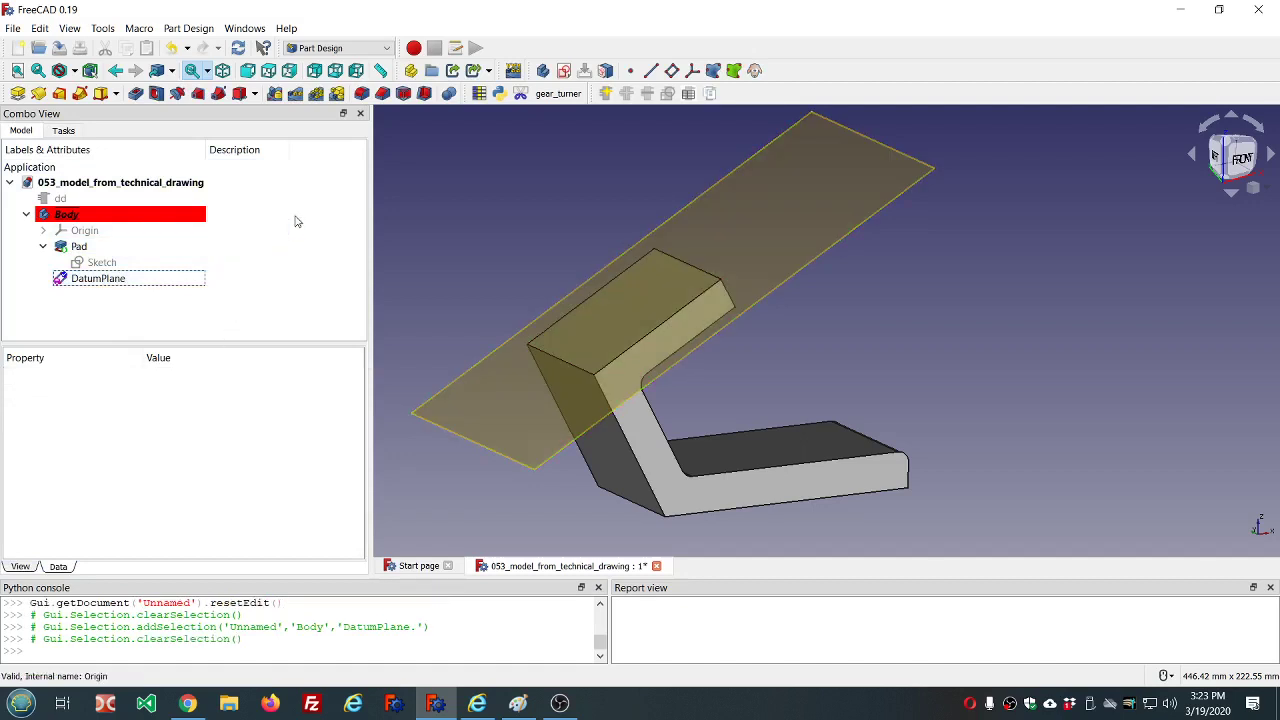
key("ctrl+r")
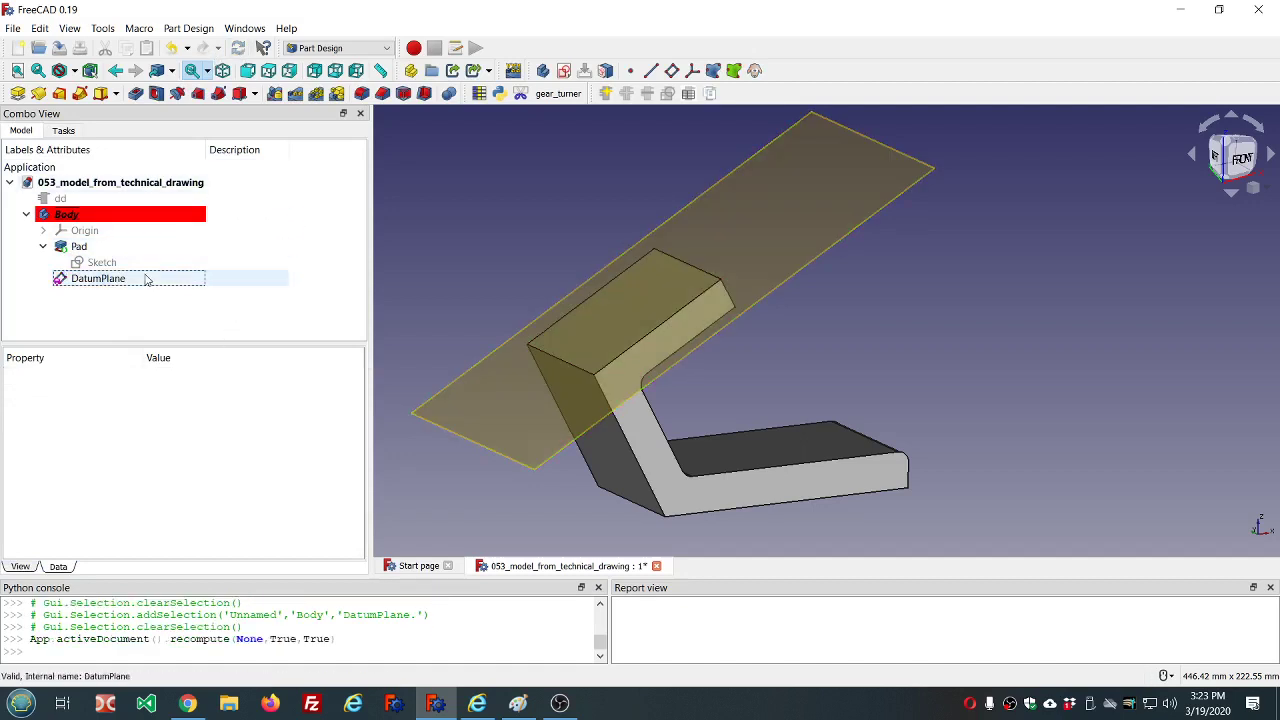
left_click(149, 278)
left_click(427, 246)
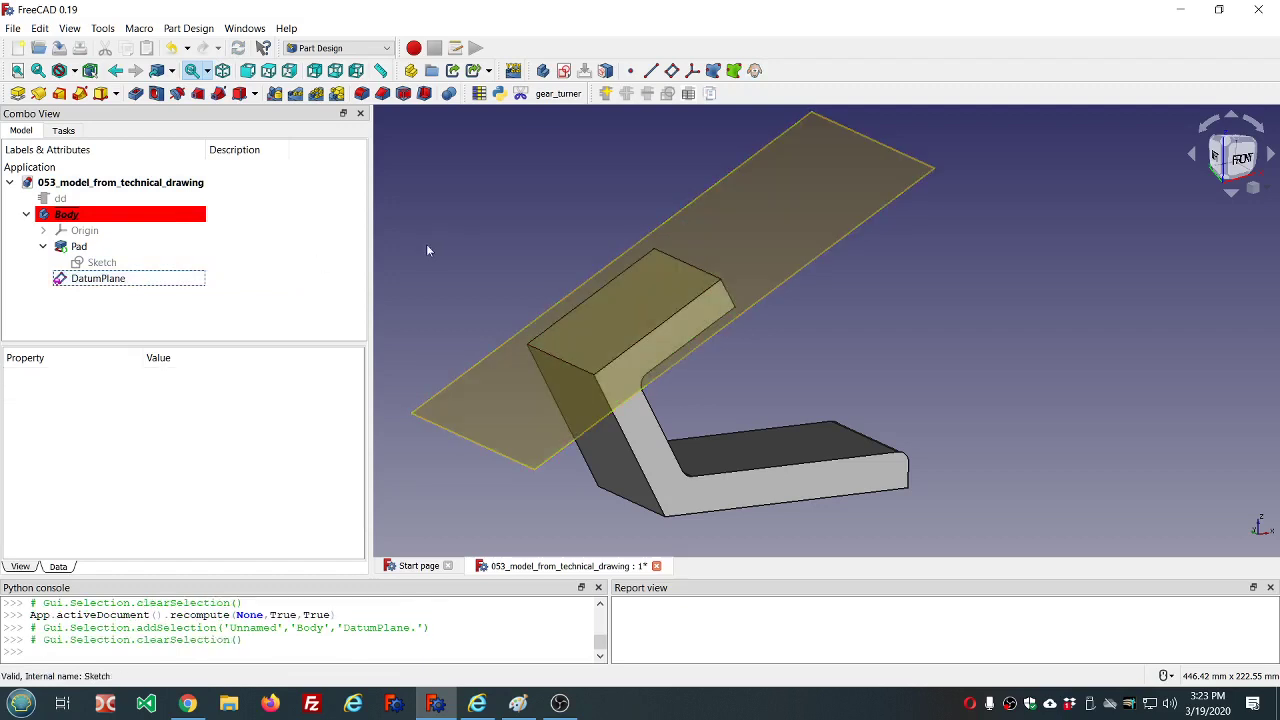
left_click(166, 280)
key("space")
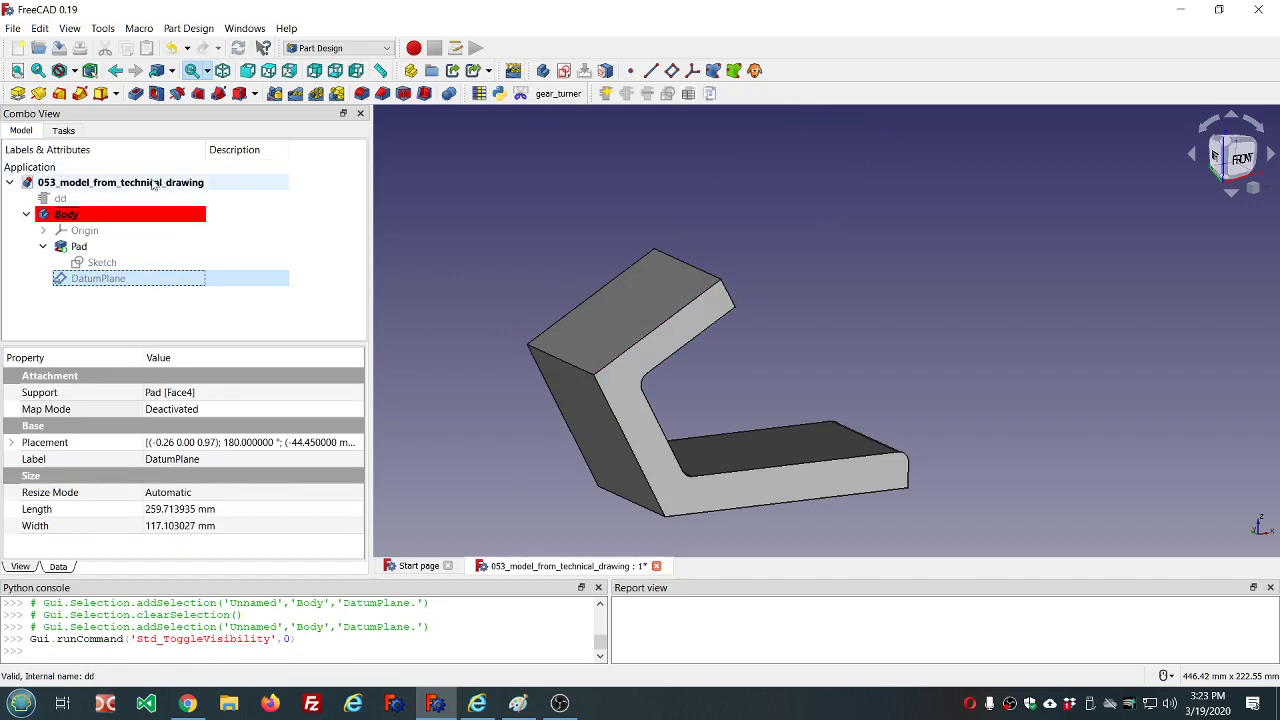
left_click(221, 409)
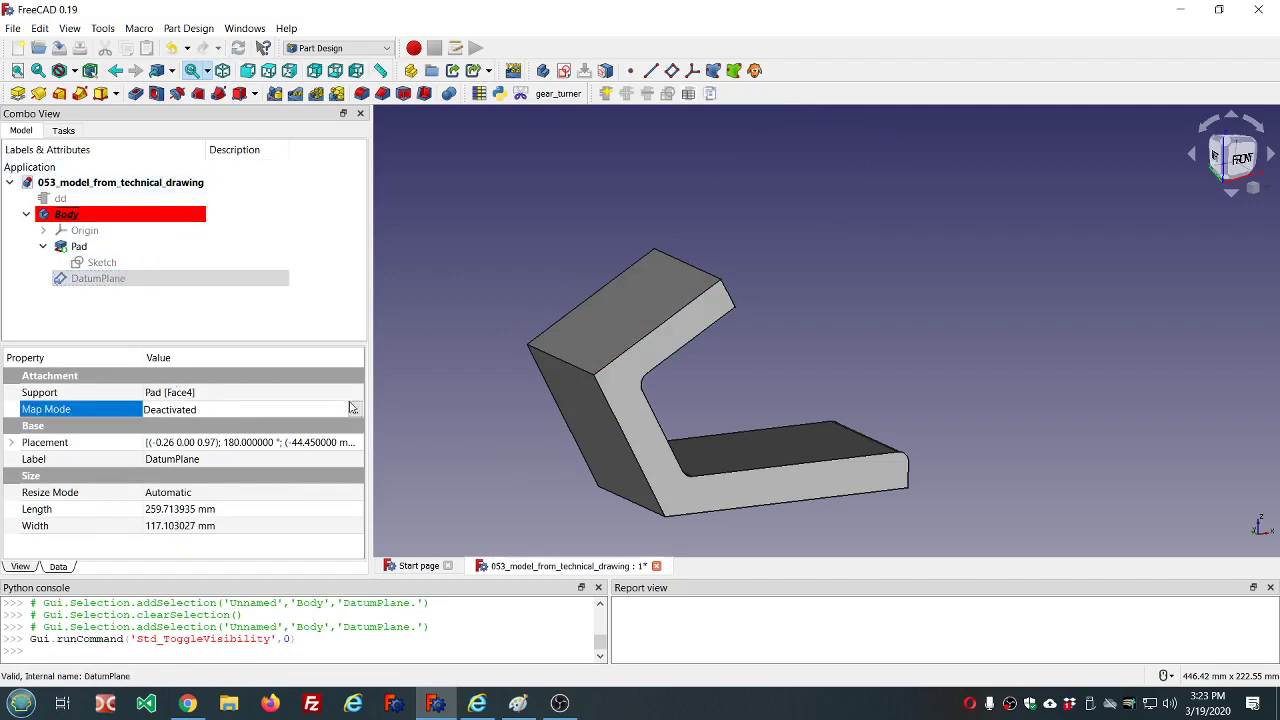
left_click(356, 409)
left_click(593, 336)
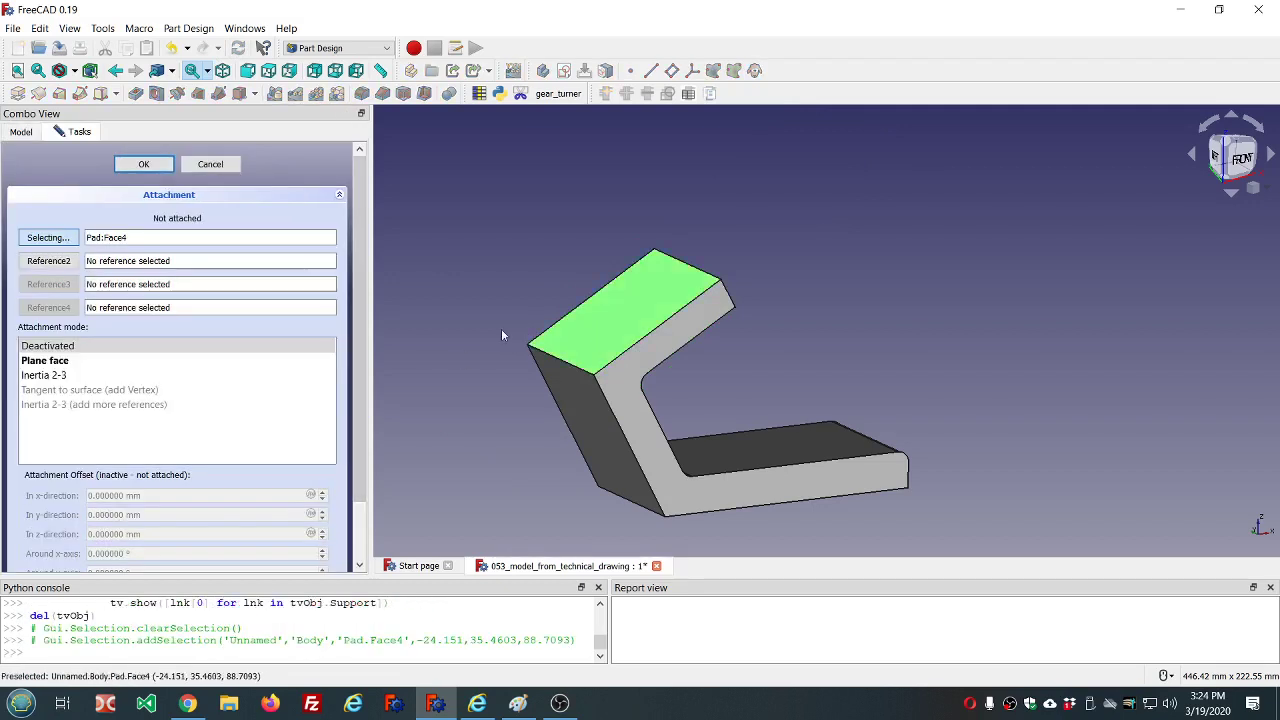
left_click(50, 365)
left_click(140, 166)
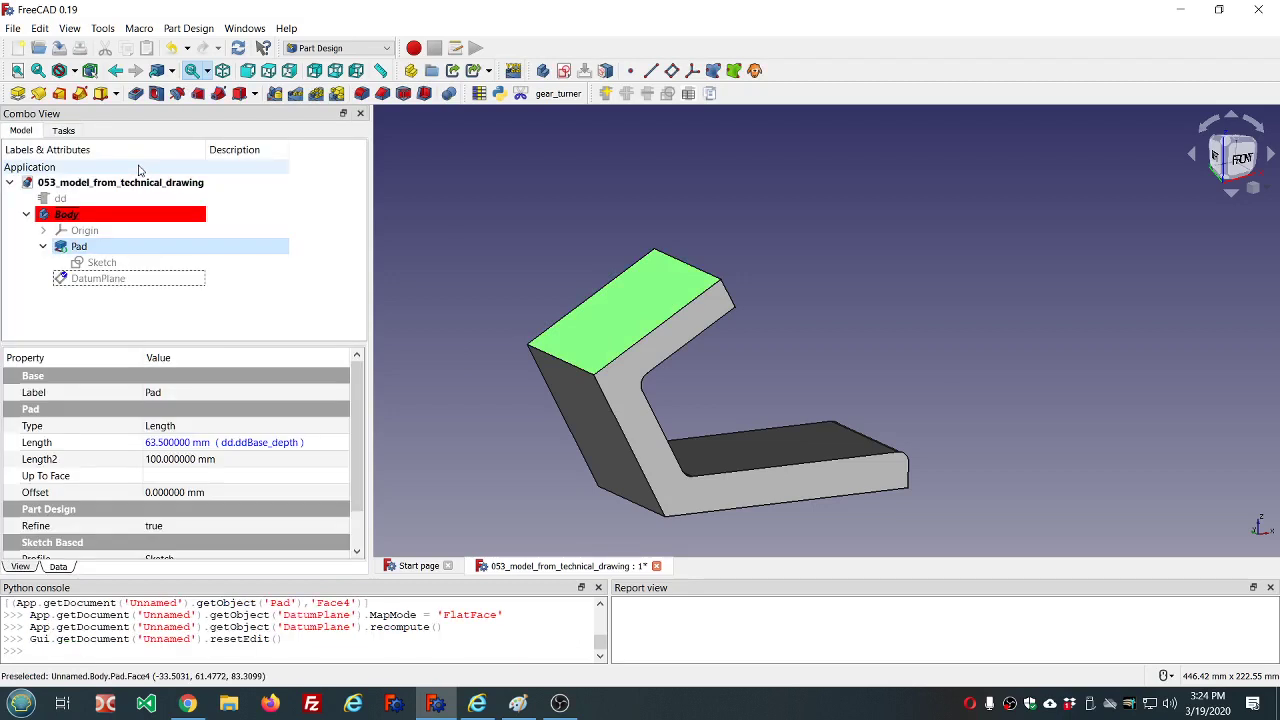
left_click(123, 312)
left_click(103, 280)
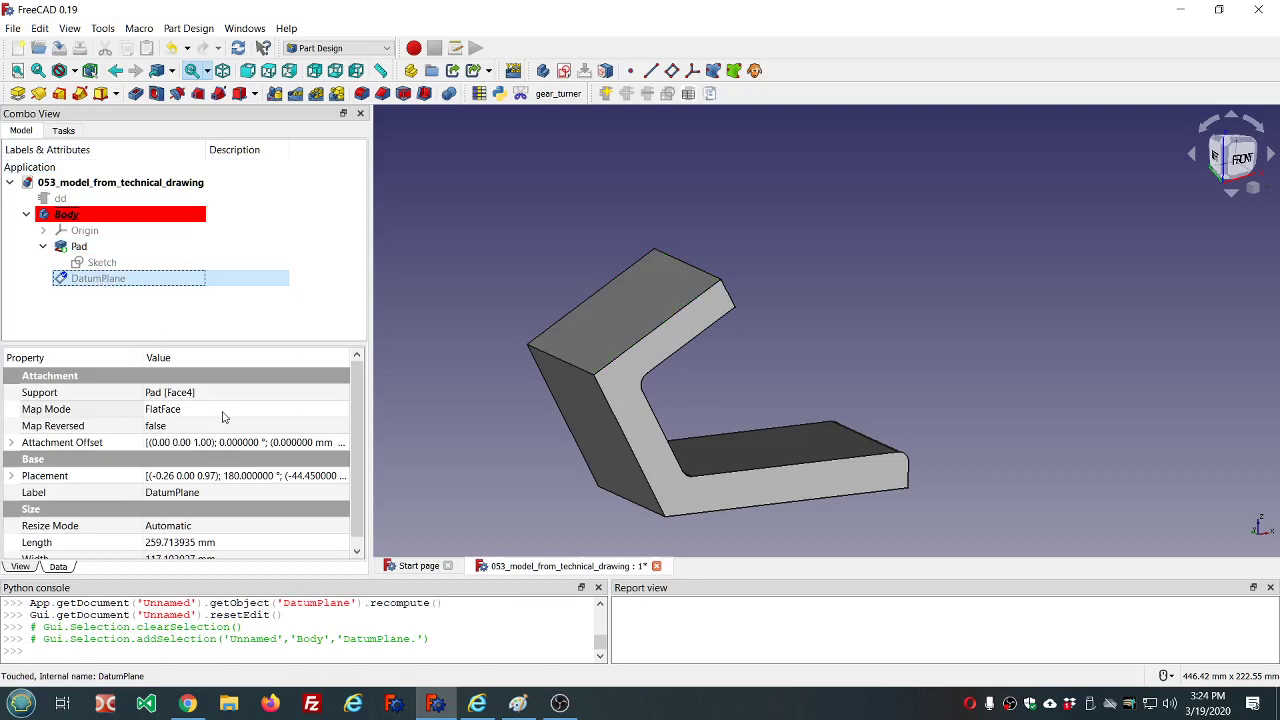
left_click(223, 416)
left_click(338, 415)
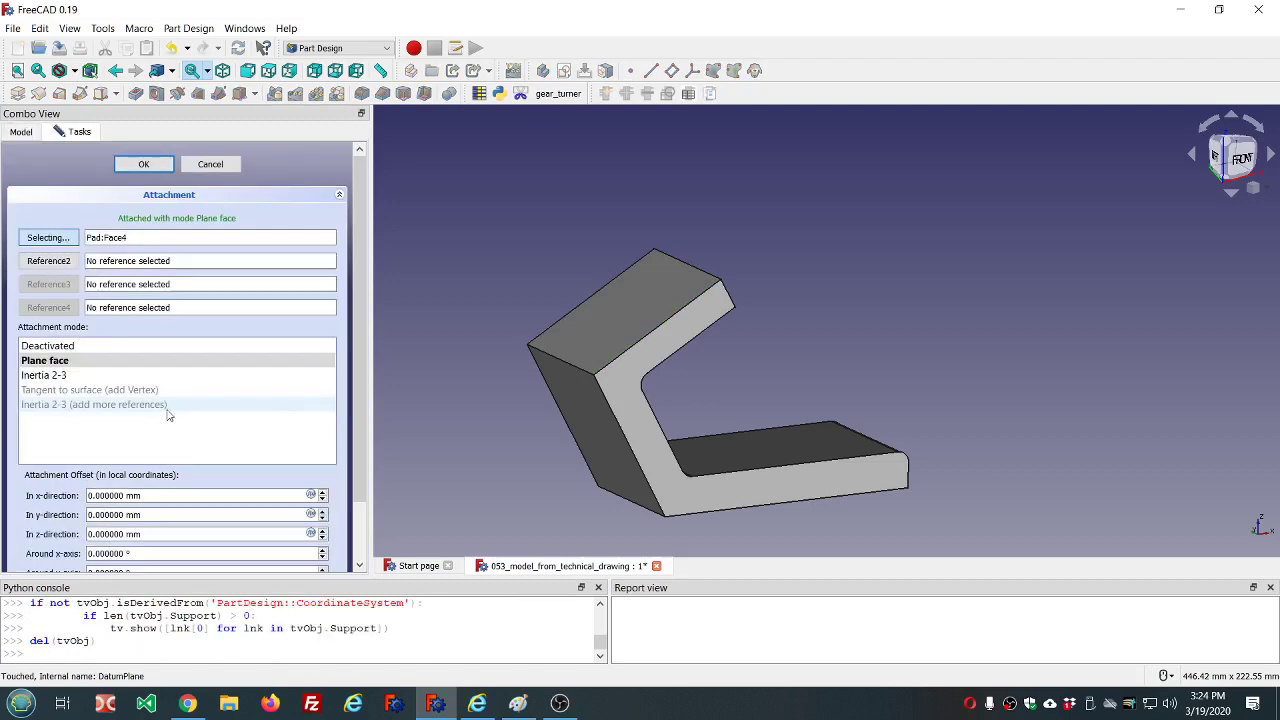
left_click(55, 345)
left_click(143, 164)
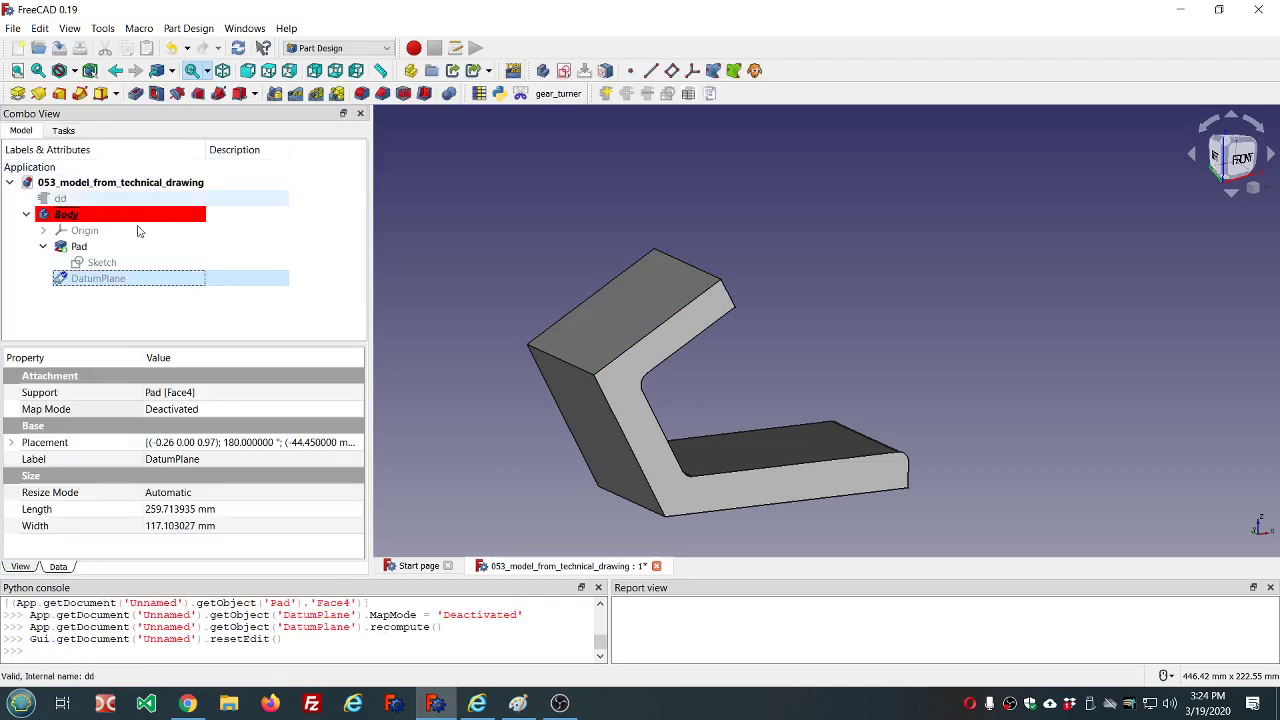
left_click(415, 248)
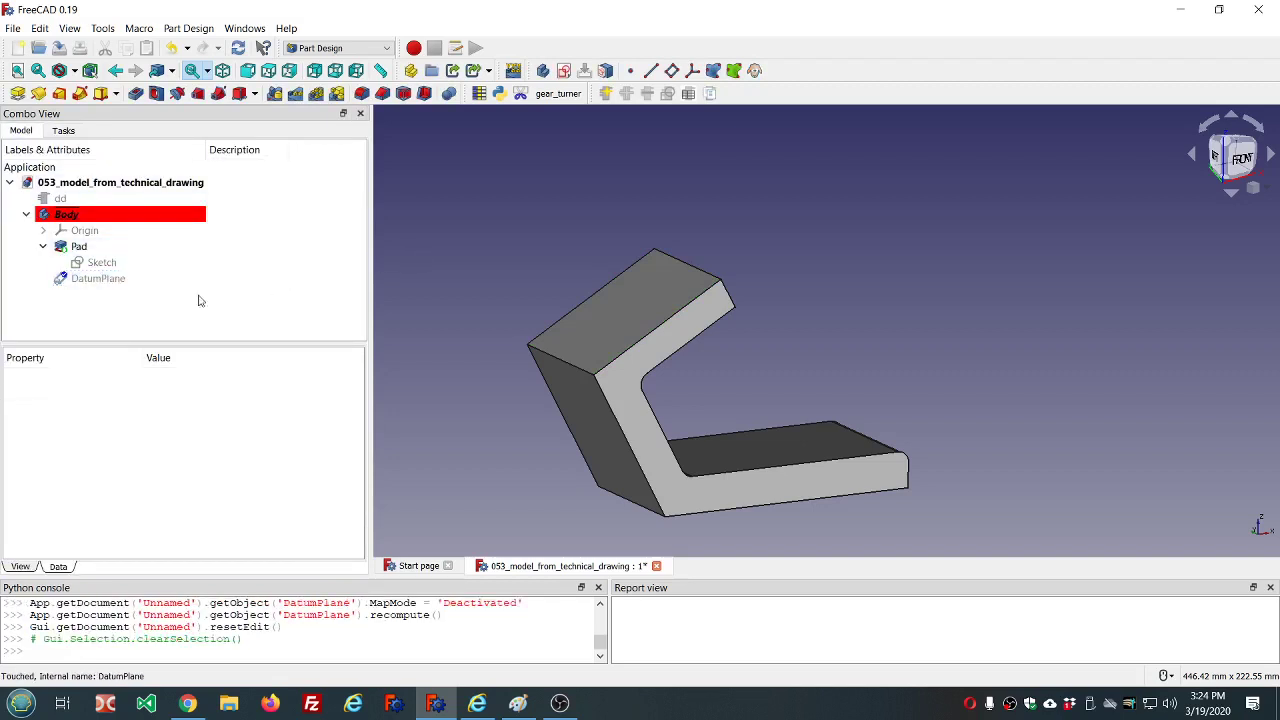
left_click(110, 279)
key("space")
Step: Orbit the bracket edge-on and select the DatumPlane
left_click(518, 250)
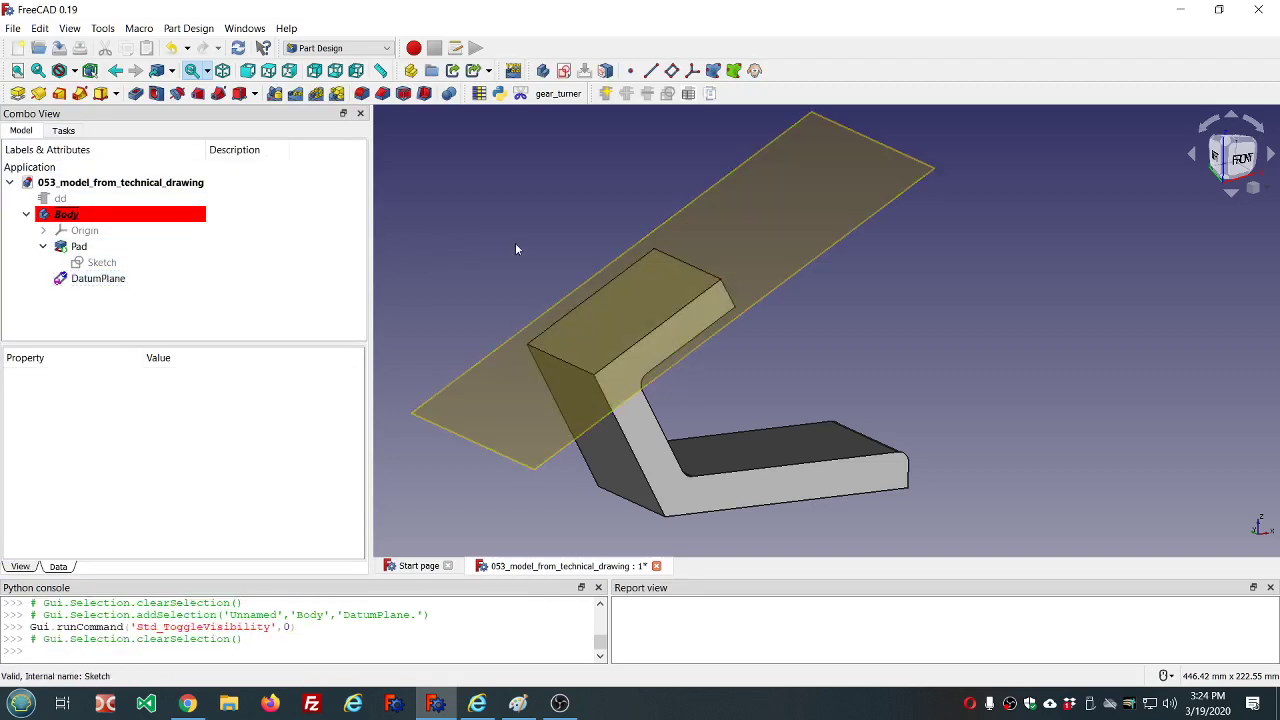
middle_click_drag(746, 360, 948, 479)
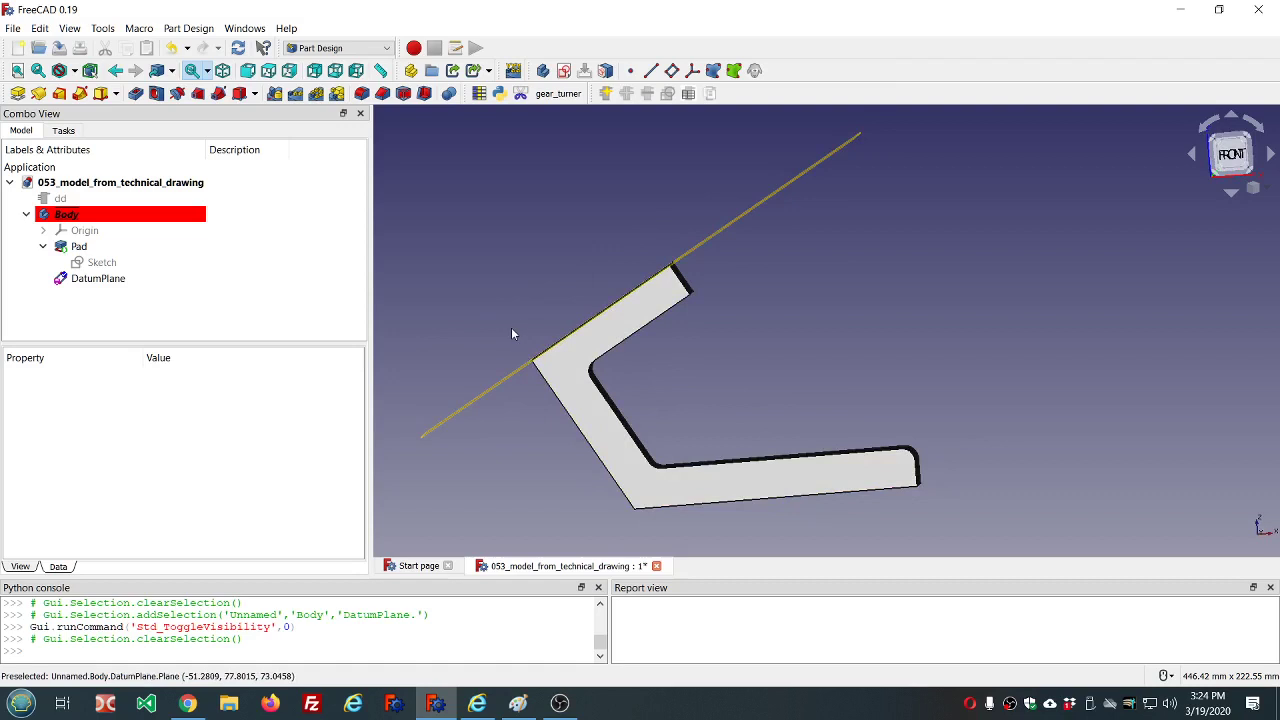
middle_click_drag(514, 337, 704, 380)
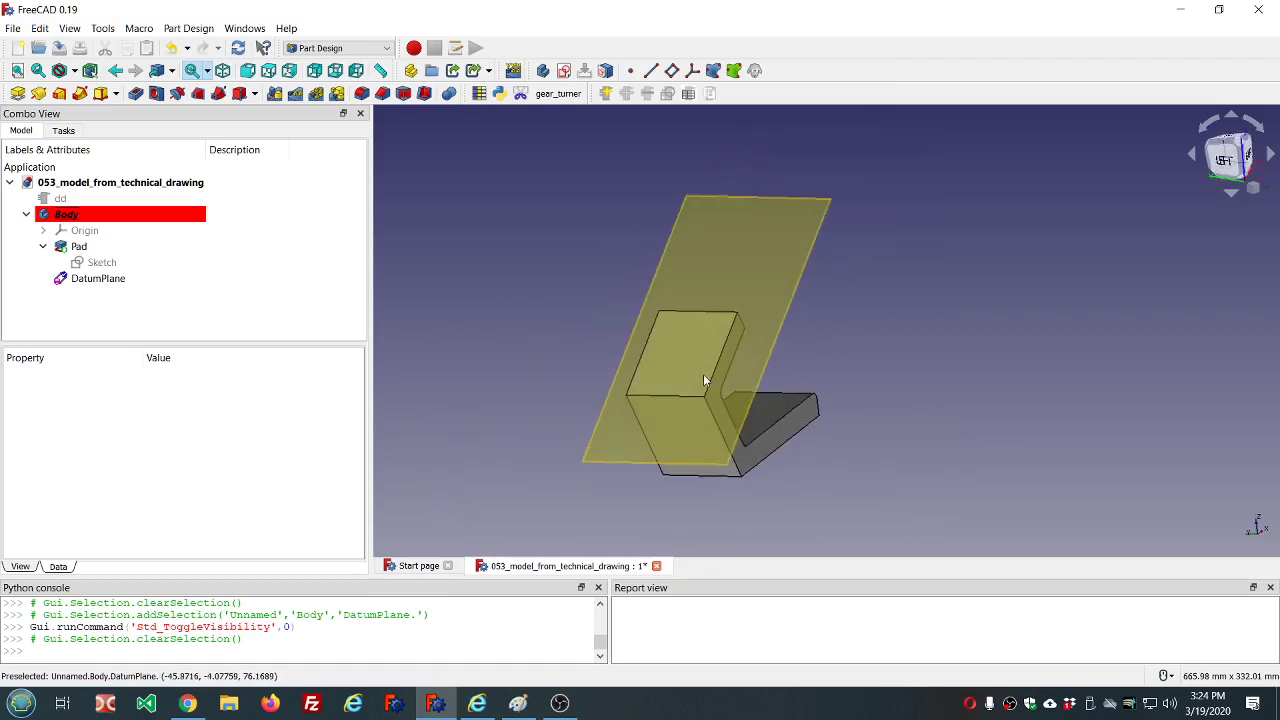
left_click(108, 279)
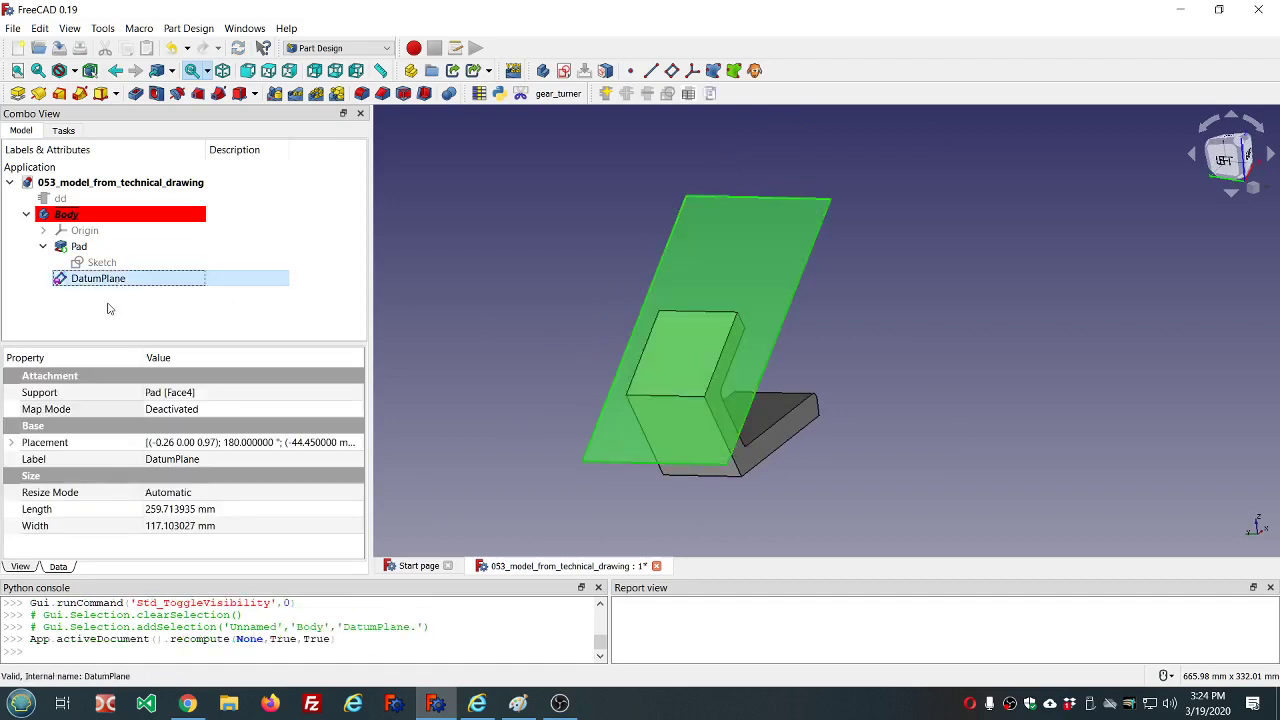
left_click(107, 311)
left_click(100, 279)
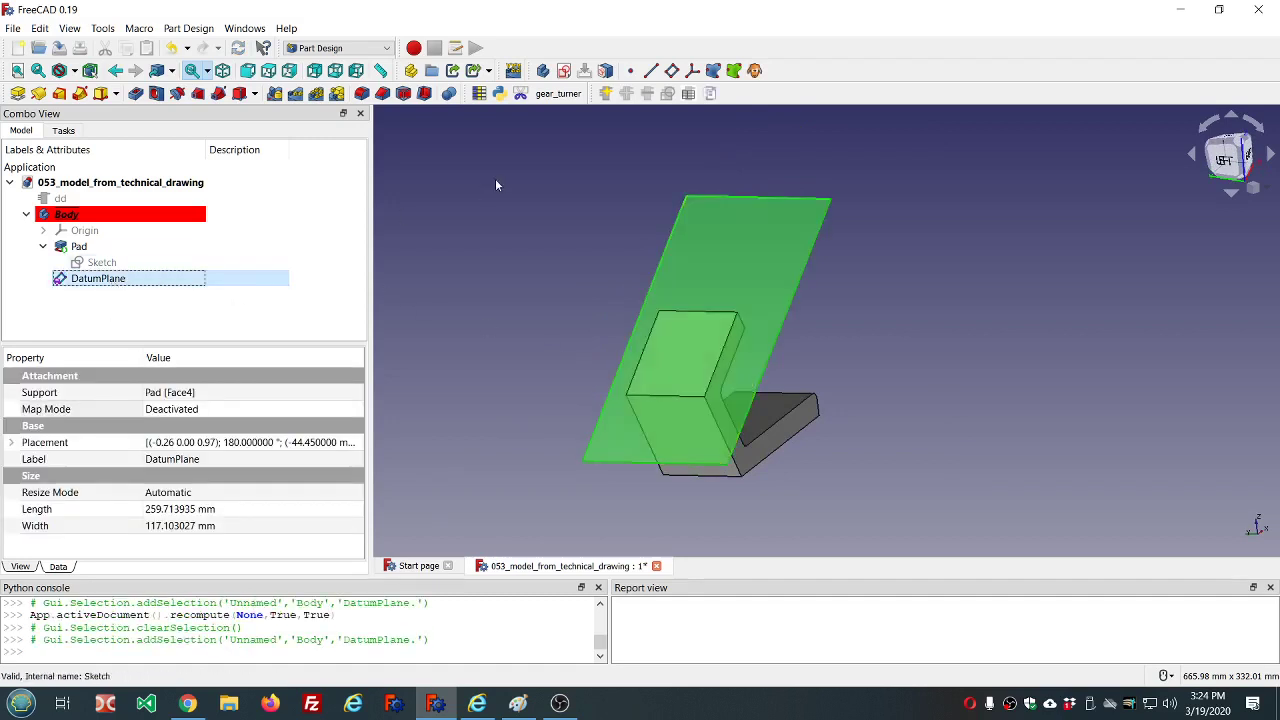
Step: Start a new sketch on the datum plane, then bring up Fig_8-41.jpg in Paint
left_click(564, 70)
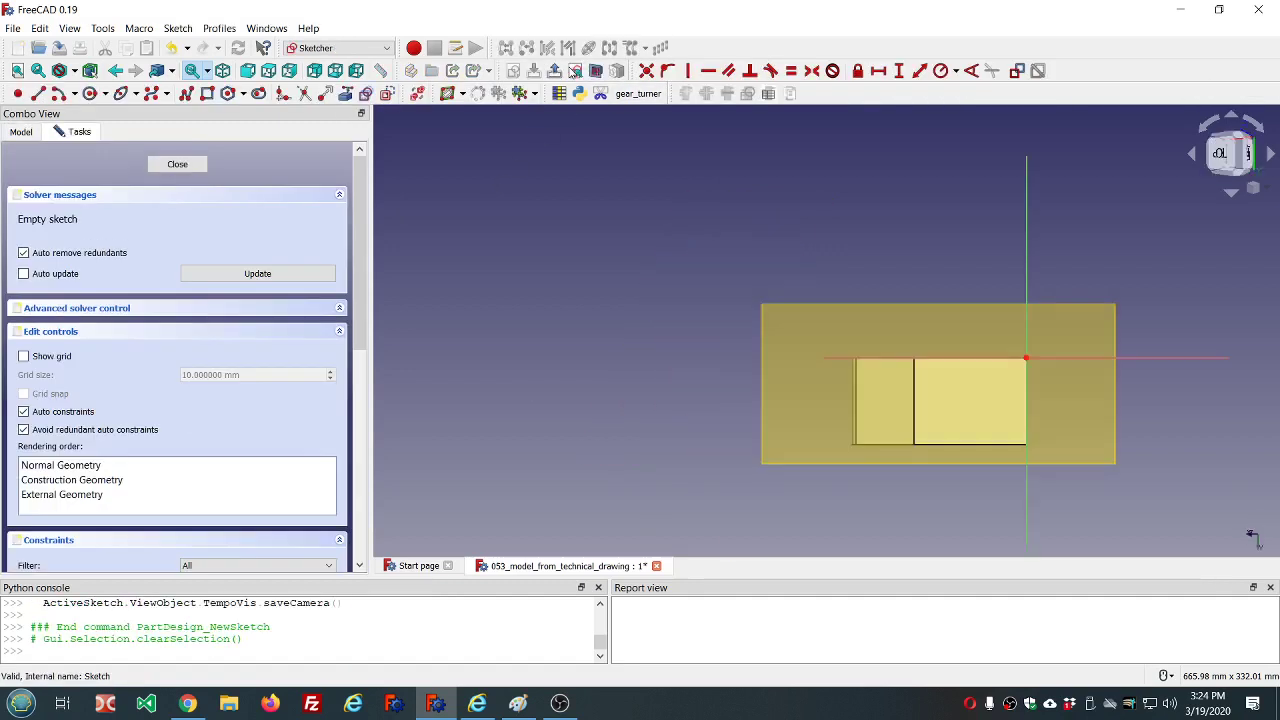
scroll(800, 235, "up", 5)
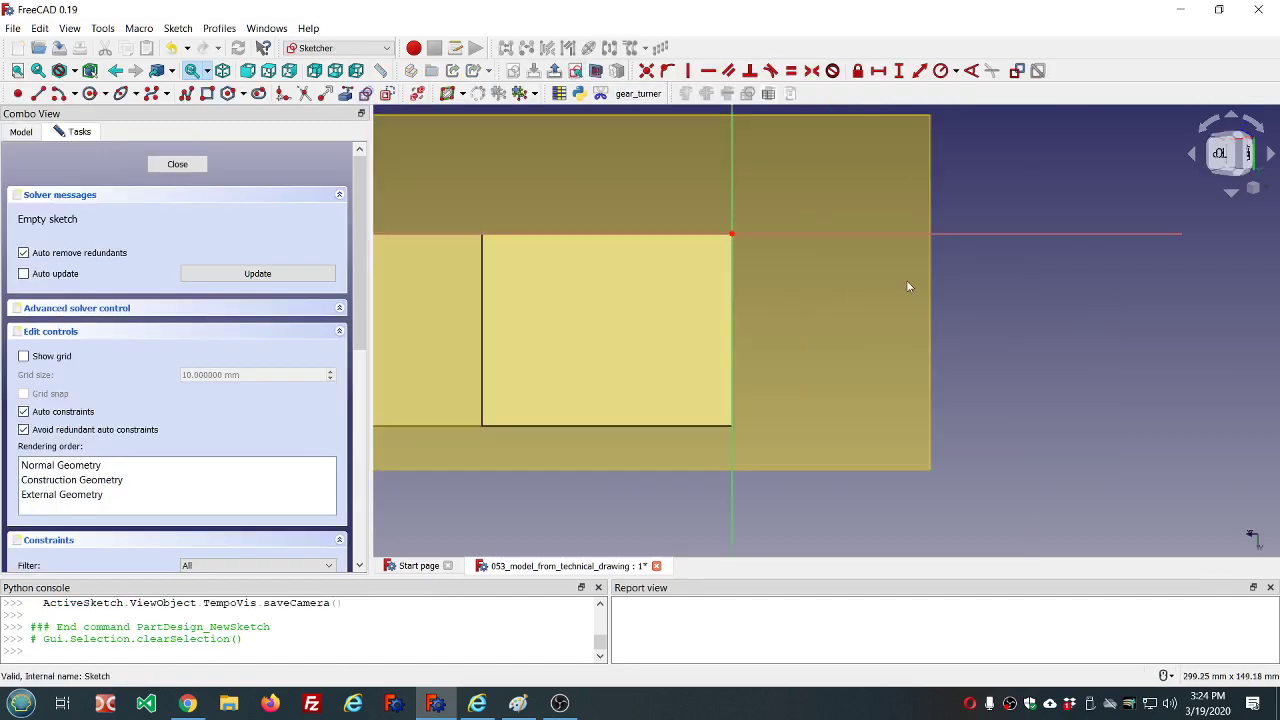
scroll(908, 285, "down", 3)
scroll(908, 287, "up", 2)
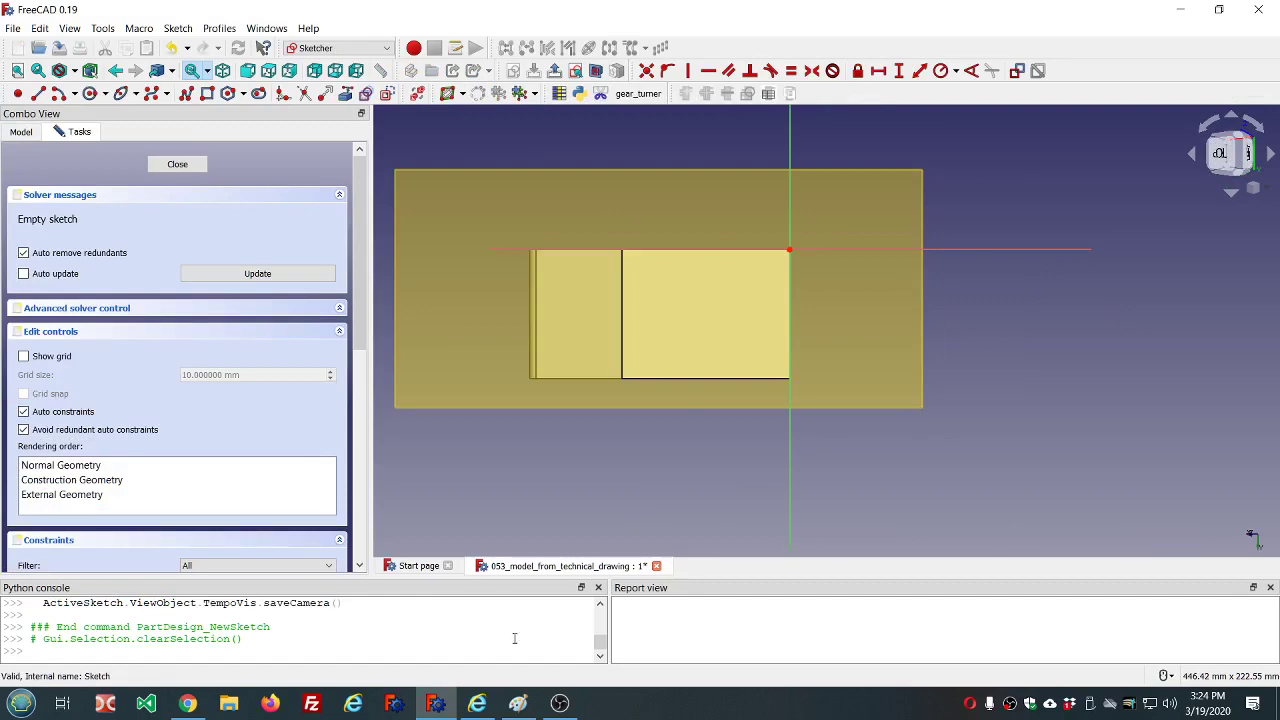
left_click(518, 703)
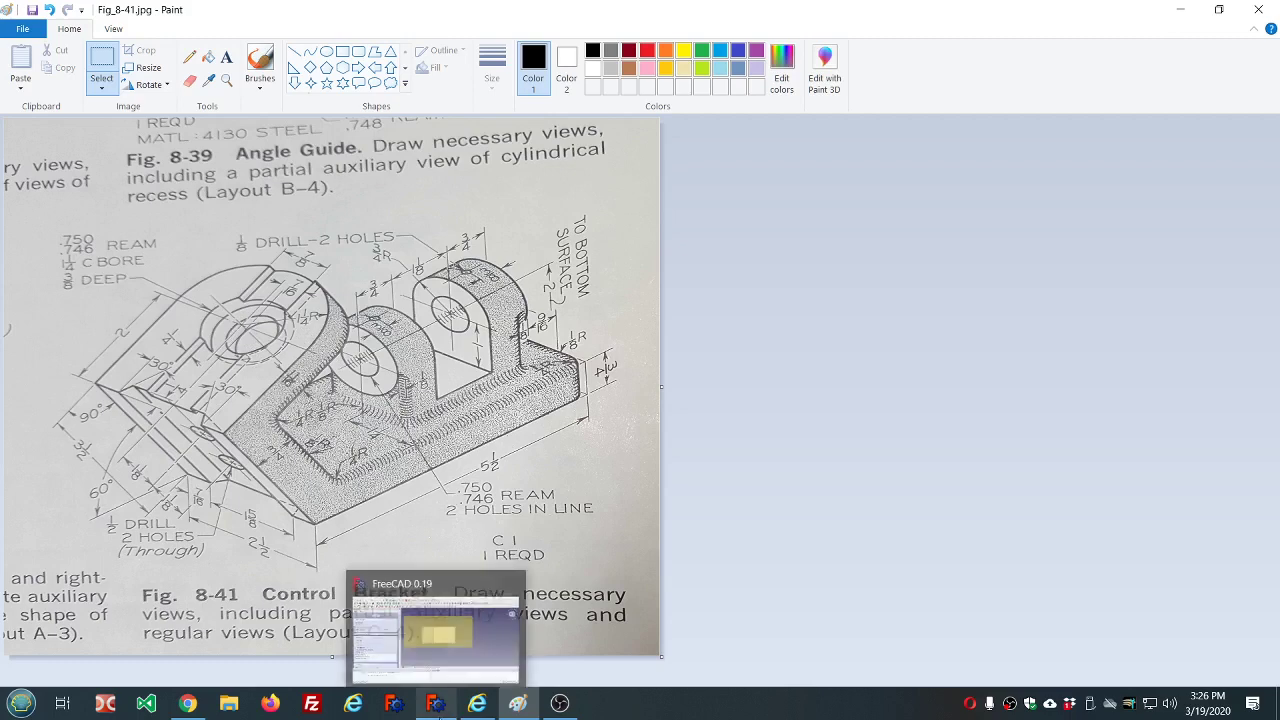
Step: Back in FreeCAD, toggle construction mode and draw a circle inside the flange rectangle
left_click(438, 711)
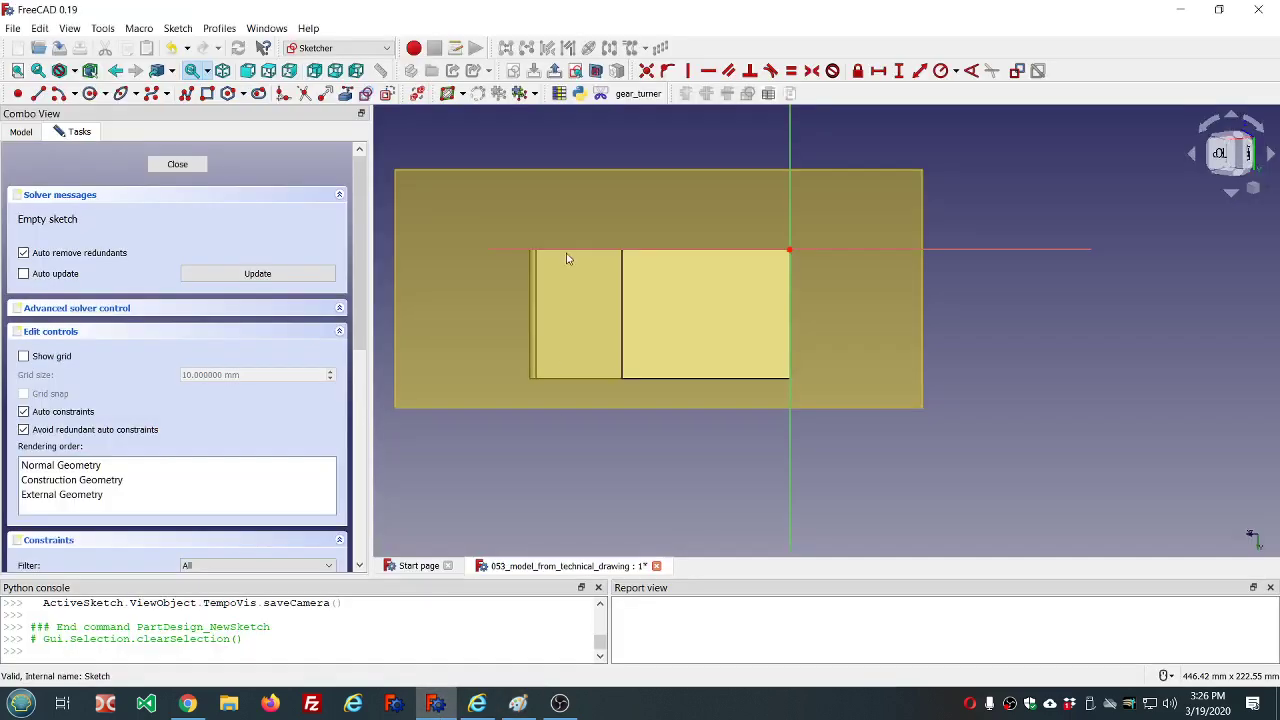
left_click(388, 93)
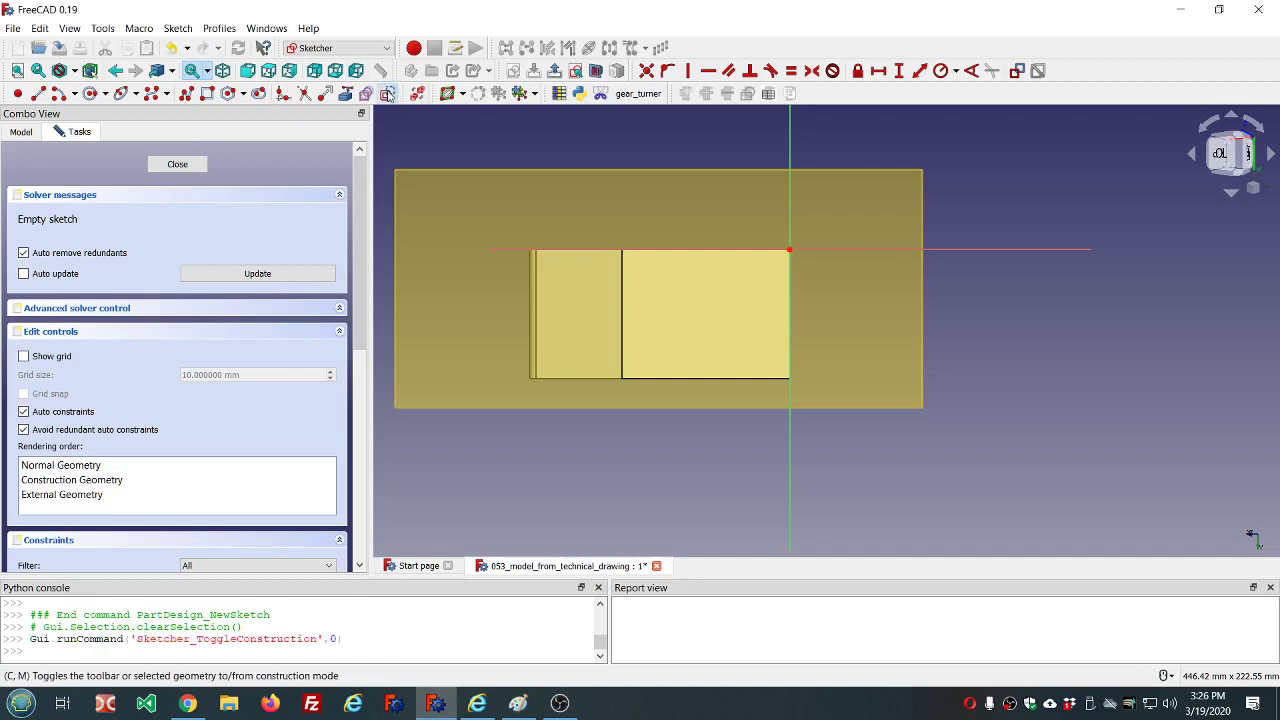
left_click(89, 93)
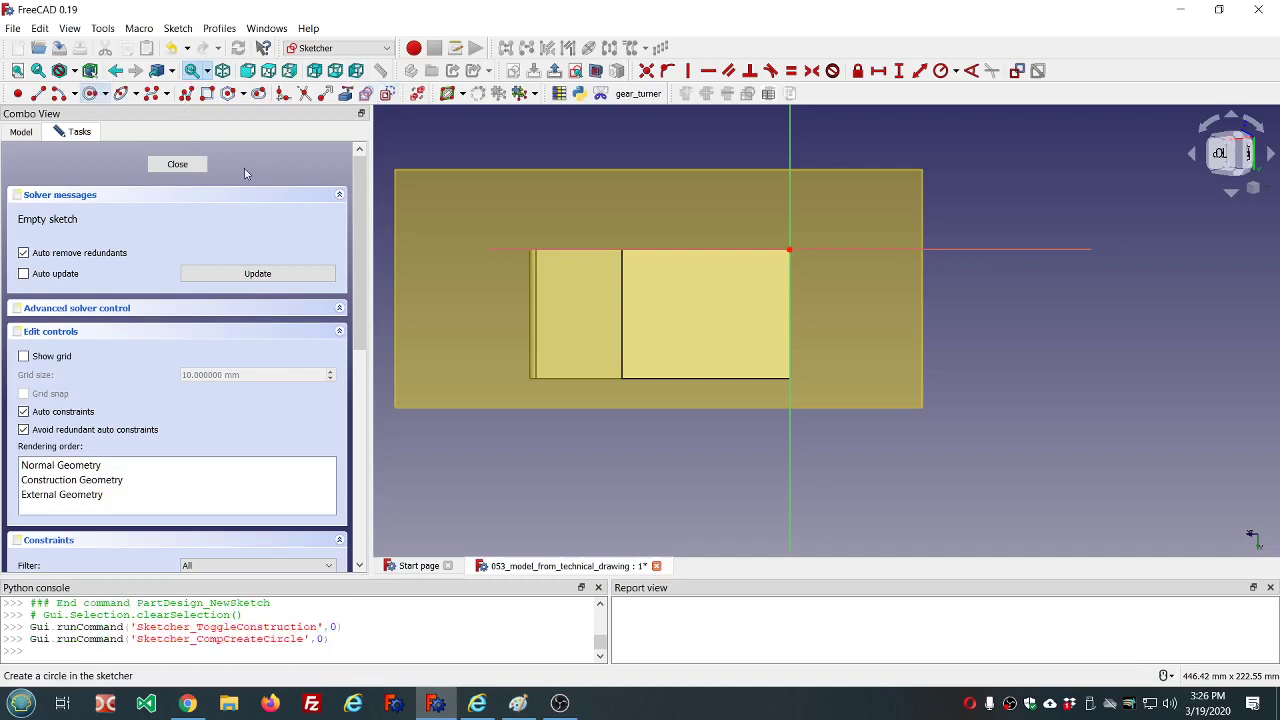
left_click(674, 310)
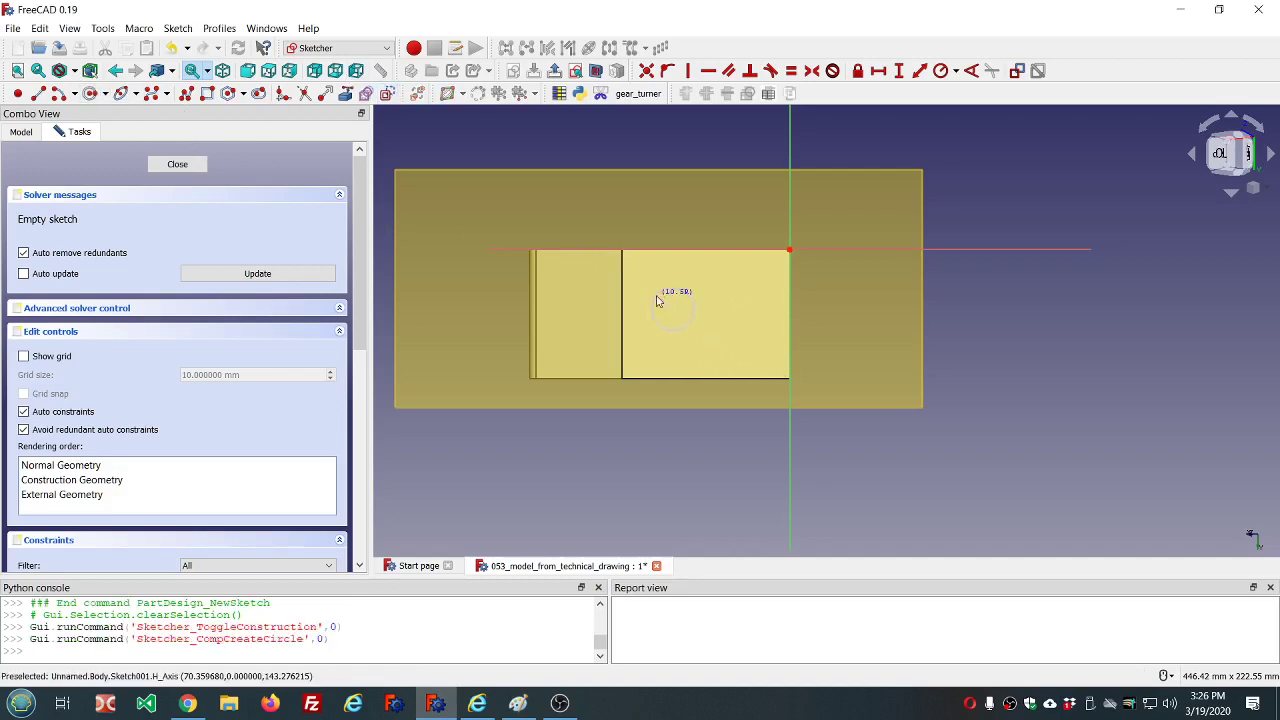
left_click(658, 302)
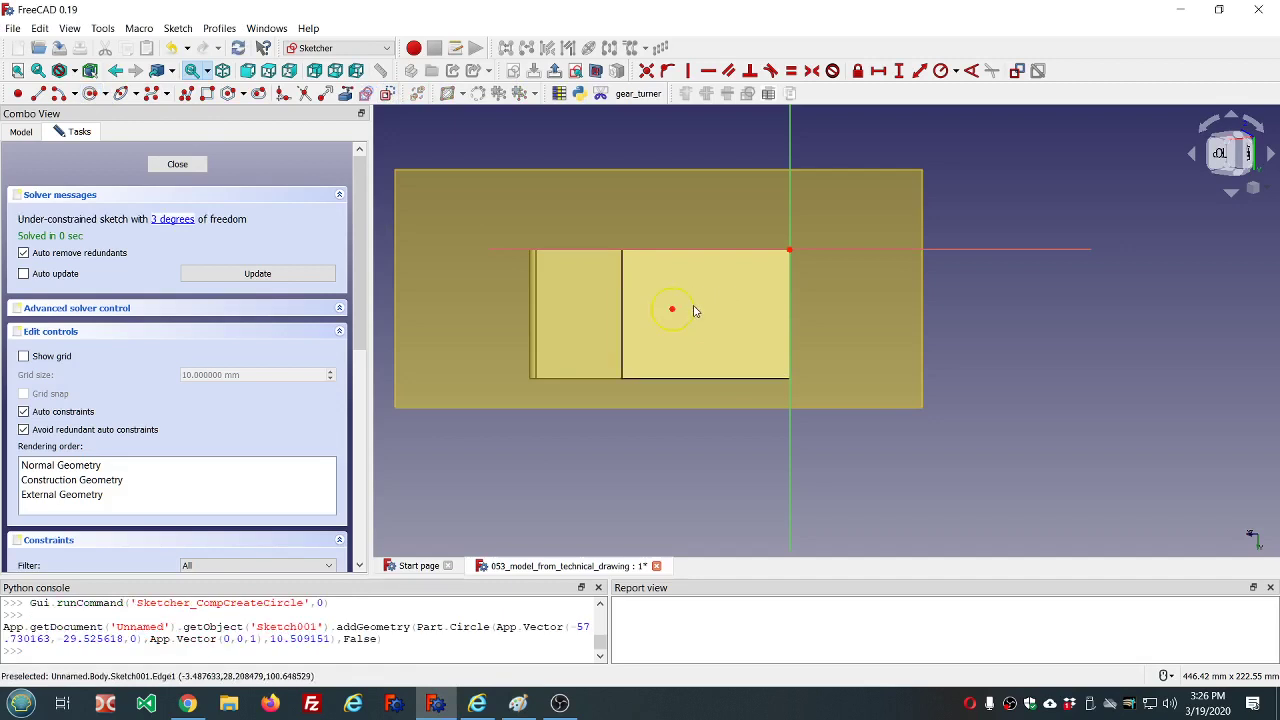
Step: Try a diameter constraint on the circle, cancel it, and show dd's properties
left_click(694, 310)
left_click(956, 72)
left_click(990, 109)
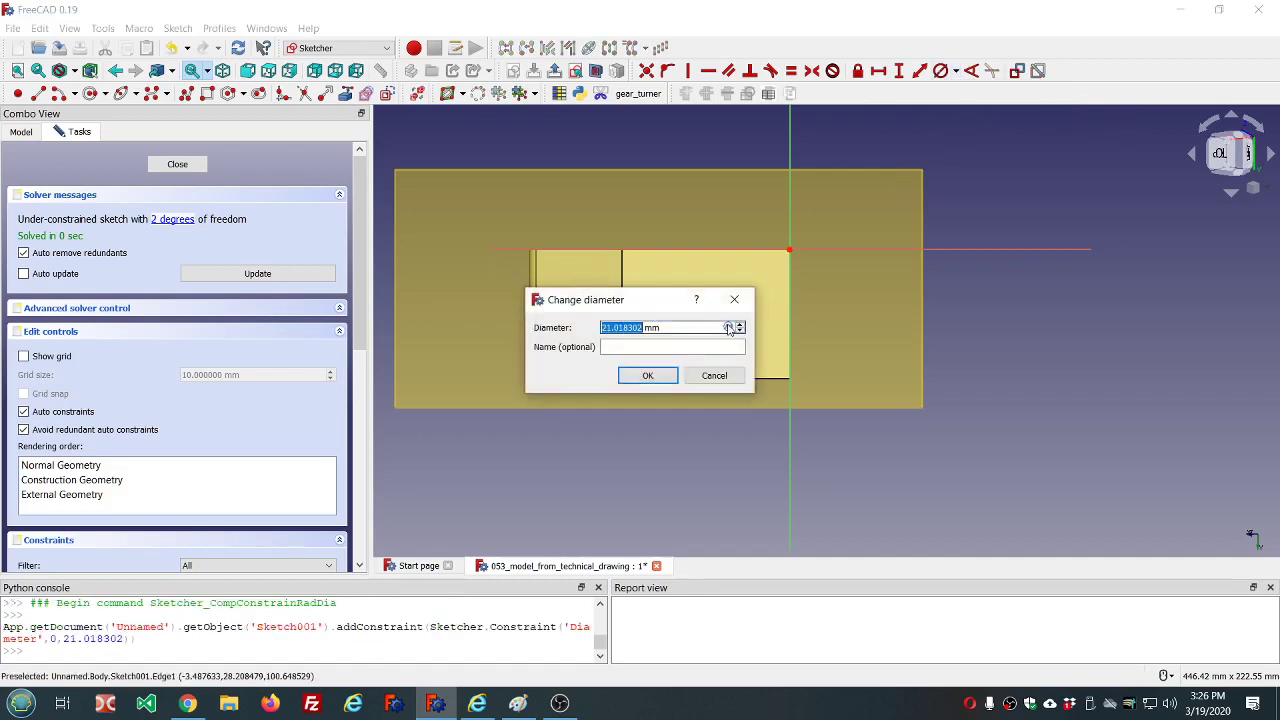
left_click(714, 377)
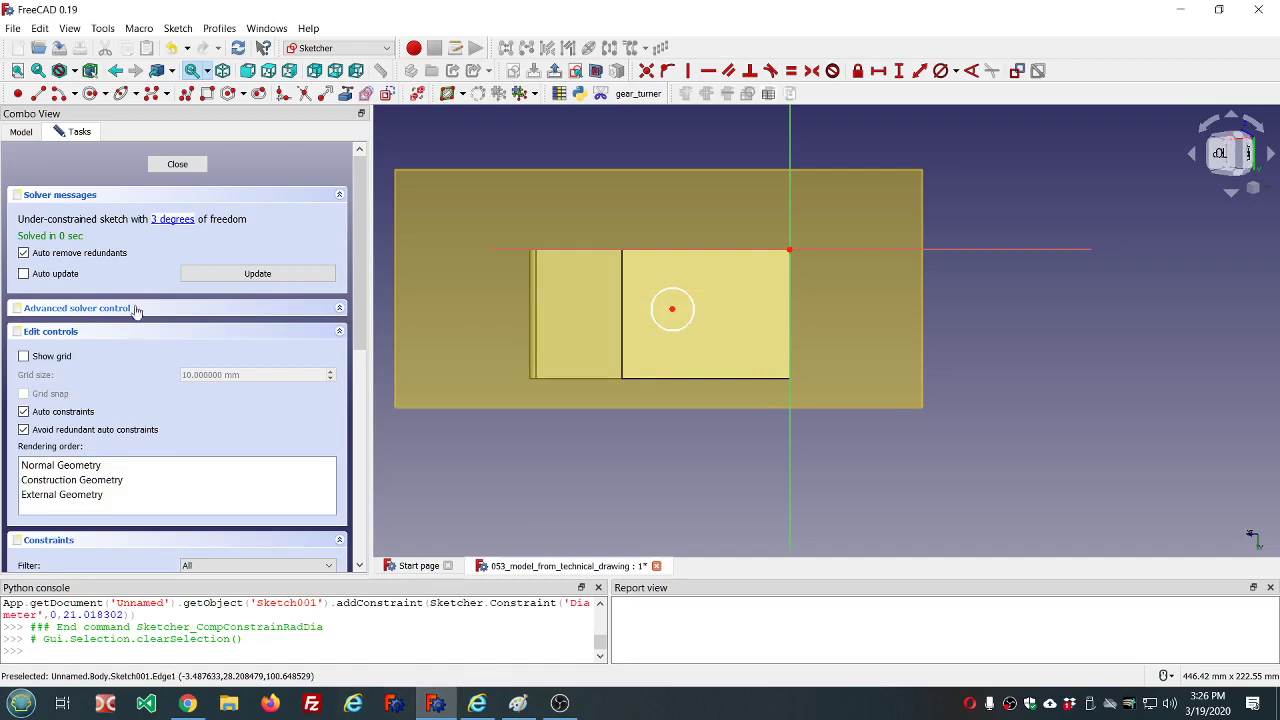
left_click(21, 131)
left_click(110, 202)
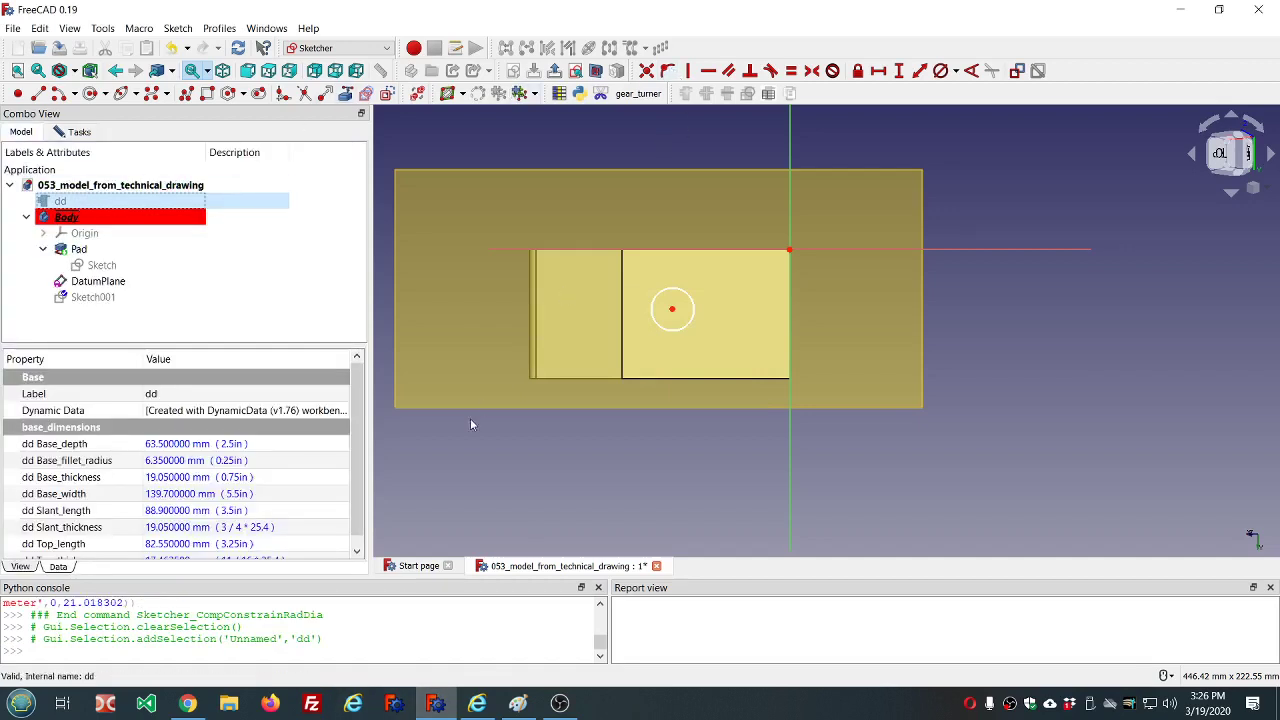
Step: Close the sketch and add a Length property Ream_diameter to dd in a new slant_dimensions group
left_click(79, 131)
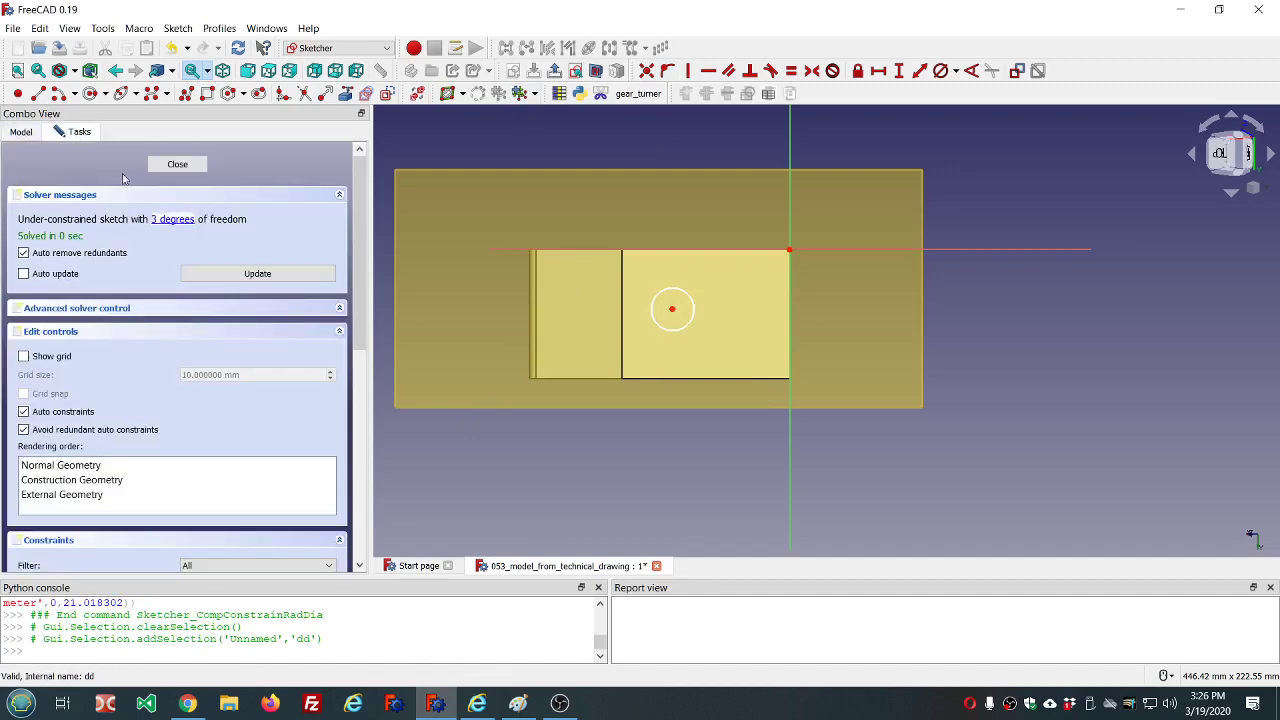
left_click(175, 165)
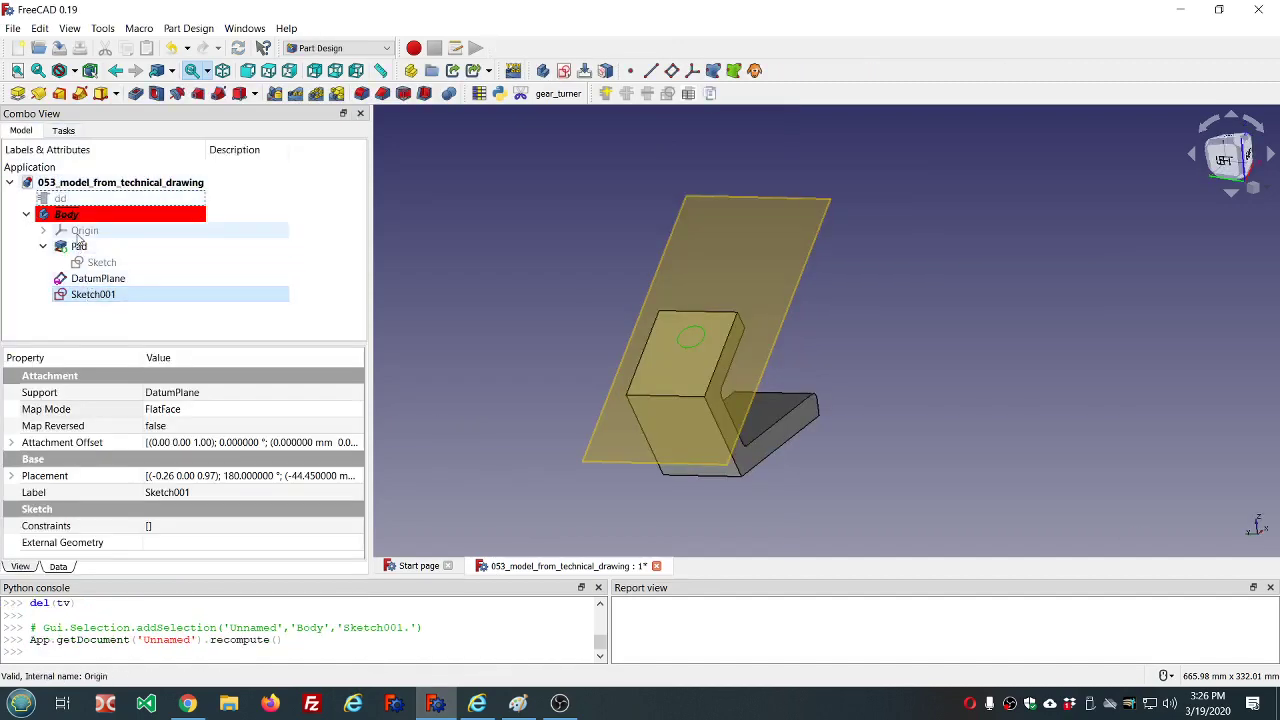
left_click(60, 198)
scroll(313, 467, "down", 1)
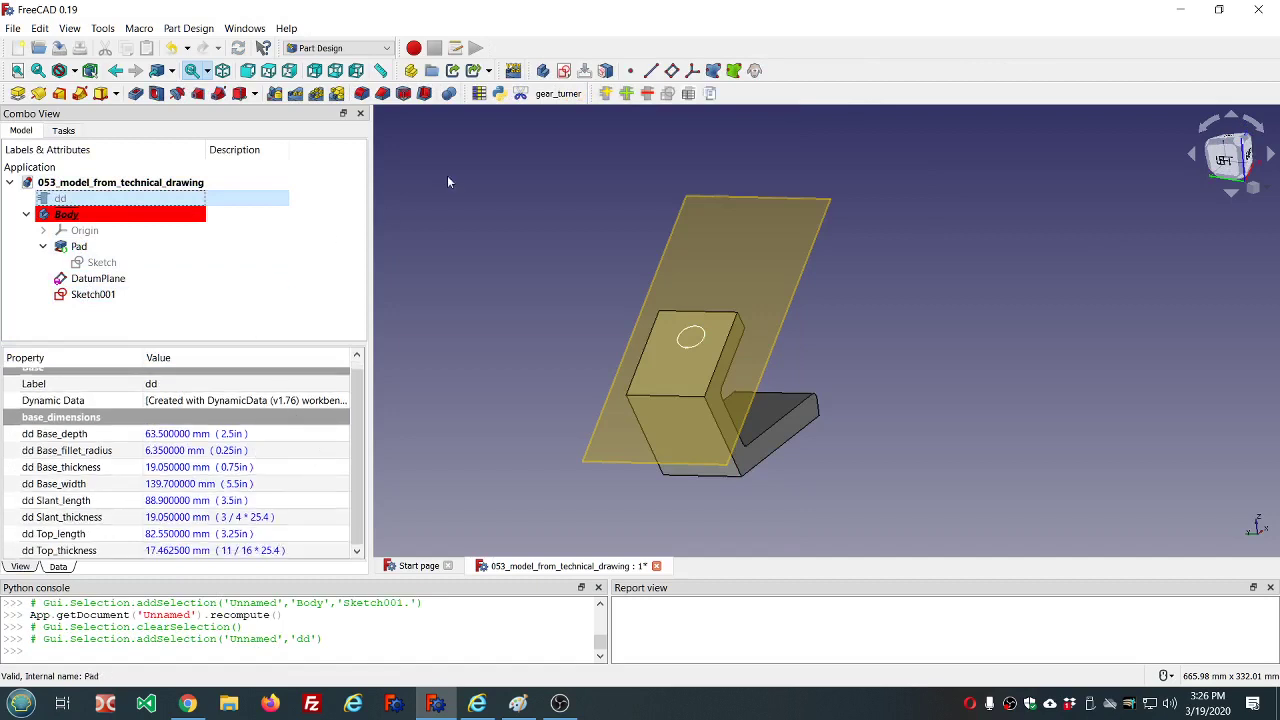
left_click(625, 93)
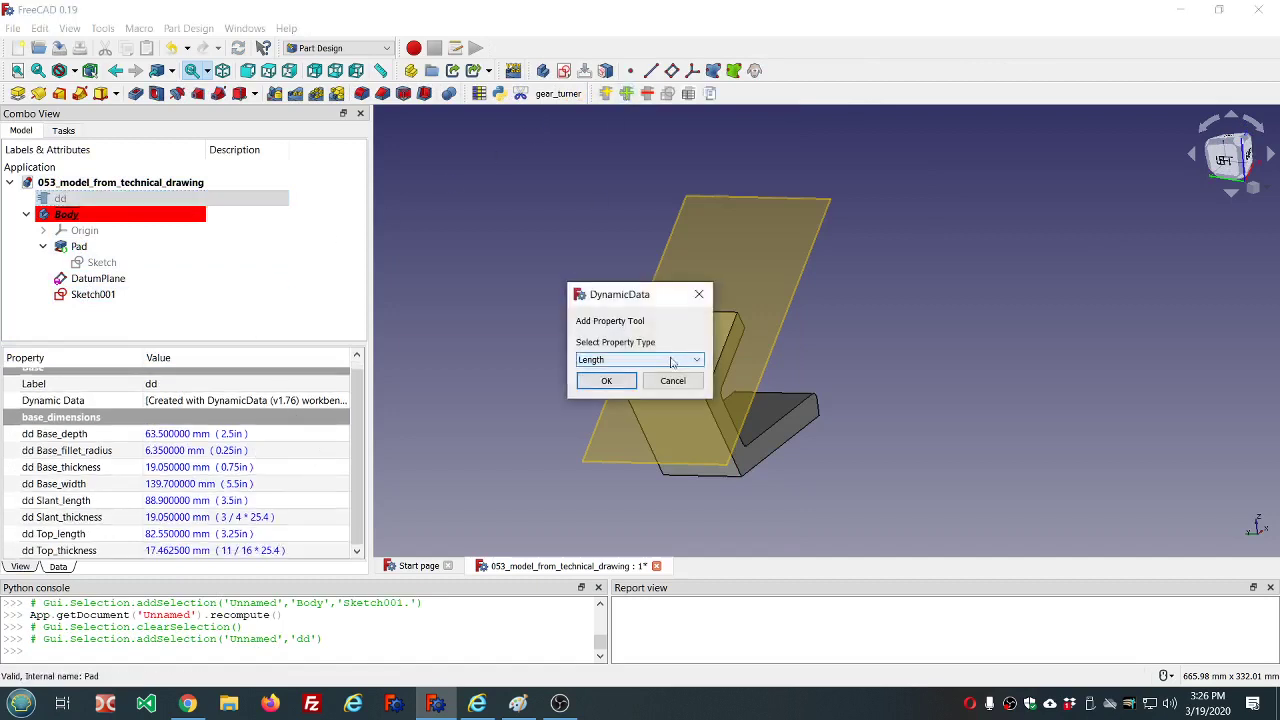
left_click(604, 380)
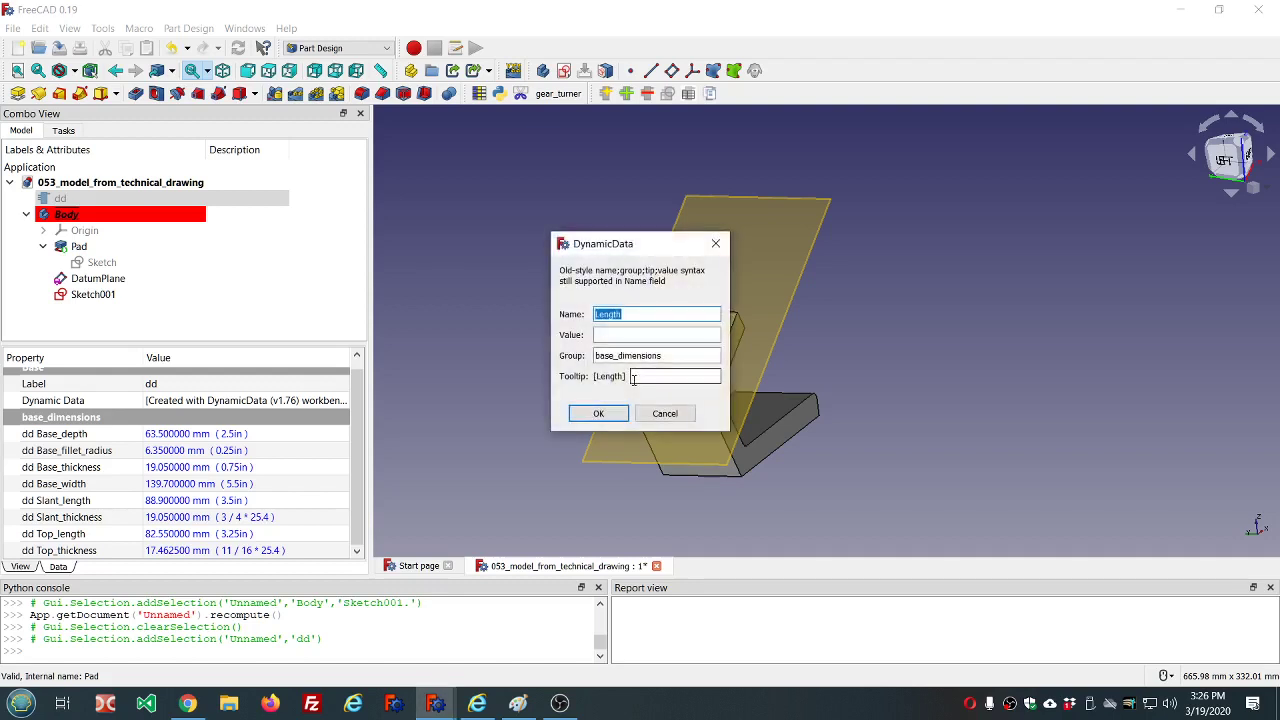
type("ra")
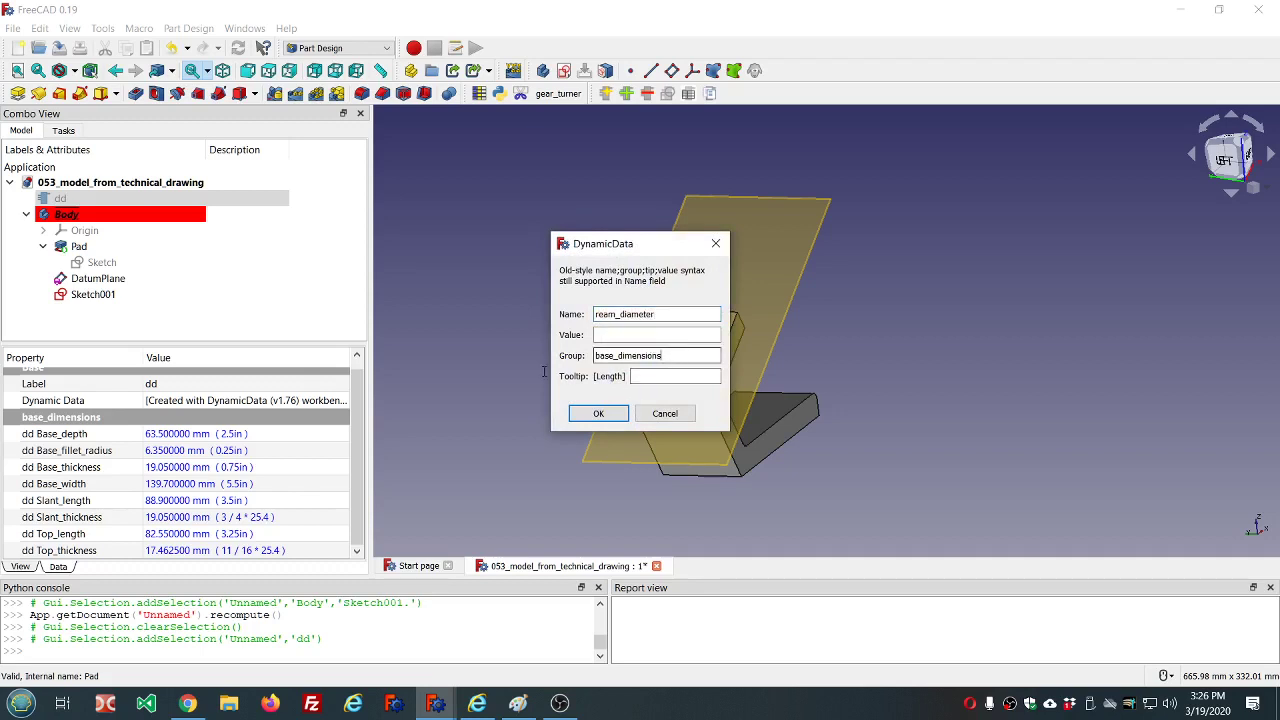
key("shift+Tab")
type("s")
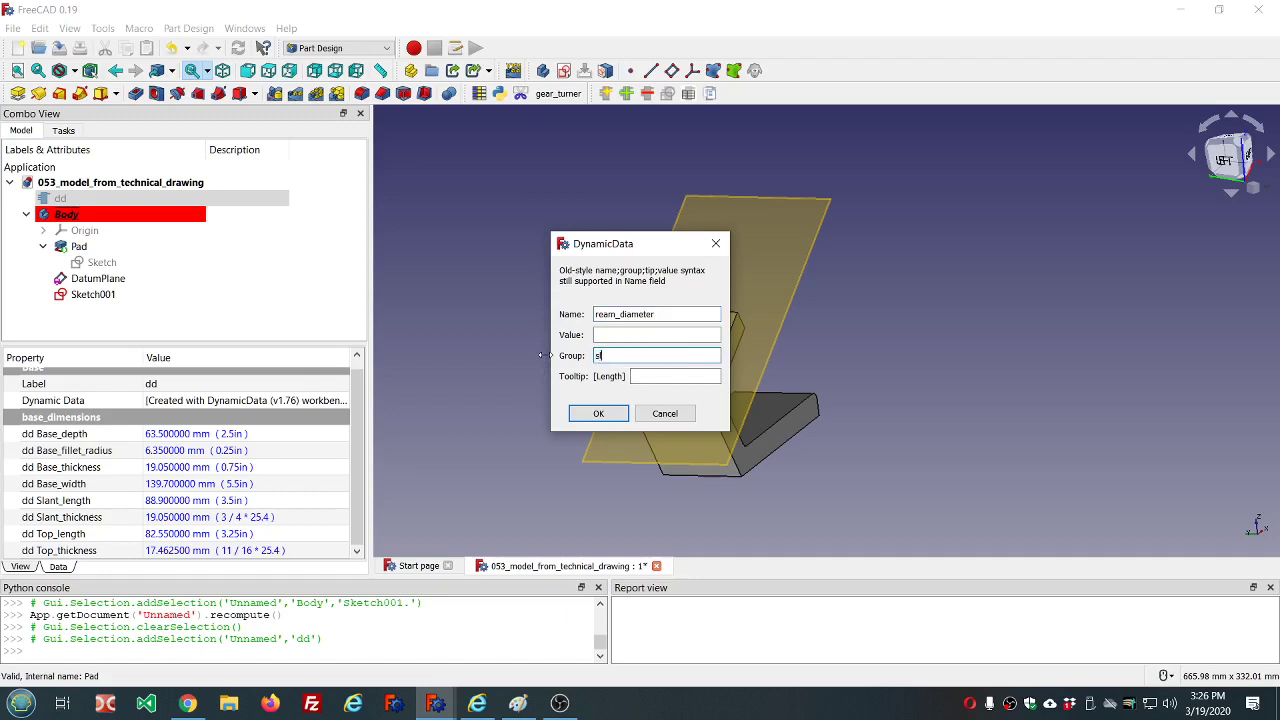
type("lant_dimensions")
left_click(600, 413)
Step: Set Ream_diameter to 0.746 in through the formula editor
scroll(314, 440, "down", 1)
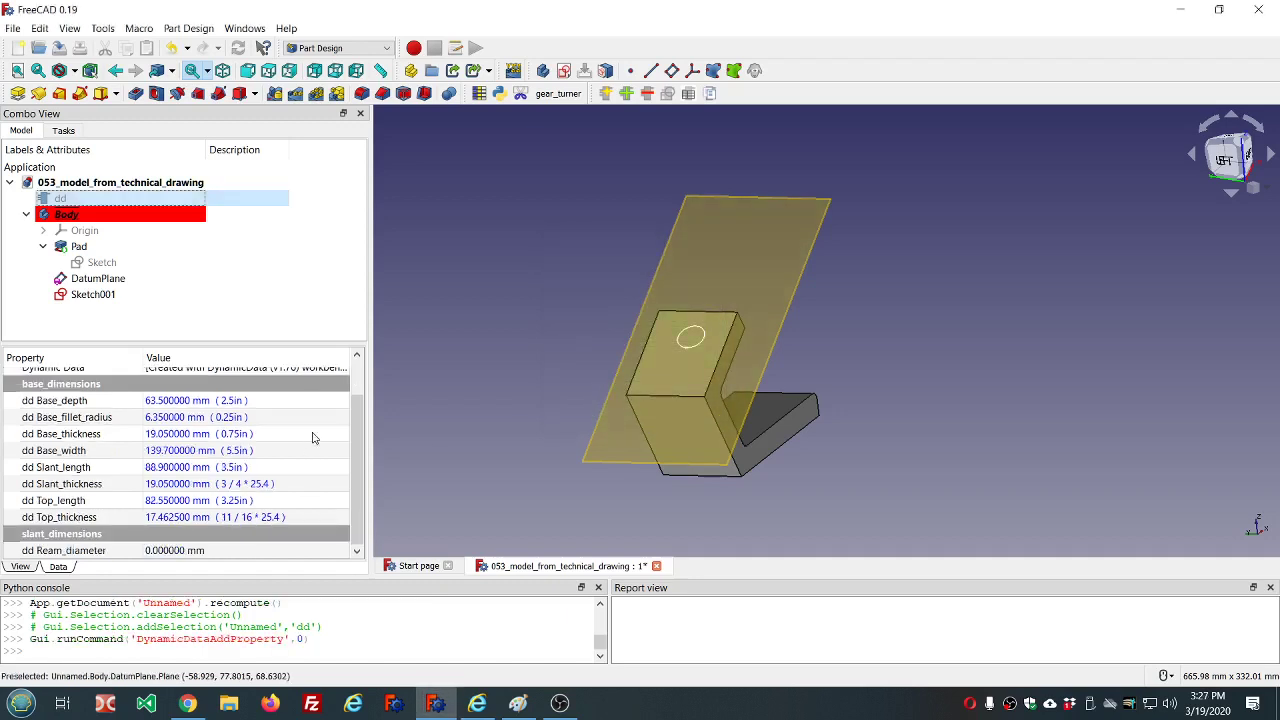
left_click(193, 545)
left_click(330, 552)
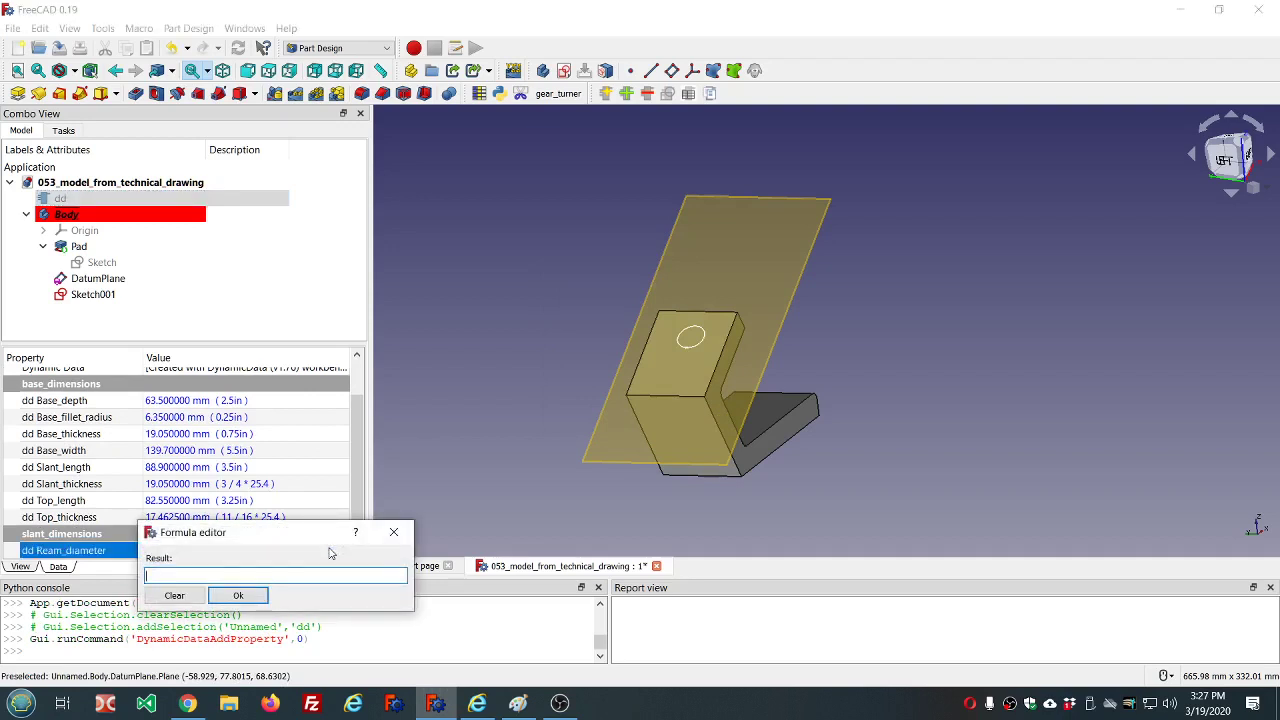
type(".746 in")
left_click(238, 595)
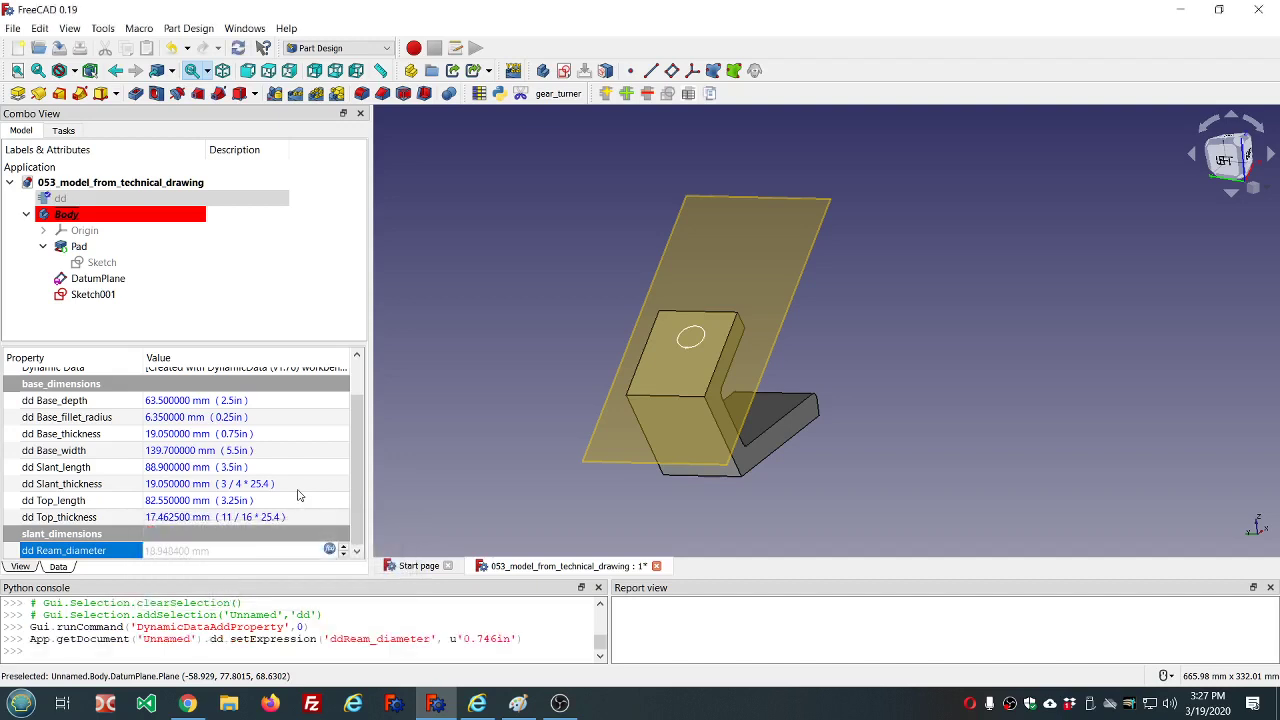
left_click(310, 487)
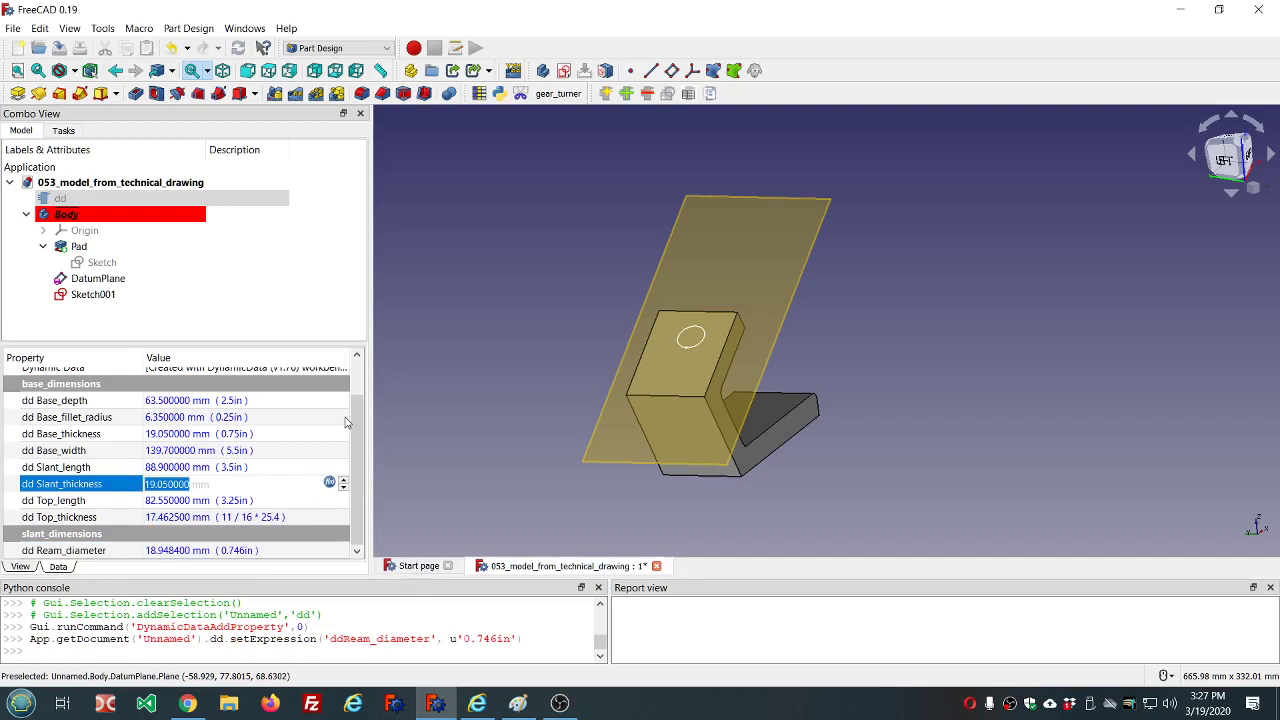
left_click_drag(302, 343, 304, 285)
left_click(305, 259)
Step: Reopen Sketch001 and constrain the circle's diameter to dd.ddReam_diameter (18.9484 mm)
left_click(117, 196)
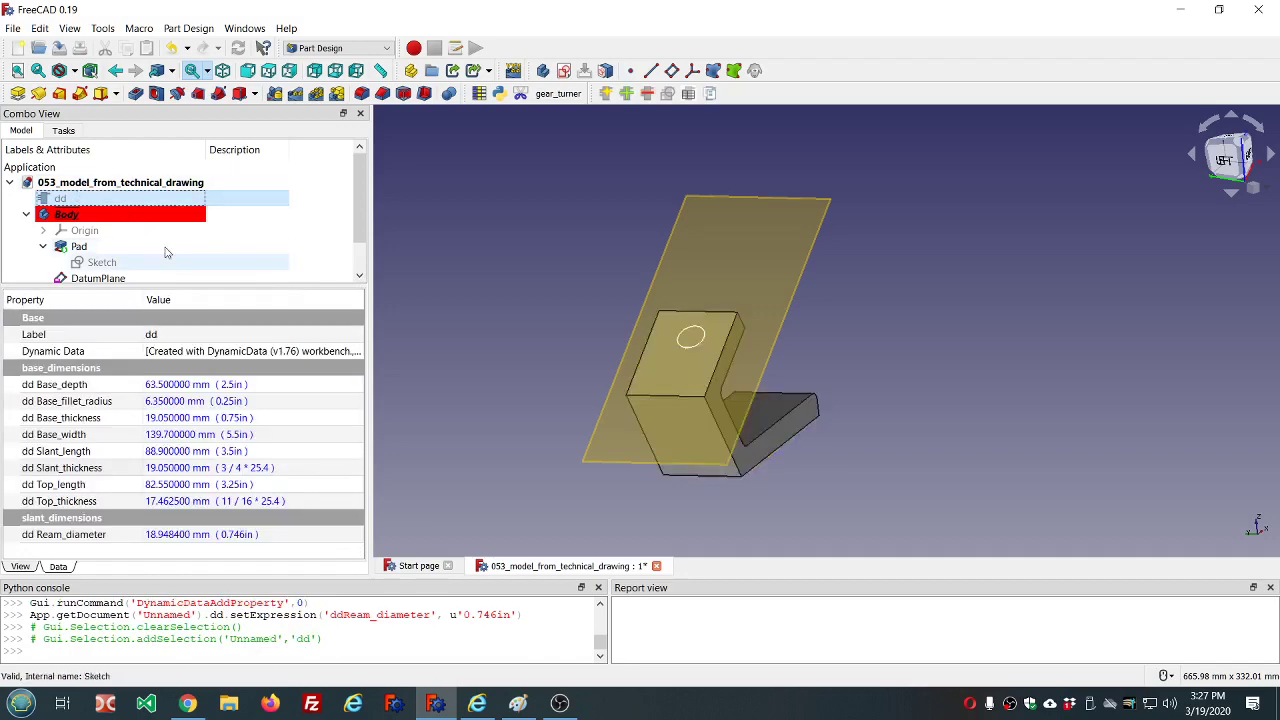
scroll(100, 250, "down", 1)
left_click(92, 263)
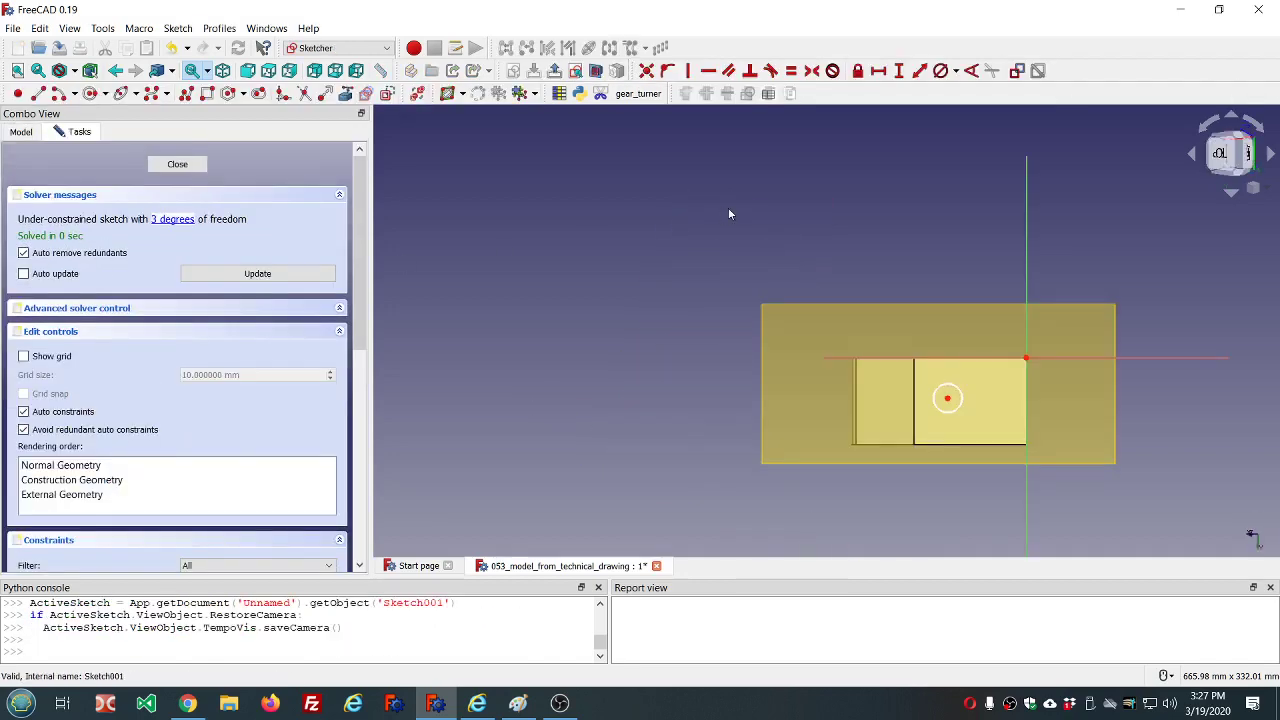
left_click(695, 300)
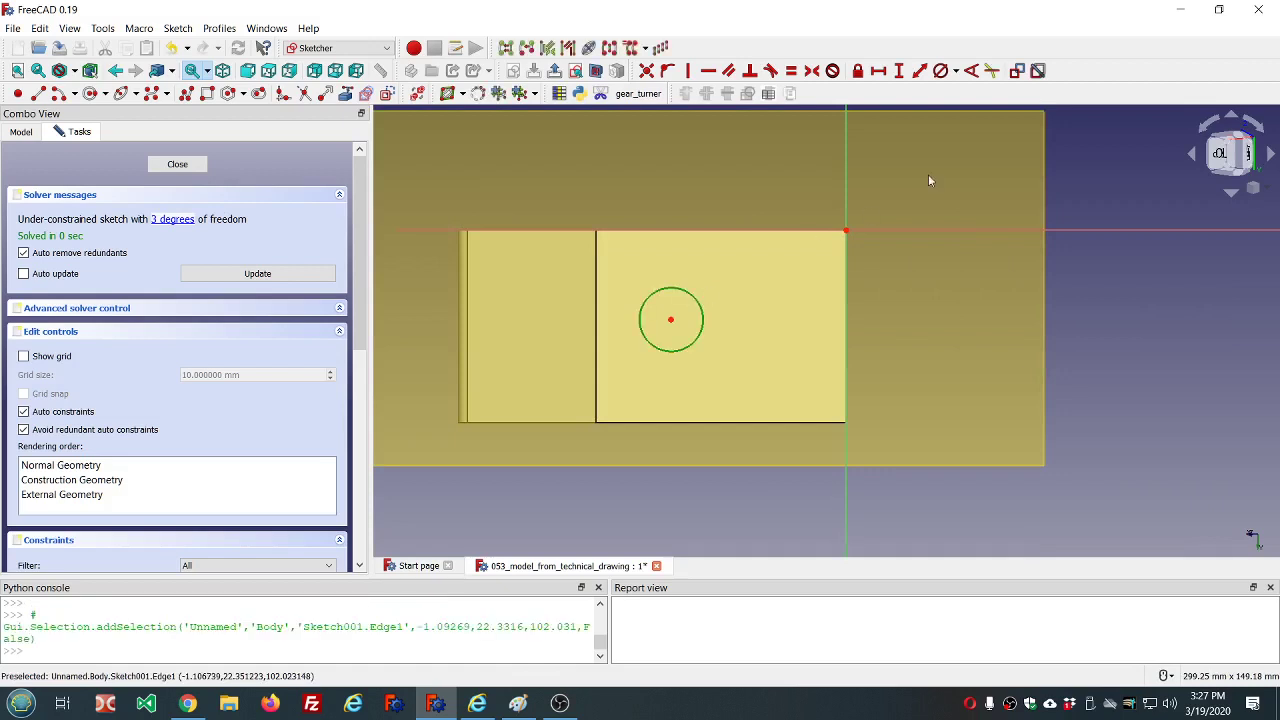
left_click(940, 70)
key("equal")
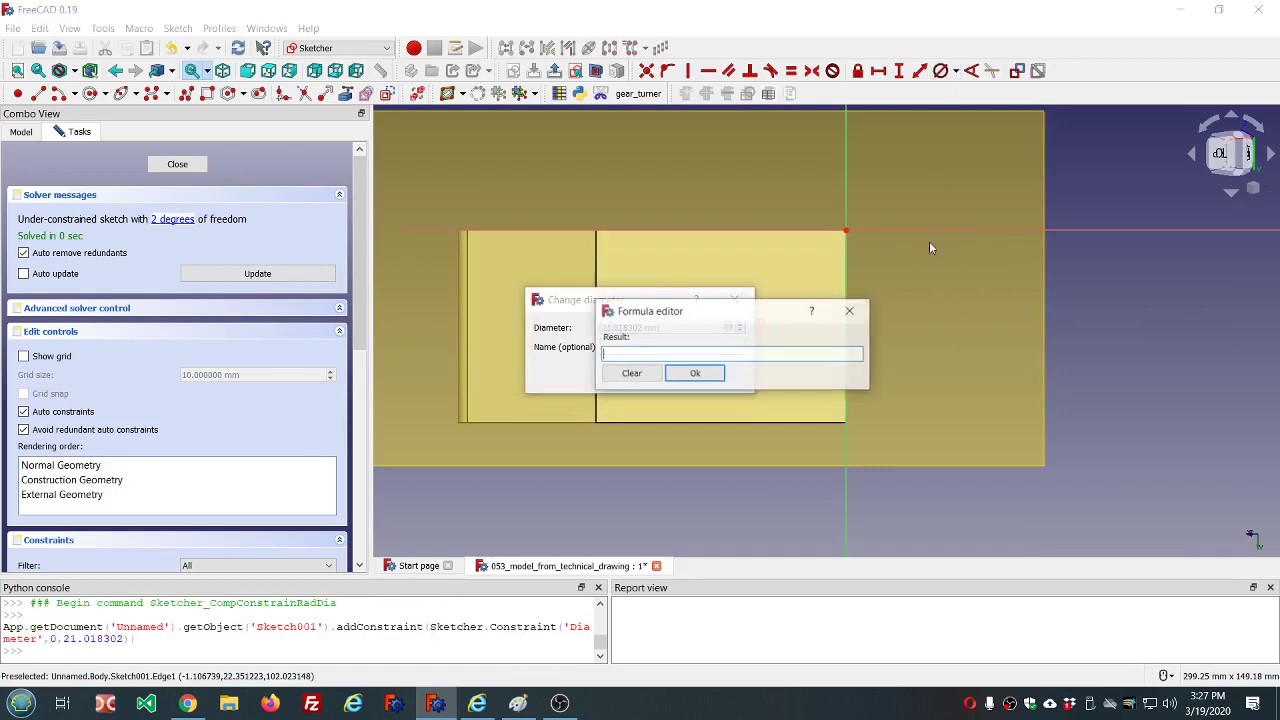
type("dd.dd")
key("Down")
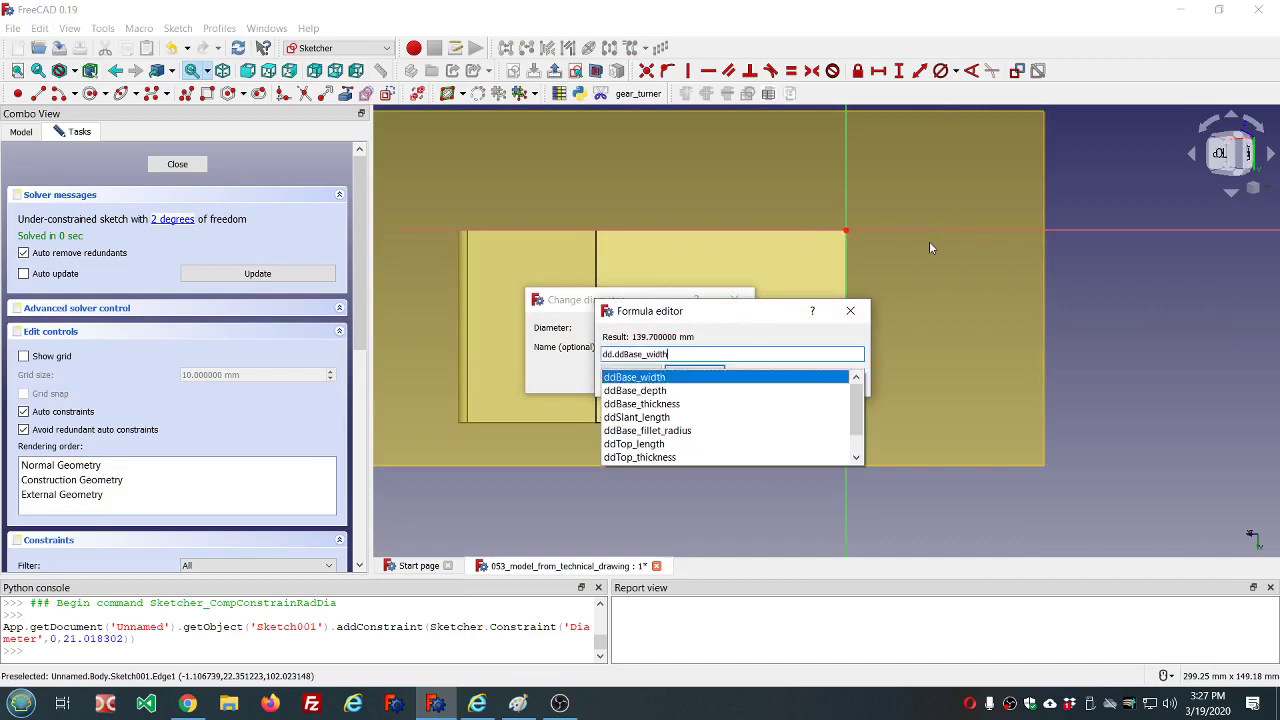
key("Down")
key("Down")
key("Down")
key("Down")
key("Down")
key("Down")
key("Down")
key("Down")
key("Down")
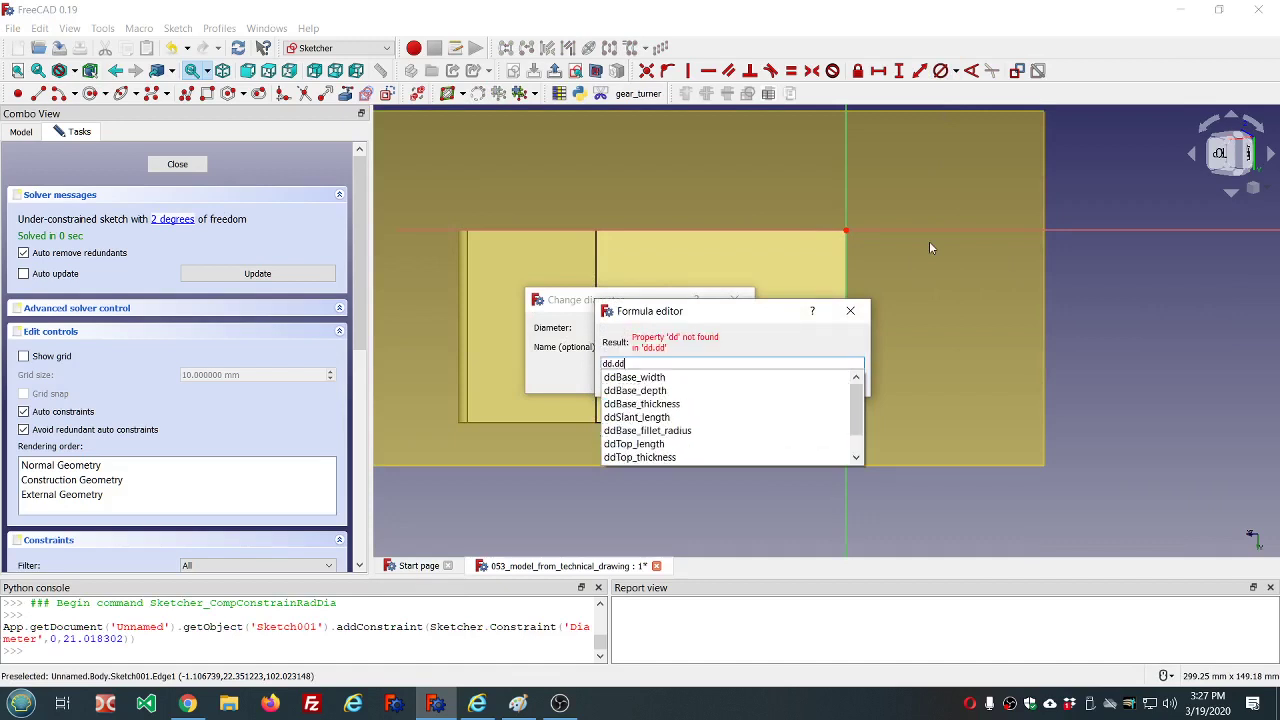
key("Up")
key("Return")
key("Return")
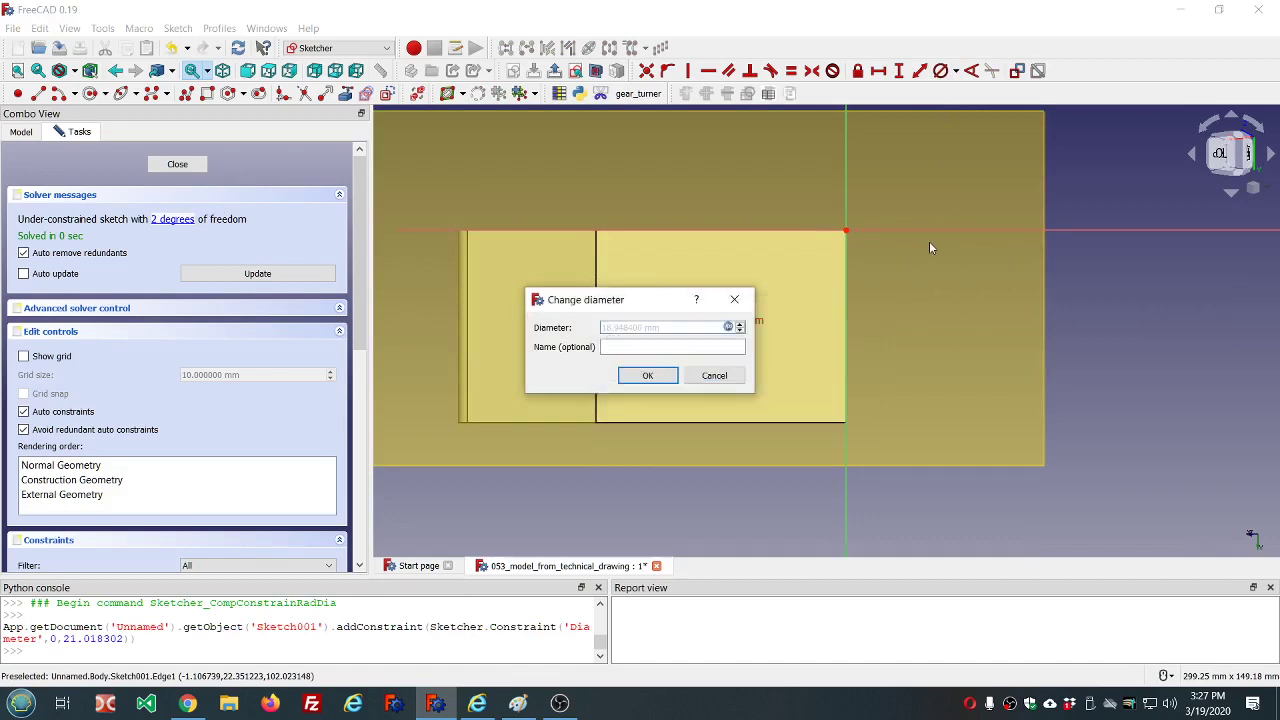
left_click(662, 375)
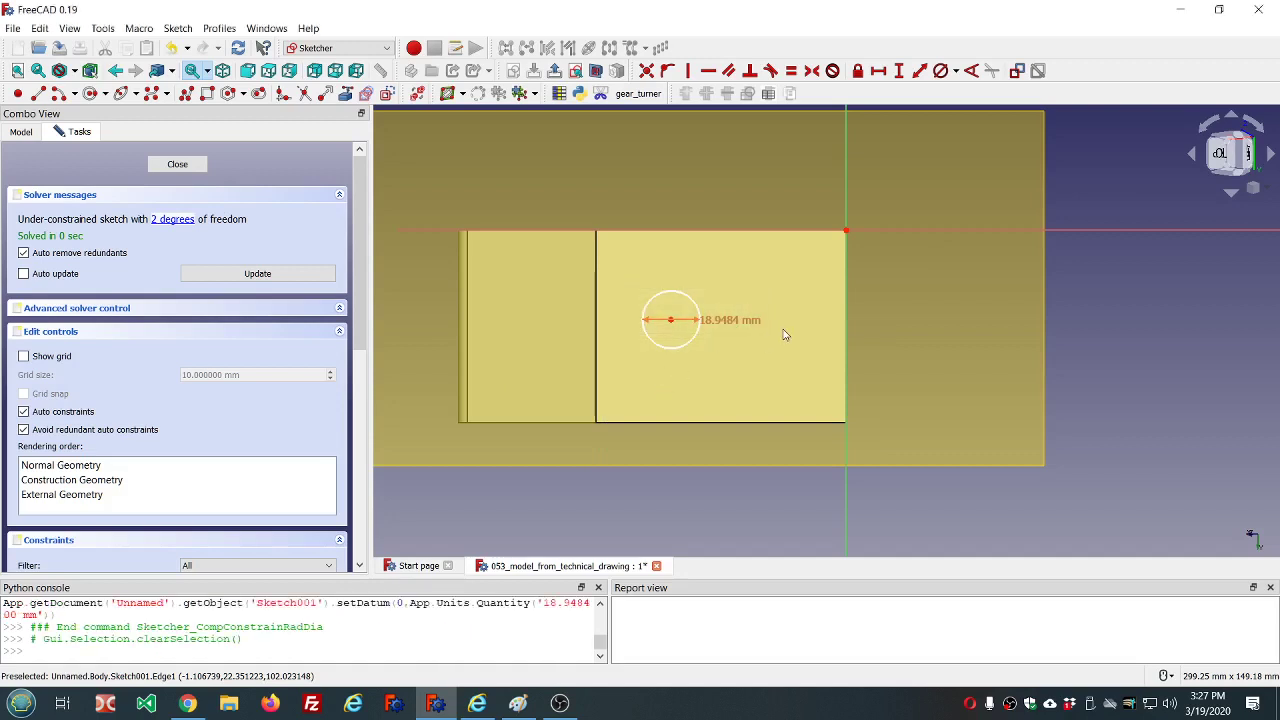
left_click(518, 697)
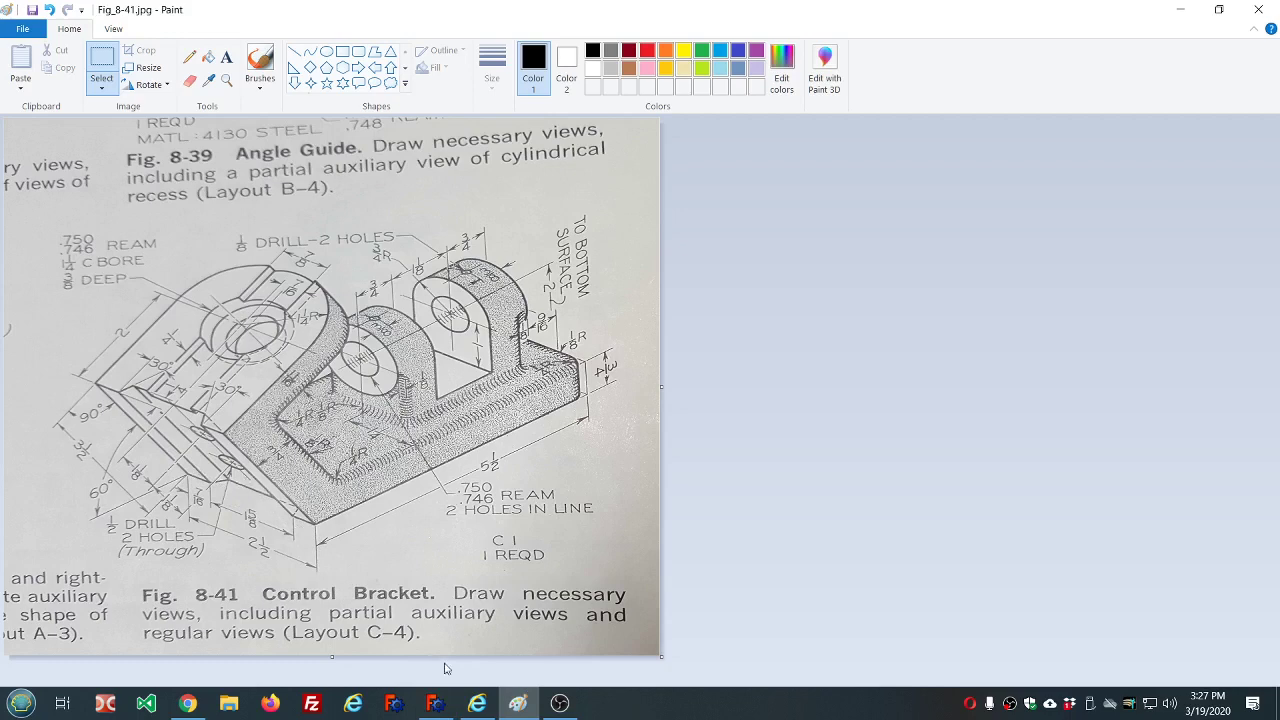
left_click(450, 712)
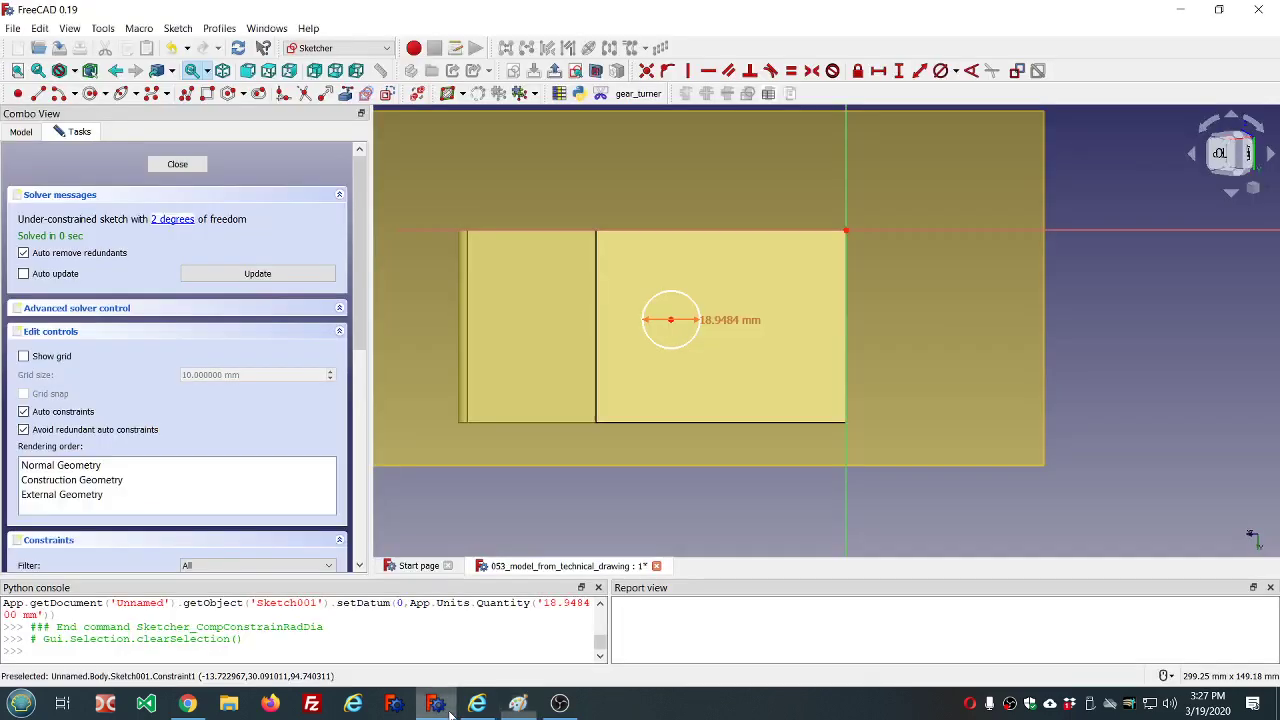
left_click(671, 322)
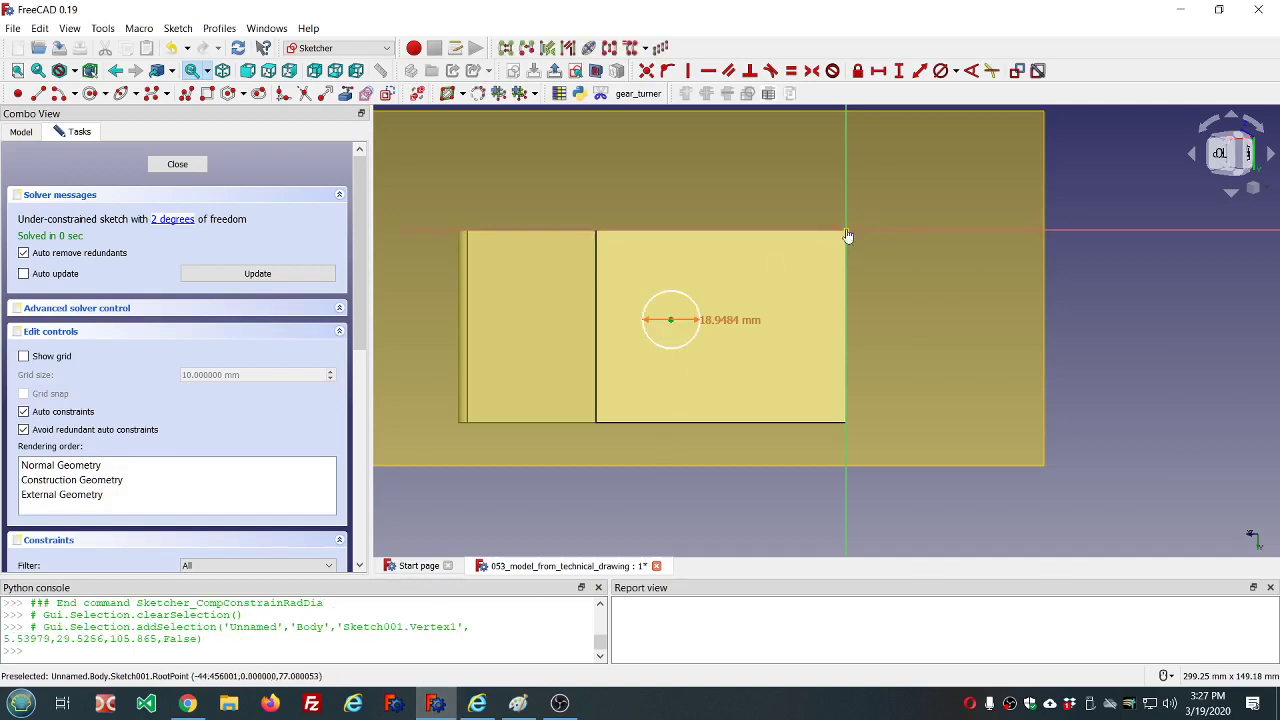
Step: Constrain the hole centre's vertical distance from the corner to dd.ddBase_depth/2 (31.75 mm)
left_click(846, 233)
left_click(899, 70)
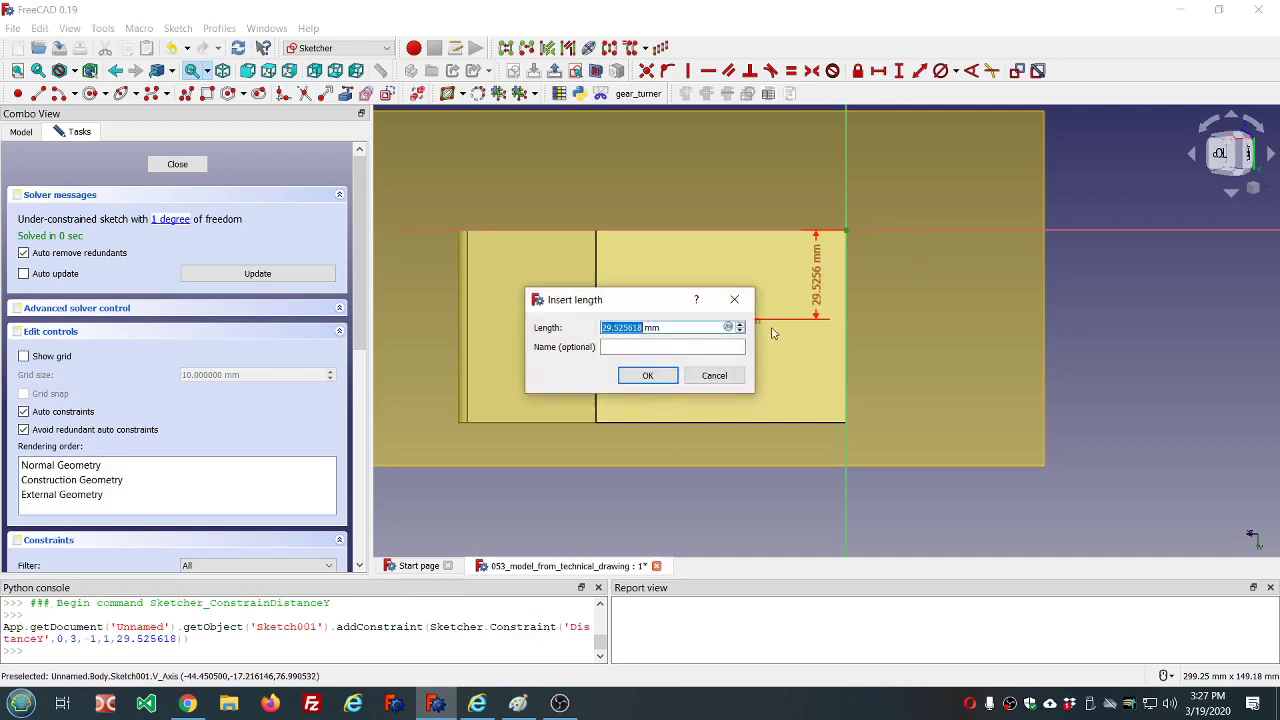
left_click(725, 329)
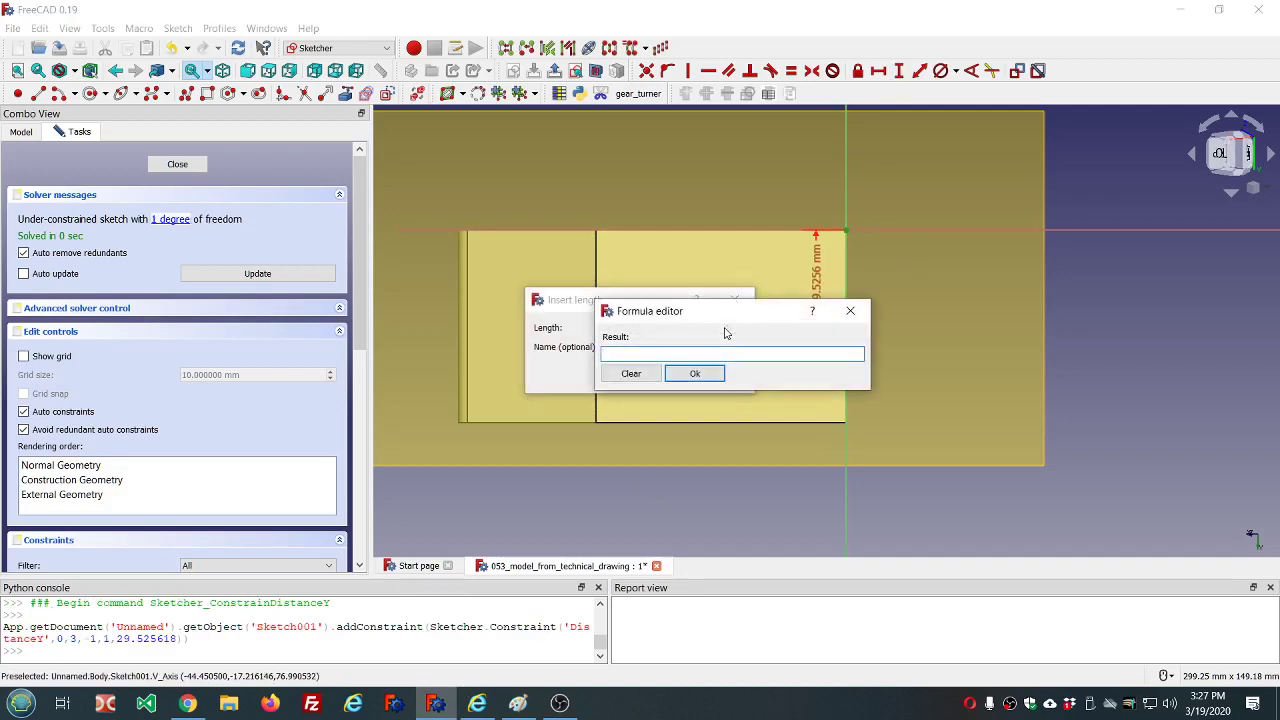
type("dd.dd")
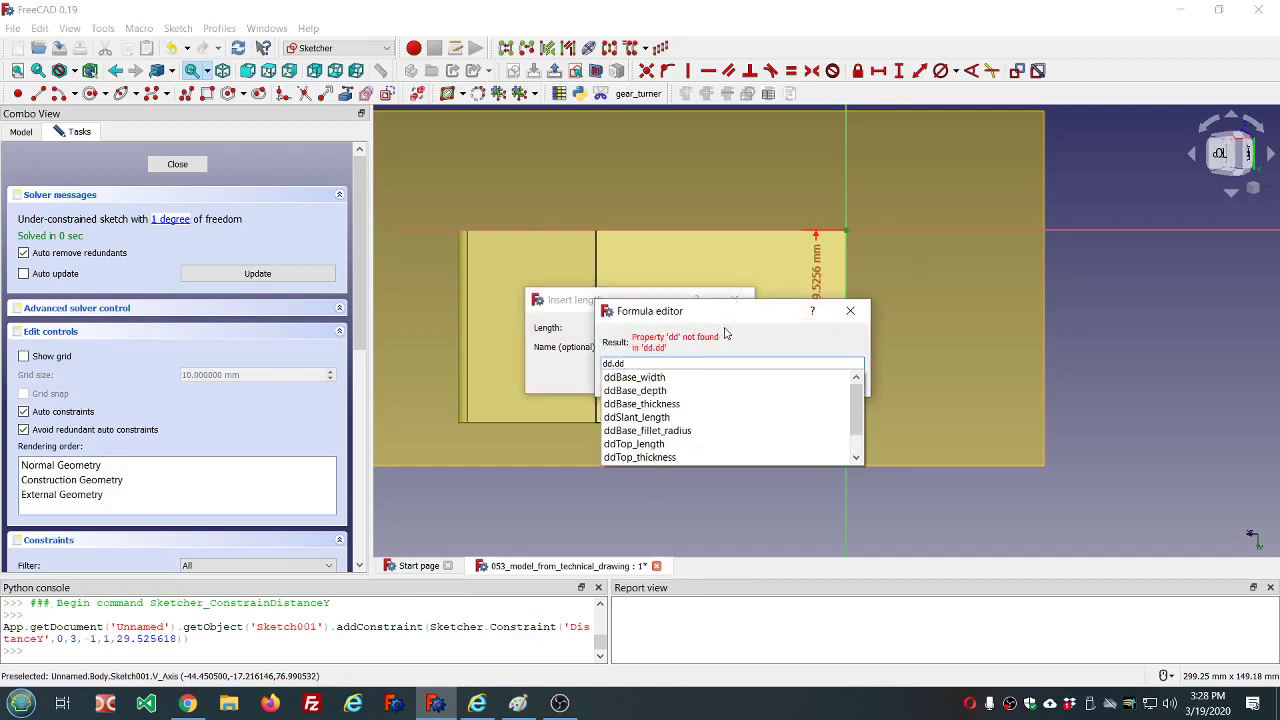
key("Down")
key("Down")
type("/2")
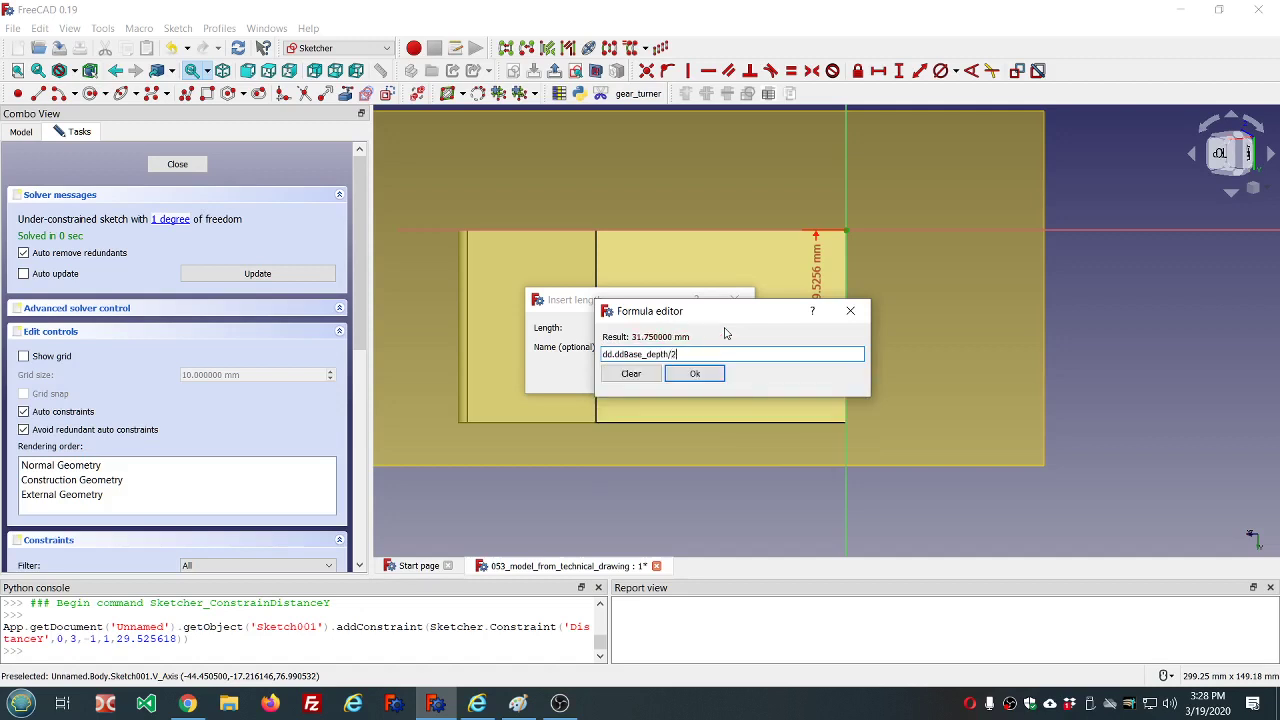
left_click(695, 373)
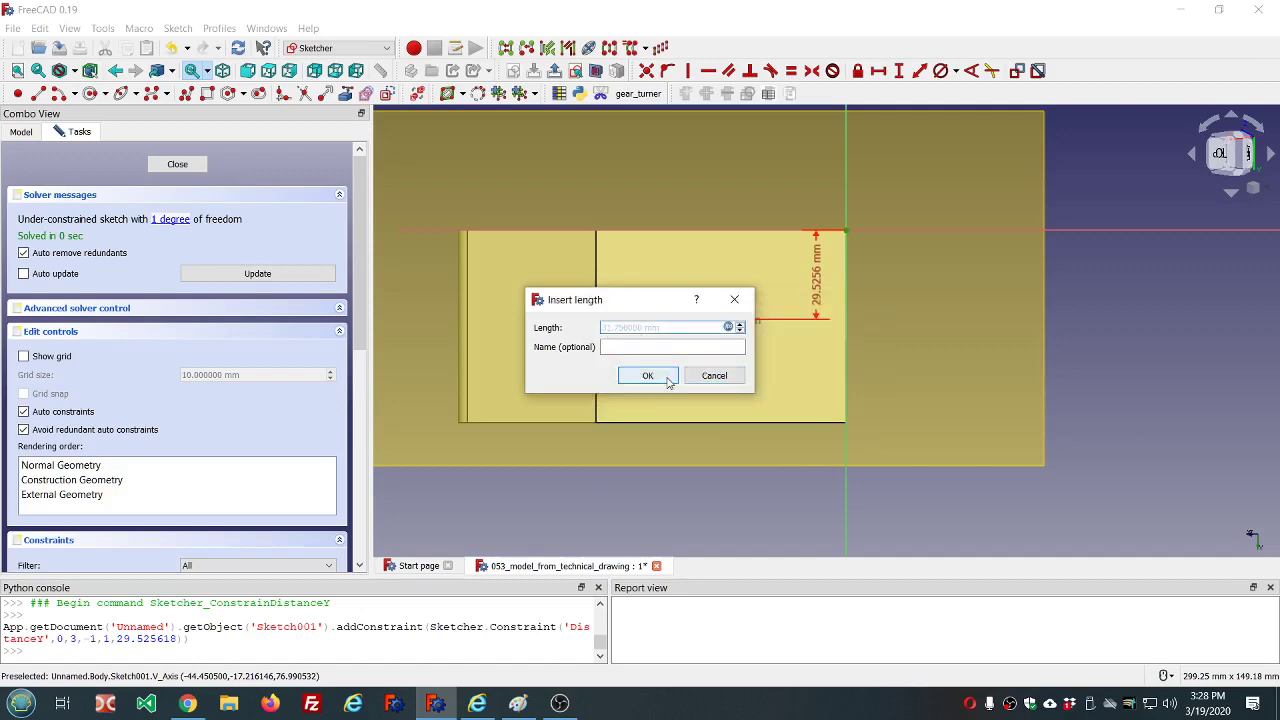
left_click(648, 376)
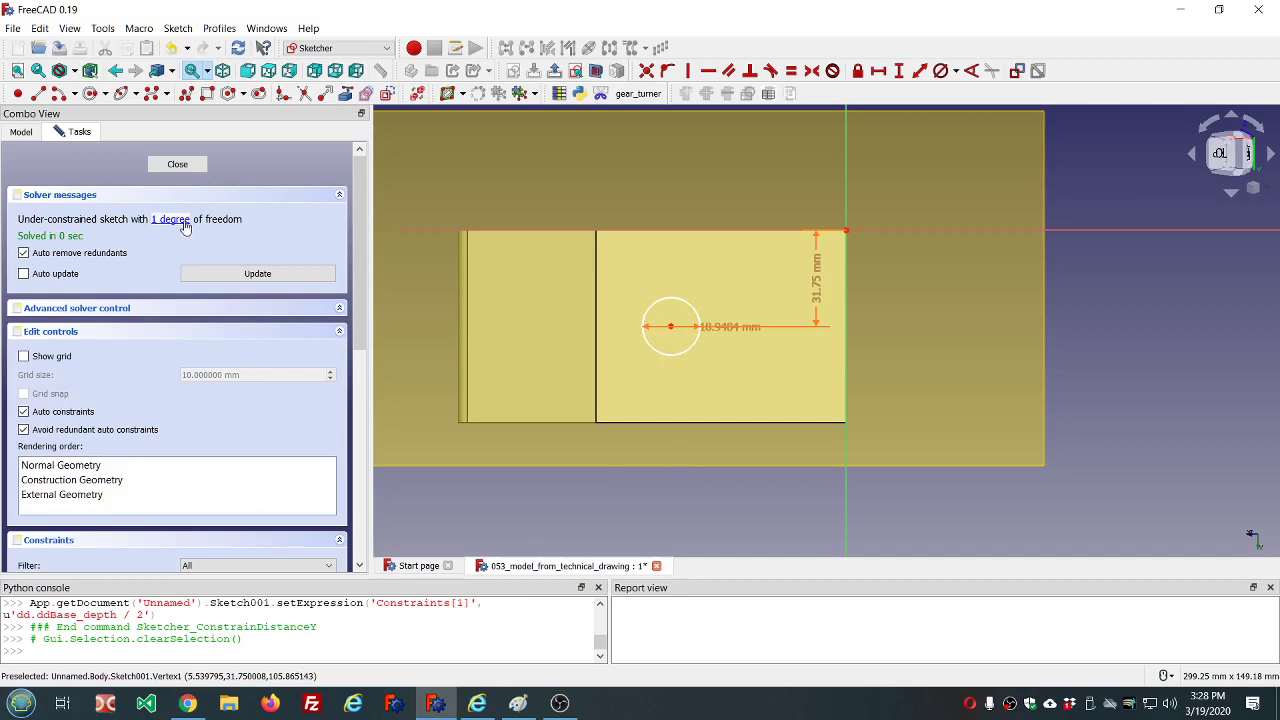
Step: Close the sketch and add a Length property Hole_center_height to dd
left_click(174, 164)
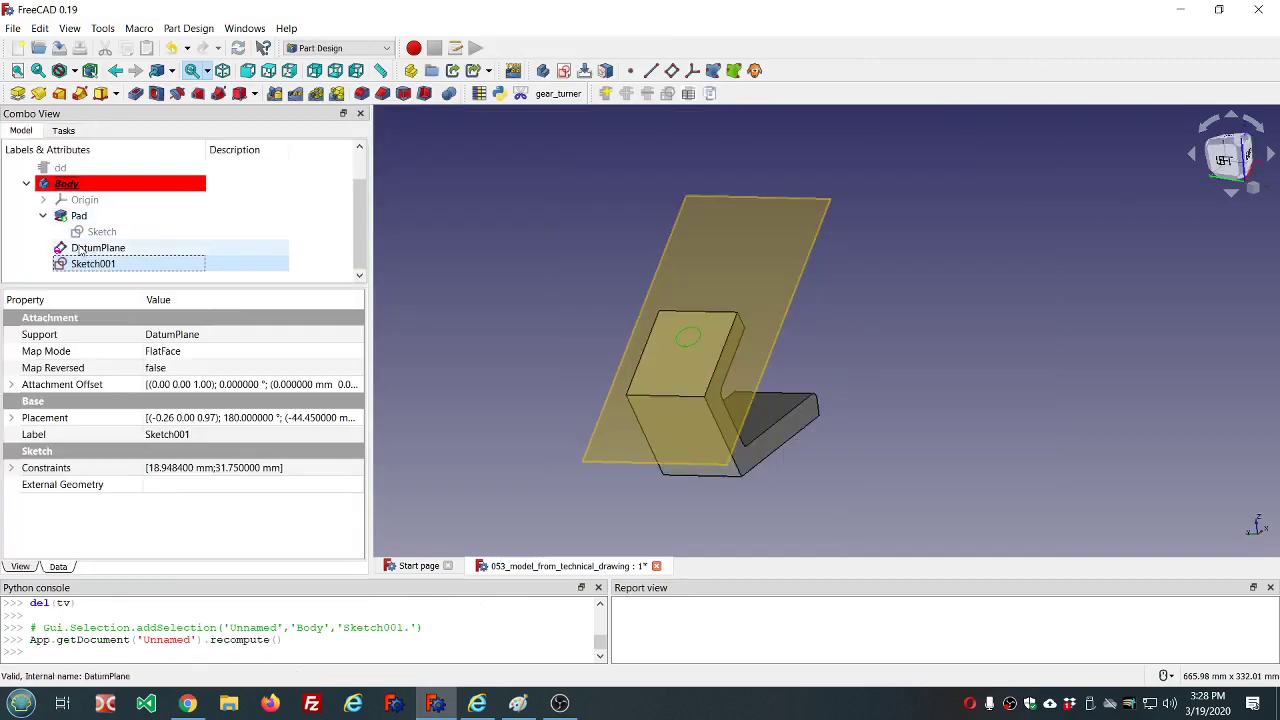
left_click(60, 167)
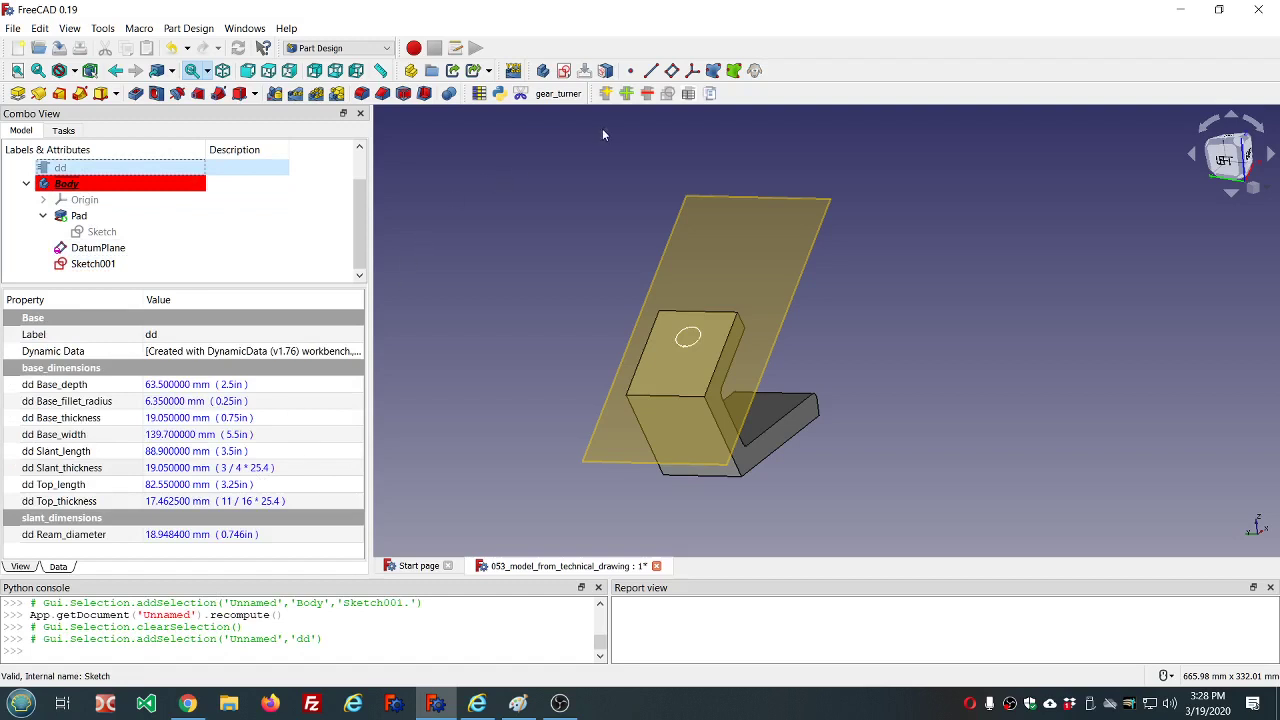
left_click(626, 93)
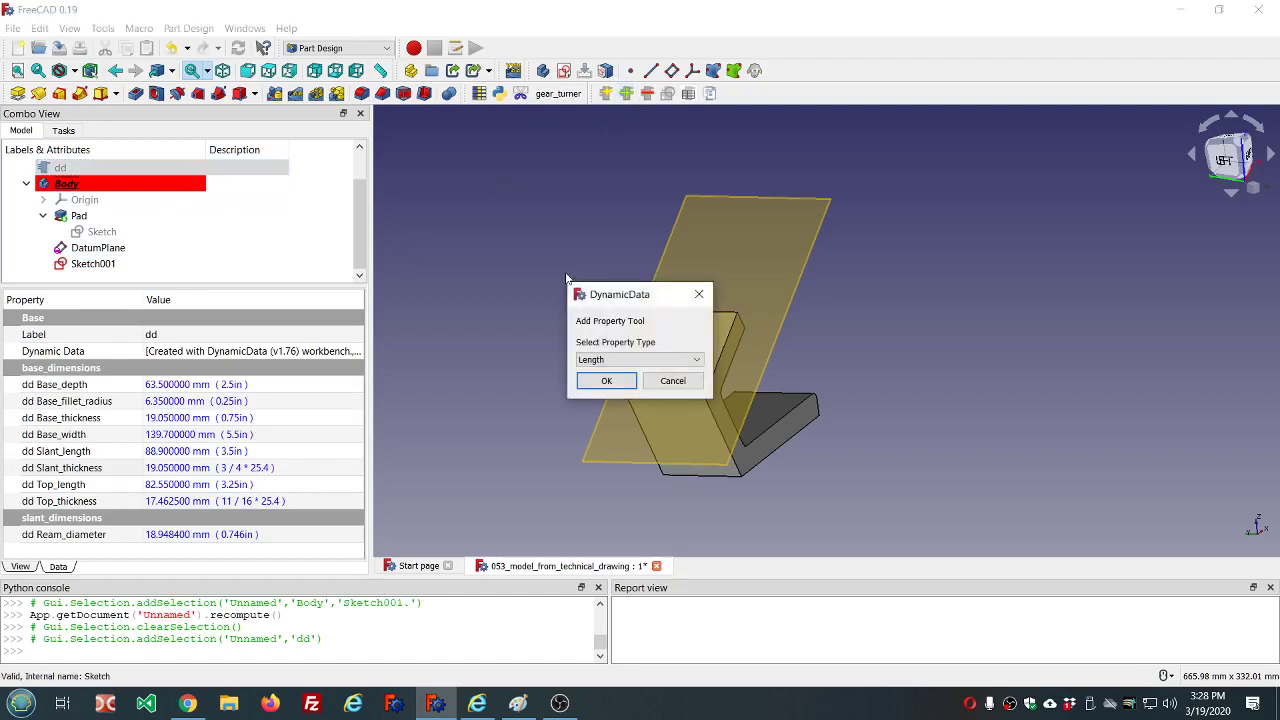
key("Return")
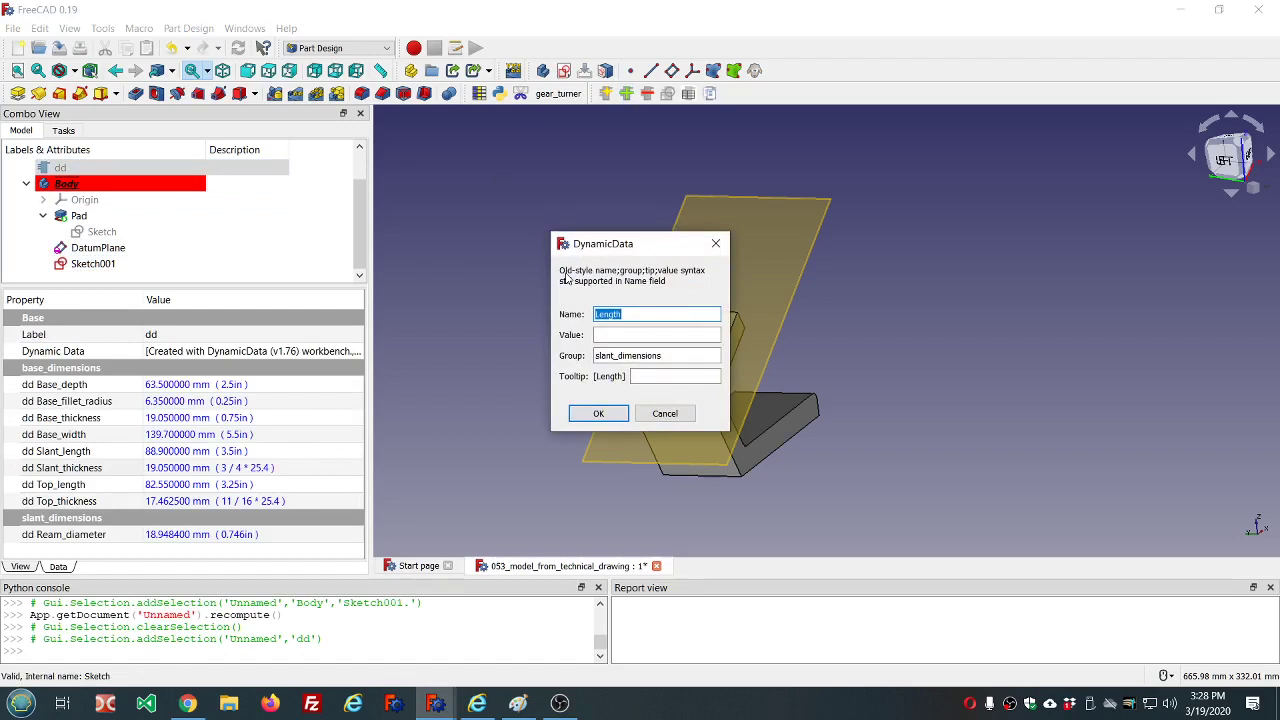
type("hole_center_heigh")
left_click(597, 413)
Step: Set Hole_center_height to 2in by formula and reopen Sketch001
left_click(181, 534)
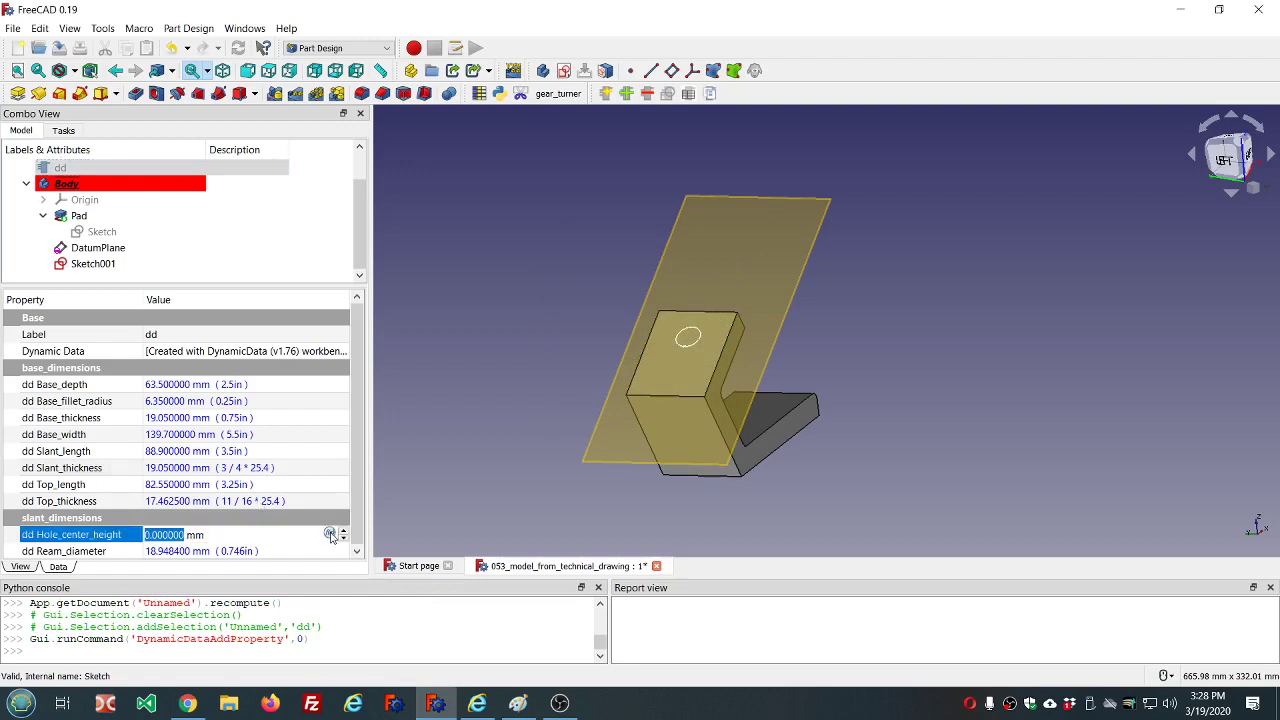
left_click(330, 535)
type("2in")
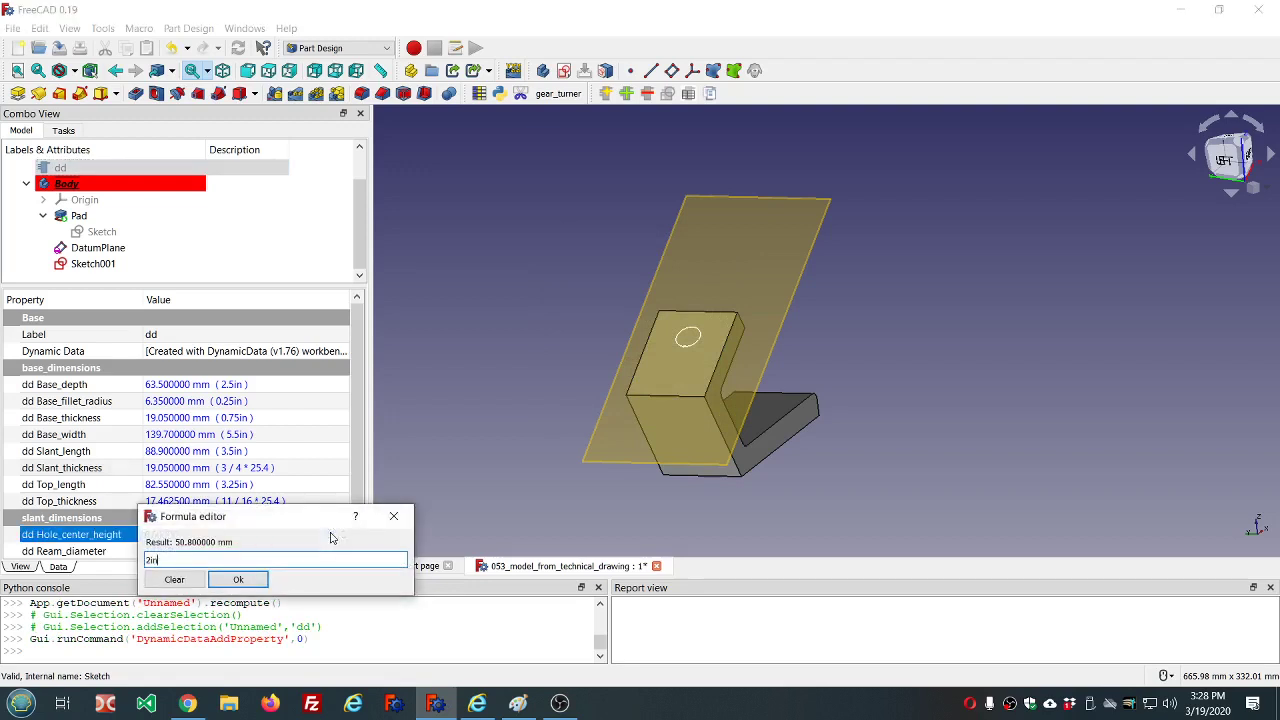
key("Return")
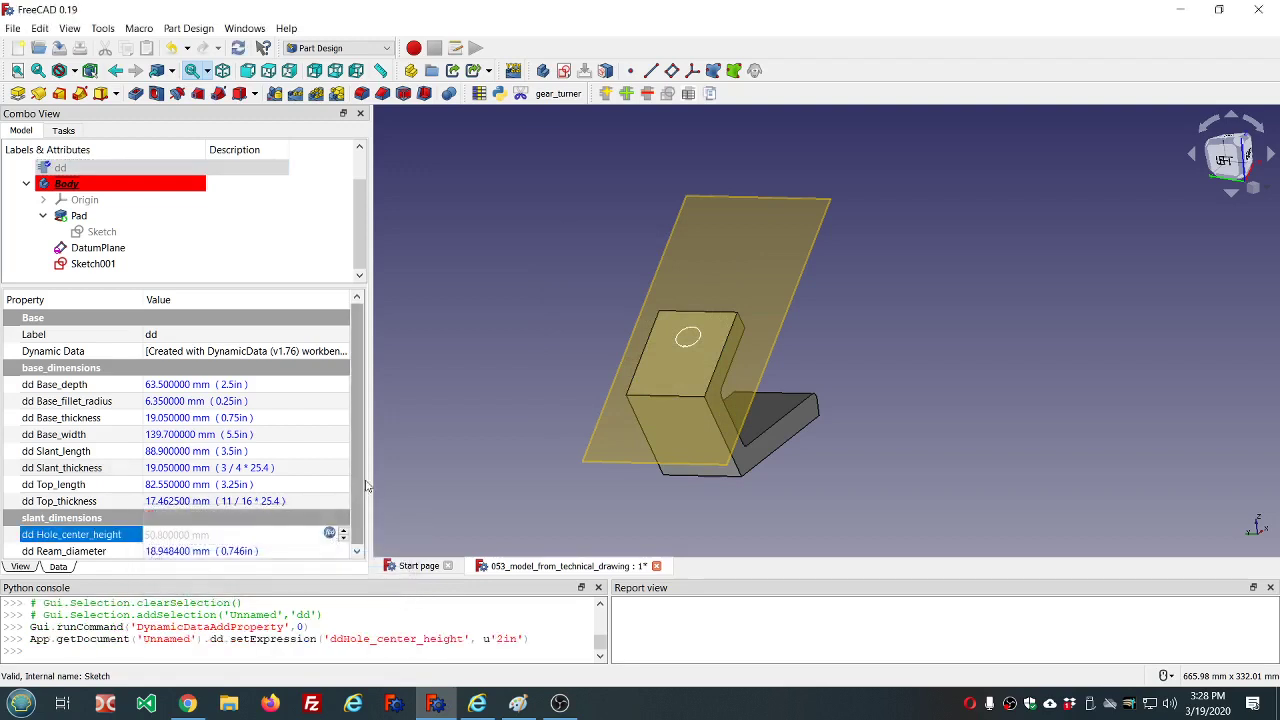
left_click(404, 460)
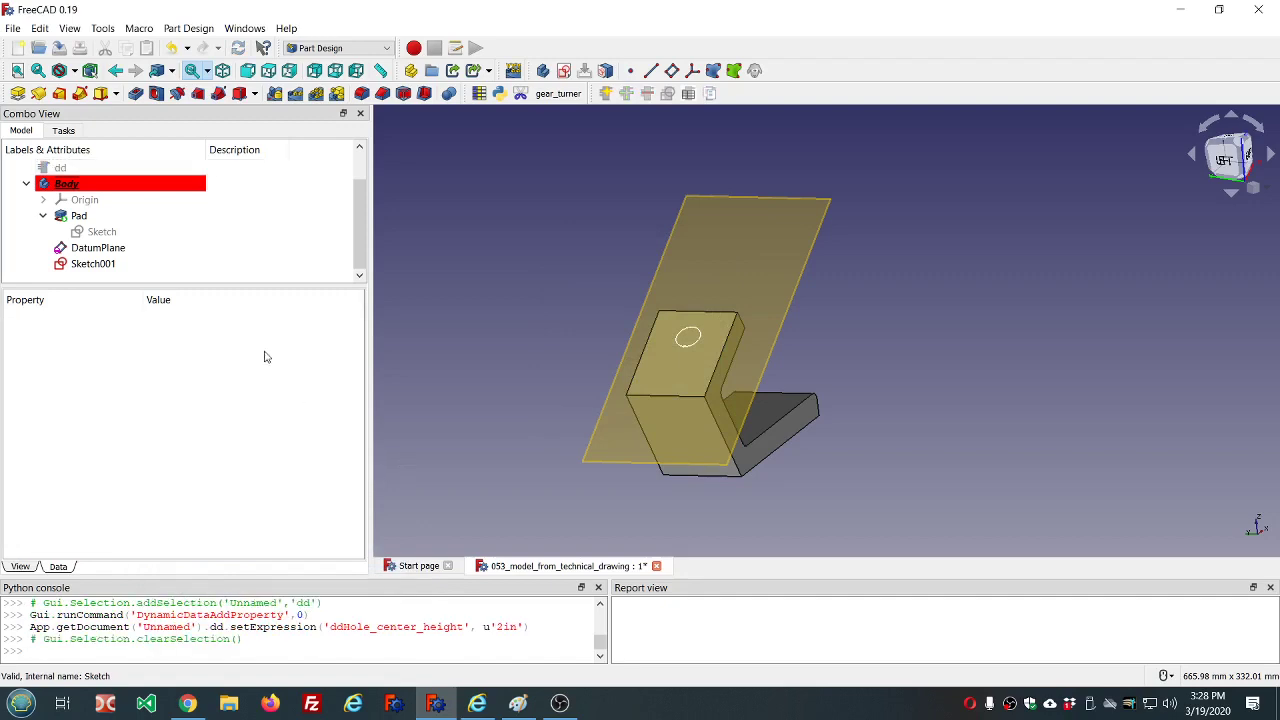
double_click(112, 265)
Step: Constrain the hole centre's horizontal distance from the corner to dd.ddHole_center_height (50.8 mm)
scroll(749, 289, "down", 4)
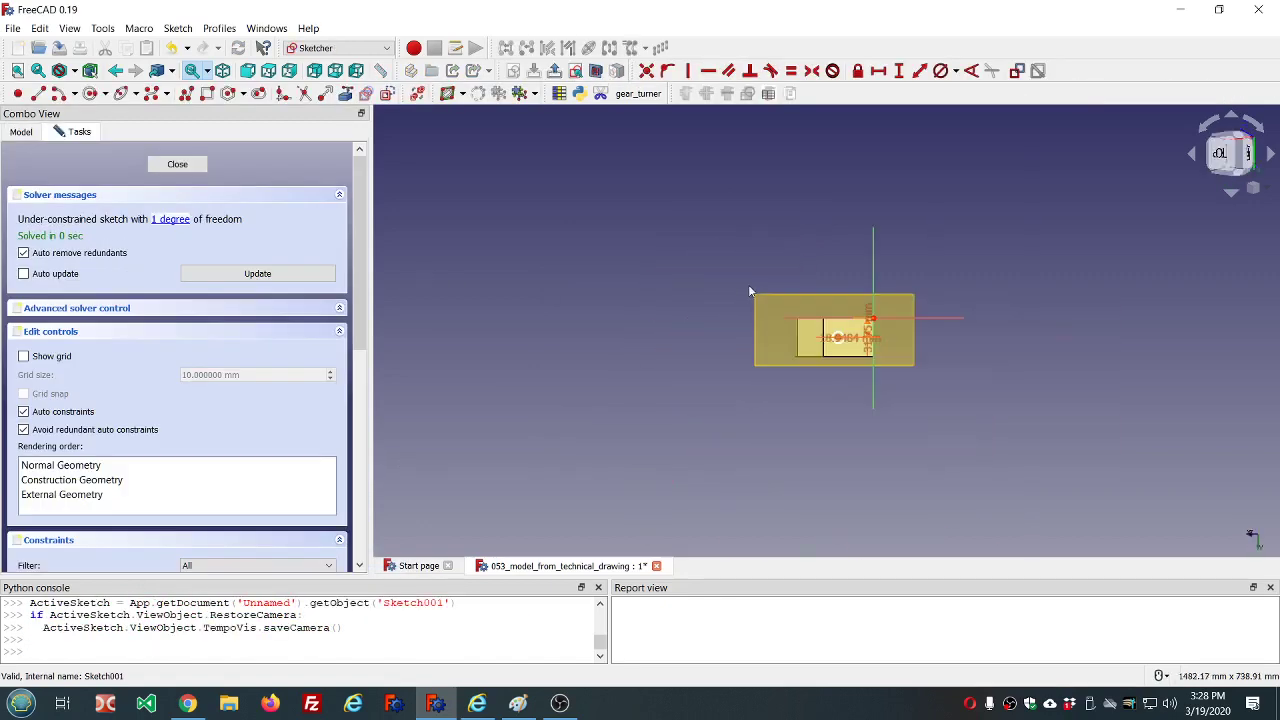
scroll(914, 317, "up", 5)
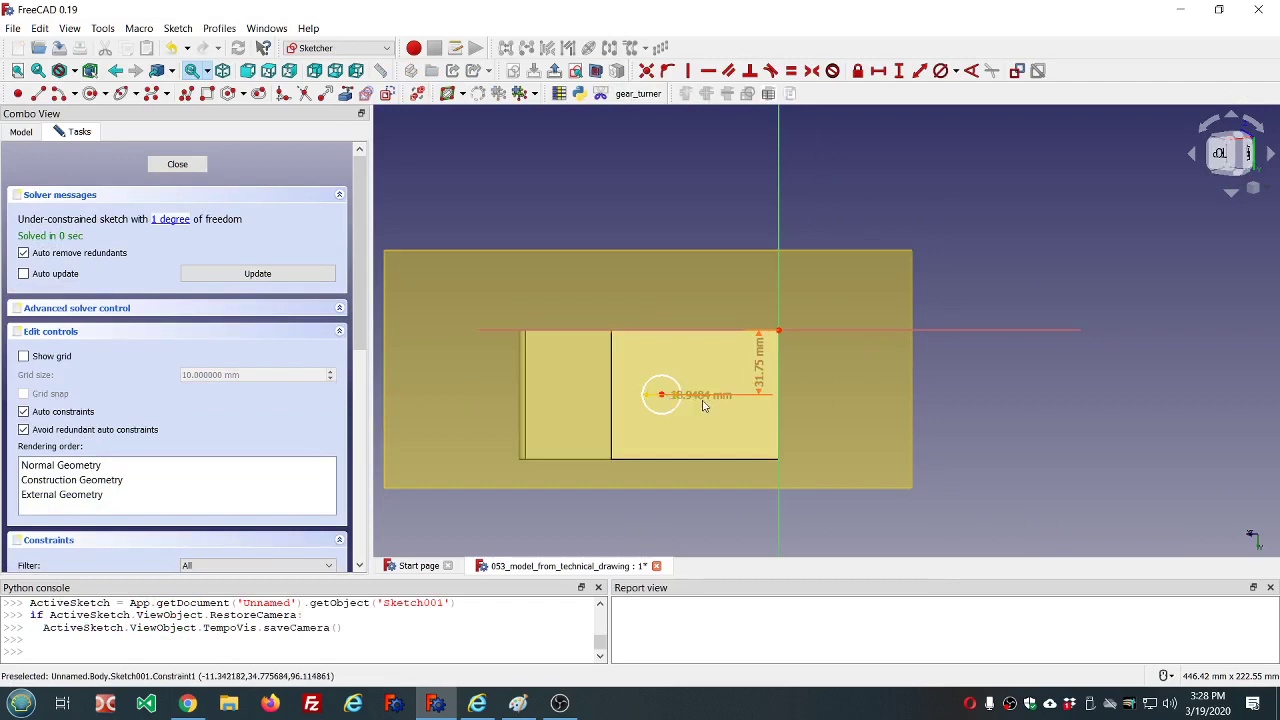
left_click_drag(664, 394, 680, 318)
left_click(661, 396)
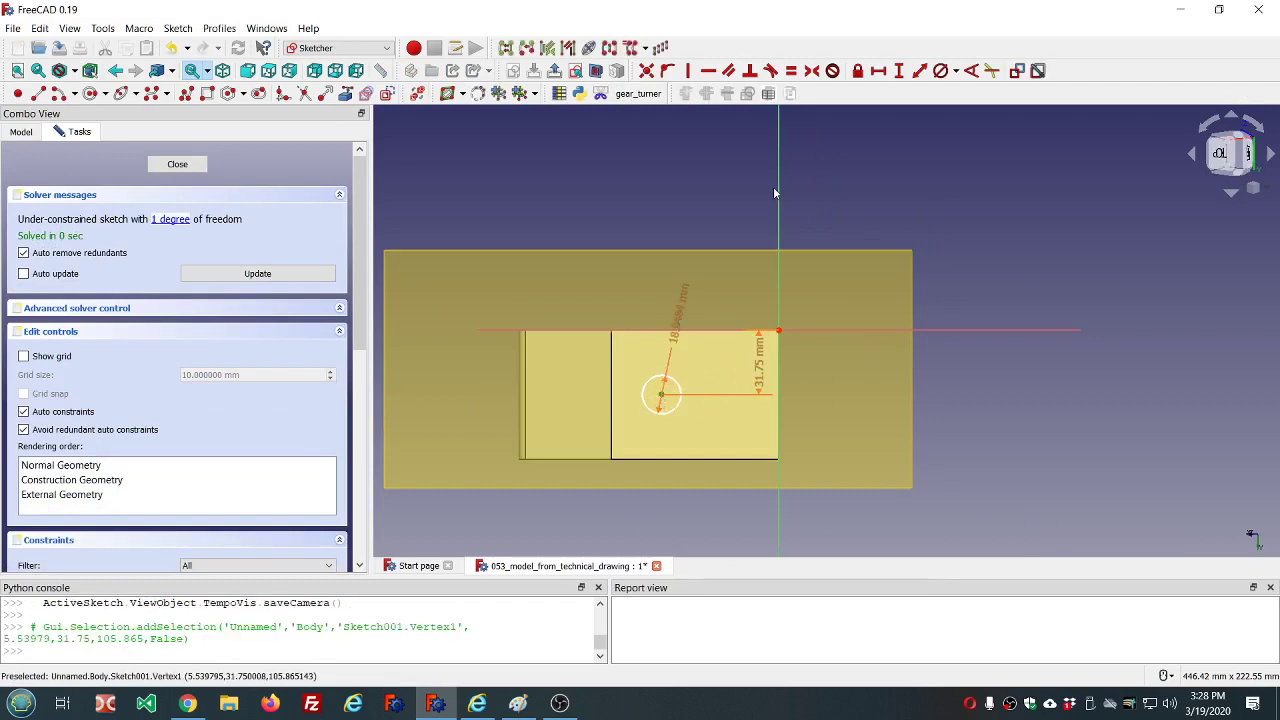
left_click(878, 70)
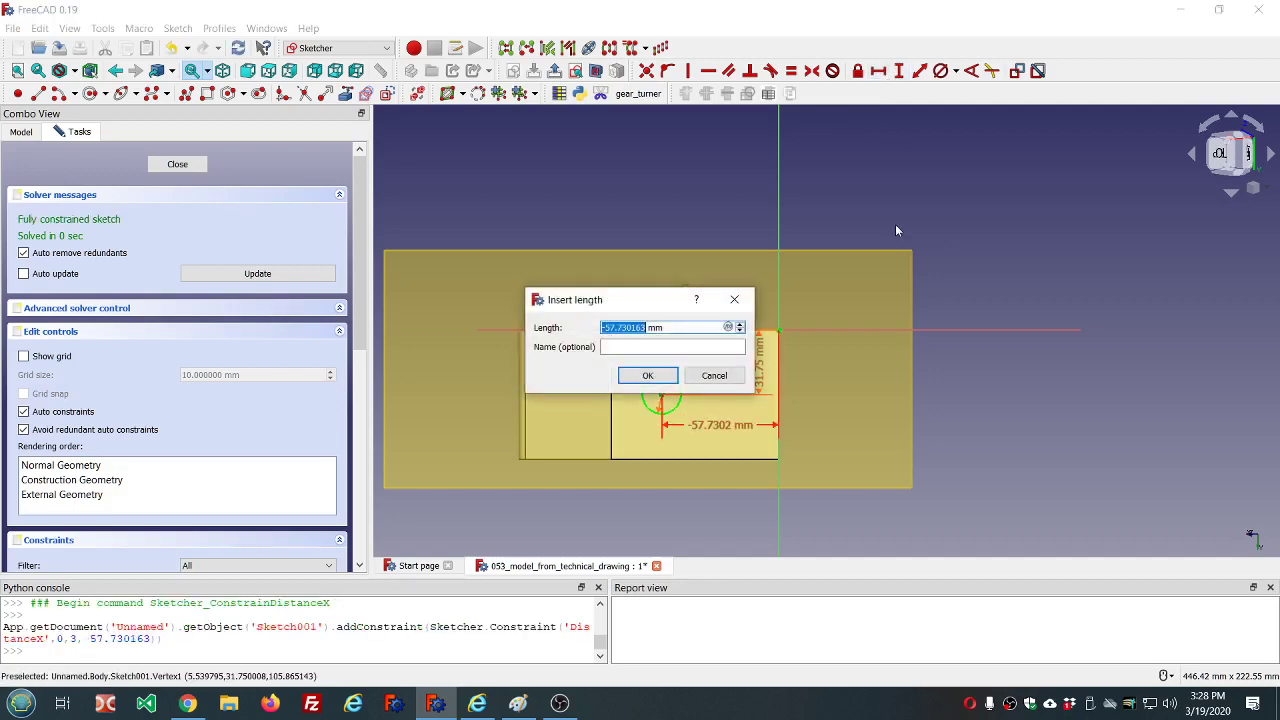
type("=dd.dd")
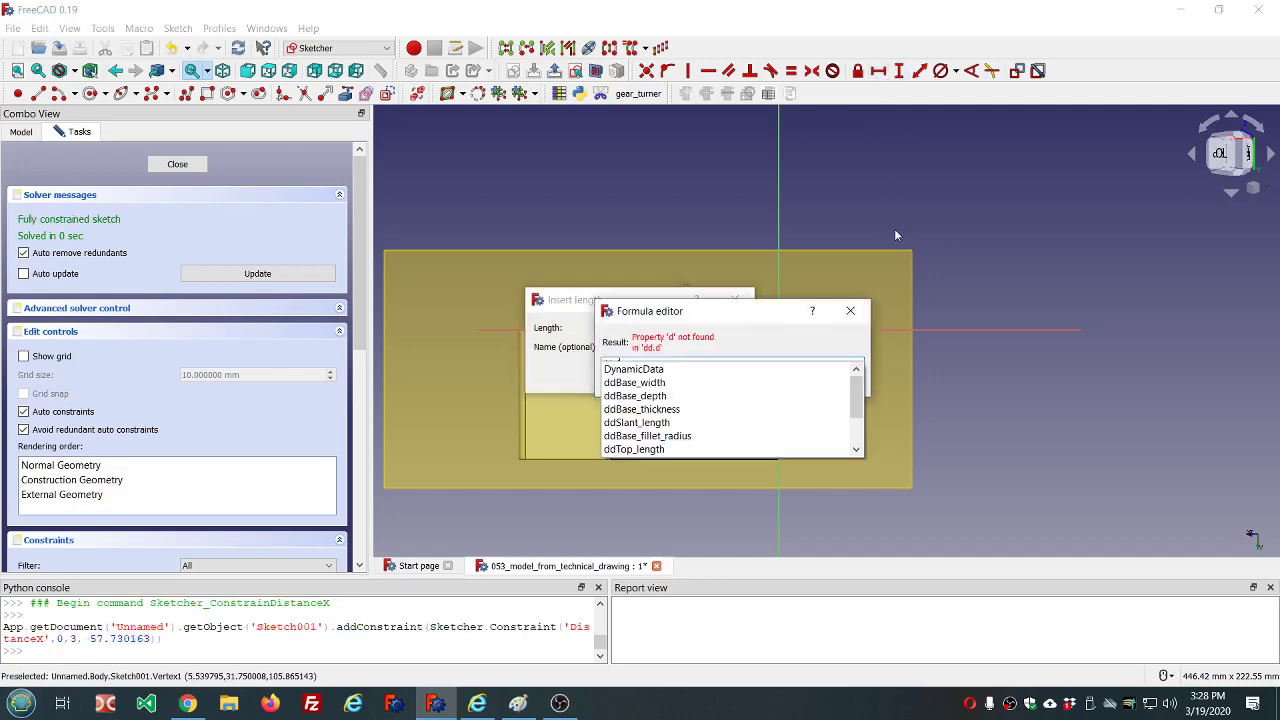
key("Down")
key("Down")
key("Down")
key("Down")
key("Down")
key("Down")
key("Down")
key("Down")
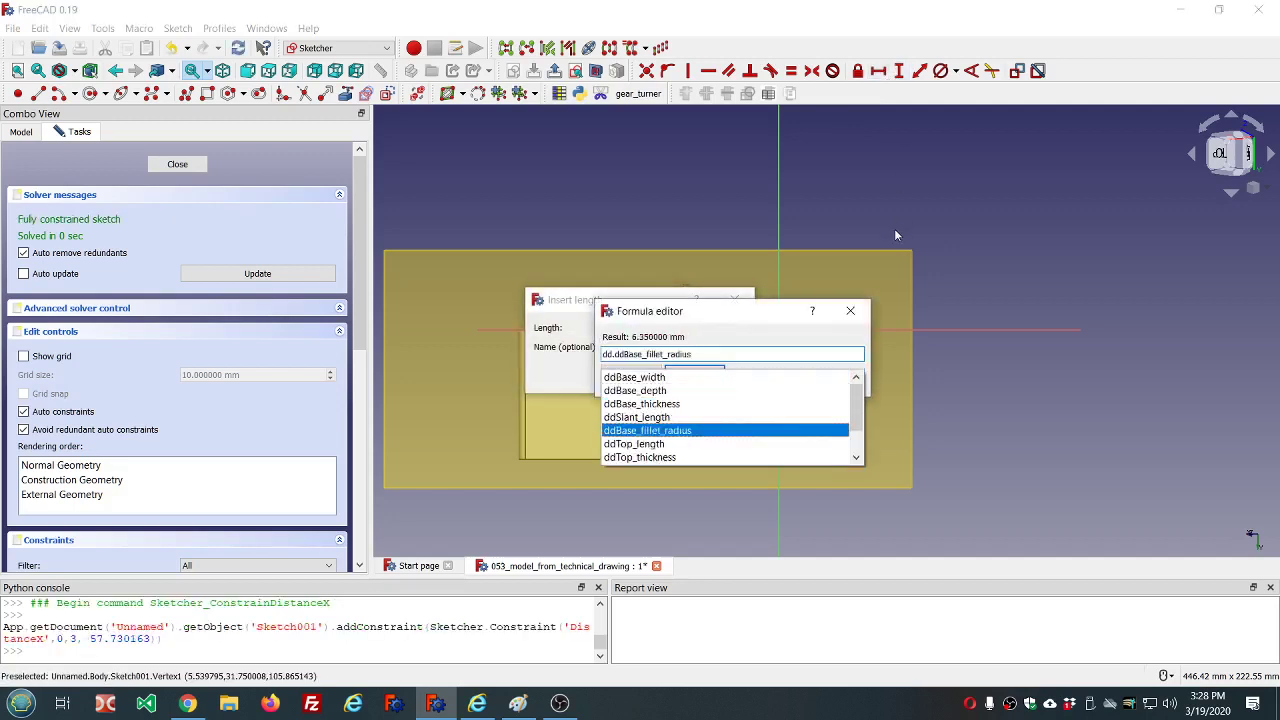
key("Down")
key("Down")
key("Down")
key("Up")
key("Return")
key("Return")
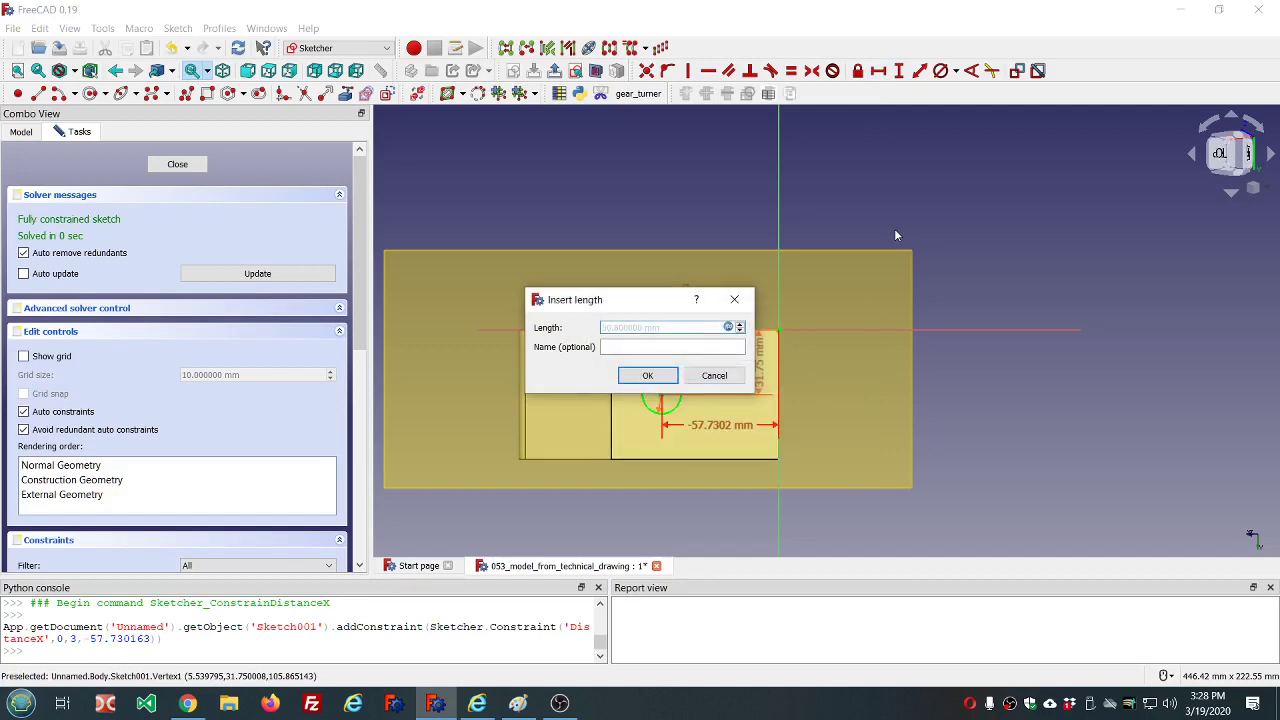
left_click(649, 376)
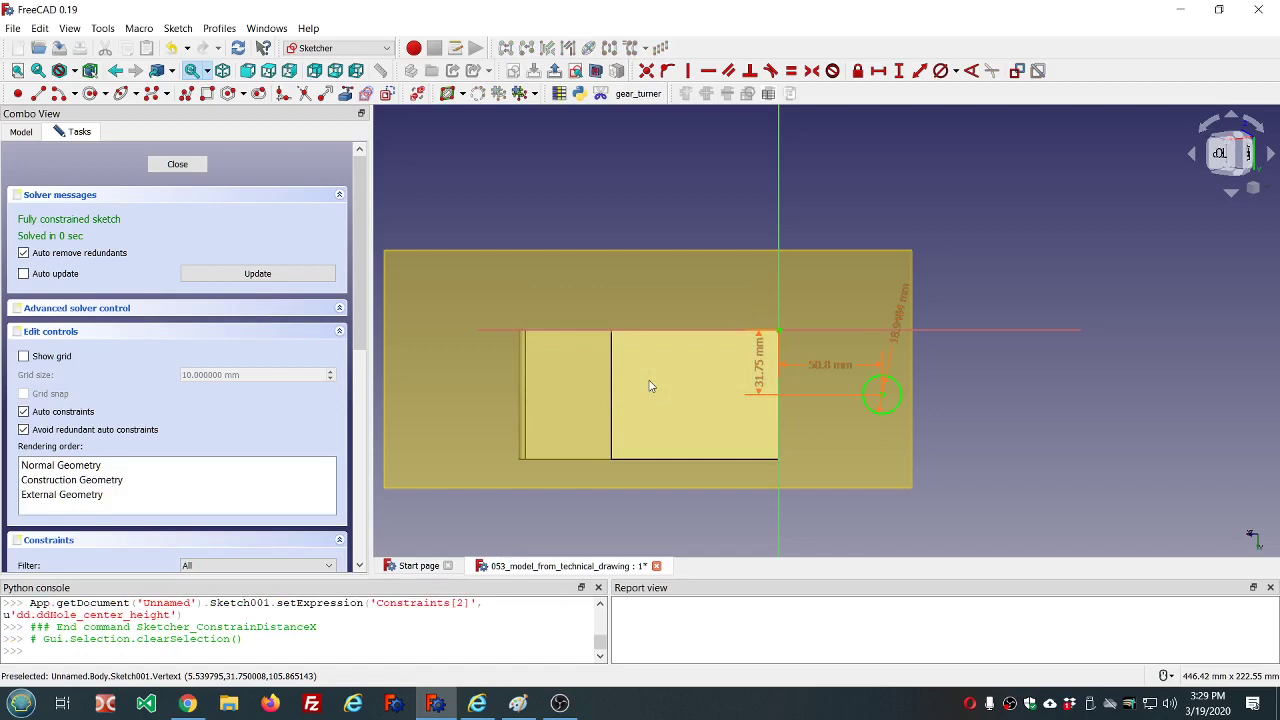
Step: Reopen the 50.8 mm dimension's formula and accept it unchanged
left_click(832, 366)
double_click(832, 366)
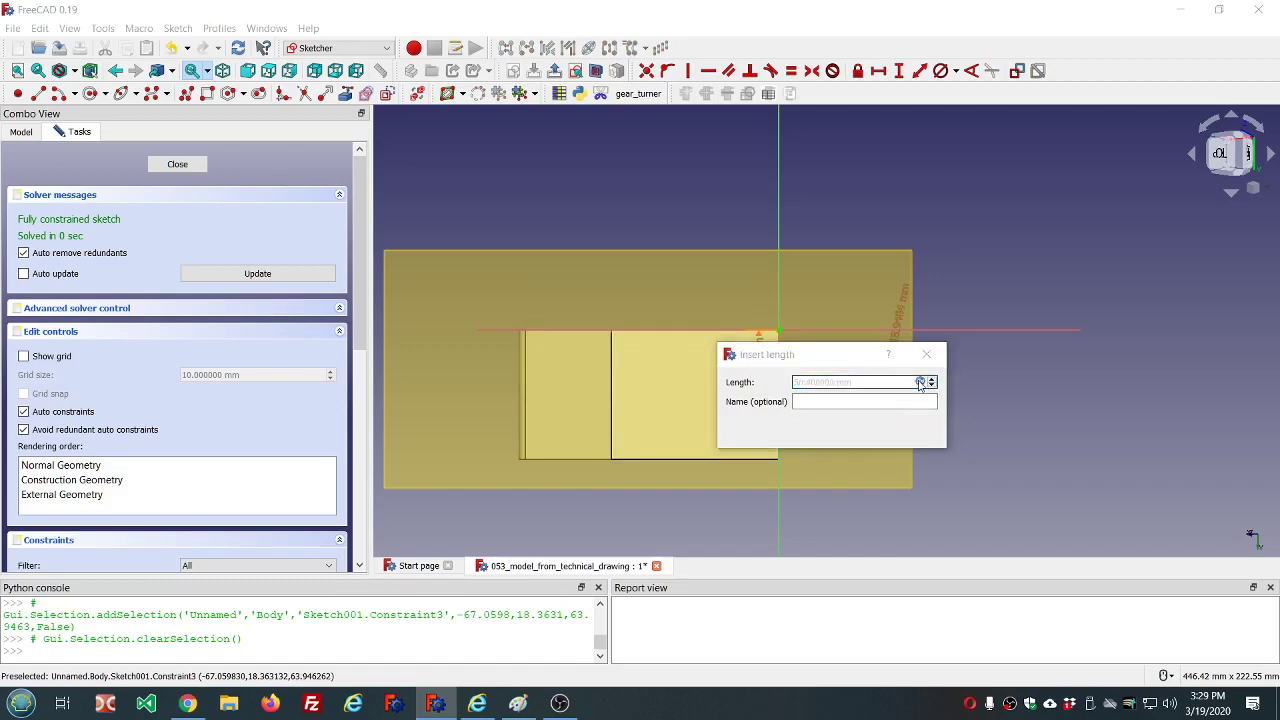
left_click(920, 382)
left_click(797, 409)
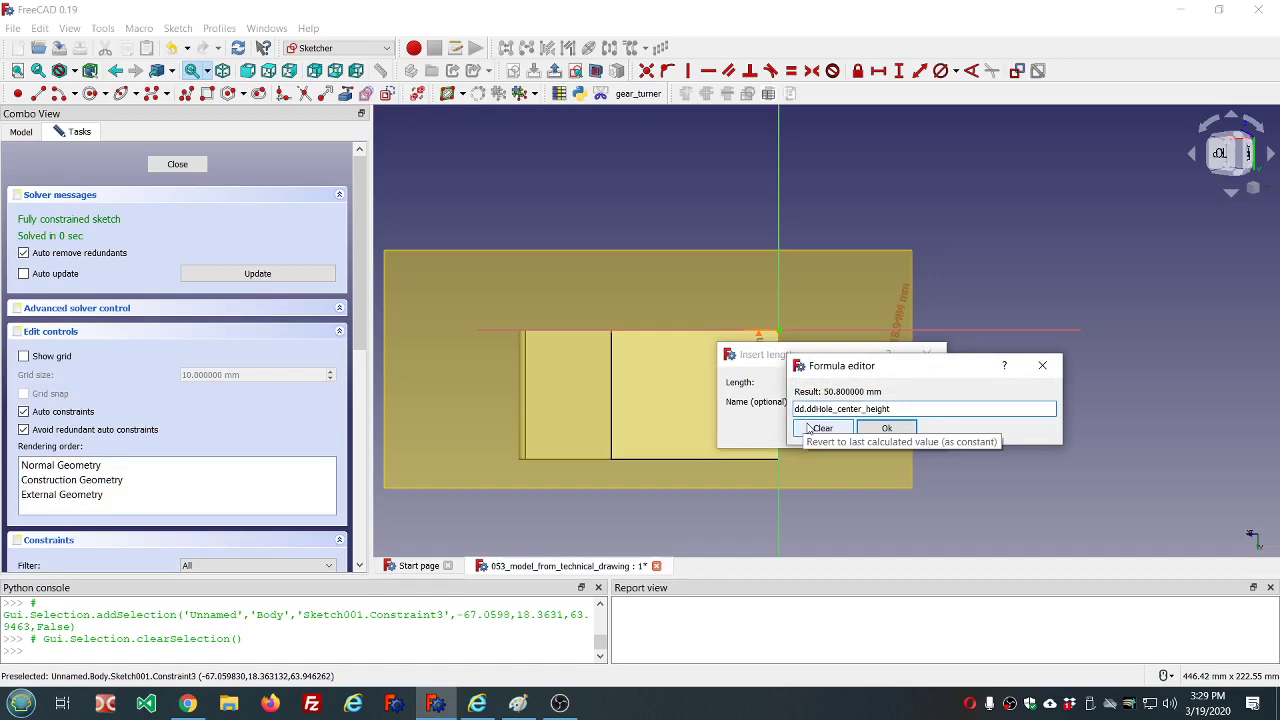
left_click(886, 428)
left_click(838, 430)
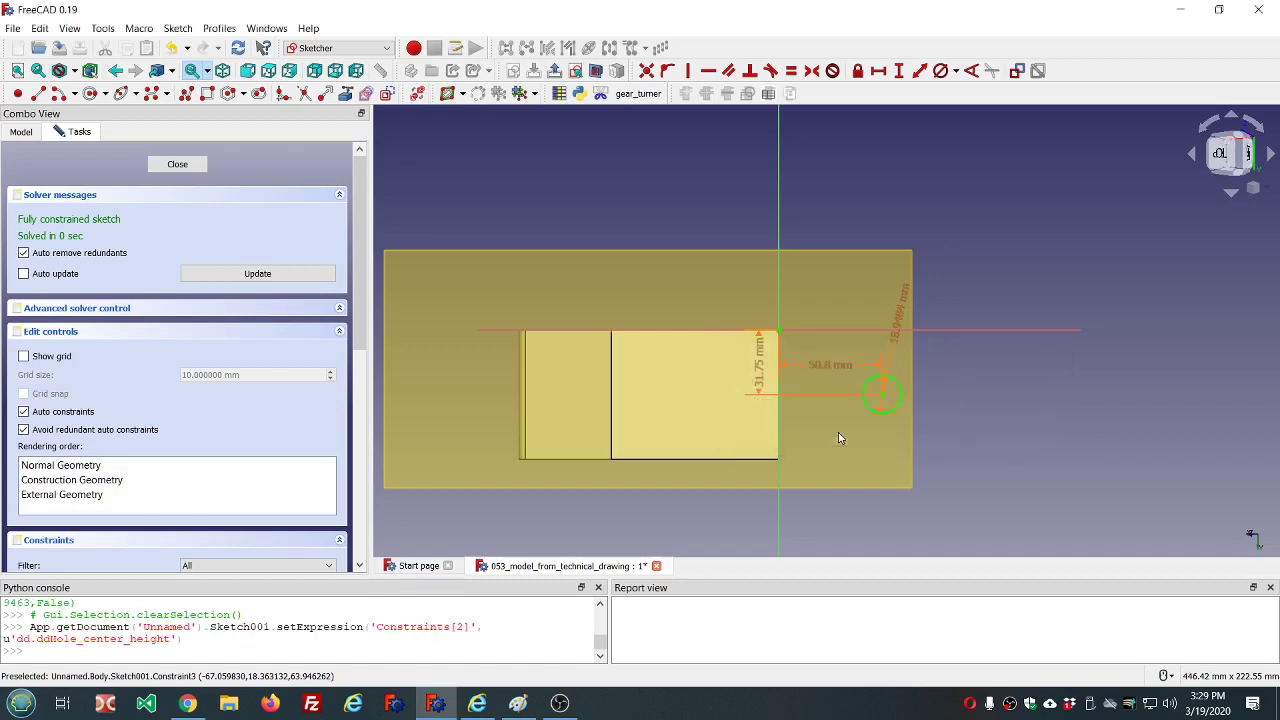
Step: Close the sketch, change Hole_center_height to -2in, and reopen Sketch001
left_click(172, 162)
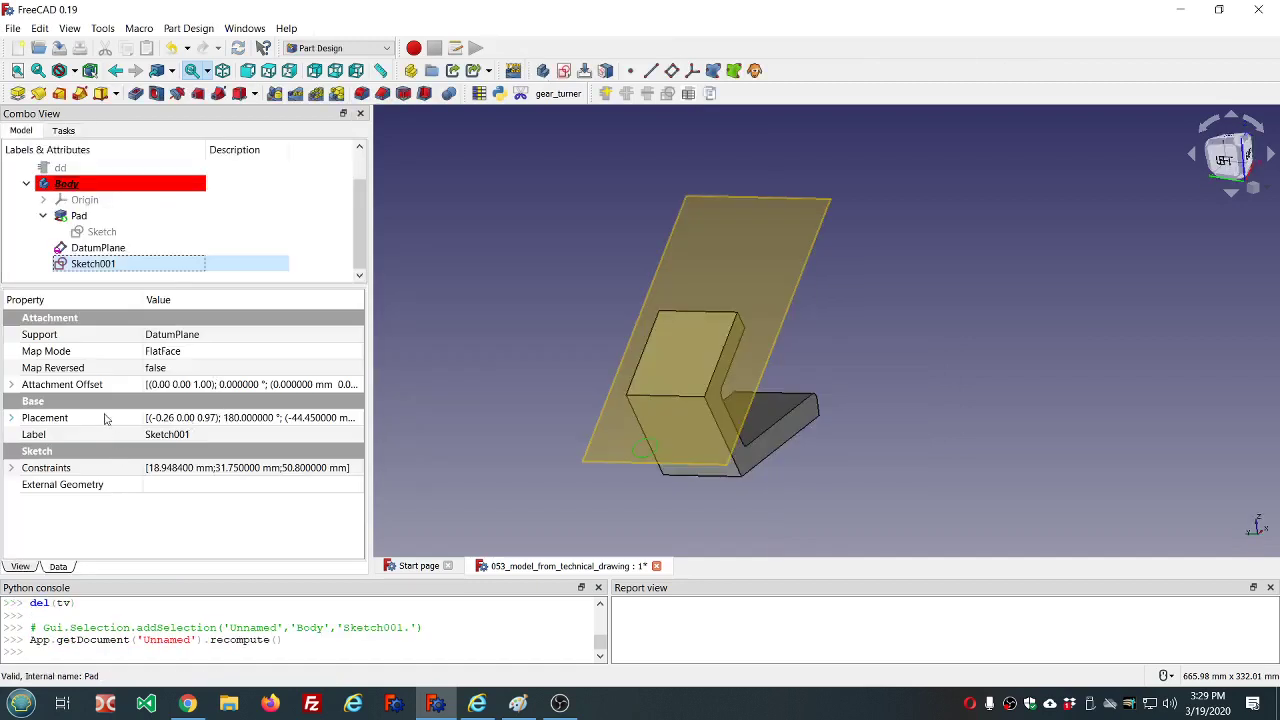
key("Up")
key("Up")
key("Up")
key("Up")
key("Up")
key("Up")
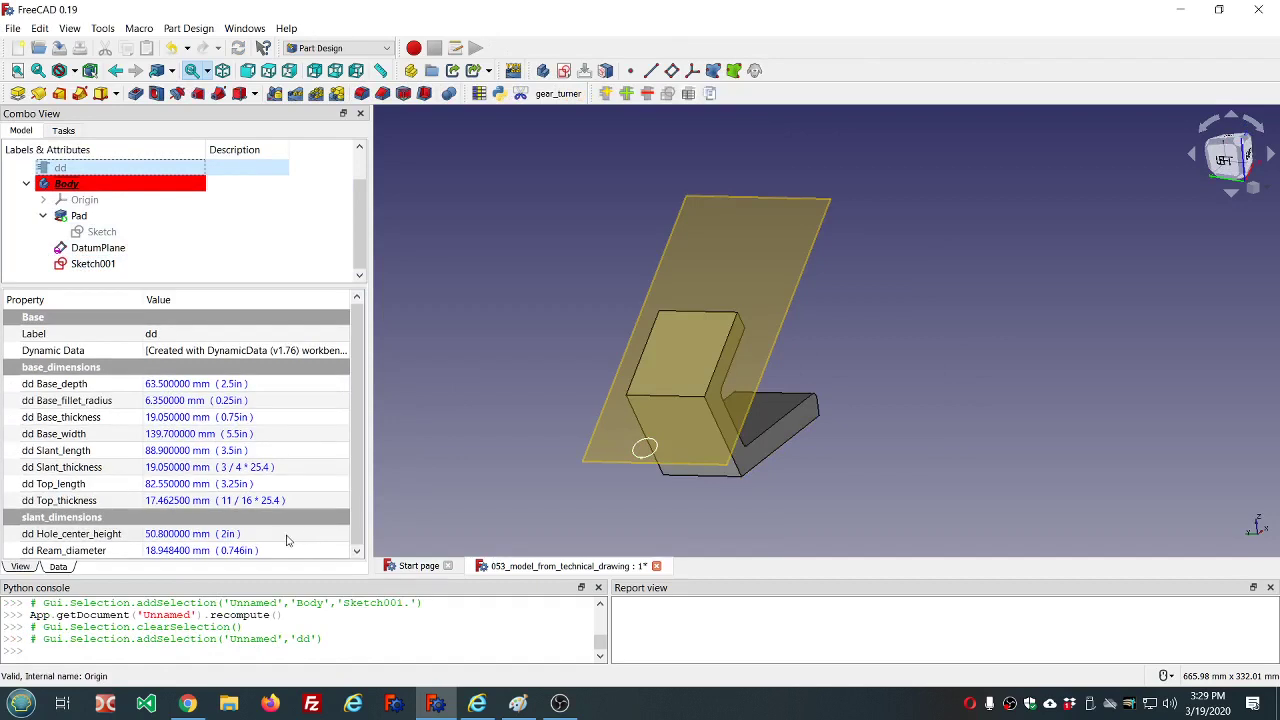
left_click(330, 534)
left_click(330, 534)
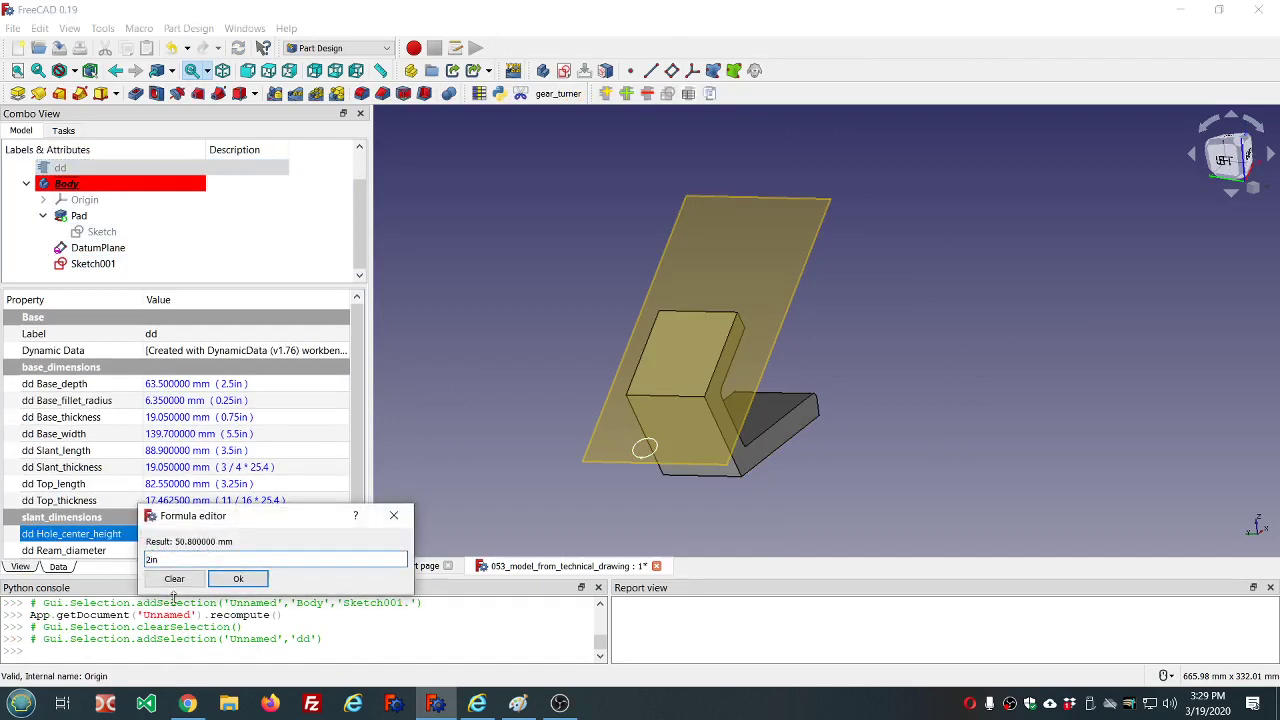
type("2in")
left_click(238, 578)
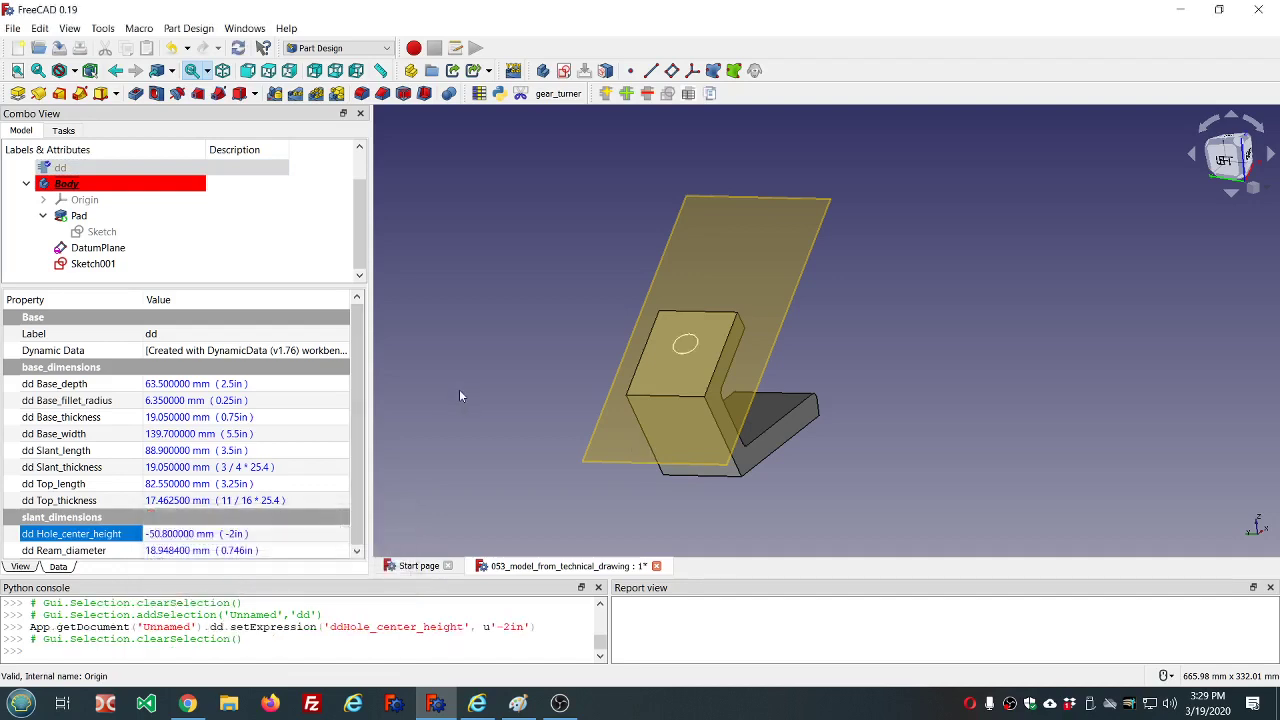
left_click(459, 396)
double_click(115, 265)
scroll(640, 294, "down", 4)
scroll(783, 318, "up", 6)
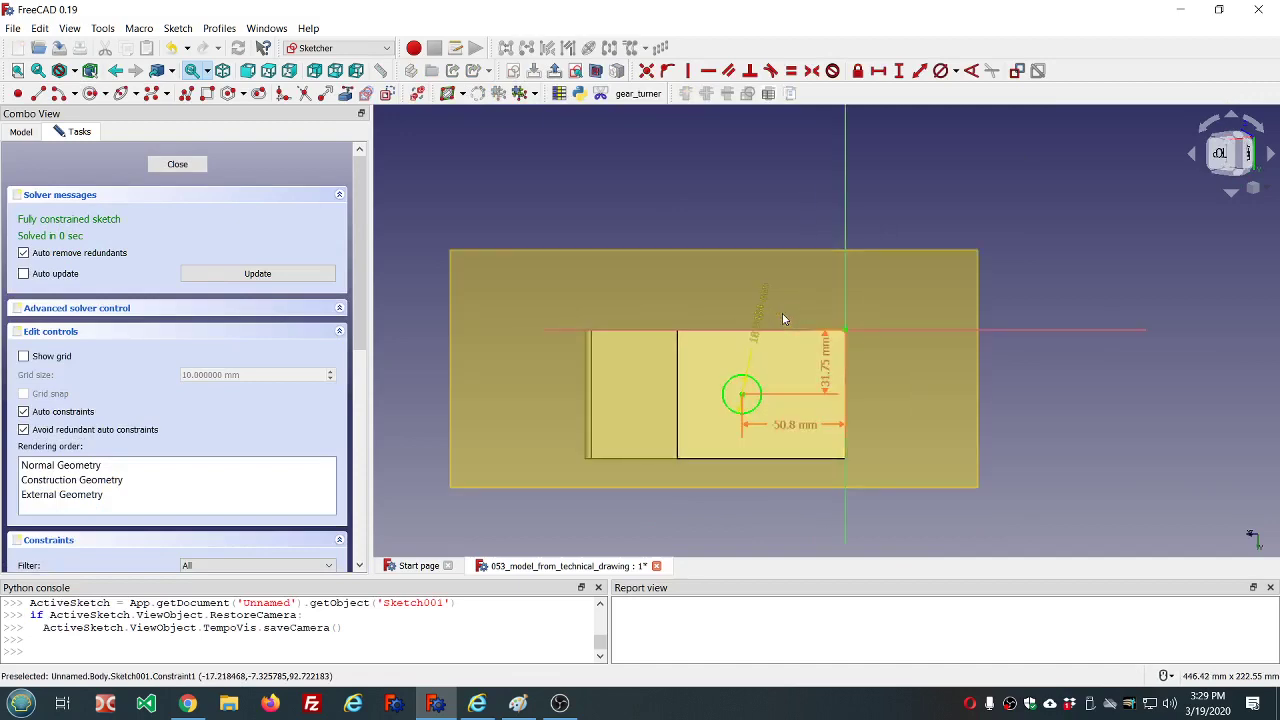
scroll(783, 318, "down", 2)
Step: Check the Fig. 8-41 Control Bracket drawing in Paint, then return to FreeCAD's sketch
left_click(518, 703)
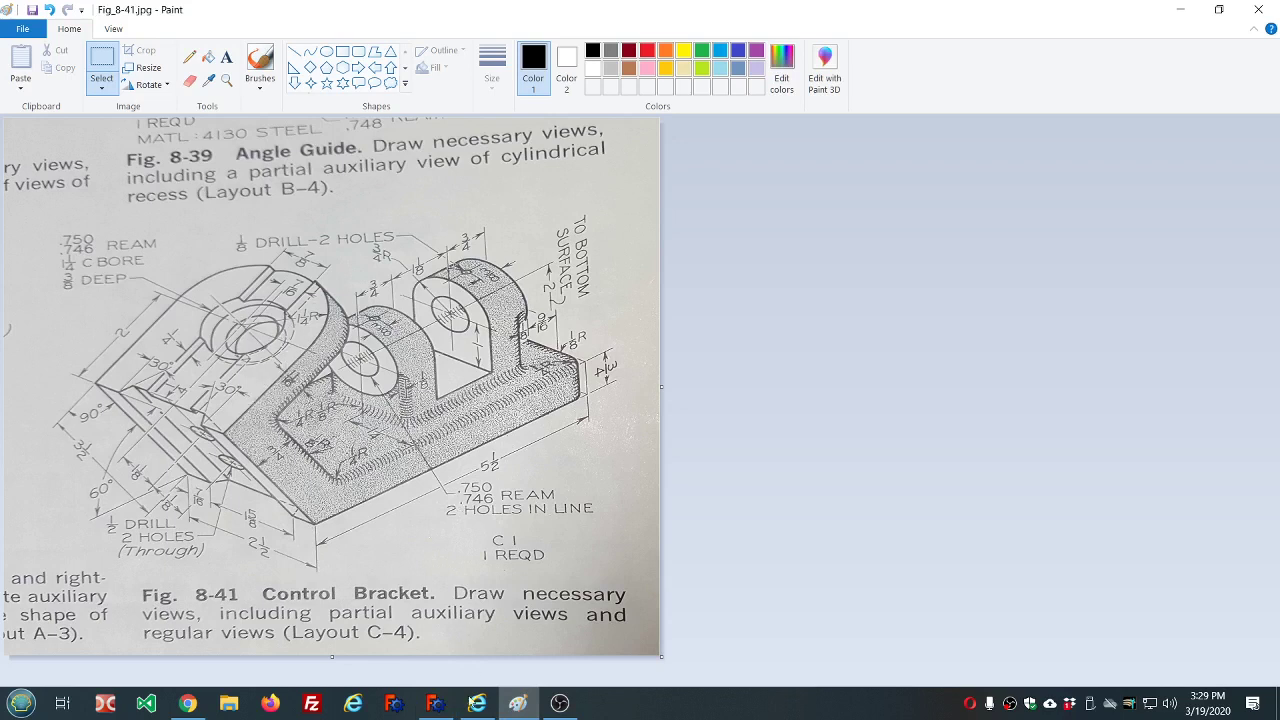
left_click(435, 703)
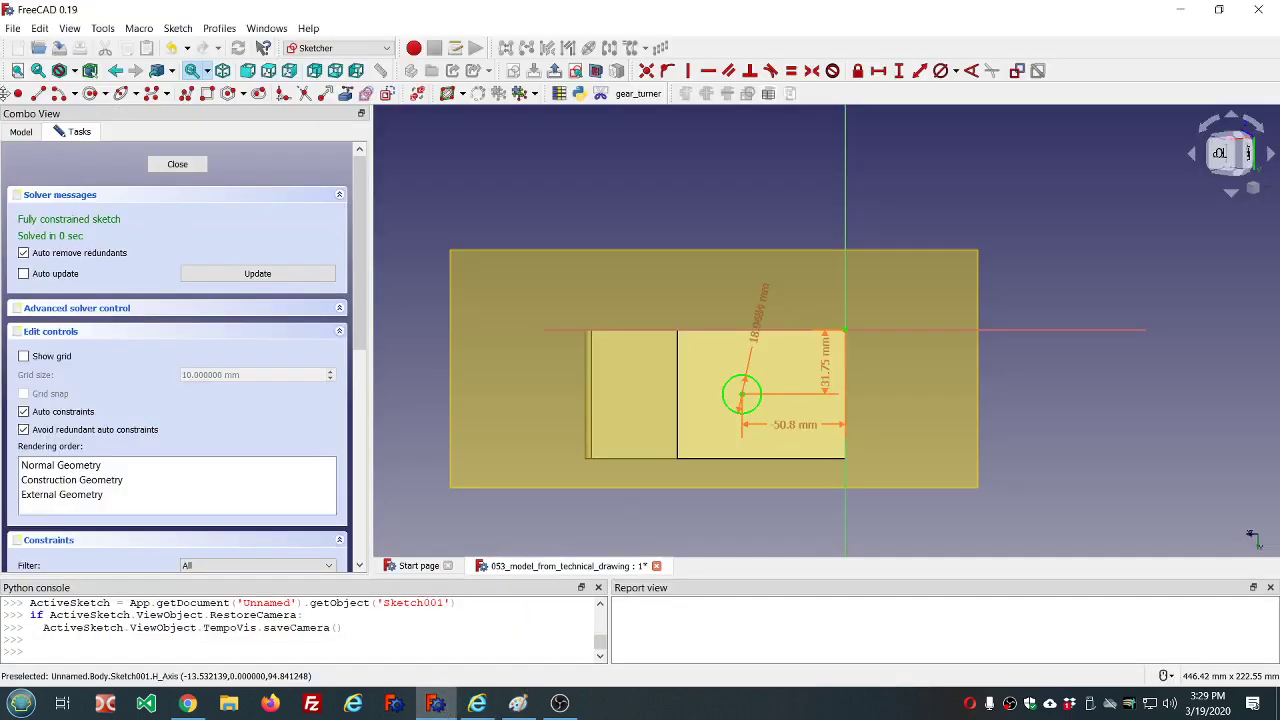
Step: Draw a half-circle arc centred on the small hole, running from top to bottom
left_click(59, 93)
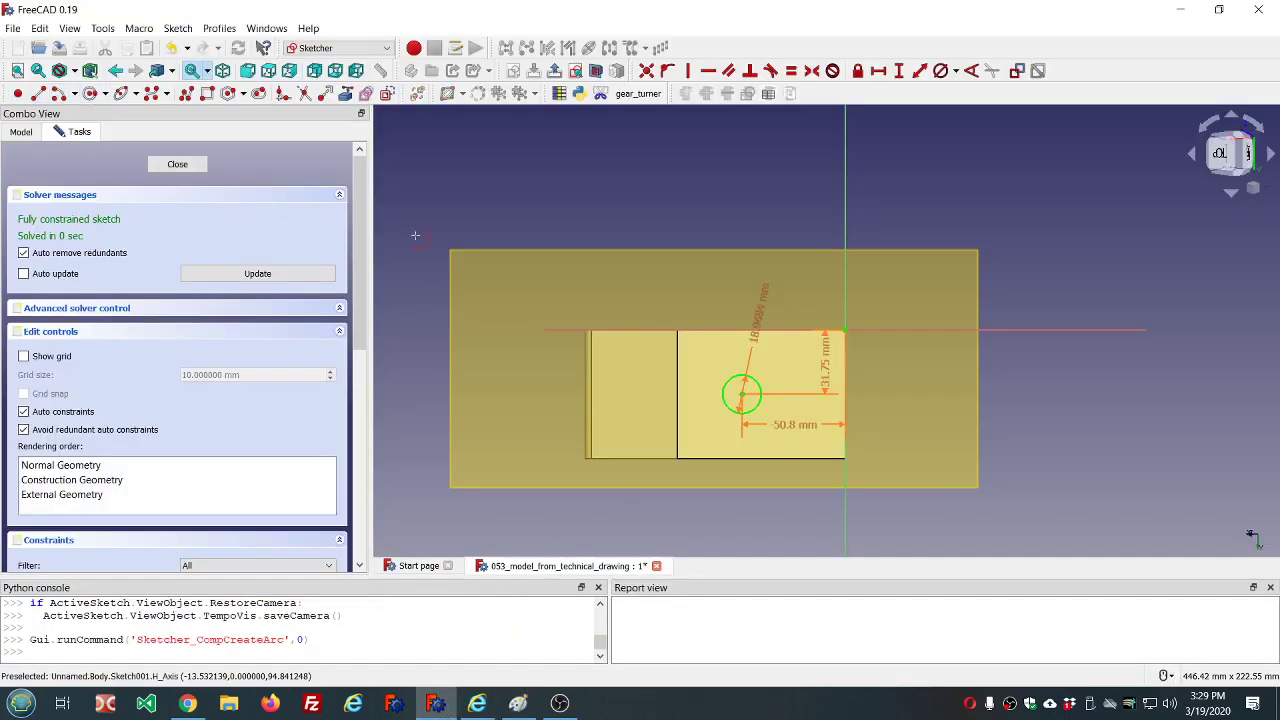
left_click(742, 396)
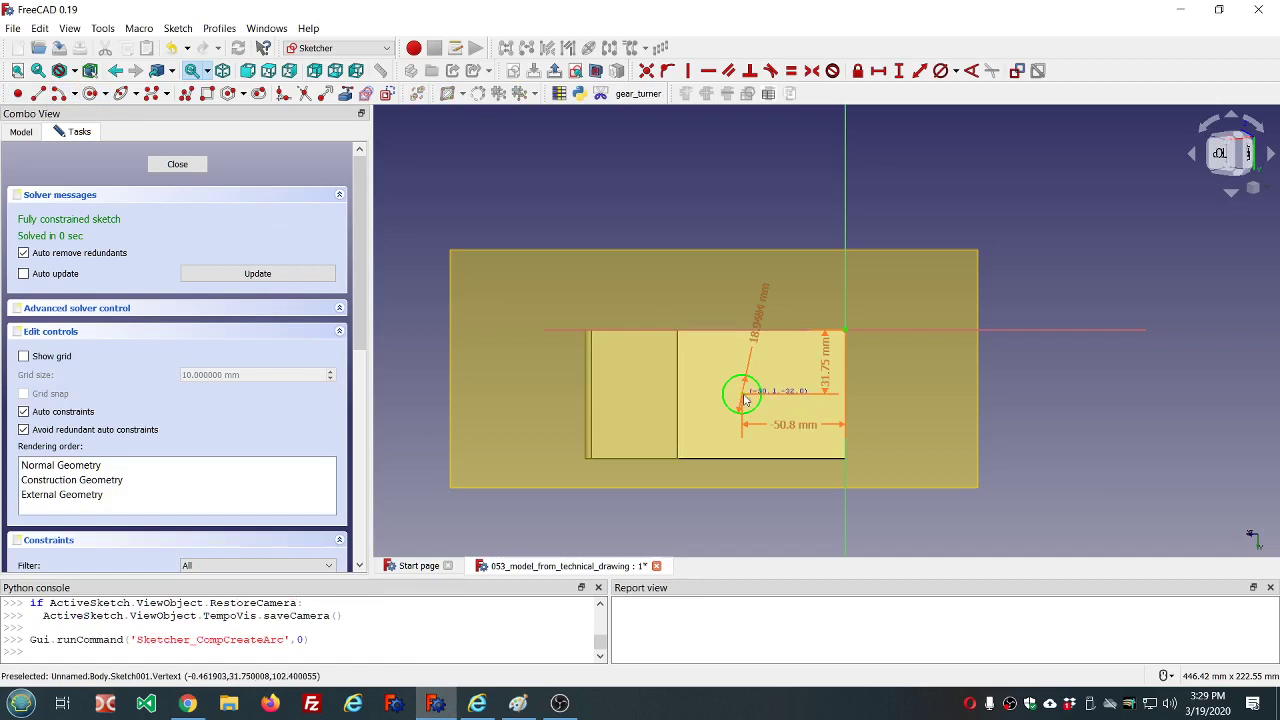
left_click(745, 330)
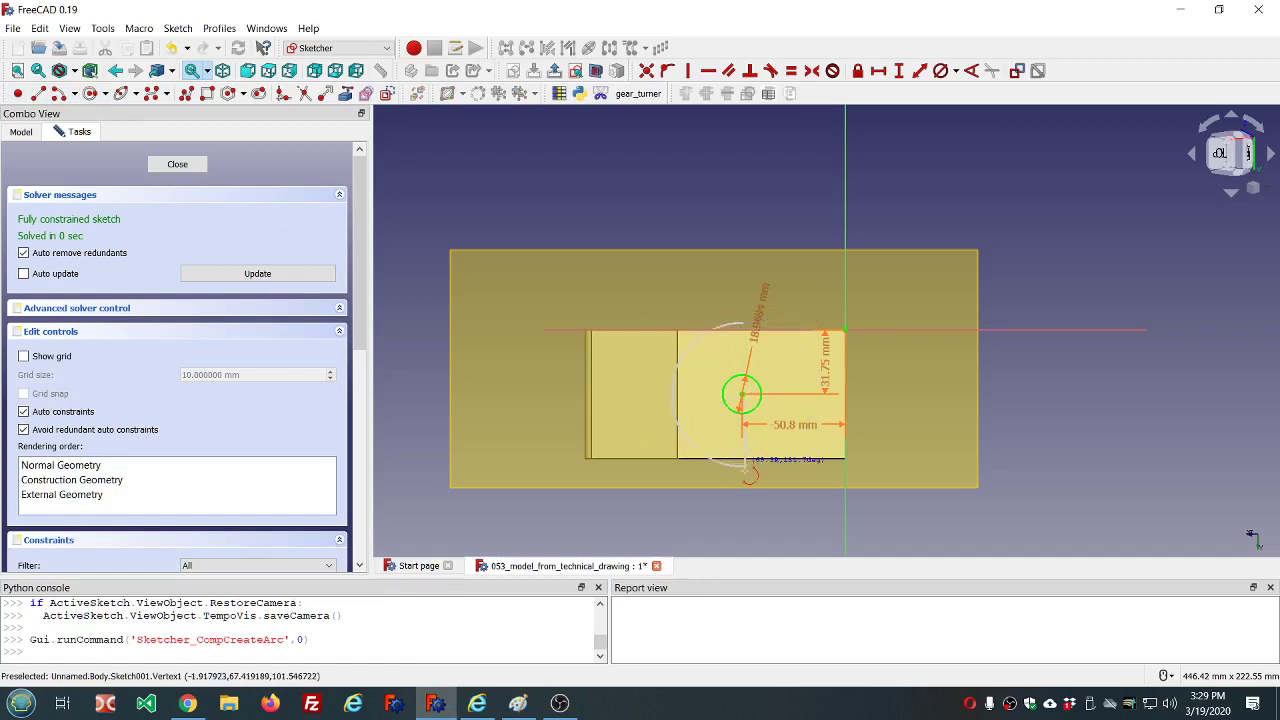
left_click(744, 465)
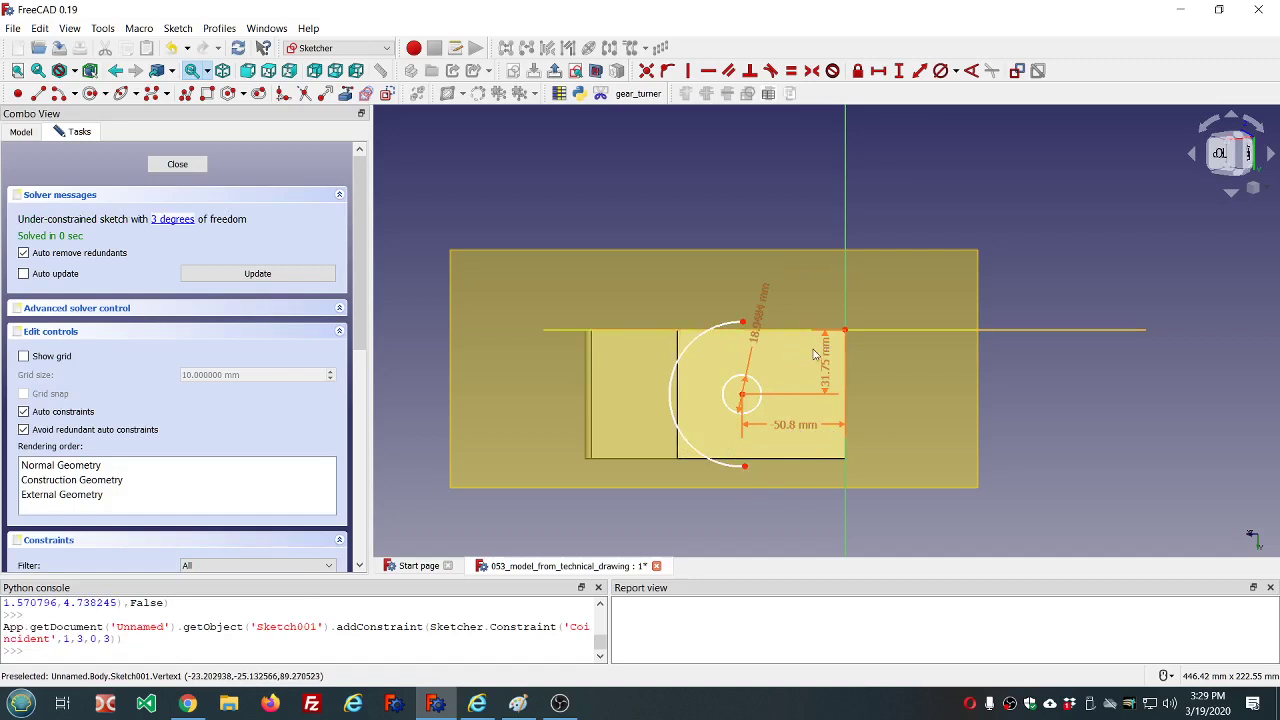
scroll(827, 418, "down", 2)
scroll(827, 418, "up", 4)
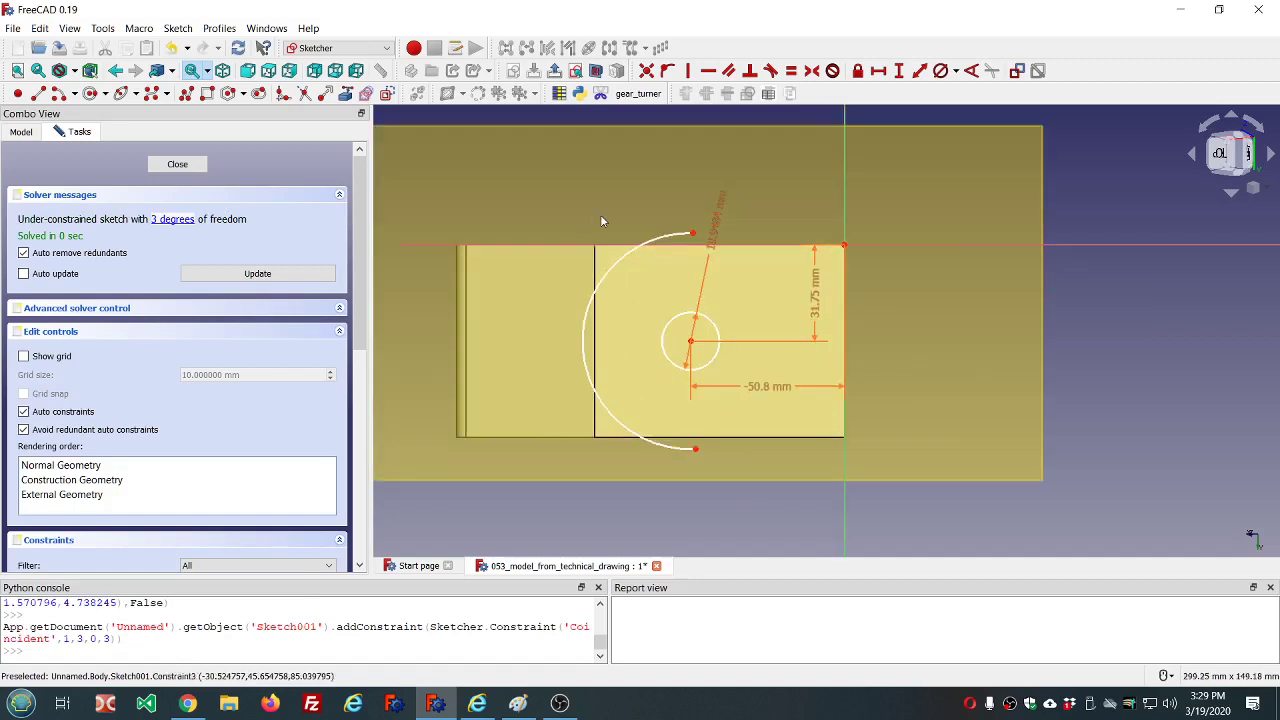
Step: Pin the arc's top endpoint on the horizontal axis, vertically above the circle centre
left_click(693, 245)
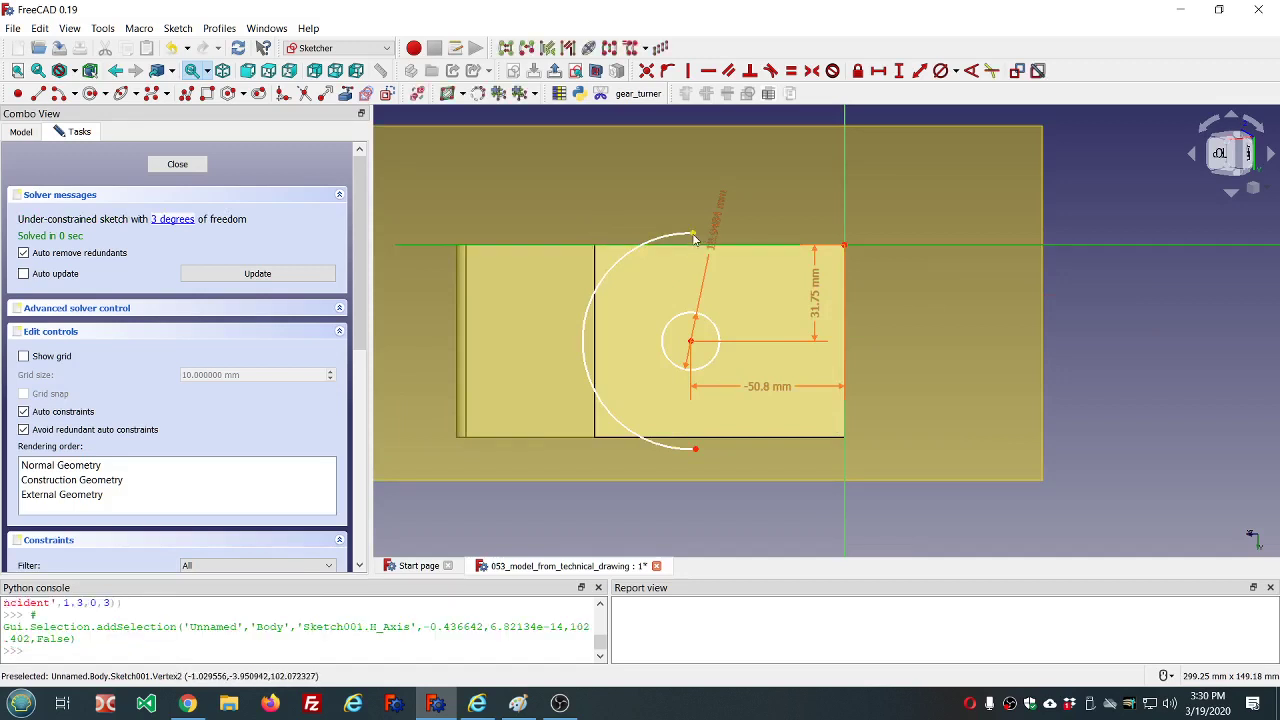
left_click(693, 235)
left_click(668, 72)
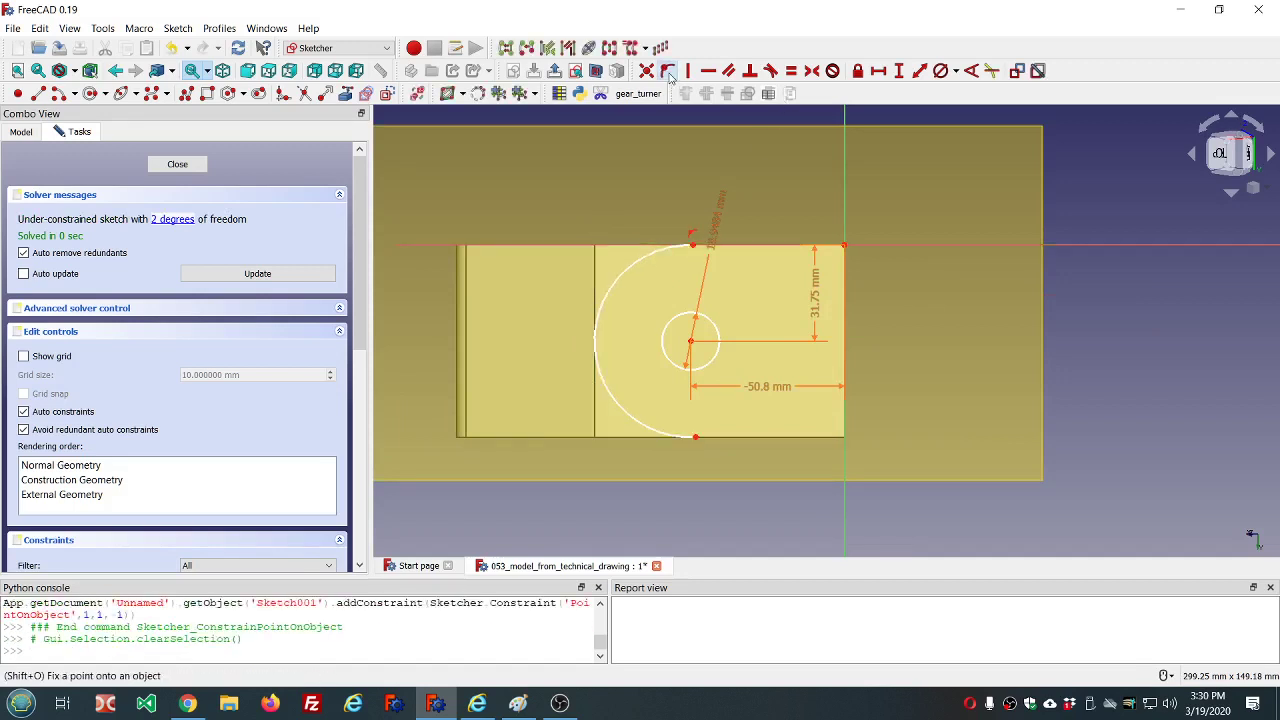
left_click(693, 249)
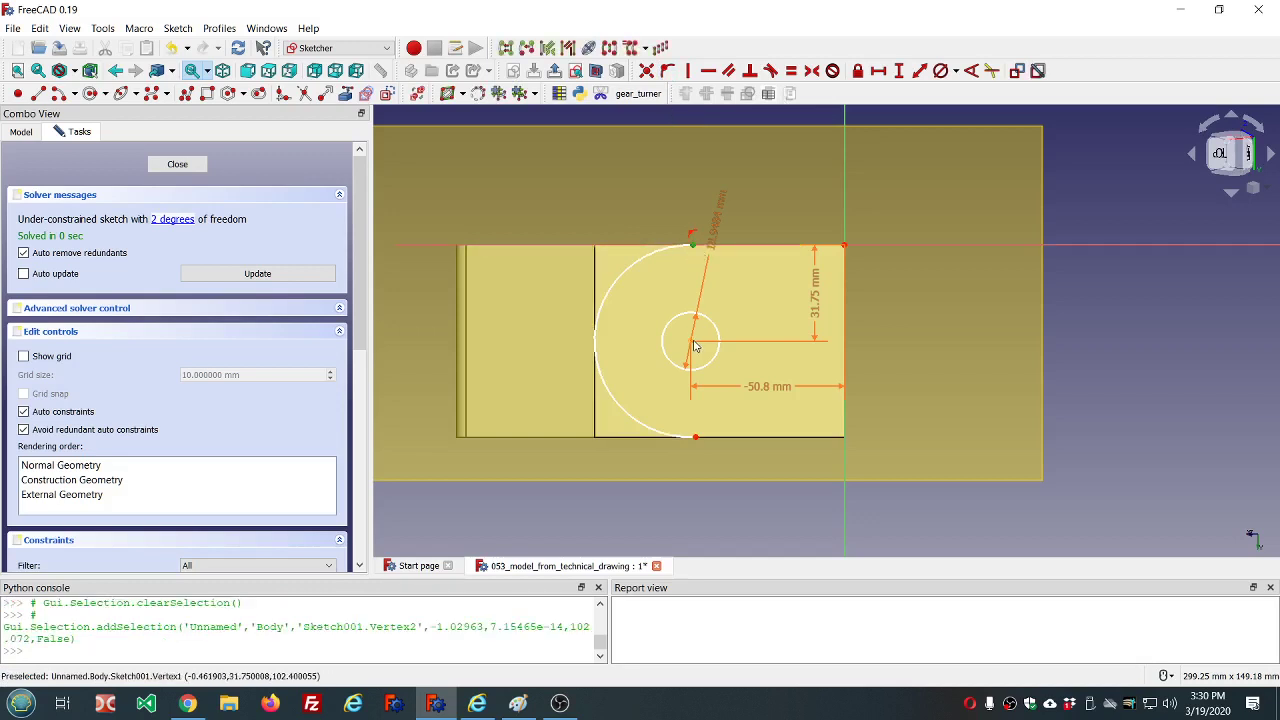
left_click(690, 342)
left_click(688, 76)
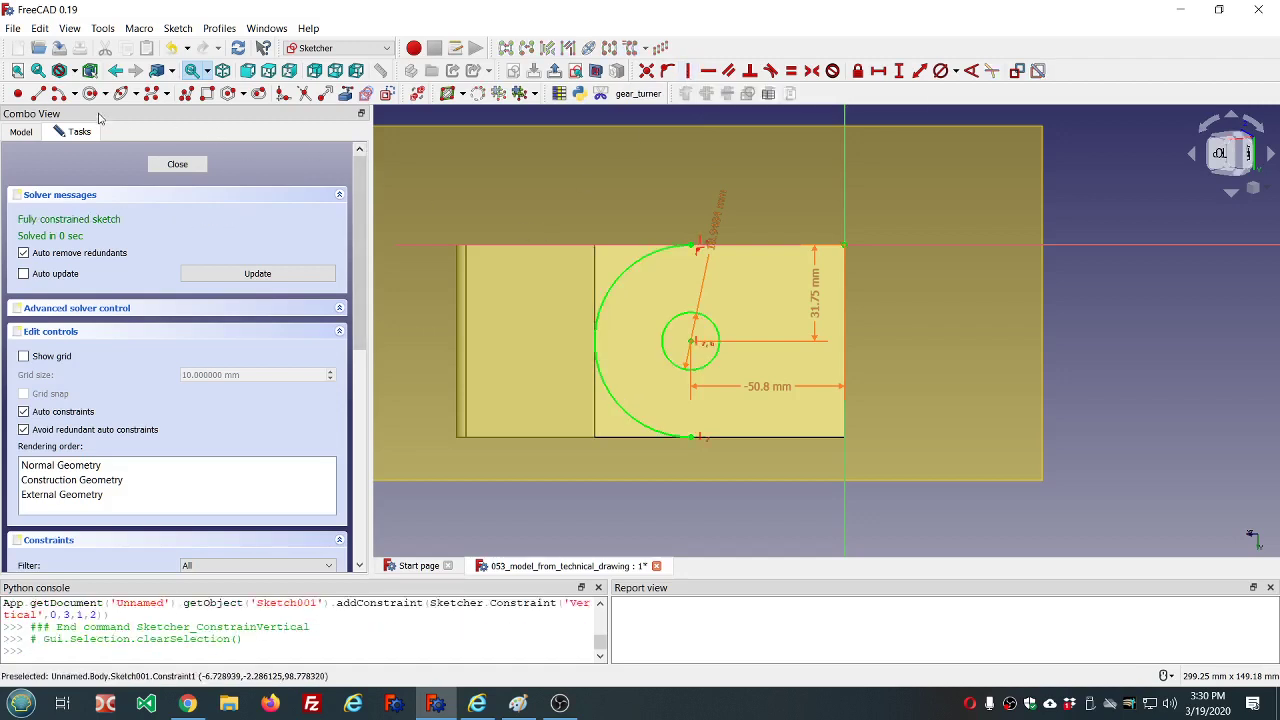
Step: Draw a polyline from the arc's top end along the top and right edges to its bottom end
left_click(186, 93)
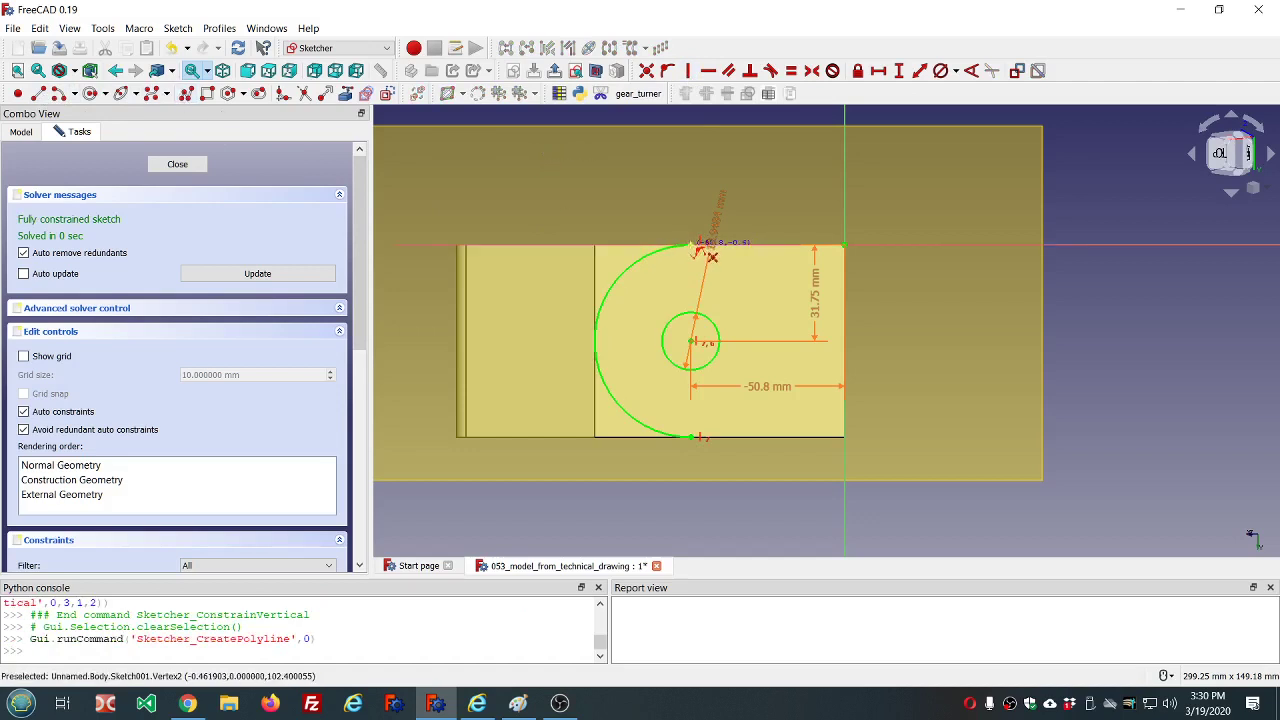
left_click(758, 244)
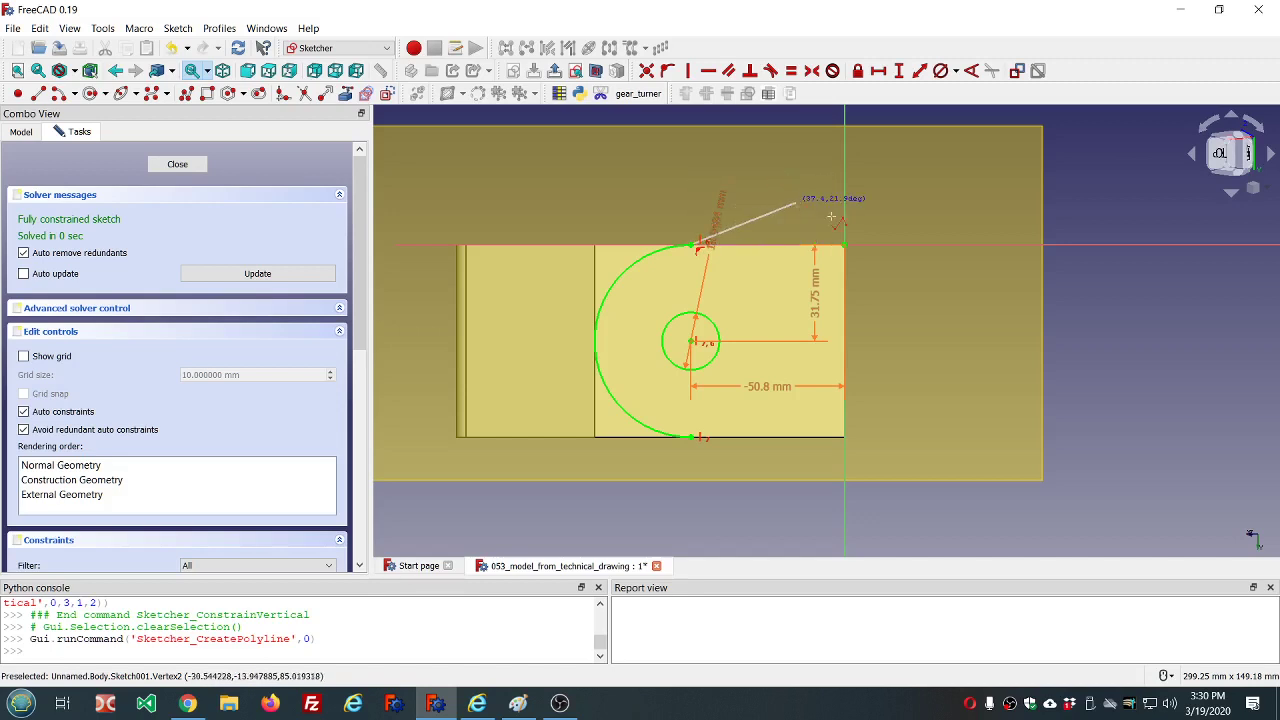
left_click(845, 244)
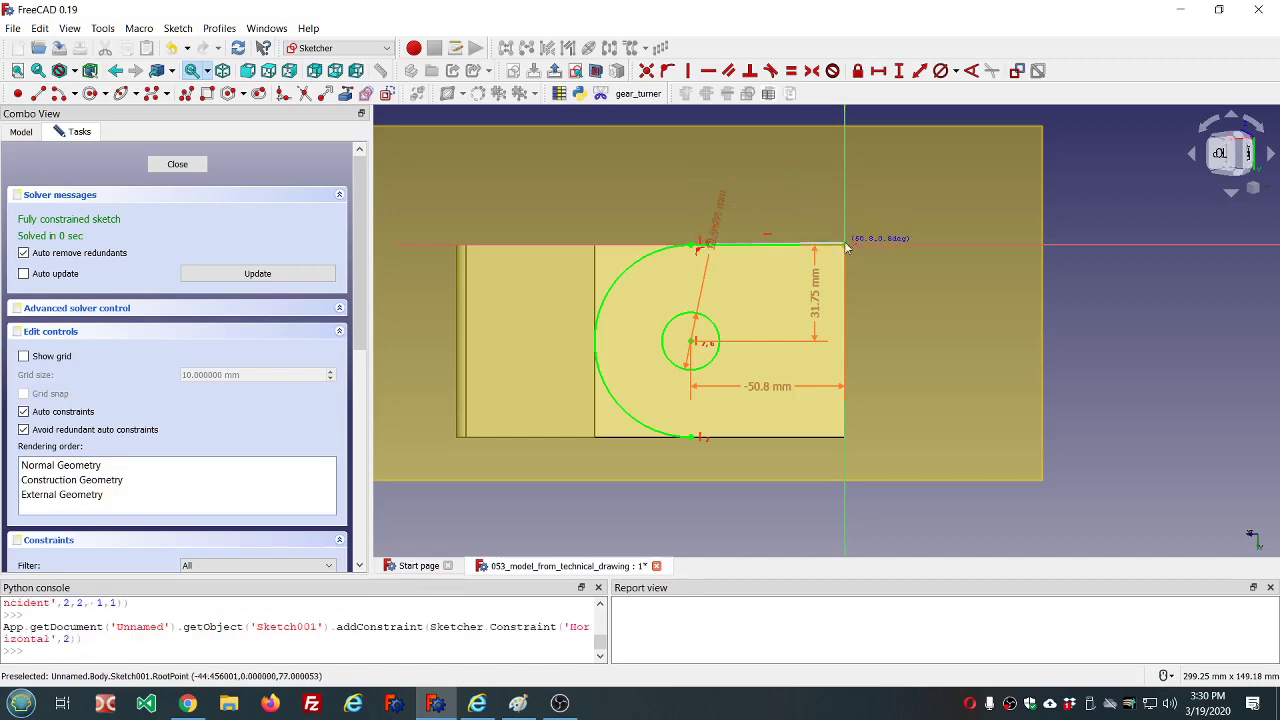
left_click(845, 437)
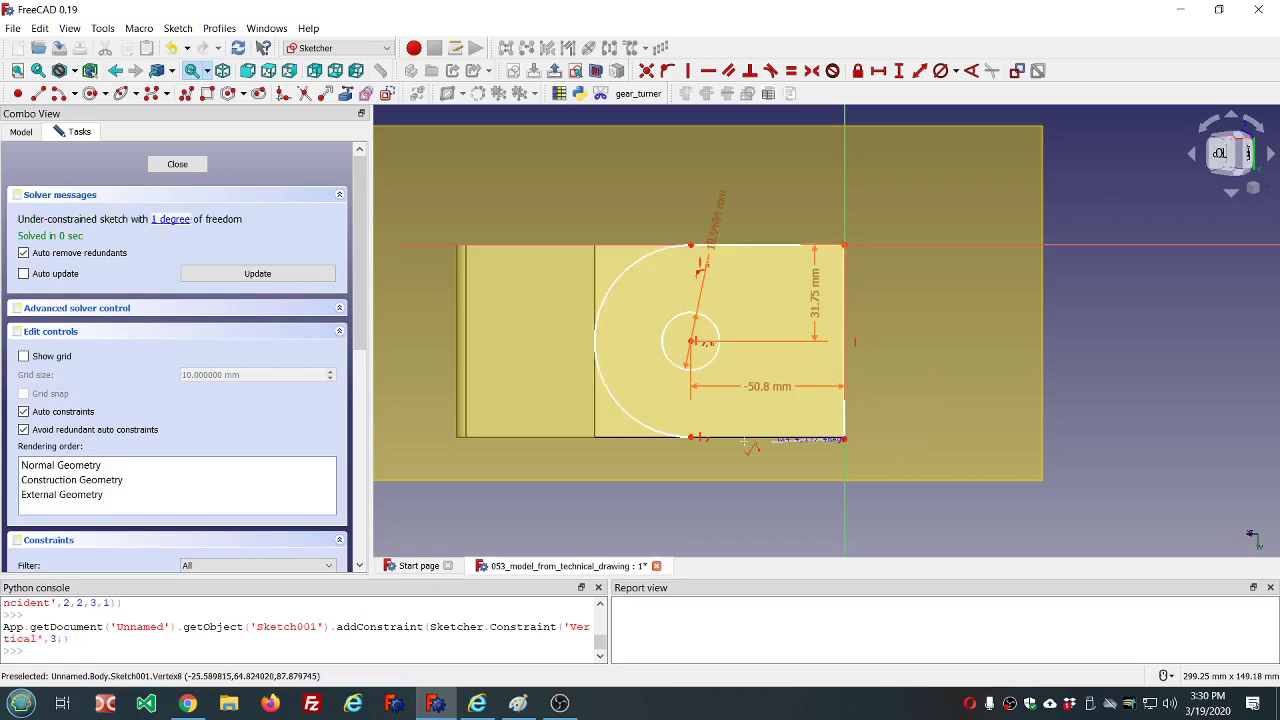
left_click(694, 438)
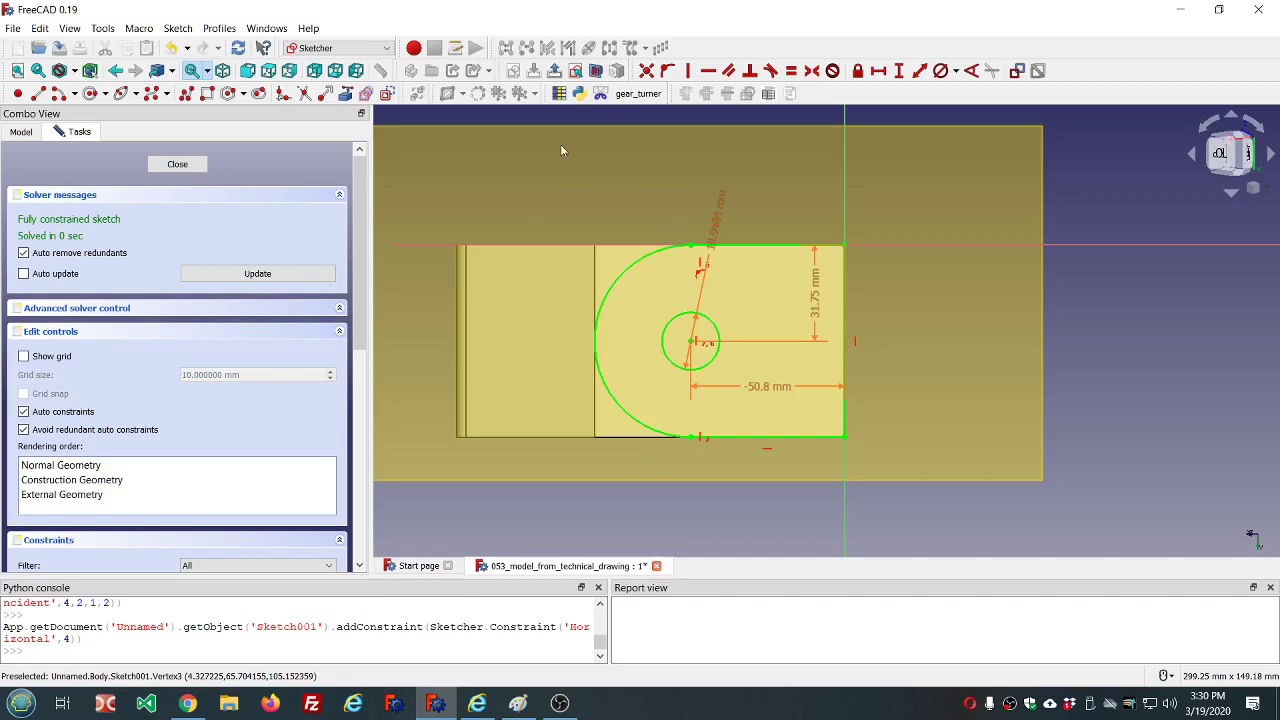
left_click(768, 247)
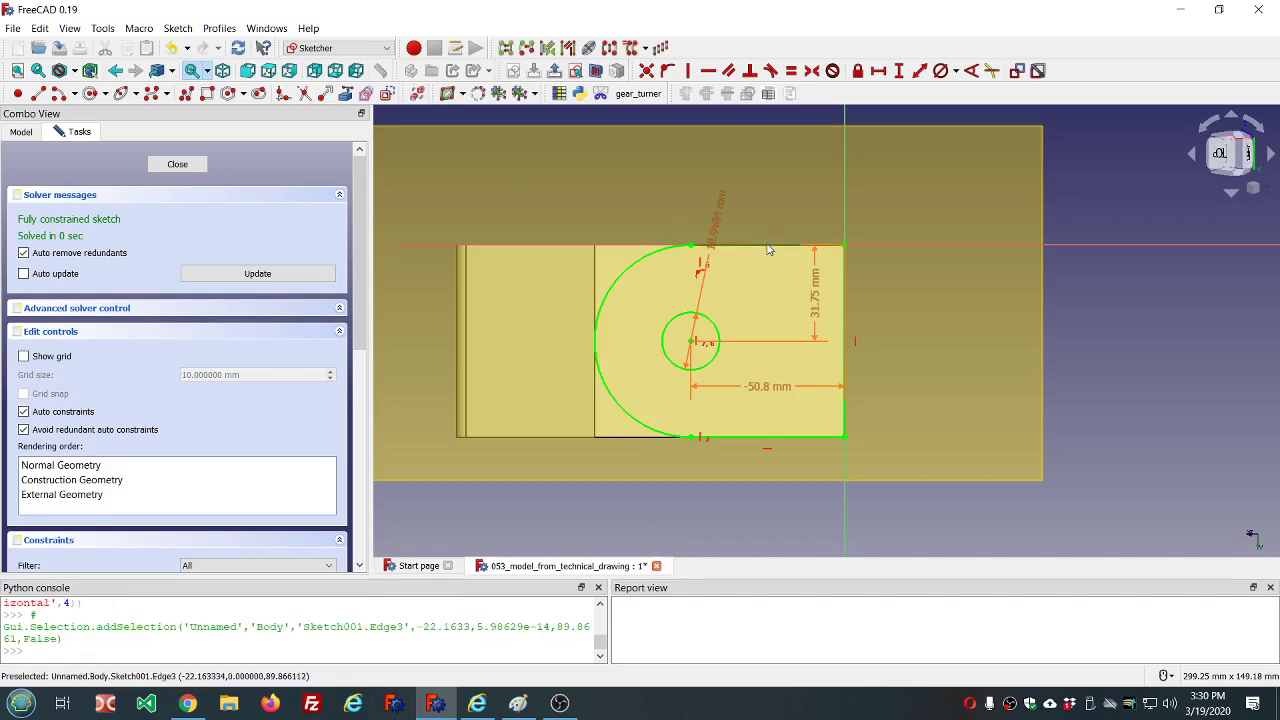
Step: Delete the top, right and bottom straight edges of the hole outline
key("Delete")
left_click(844, 287)
key("Delete")
left_click(808, 437)
key("Delete")
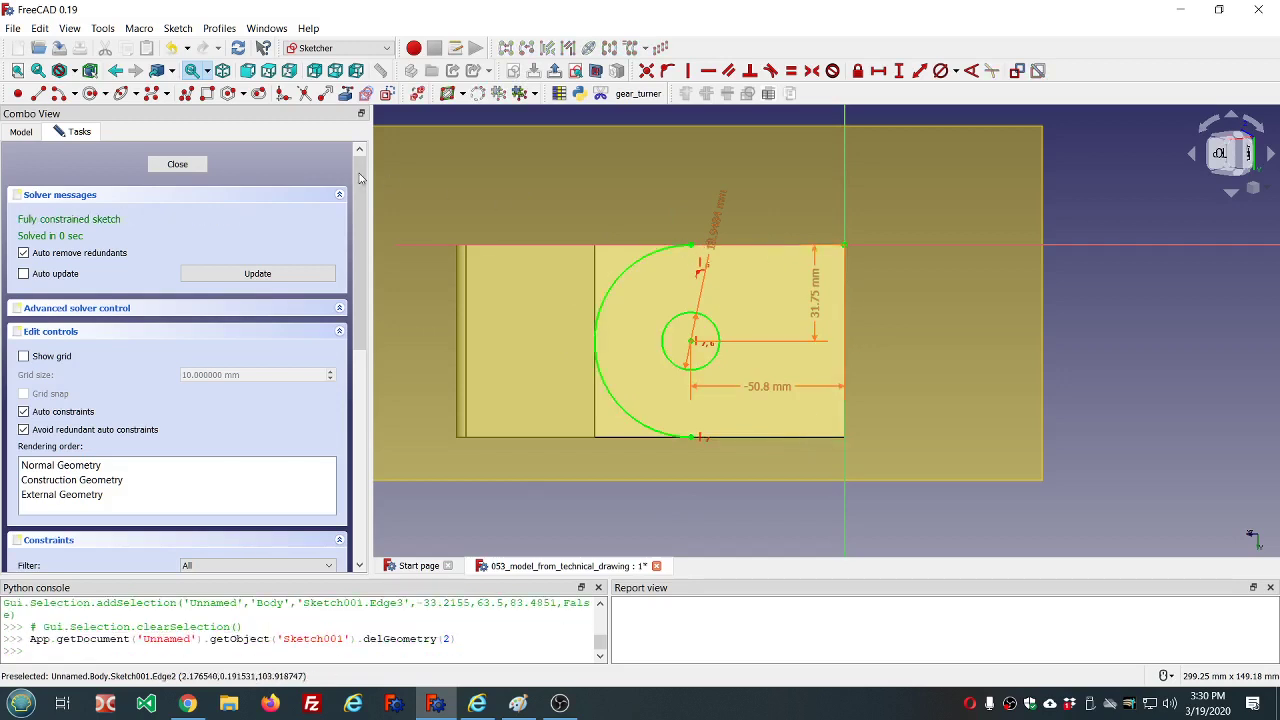
Step: Cancel and undo a stray polyline segment drawn from the arc's top endpoint
left_click(186, 95)
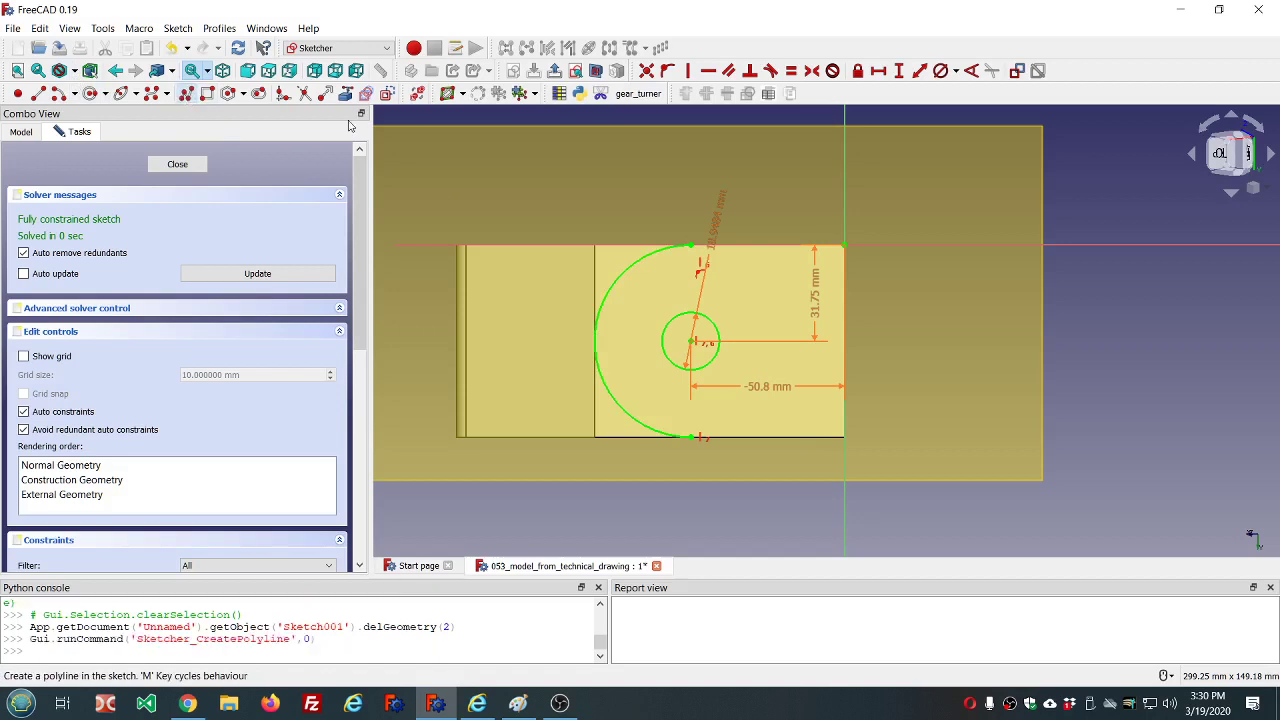
left_click(690, 245)
left_click(695, 201)
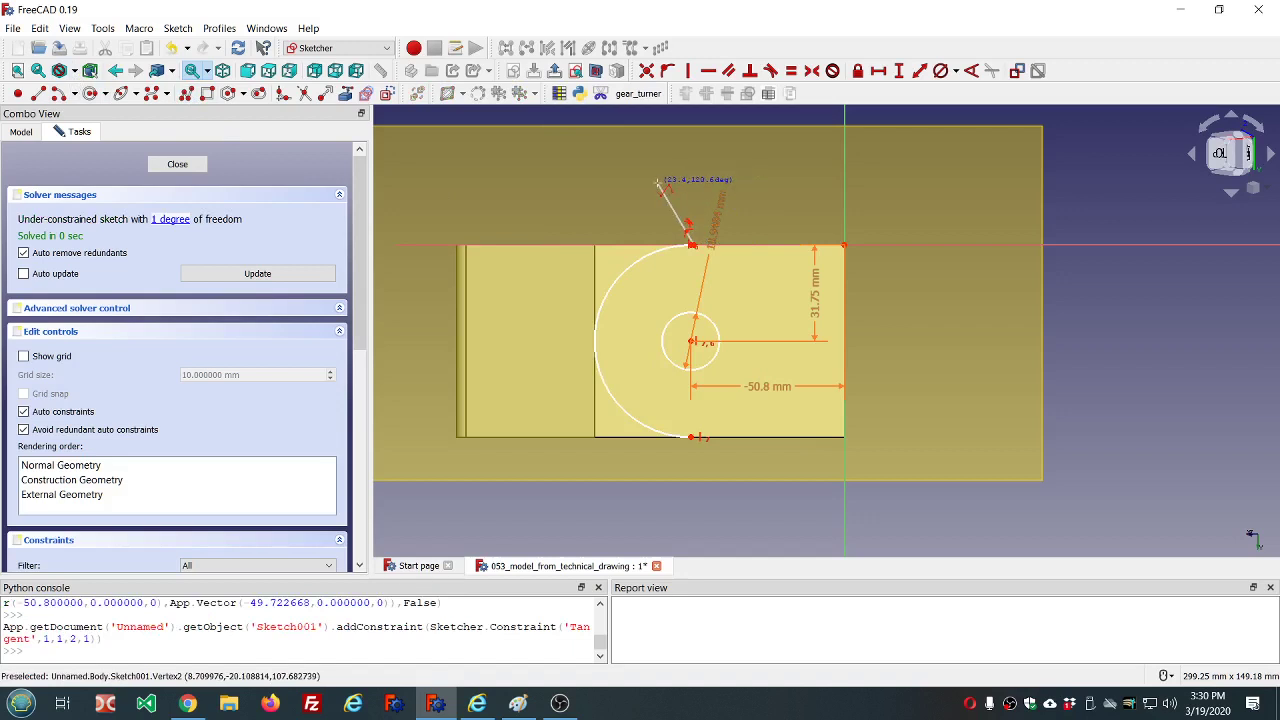
right_click(625, 191)
left_click(171, 47)
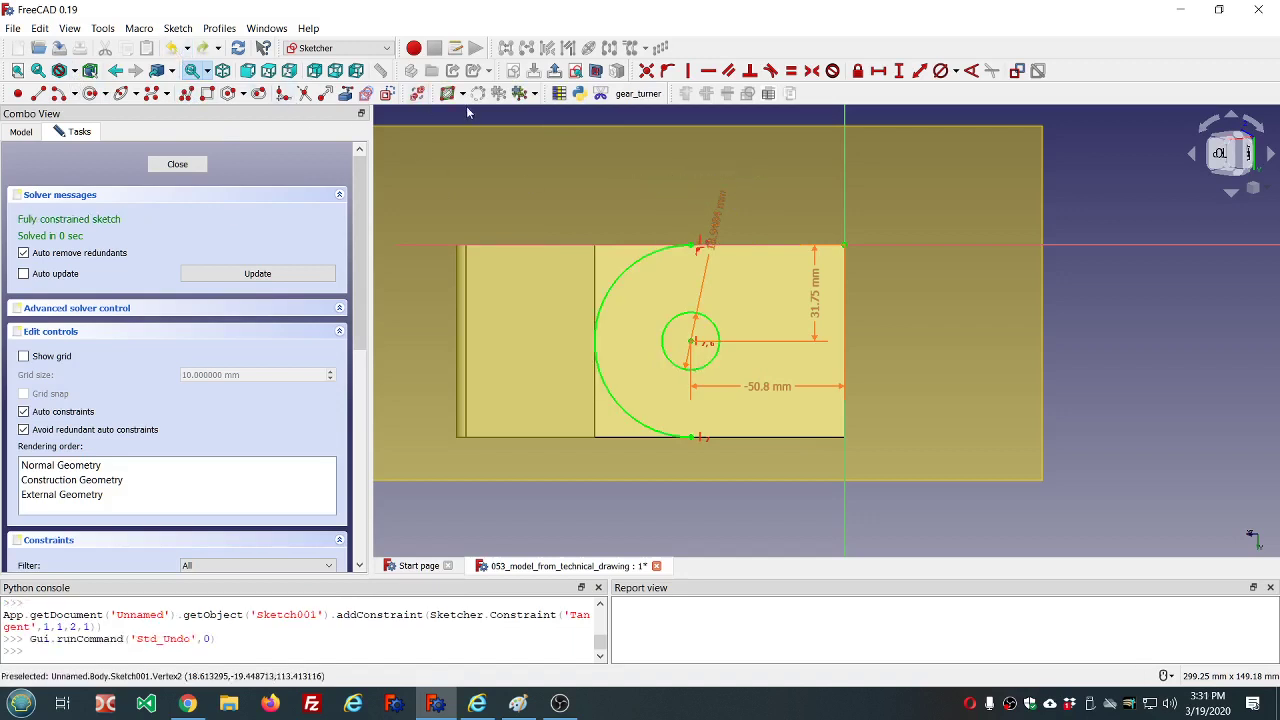
left_click(186, 93)
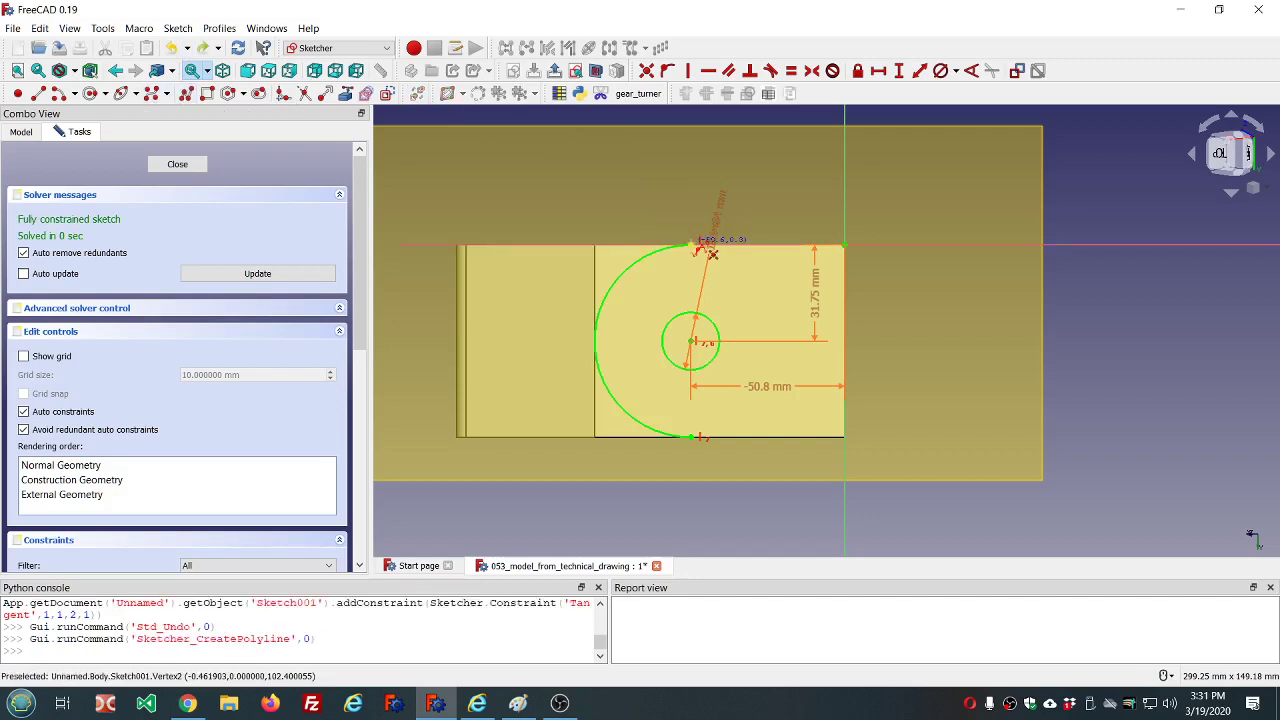
Step: Draw a polyline from the arc's top end up, left, down, right, and back to its bottom end
left_click(690, 245)
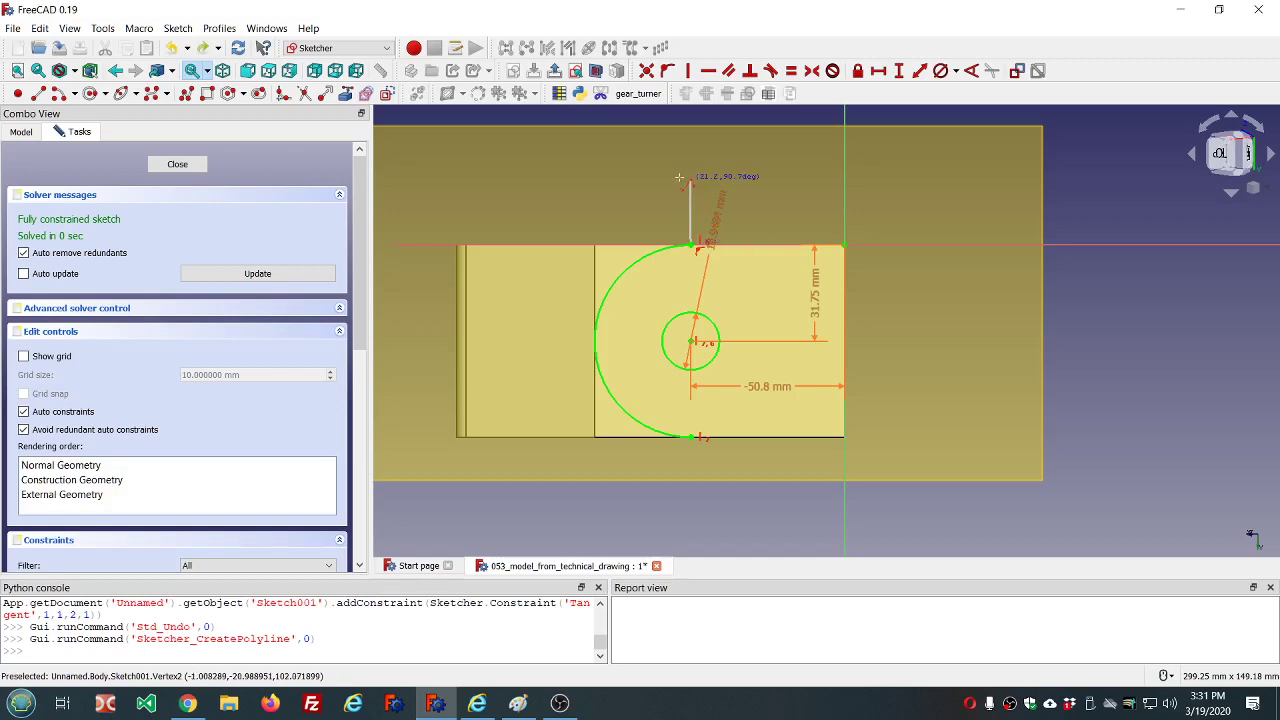
left_click(747, 244)
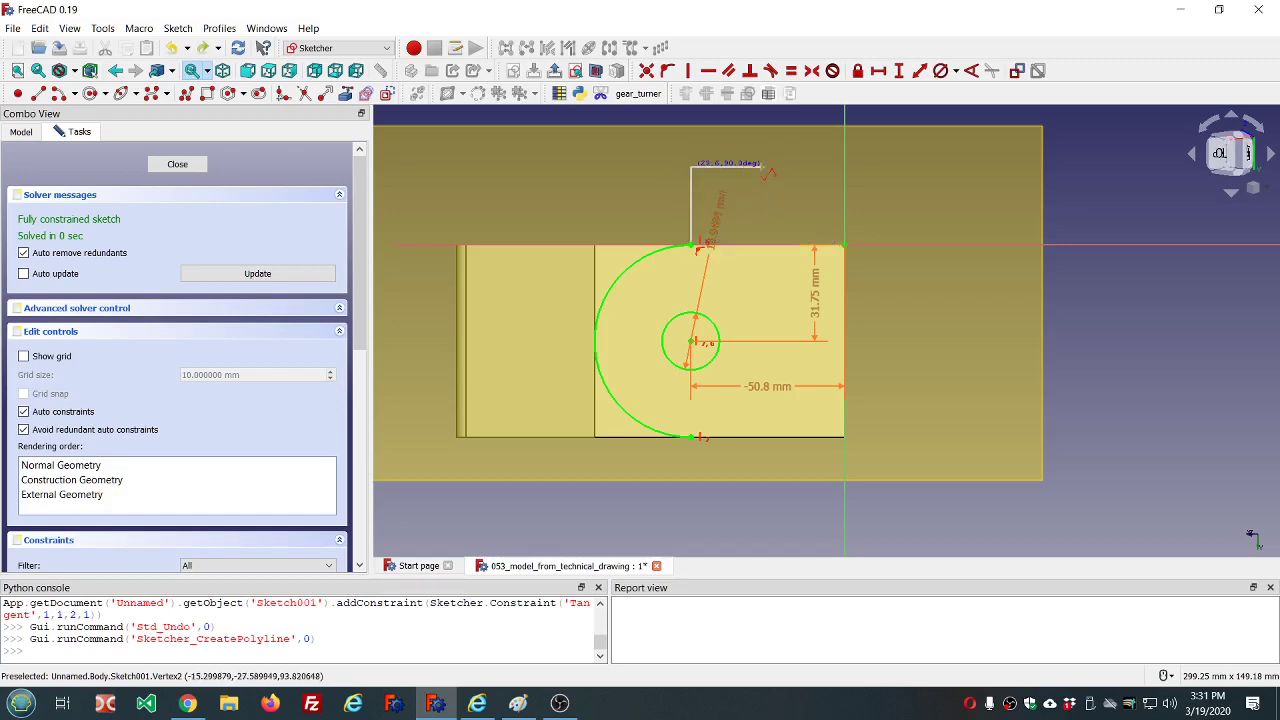
left_click(691, 163)
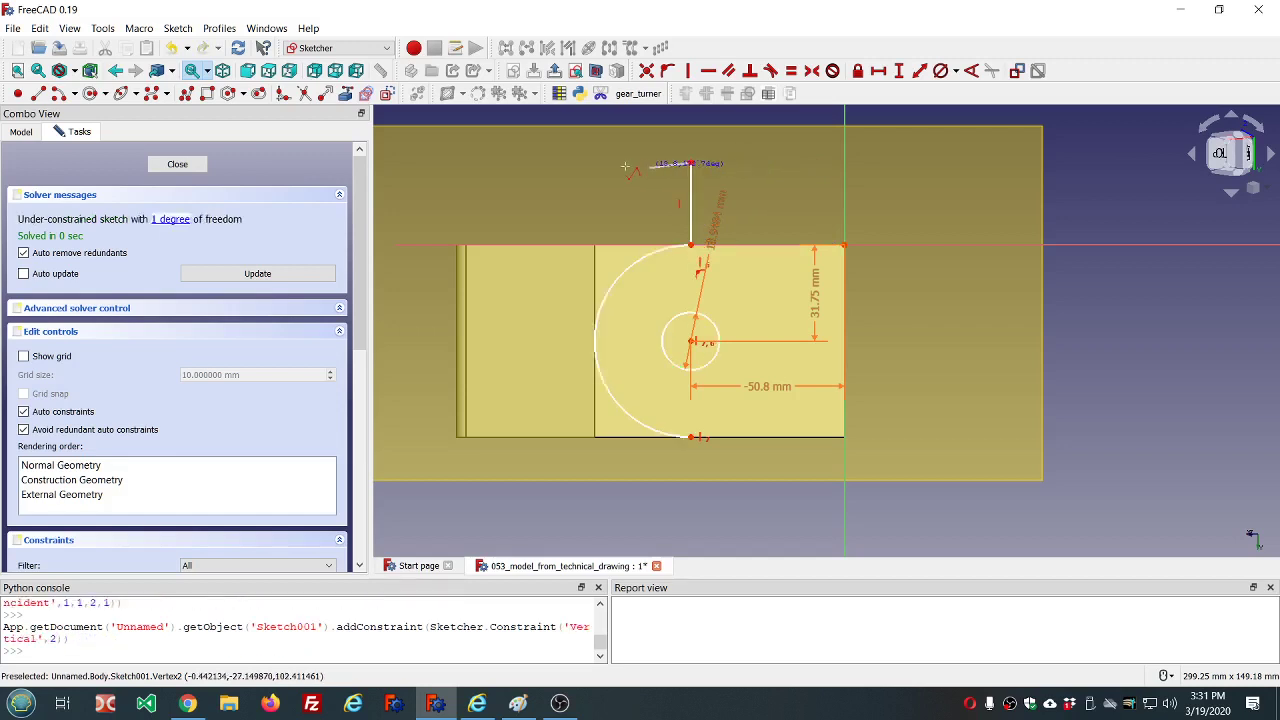
left_click(554, 163)
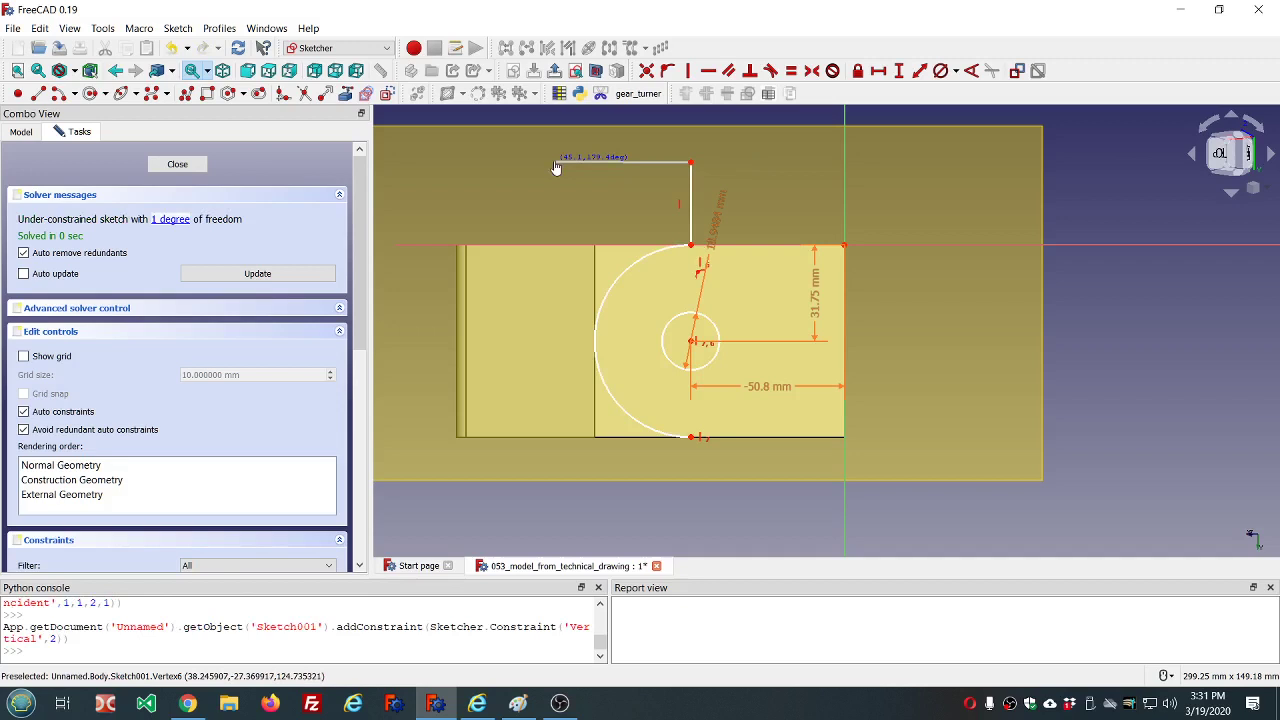
left_click(554, 466)
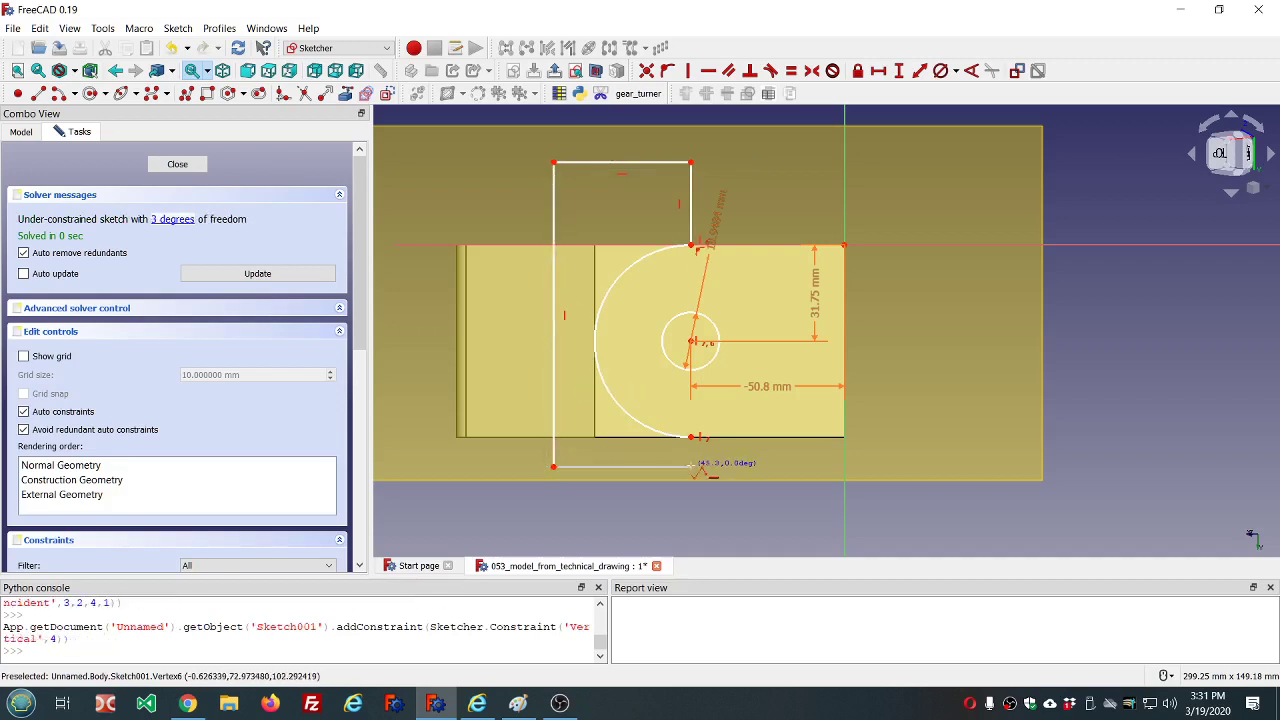
left_click(691, 466)
left_click(690, 437)
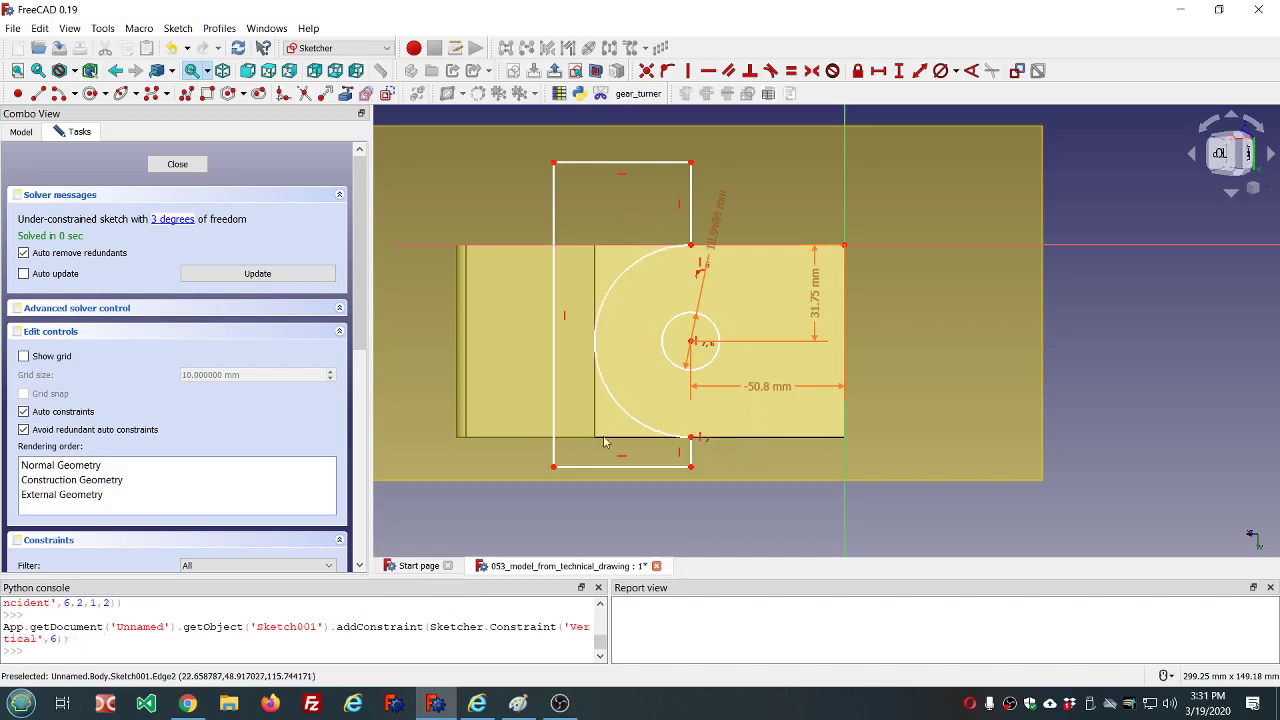
scroll(621, 347, "down", 2)
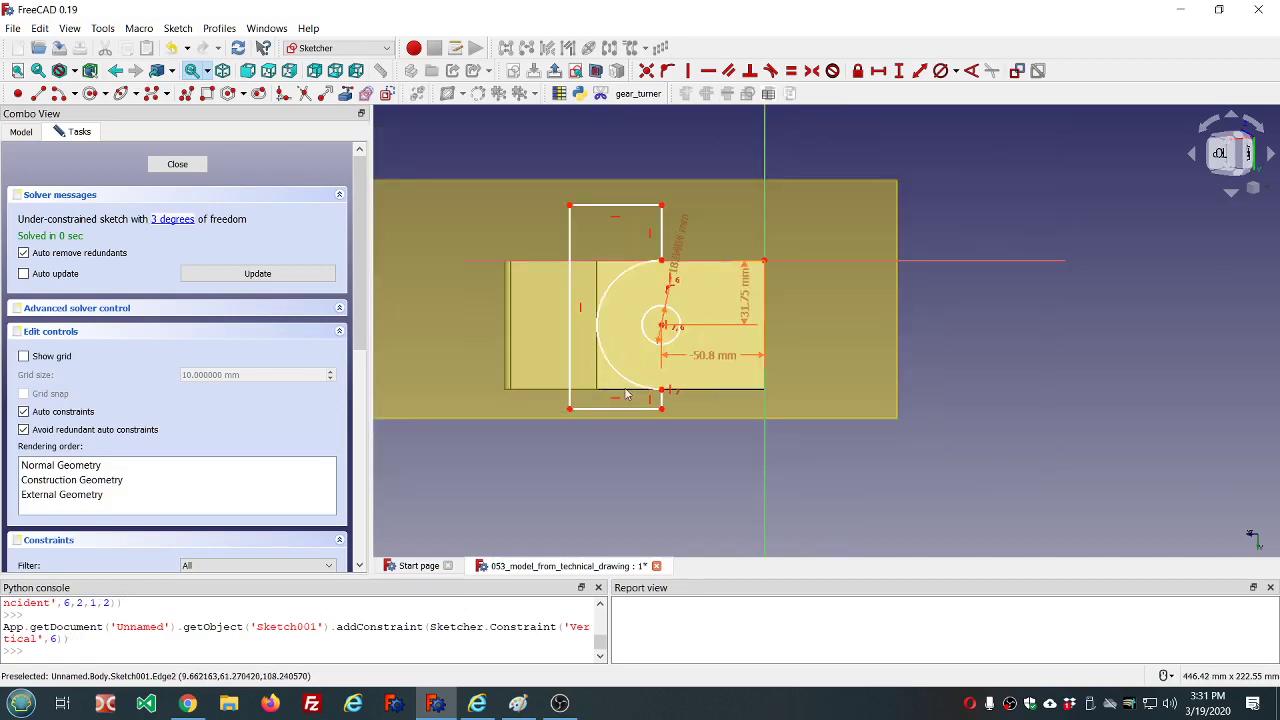
scroll(655, 398, "up", 5)
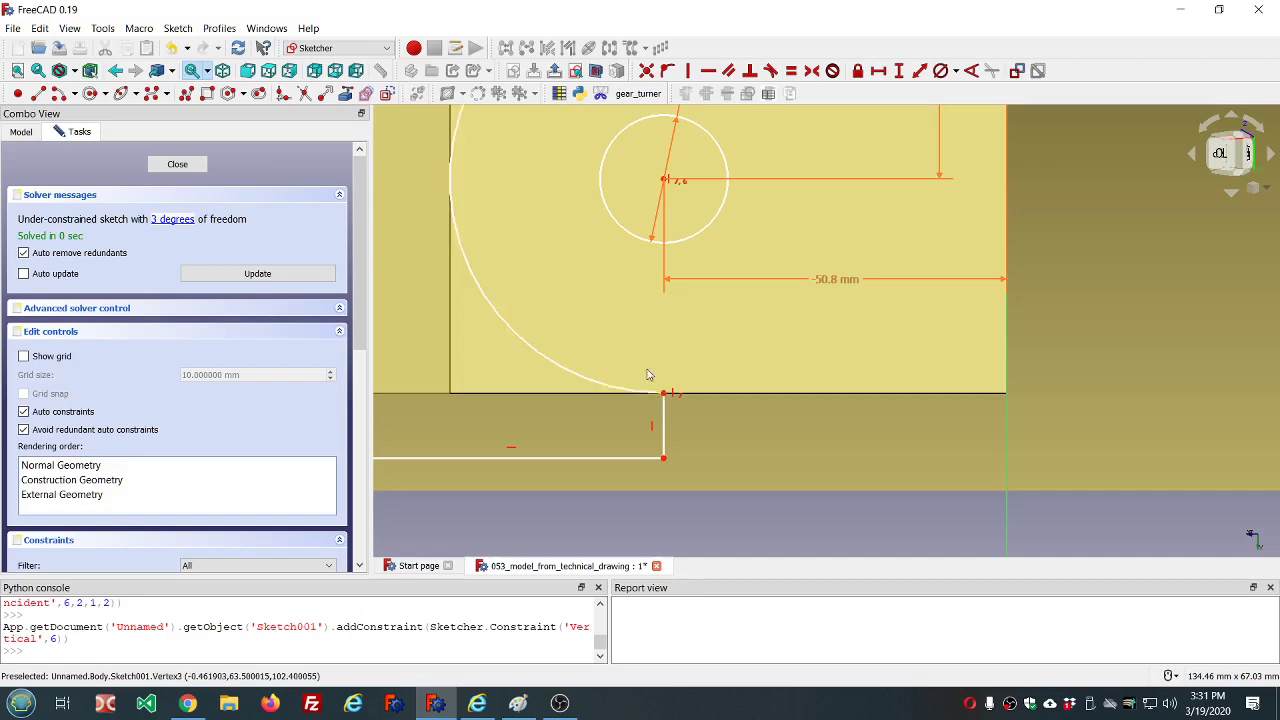
scroll(648, 375, "down", 5)
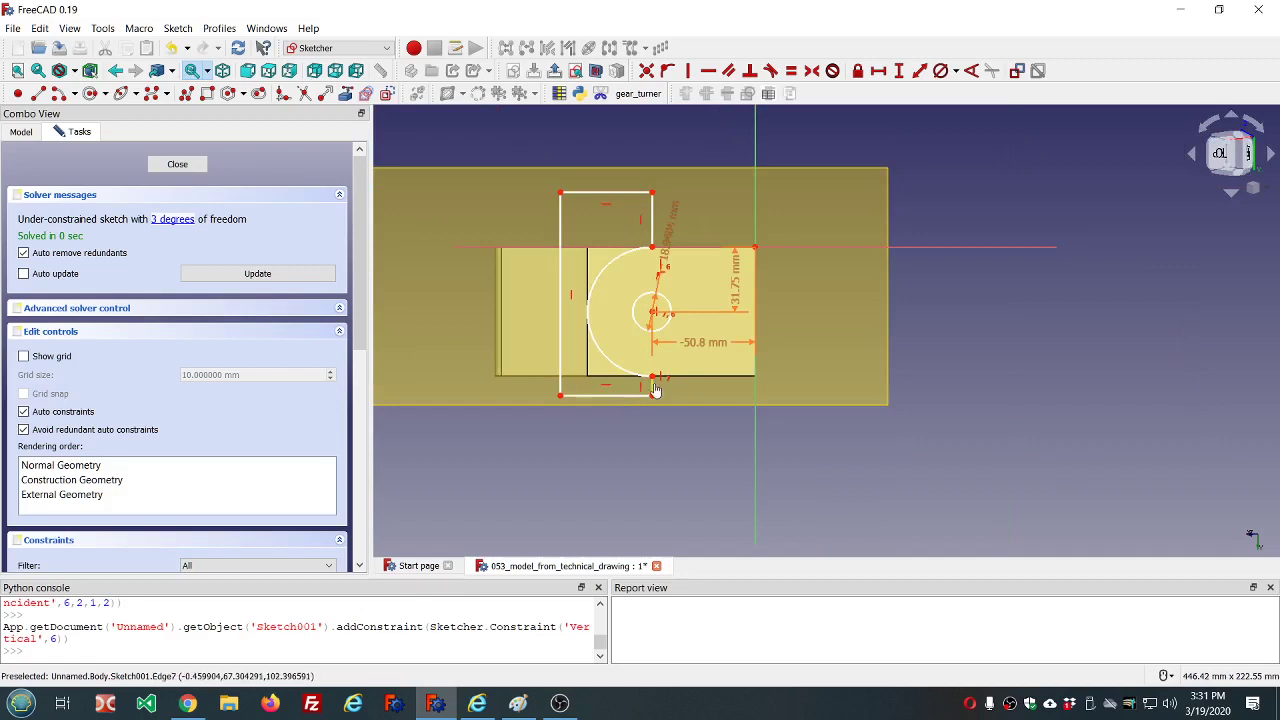
Step: Make the two short vertical edges equal and add a vertical distance on the upper one (18.438948 mm)
left_click(653, 386)
left_click(652, 218)
left_click(791, 71)
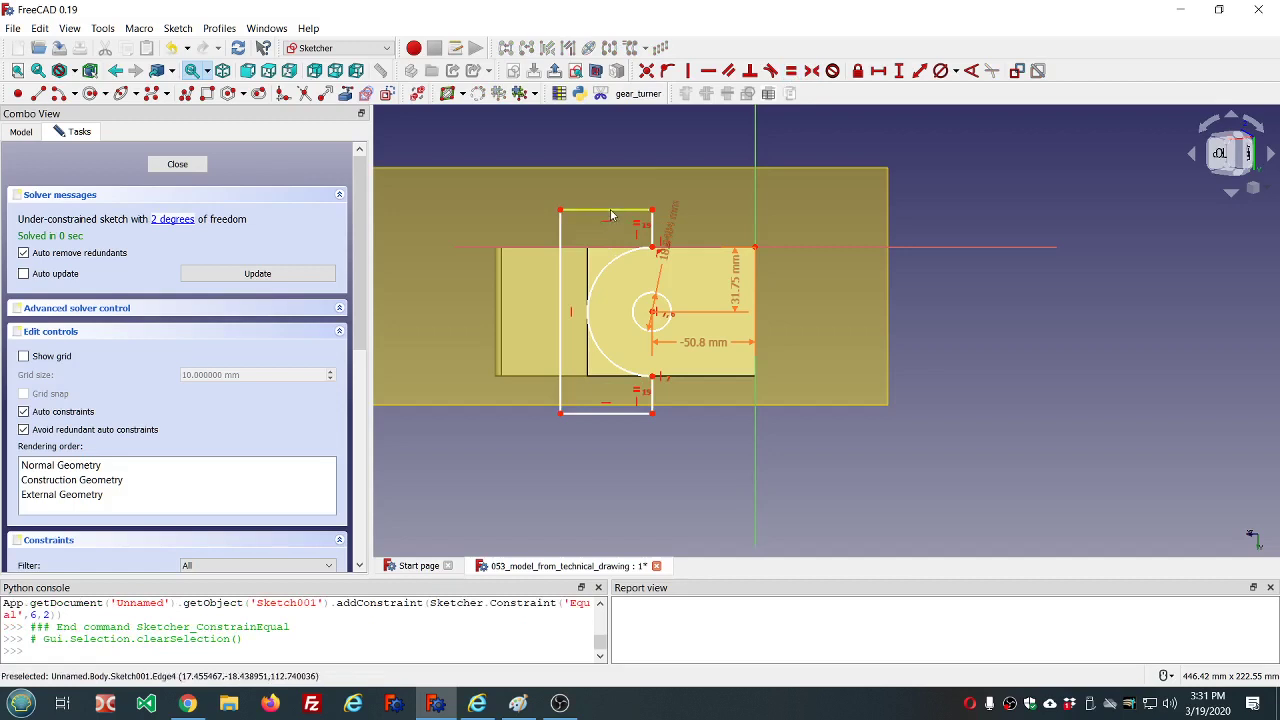
left_click(652, 228)
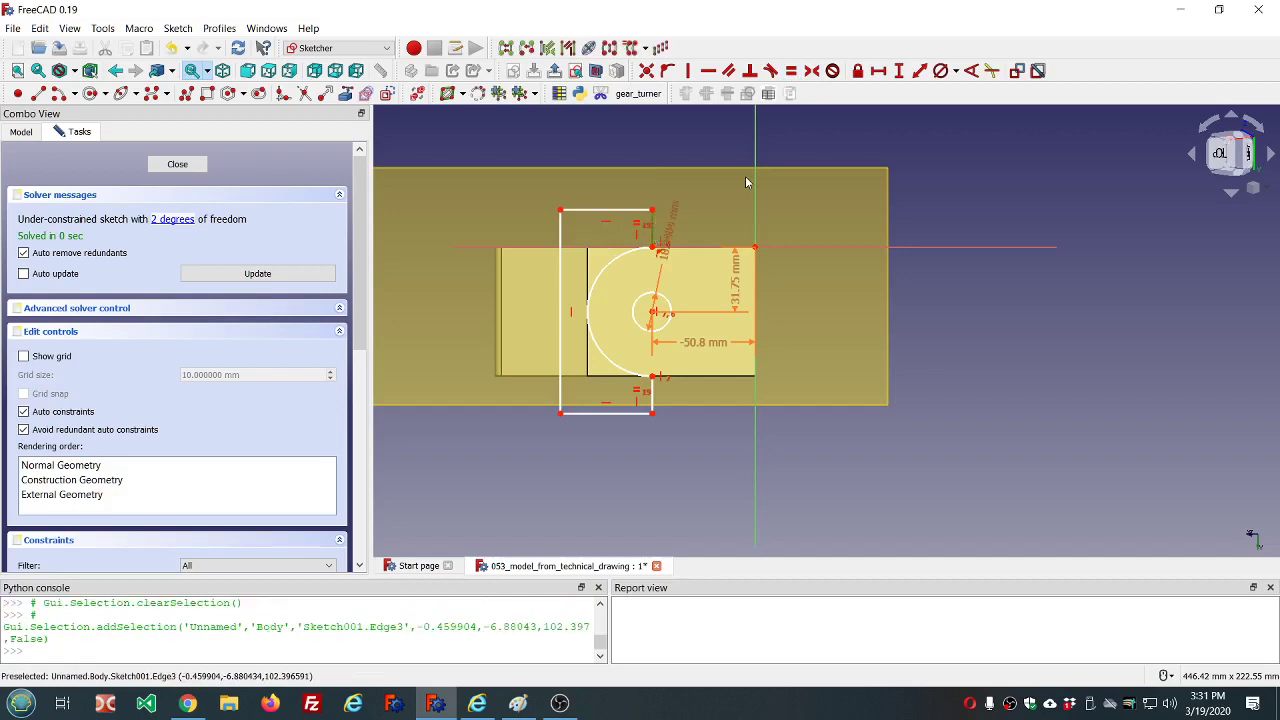
left_click(899, 71)
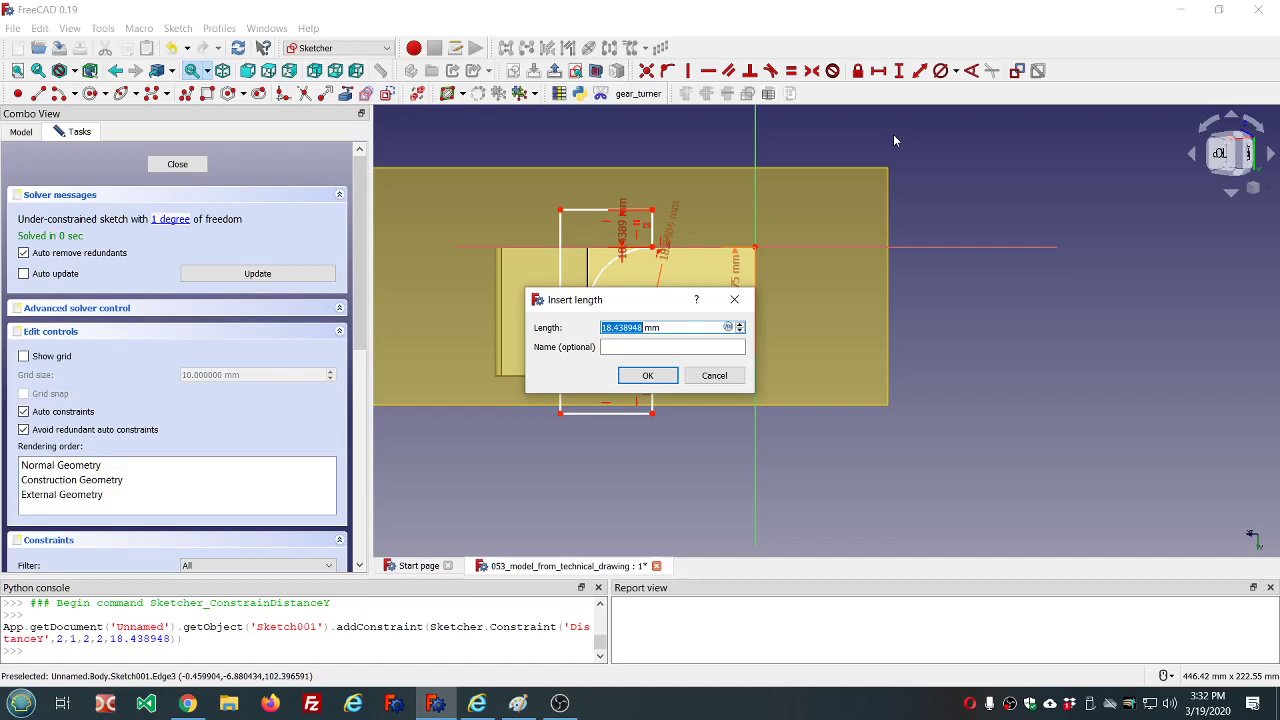
Step: Set the short vertical edge's distance to 20 mm and move its label aside
key("equal")
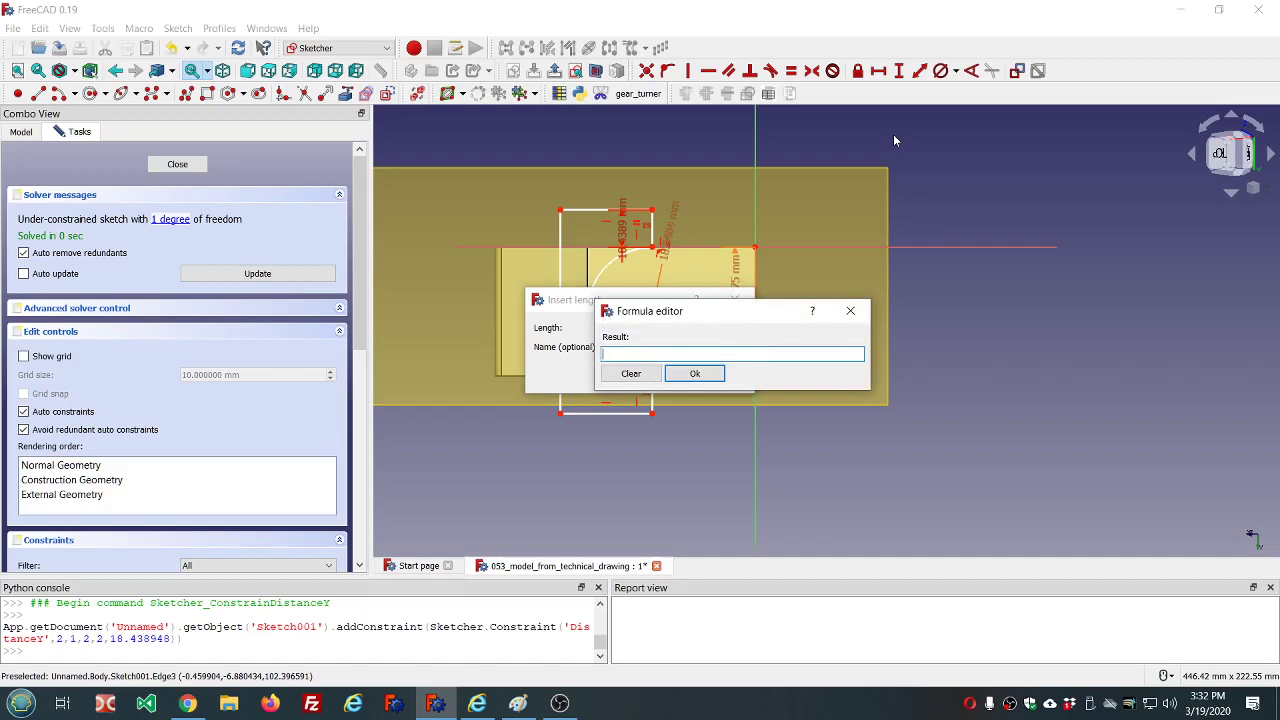
key("Escape")
type("20")
left_click(646, 376)
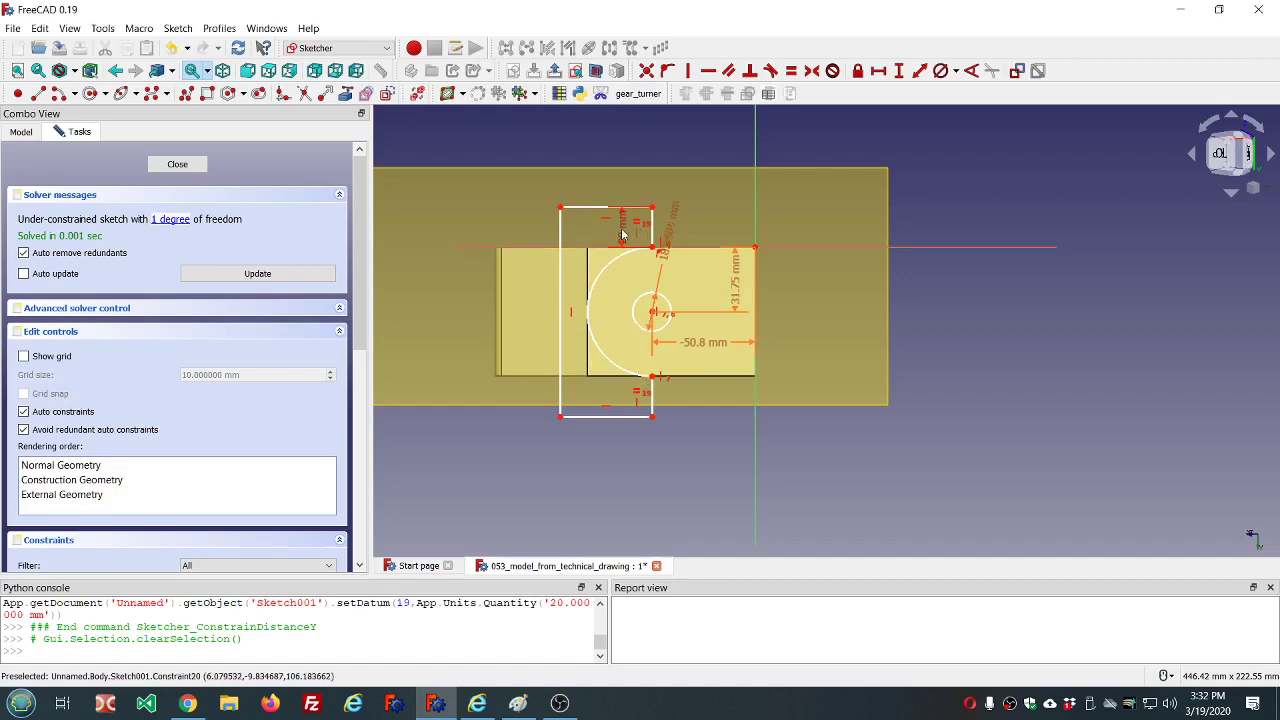
left_click_drag(622, 226, 726, 189)
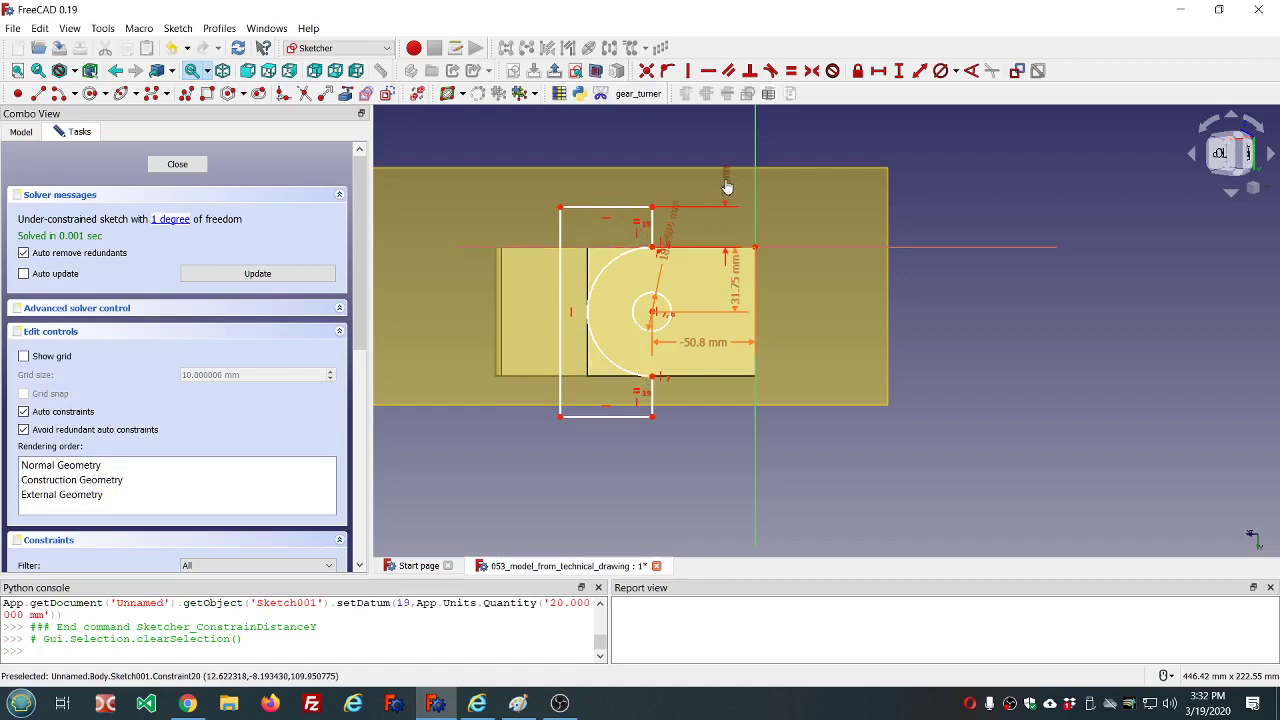
Step: Constrain the top edge's horizontal distance with dd.ddHole_center_height * 5 (254 mm)
left_click(603, 213)
left_click(878, 70)
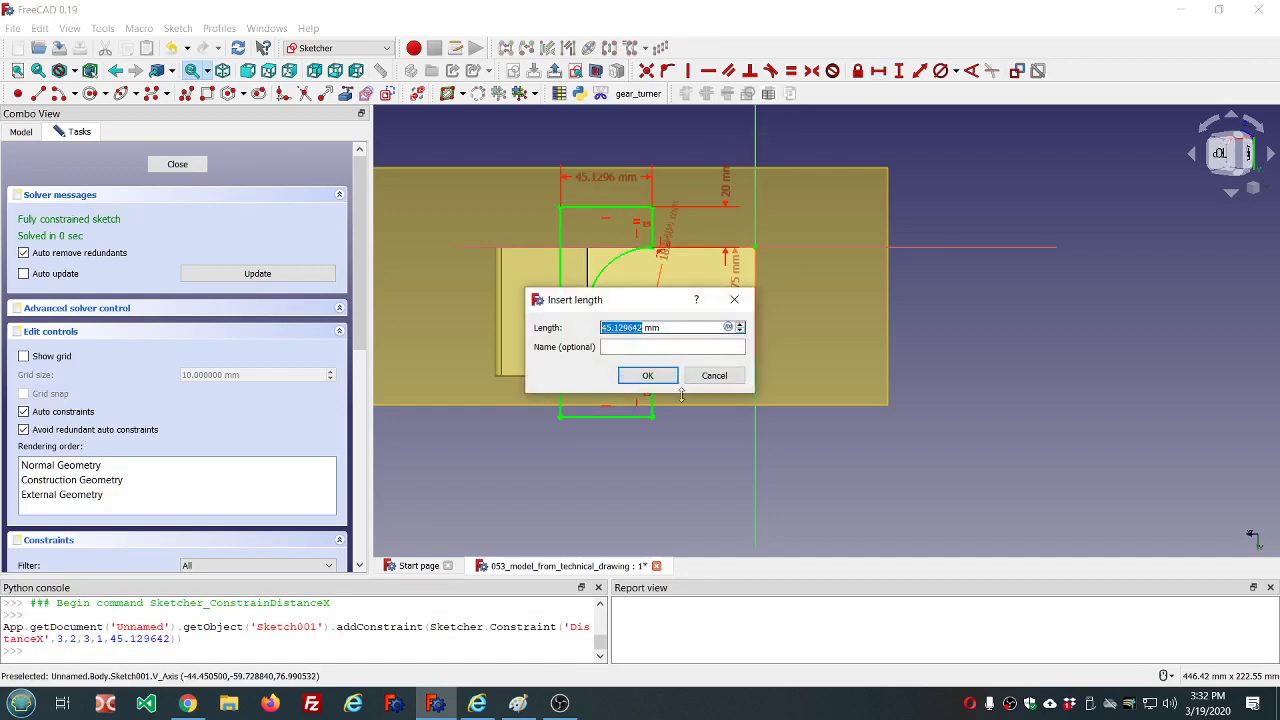
left_click(727, 327)
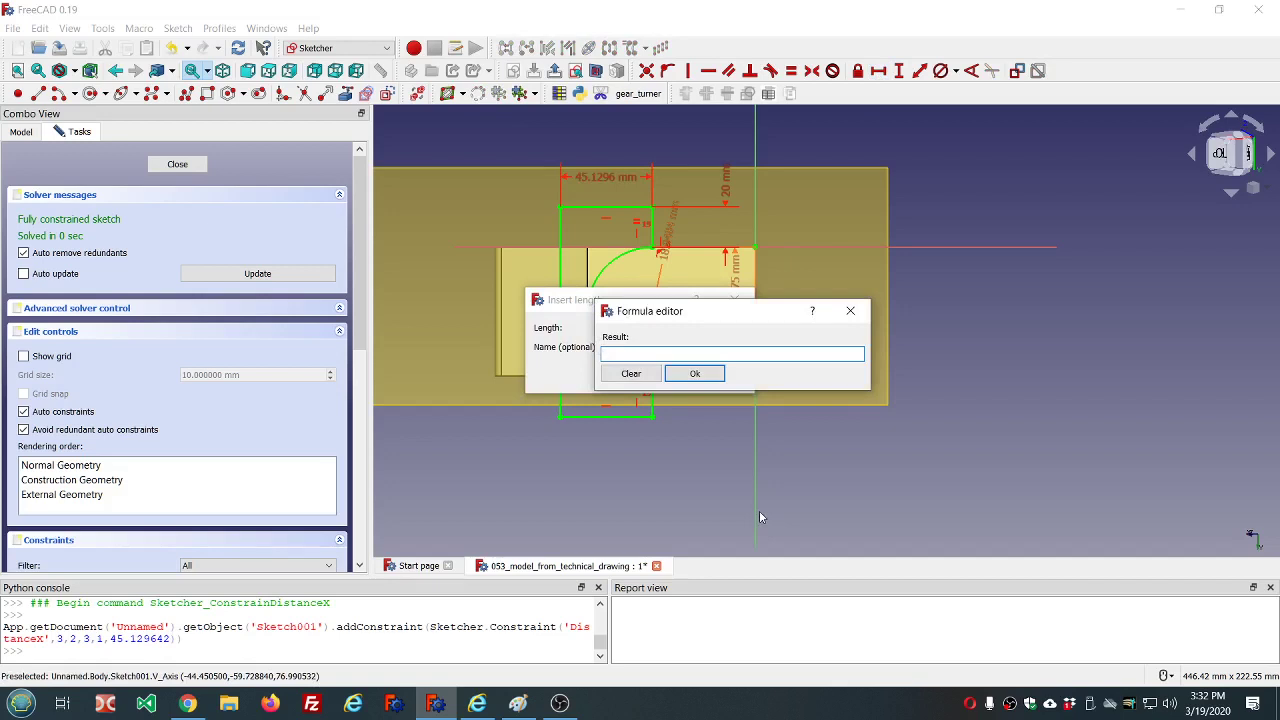
type("=")
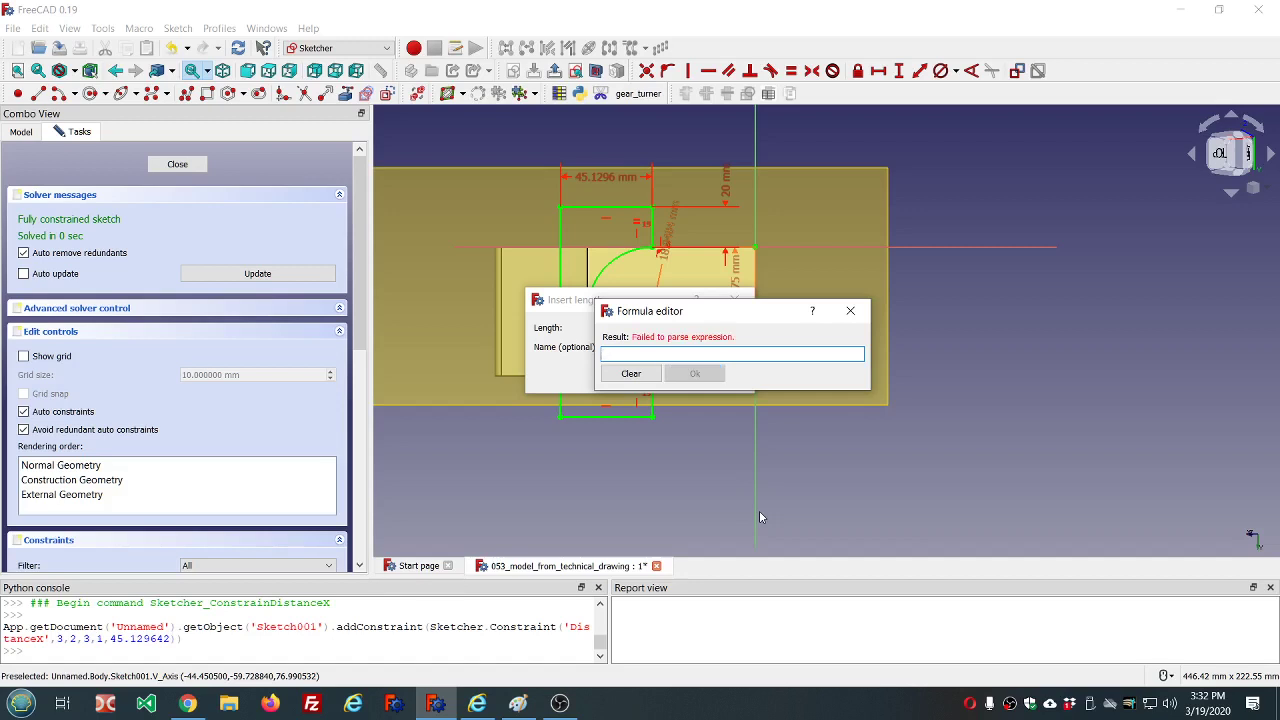
type("dd.dd")
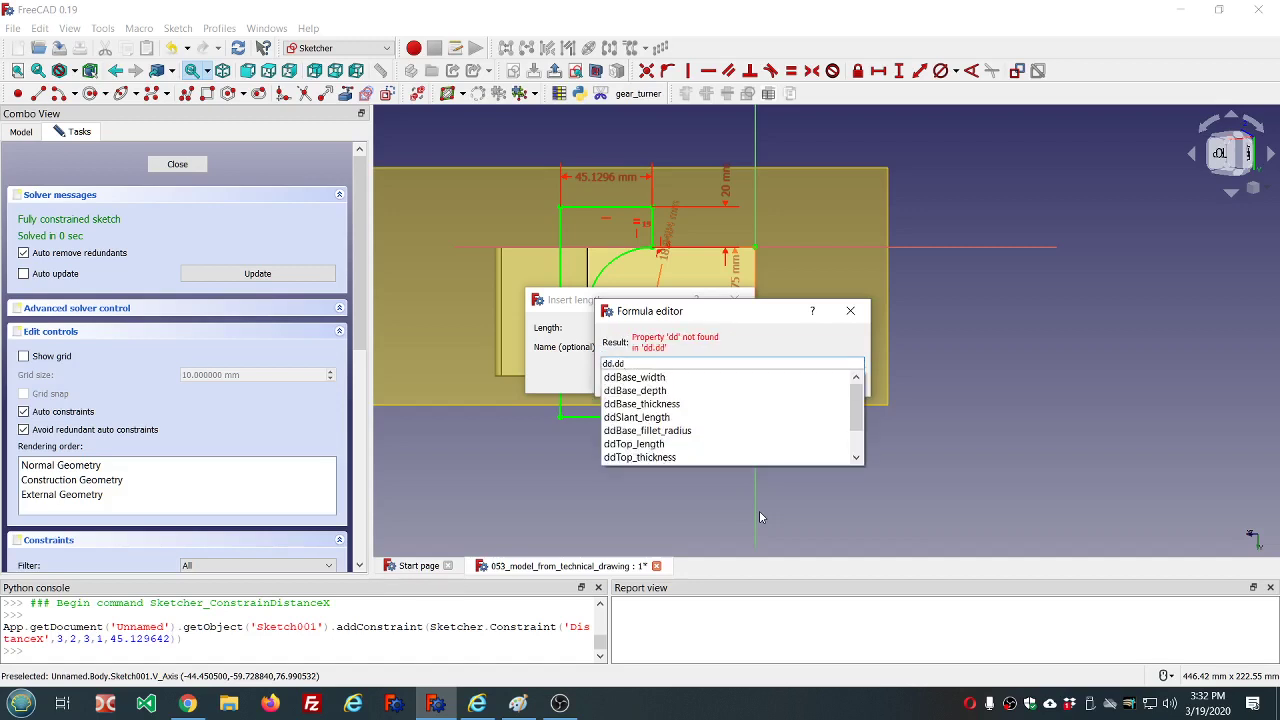
scroll(670, 402, "down", 1)
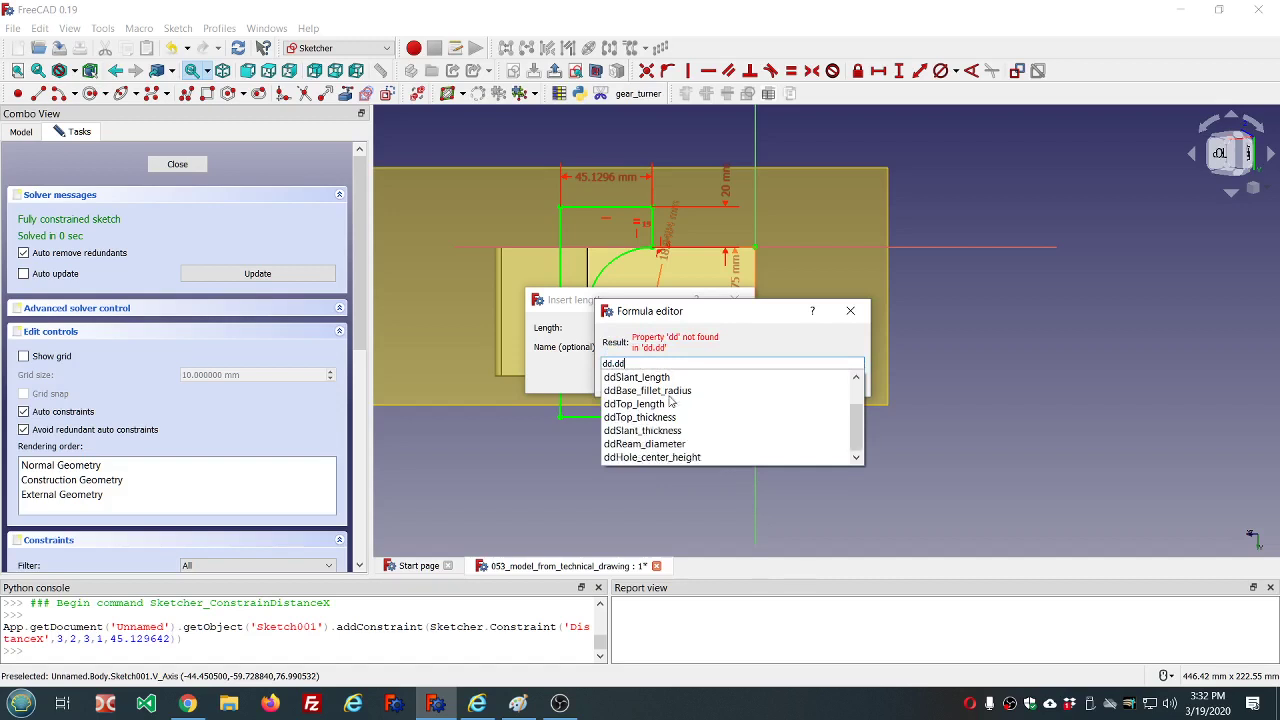
left_click(659, 460)
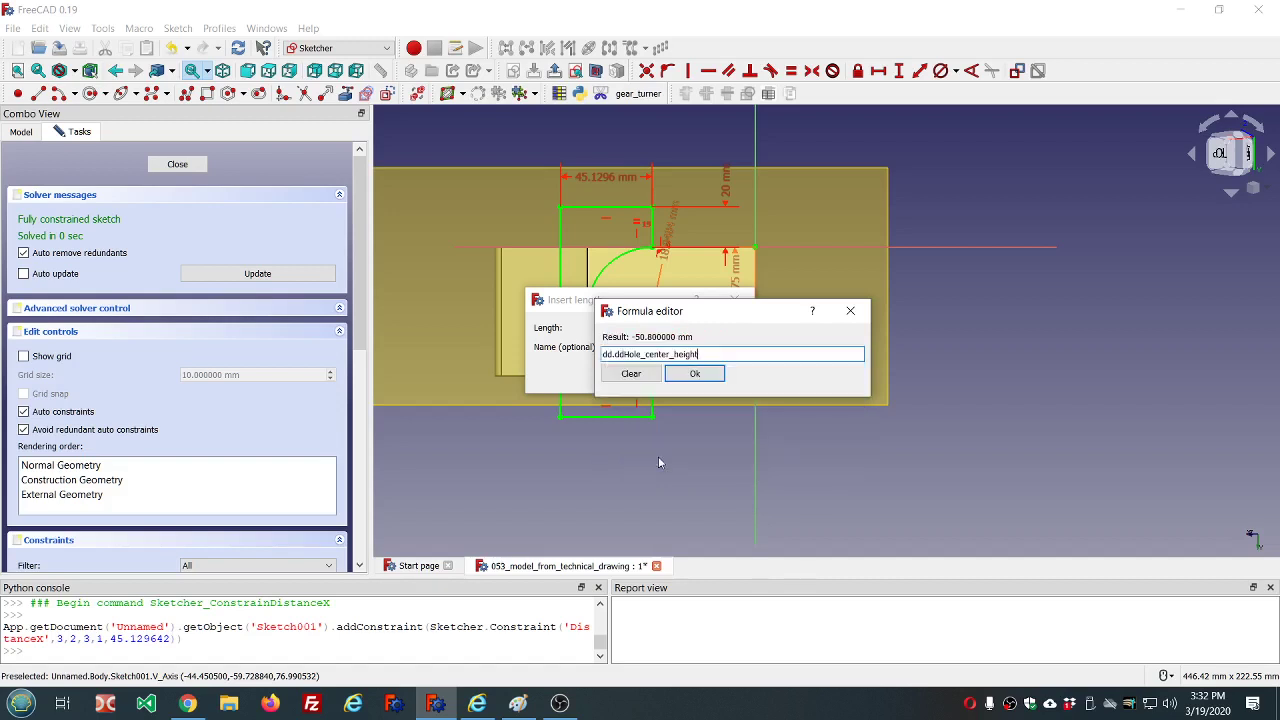
type("*5")
left_click(693, 374)
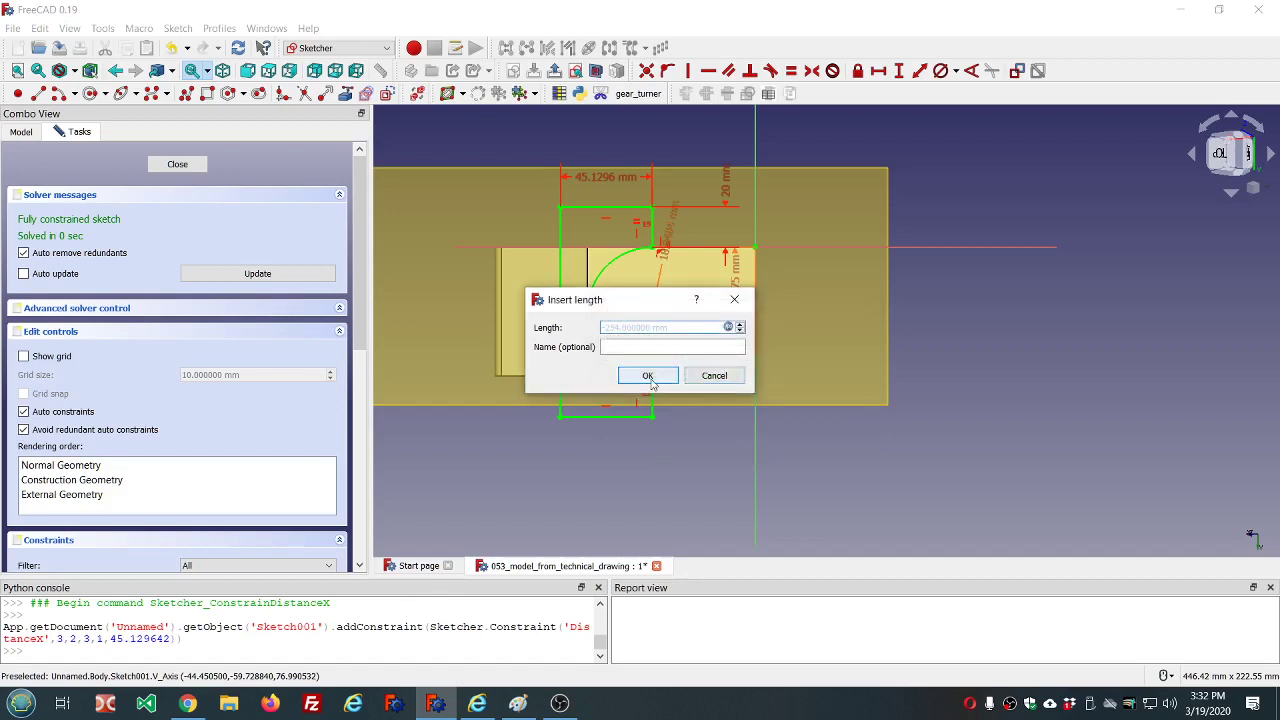
left_click(668, 380)
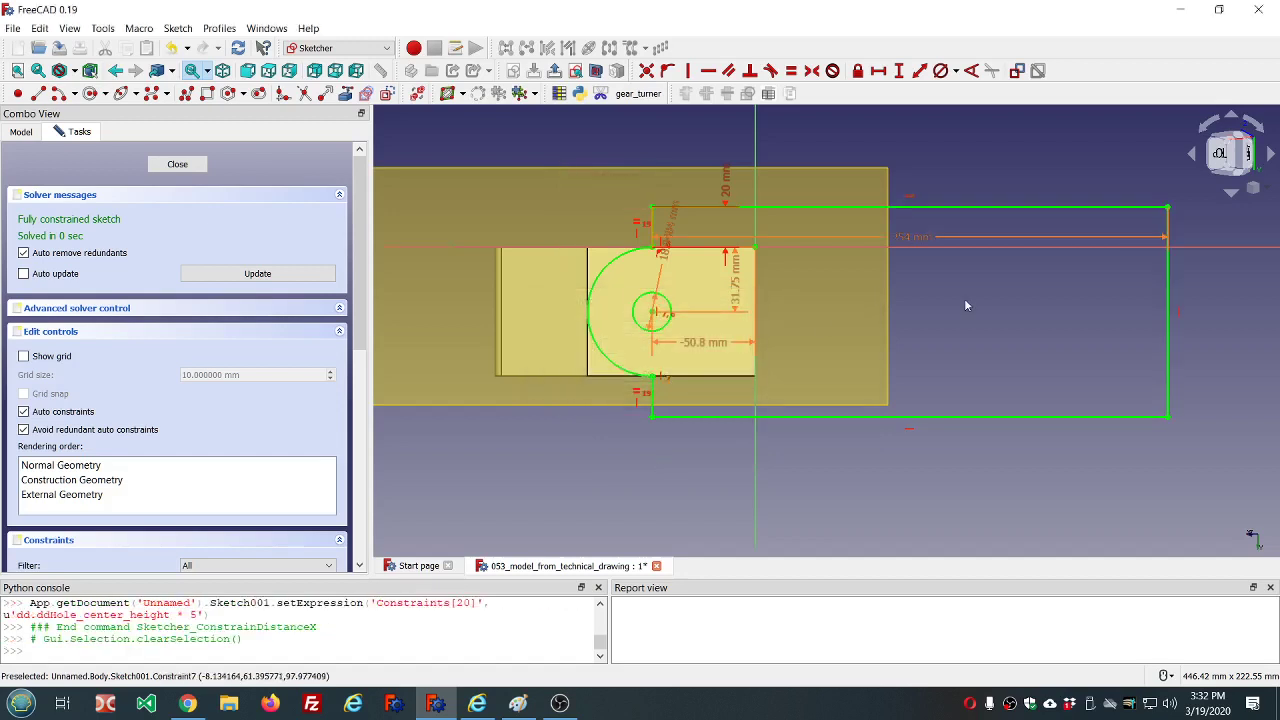
Step: Negate the top edge expression to -dd.ddHole_center_height * 5, extending the rectangle left
double_click(912, 240)
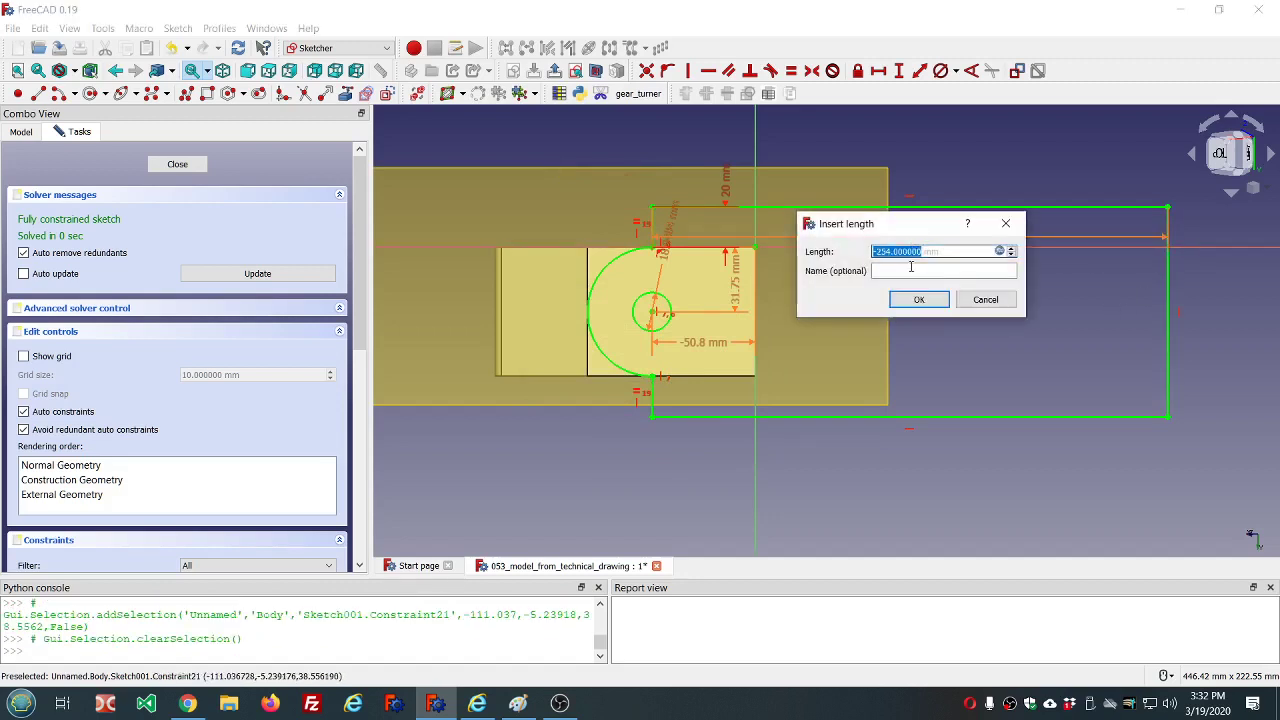
left_click(999, 251)
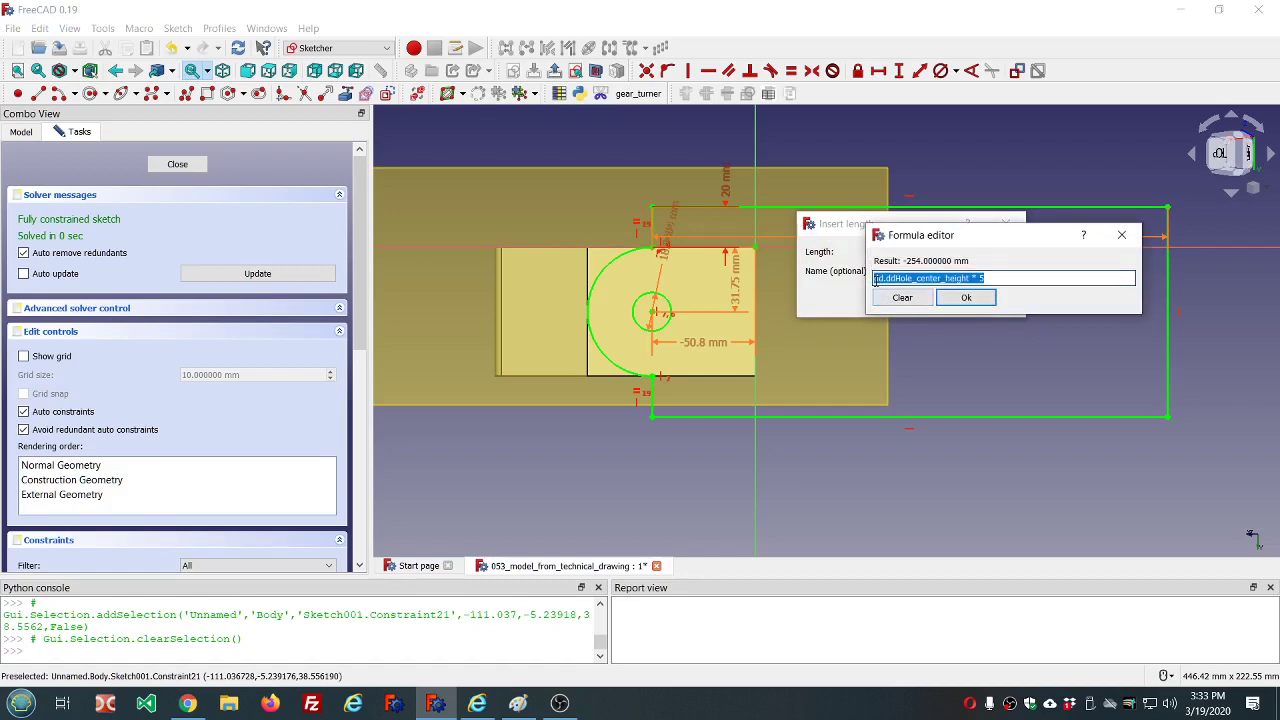
type("ld.ddHole_center_height * 5")
type("d")
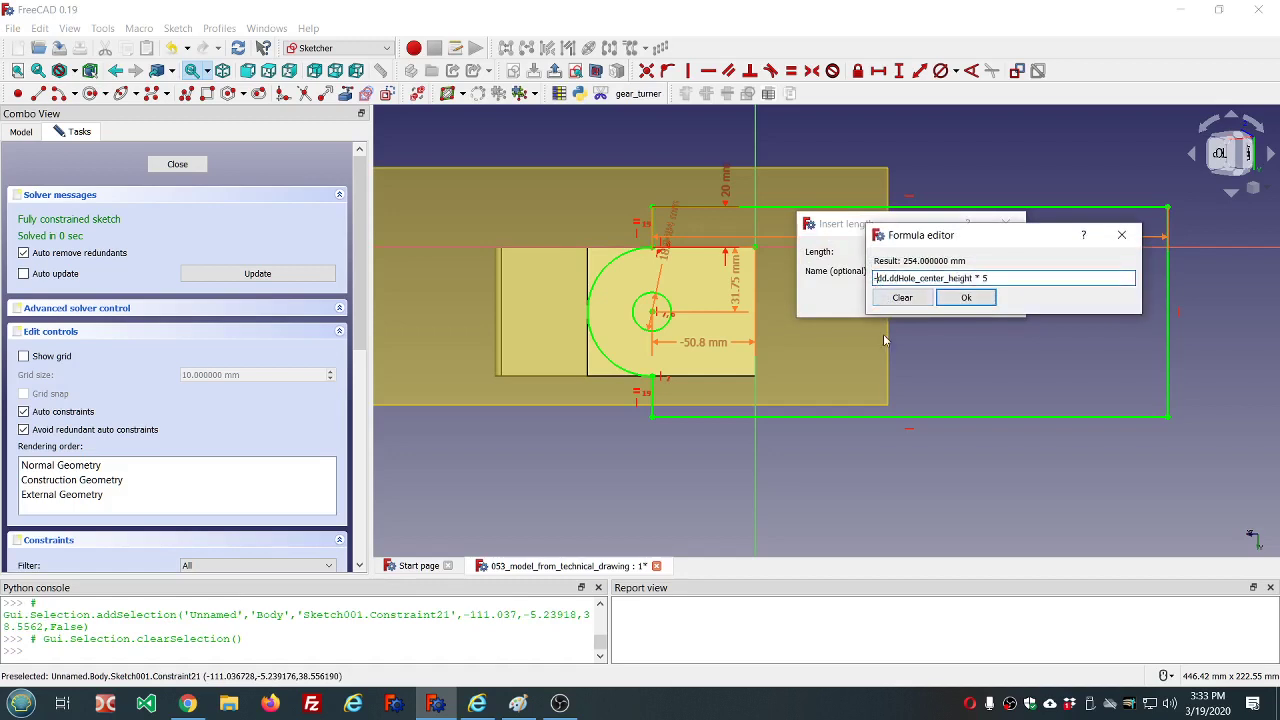
left_click(960, 299)
left_click(920, 299)
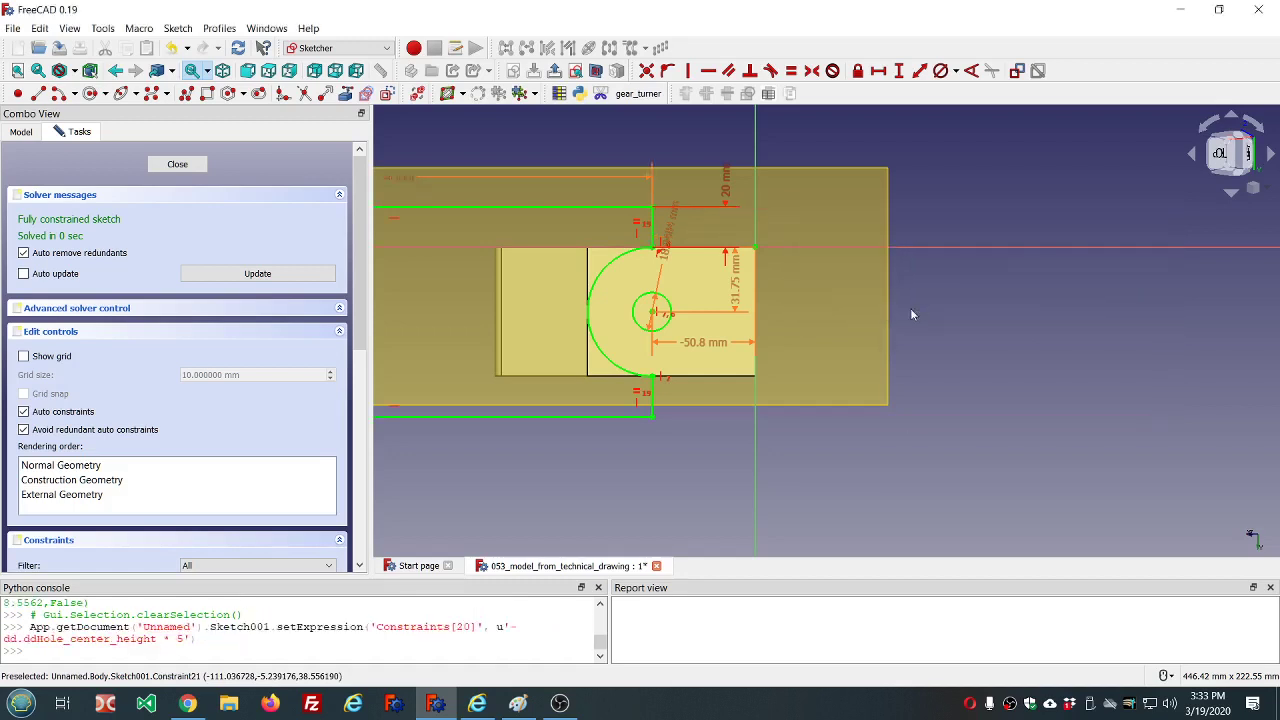
scroll(872, 327, "down", 3)
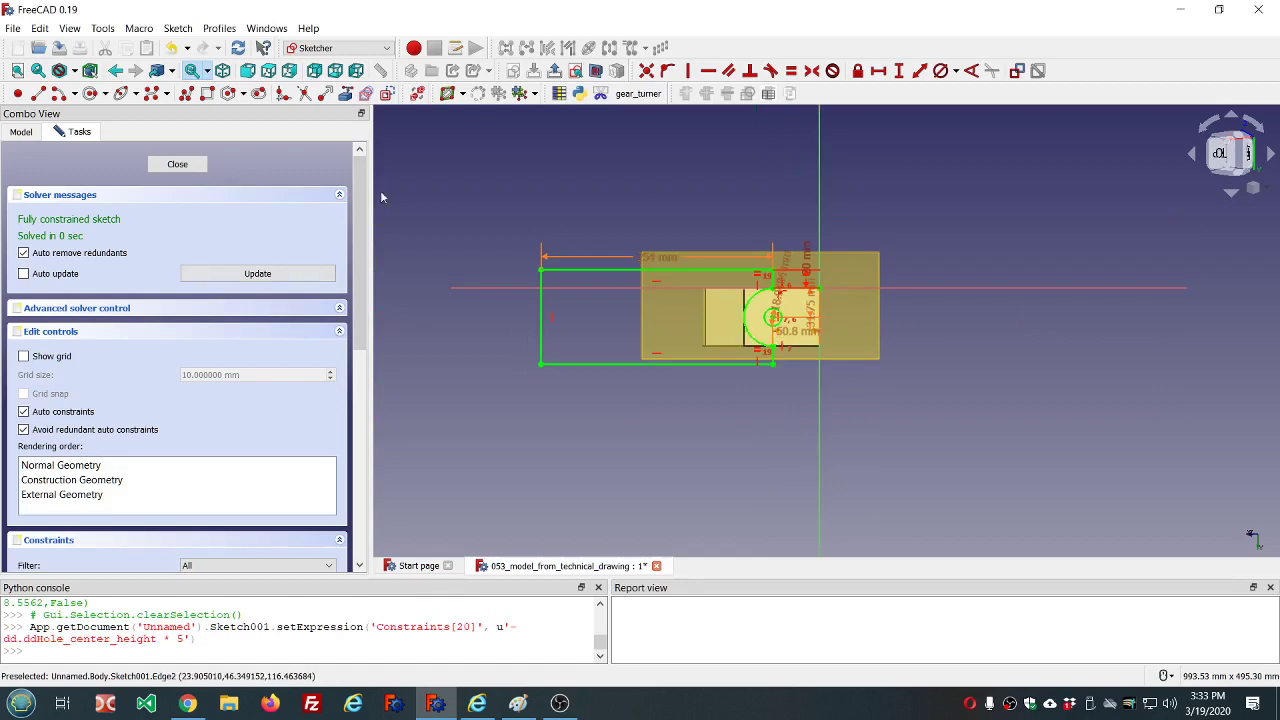
Step: Close the sketch and pocket it 34.925 mm deep using dd.ddTop_thickness*2
left_click(188, 167)
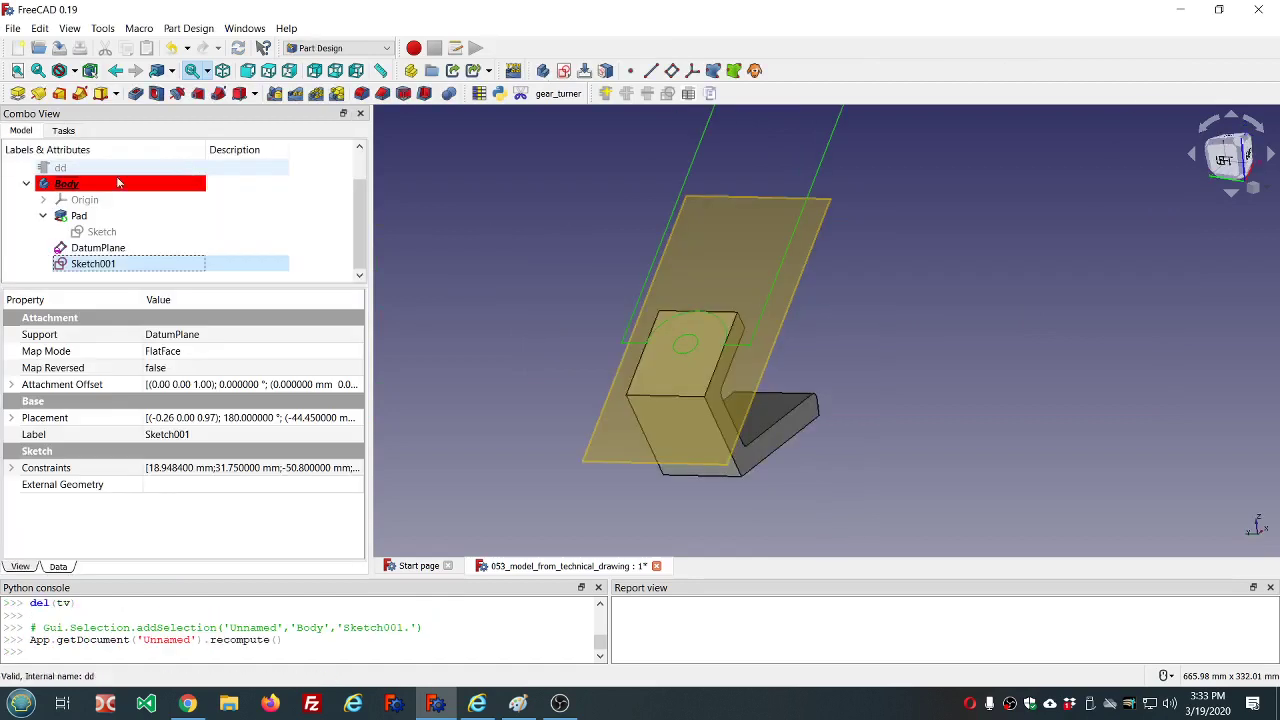
left_click(137, 93)
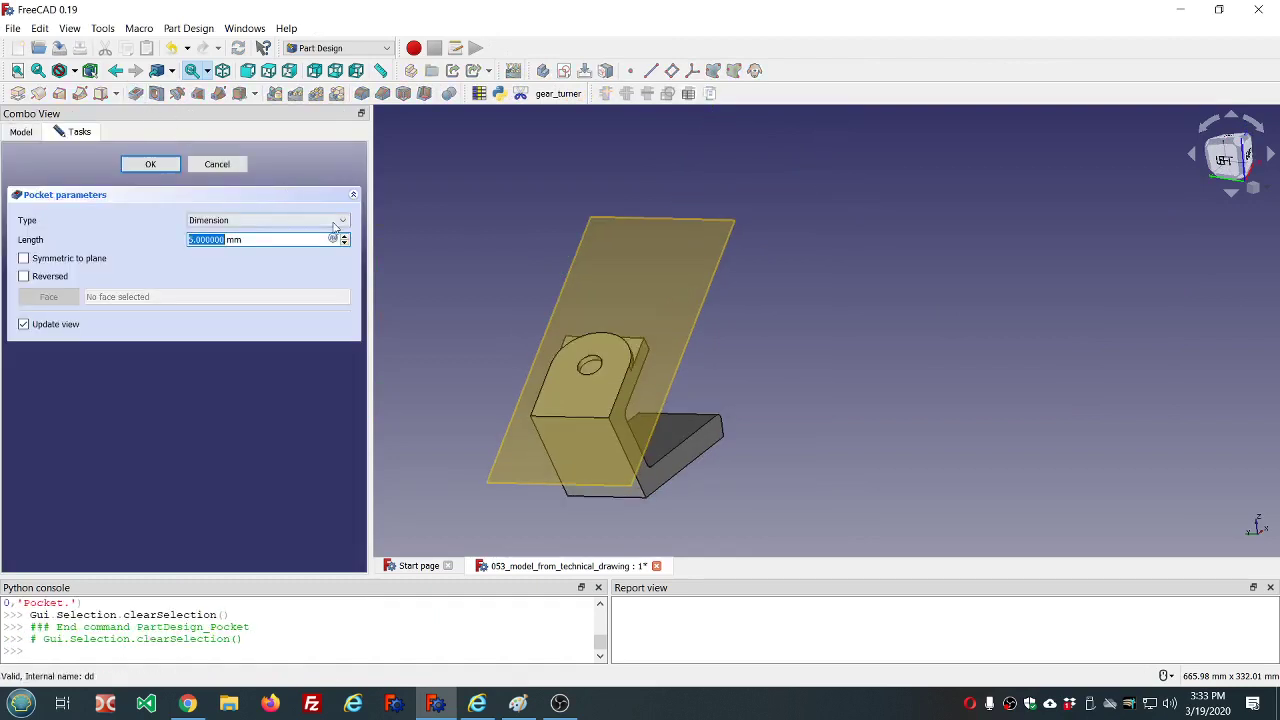
left_click(333, 239)
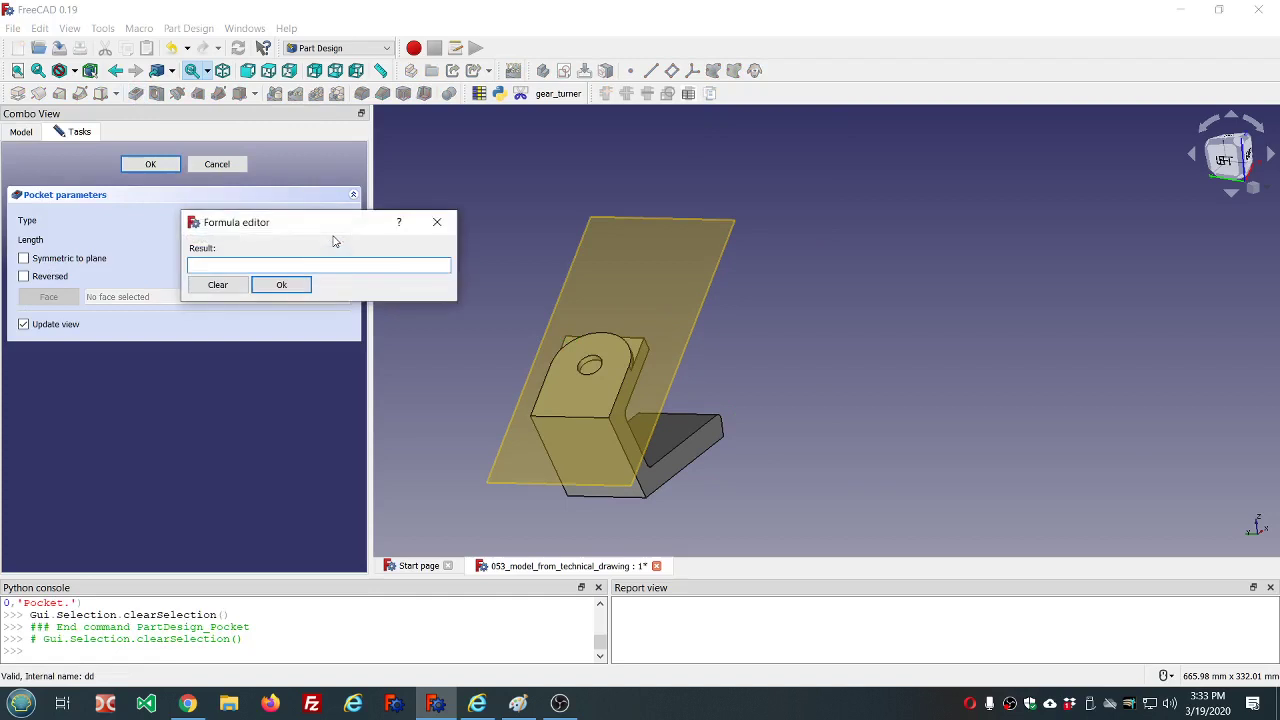
type("dd.dd")
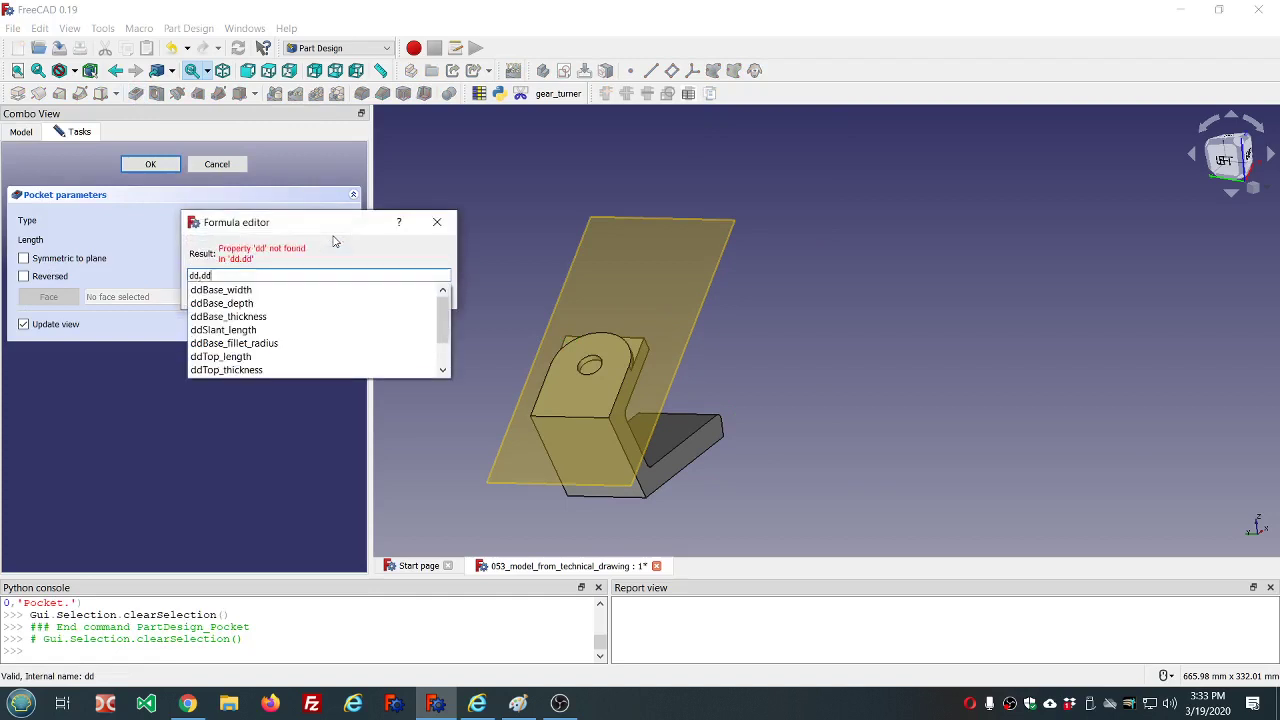
key("Down")
key("Down")
key("Down")
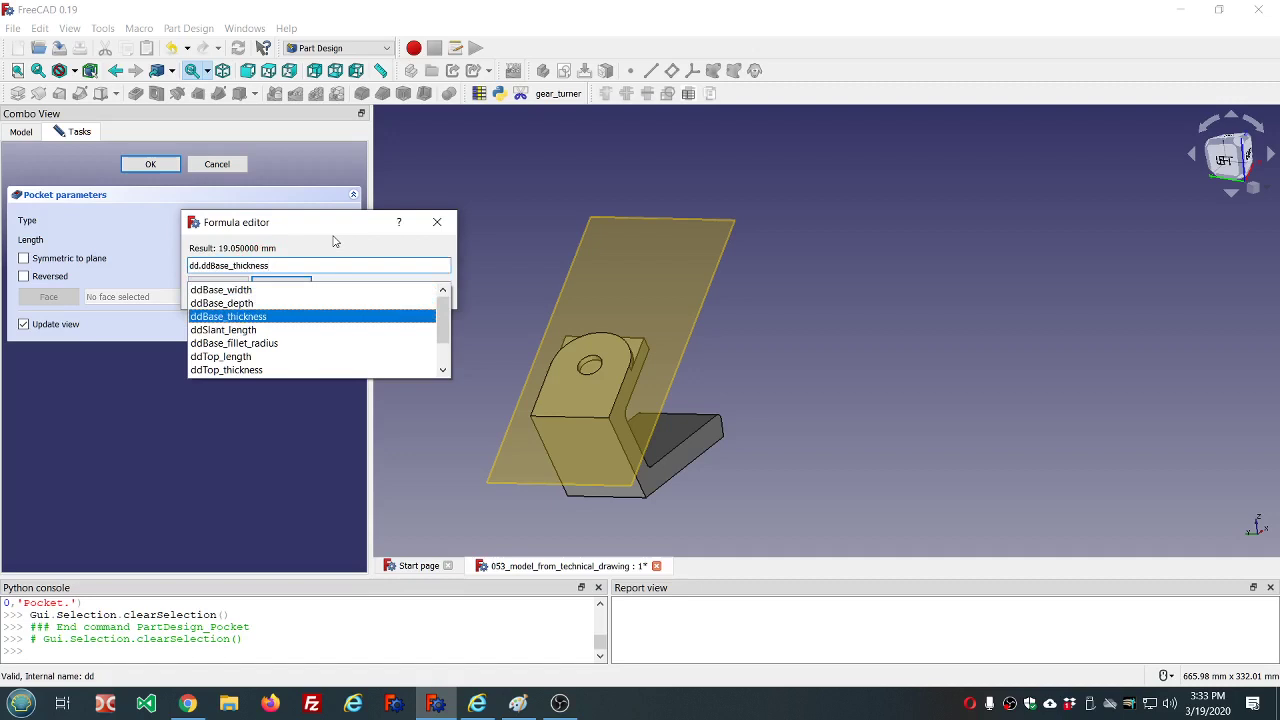
key("Down")
key("Down")
key("Down")
key("Down")
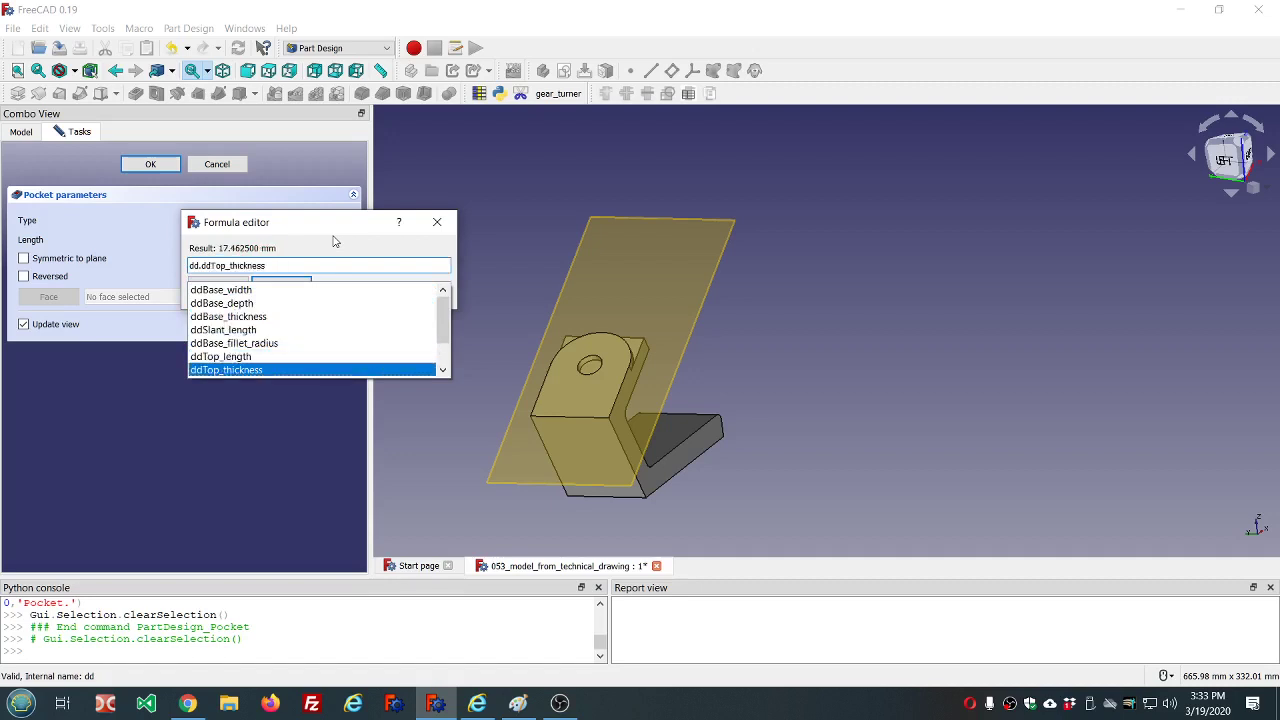
type("*")
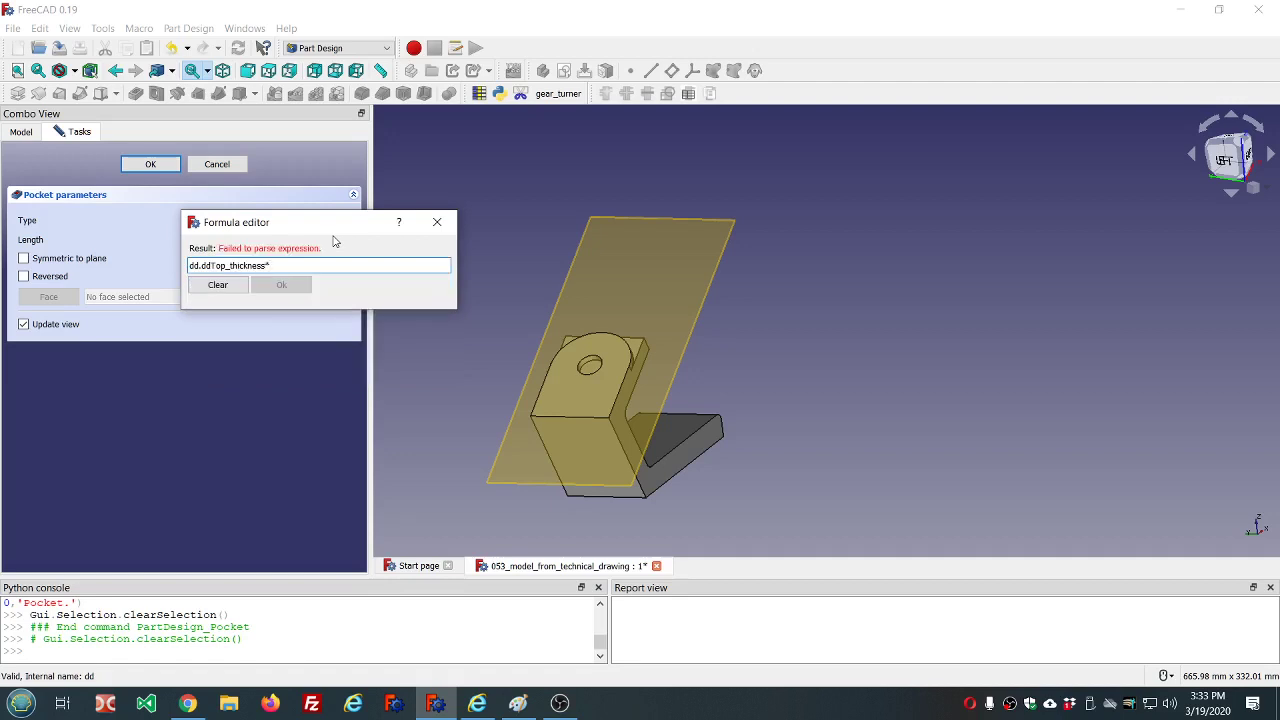
type("2")
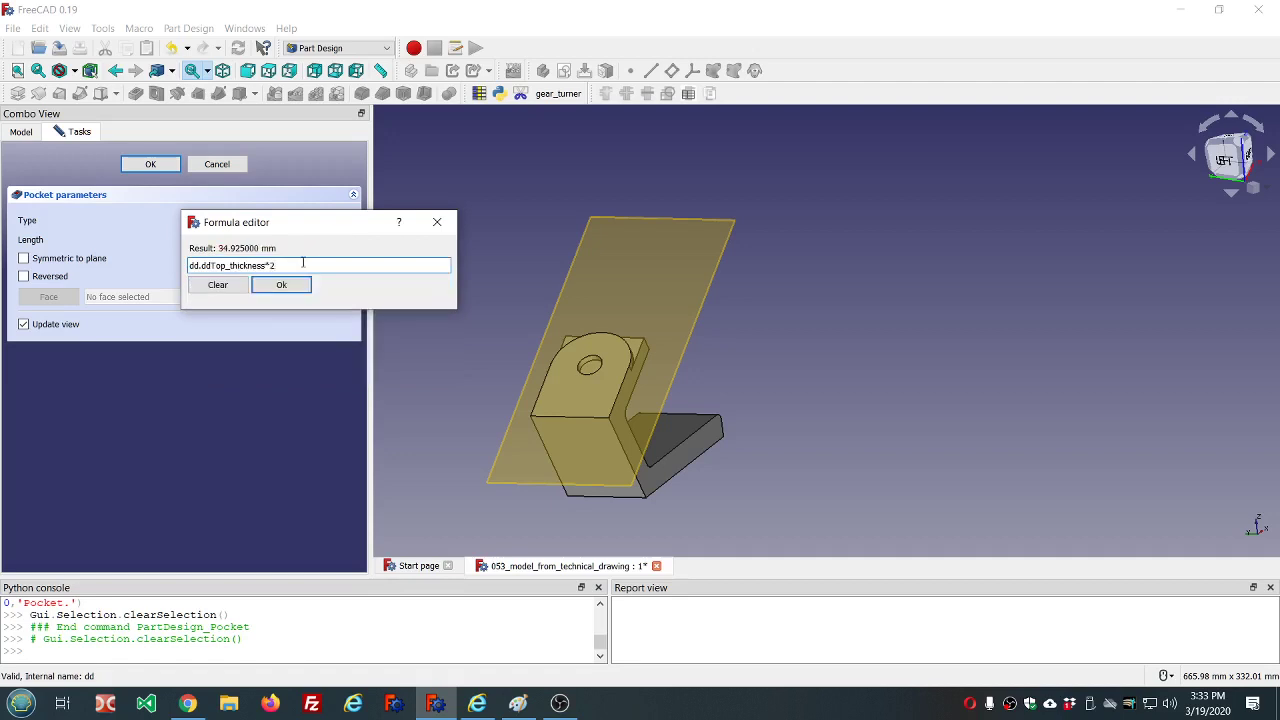
left_click(284, 286)
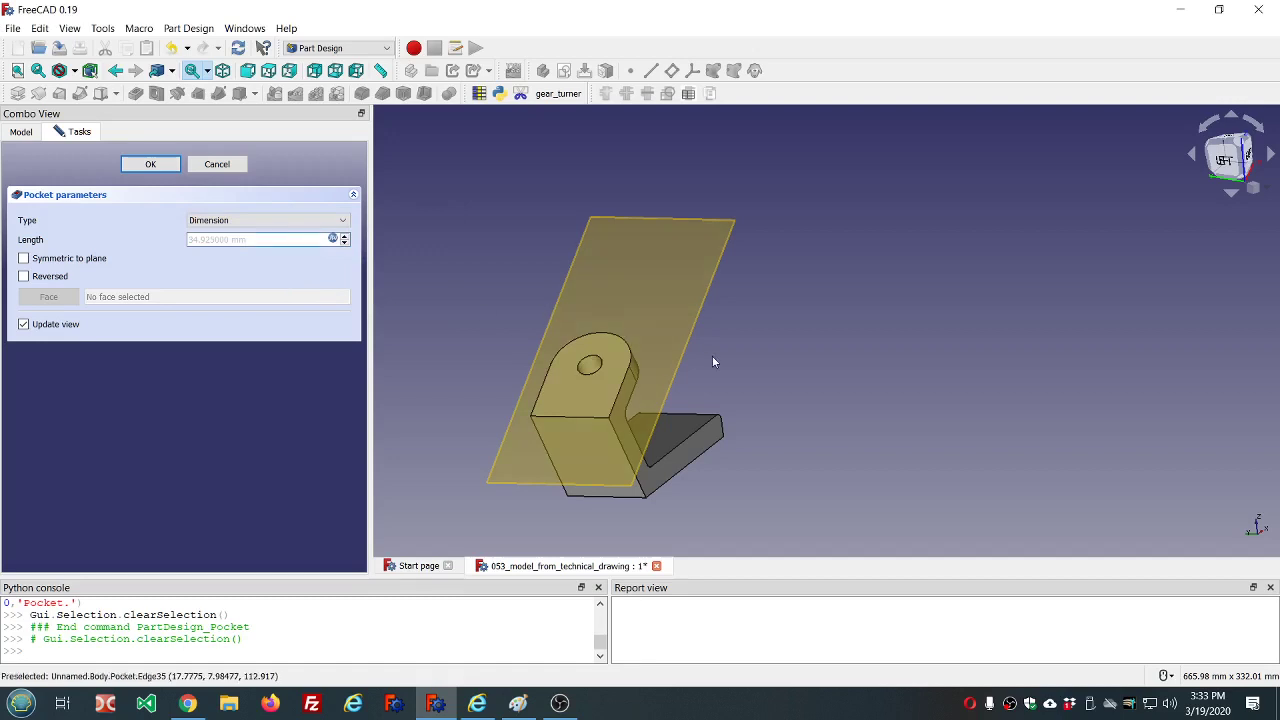
left_click(151, 164)
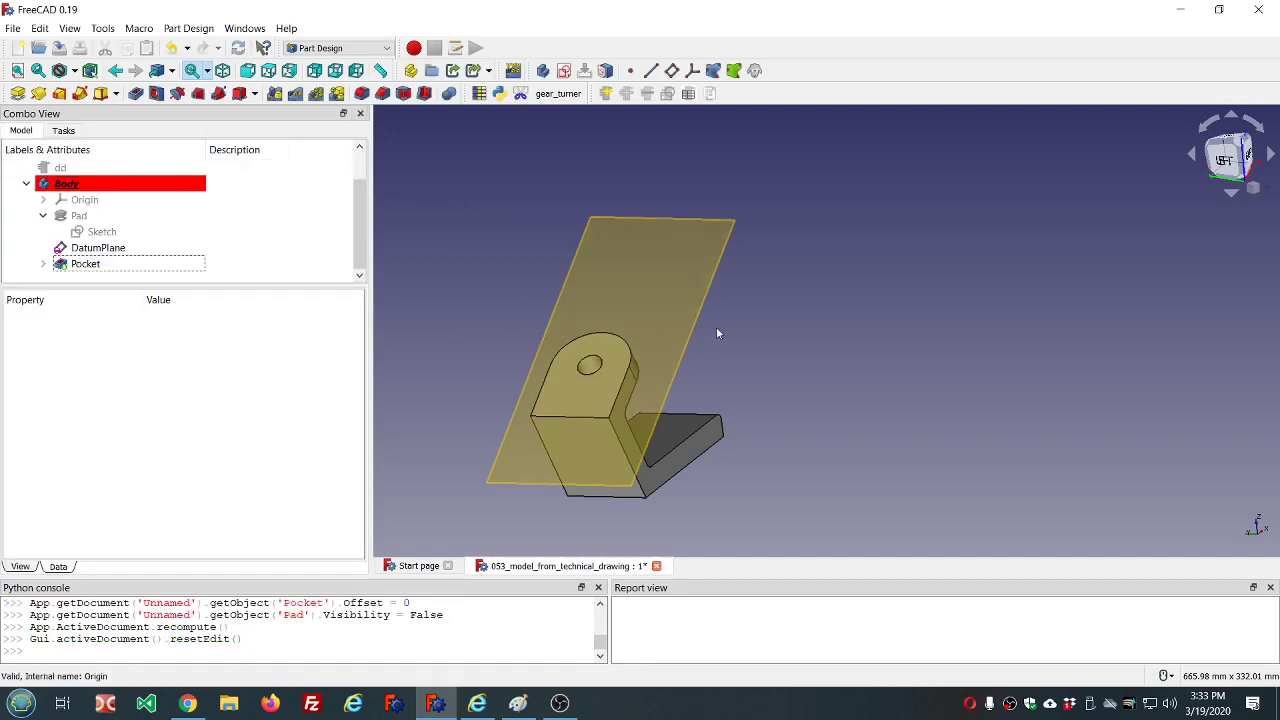
middle_click_drag(763, 337, 589, 421)
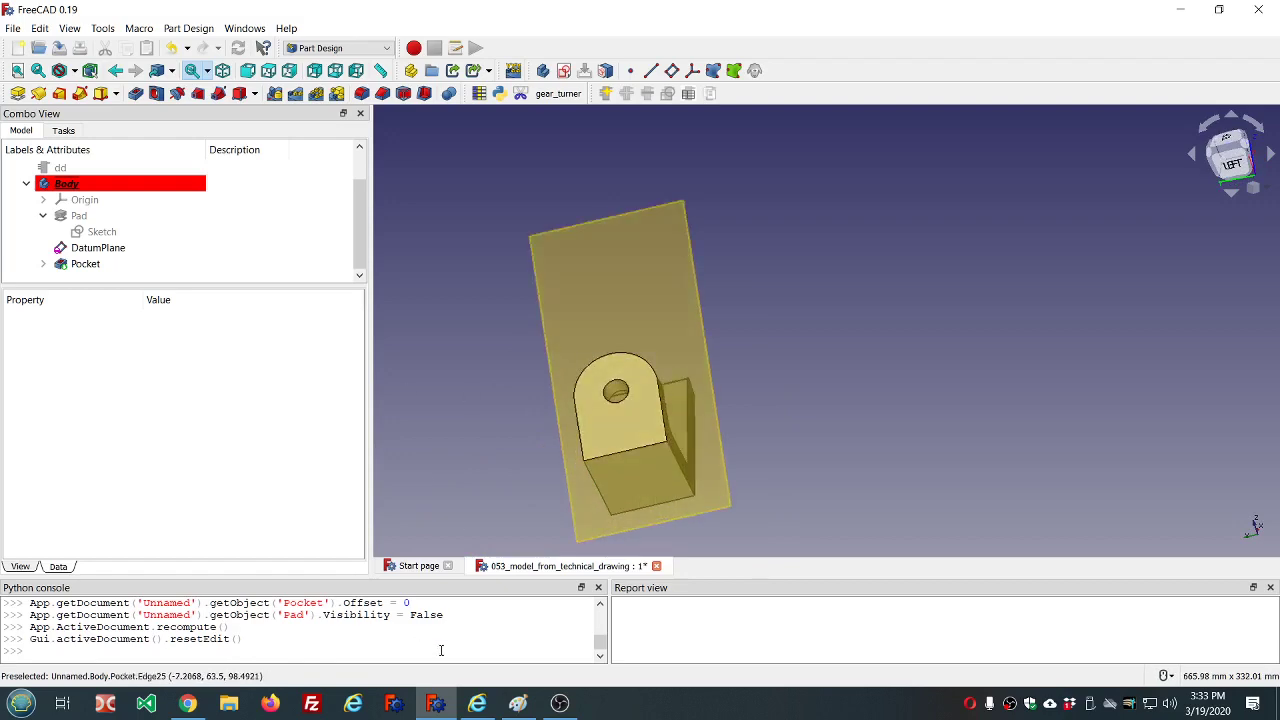
left_click(517, 703)
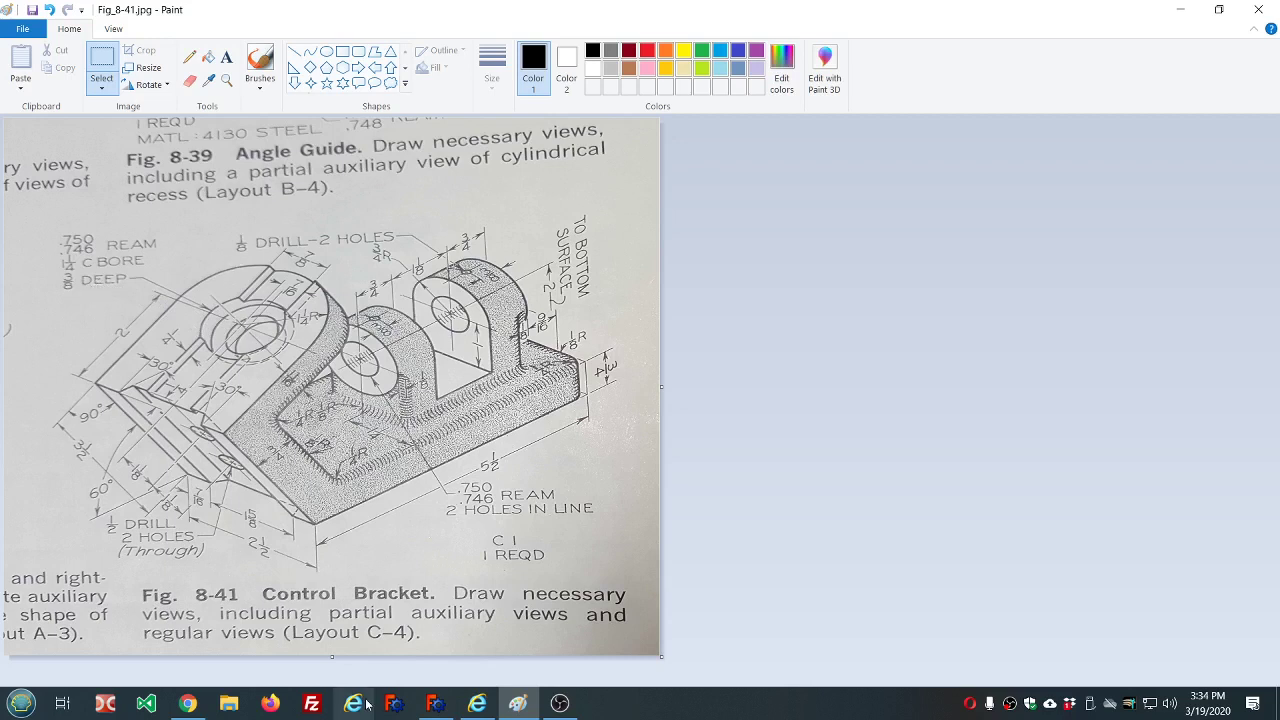
mouse_move(439, 705)
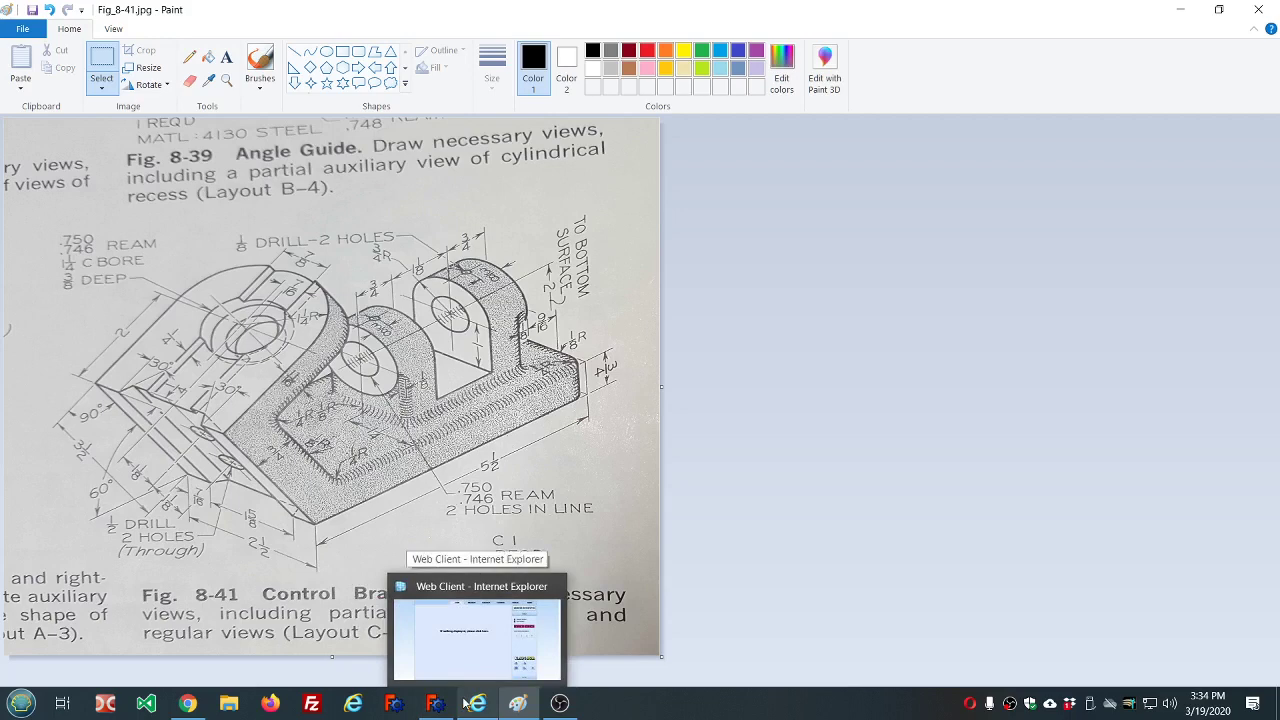
left_click(435, 703)
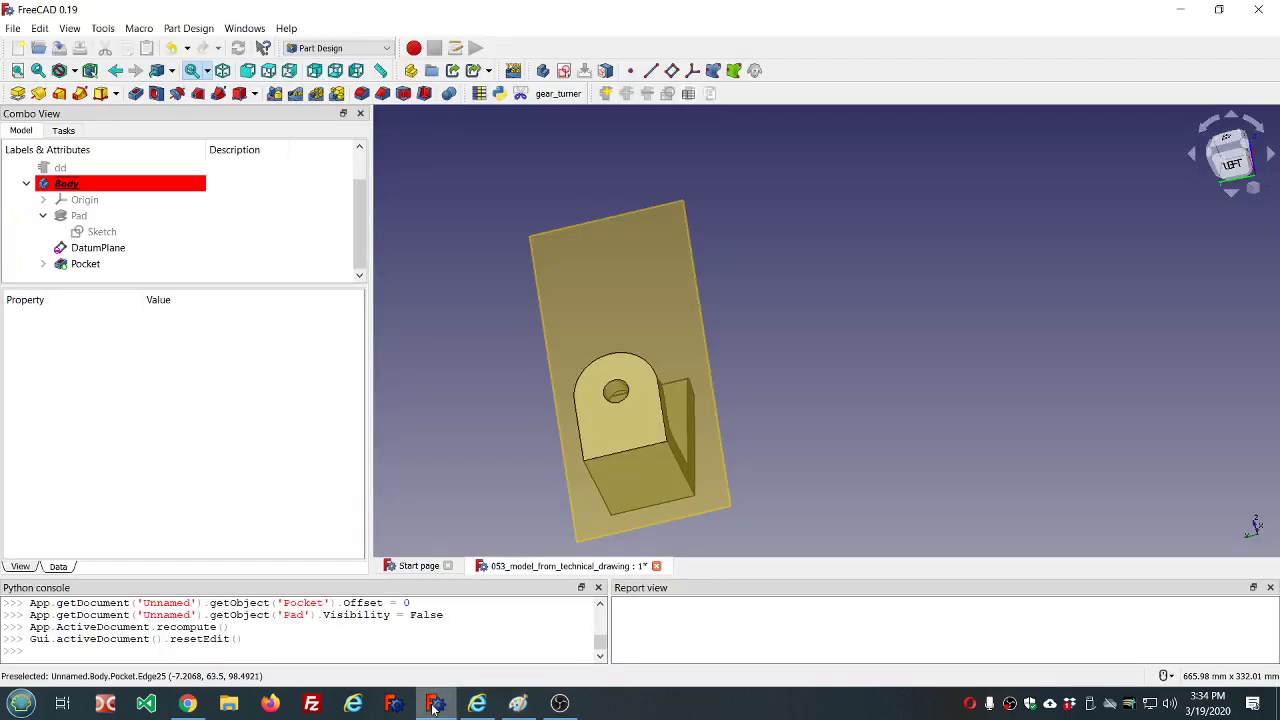
Step: Add a Length property named top_counter_bore_diameter to the dd object
left_click(165, 167)
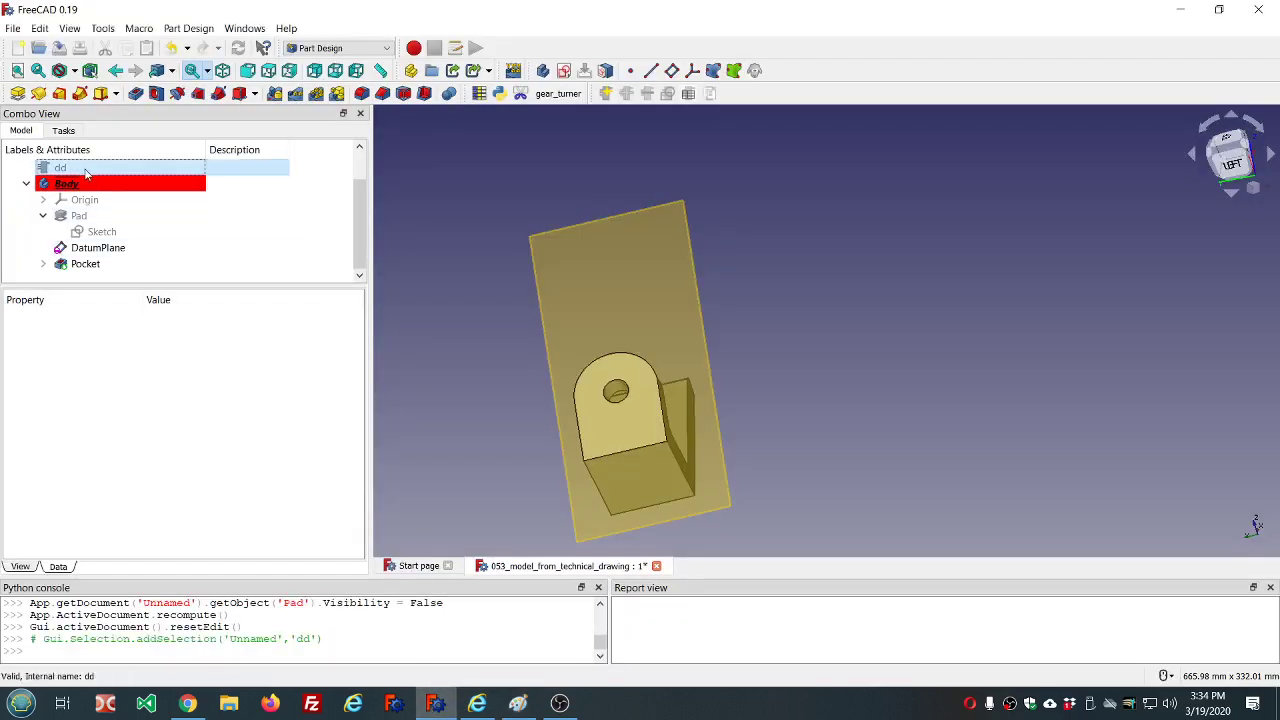
left_click(626, 93)
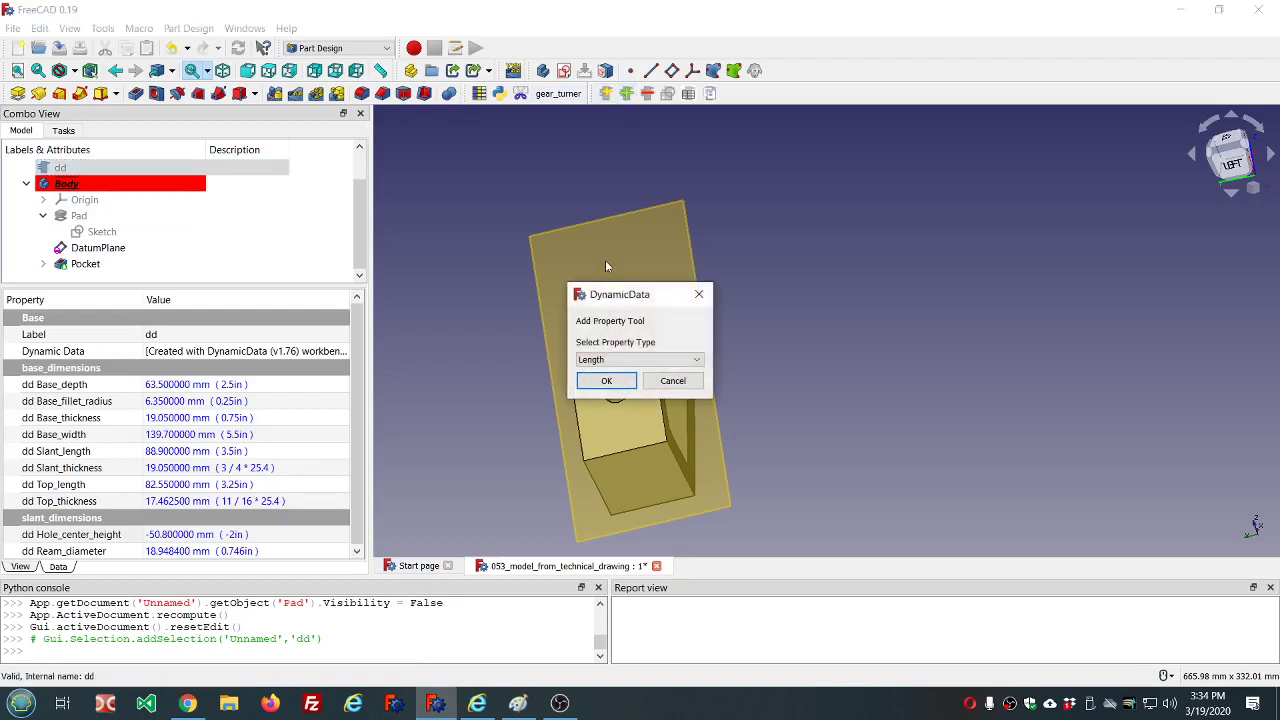
left_click(615, 387)
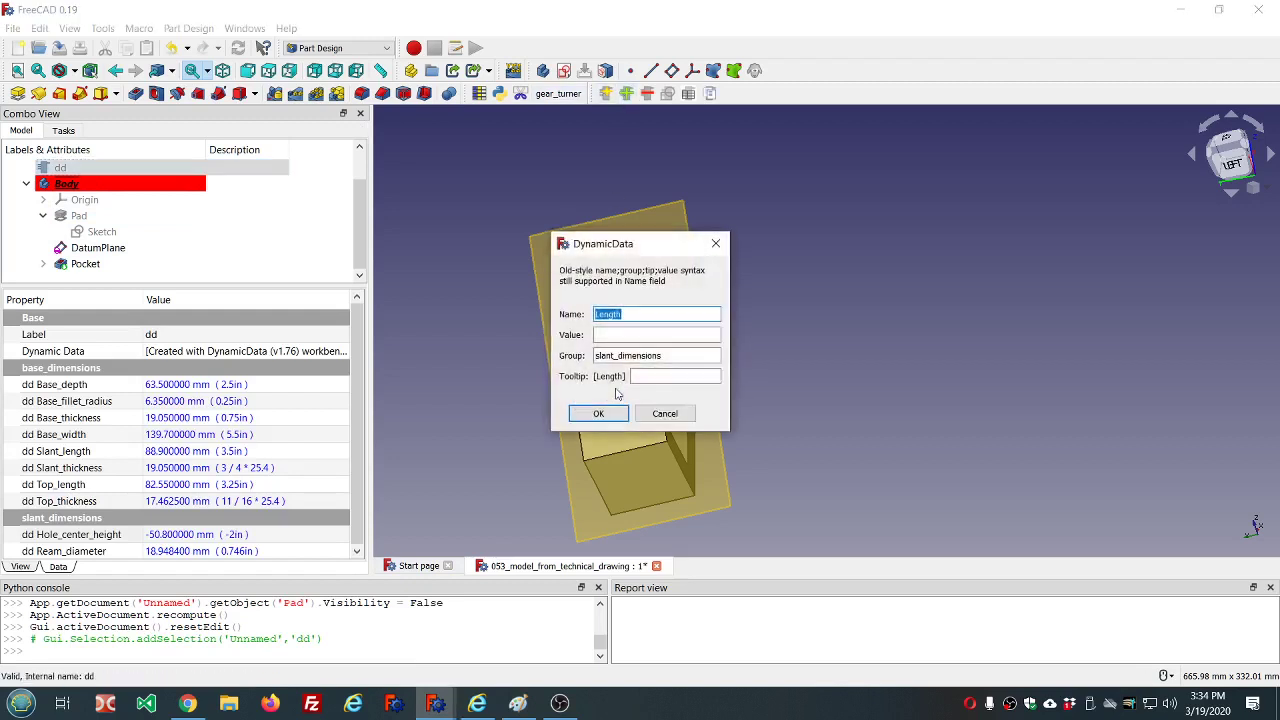
type("counte")
key("BackSpace")
key("BackSpace")
key("BackSpace")
key("BackSpace")
key("BackSpace")
key("BackSpace")
type("top_couinter")
type("nter_bo")
type("re_diameter")
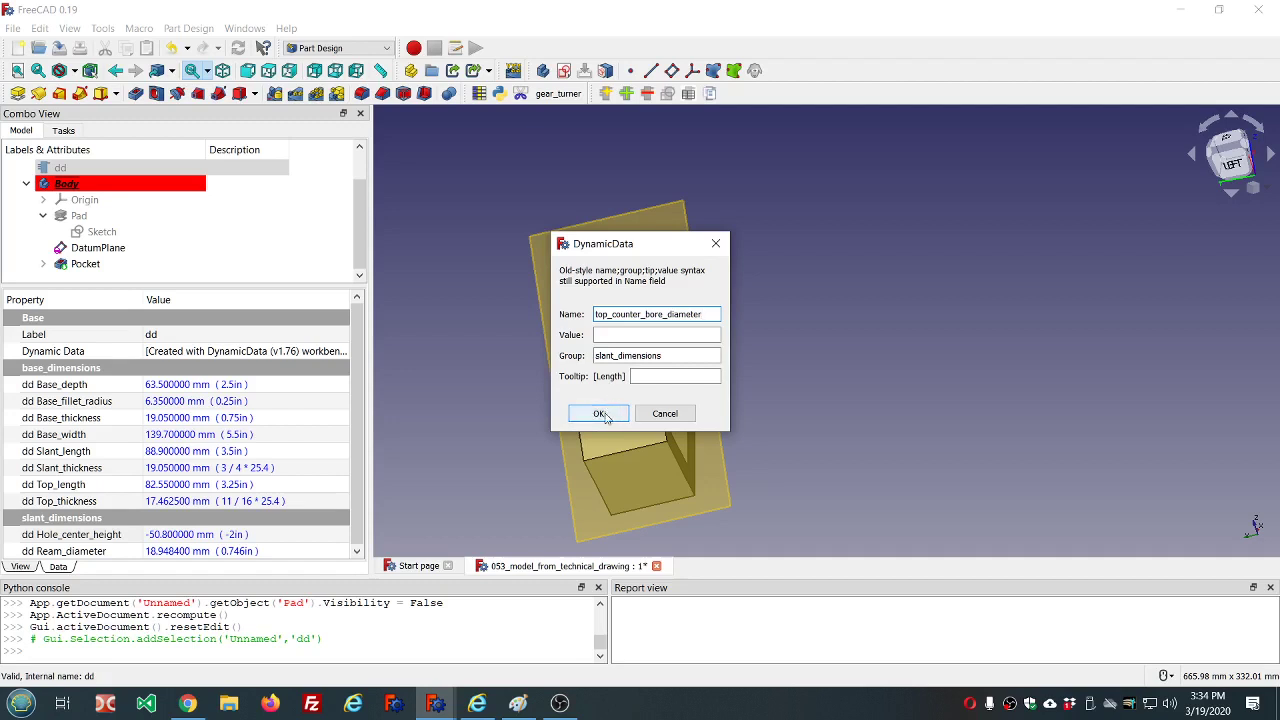
left_click(600, 414)
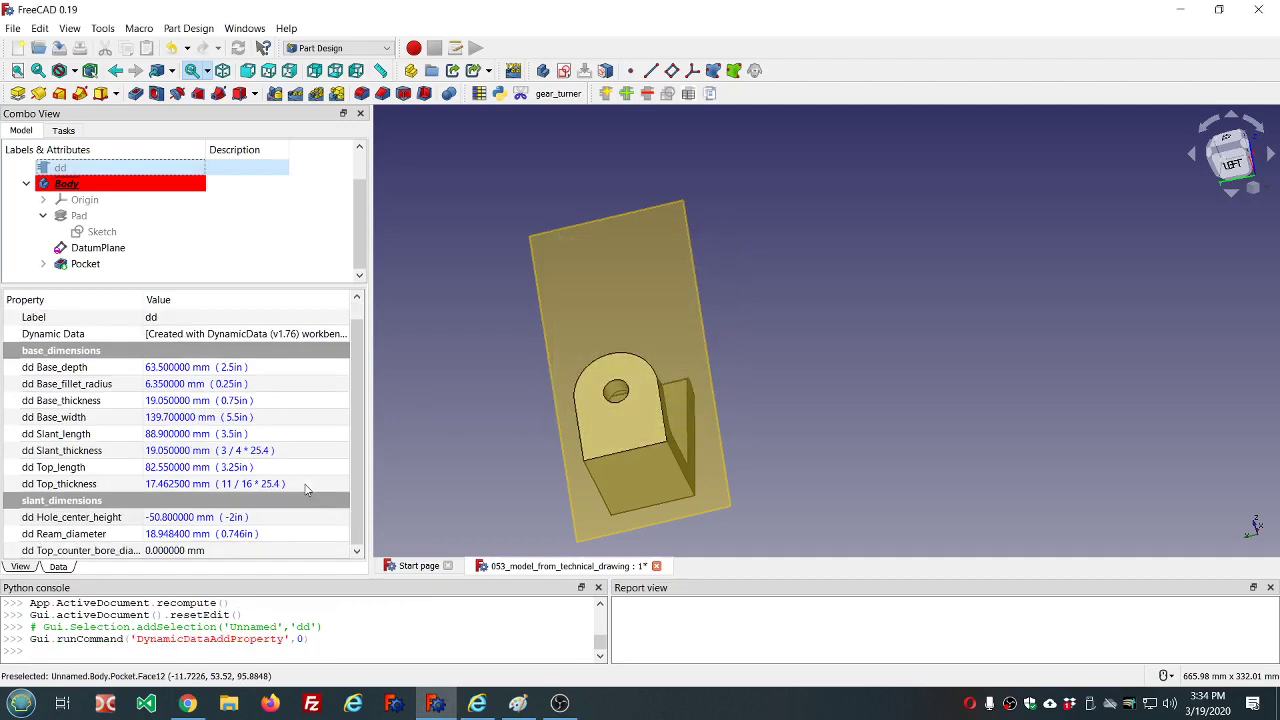
Step: Set Top_counter_bore_diameter by the formula (1+1/4)*25.4, giving 31.75 mm
left_click(163, 551)
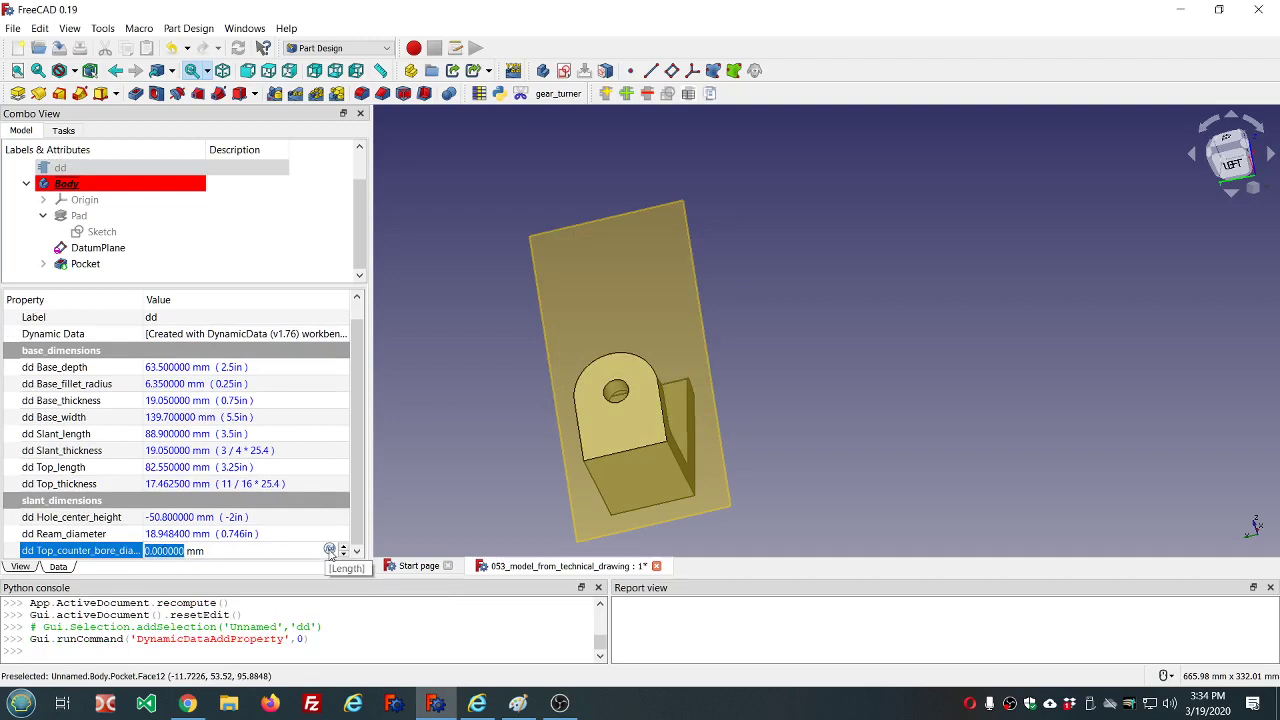
left_click(330, 551)
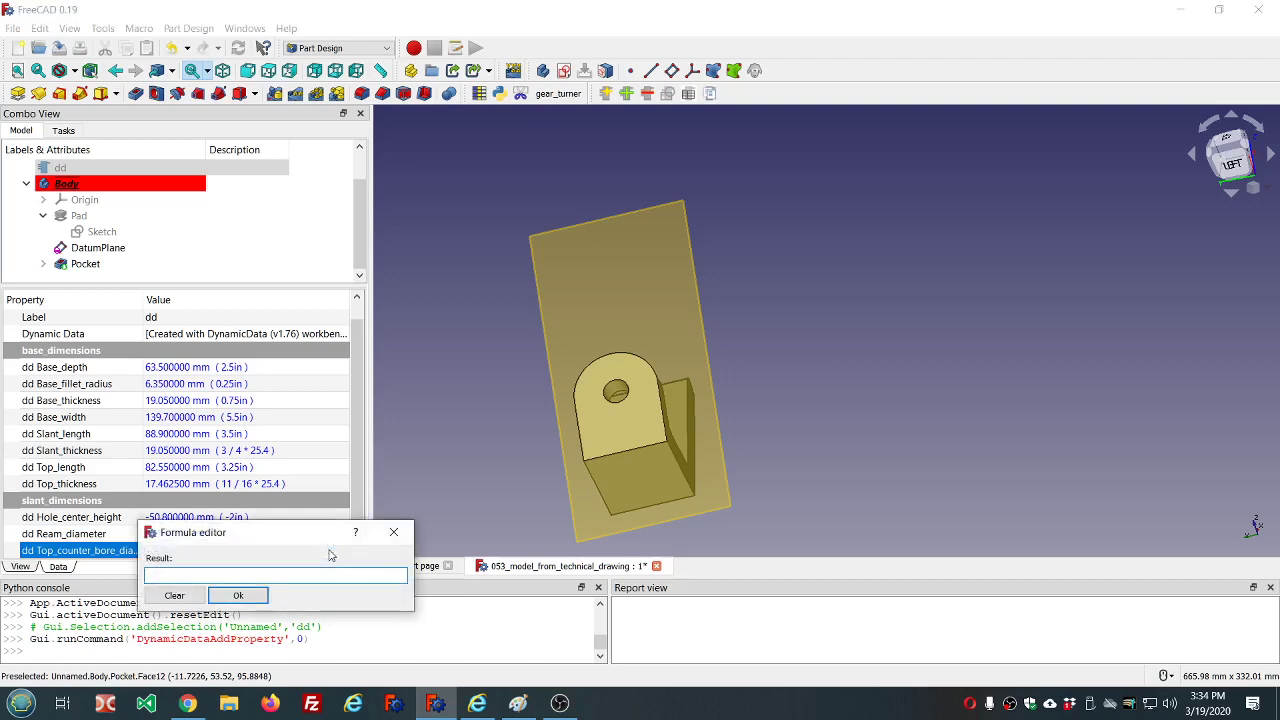
type("(1")
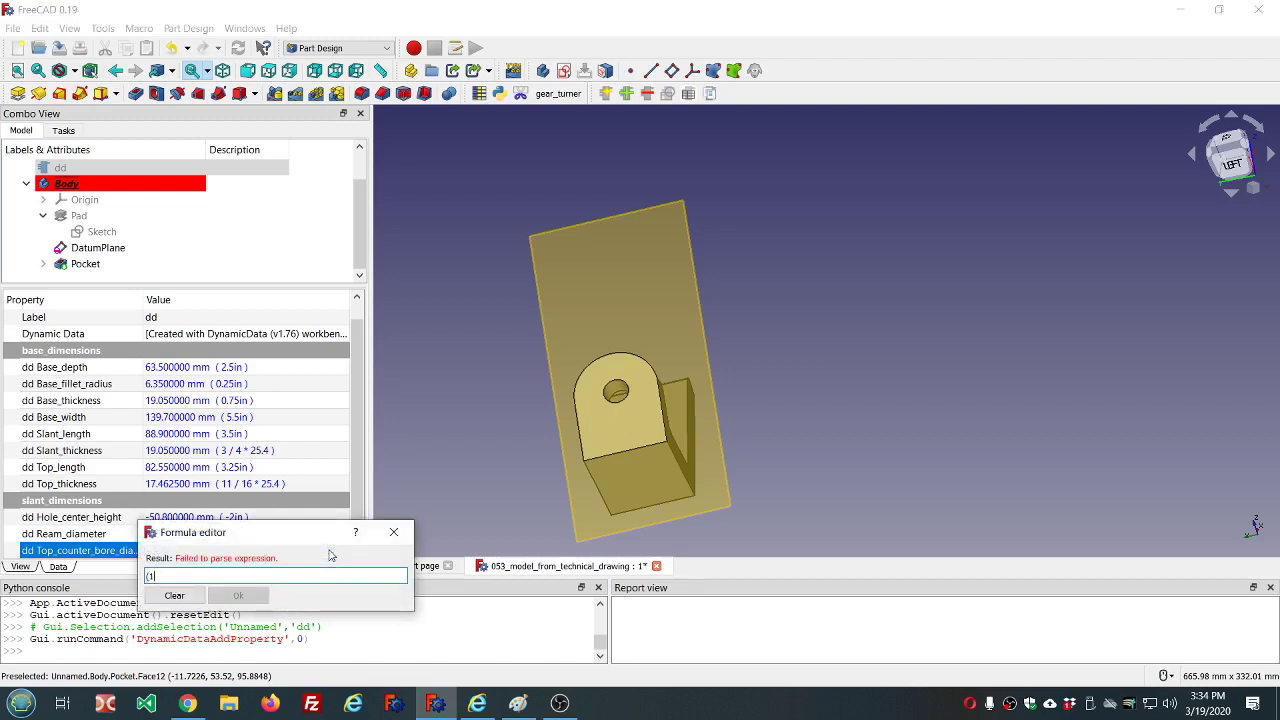
type("+1/4)*")
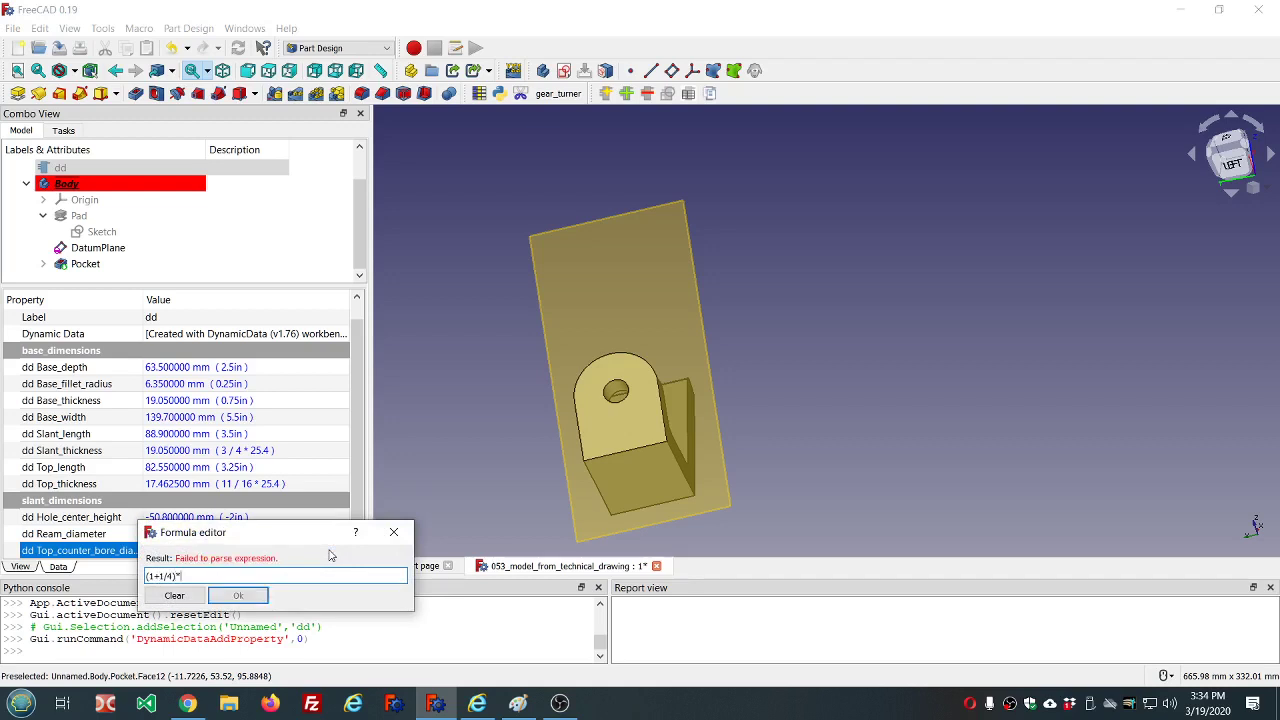
type("25.4")
left_click(245, 596)
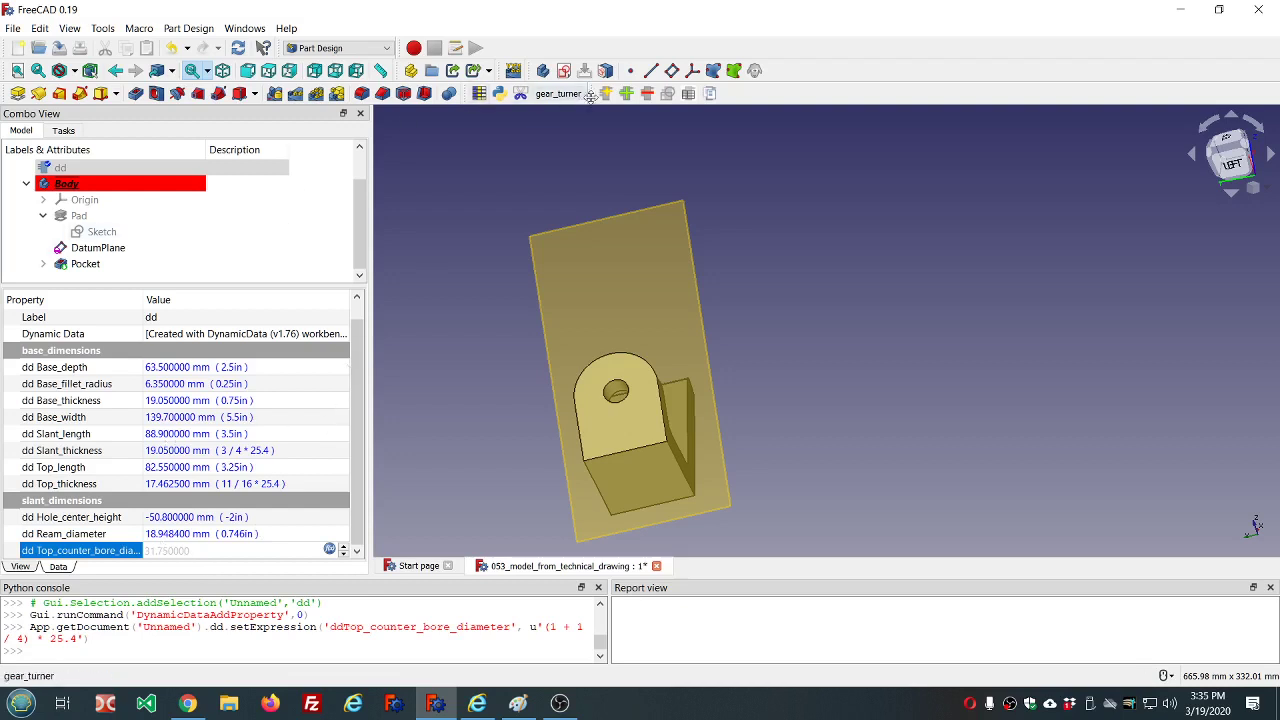
Step: Add a top_counter_bore_depth Length to dd with formula (3/8)*1in, giving 9.525 mm
left_click(626, 93)
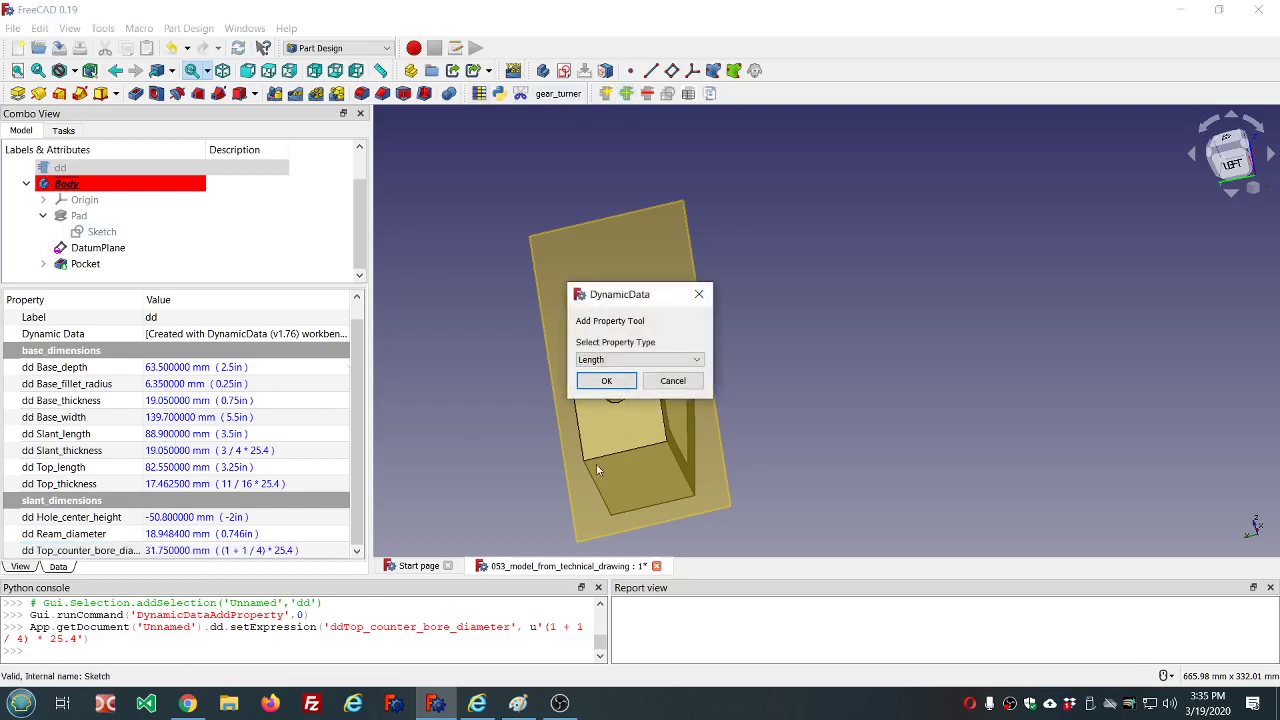
left_click(605, 381)
type("top")
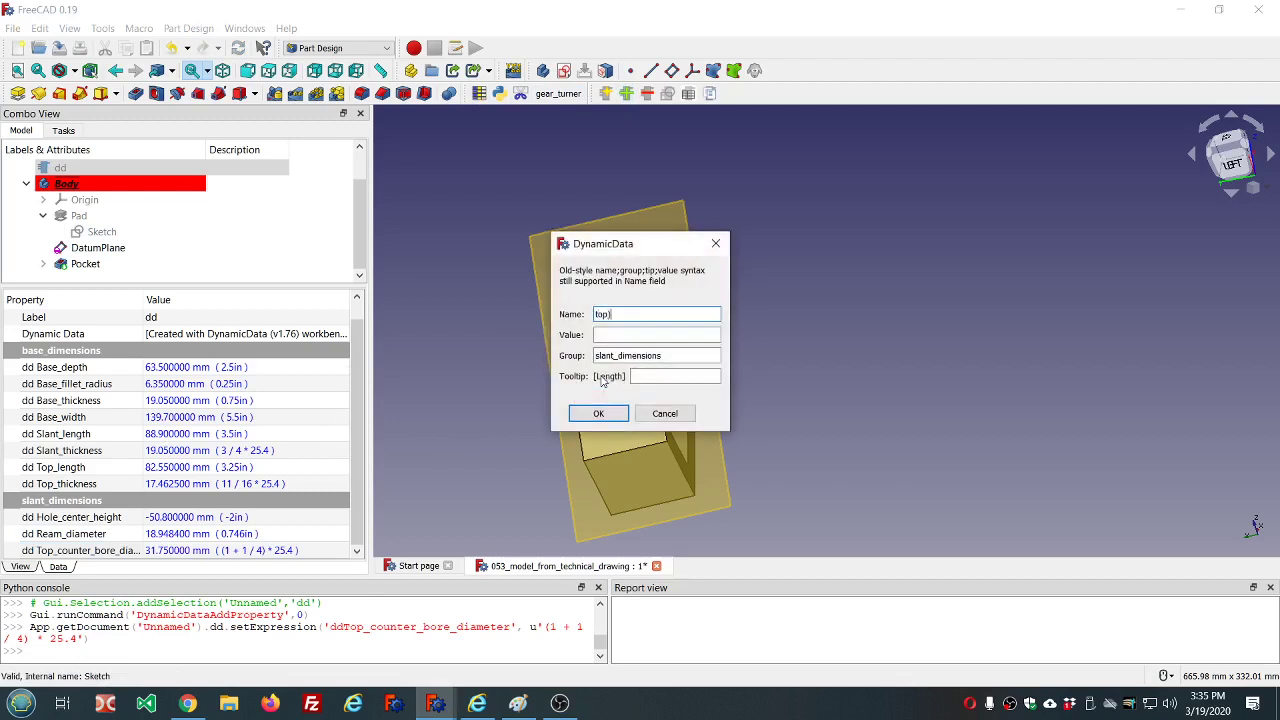
type("_counter_bore")
type("_di")
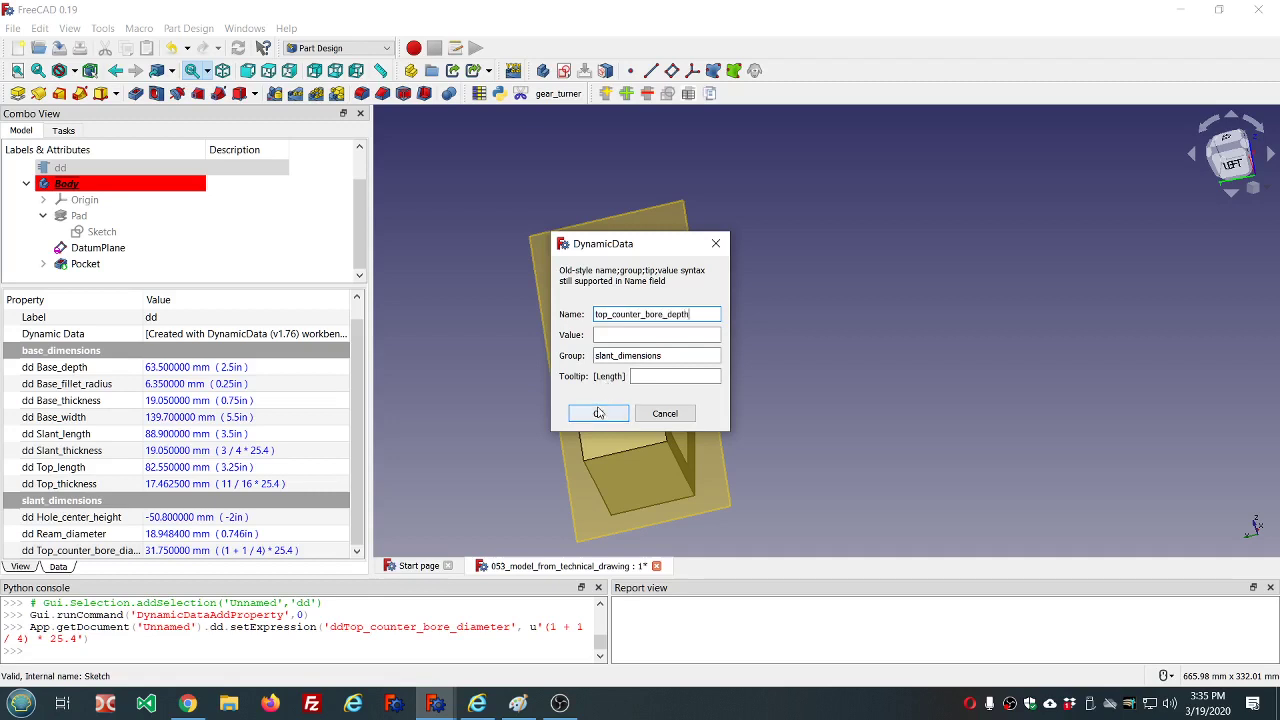
left_click(598, 413)
left_click(258, 534)
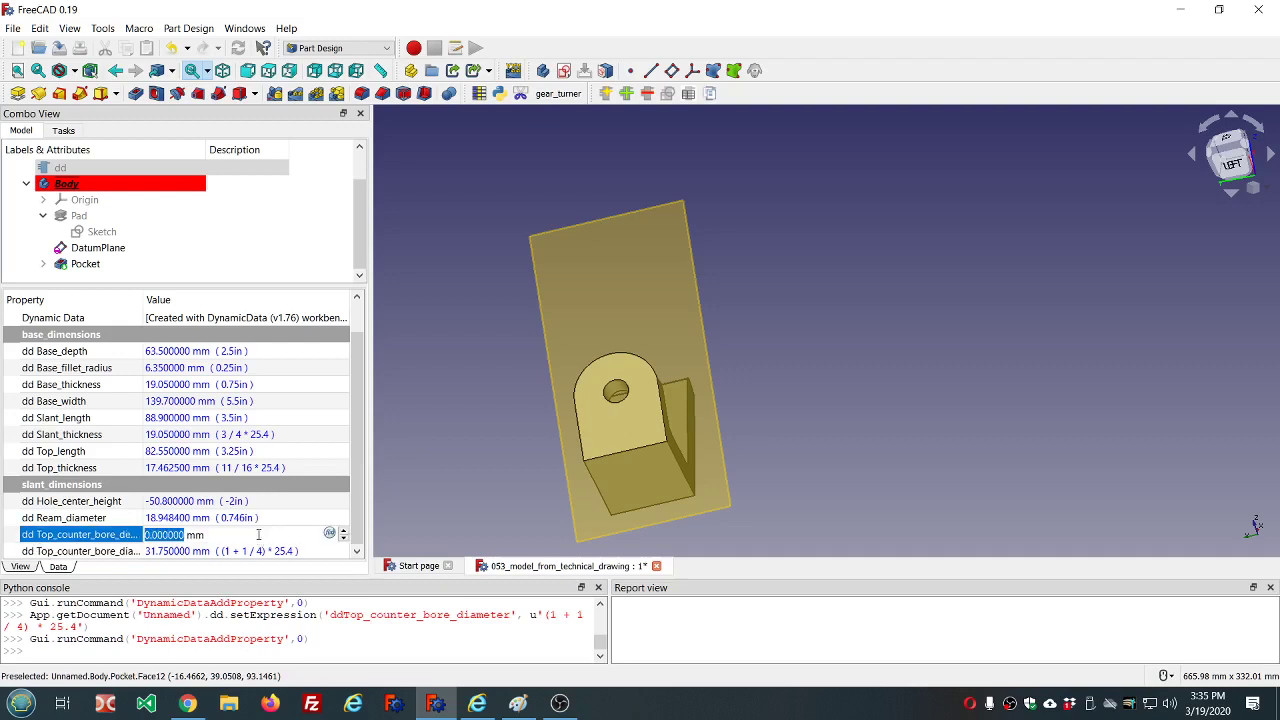
key("equal")
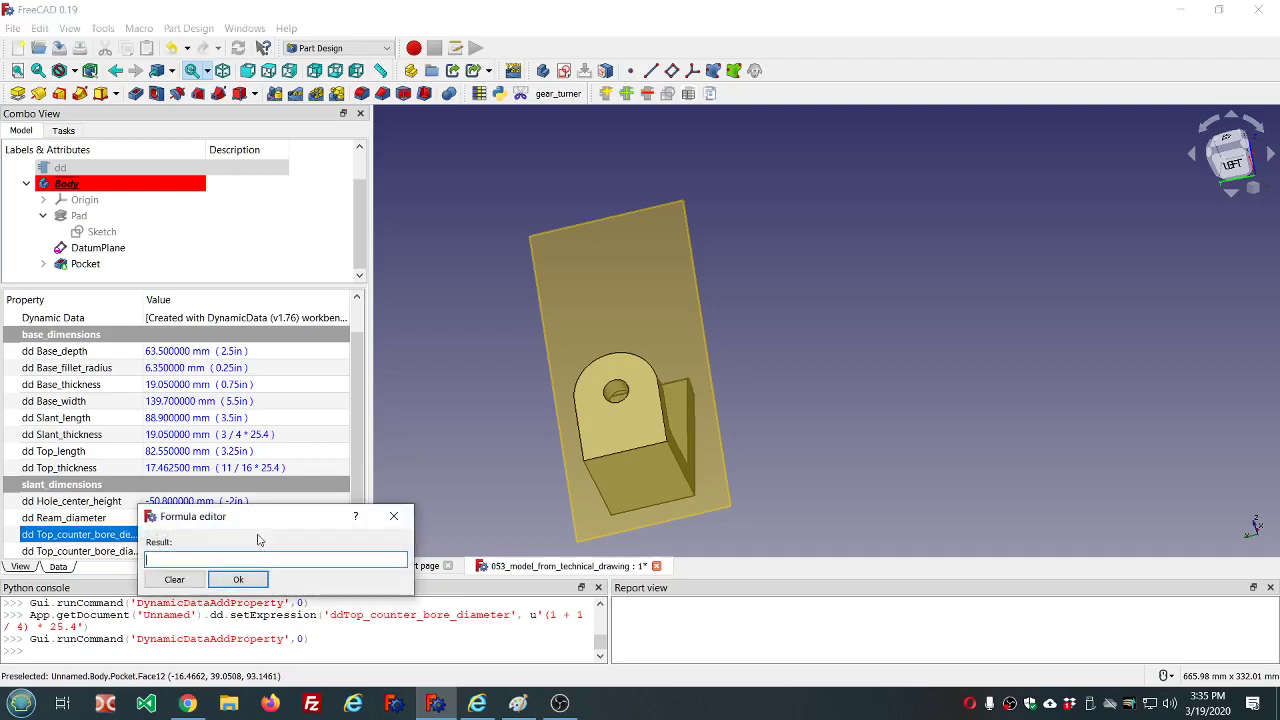
type("(3/8)*1in")
left_click(238, 579)
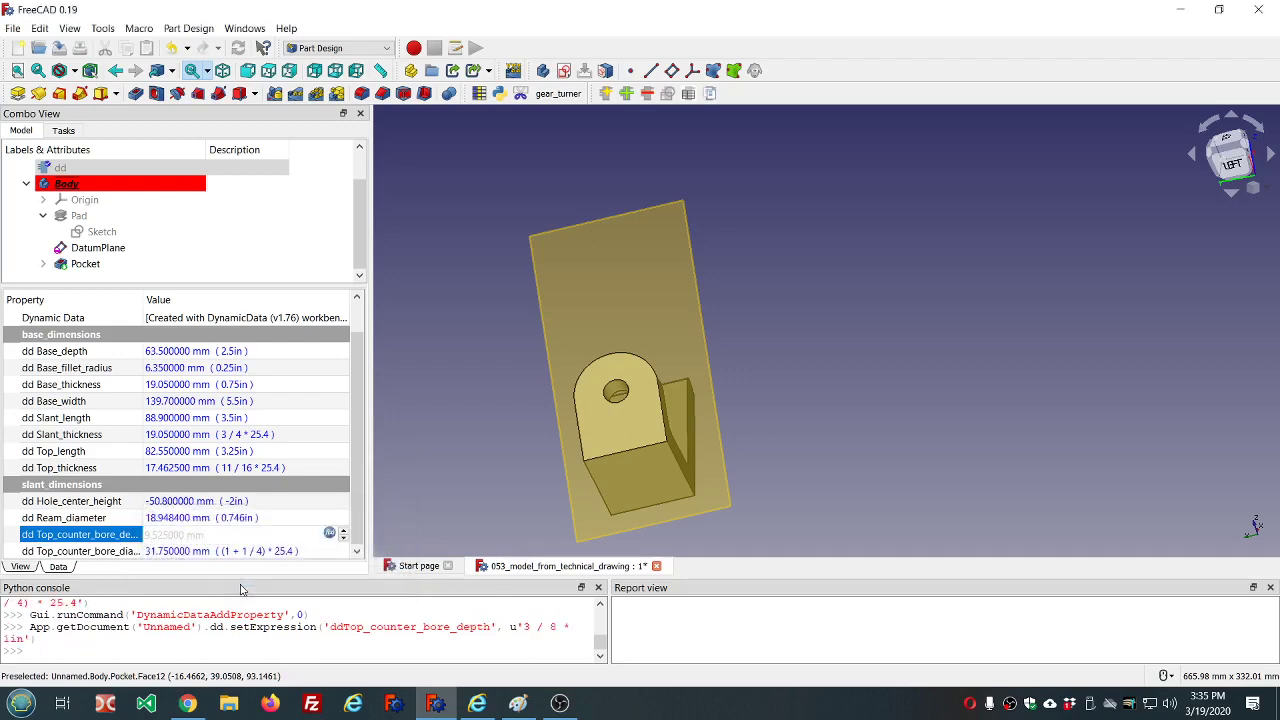
left_click(316, 499)
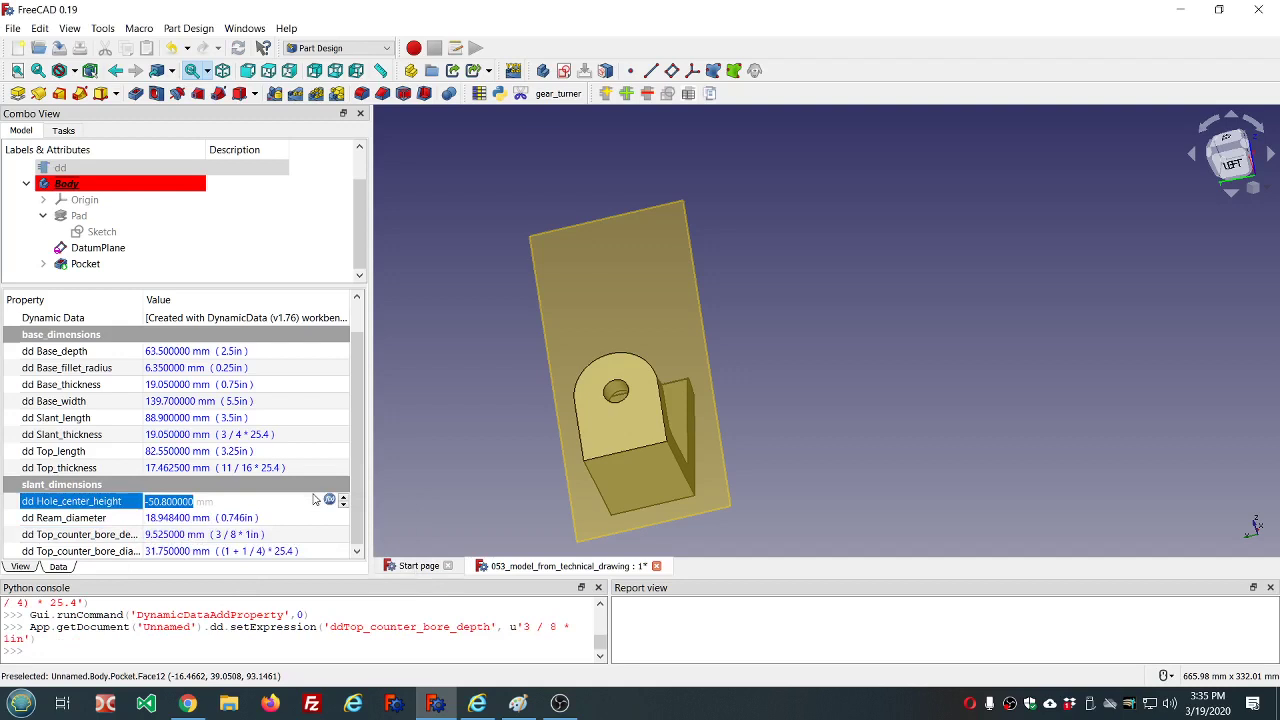
scroll(444, 441, "down", 4)
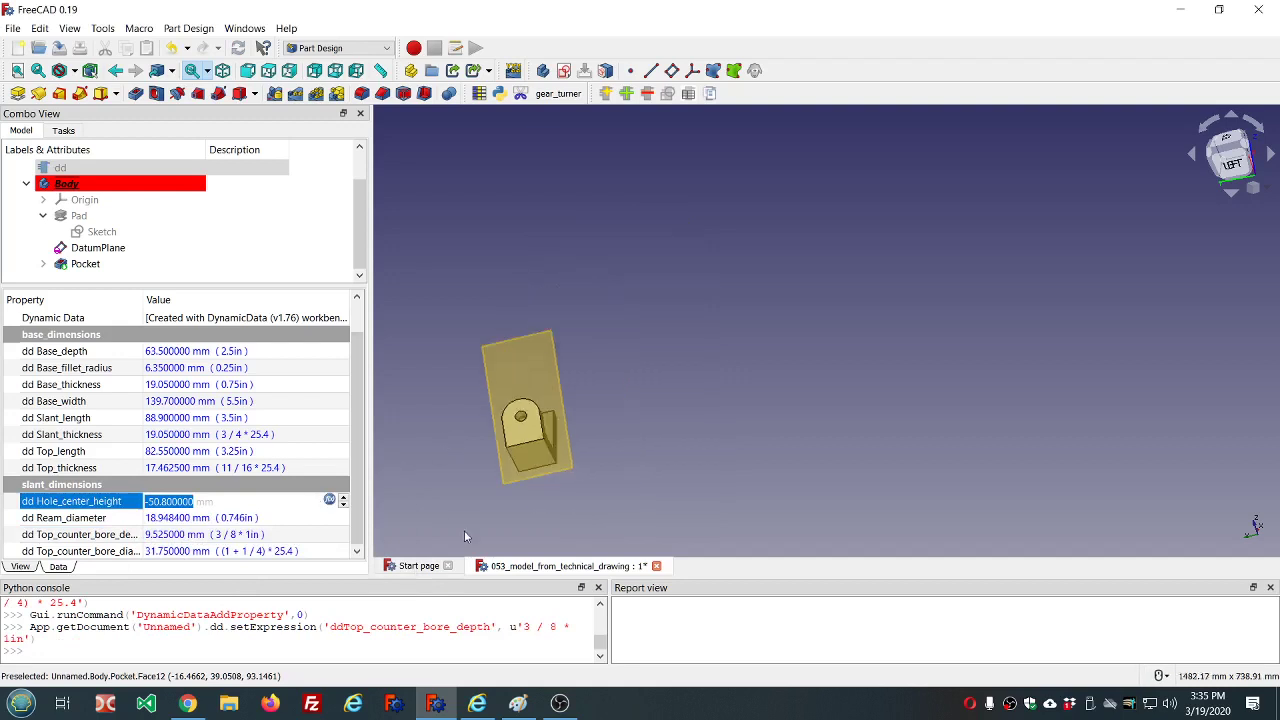
Step: Start a sketch on DatumPlane and draw a circle centred on the existing hole
left_click(297, 211)
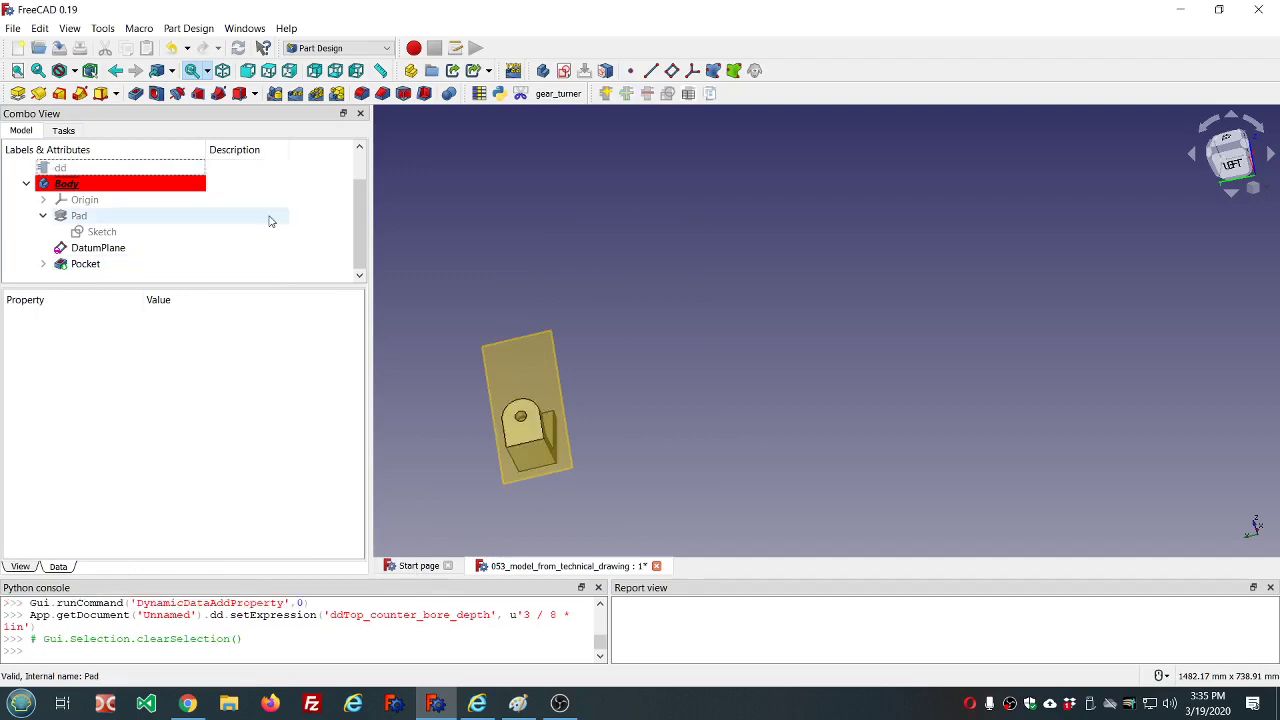
left_click(98, 252)
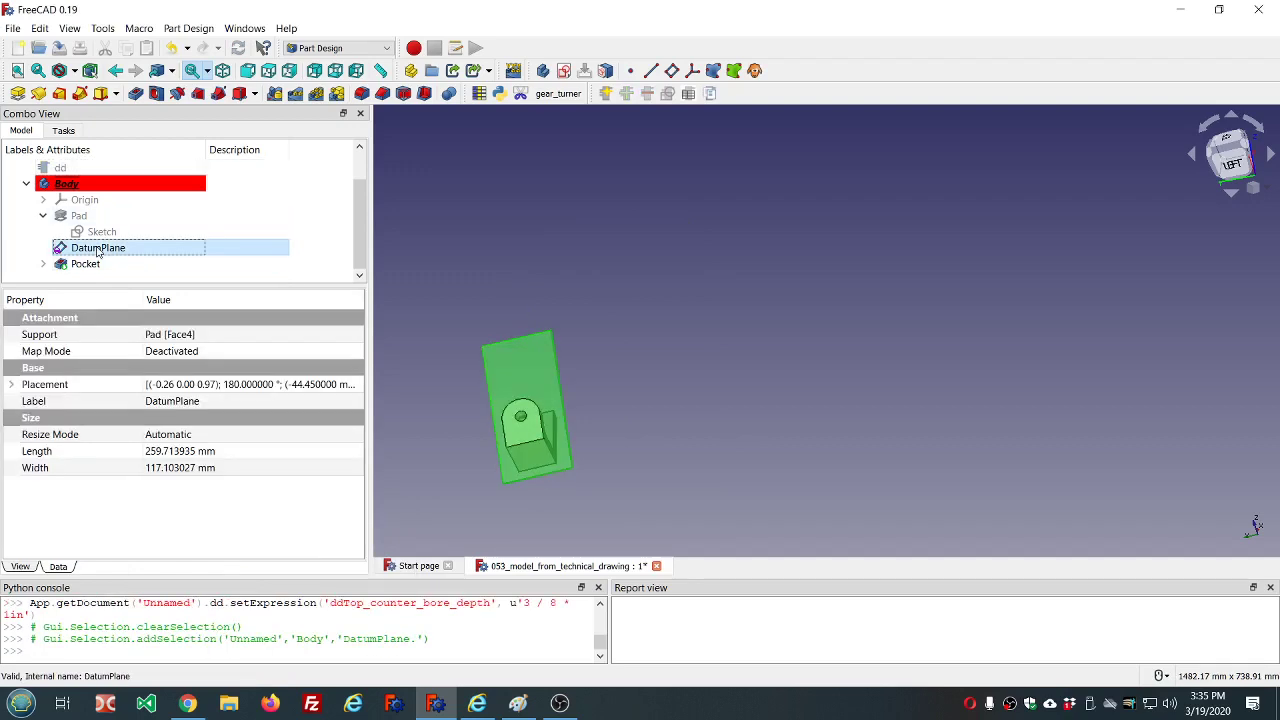
left_click(565, 71)
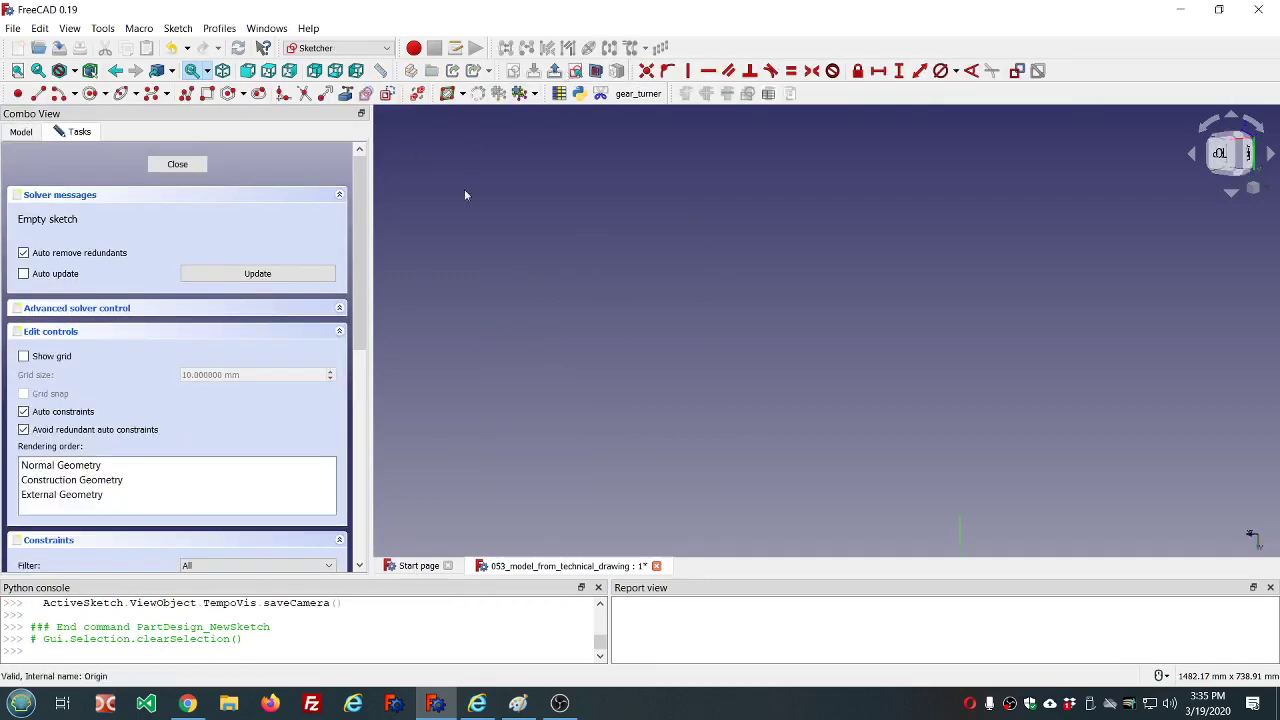
scroll(654, 176, "up", 10)
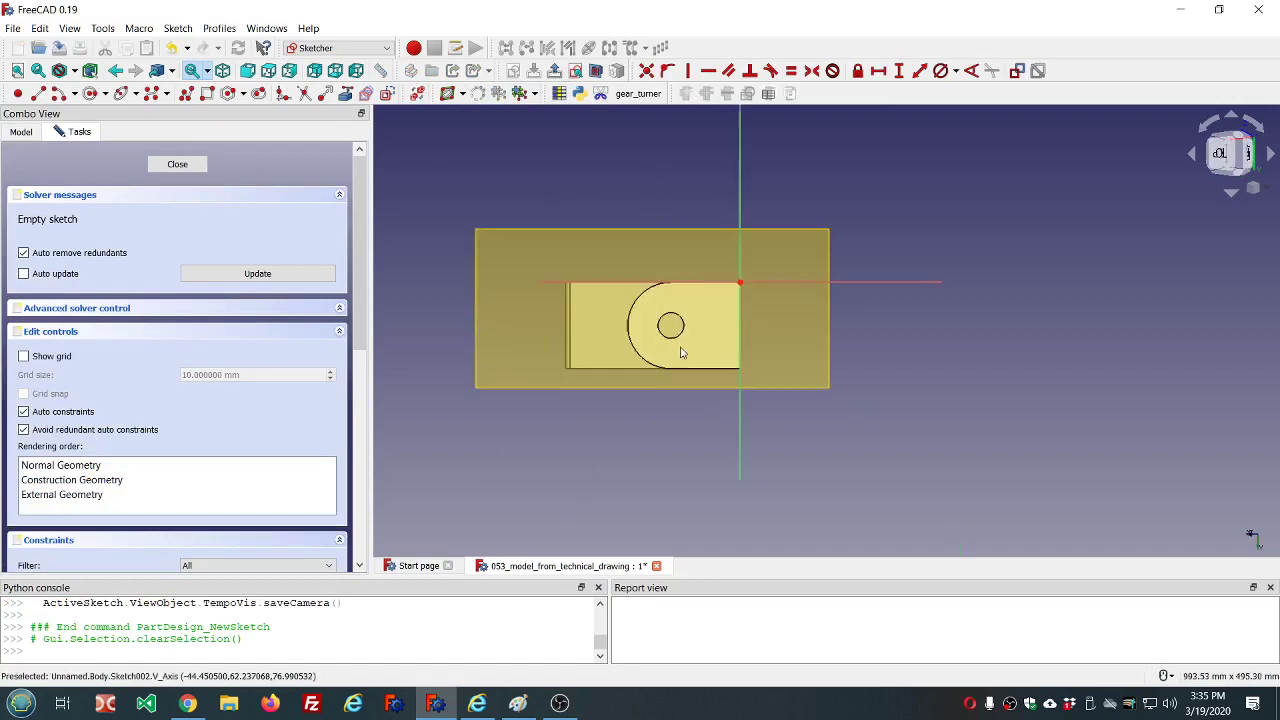
scroll(681, 352, "up", 2)
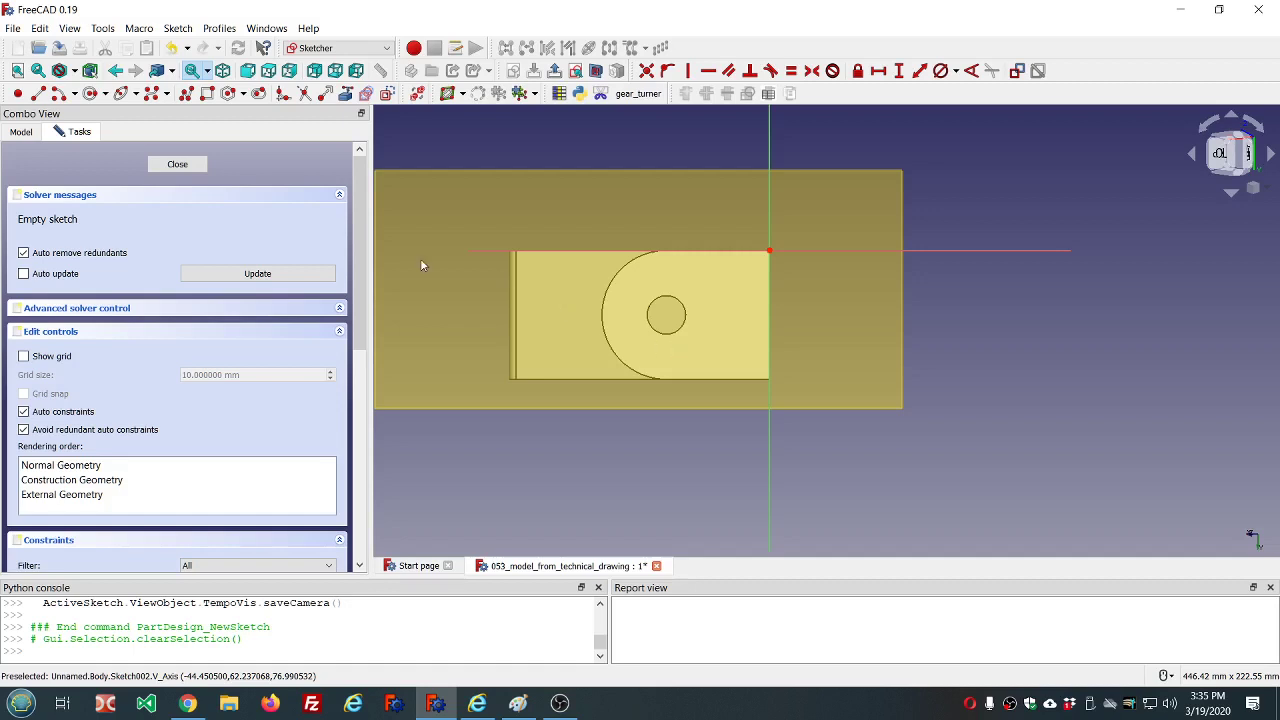
left_click(89, 93)
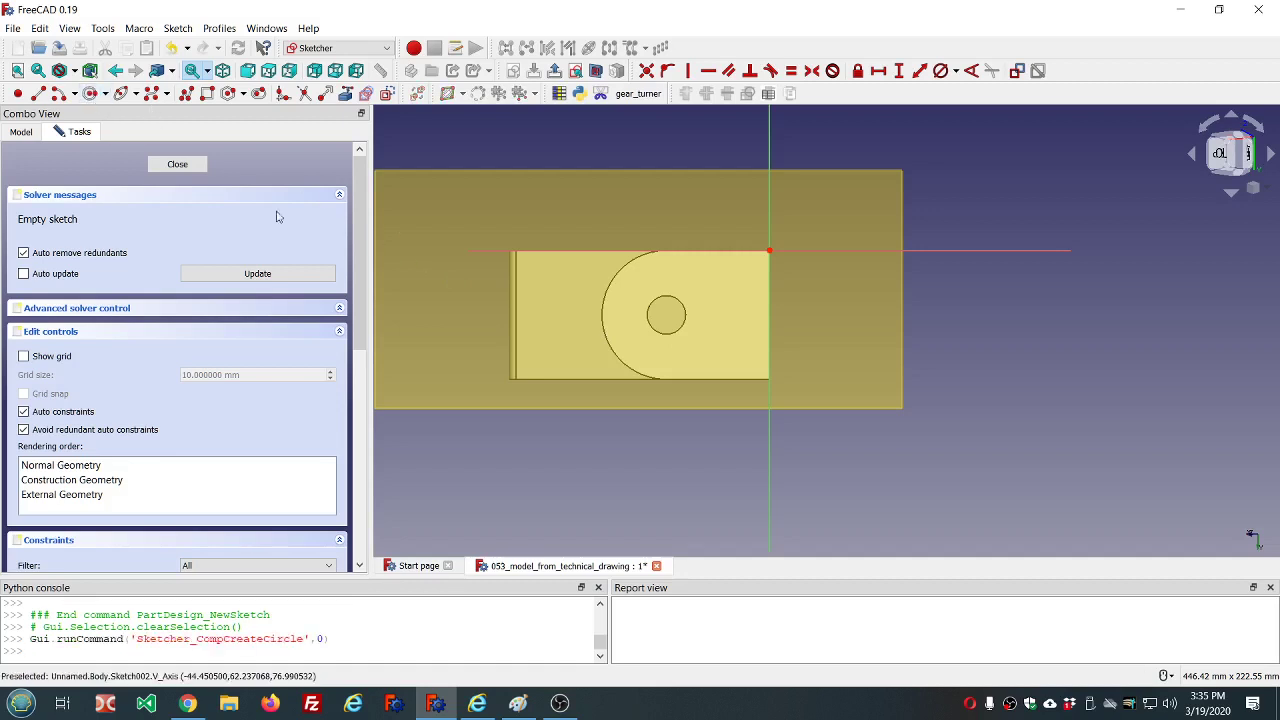
left_click(664, 316)
left_click(690, 293)
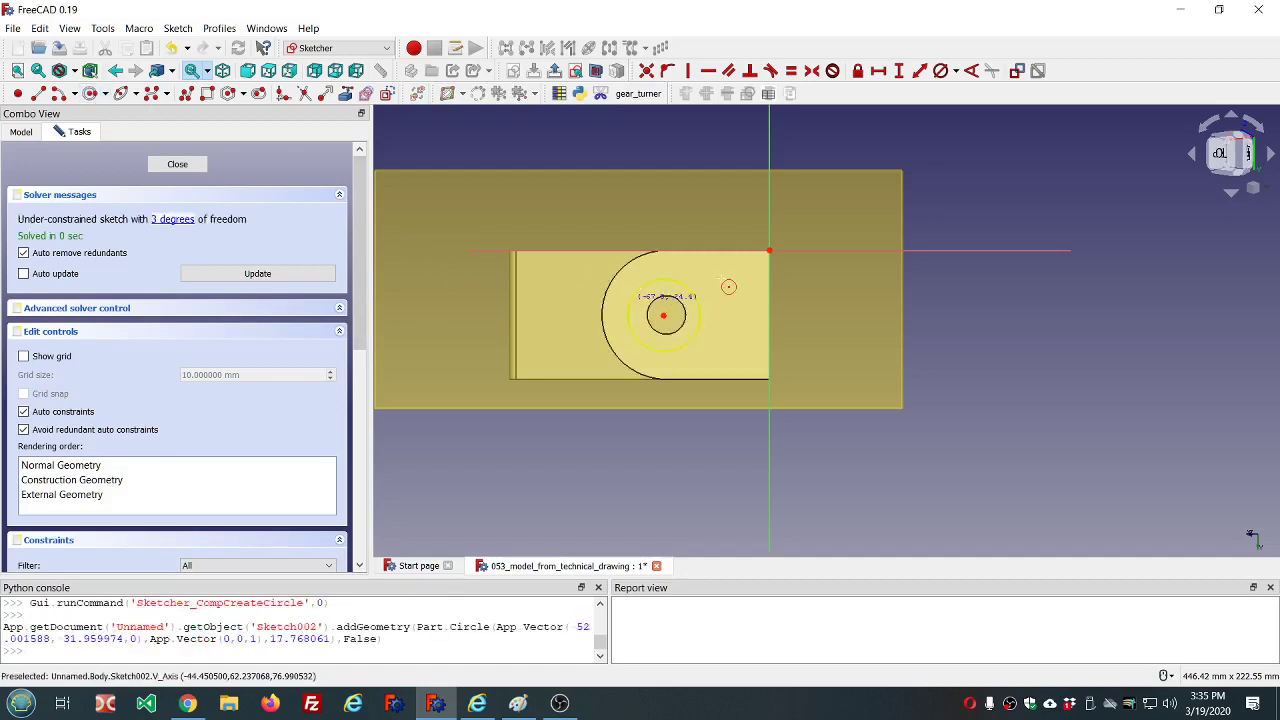
Step: Bind the circle's diameter to dd.ddTop_counter_bore_diameter (31.75 mm)
left_click(683, 288)
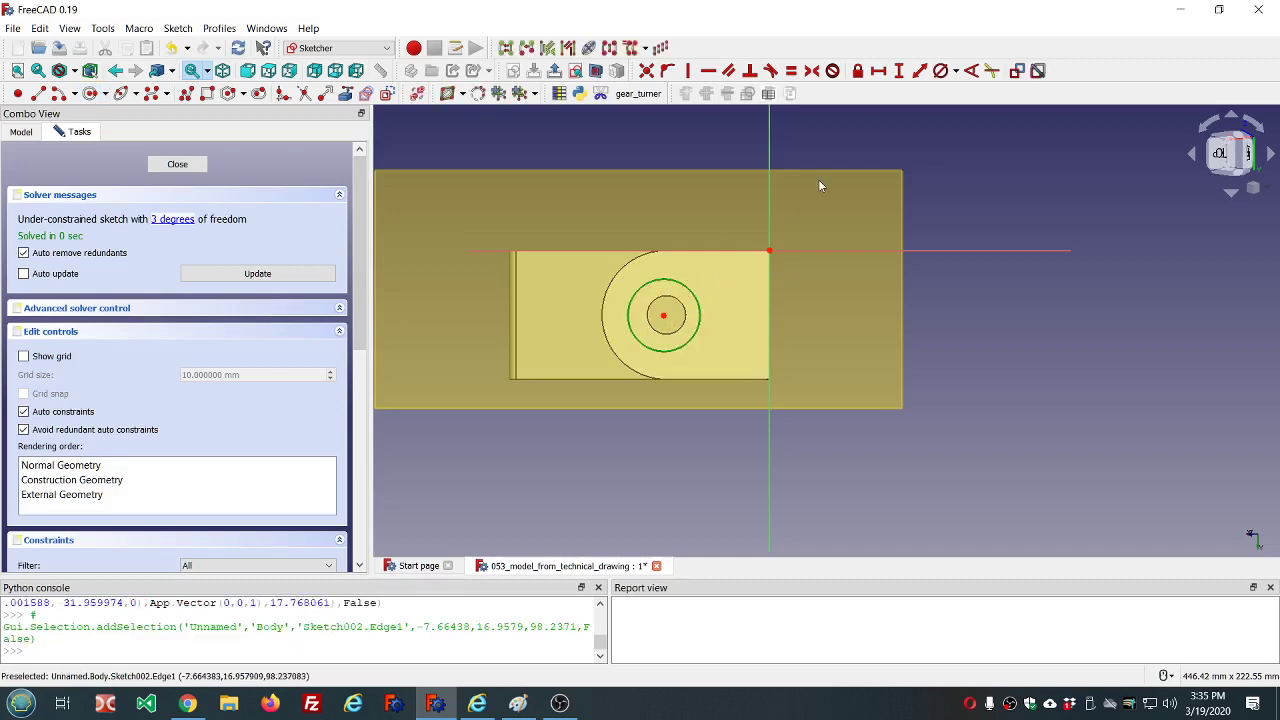
left_click(941, 71)
type("=")
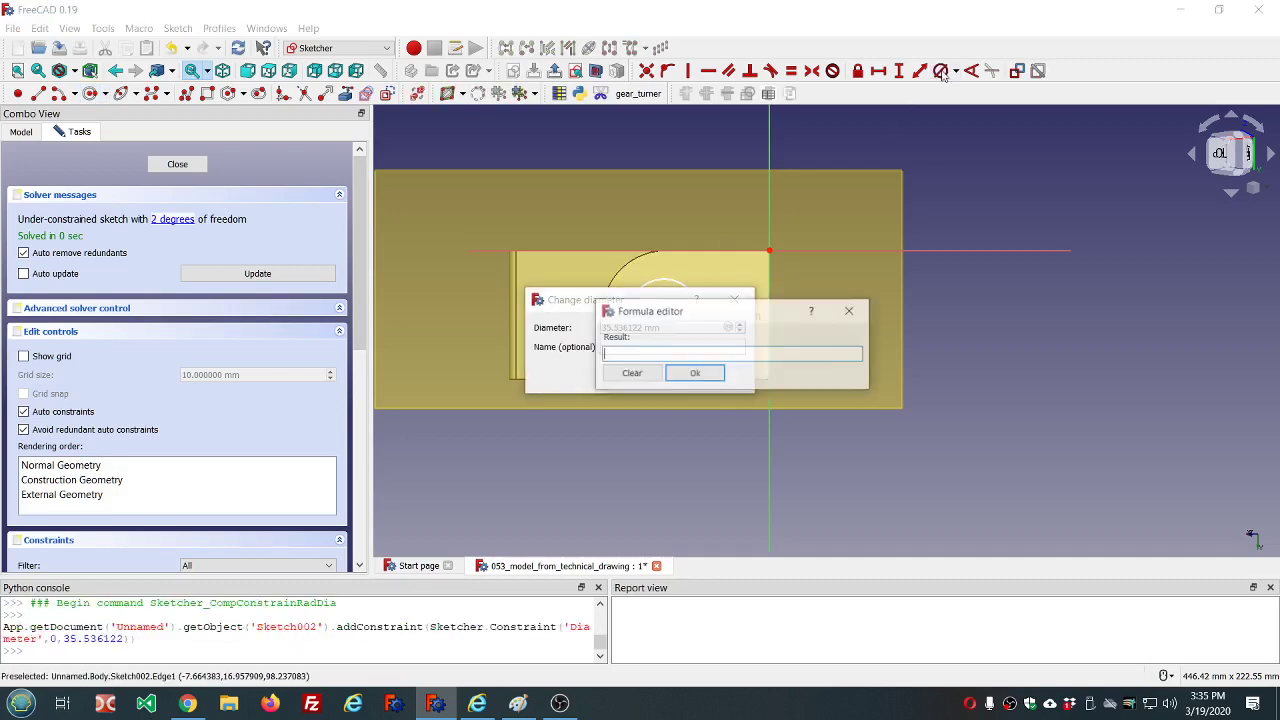
type("dd.dd")
key("Down")
key("Down")
key("Down")
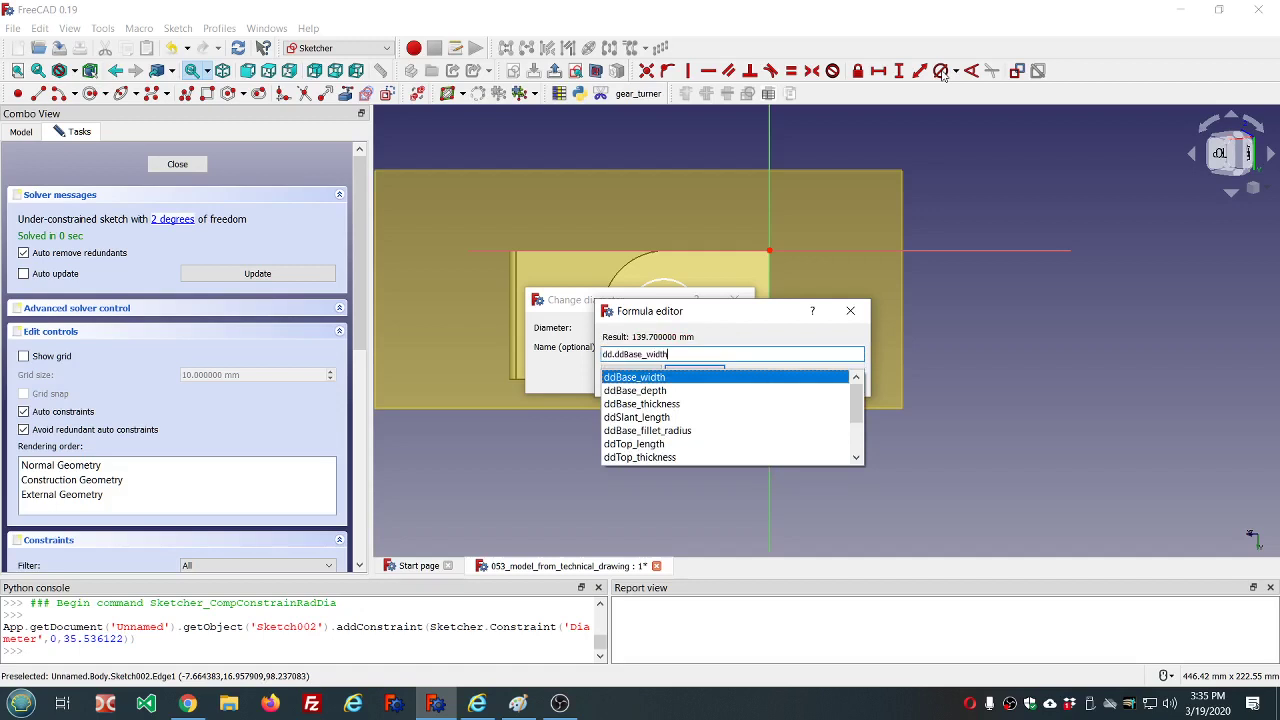
key("Down")
key("Down")
key("Down")
key("Down")
key("Down")
key("Down")
key("Down")
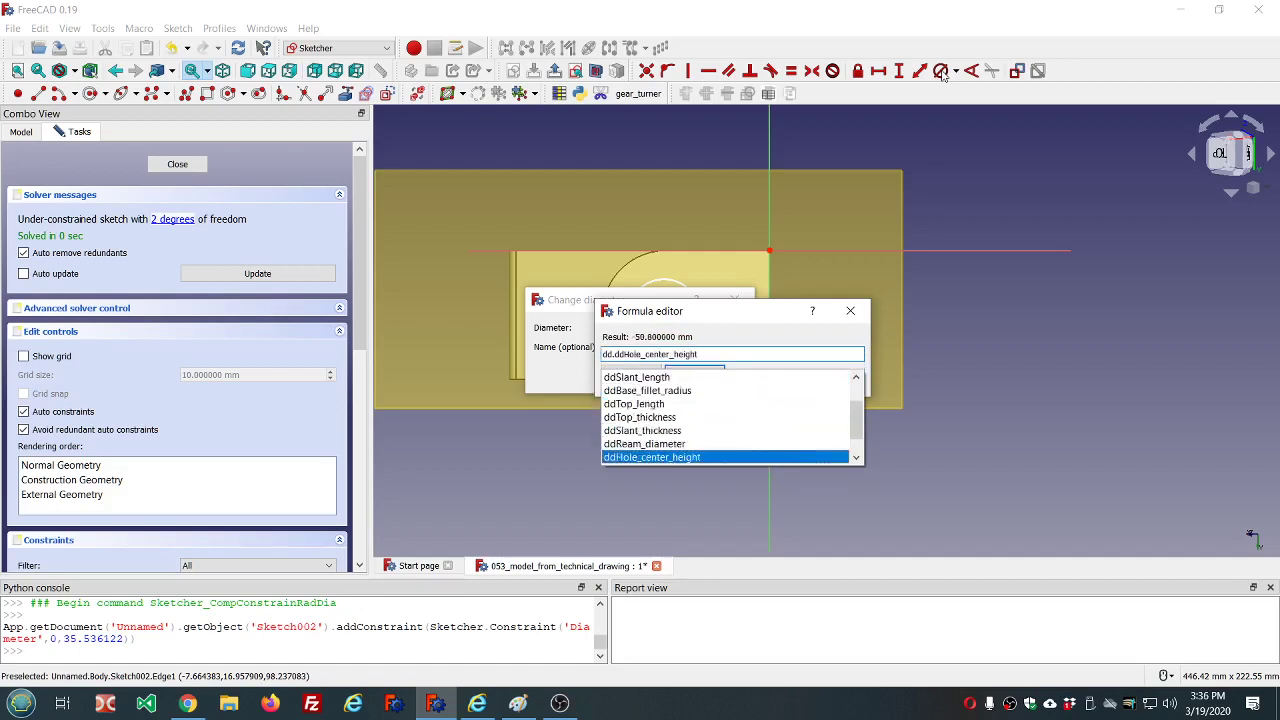
key("Down")
key("Return")
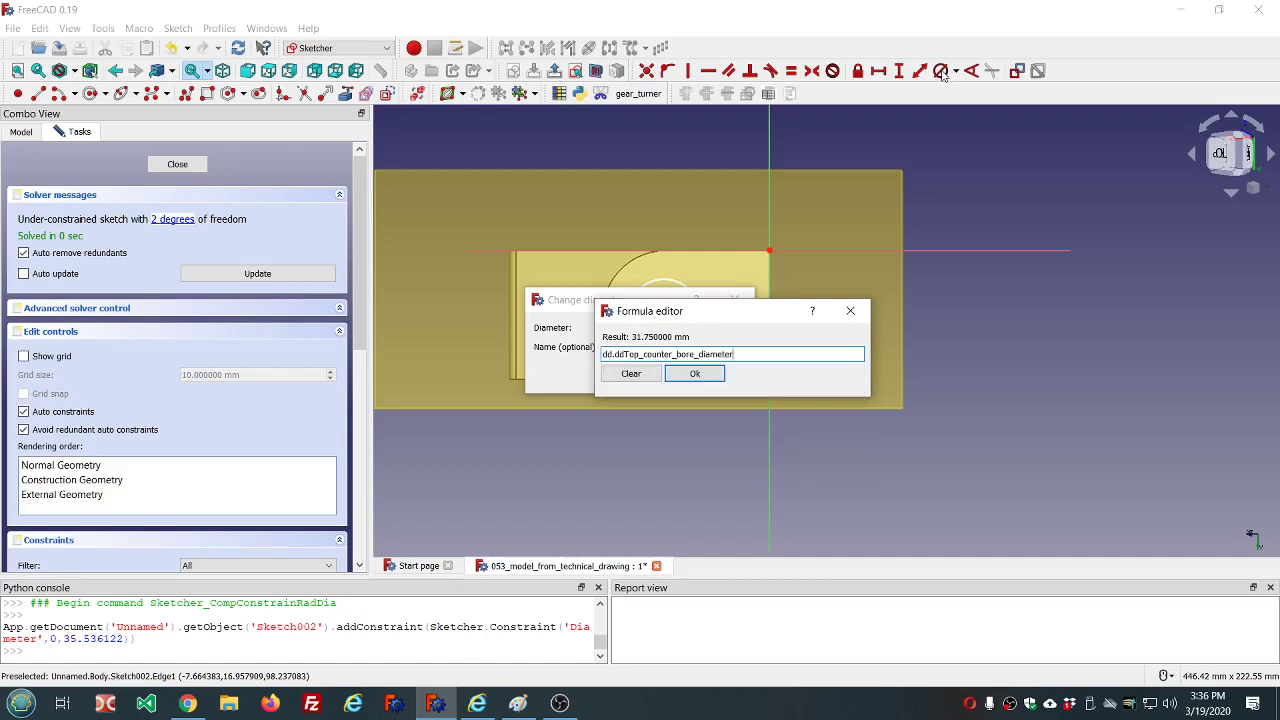
key("Return")
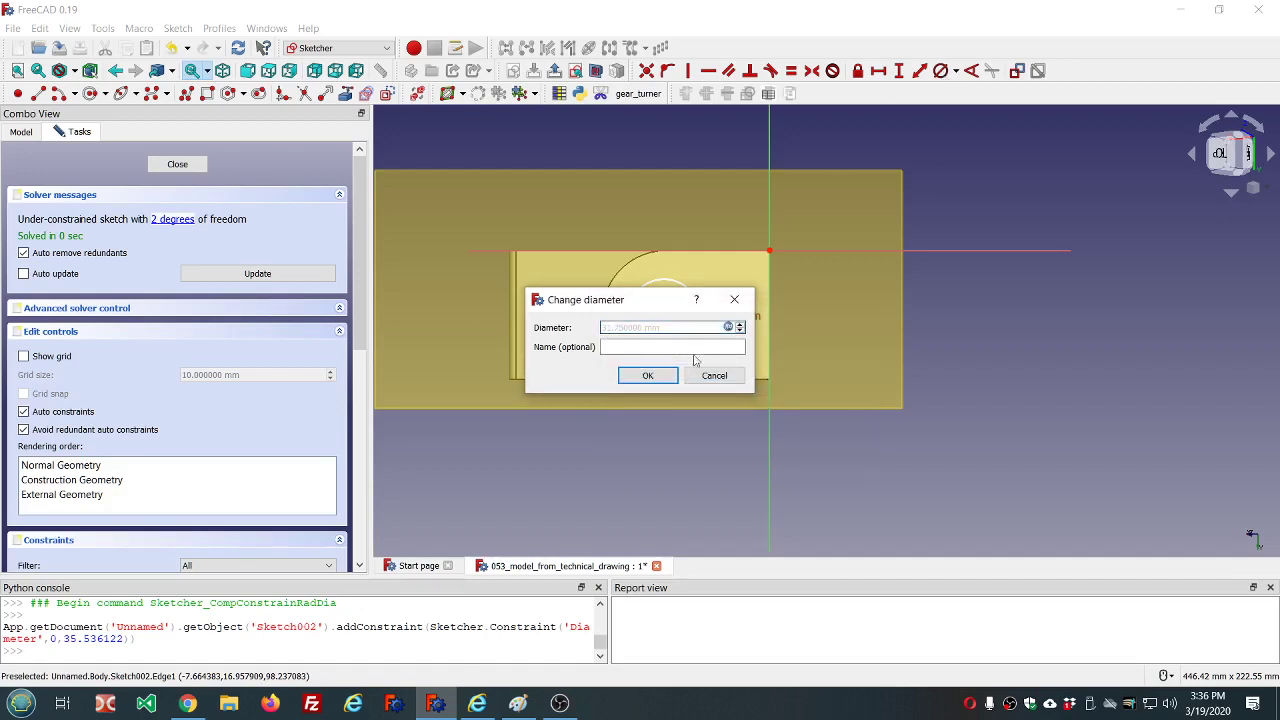
Step: Confirm the 31.75 mm diameter and tie the centre's horizontal distance to dd.ddHole_center_height (-50.8 mm)
left_click(647, 375)
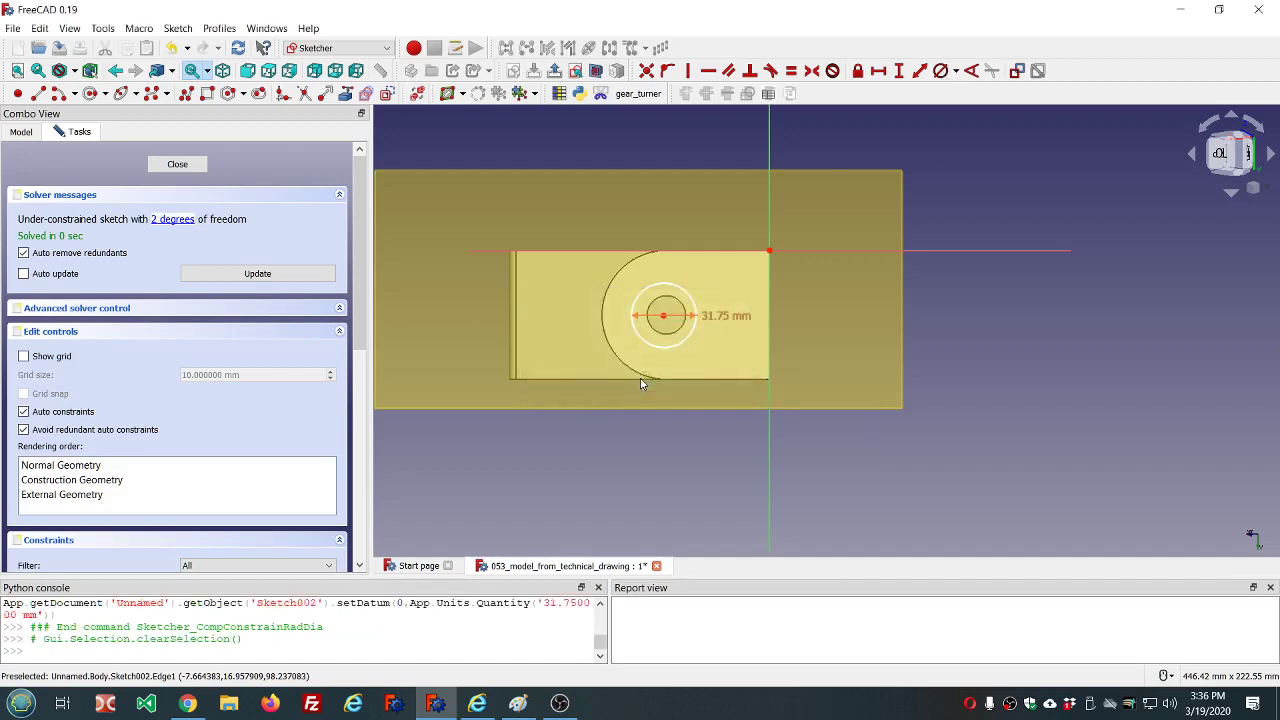
left_click(662, 318)
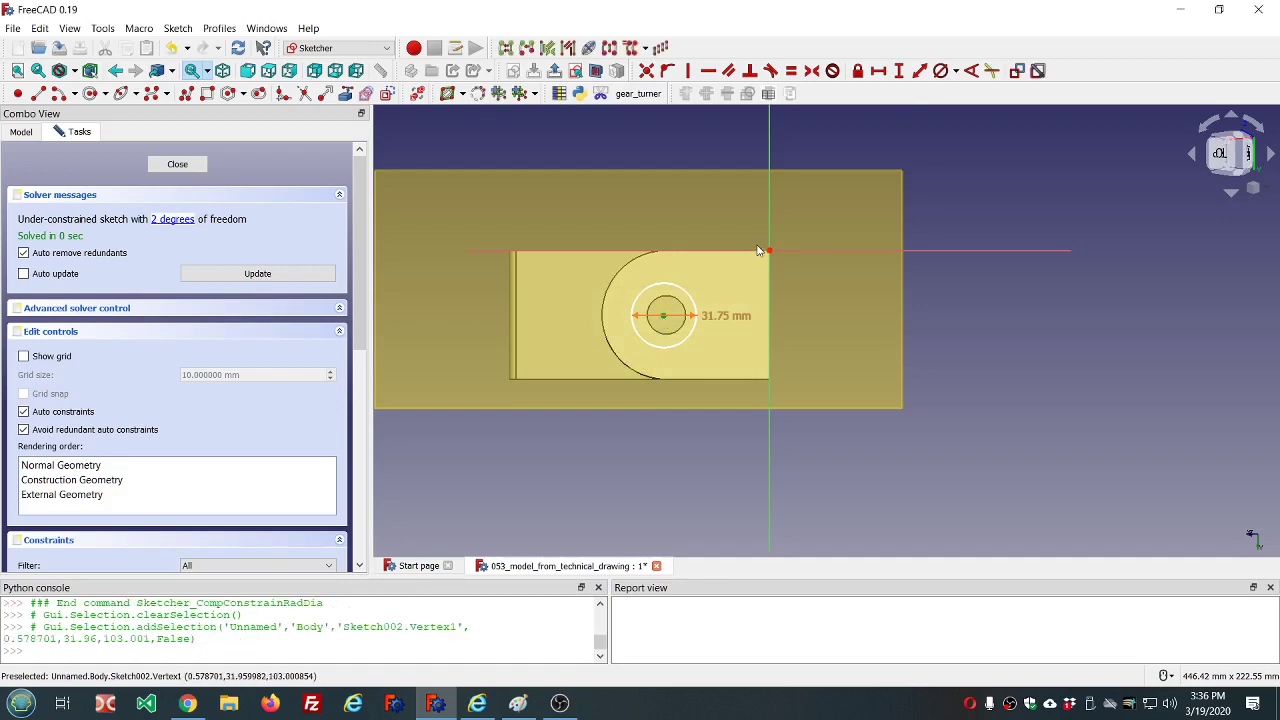
left_click(878, 71)
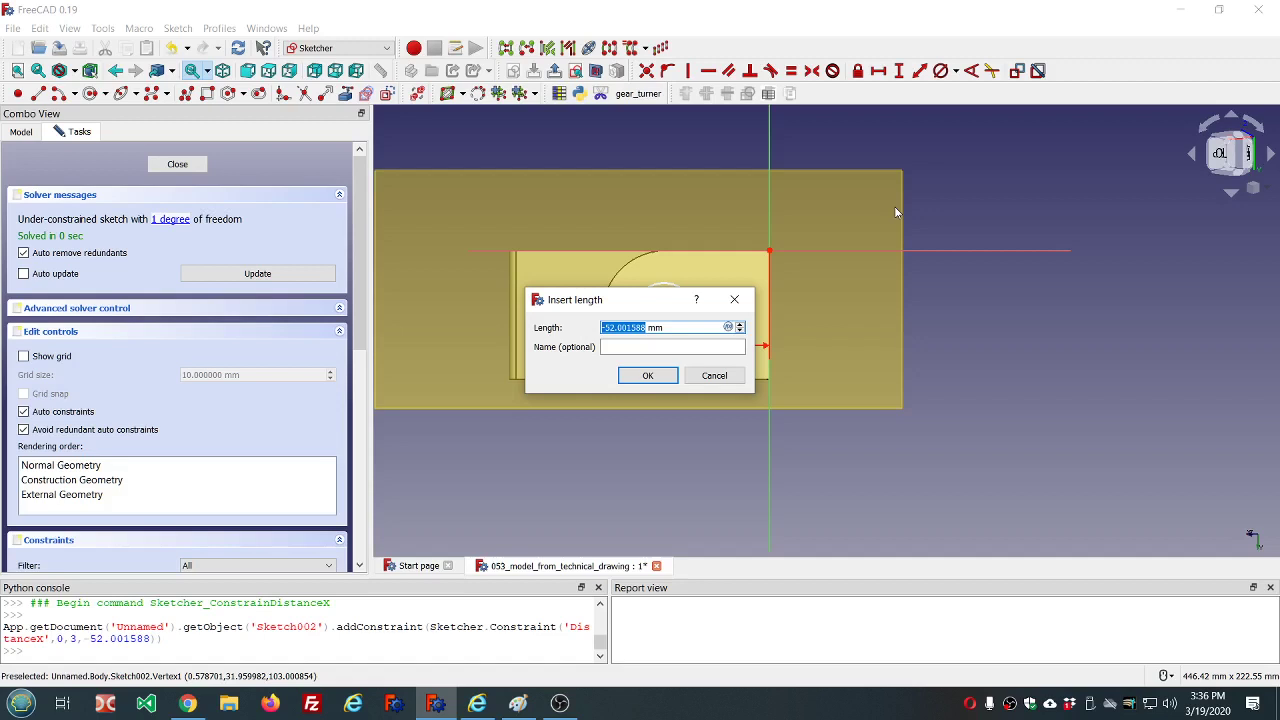
type("=dd.dd")
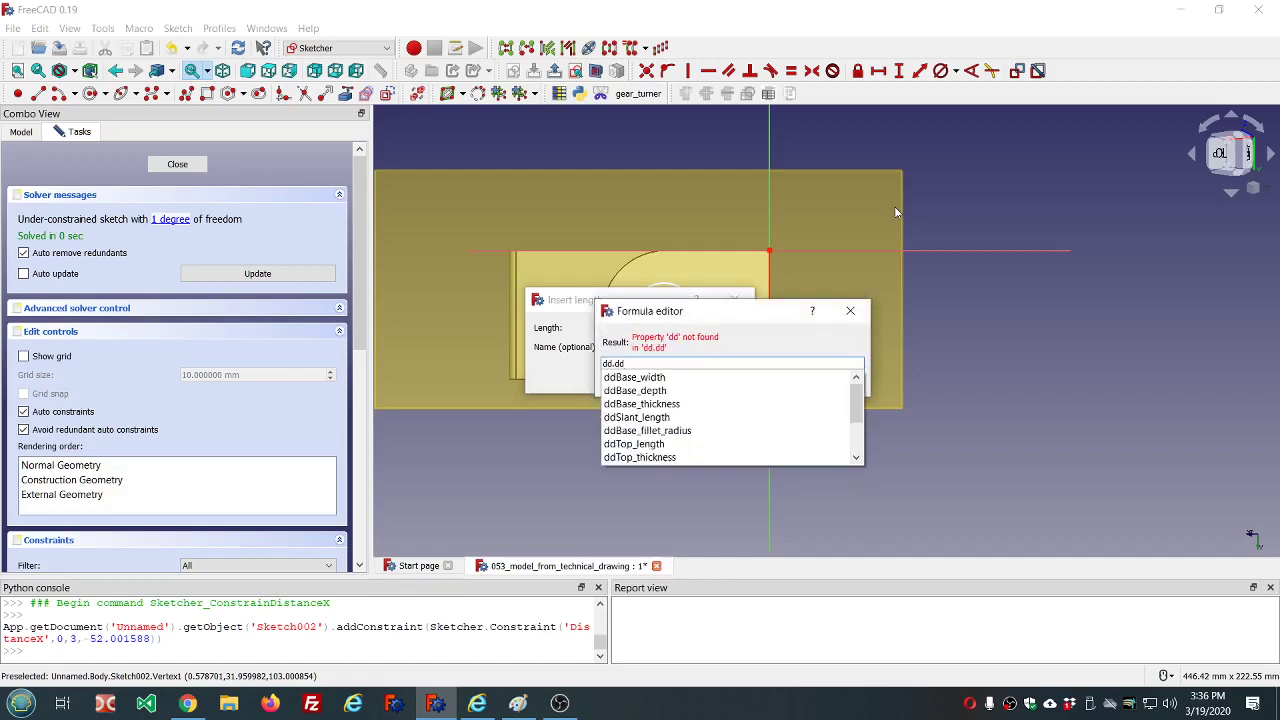
key("Down")
key("Down")
key("Down")
key("Down")
key("Down")
key("Down")
key("Down")
key("Down")
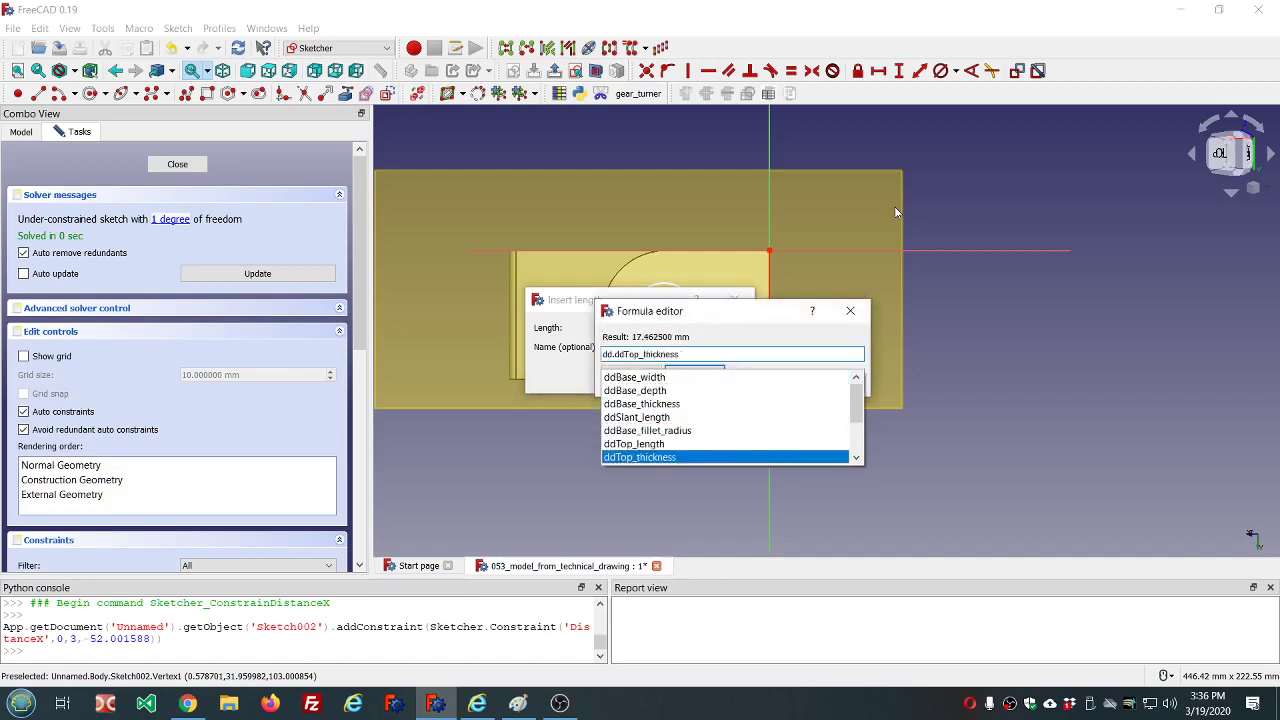
key("Down")
key("Down")
key("Down")
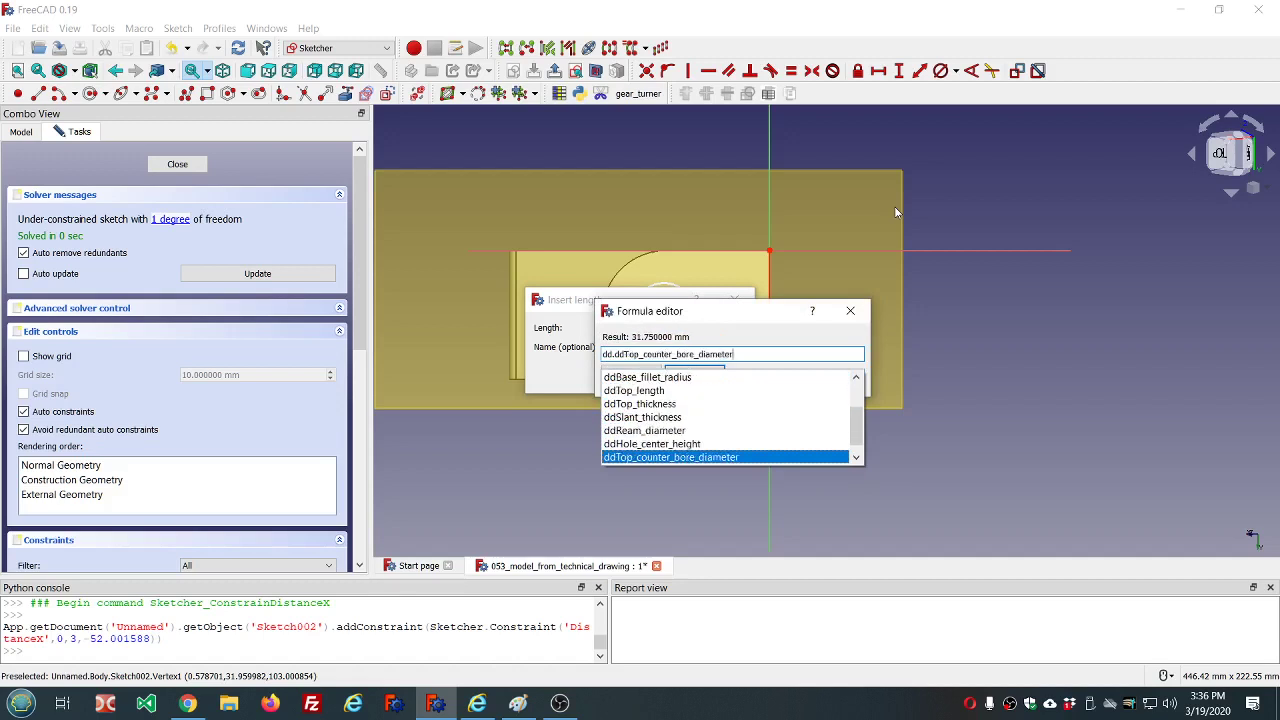
key("Up")
key("Return")
key("Return")
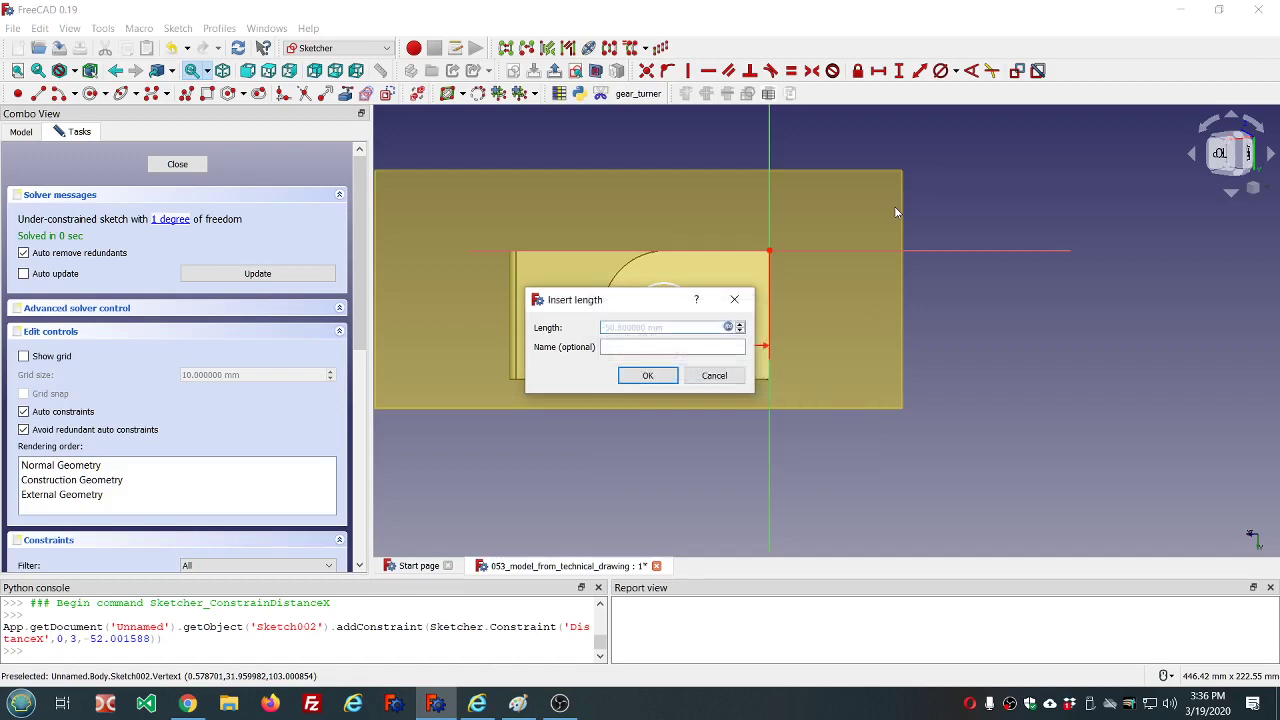
left_click(657, 376)
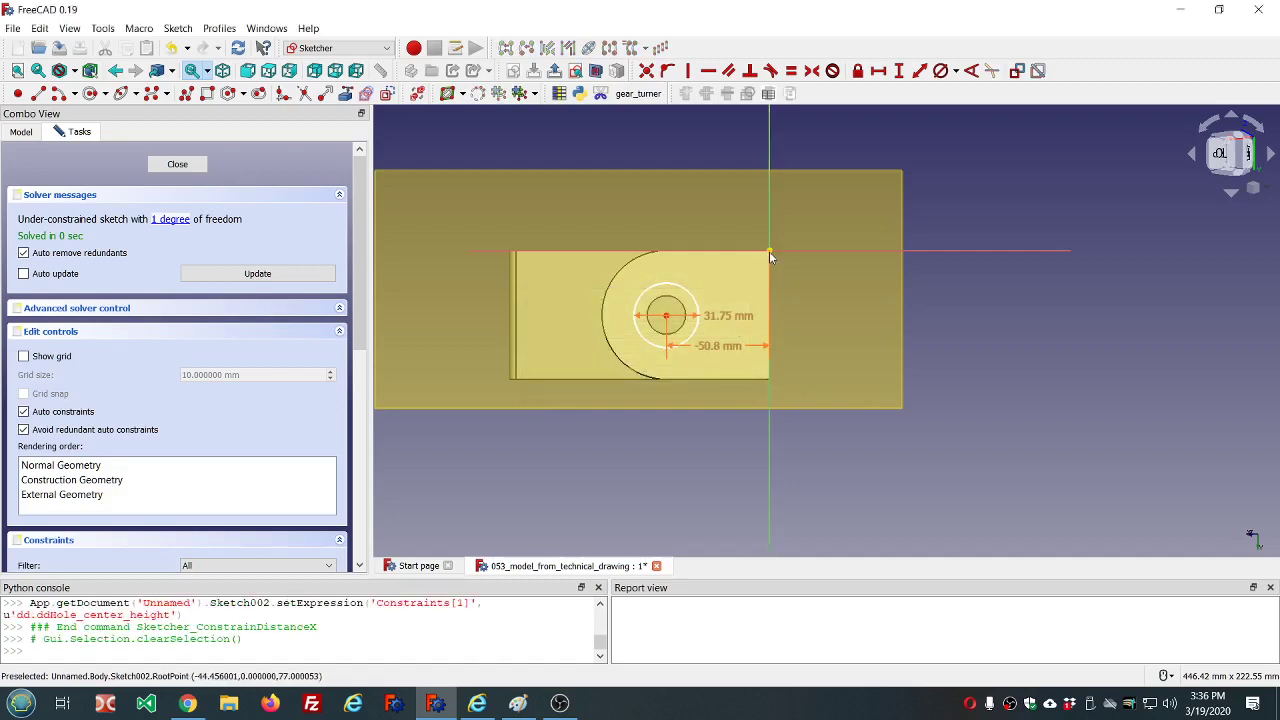
Step: Set the circle centre's vertical distance to dd.ddBase_depth/2 (31.75 mm)
left_click(665, 316)
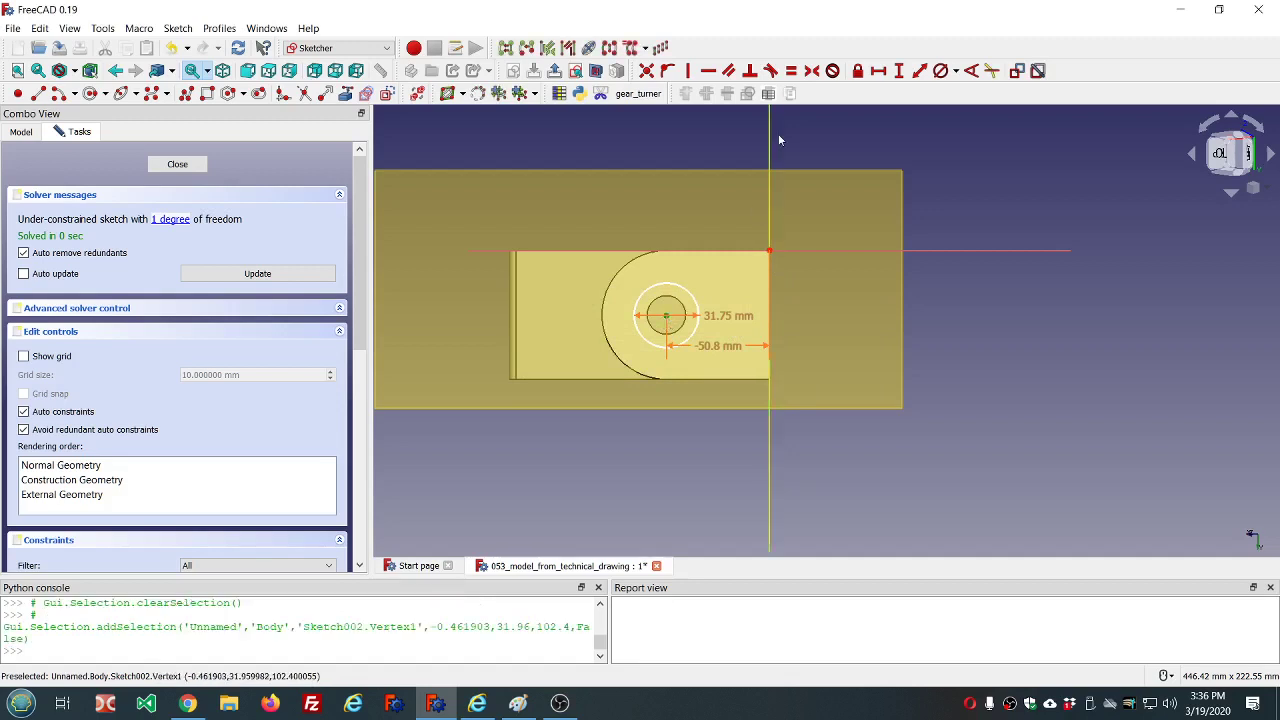
left_click(899, 71)
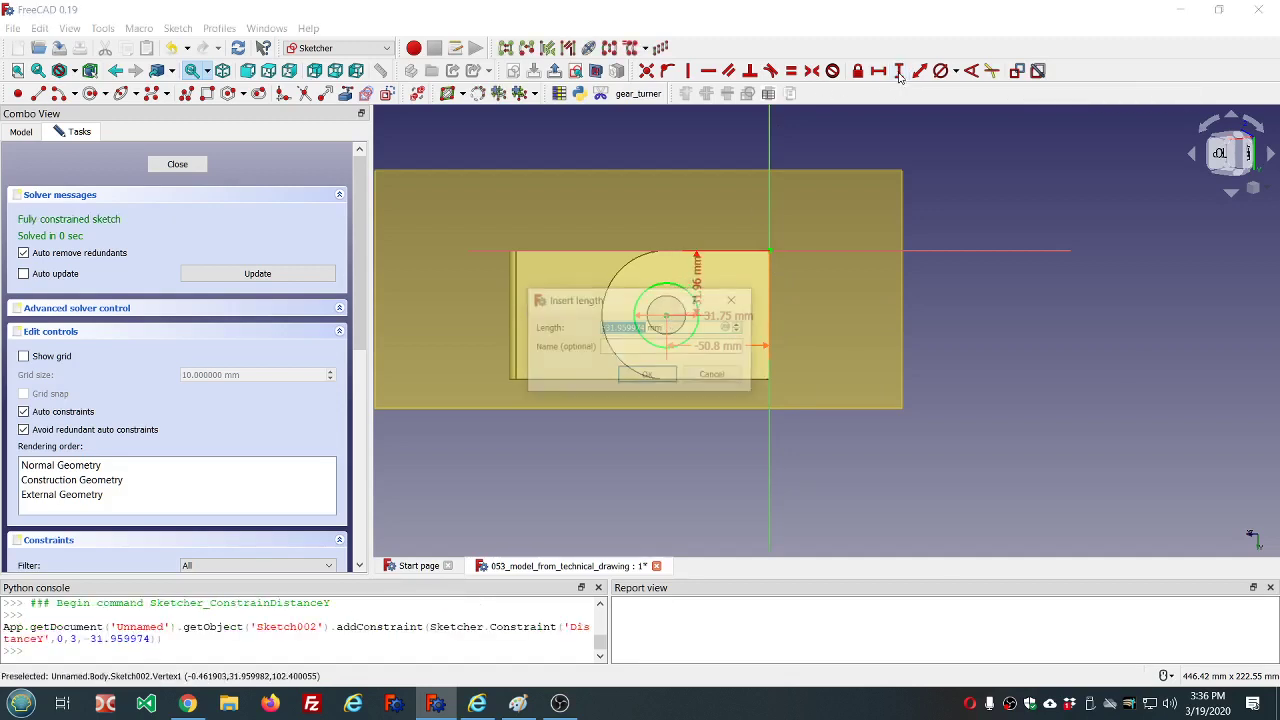
left_click(728, 327)
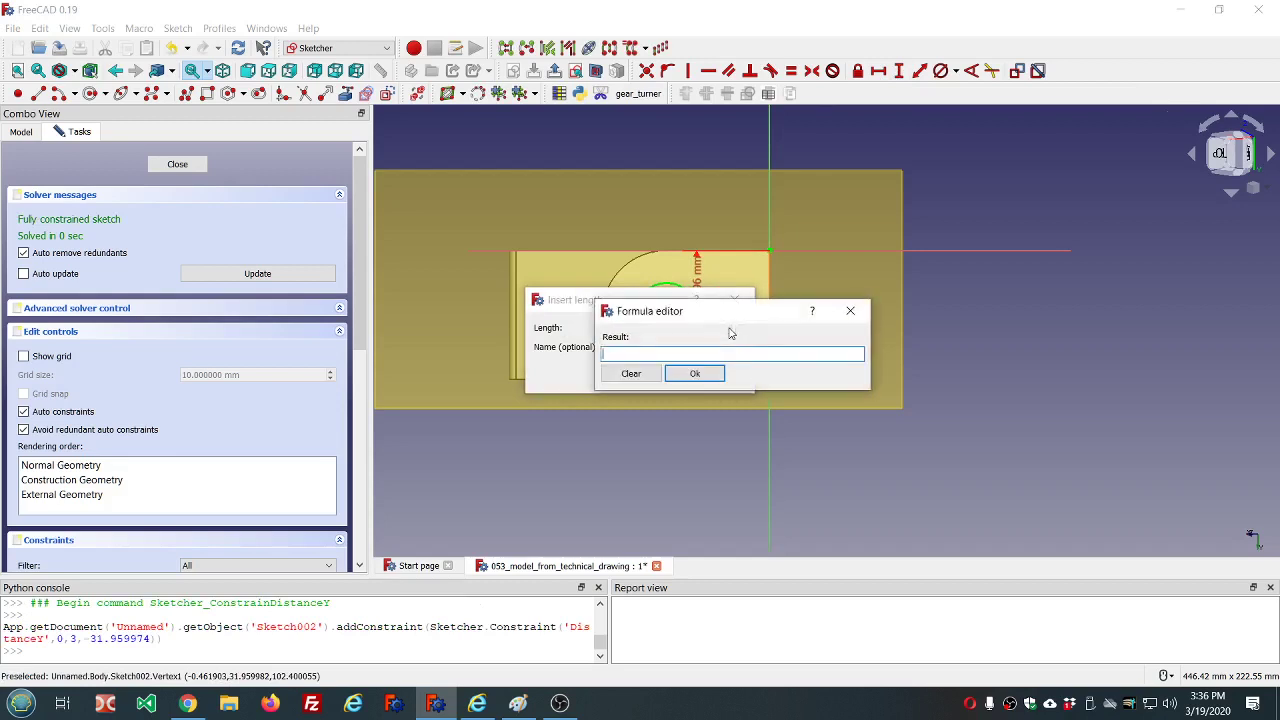
type("dd.dd")
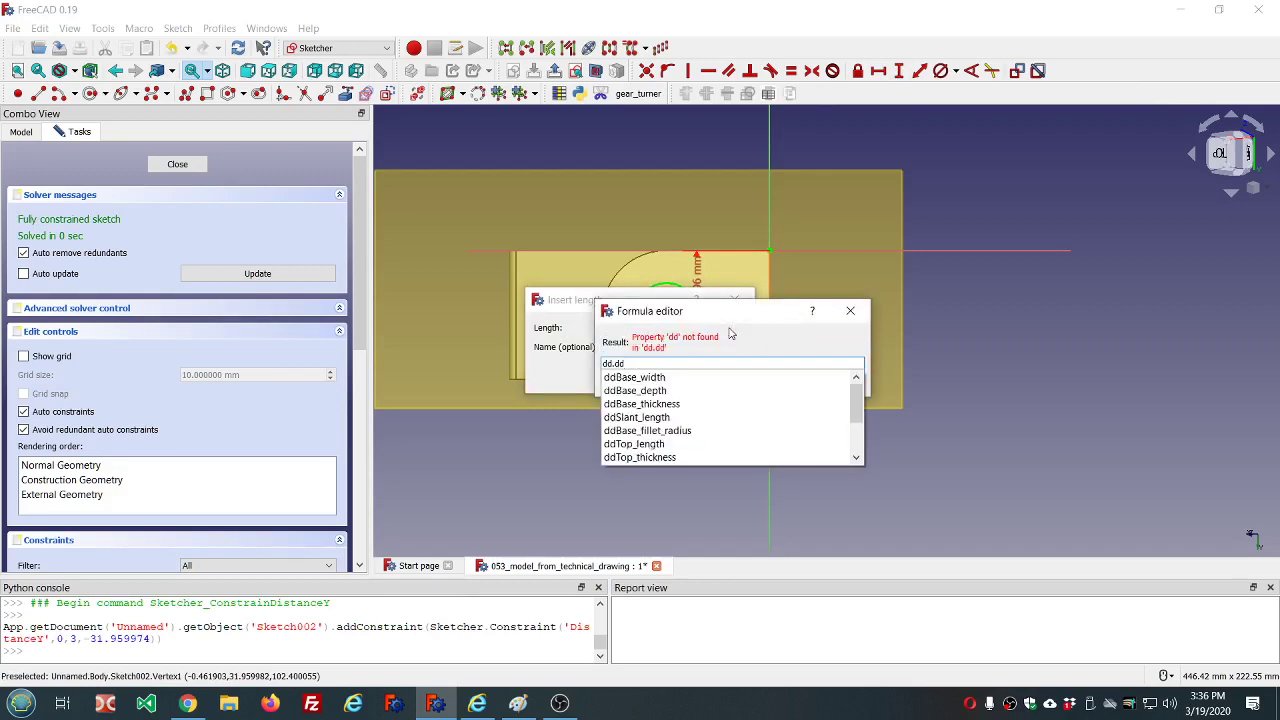
left_click(655, 391)
type("/2")
left_click(694, 373)
left_click(649, 377)
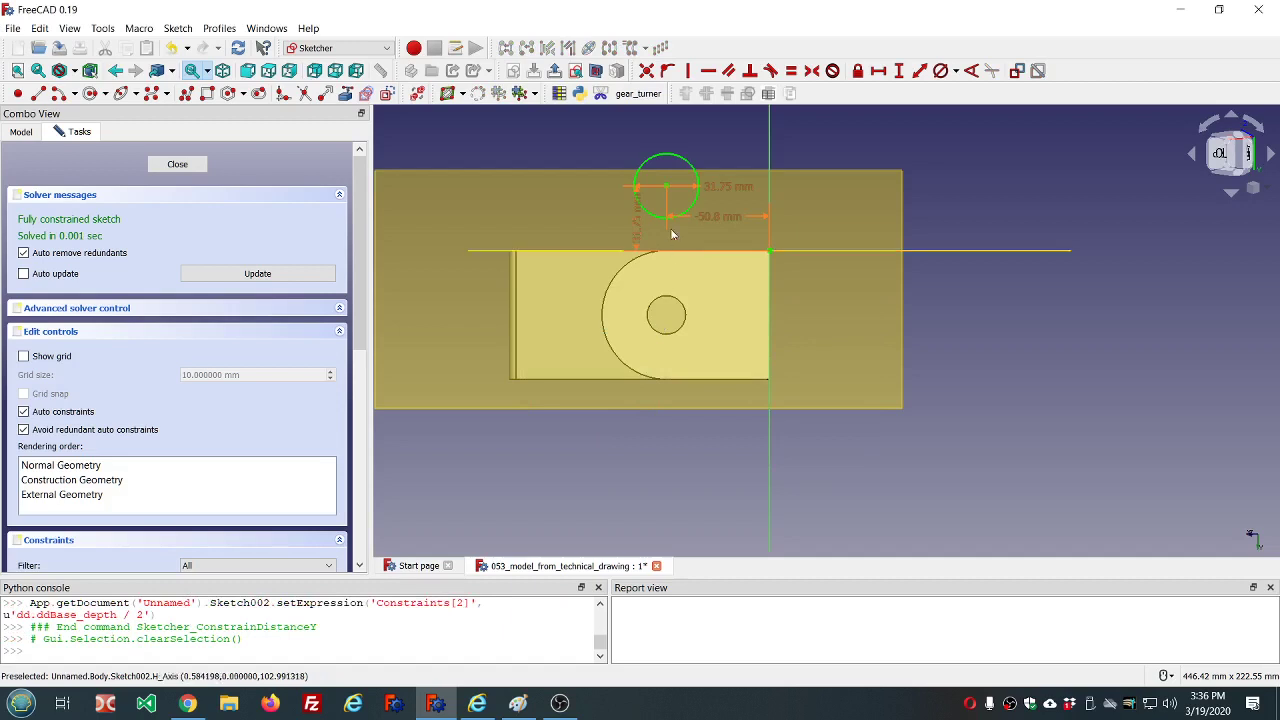
Step: Recheck the ddBase_depth/2 formula and move the 31.75 mm dimension labels aside
double_click(638, 222)
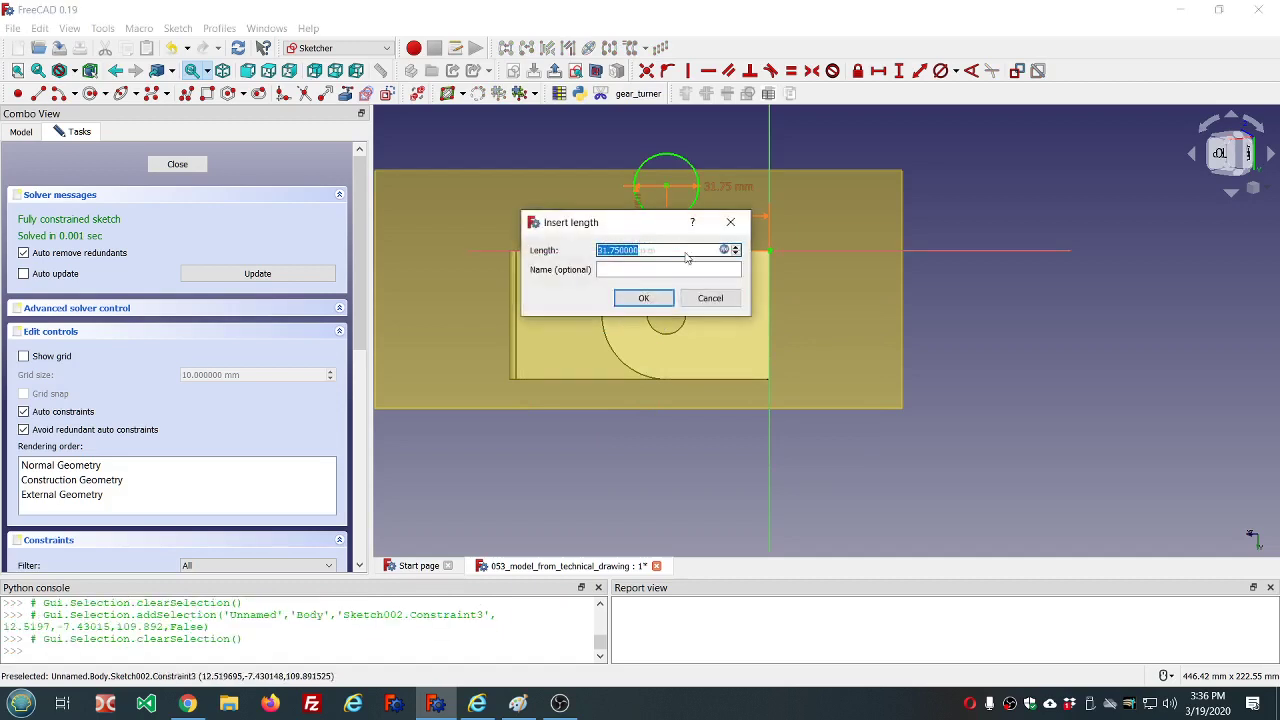
left_click(724, 249)
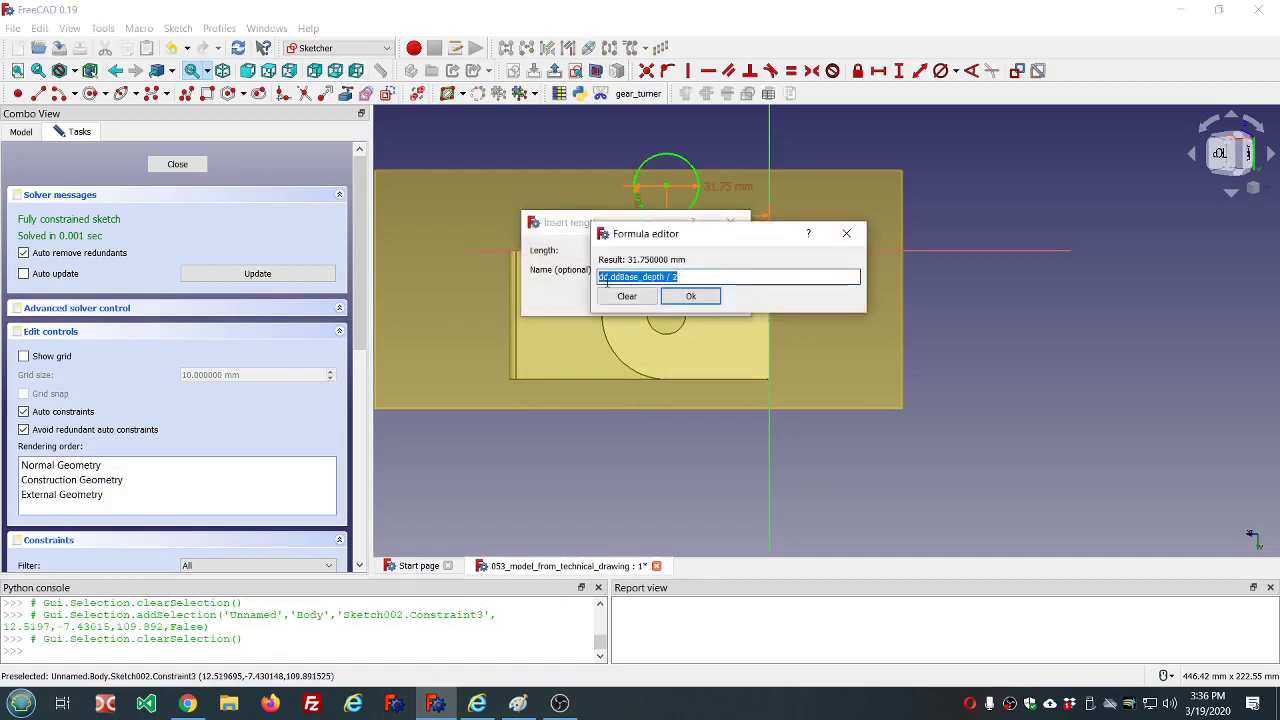
left_click(601, 278)
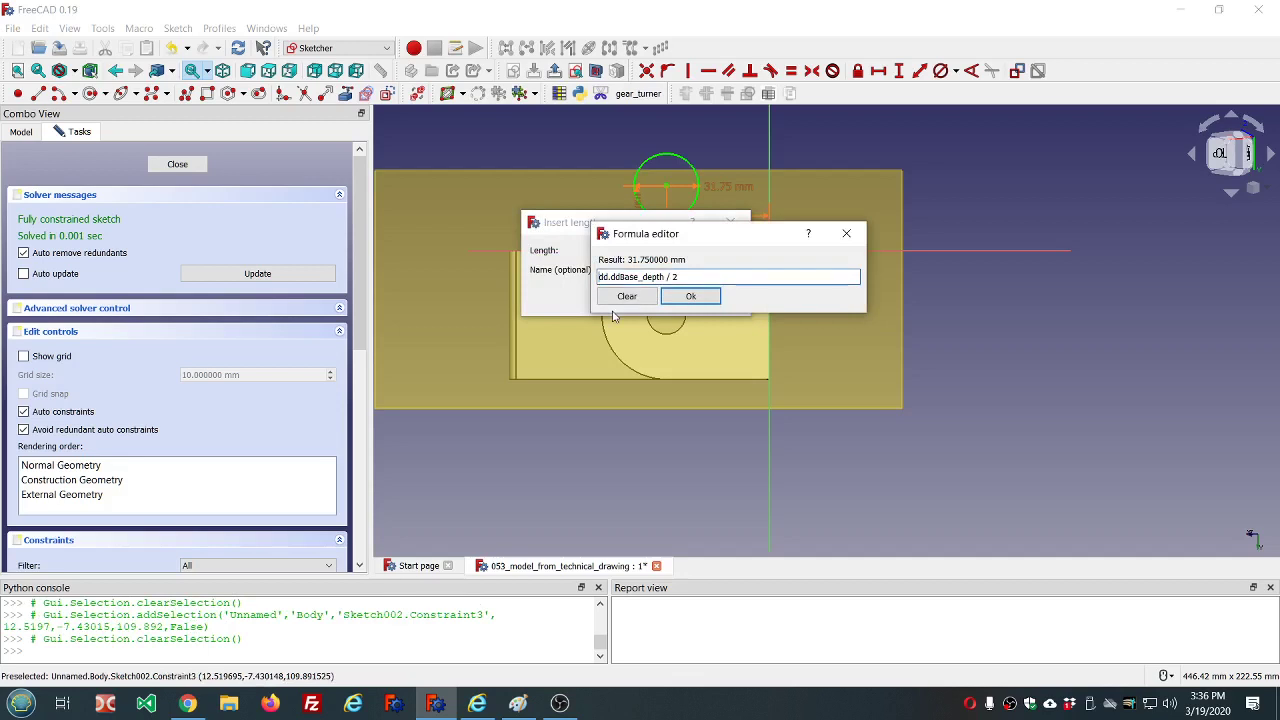
left_click(690, 296)
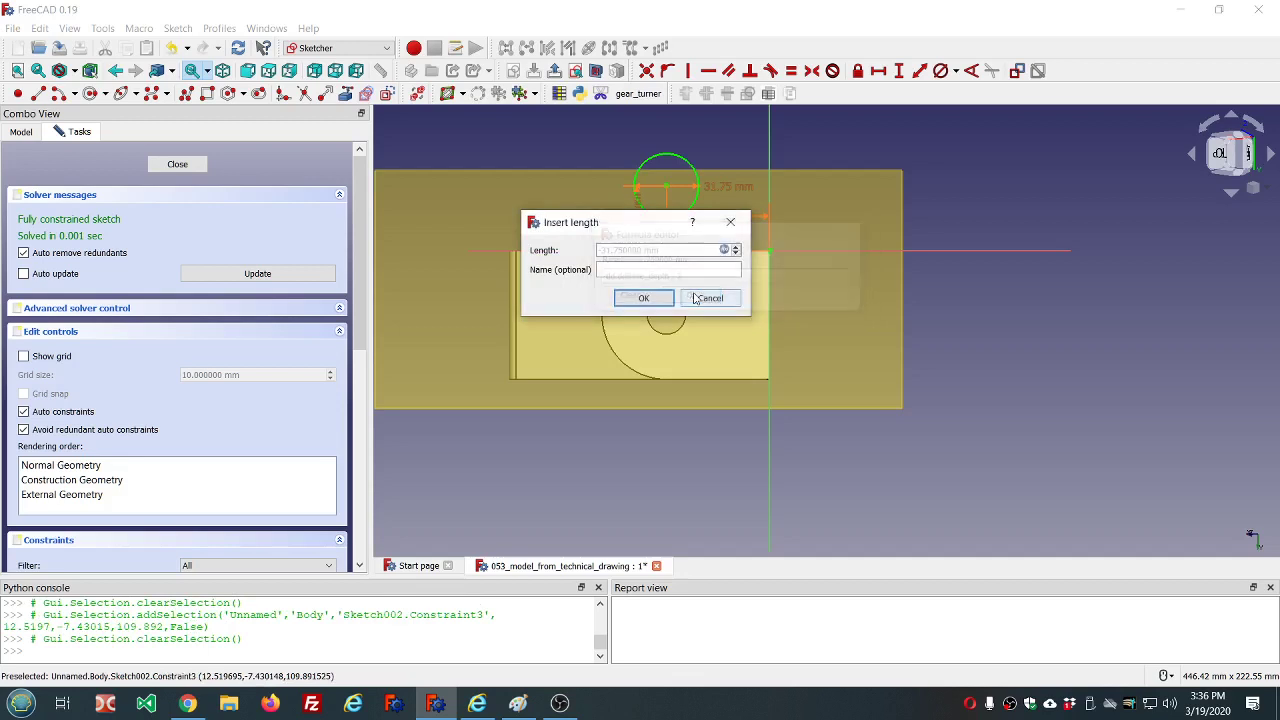
left_click(644, 299)
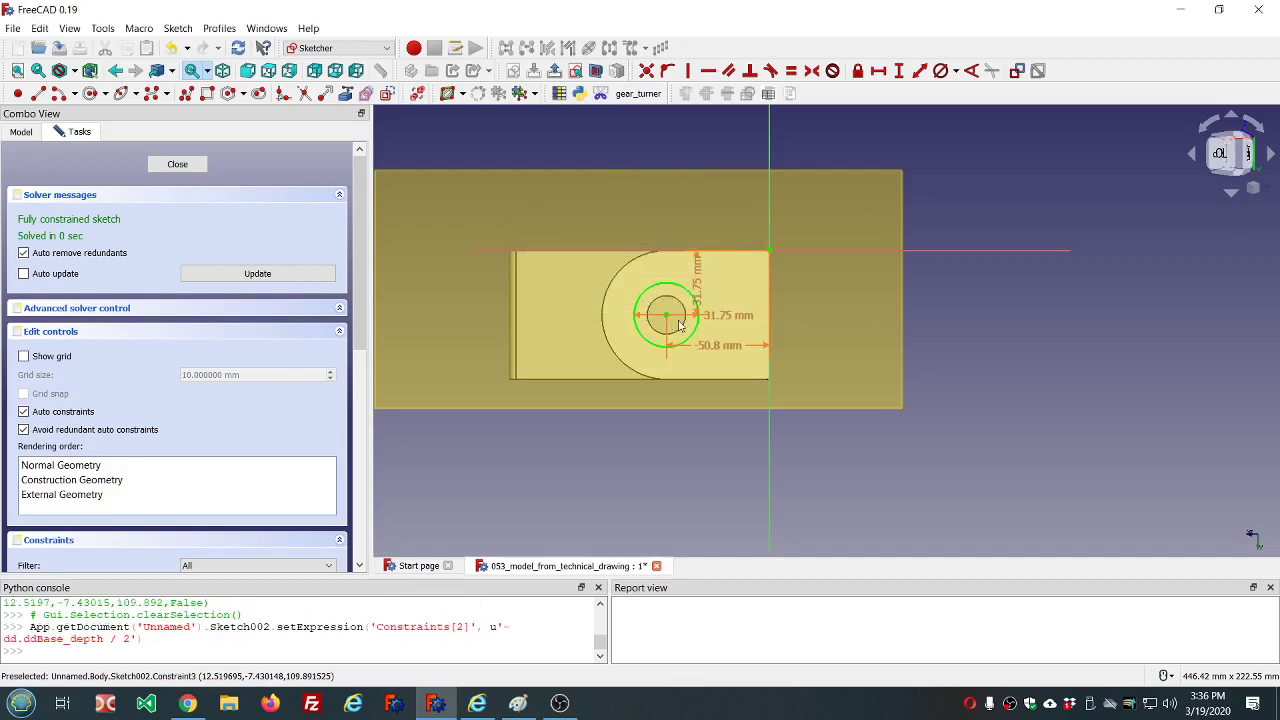
scroll(679, 325, "up", 2)
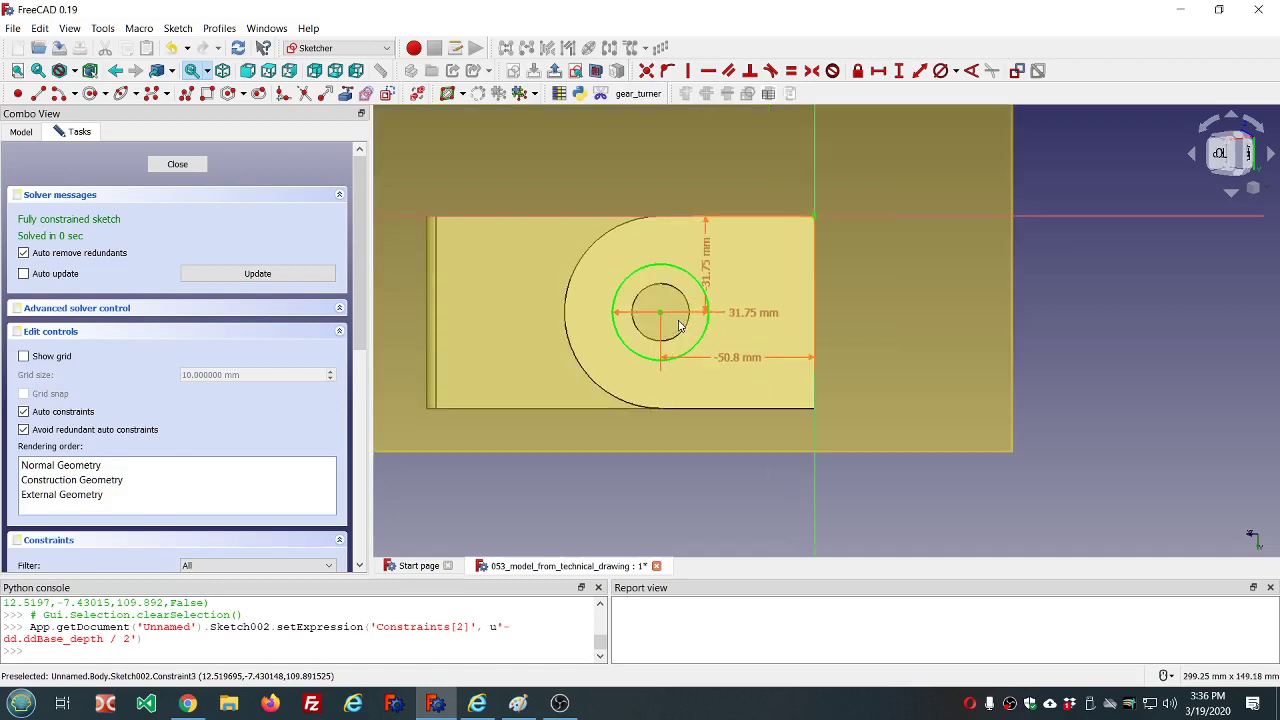
left_click(624, 286)
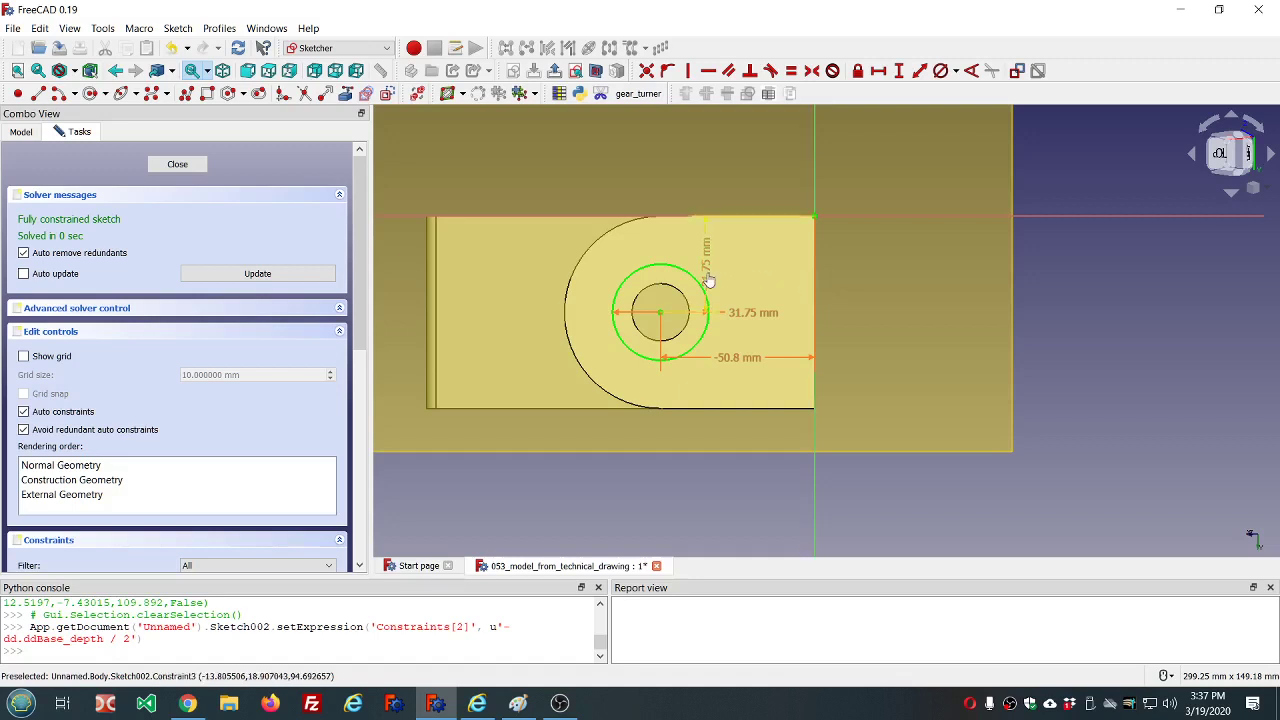
left_click_drag(708, 279, 725, 271)
left_click_drag(760, 313, 705, 190)
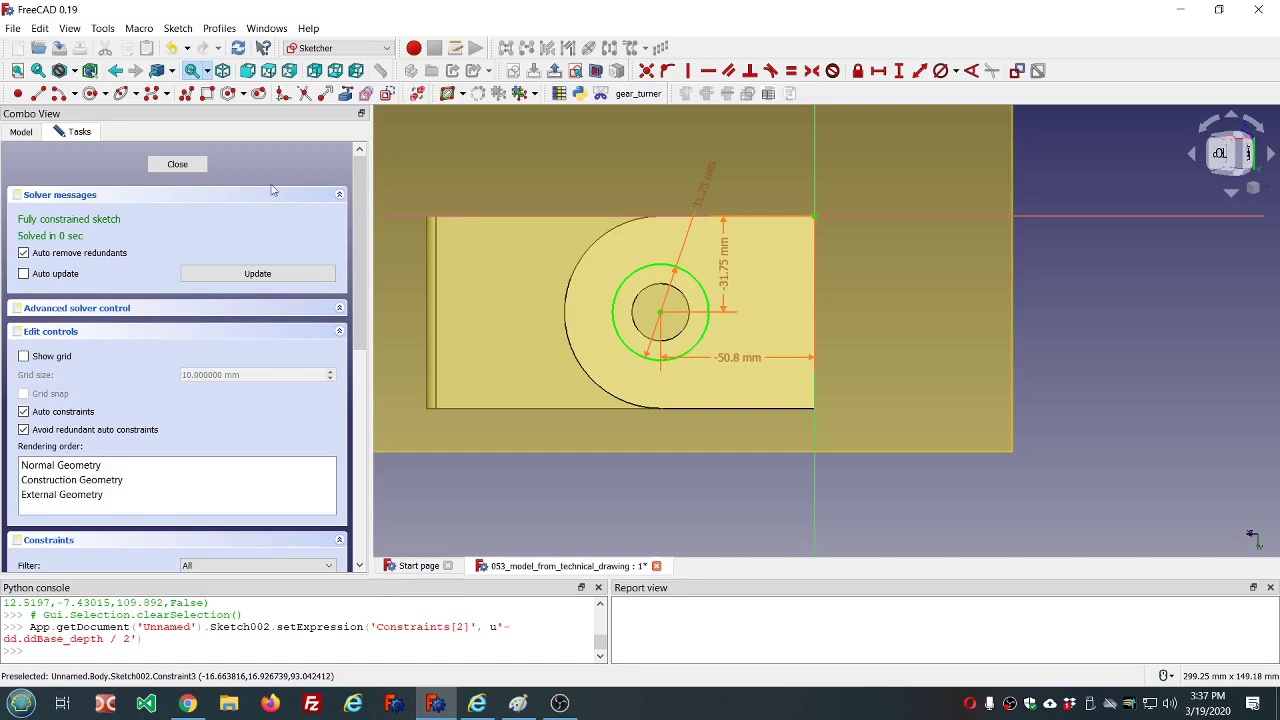
Step: Close the sketch and pocket the counterbore 9.525 mm deep via dd.ddTop_counter_bore_depth
left_click(194, 168)
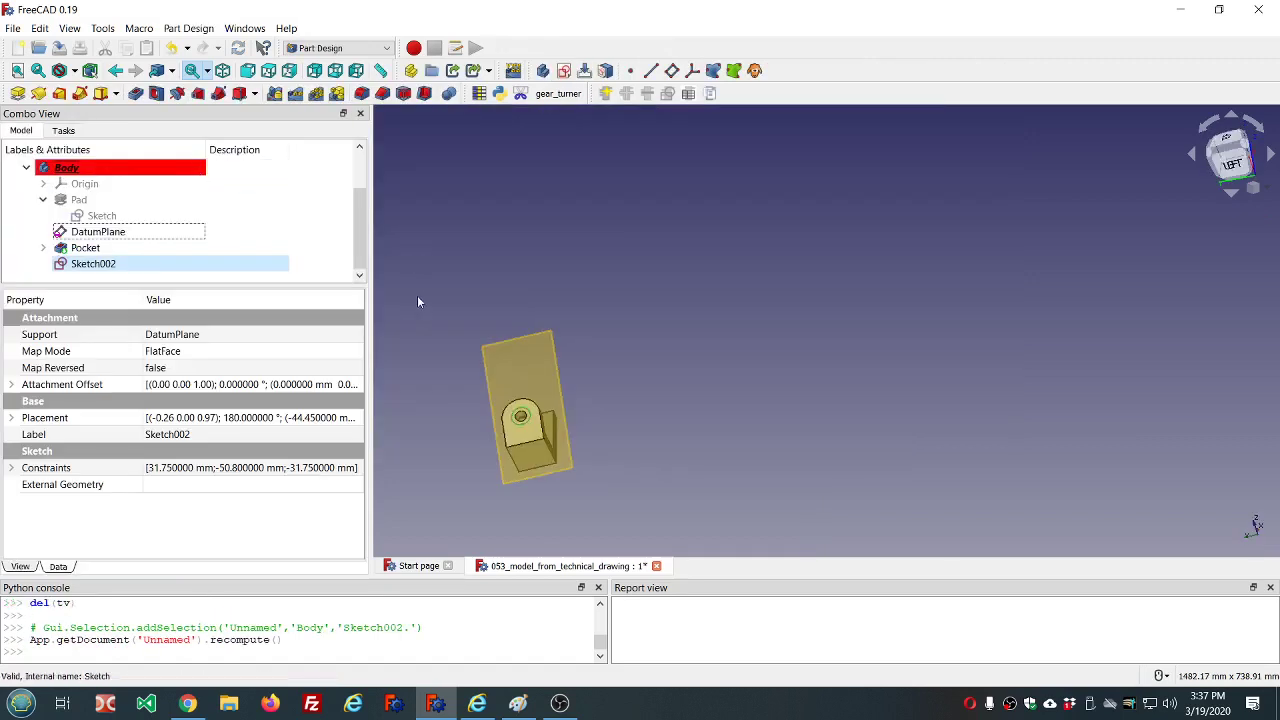
scroll(422, 301, "down", 3)
scroll(455, 352, "up", 5)
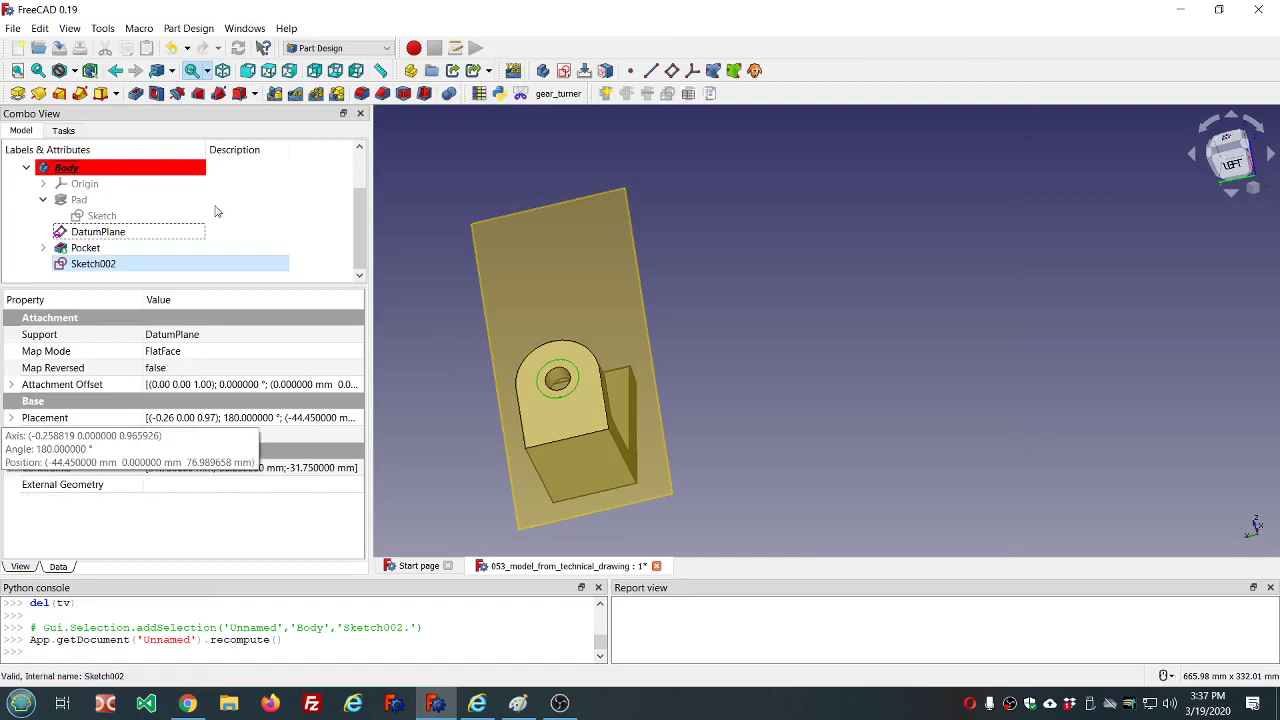
left_click(136, 93)
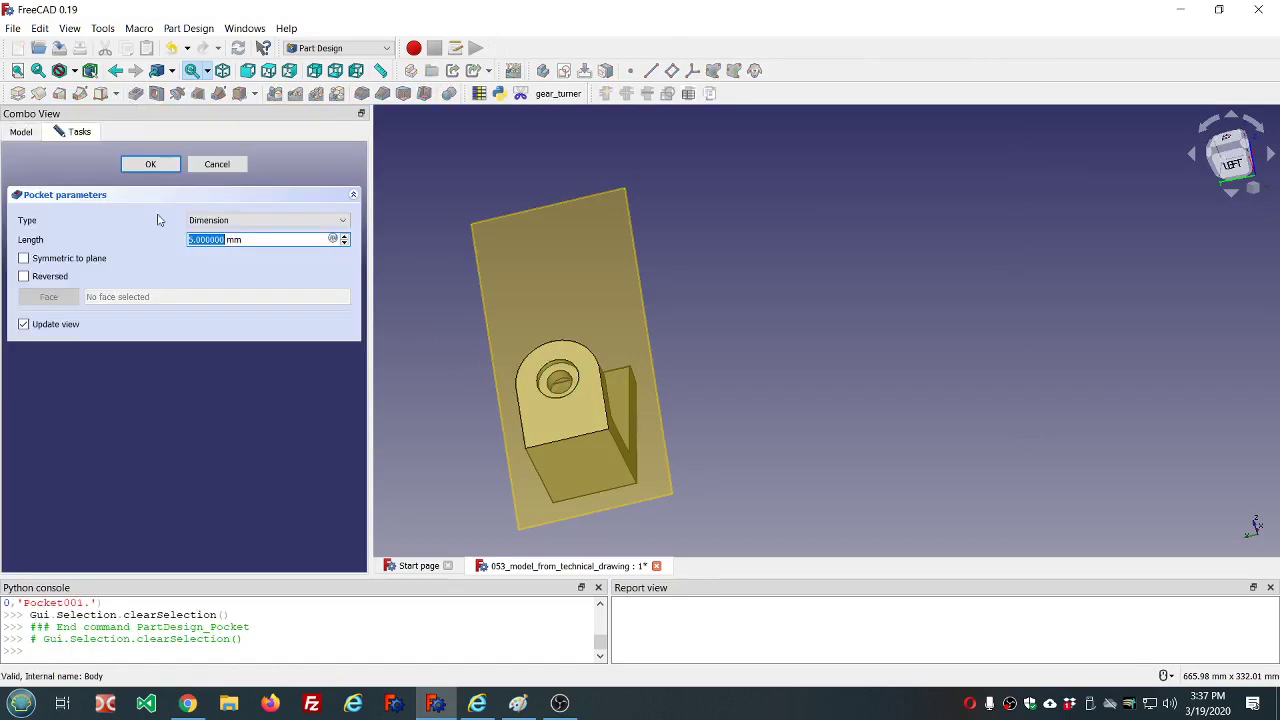
left_click(334, 241)
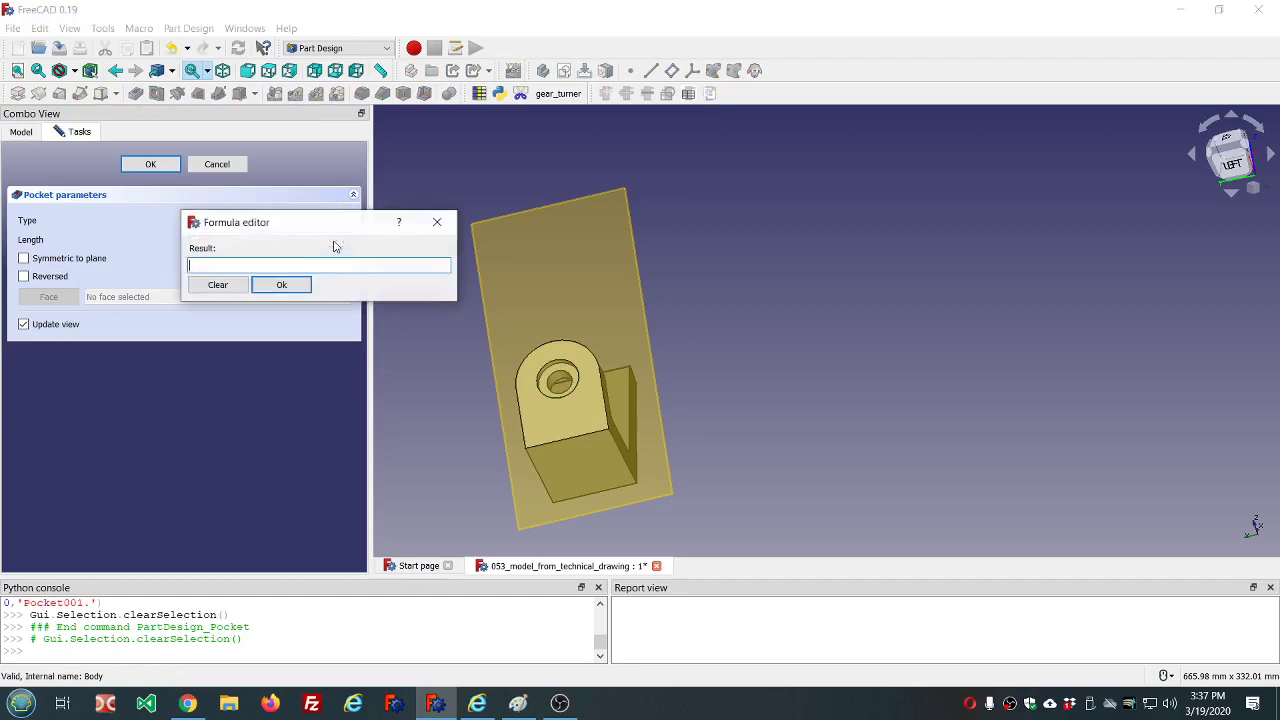
type("dd.dd")
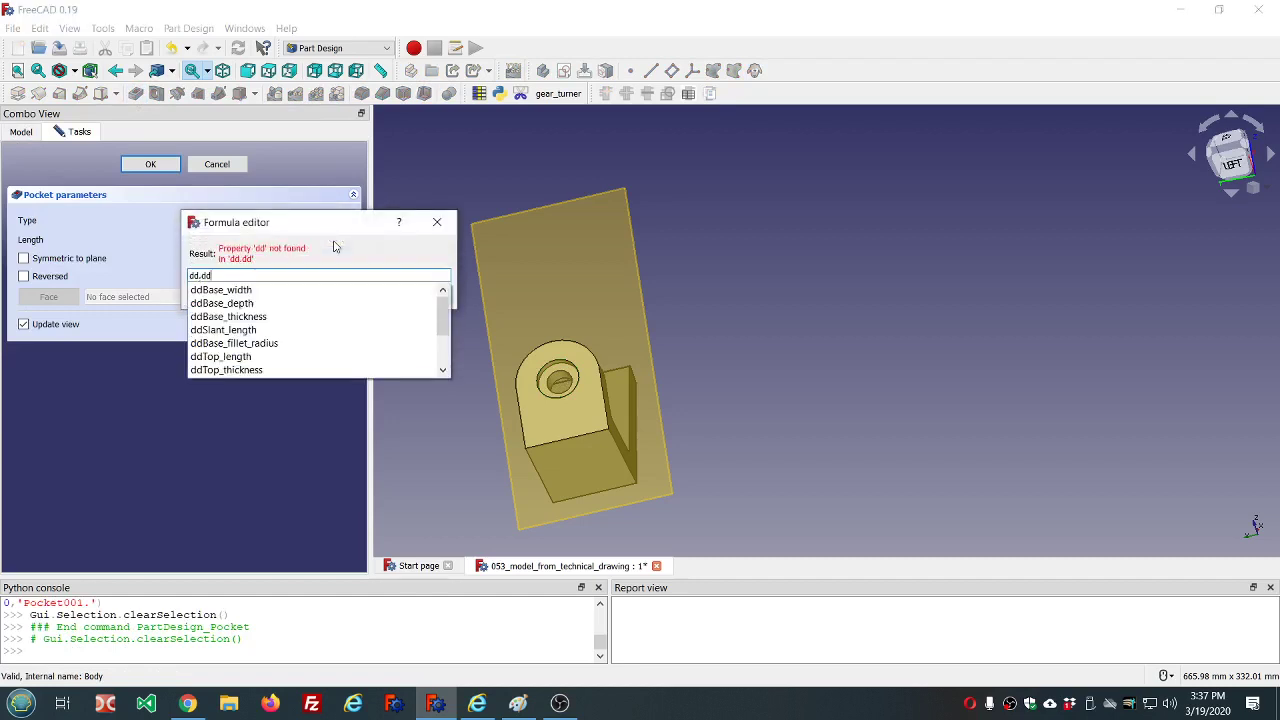
scroll(314, 329, "down", 1)
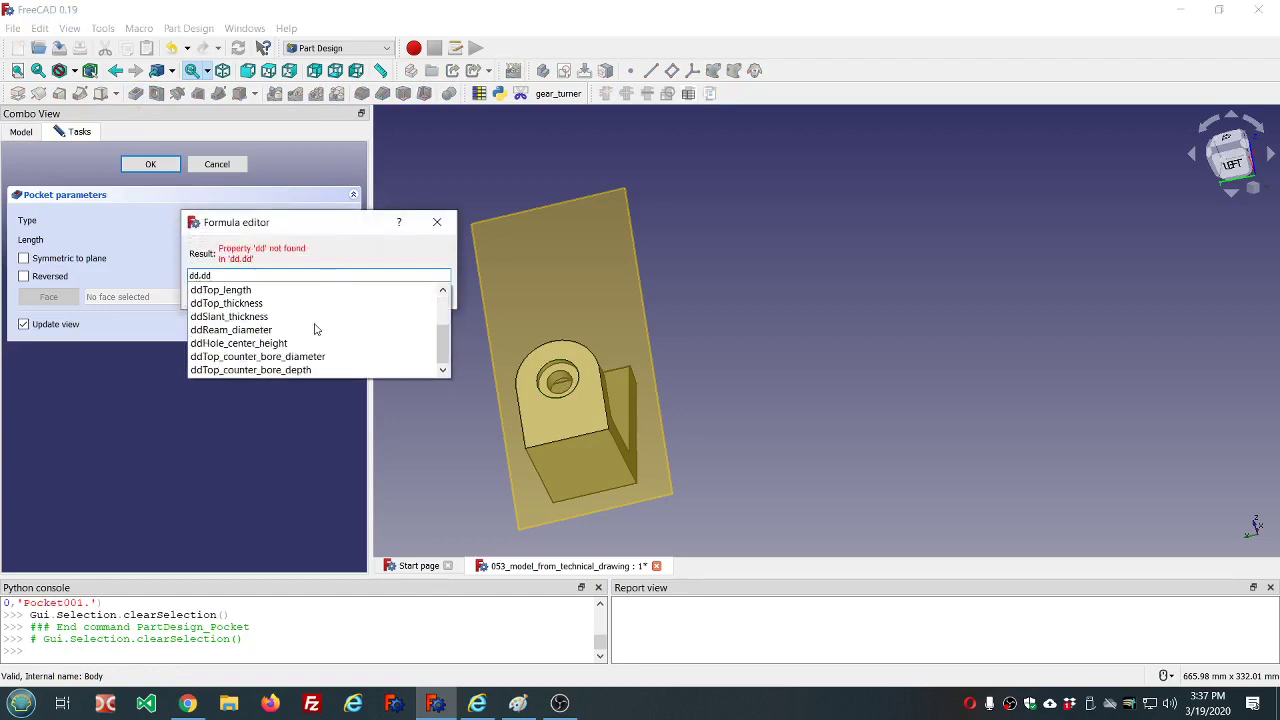
left_click(280, 371)
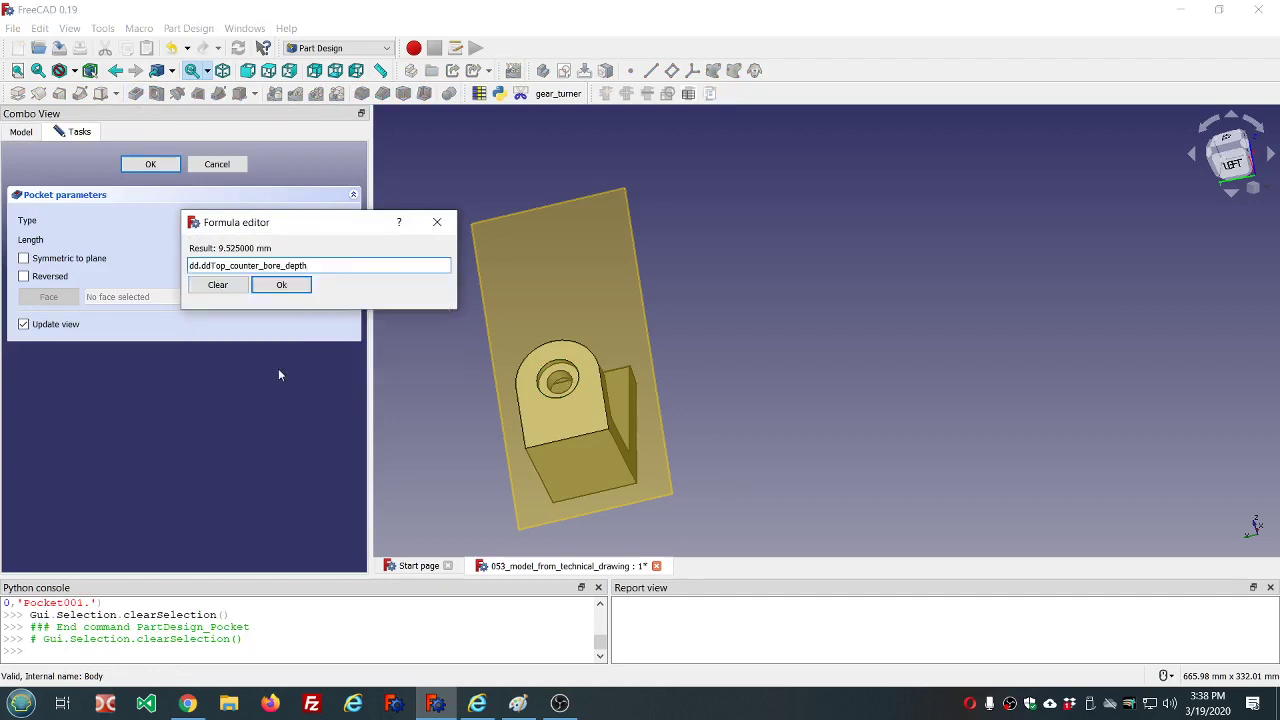
left_click(281, 287)
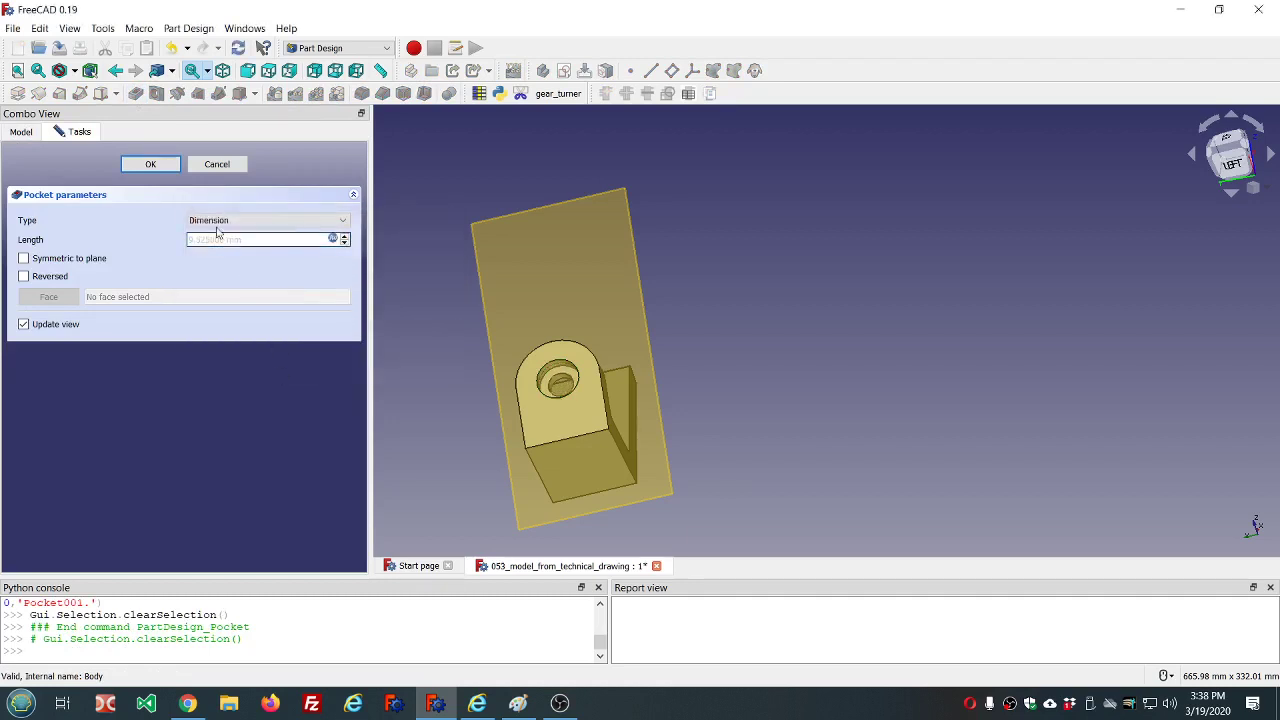
left_click(150, 165)
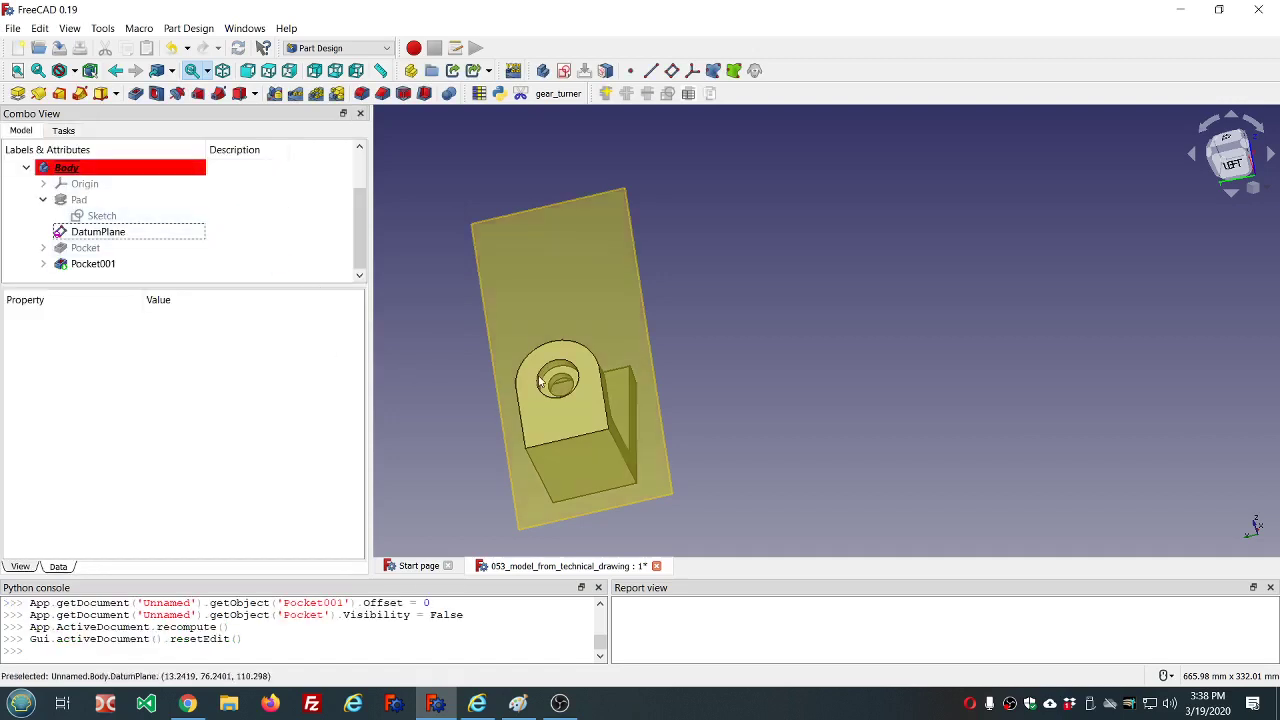
scroll(540, 375, "down", 4)
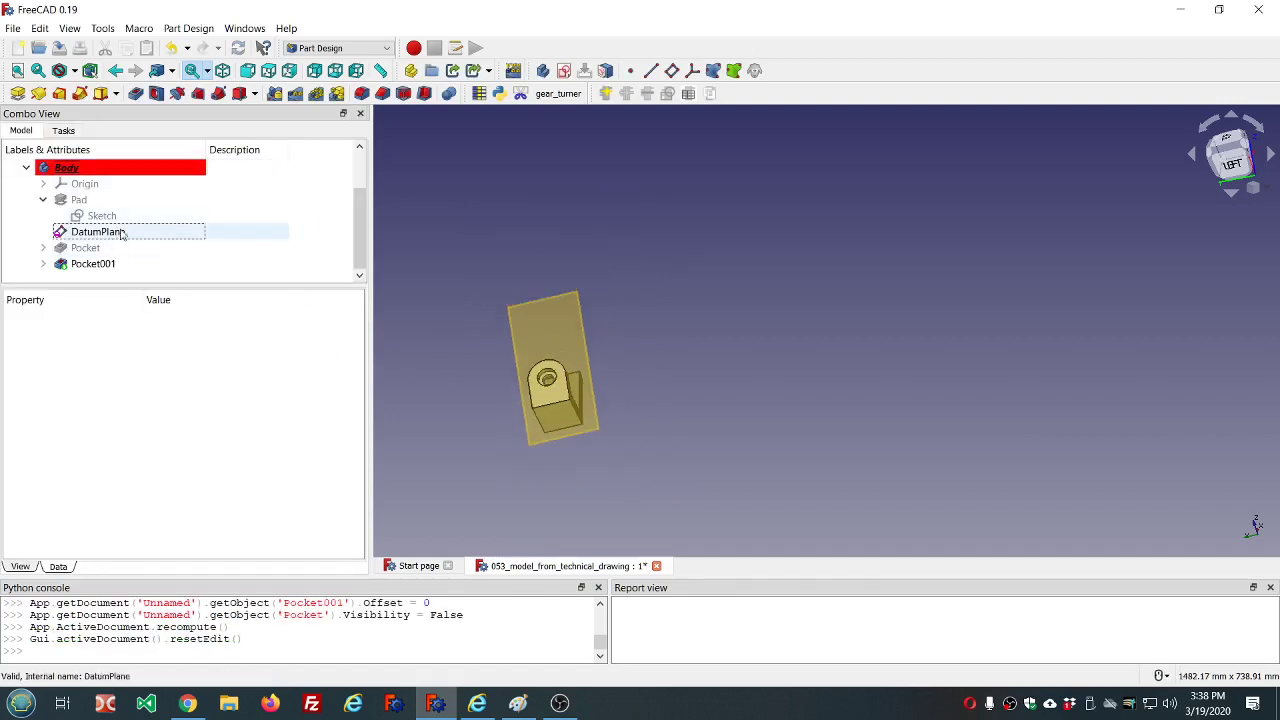
scroll(173, 228, "up", 1)
left_click(170, 198)
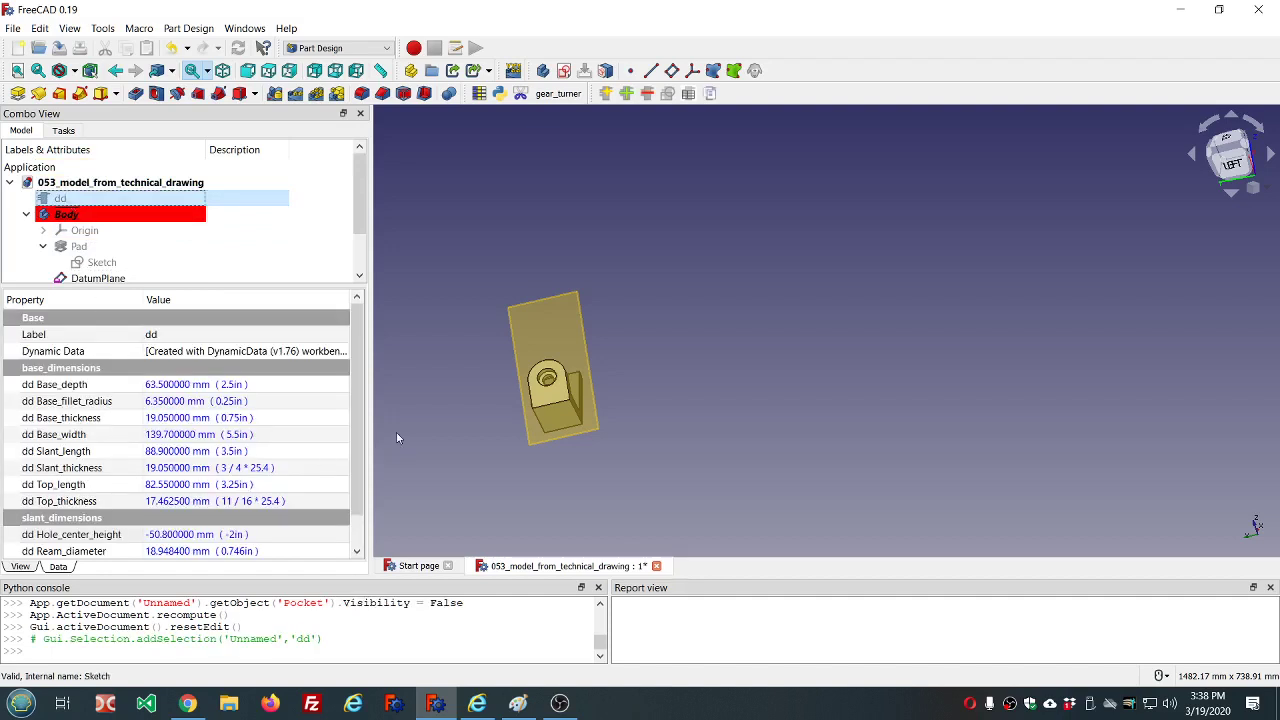
left_click_drag(358, 415, 367, 503)
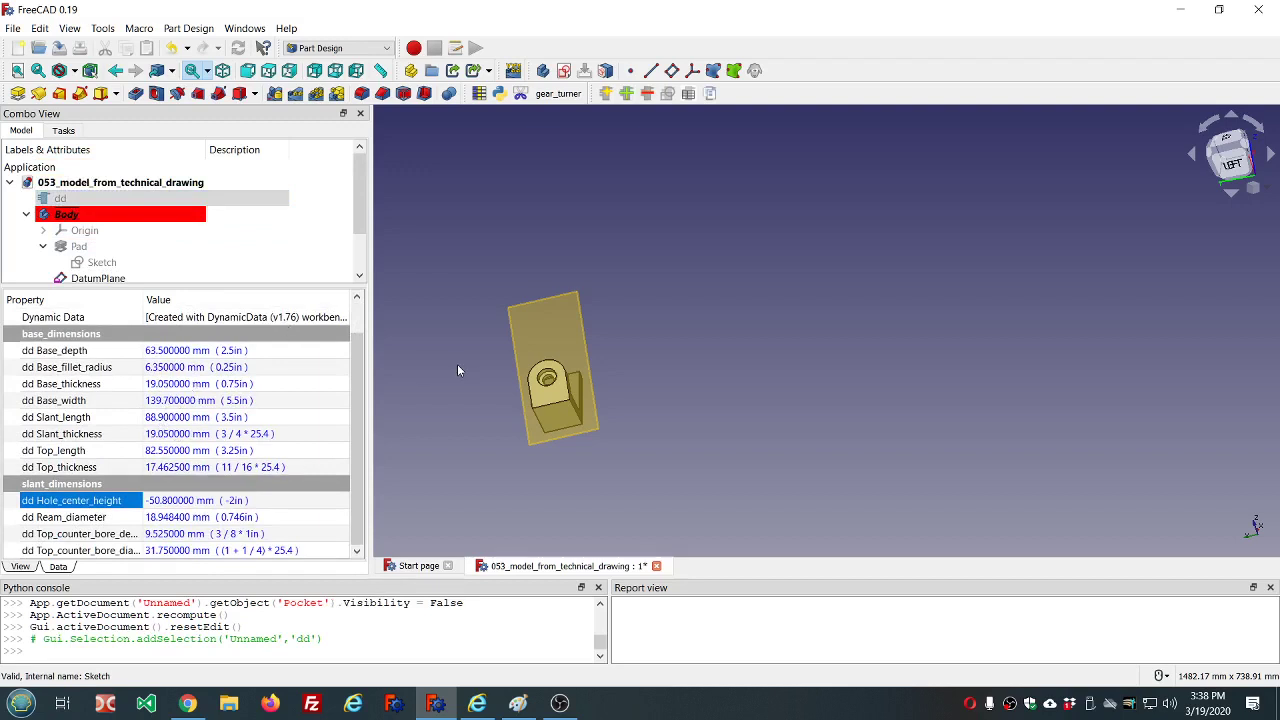
middle_click_drag(598, 396, 556, 410)
scroll(507, 396, "up", 3)
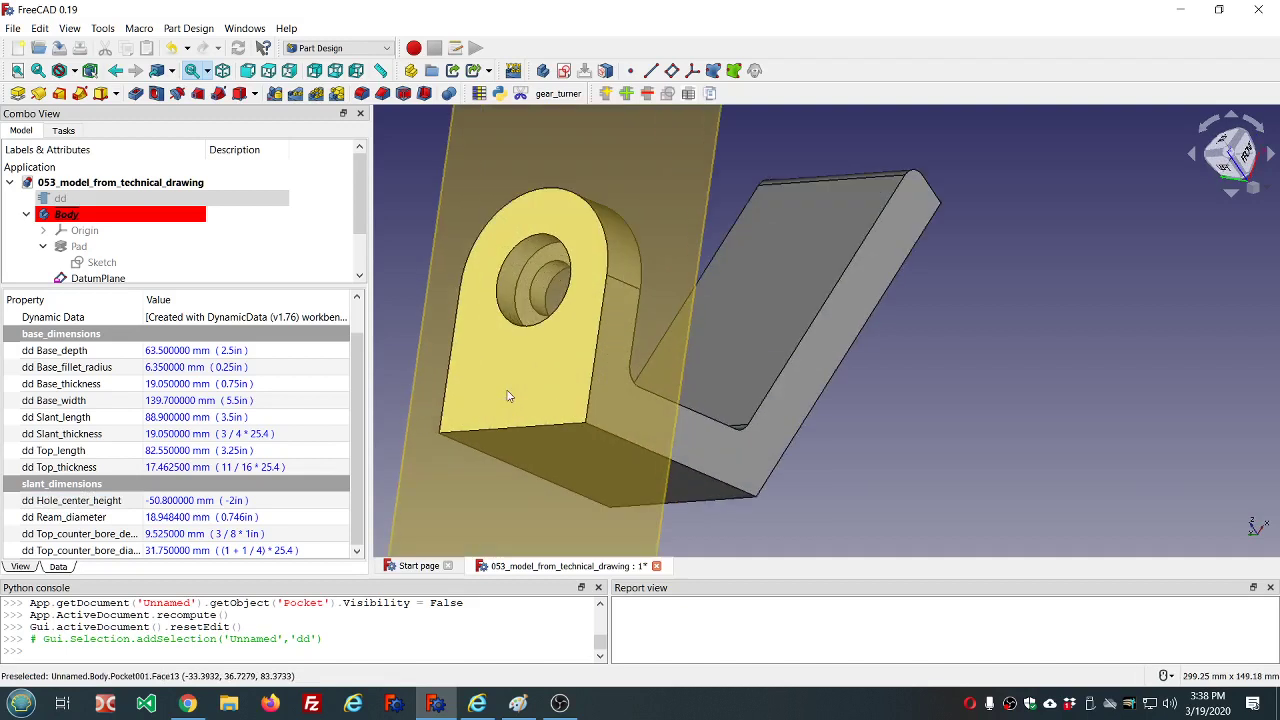
scroll(507, 396, "down", 2)
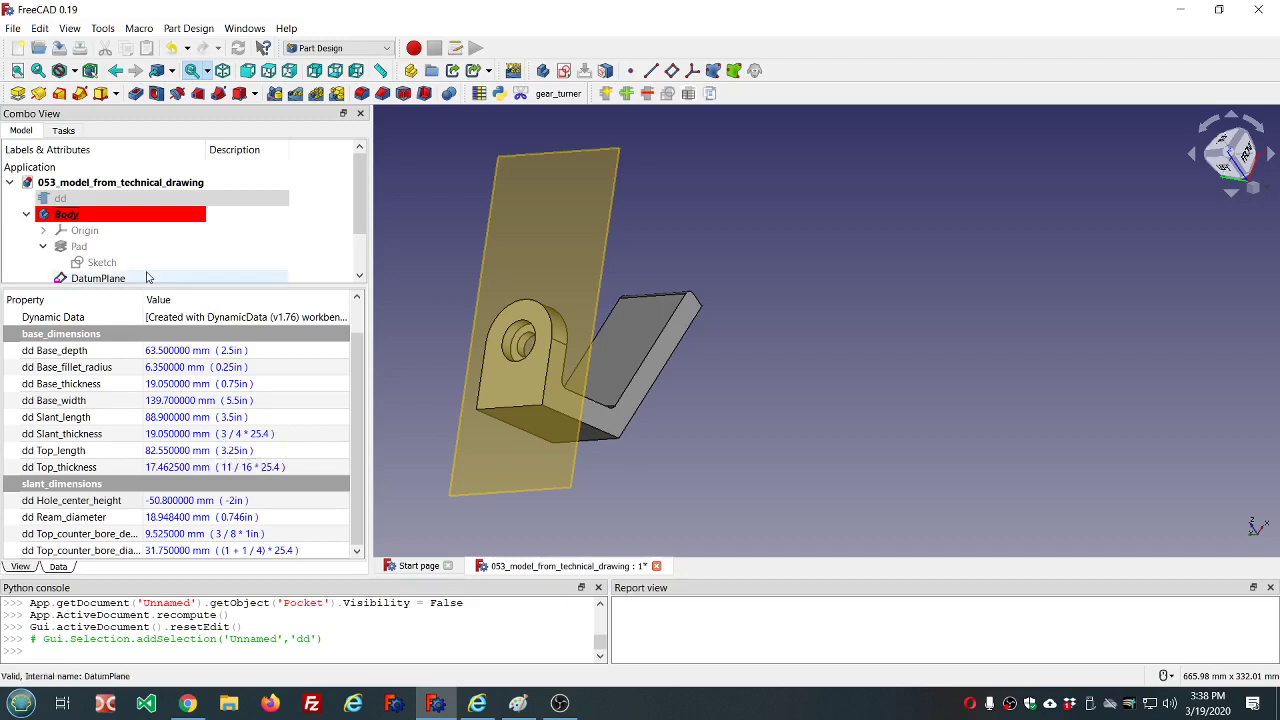
scroll(90, 255, "down", 1)
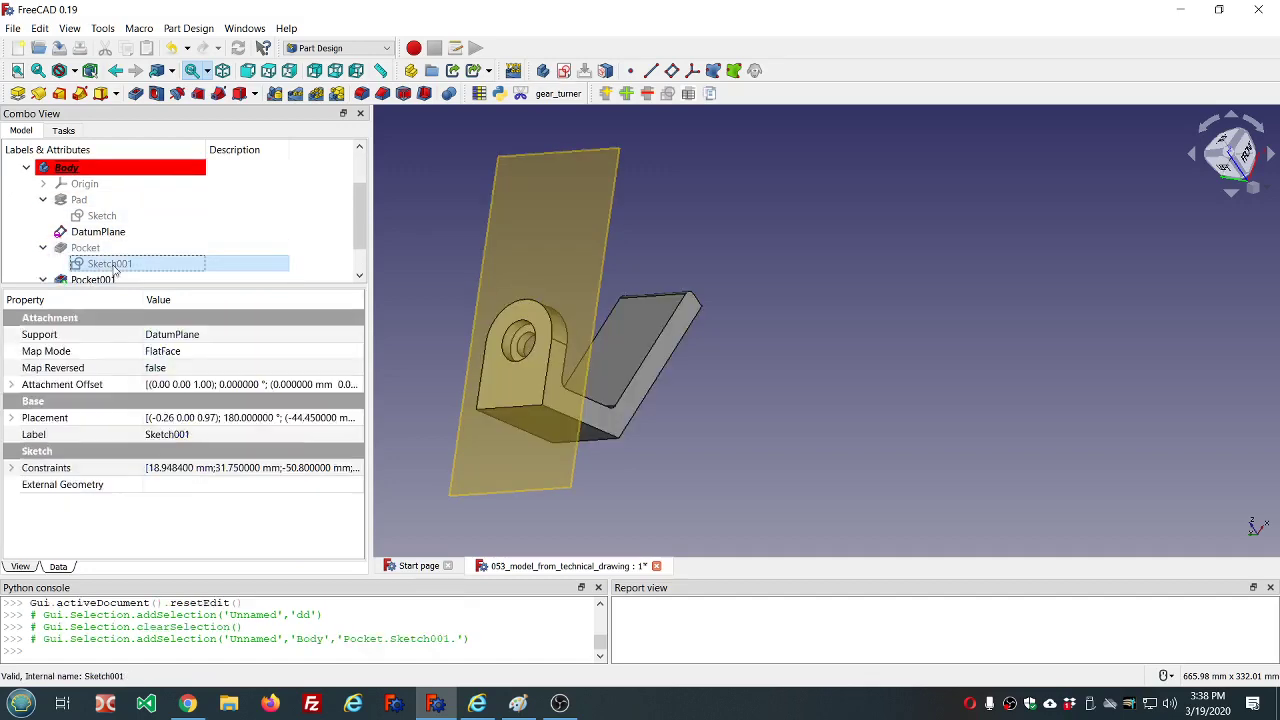
Step: Replace Sketch001's 20 mm dimension with the formula dd.ddBase_depth (63.5 mm)
double_click(110, 264)
scroll(676, 270, "down", 5)
scroll(700, 335, "up", 8)
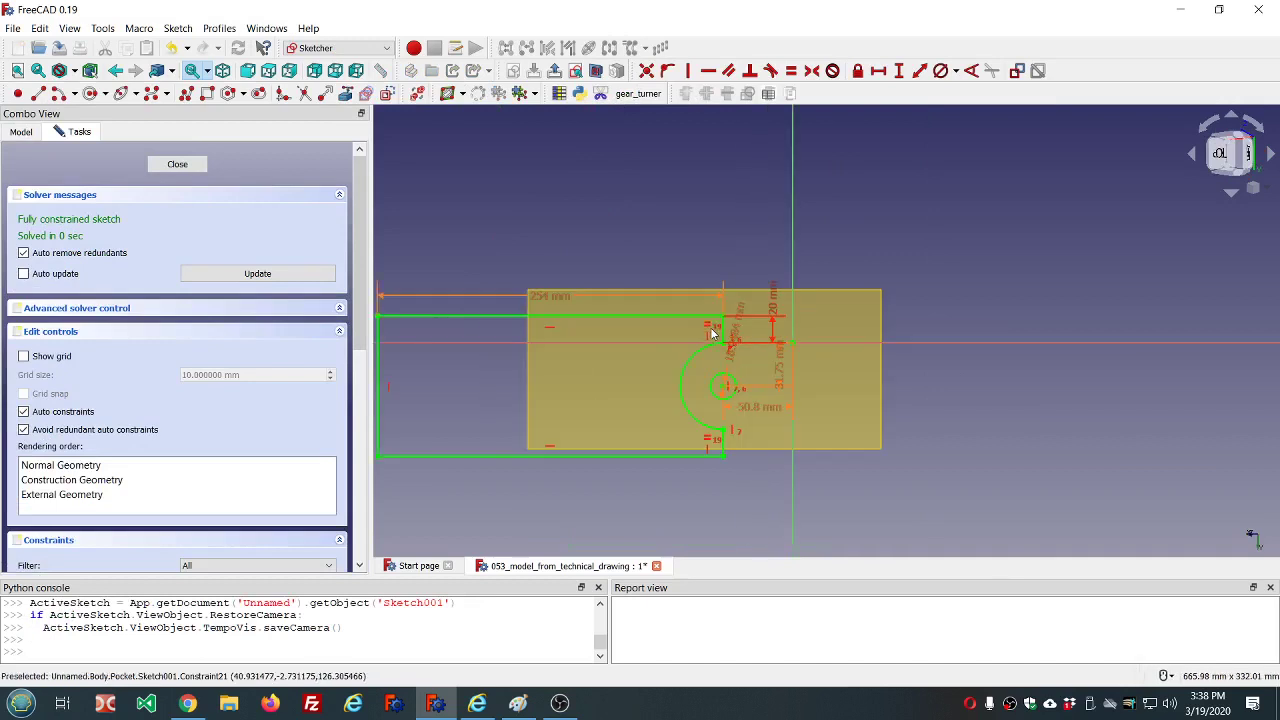
scroll(794, 357, "down", 3)
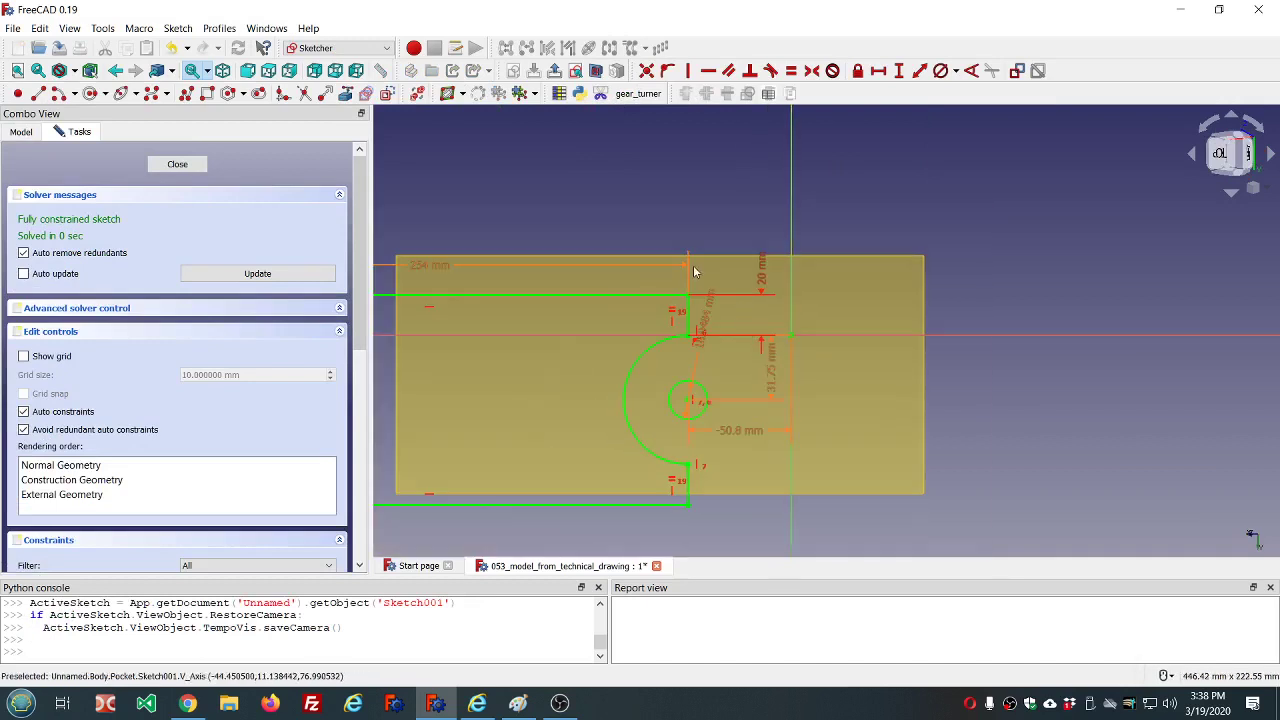
scroll(682, 243, "up", 2)
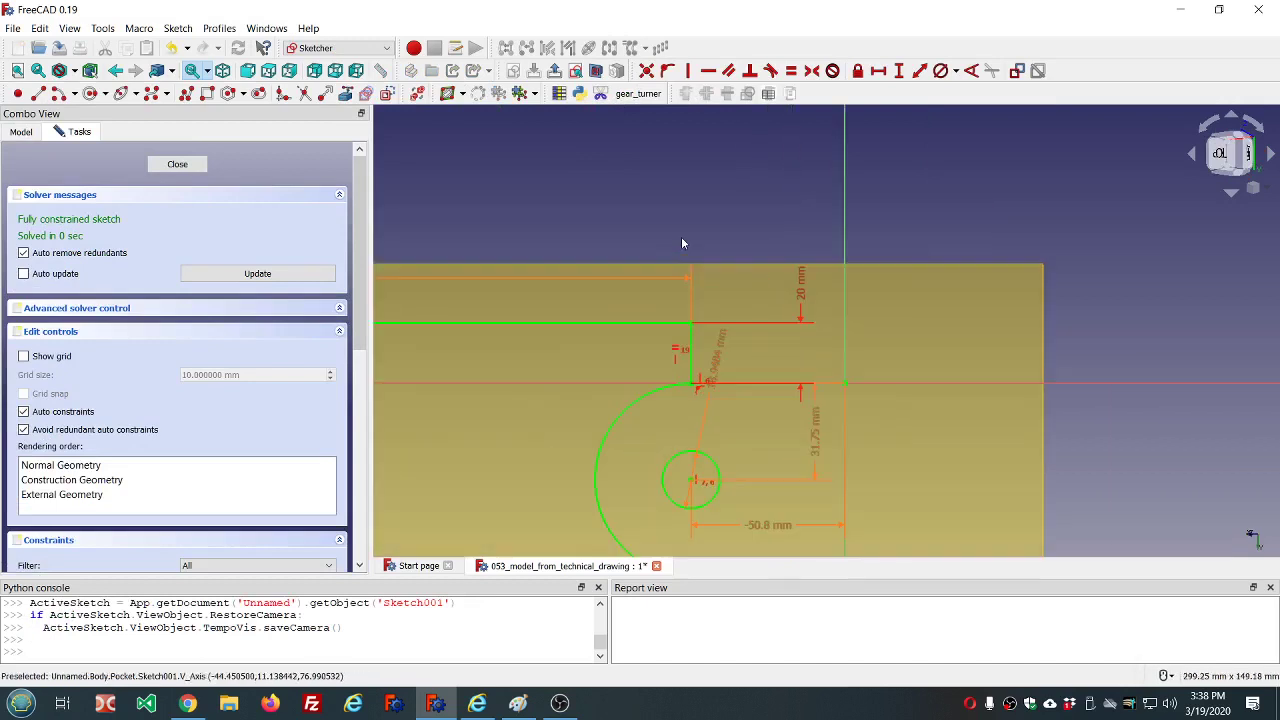
double_click(800, 301)
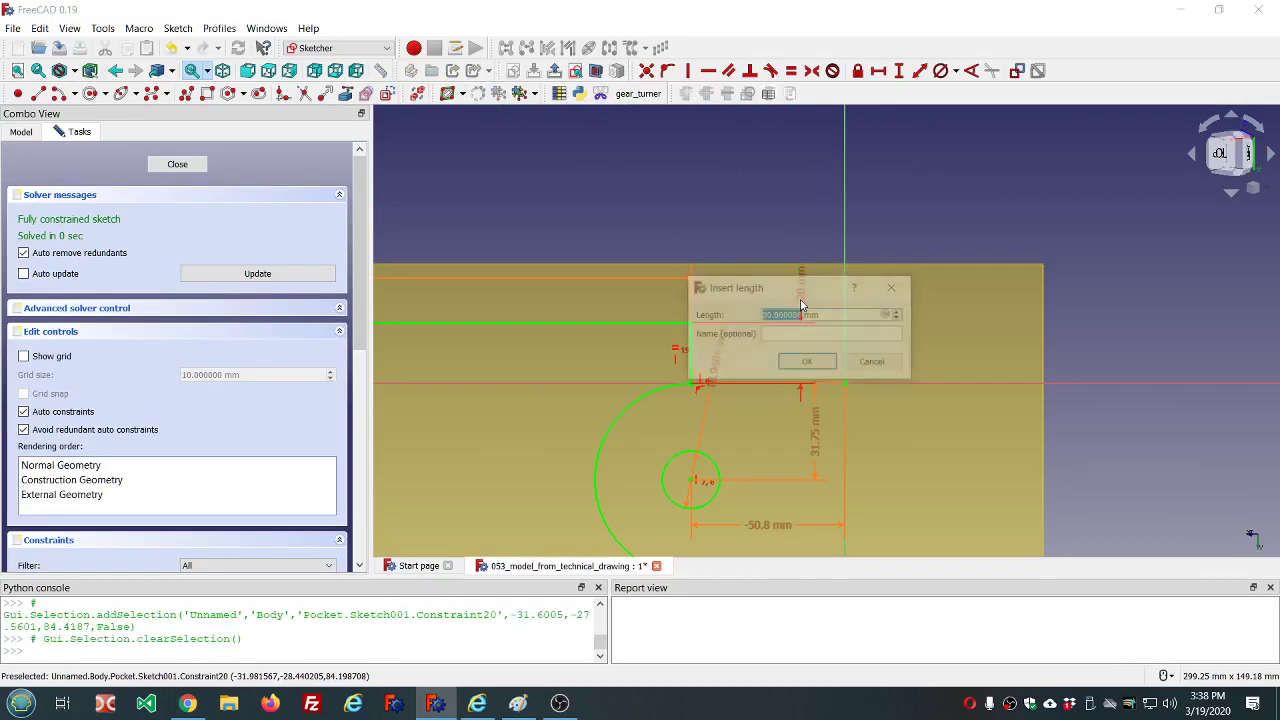
left_click(889, 316)
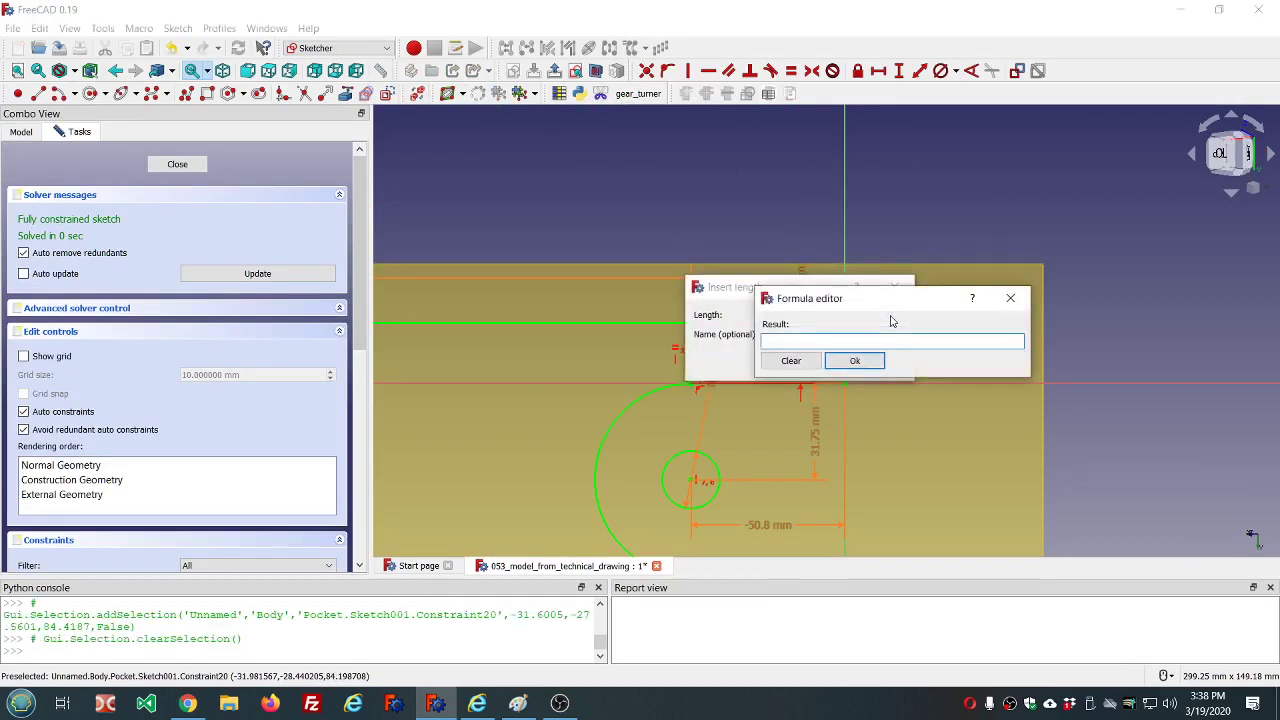
type("dd.dd")
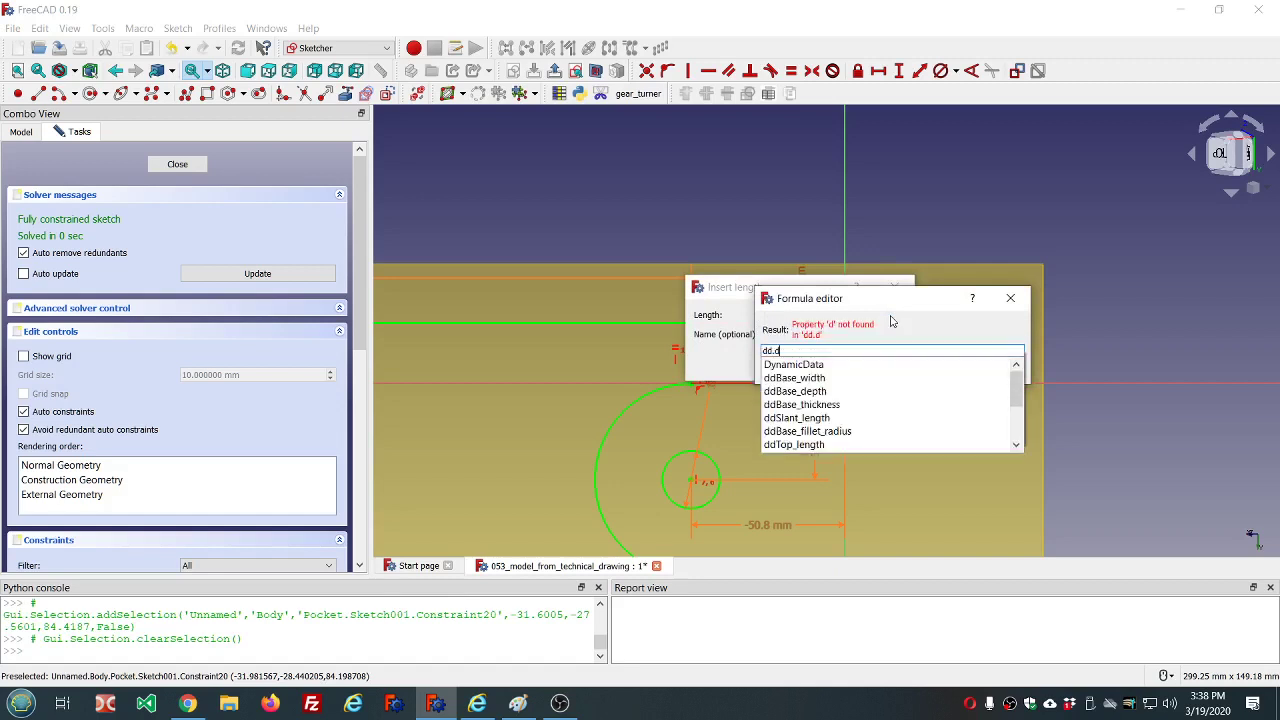
left_click(825, 378)
left_click(857, 361)
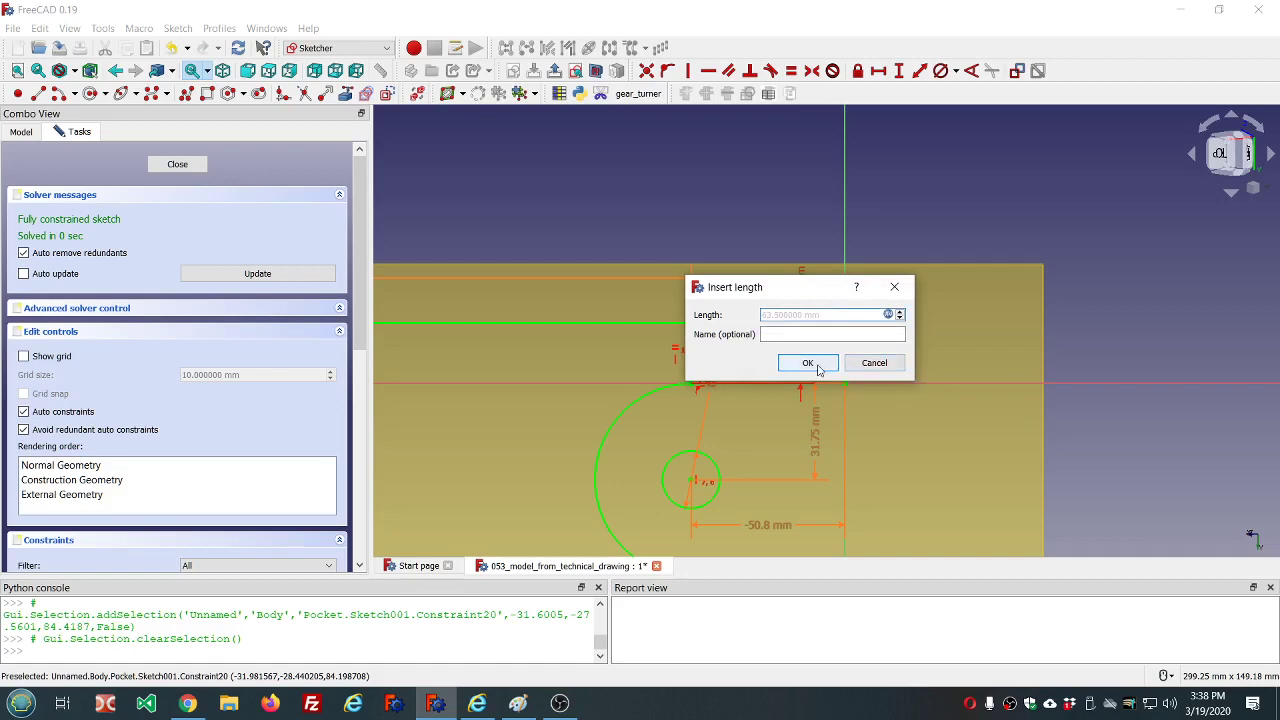
left_click(818, 365)
scroll(815, 380, "down", 5)
scroll(795, 402, "up", 4)
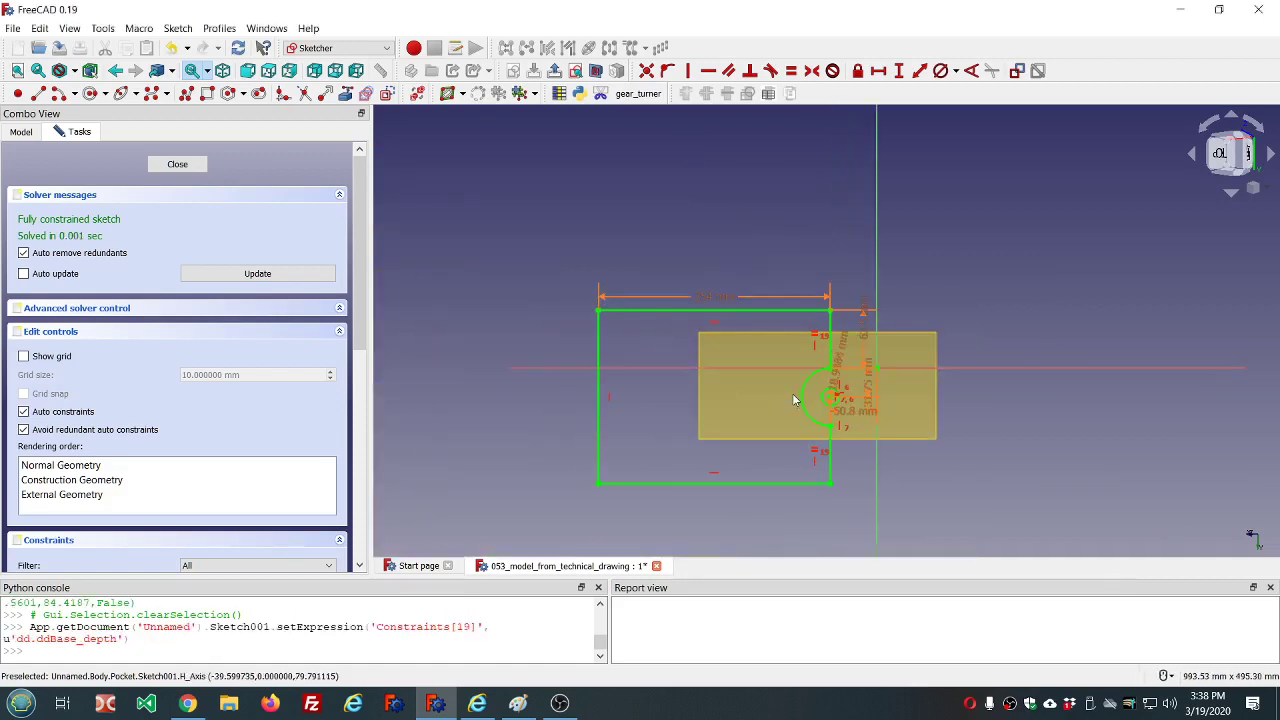
Step: Close the sketch, orbit to a near-front view, and bring up the Paint reference drawing
left_click(177, 164)
scroll(552, 222, "down", 3)
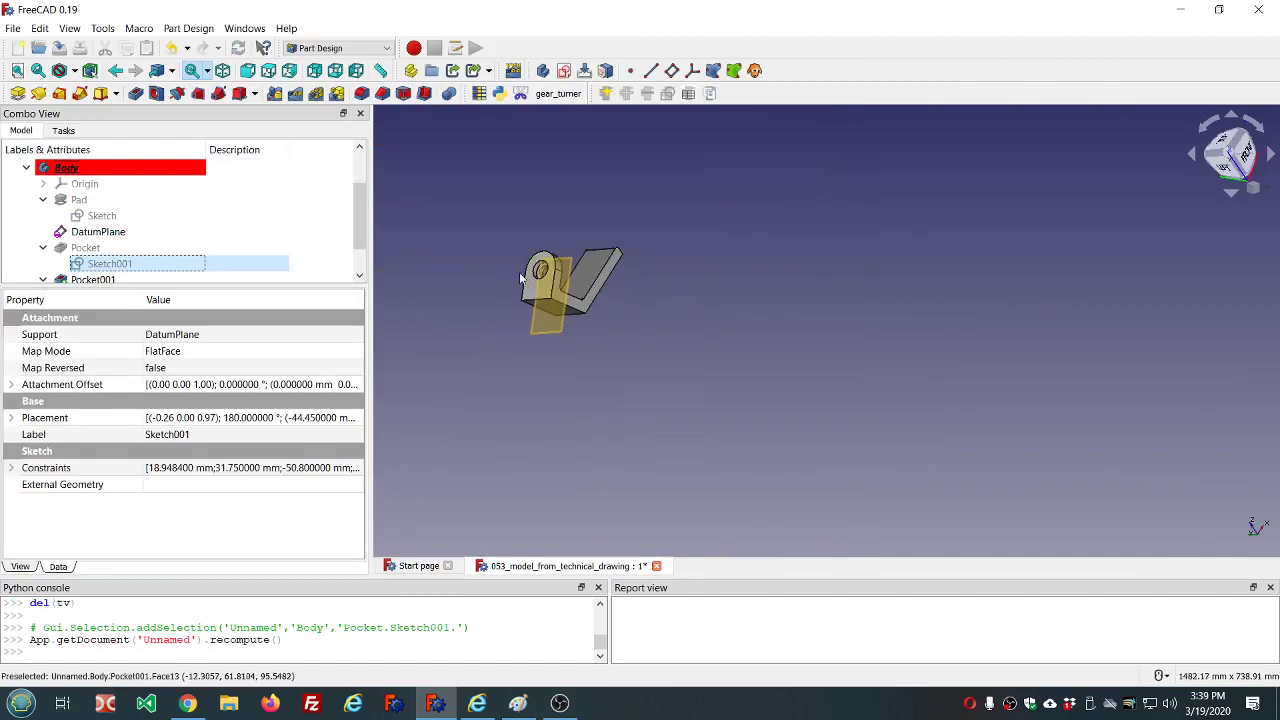
middle_click_drag(519, 272, 538, 305)
scroll(543, 313, "up", 5)
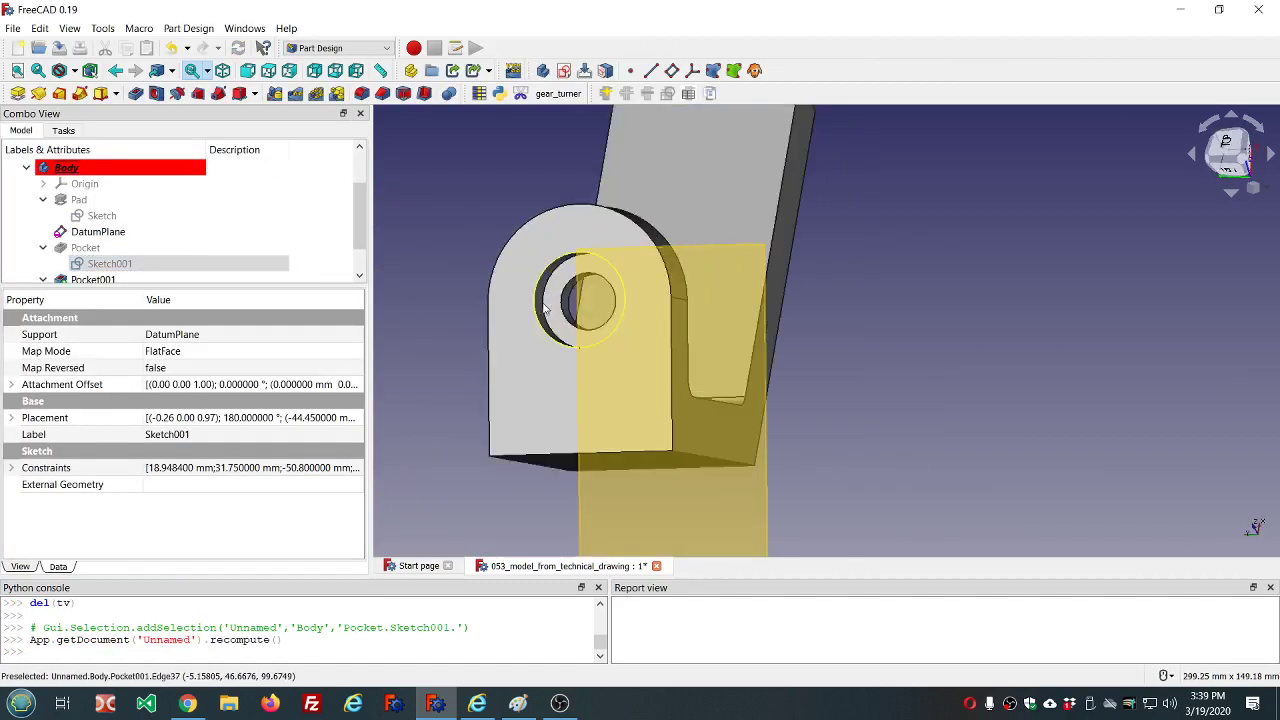
left_click(519, 706)
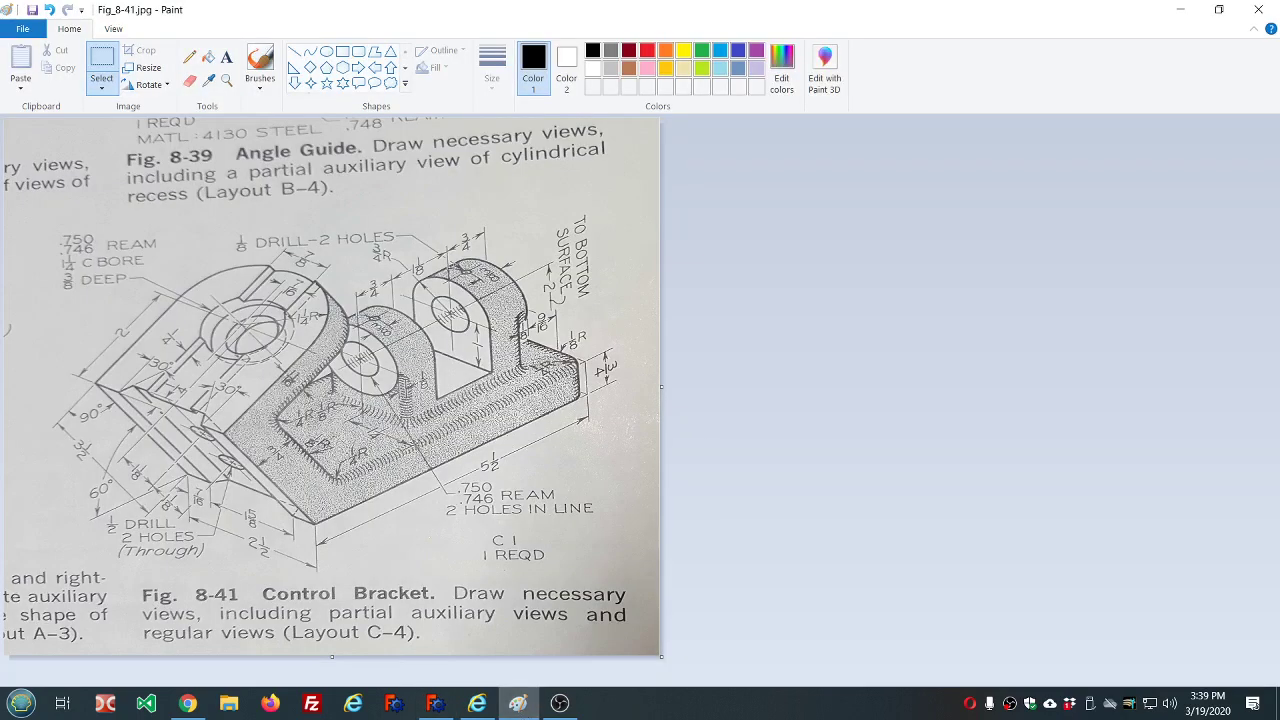
Step: Check the Fig. 8-41 Control Bracket drawing in Paint, then return to FreeCAD
key("alt+Tab")
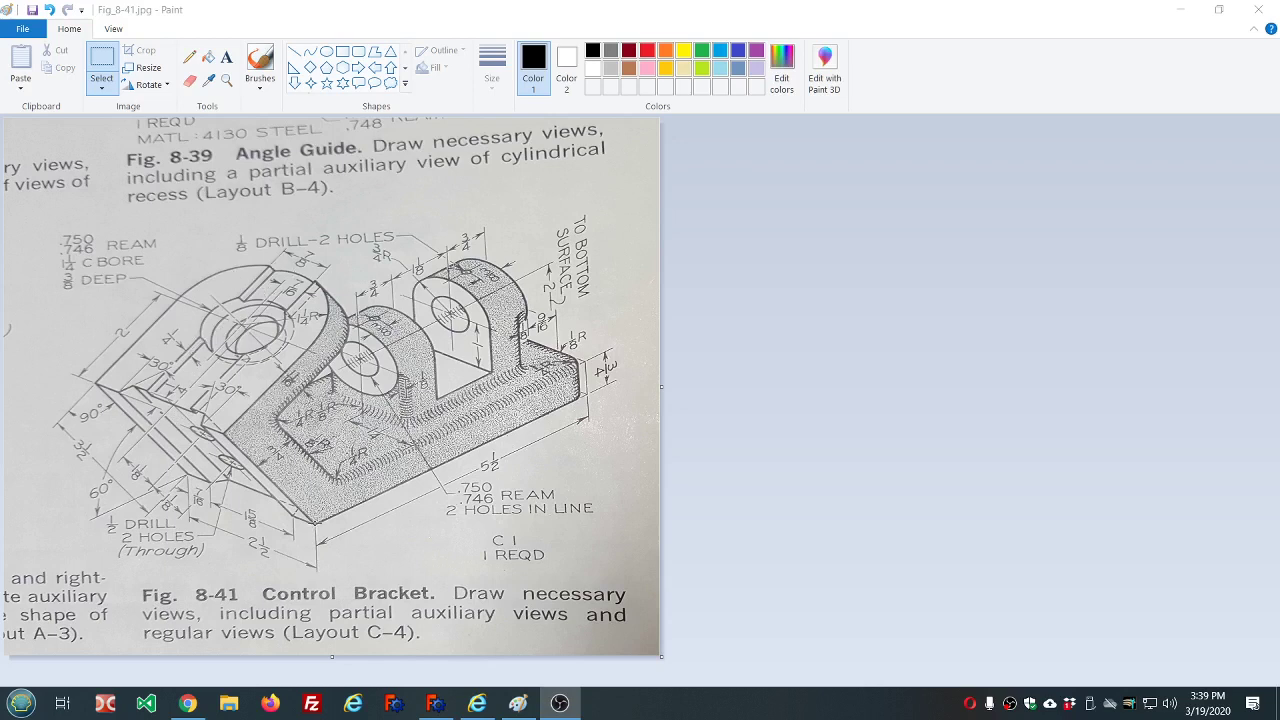
left_click(435, 703)
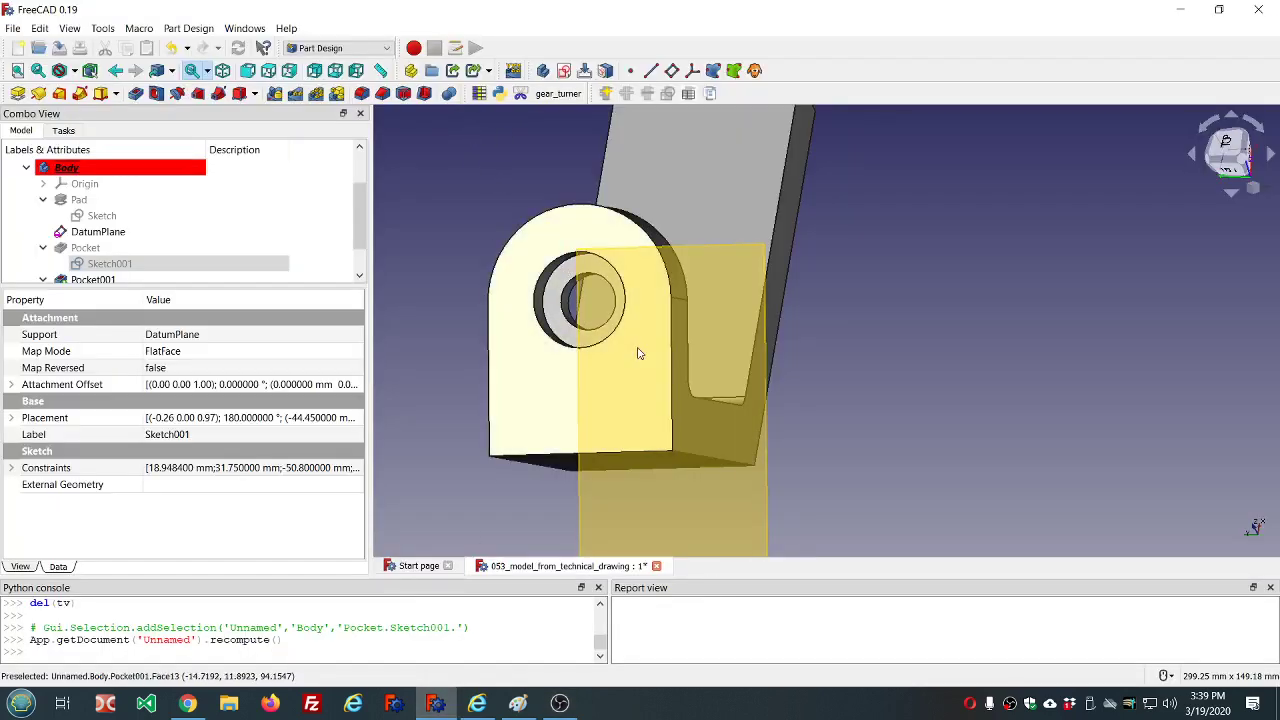
Step: Attach a new empty Sketch003 to the DatumPlane, close it, and select the dd object
left_click(634, 510)
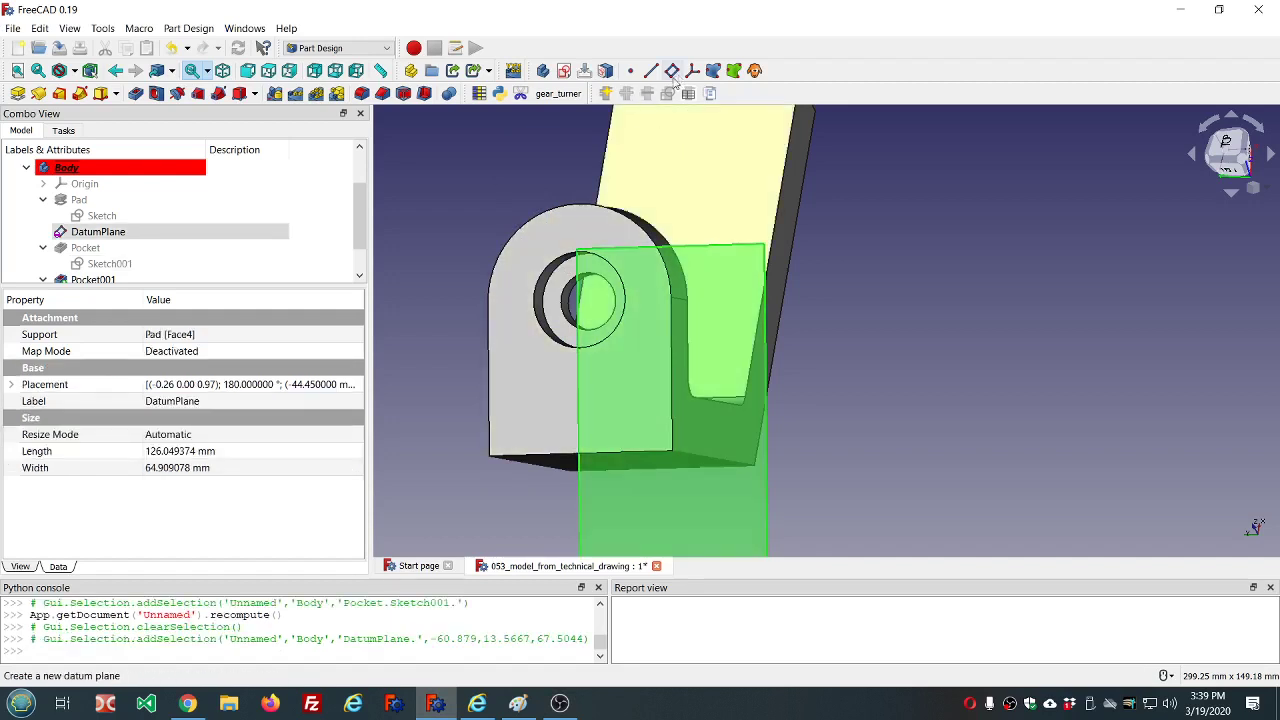
left_click(564, 72)
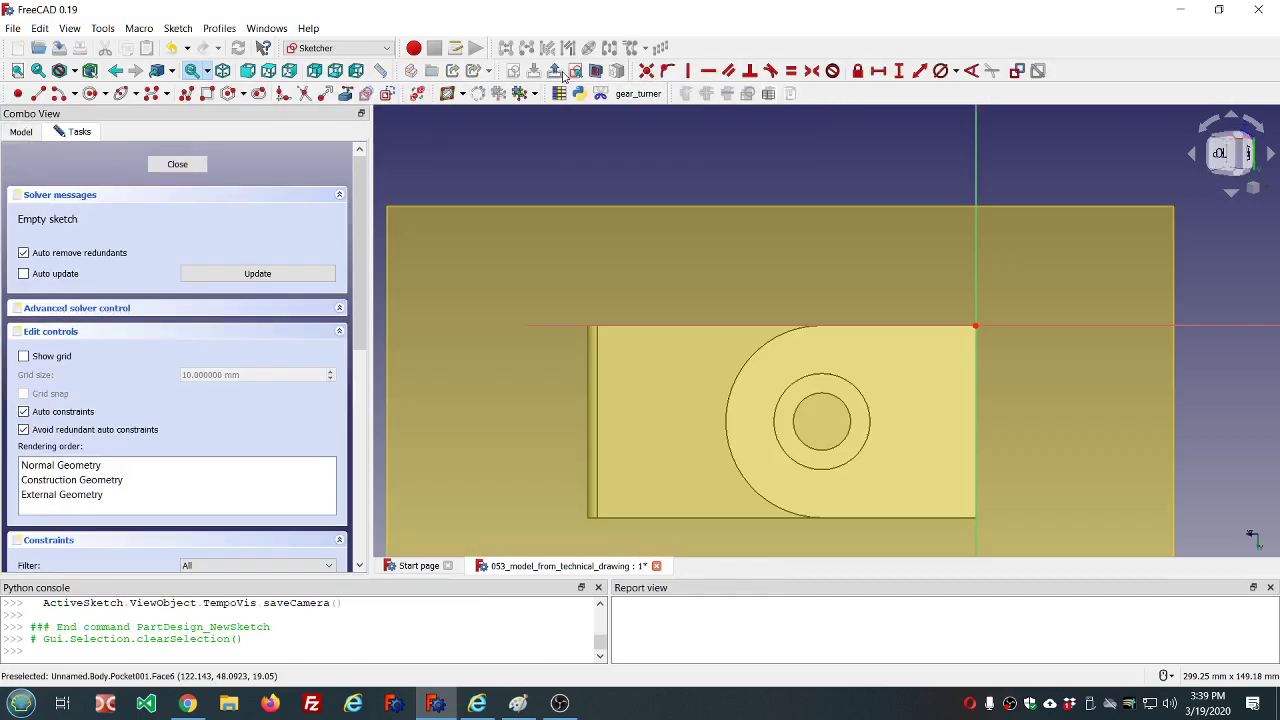
left_click(190, 166)
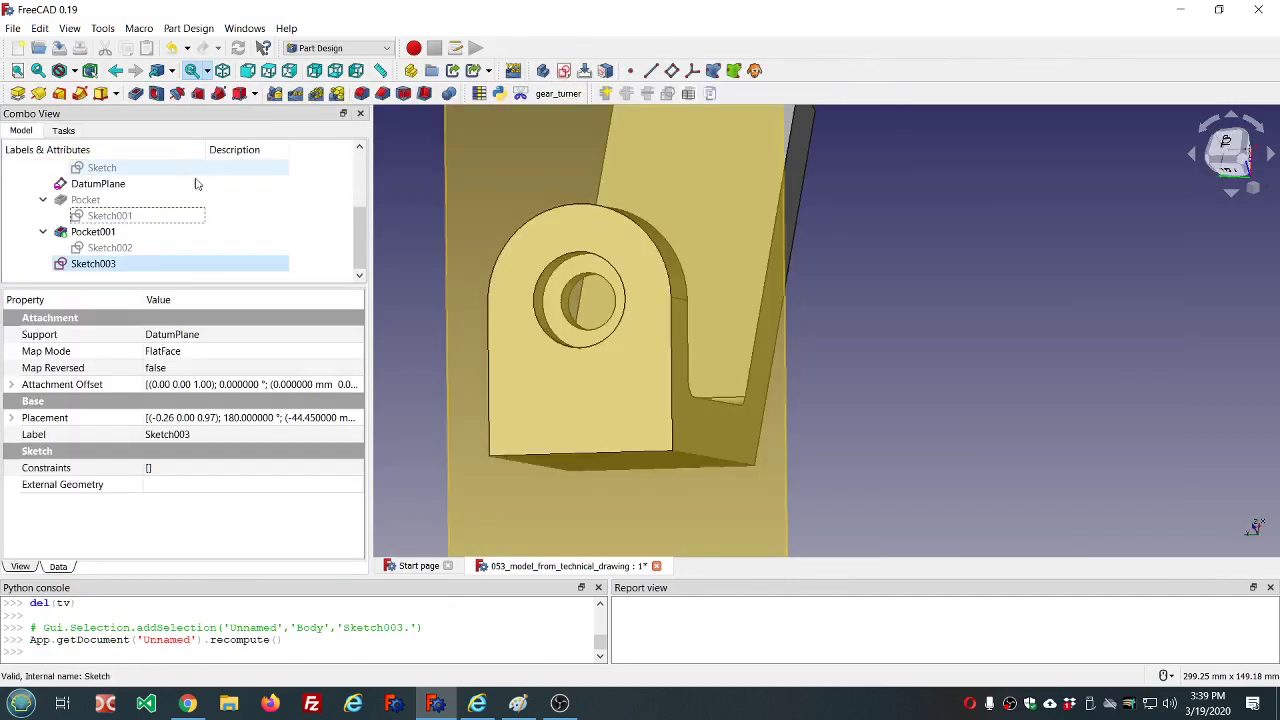
left_click(605, 93)
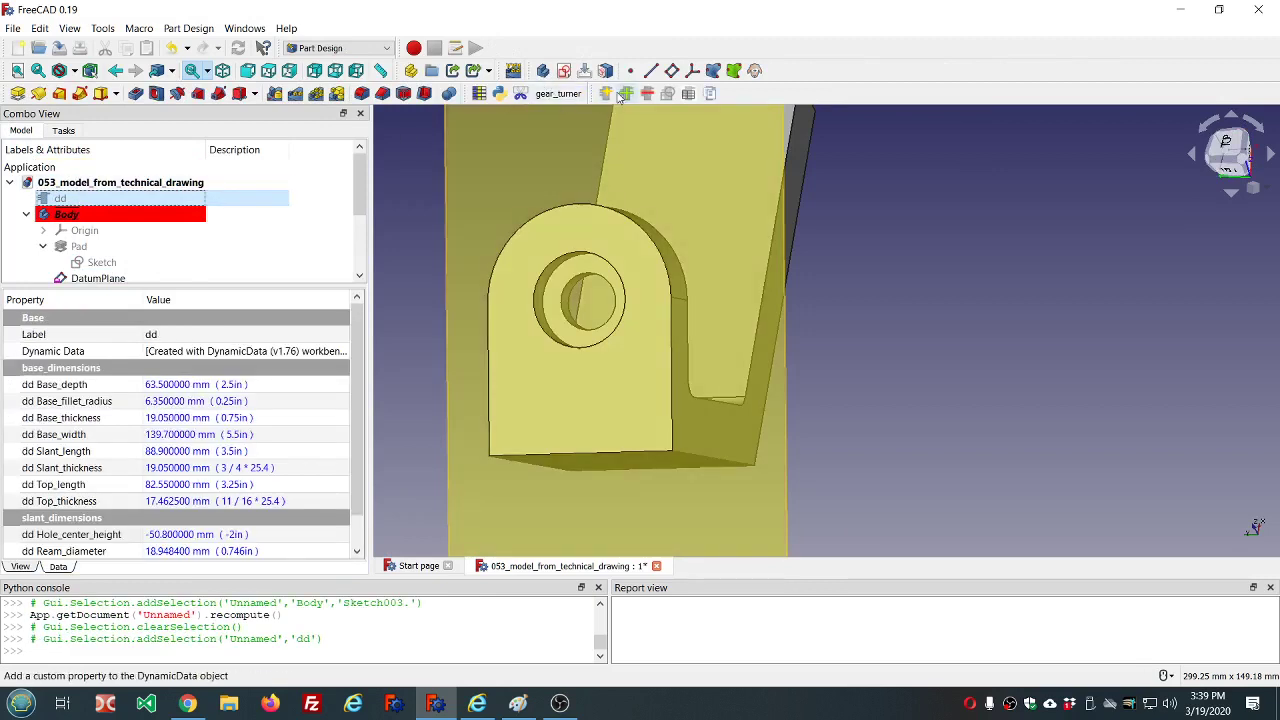
Step: Add a Top_slot_width length property to dd, set to (7/8)*25.4 = 22.225 mm
left_click(624, 93)
left_click(607, 381)
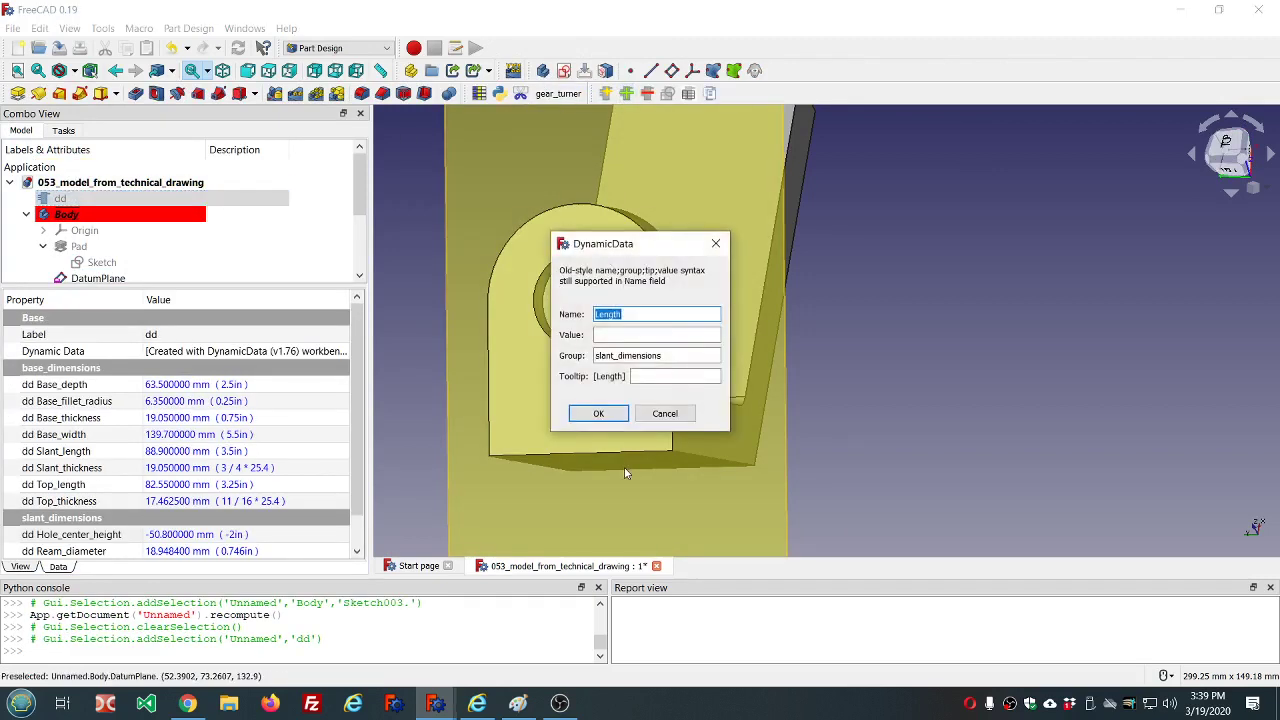
type("top_slot_width")
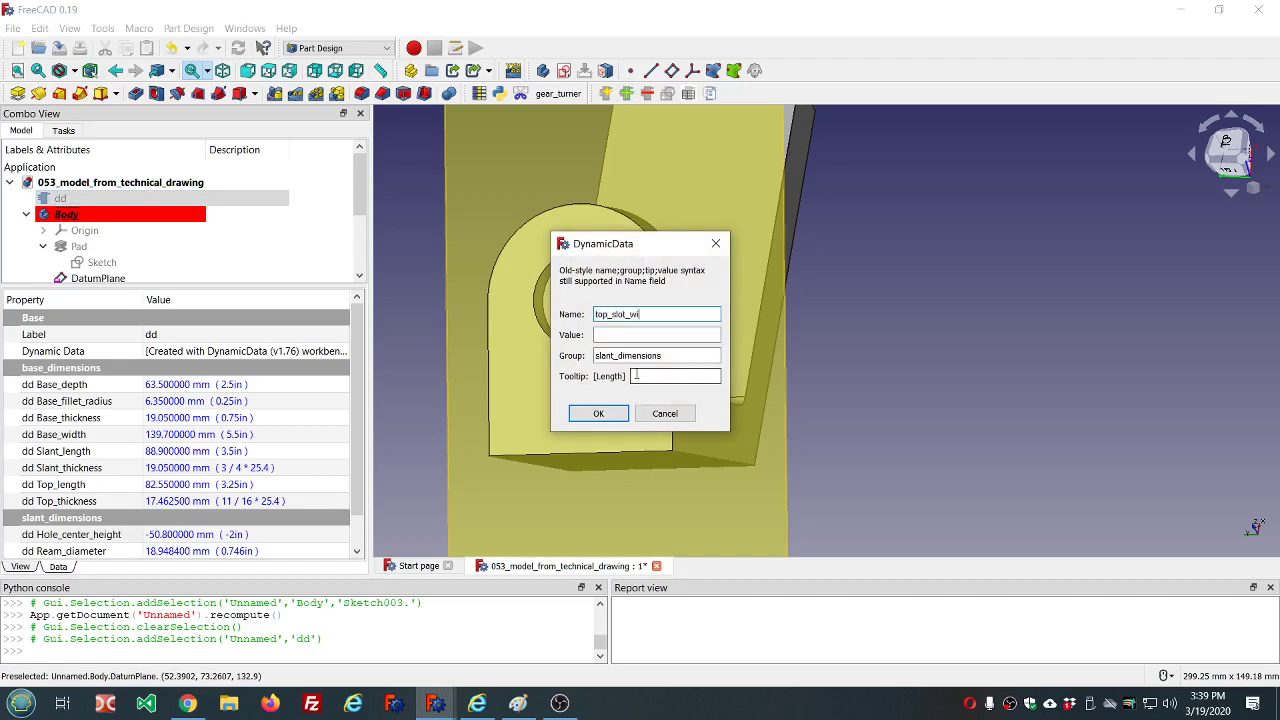
left_click(596, 413)
scroll(228, 352, "down", 1)
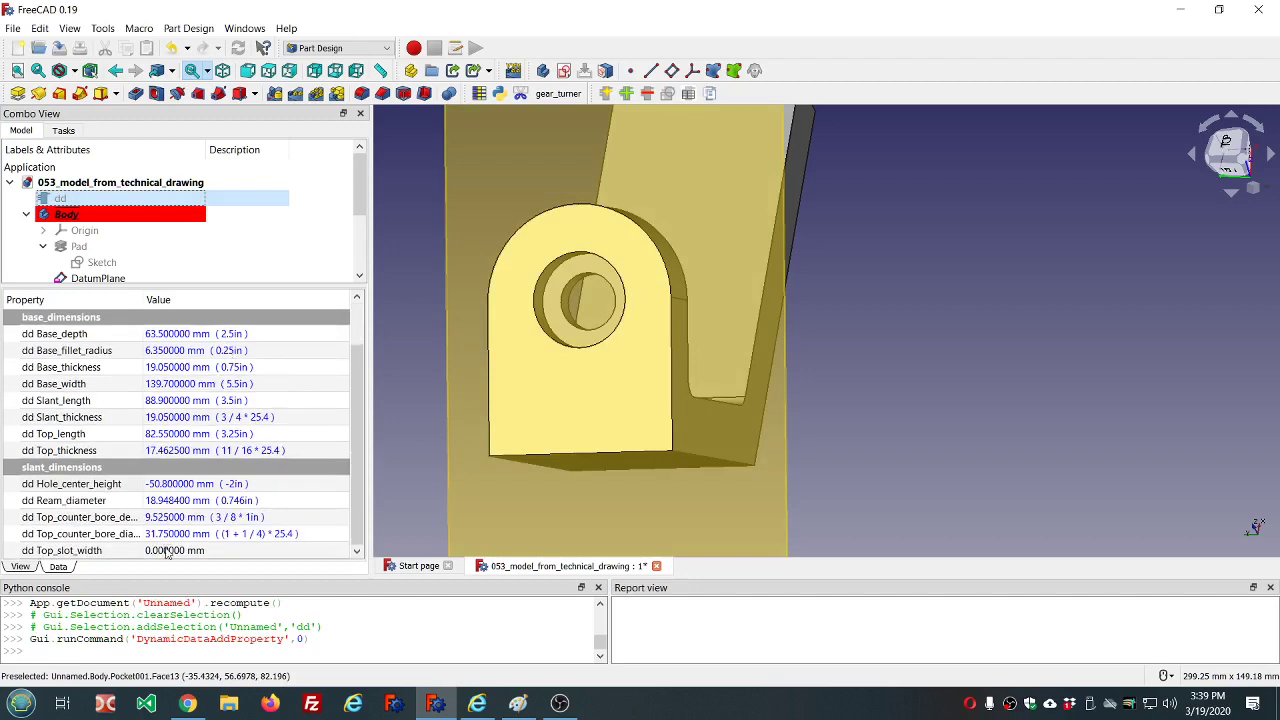
left_click(168, 551)
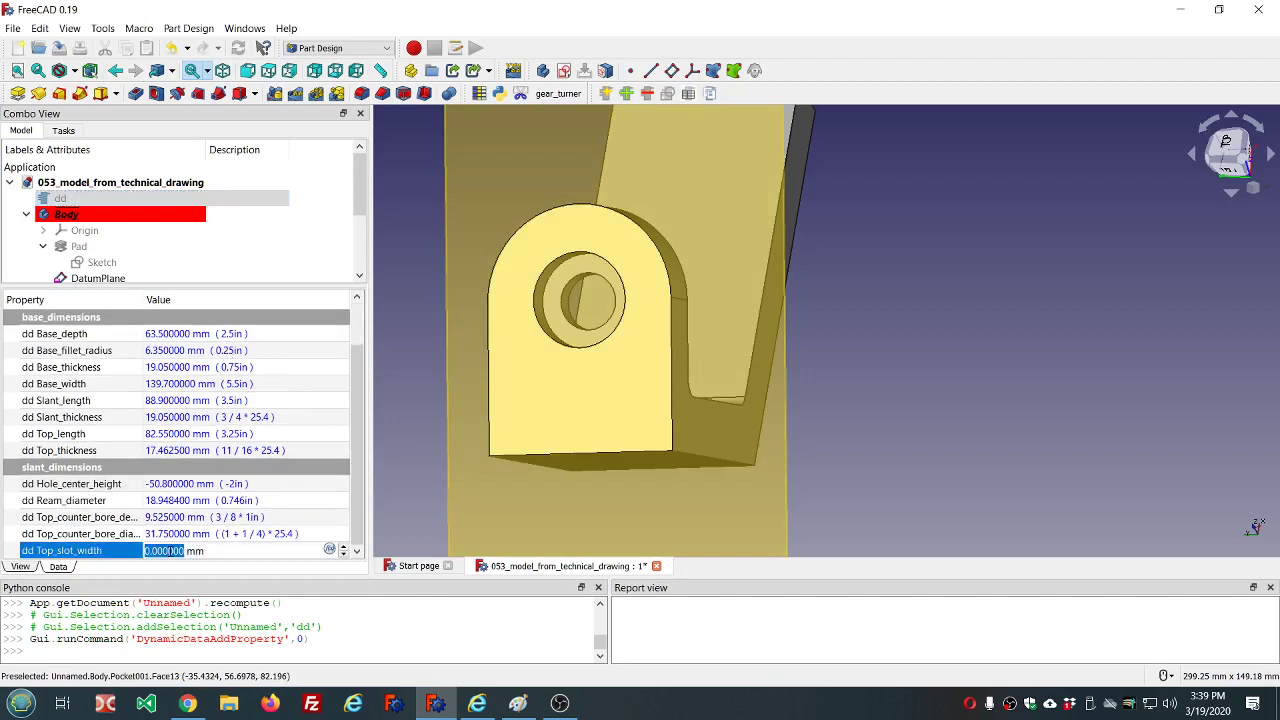
key("equal")
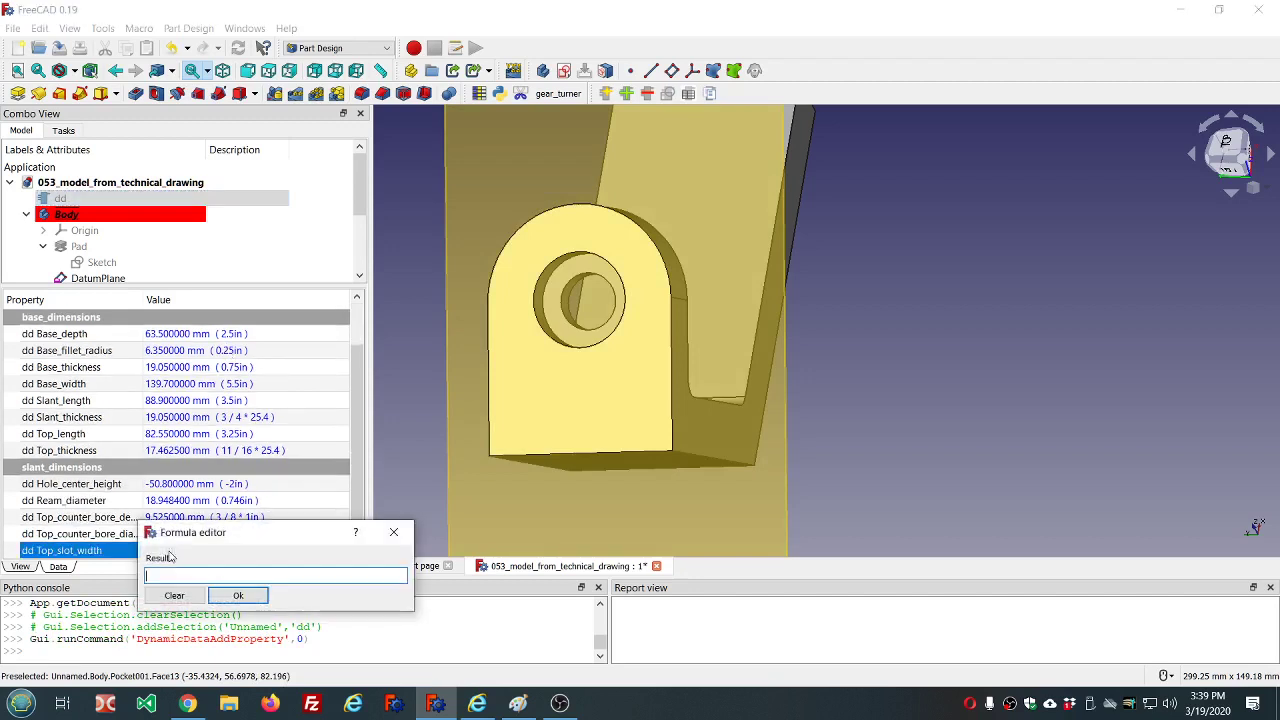
type("(7/8)*25.4")
left_click(234, 596)
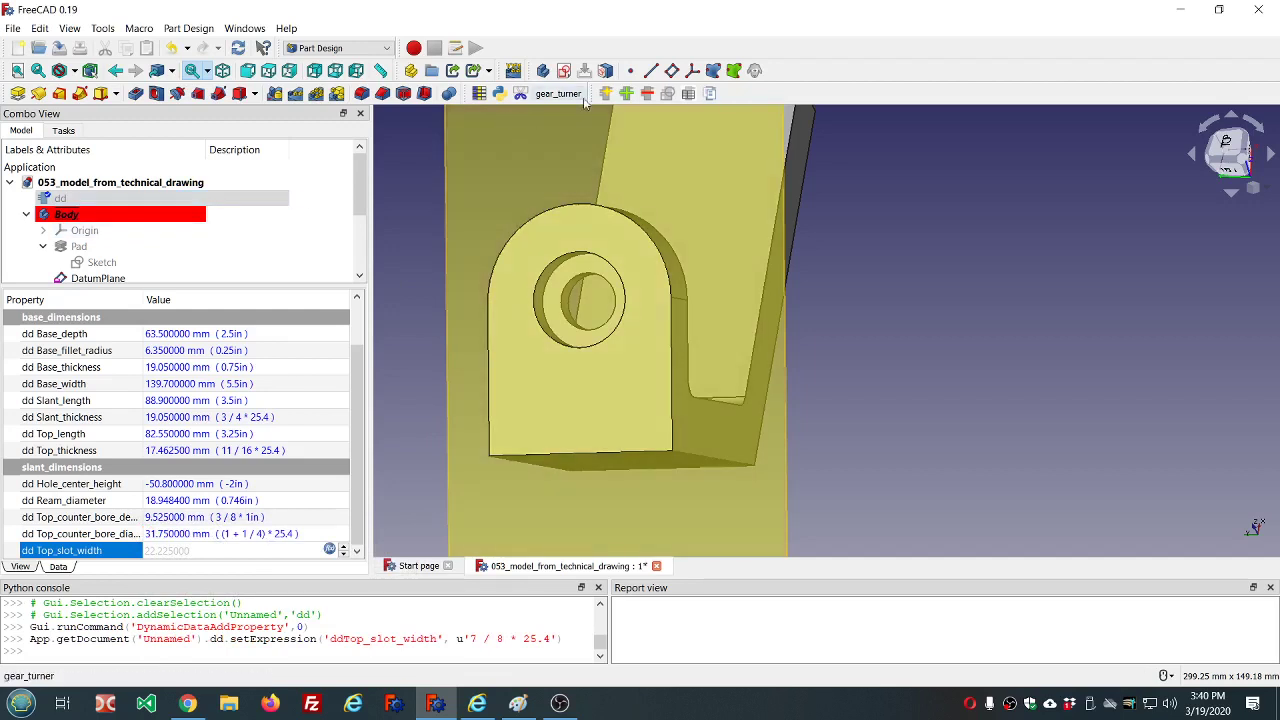
Step: Add a Top_slot_depth length property to dd, set to (1/4)*25.4 = 6.35 mm
left_click(627, 93)
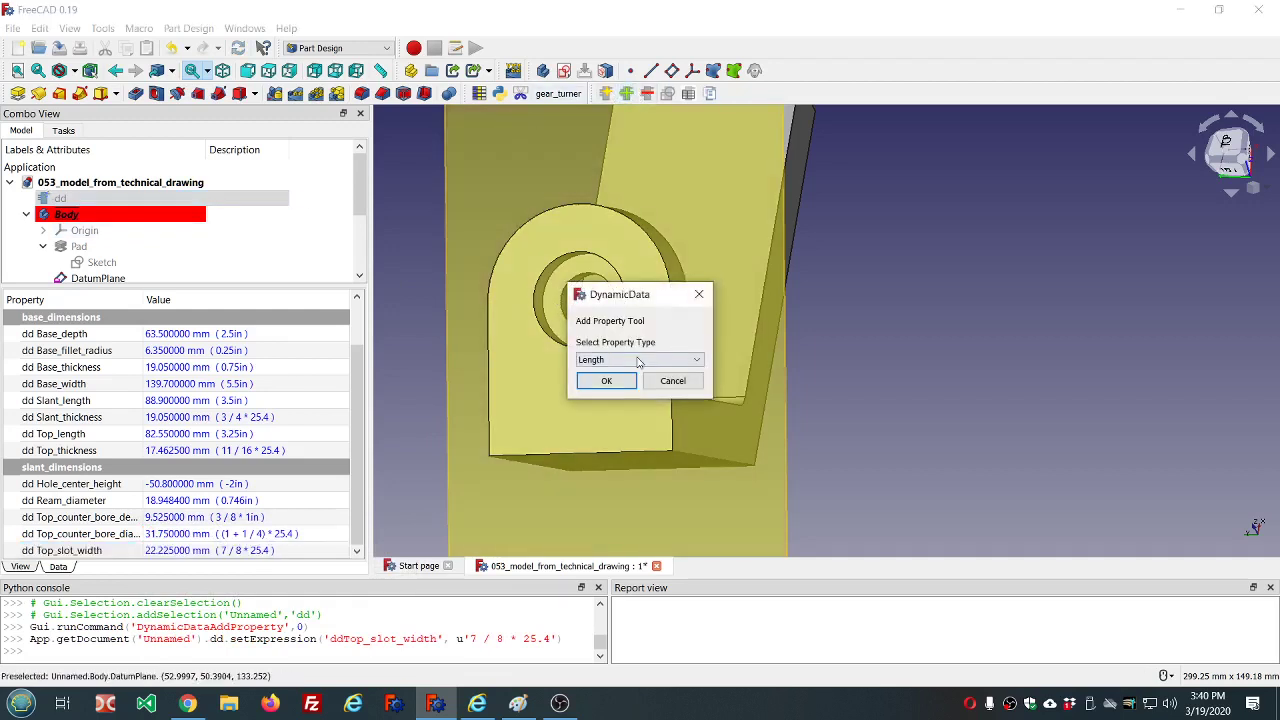
left_click(607, 382)
type("top_slot_depth")
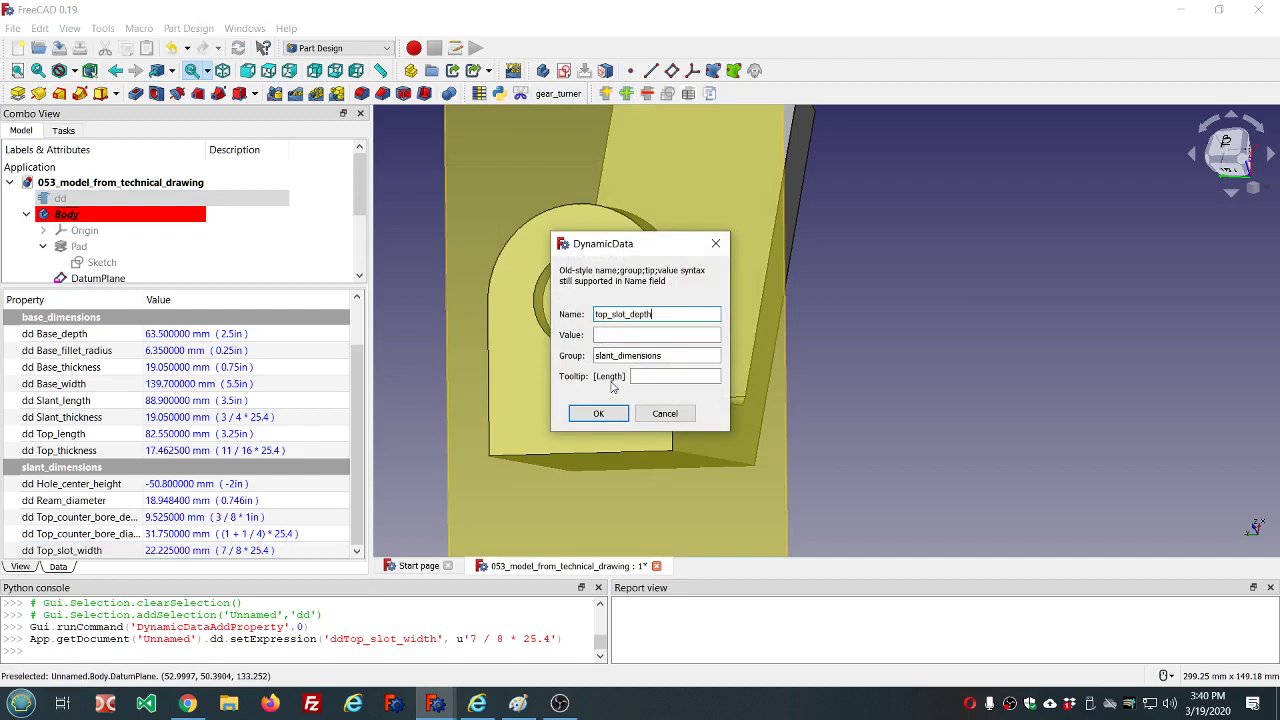
left_click(598, 413)
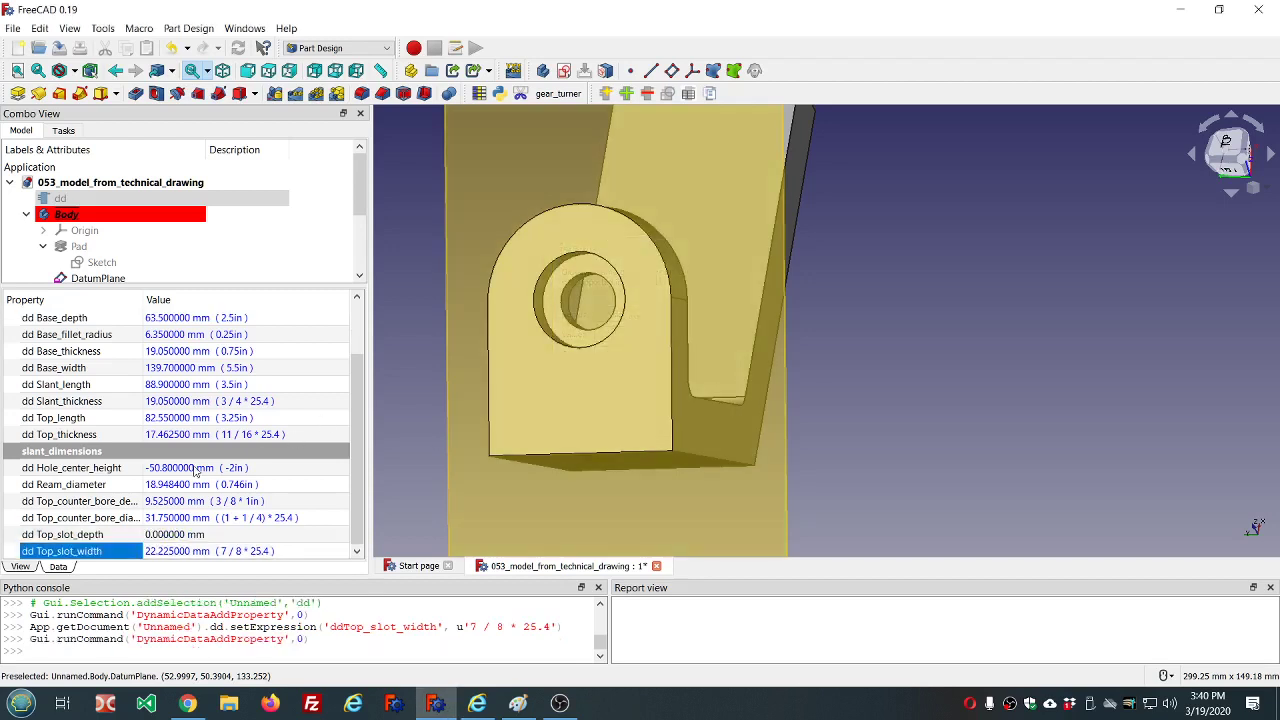
left_click(186, 535)
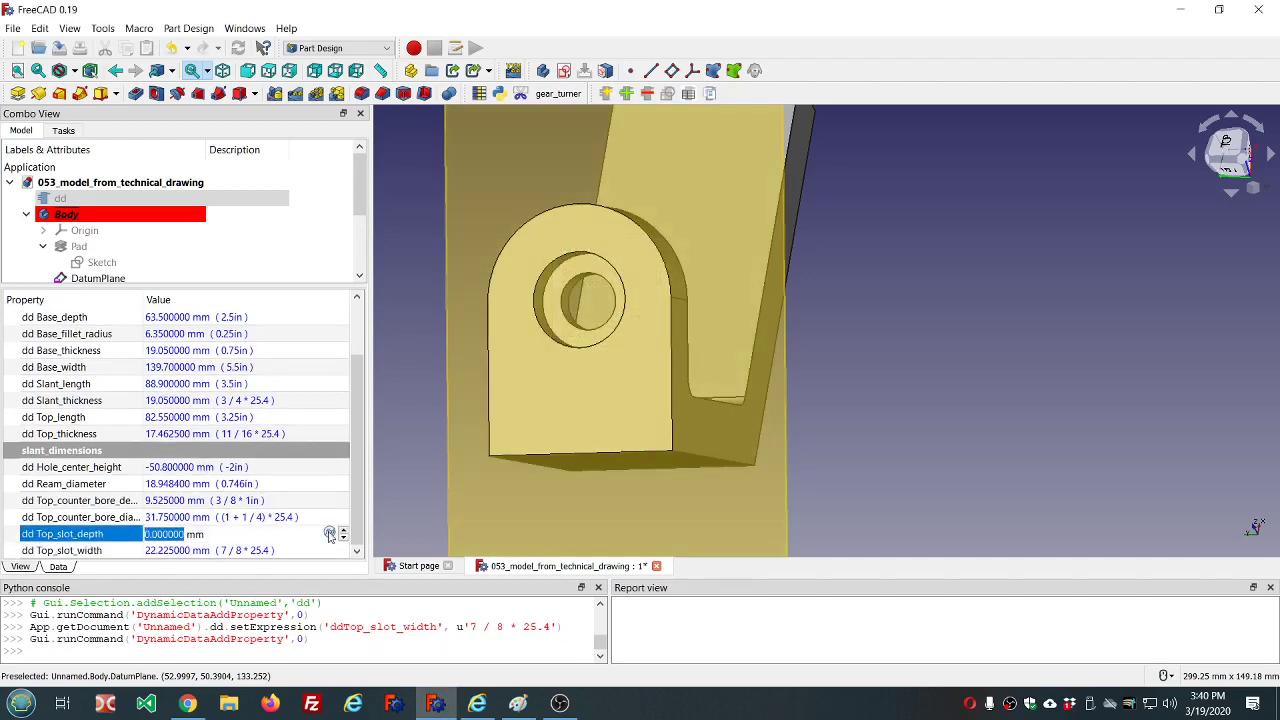
left_click(330, 534)
type("(1/4)")
key("Return")
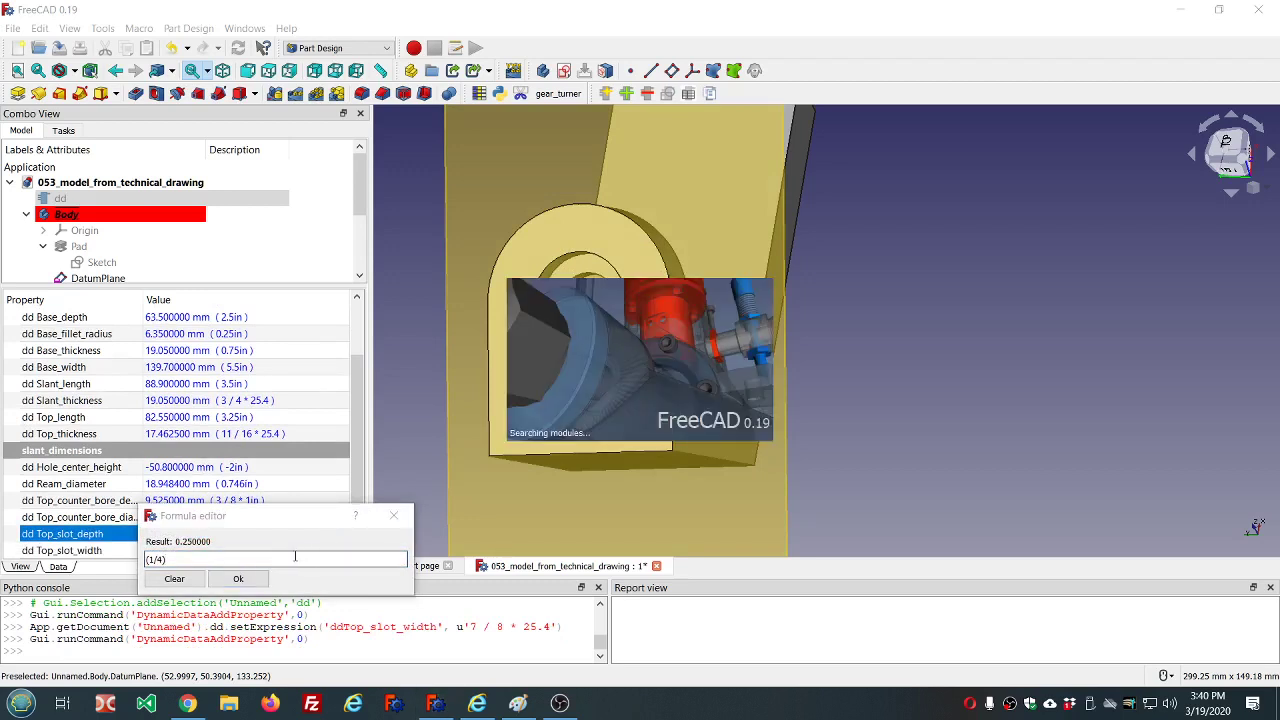
type("*25.4")
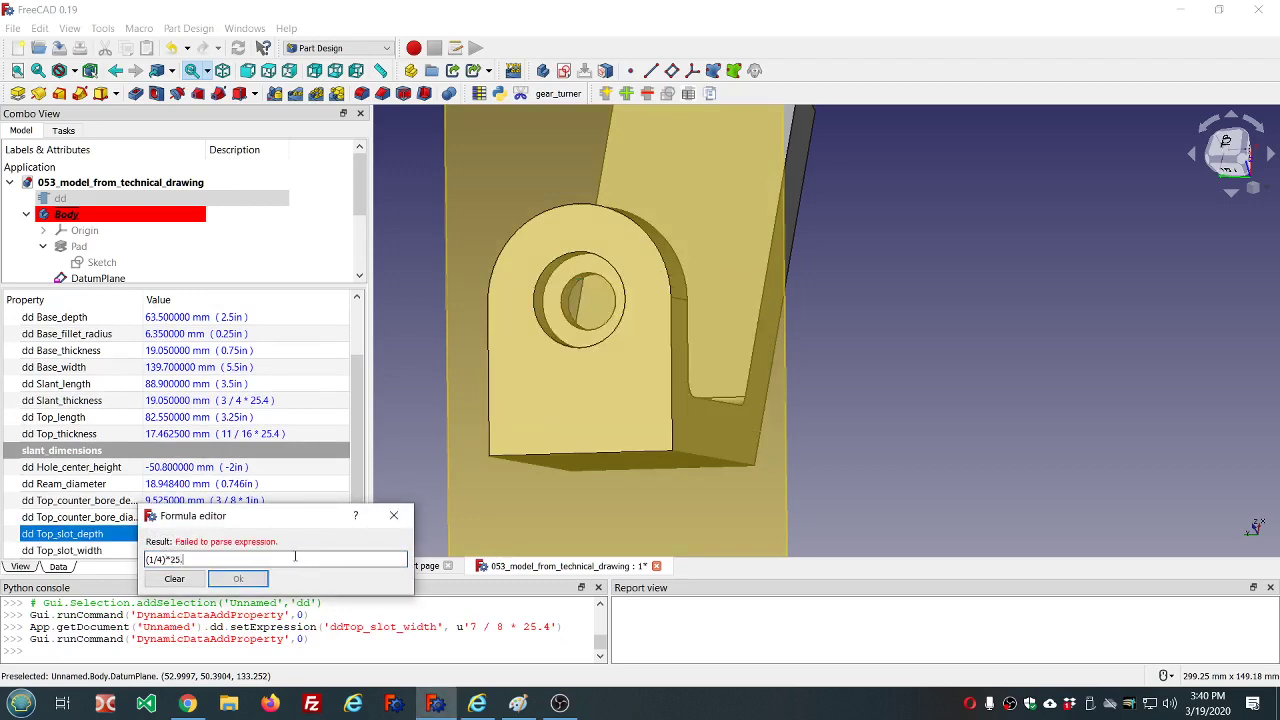
left_click(240, 578)
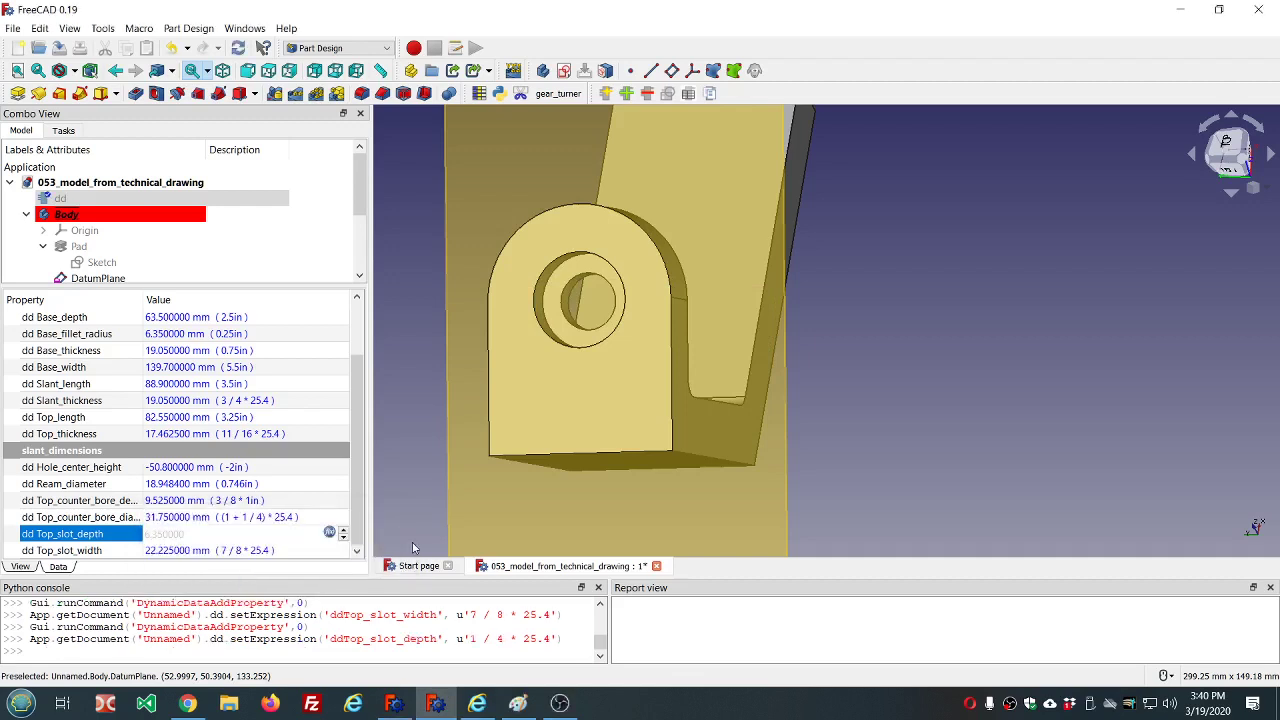
Step: Dismiss the extra empty FreeCAD window and scroll the model tree to Sketch003
left_click(393, 706)
left_click(1258, 9)
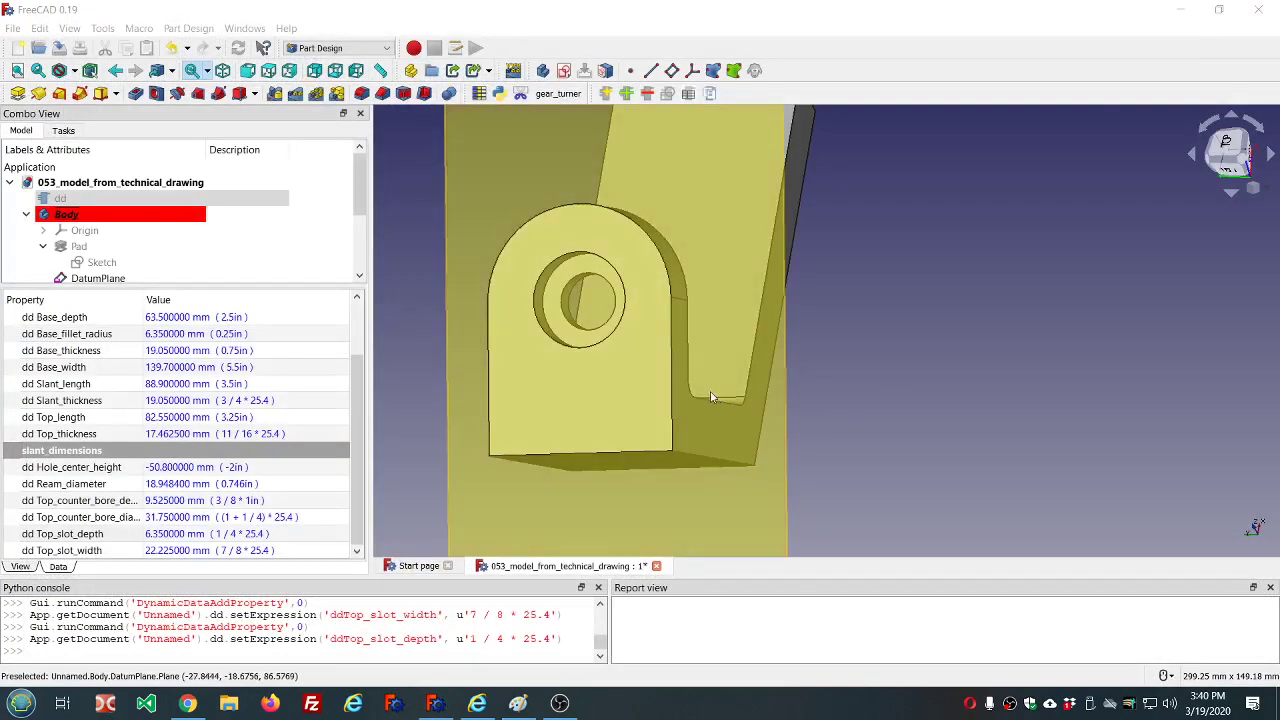
left_click_drag(353, 415, 354, 362)
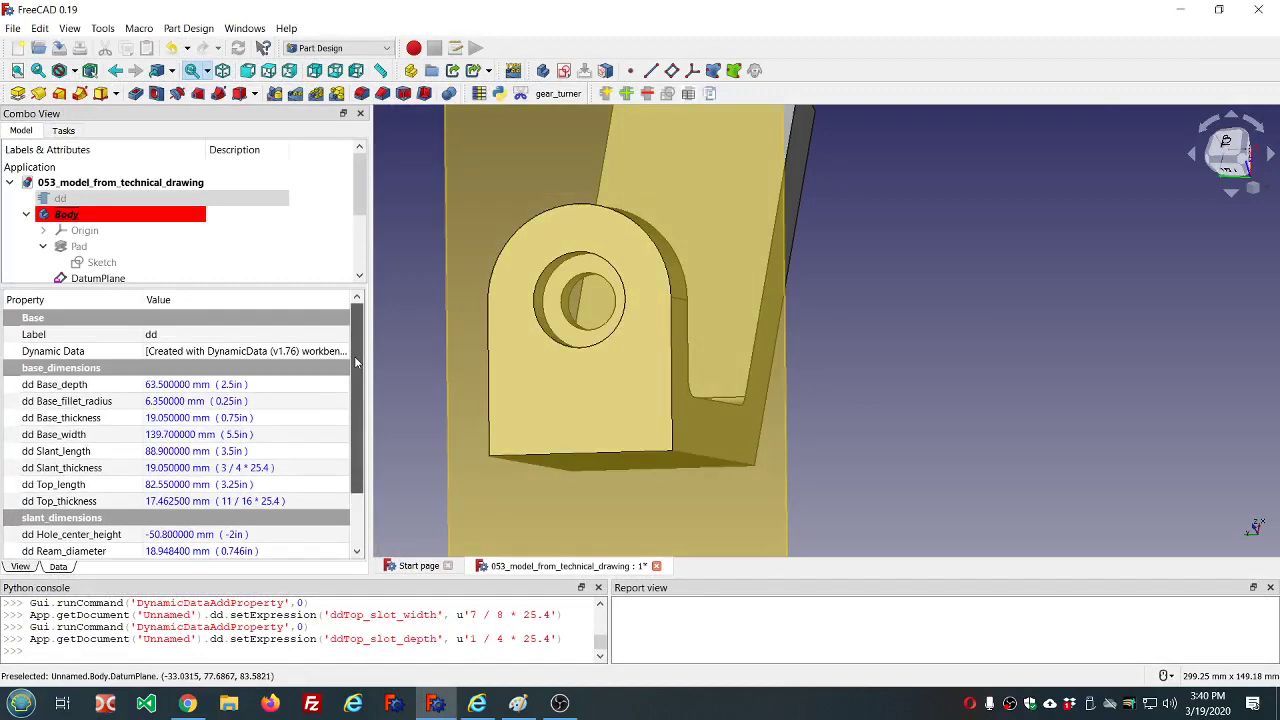
scroll(354, 356, "down", 2)
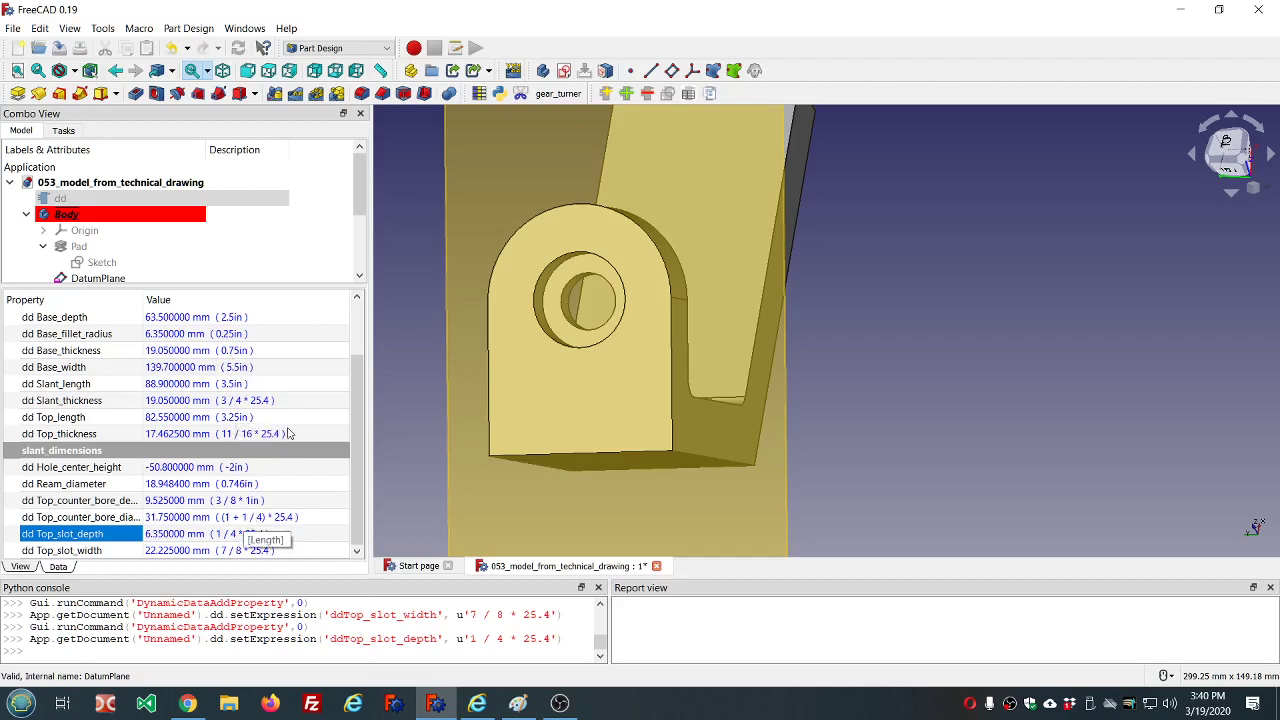
scroll(514, 341, "down", 5)
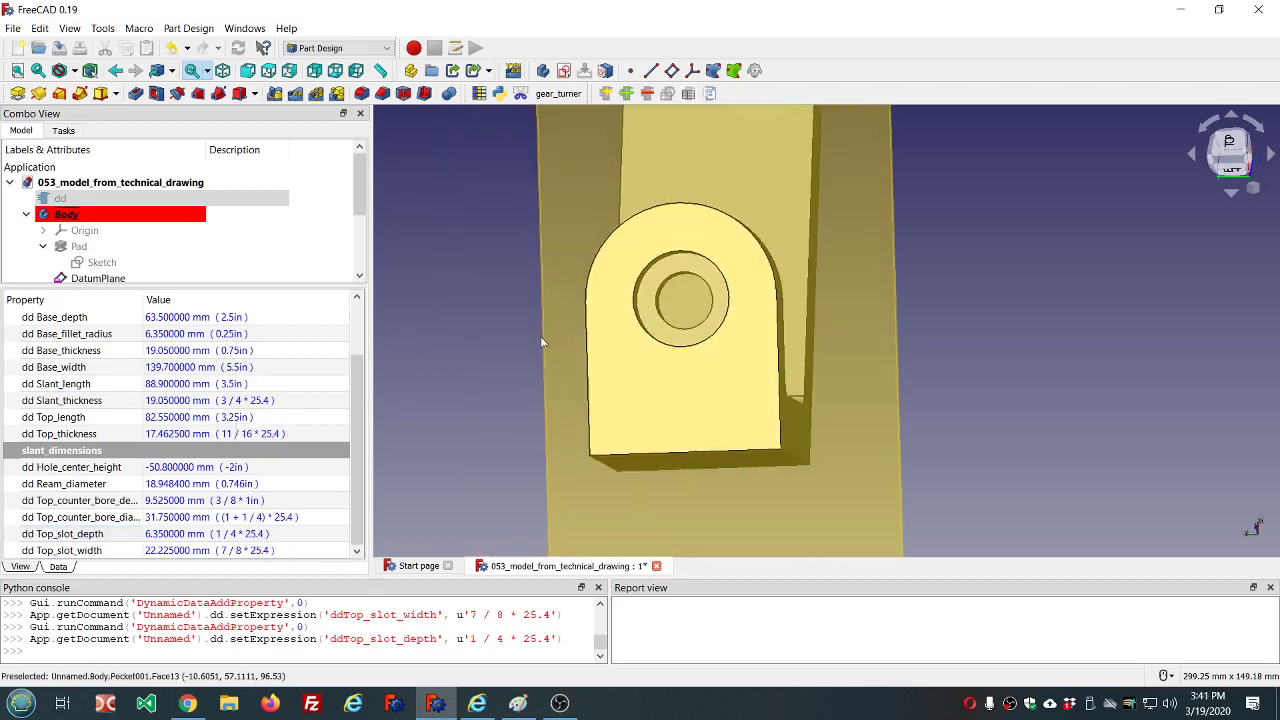
scroll(540, 343, "up", 2)
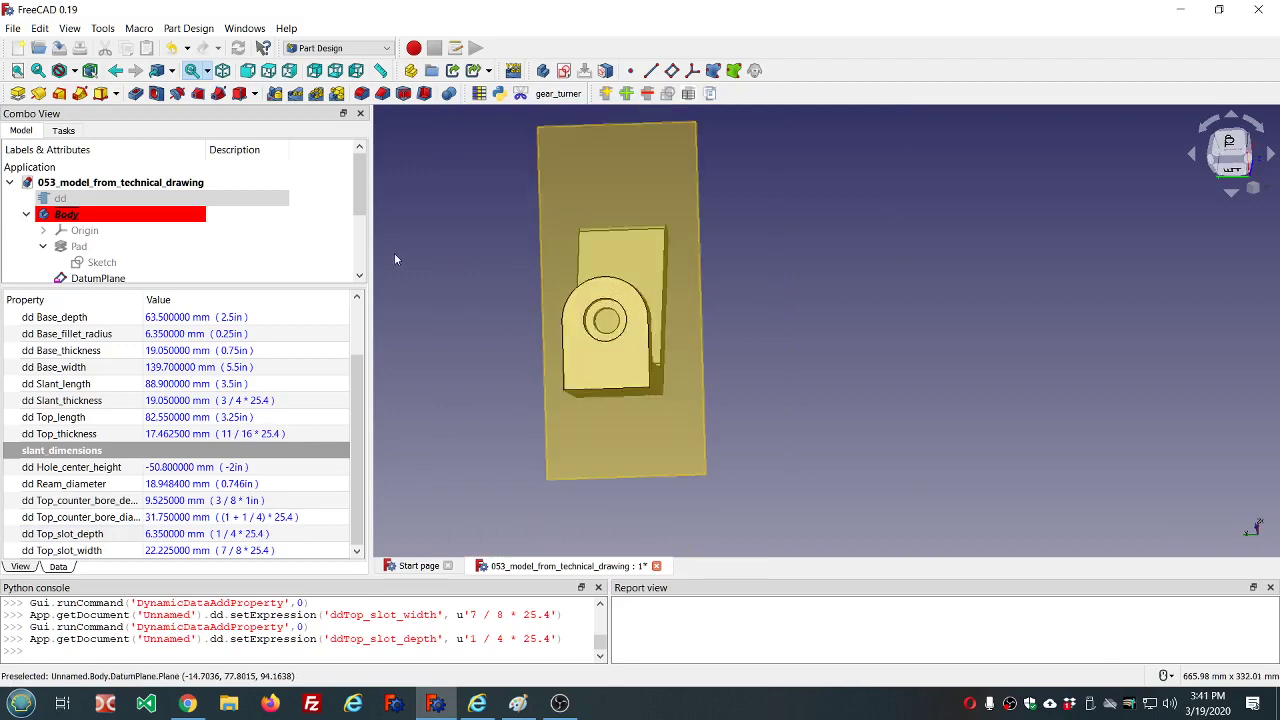
left_click_drag(359, 185, 359, 242)
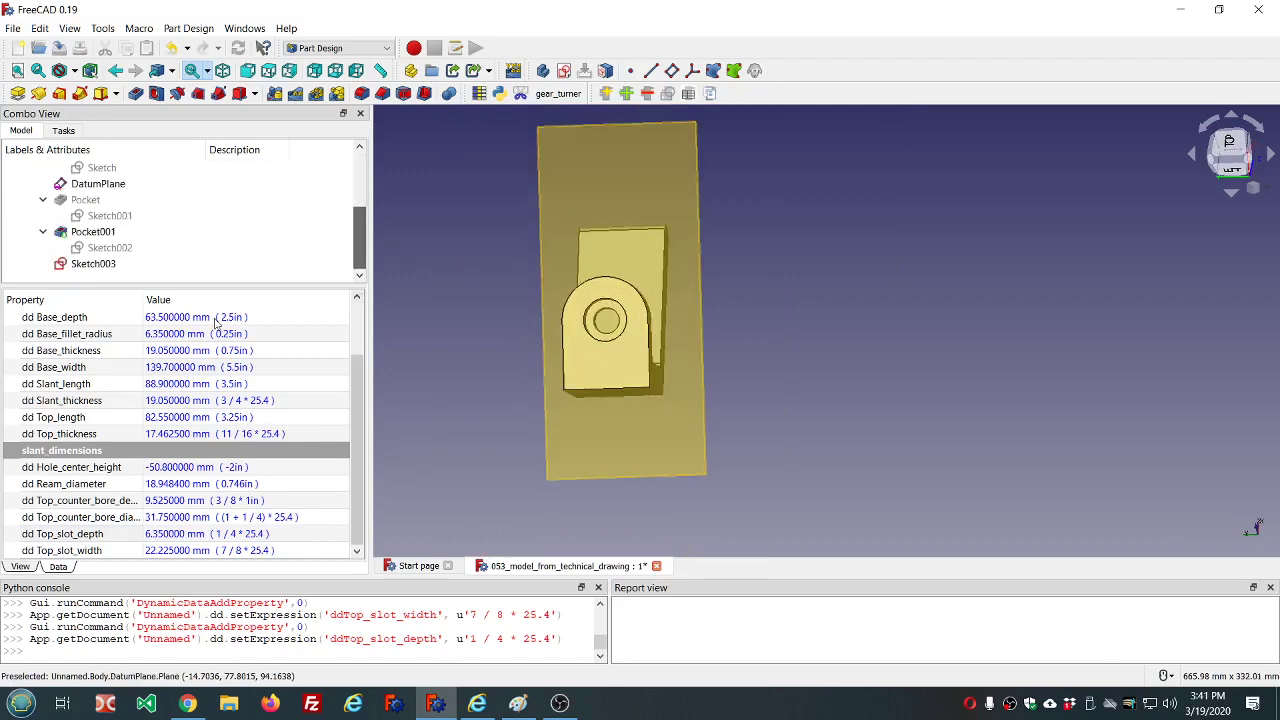
Step: In Sketch003, draw a slot rectangle ending on the vertical axis
double_click(110, 266)
scroll(597, 320, "down", 4)
scroll(707, 394, "up", 5)
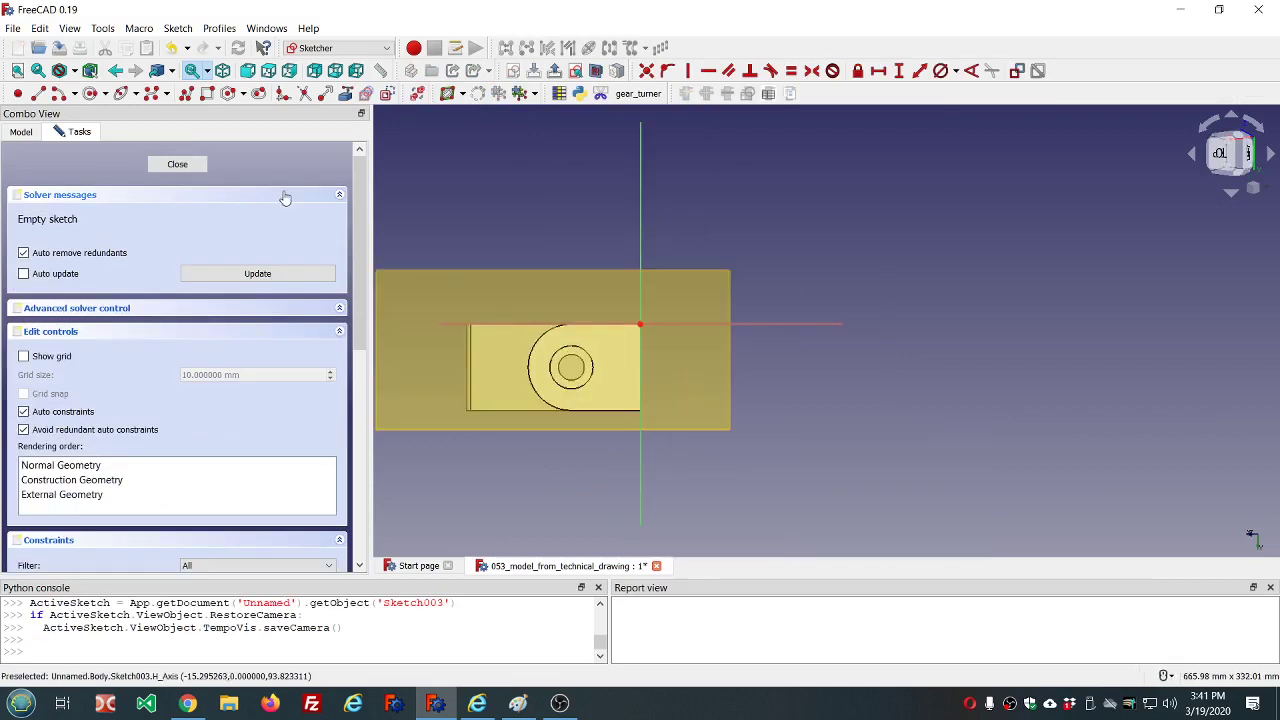
left_click(207, 93)
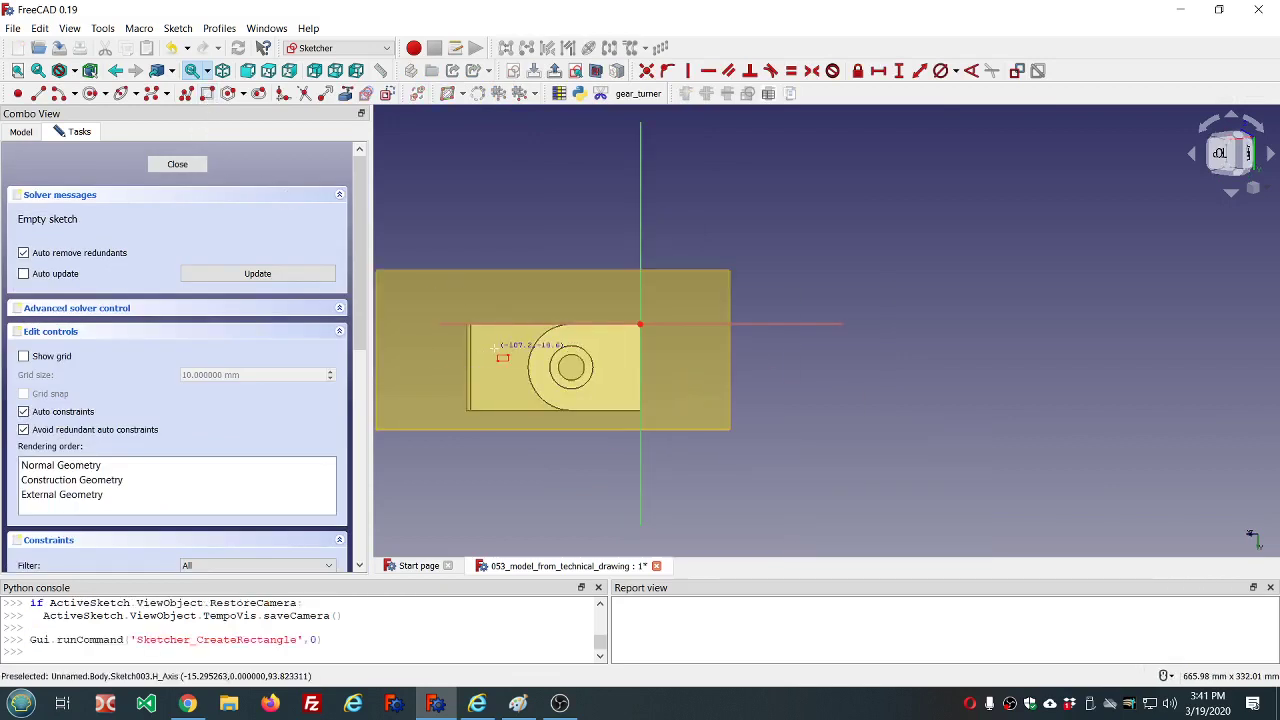
left_click(510, 354)
left_click(640, 395)
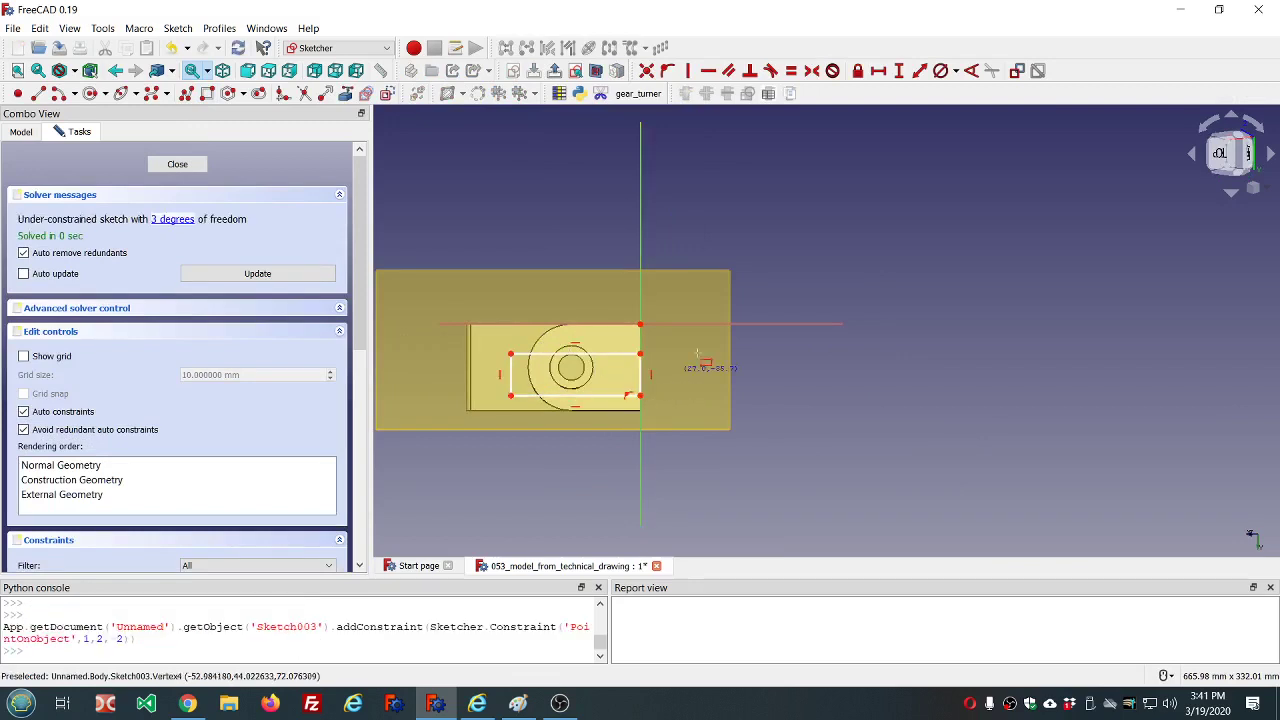
Step: Constrain the rectangle's left edge height to dd.ddTop_slot_width (22.225 mm)
left_click(511, 380)
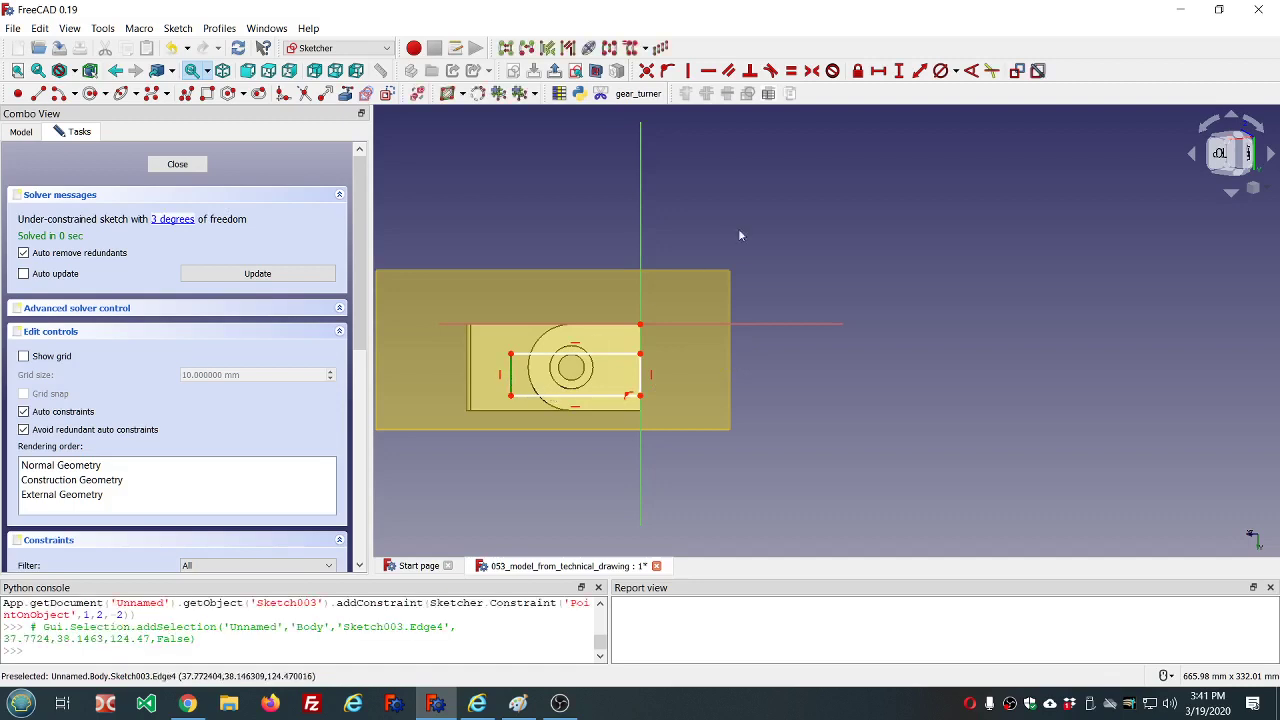
left_click(899, 70)
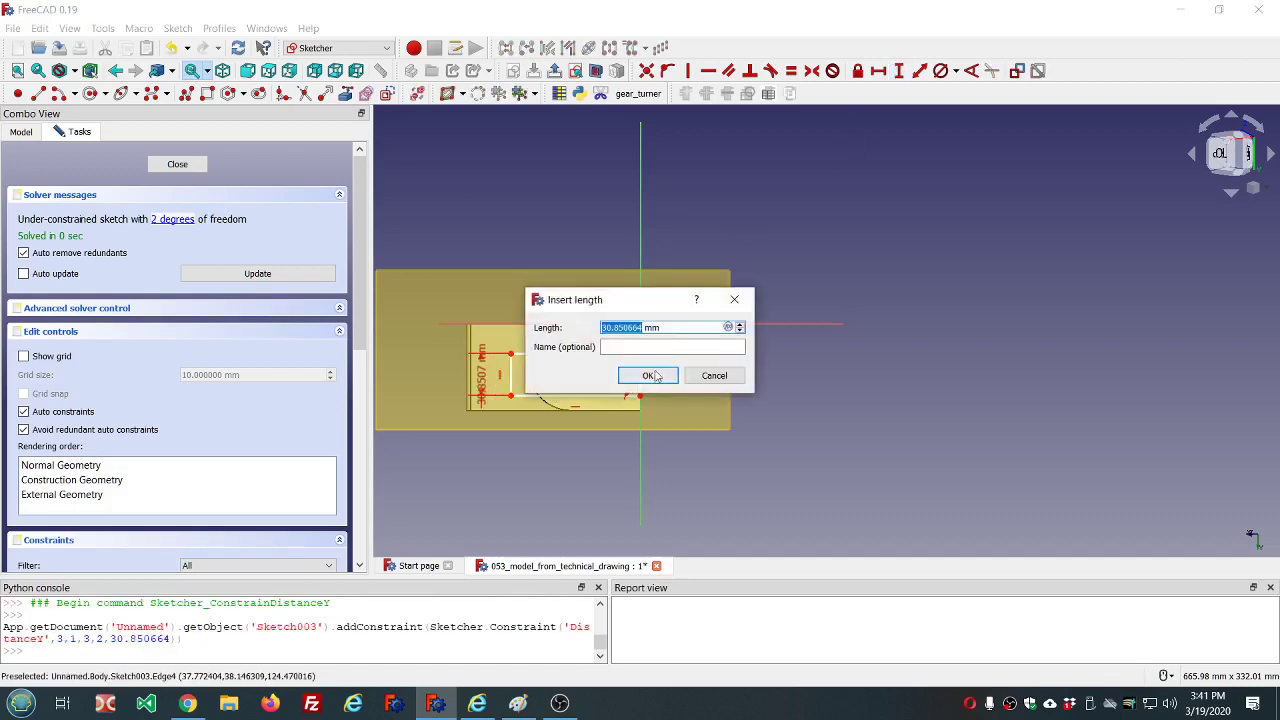
left_click(727, 327)
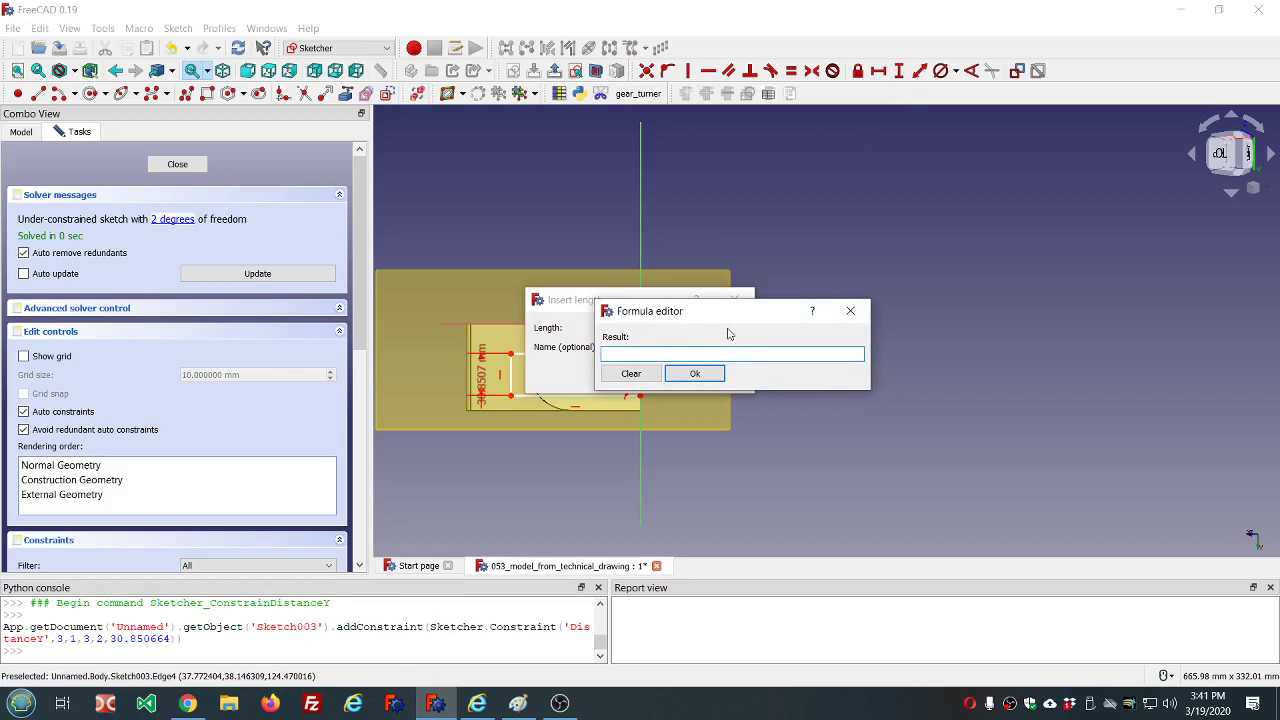
type("DD.DD")
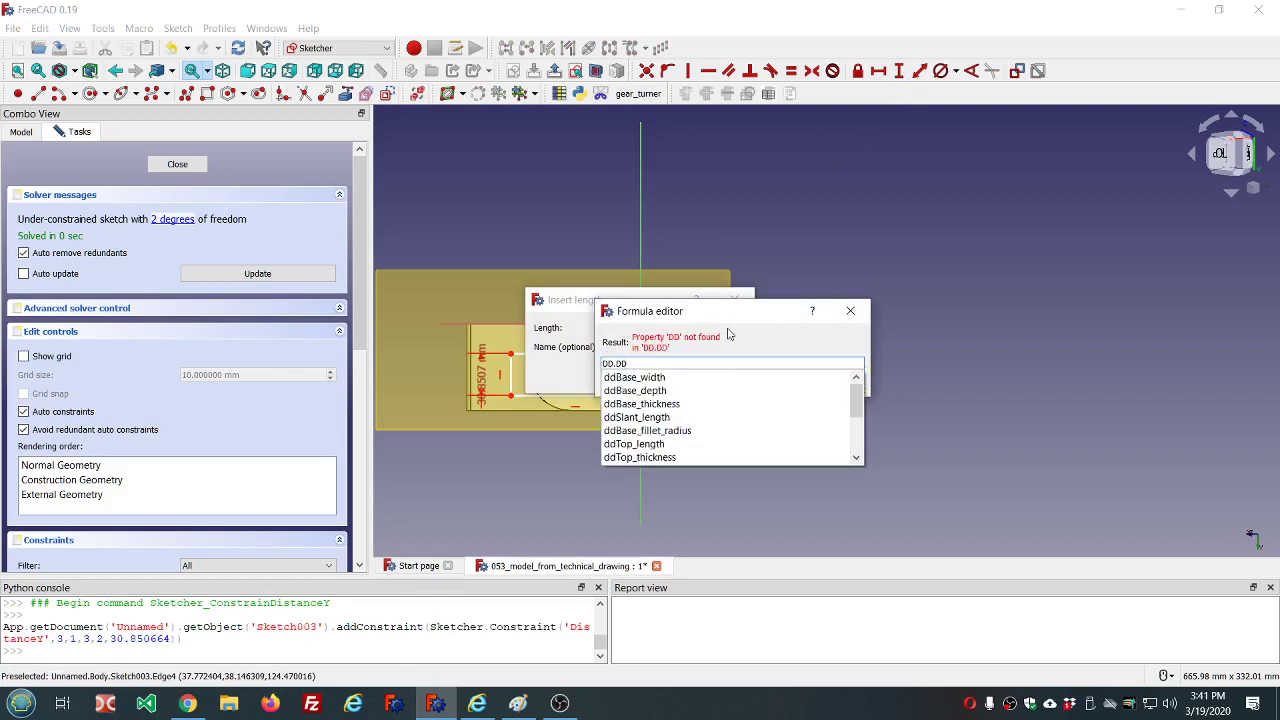
key("Down")
key("Down")
key("Down")
key("Down")
key("Down")
key("Down")
key("Down")
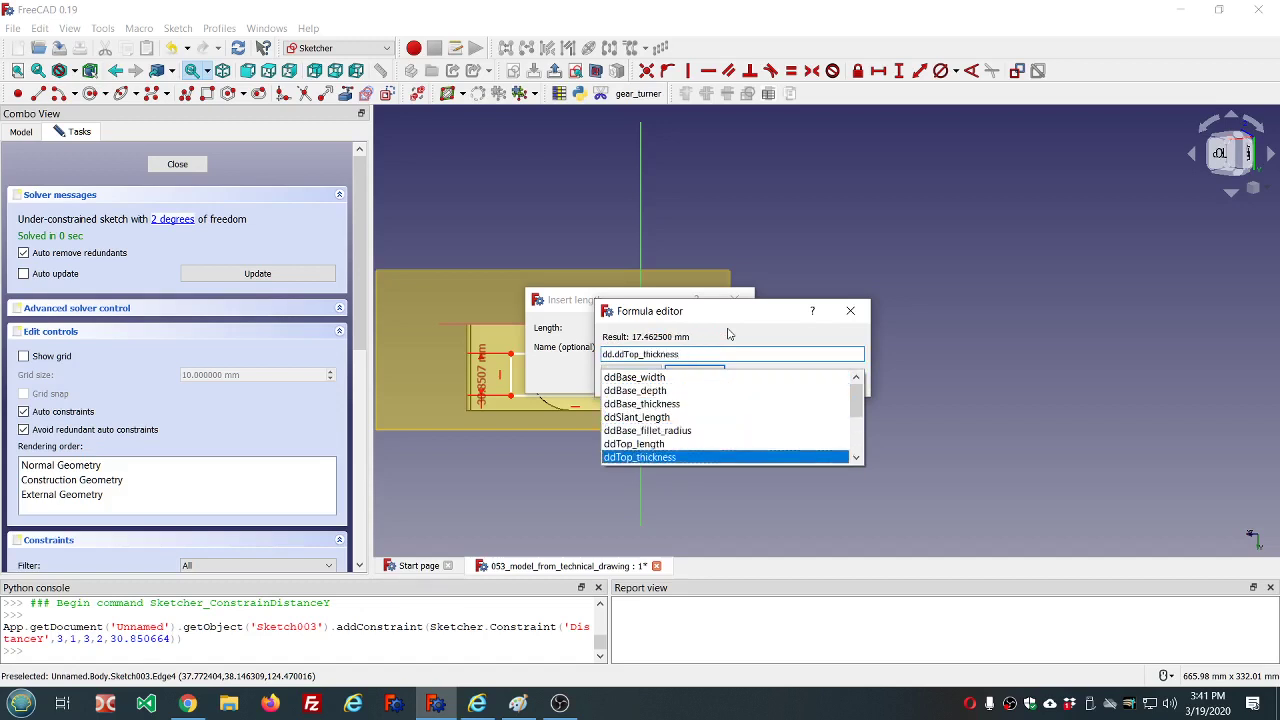
key("Down")
key("Down")
key("Down")
key("Down")
key("Down")
key("Down")
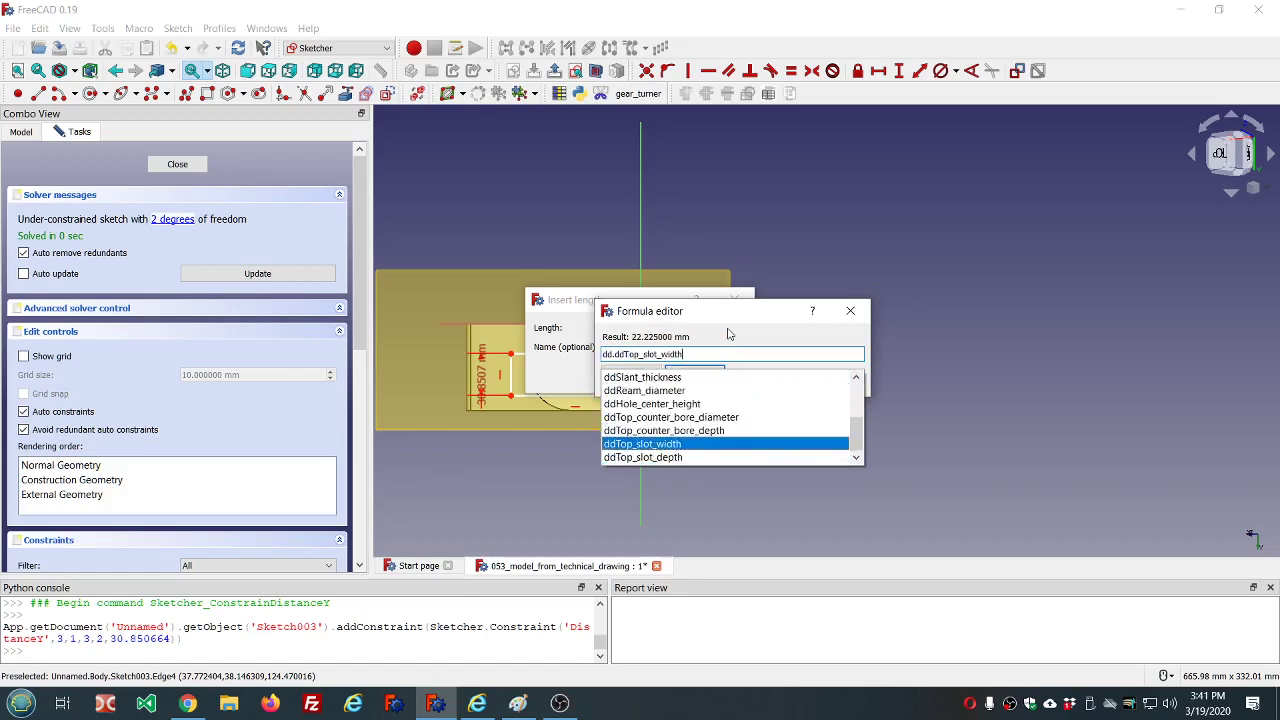
key("Return")
key("Return")
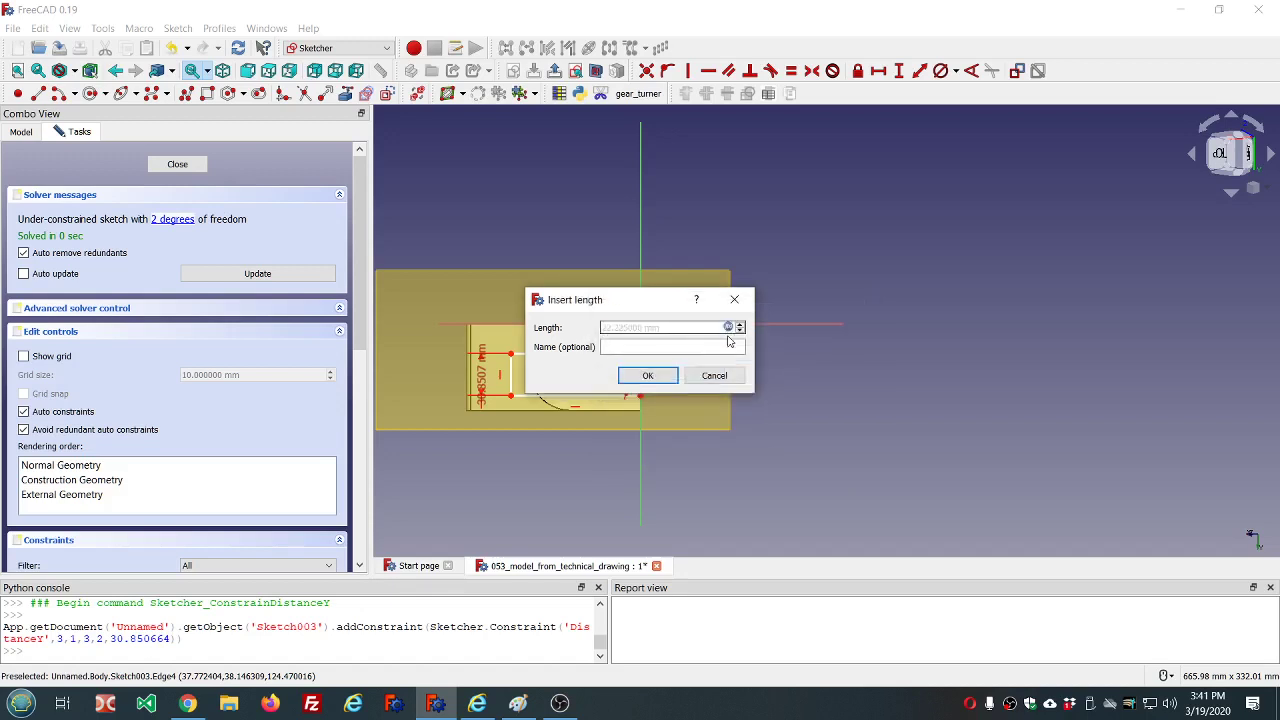
left_click(648, 375)
scroll(637, 388, "up", 4)
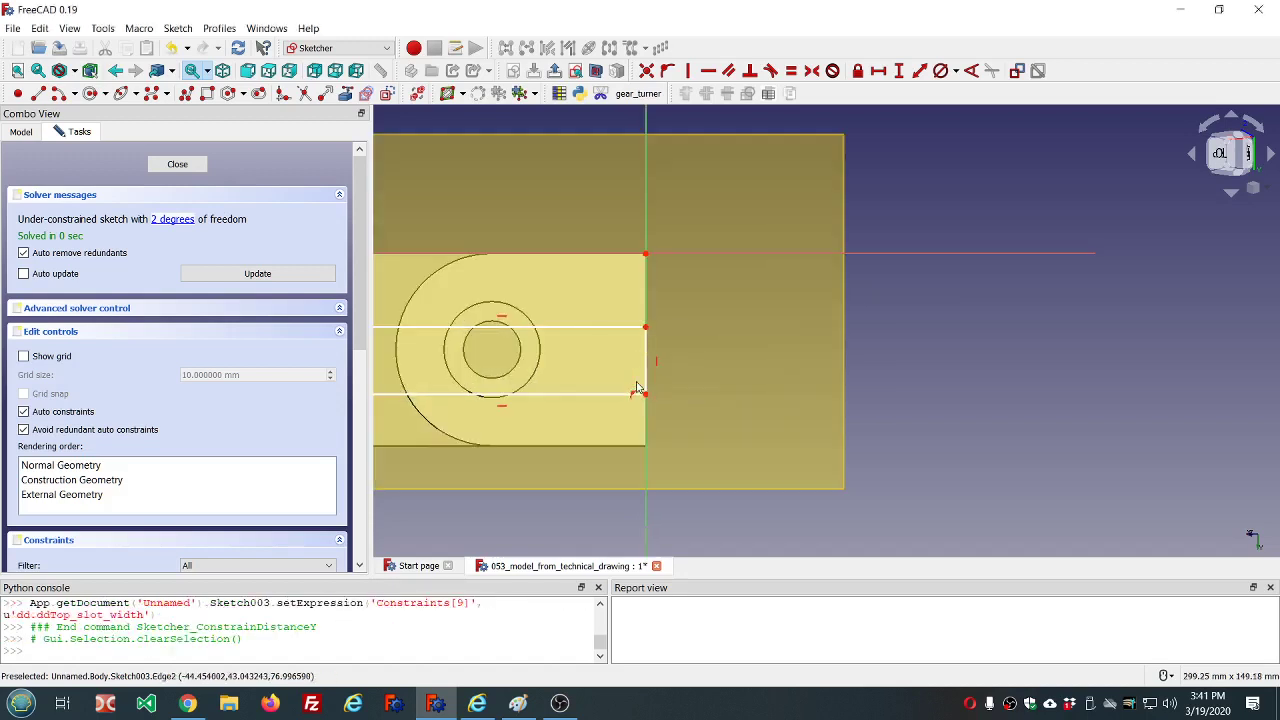
scroll(650, 362, "down", 2)
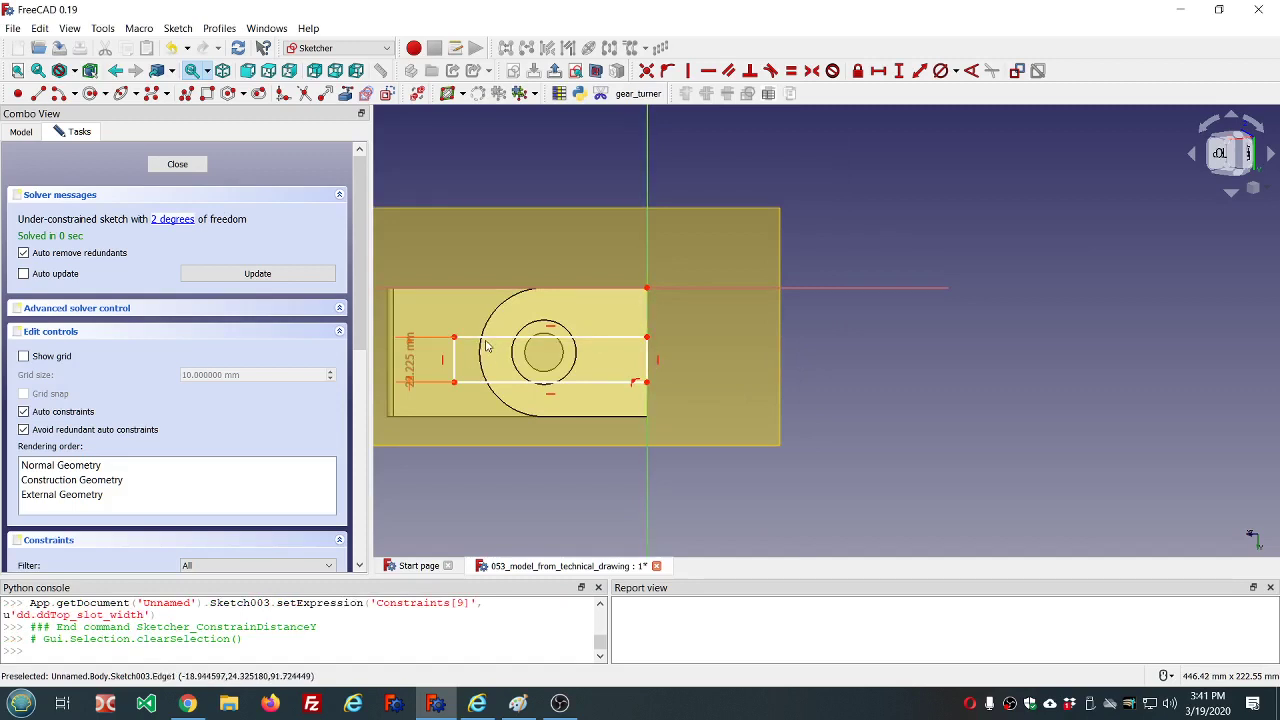
Step: Place a point on the right edge 31.75 mm vertically from the origin via dd.ddBase_depth/2
left_click_drag(487, 346, 493, 338)
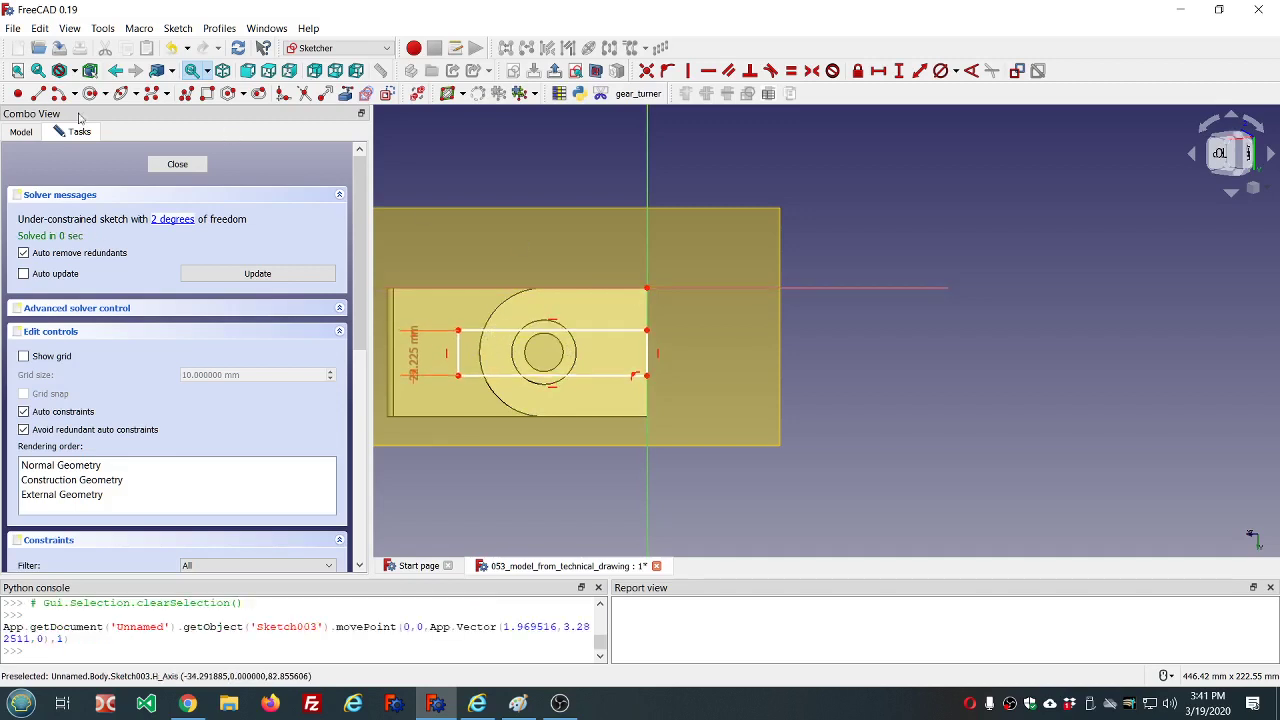
left_click(18, 93)
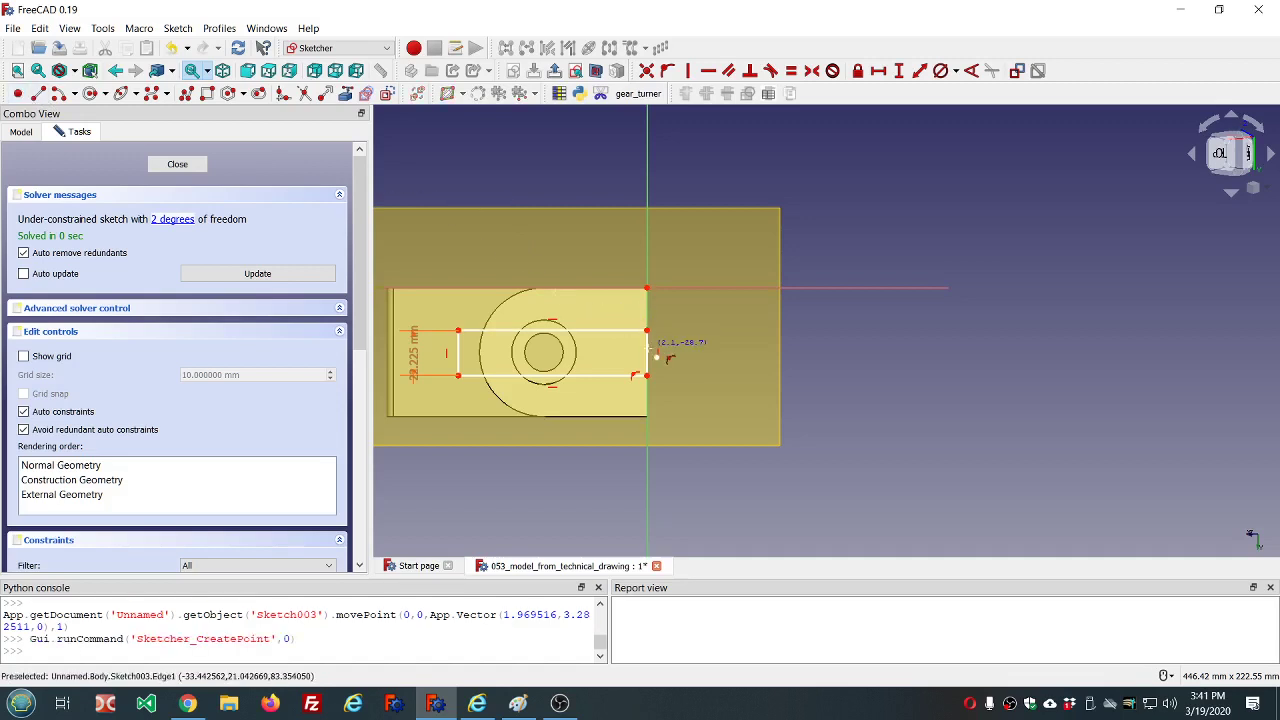
left_click(648, 352)
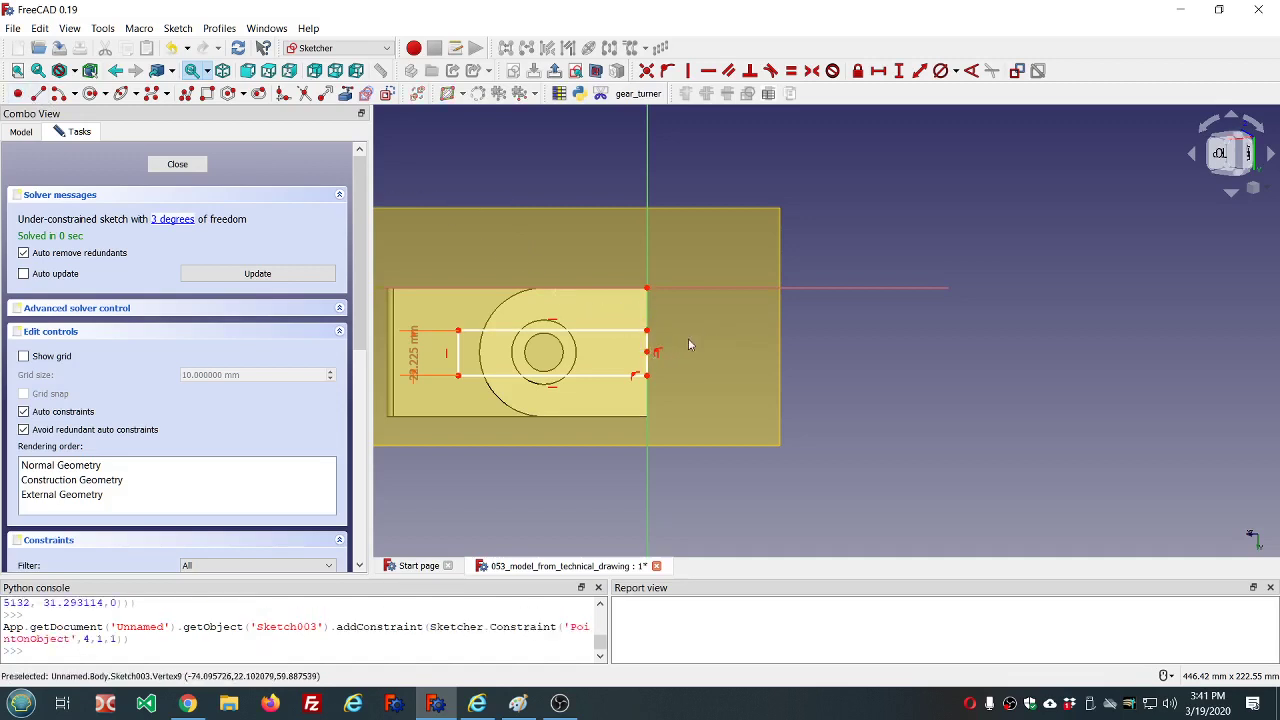
left_click(646, 289)
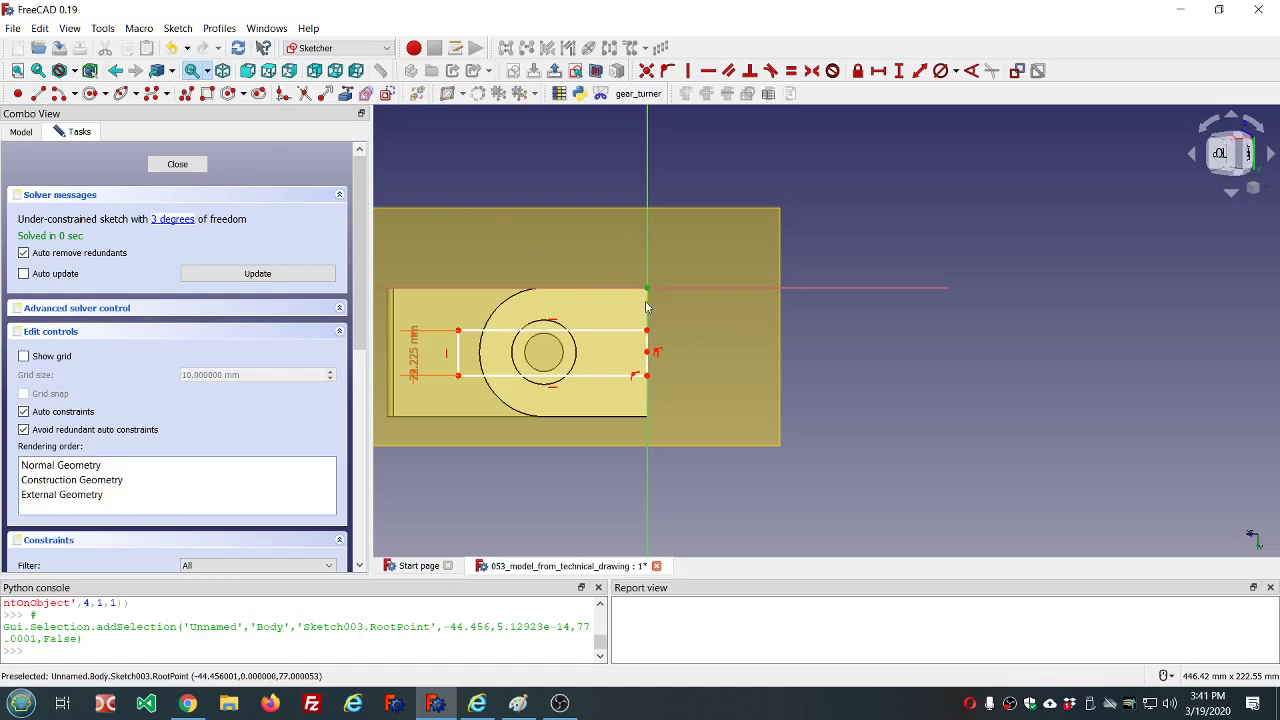
left_click(646, 352)
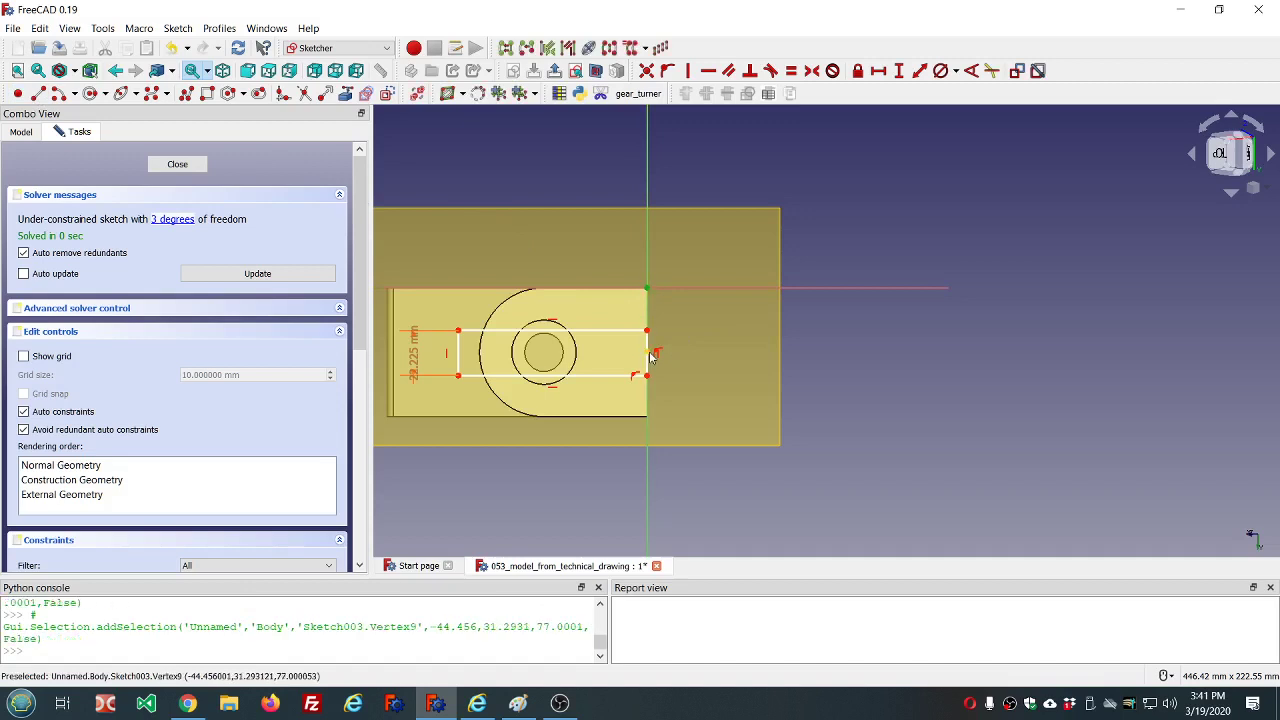
left_click(899, 70)
key("equal")
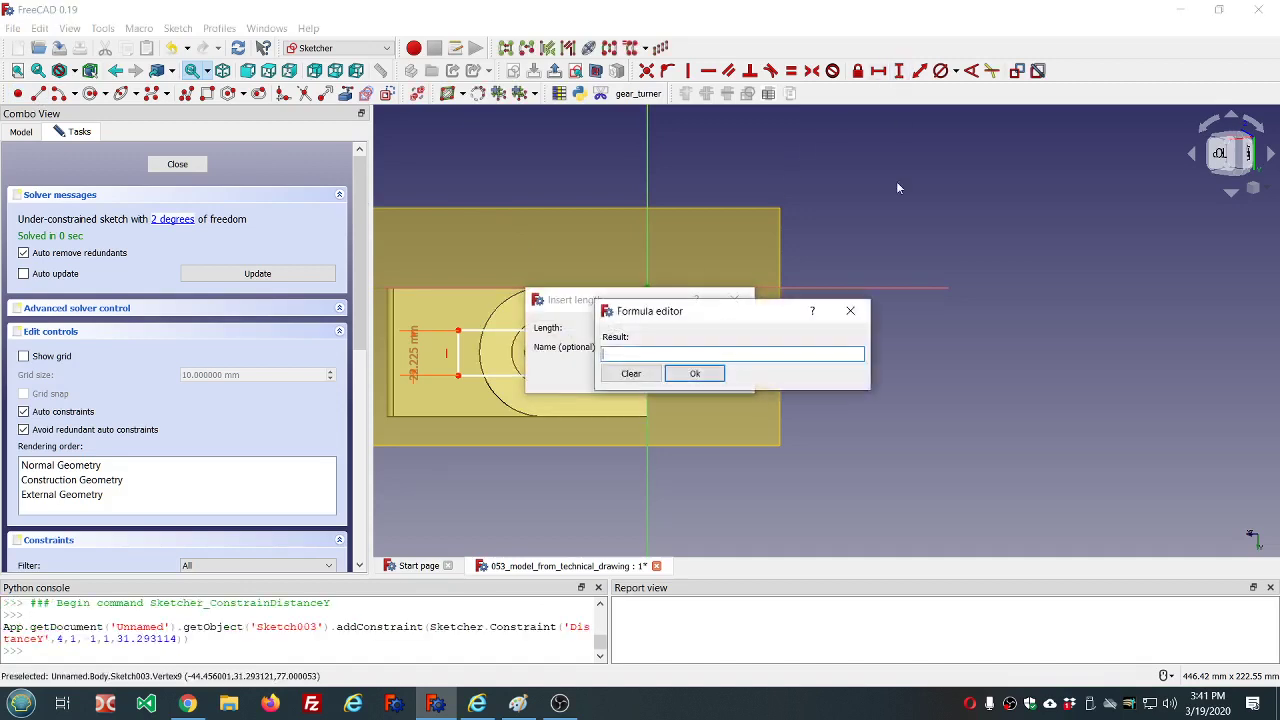
type("dd.dd")
key("Down")
key("Down")
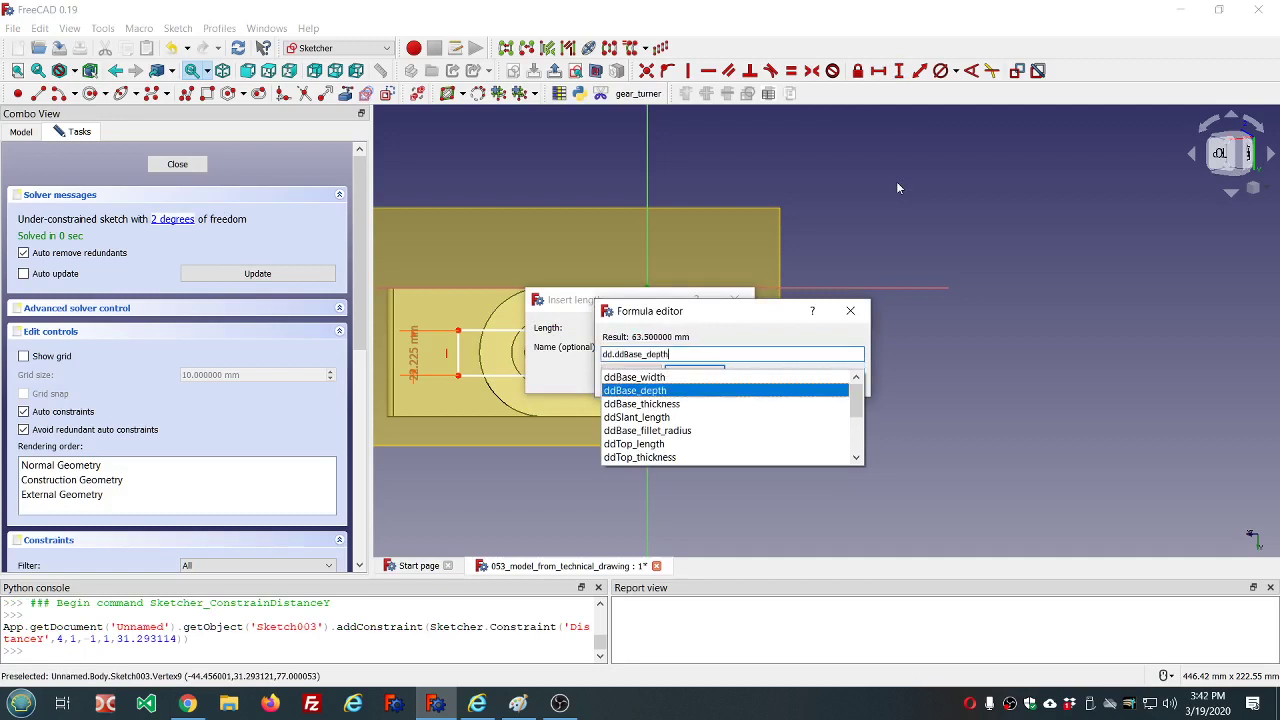
type("/2")
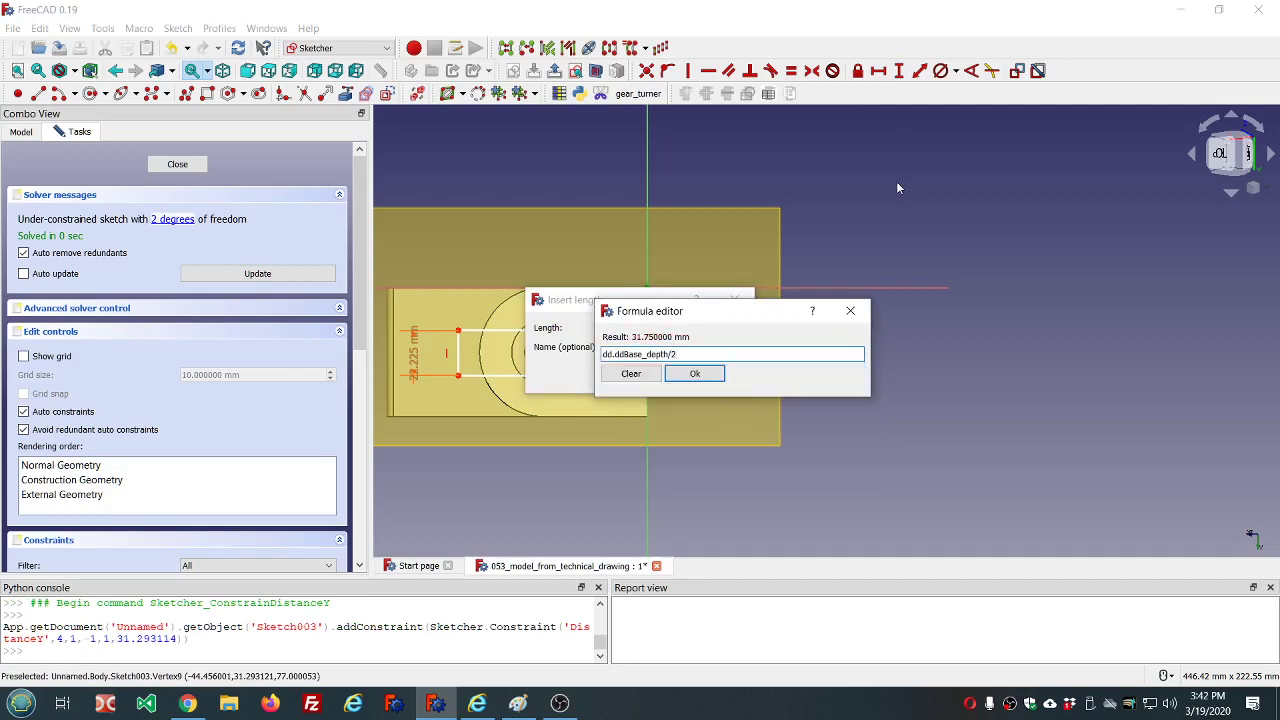
left_click(696, 373)
left_click(646, 374)
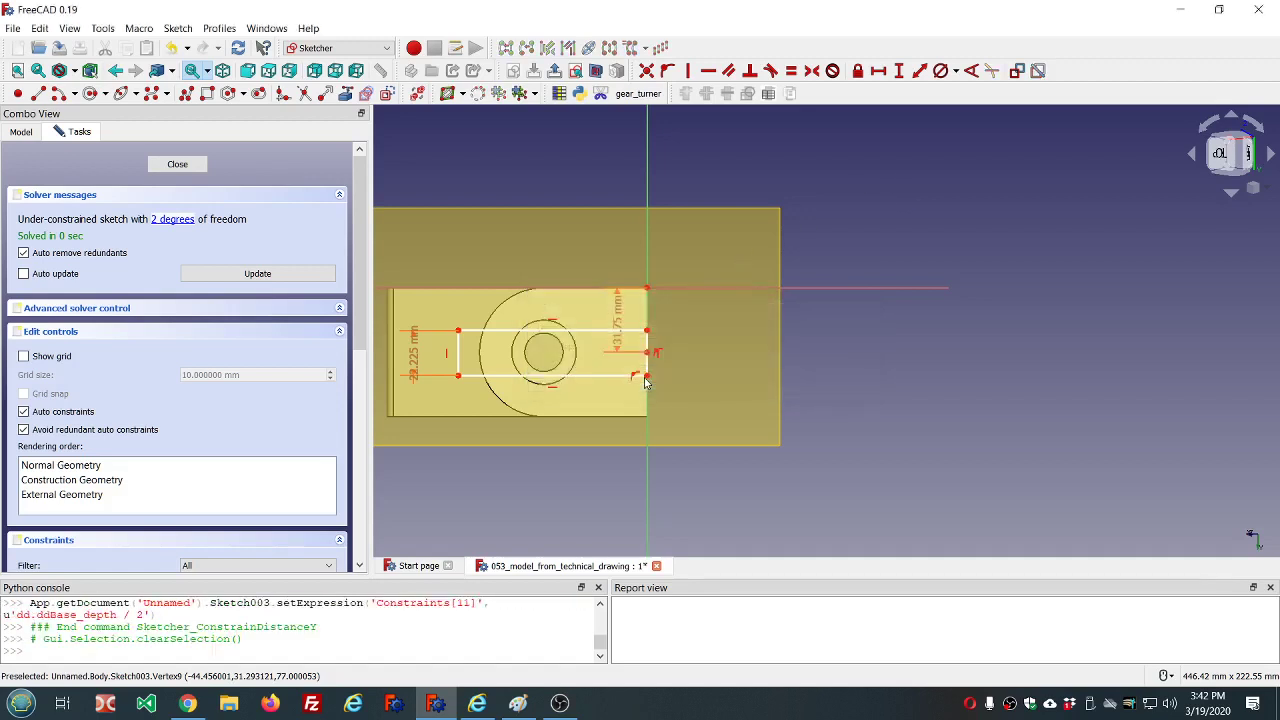
Step: Make the two right corners symmetric about that point, then adjust the left edge
left_click(647, 332)
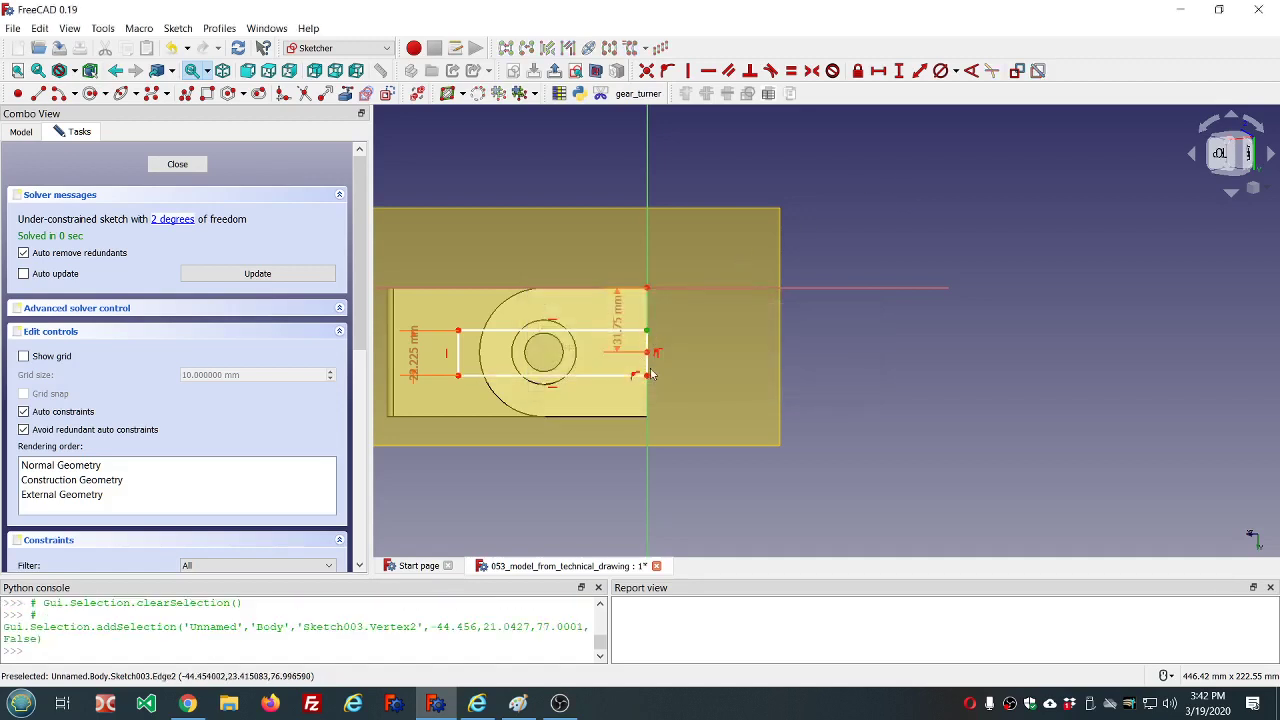
left_click(647, 375)
left_click(811, 70)
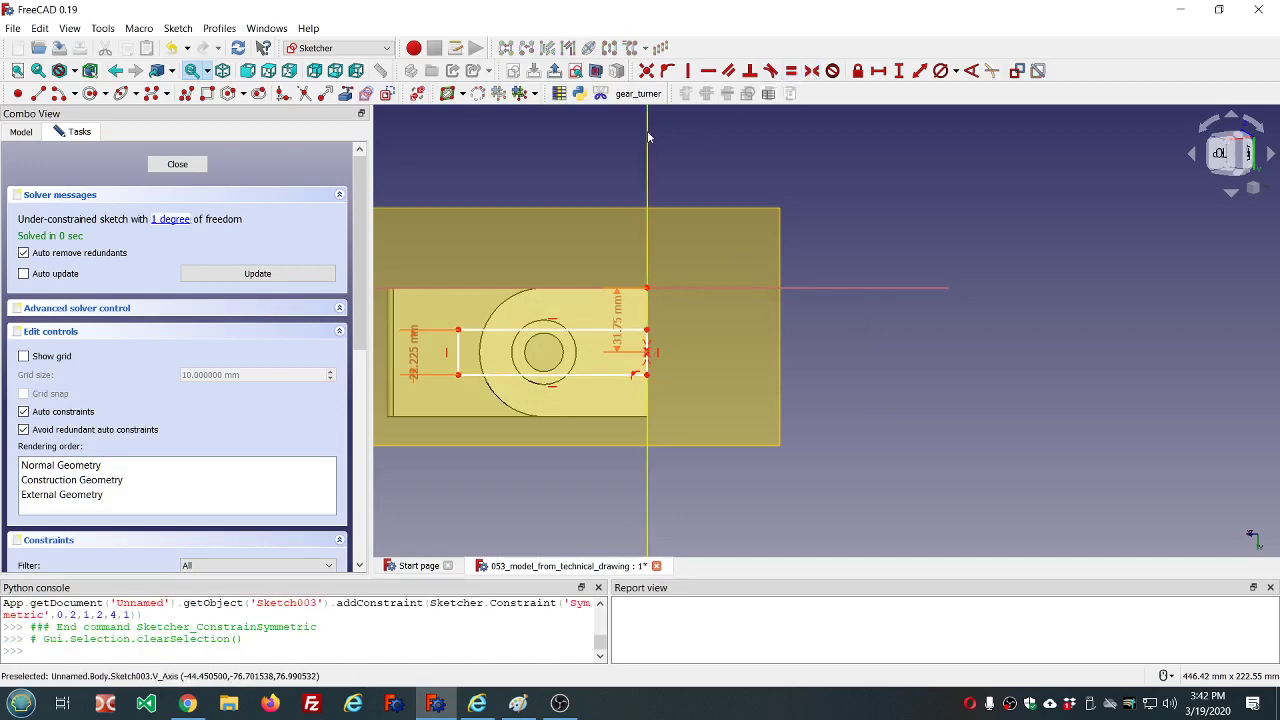
mouse_move(458, 352)
left_mouse_down()
mouse_move(494, 355)
mouse_move(467, 352)
left_mouse_up()
left_click(565, 332)
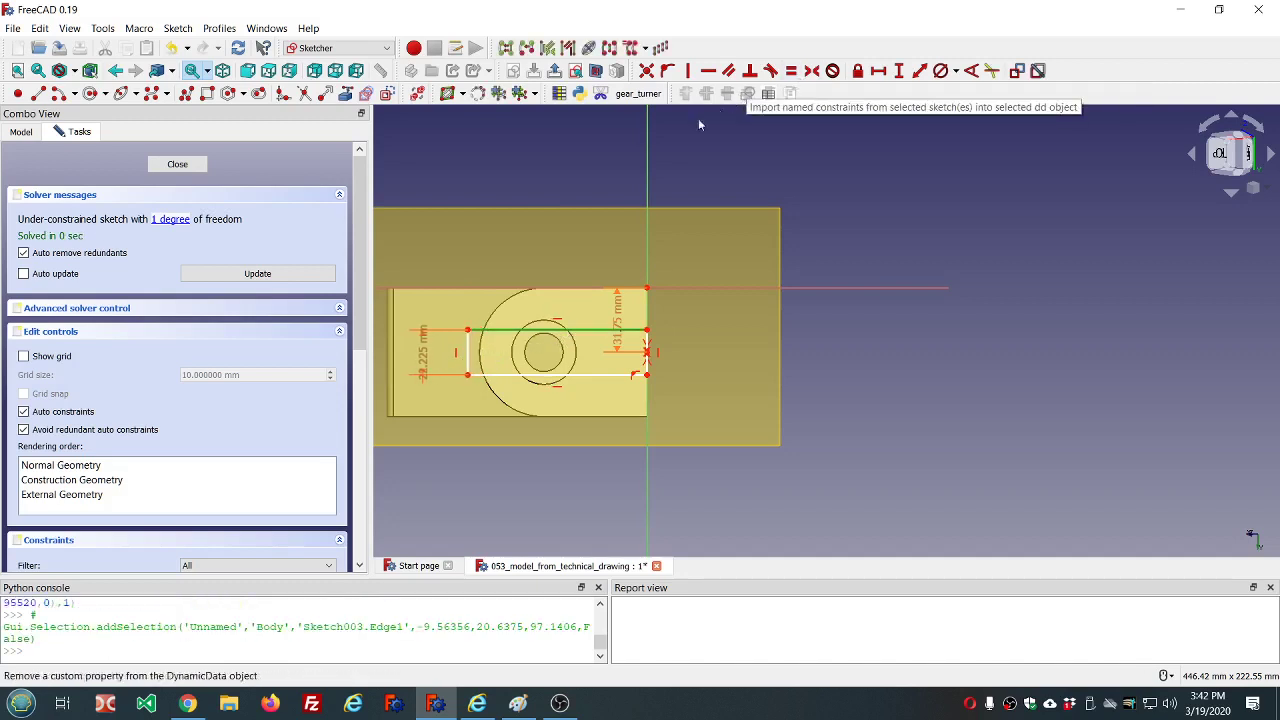
Step: Constrain the slot's top edge length to dd.ddHole_center_height * 5
left_click(878, 70)
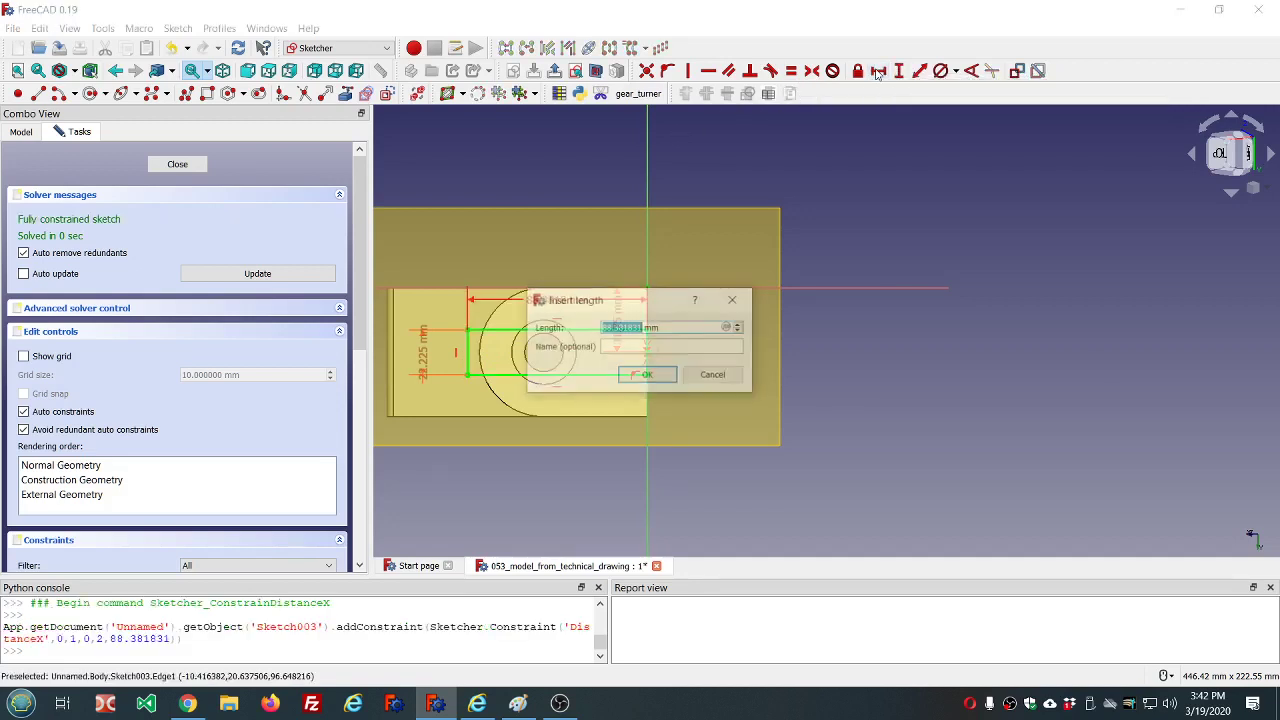
left_click(729, 328)
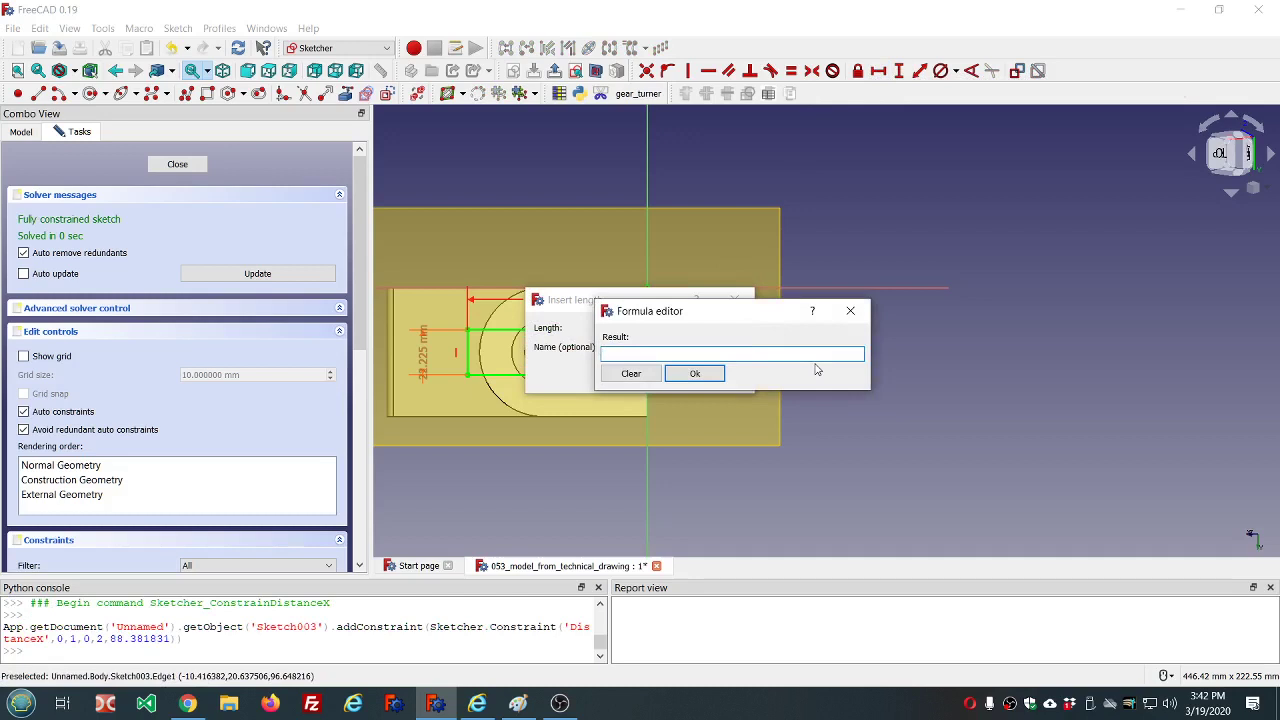
type("dd.dd")
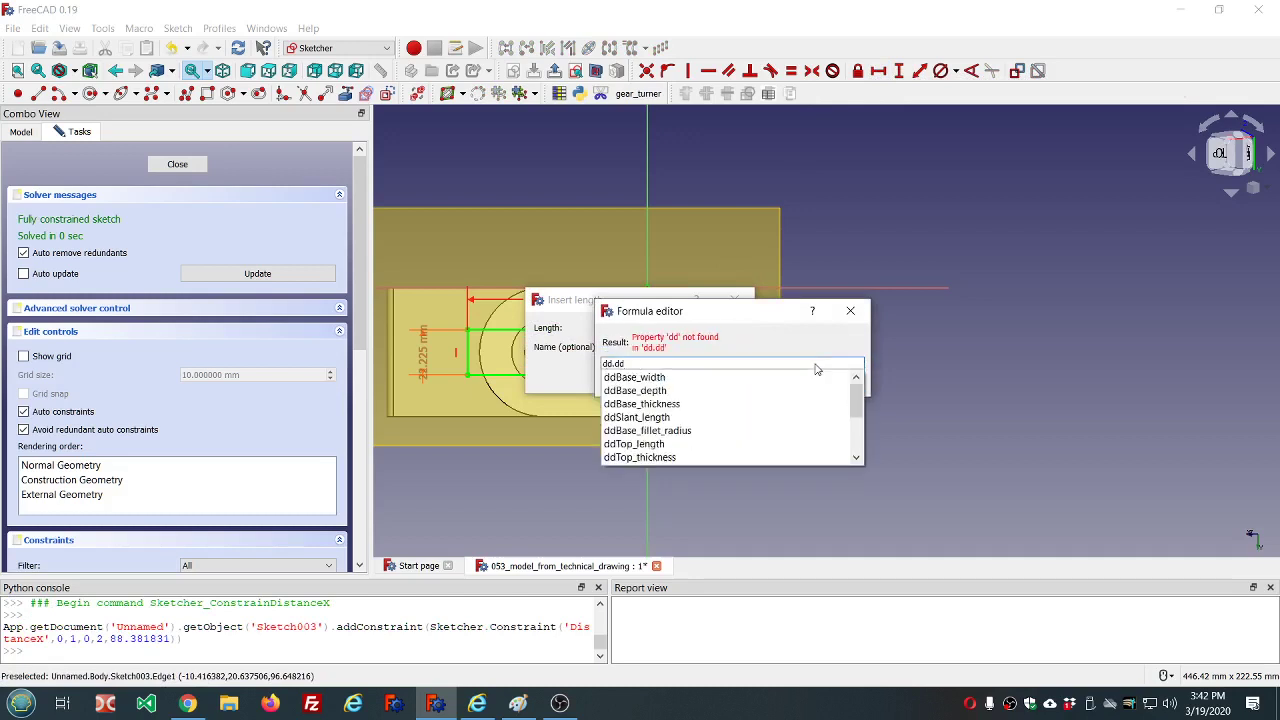
scroll(750, 411, "down", 2)
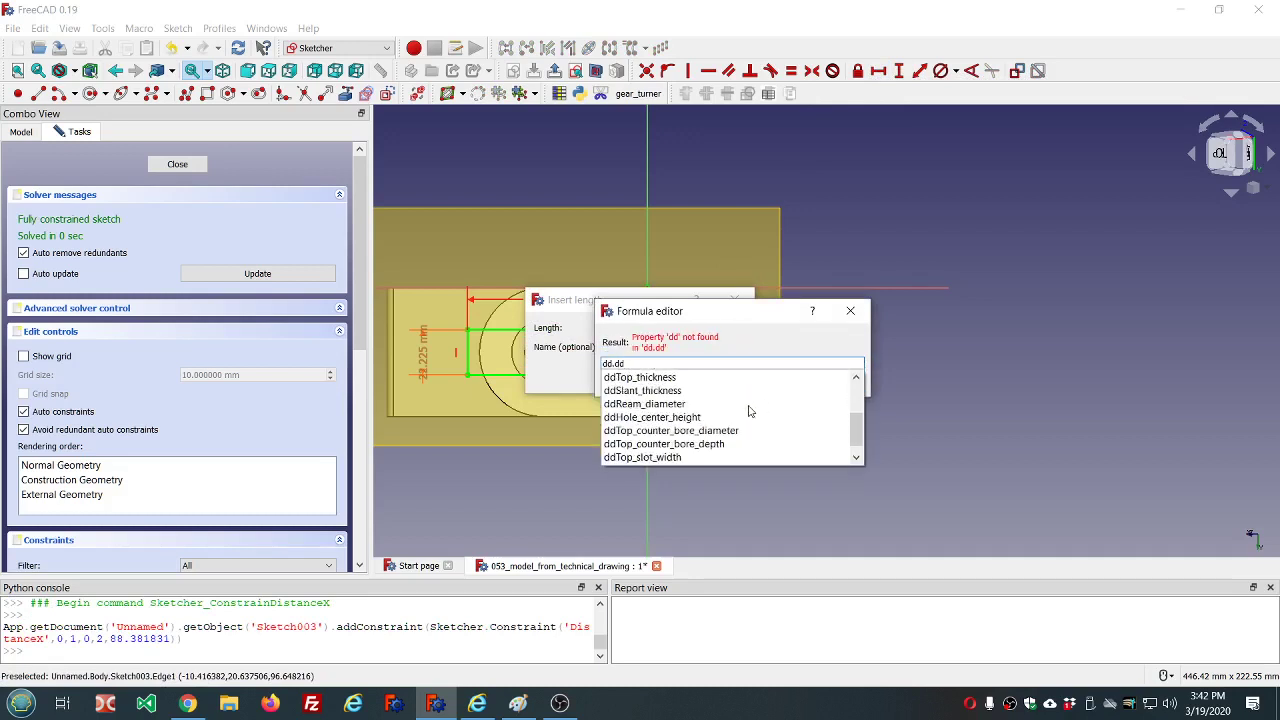
scroll(750, 411, "down", 1)
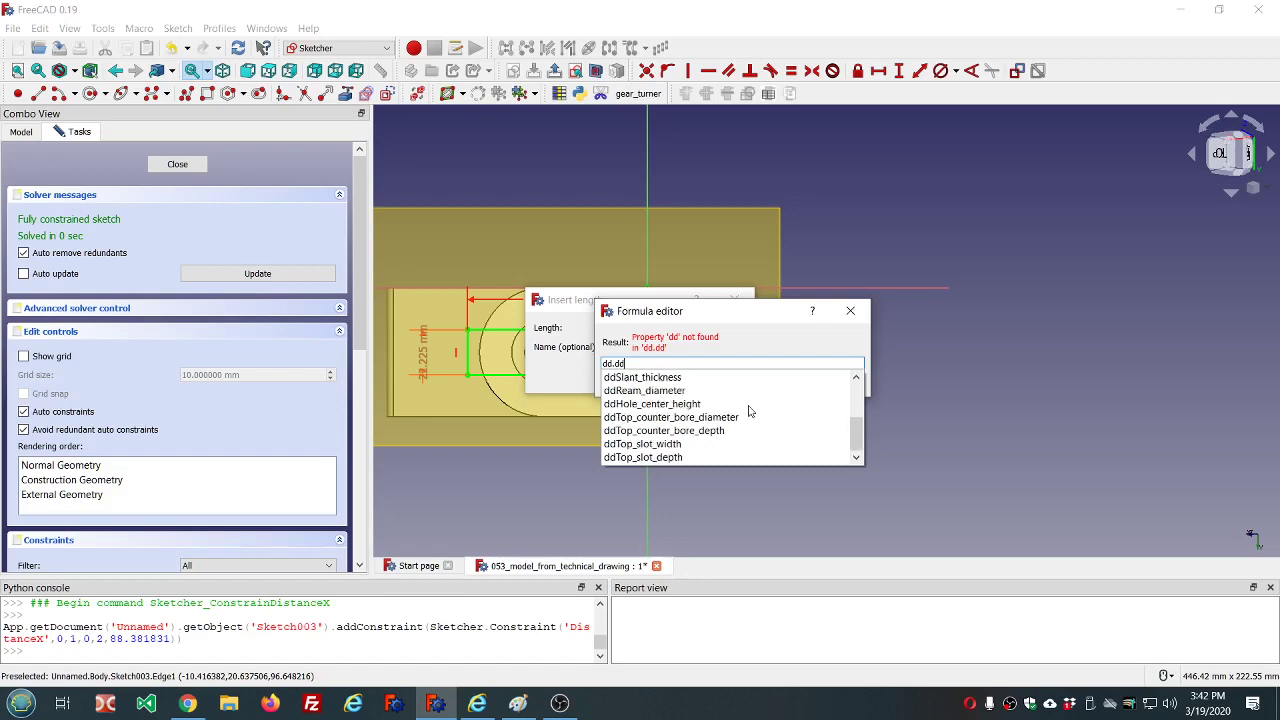
left_click(693, 404)
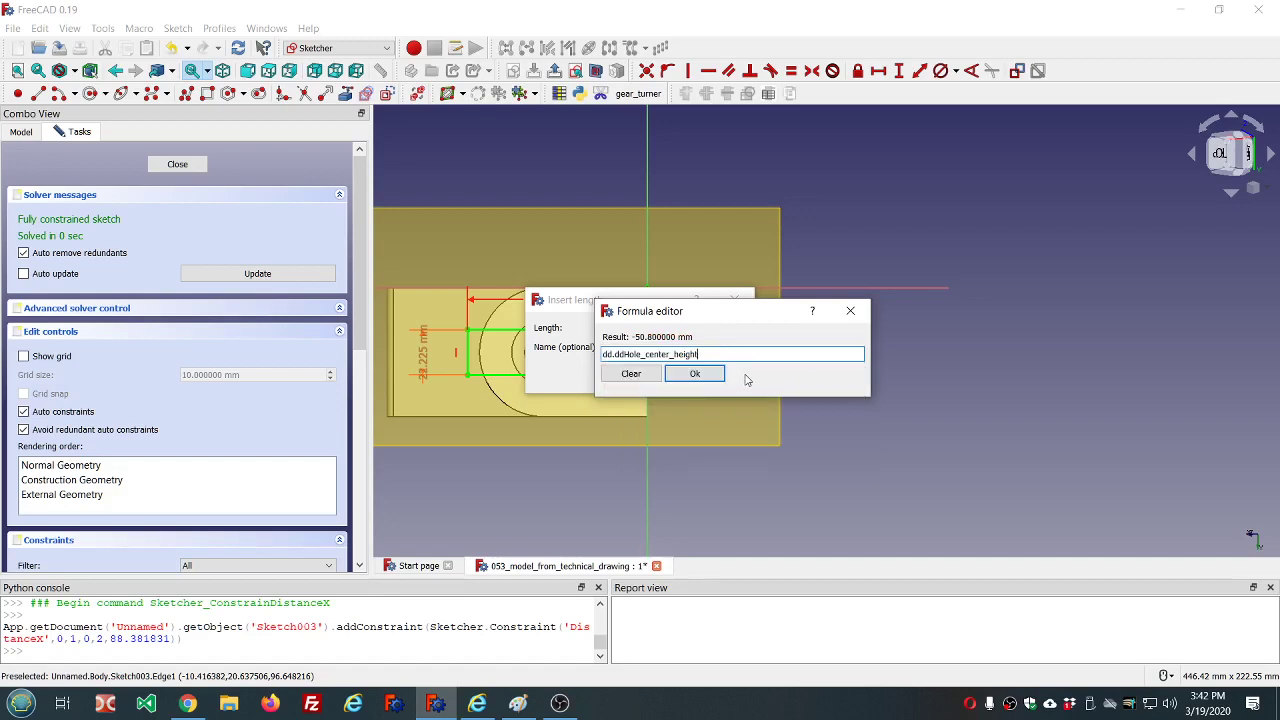
type("*5")
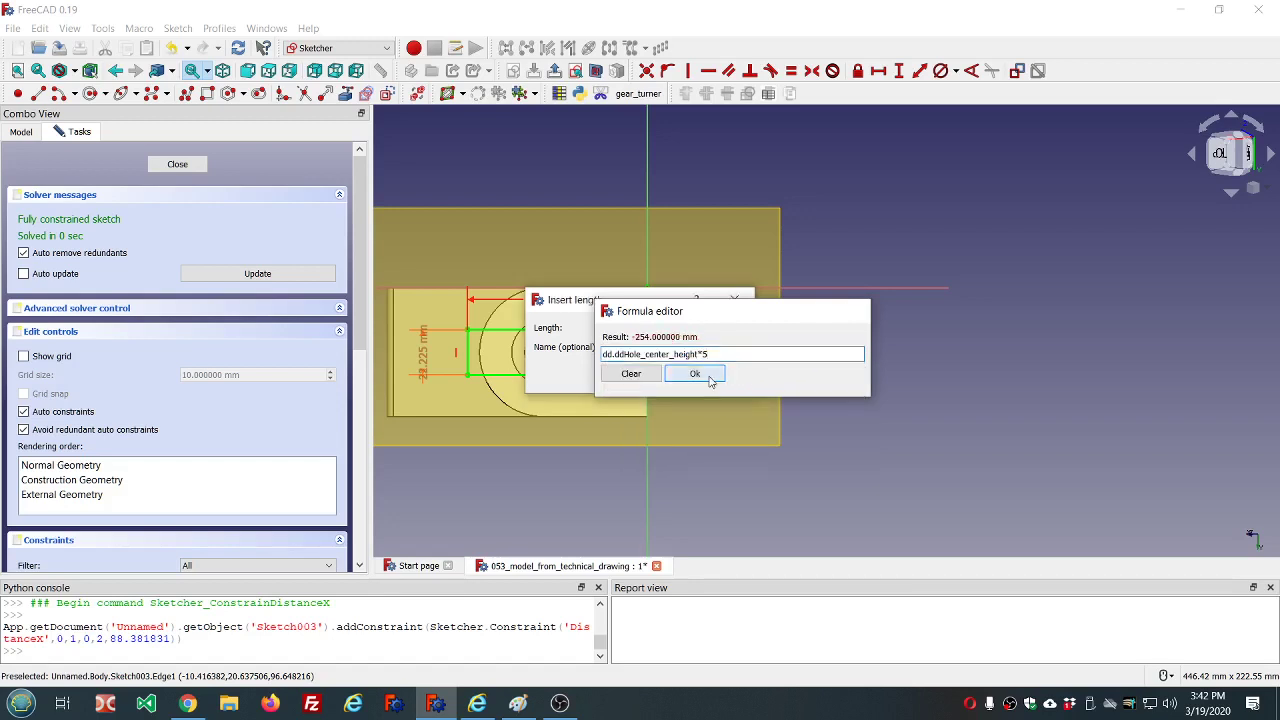
left_click(710, 381)
left_click(654, 375)
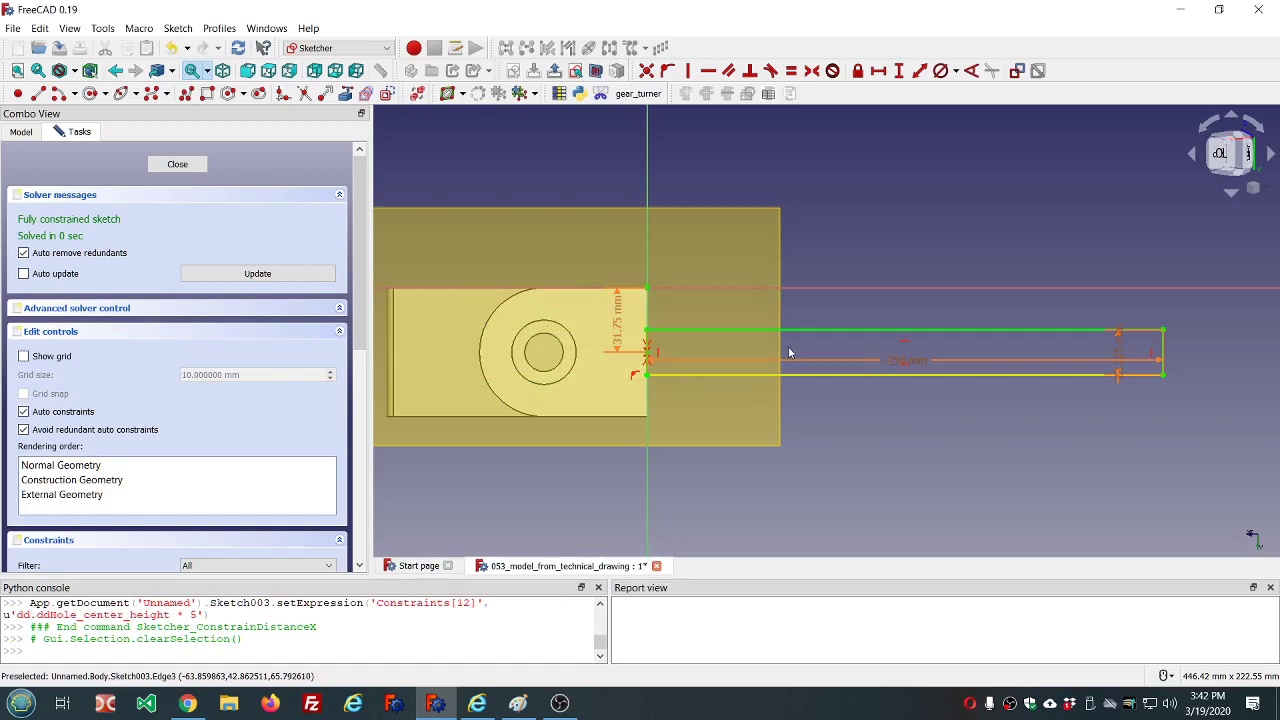
Step: Negate the formula to -dd.ddHole_center_height * 5 (254 mm) and close the sketch
double_click(916, 362)
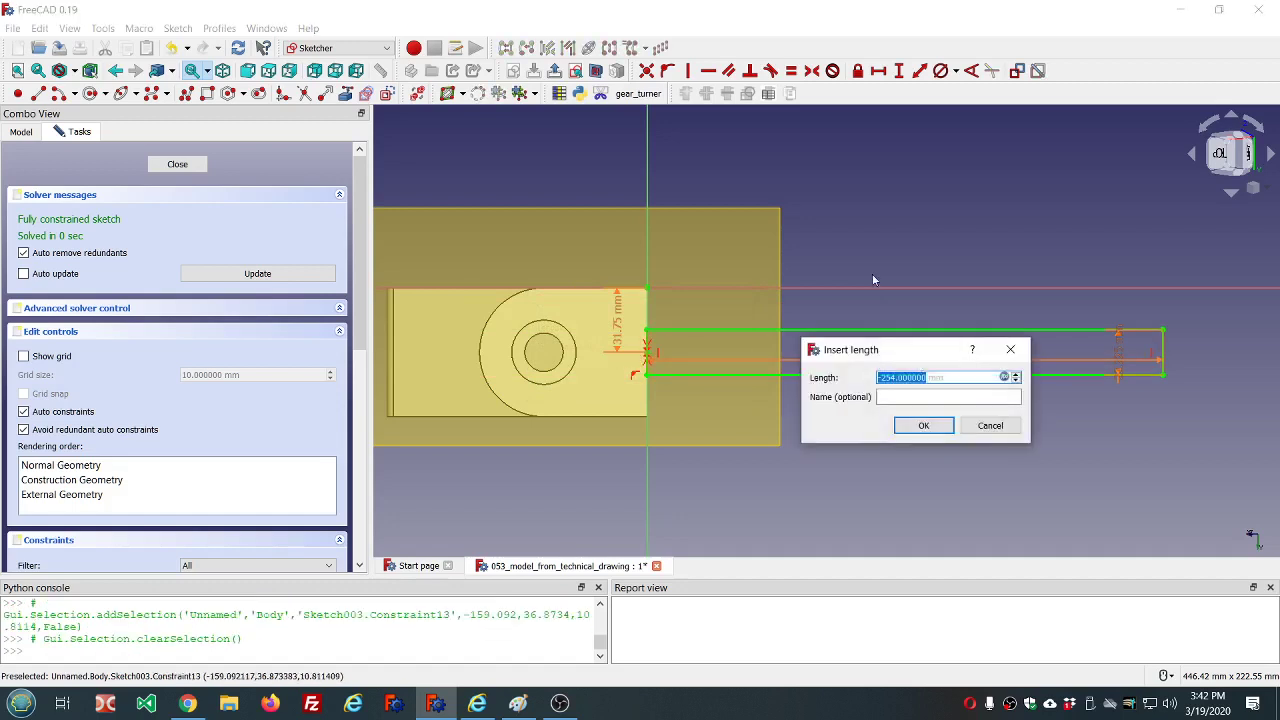
left_click(1004, 377)
key("End")
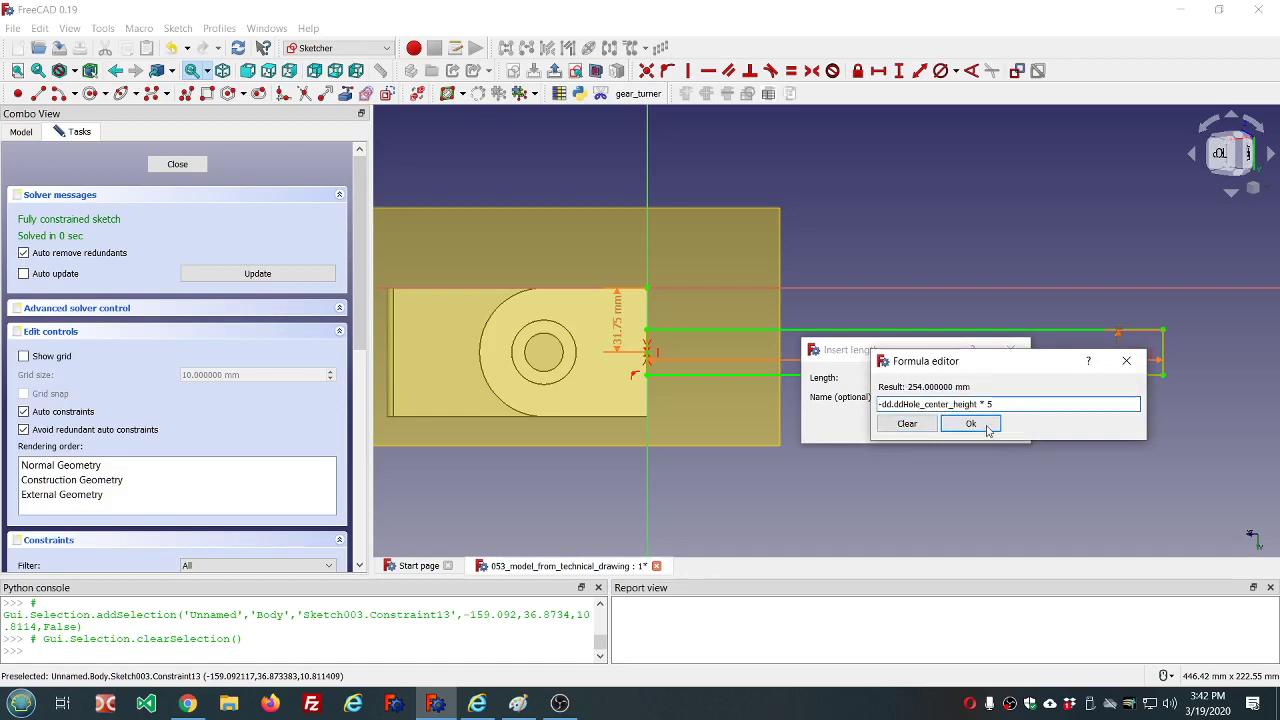
left_click(968, 423)
left_click(912, 427)
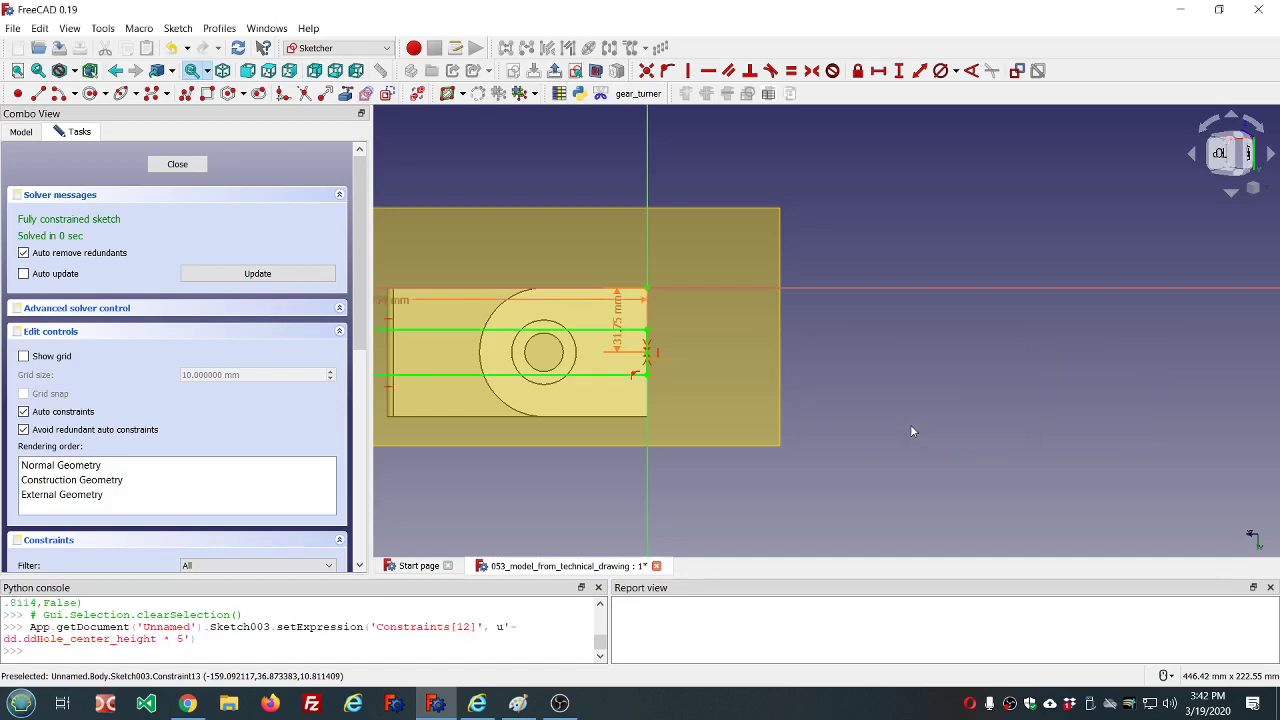
scroll(772, 402, "down", 3)
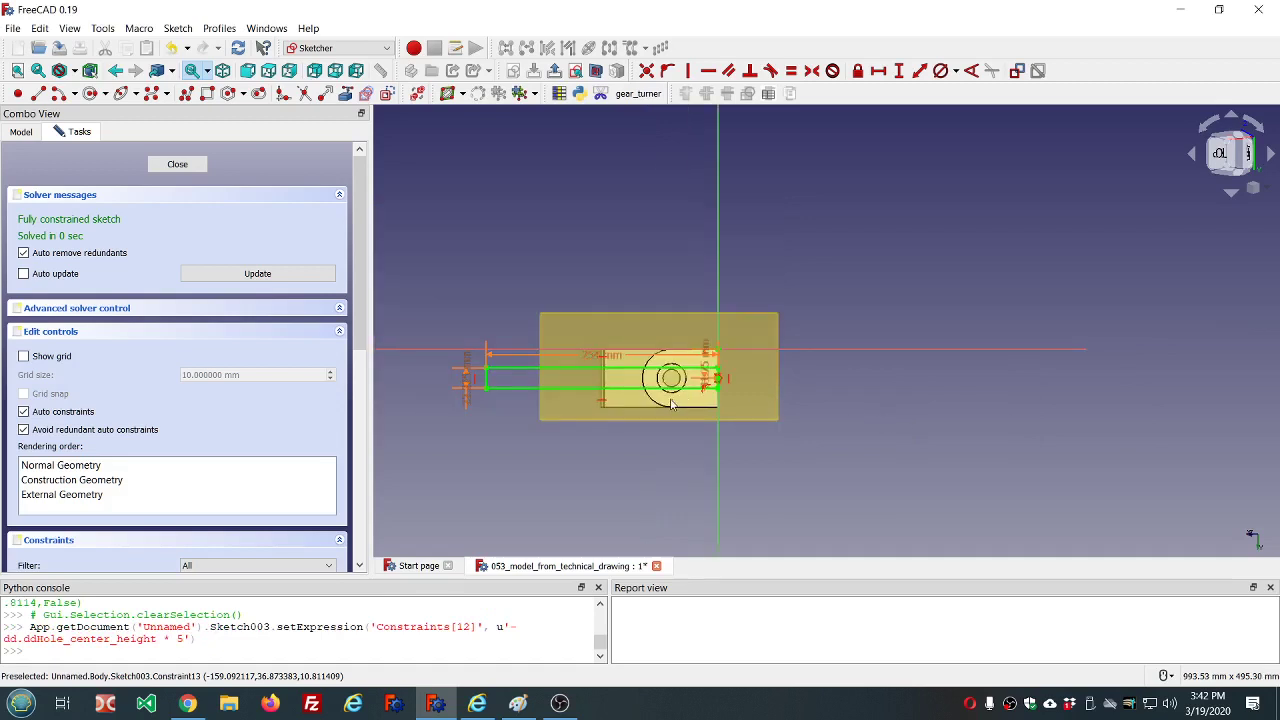
scroll(671, 403, "up", 3)
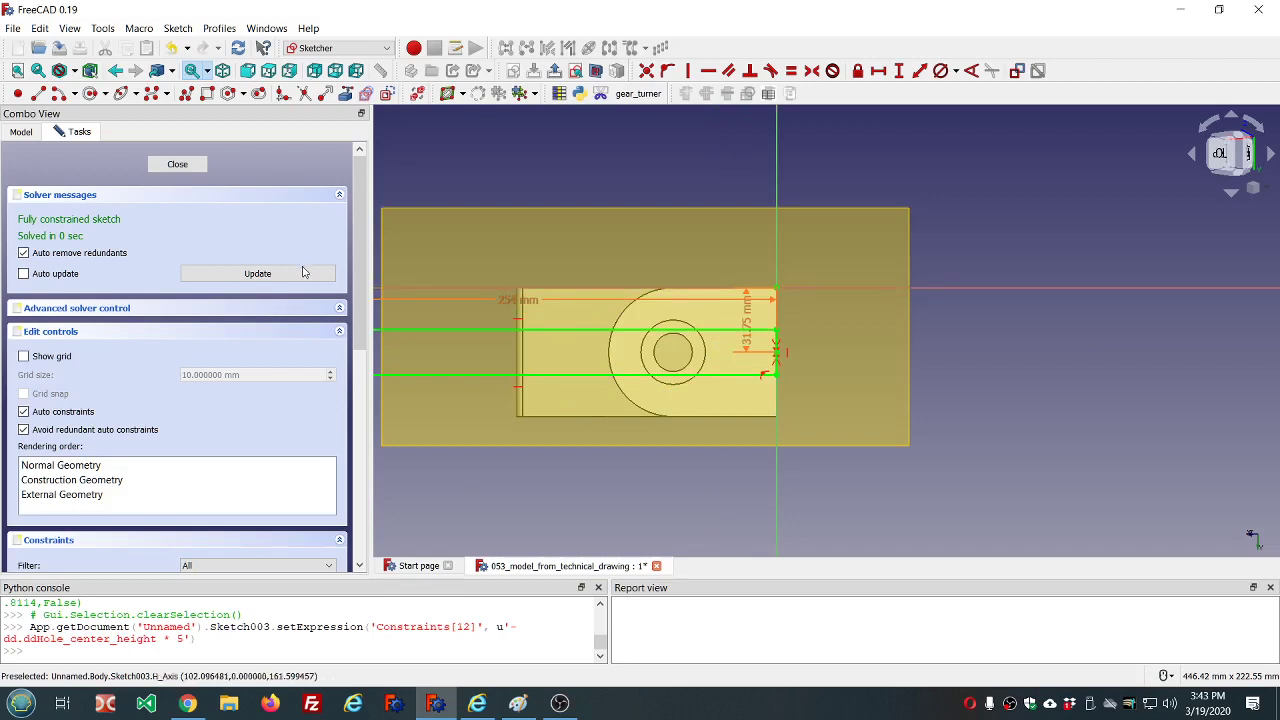
left_click(177, 165)
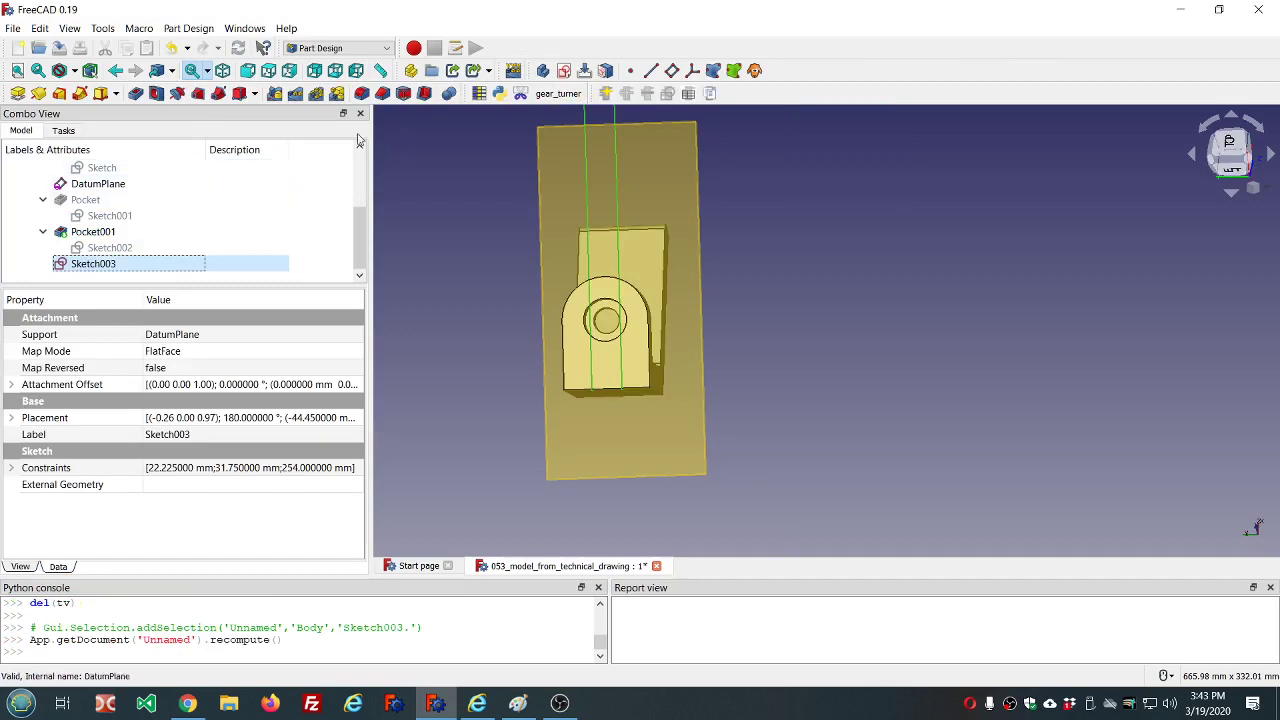
Step: Pocket Sketch003 to a depth of dd.ddTop_slot_depth (6.35 mm), creating Pocket002
left_click(136, 93)
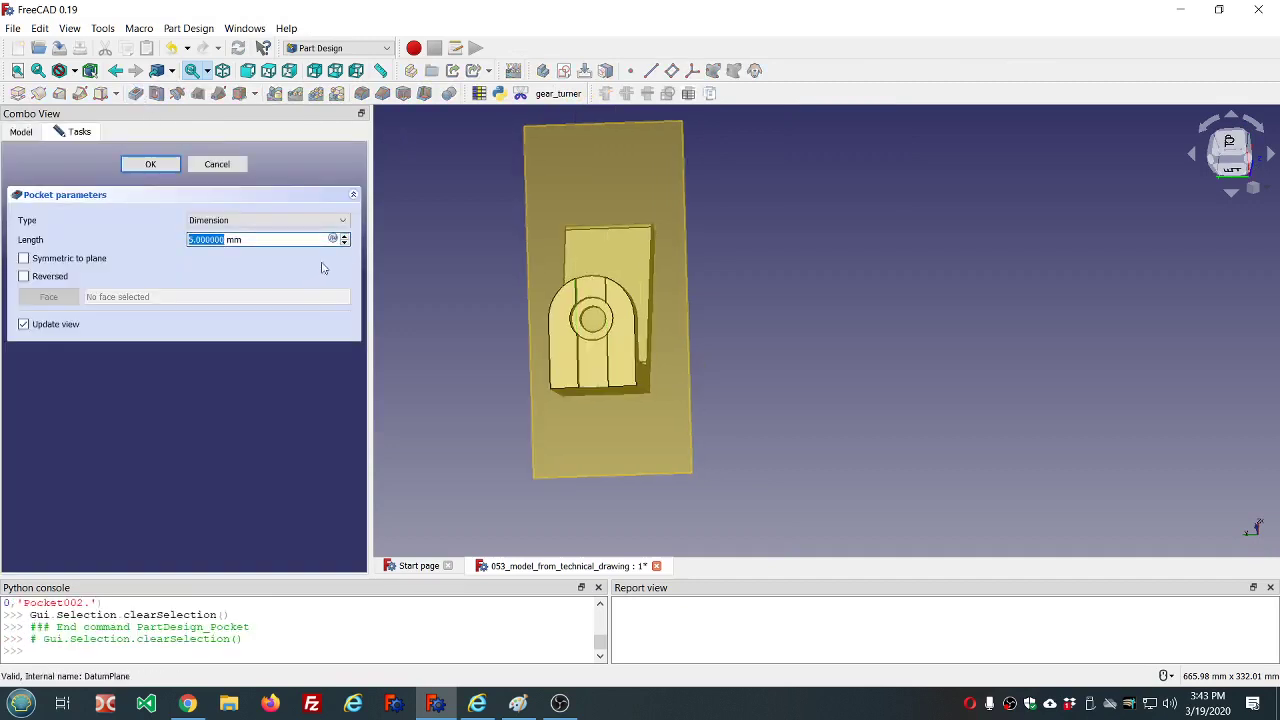
left_click(333, 240)
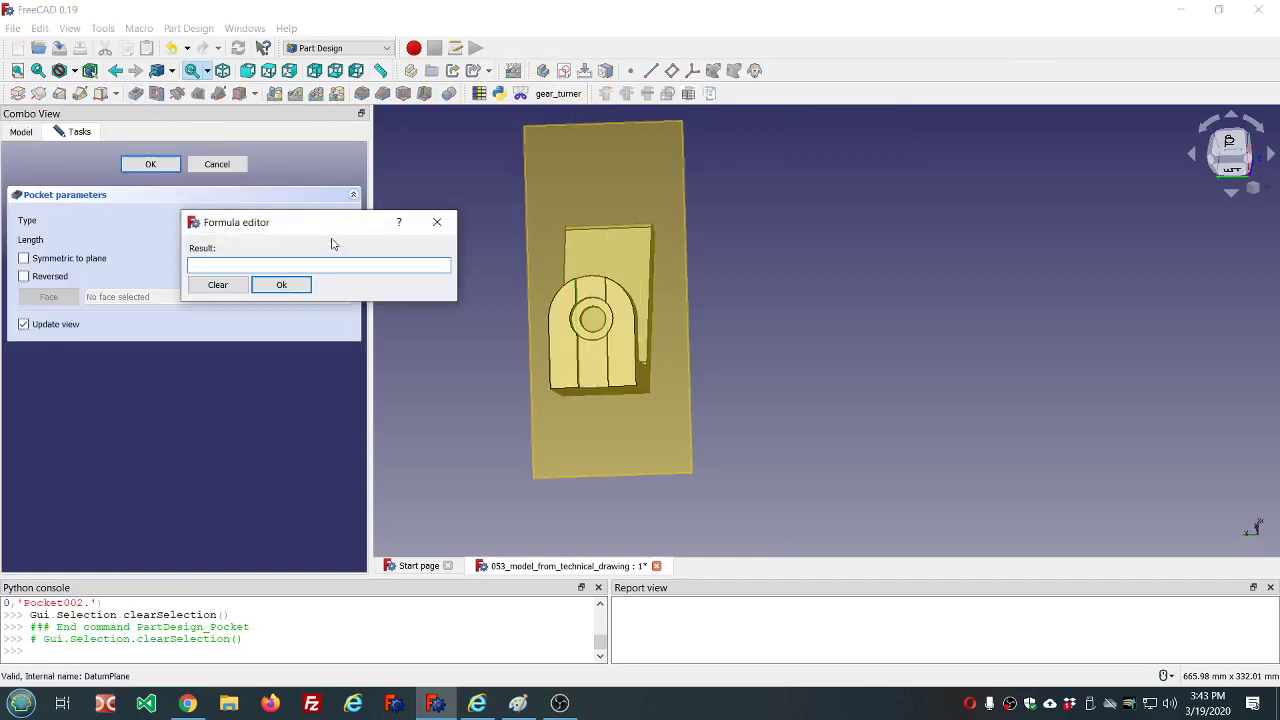
type("dd.dd")
key("Down")
key("Down")
key("Down")
key("Down")
key("Down")
key("Down")
key("Down")
key("Down")
key("Down")
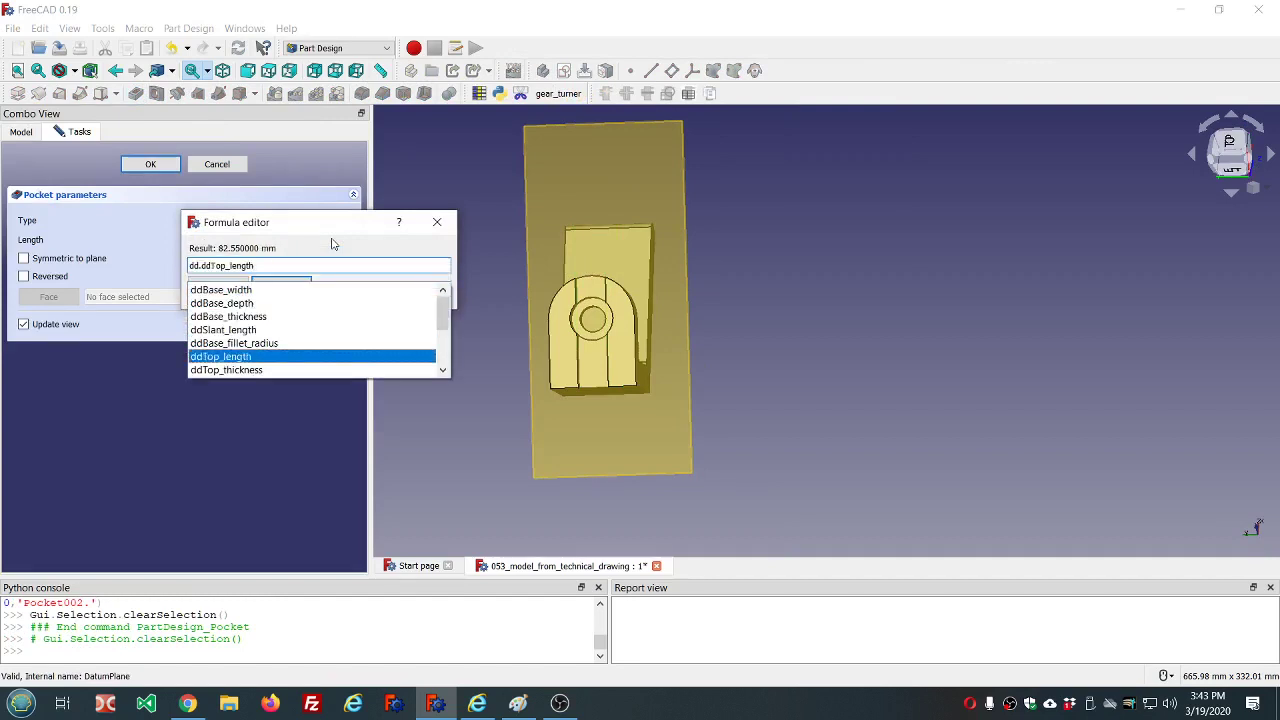
key("Down")
key("Down")
key("Down")
key("Down")
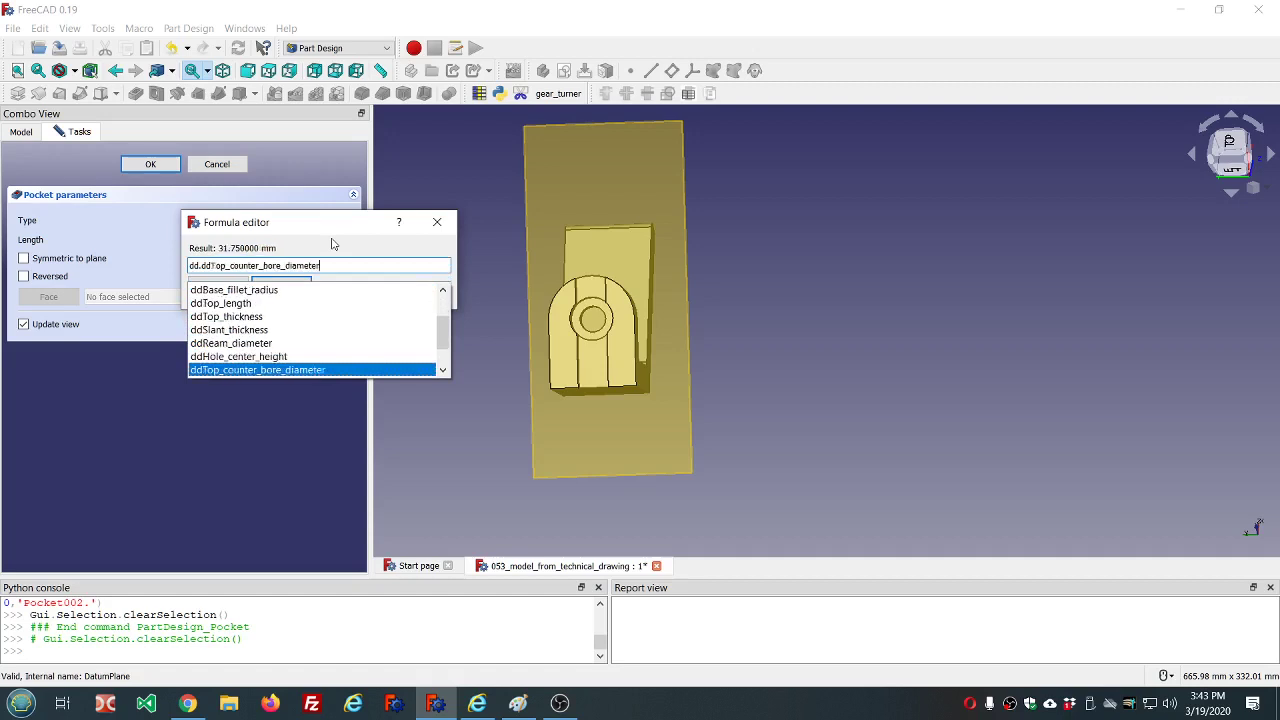
key("Down")
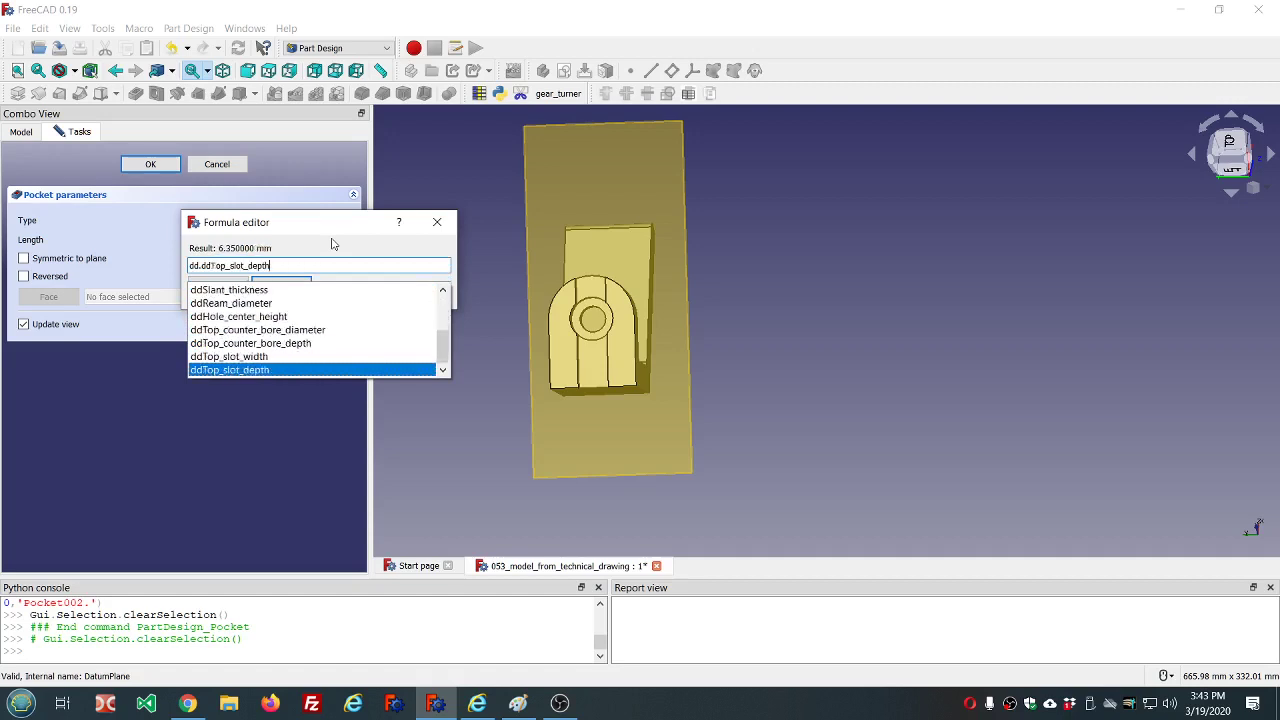
key("Return")
key("Return")
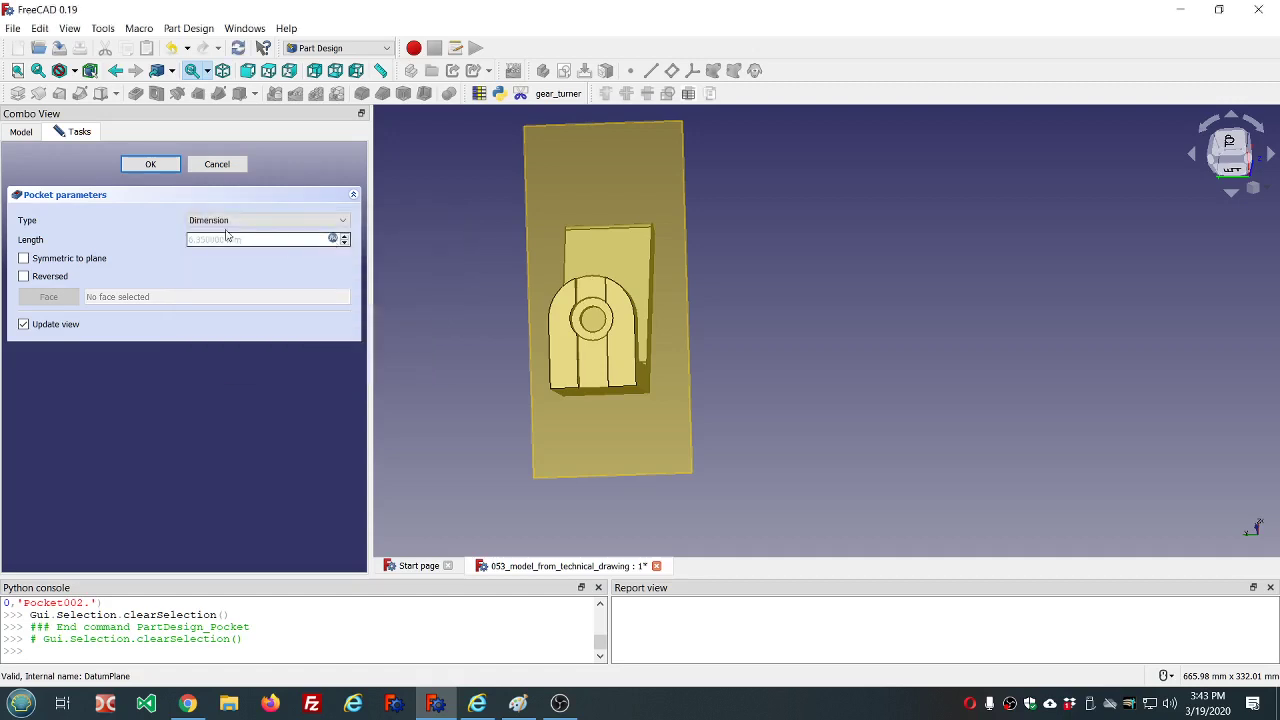
left_click(166, 168)
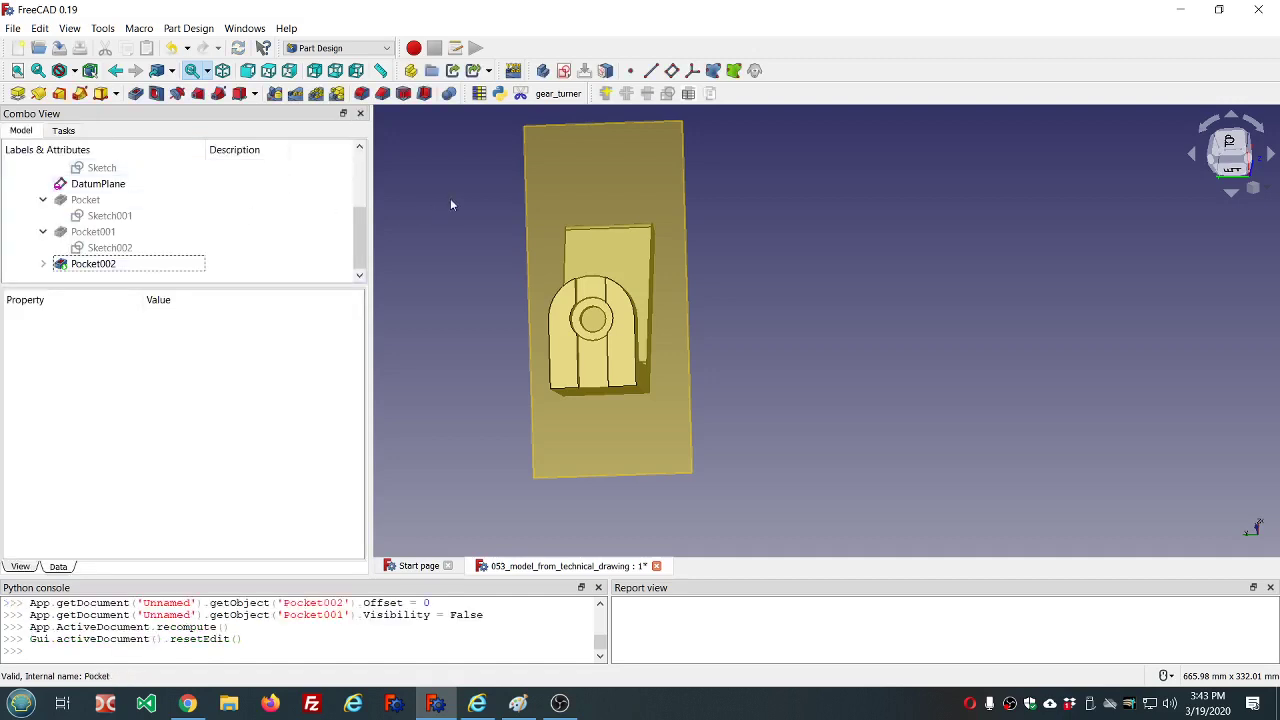
mouse_move(749, 303)
middle_mouse_down()
mouse_move(686, 317)
mouse_move(640, 309)
mouse_move(737, 287)
middle_mouse_up()
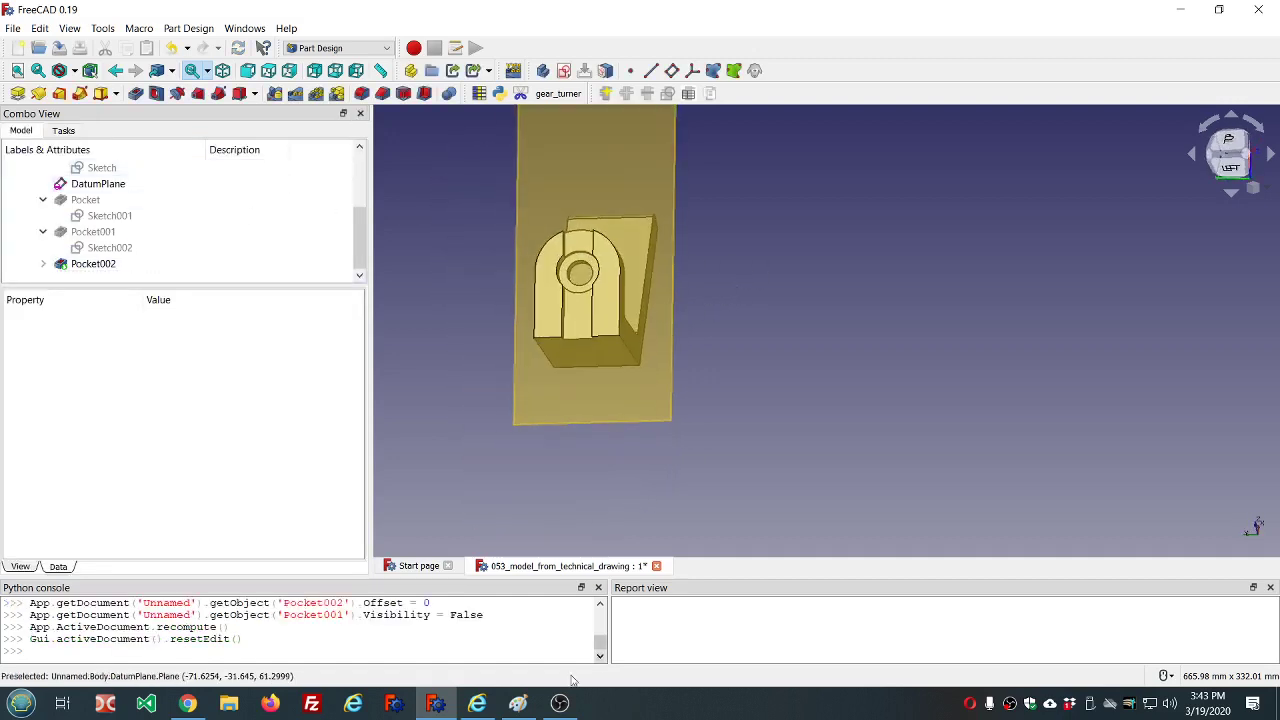
left_click(518, 703)
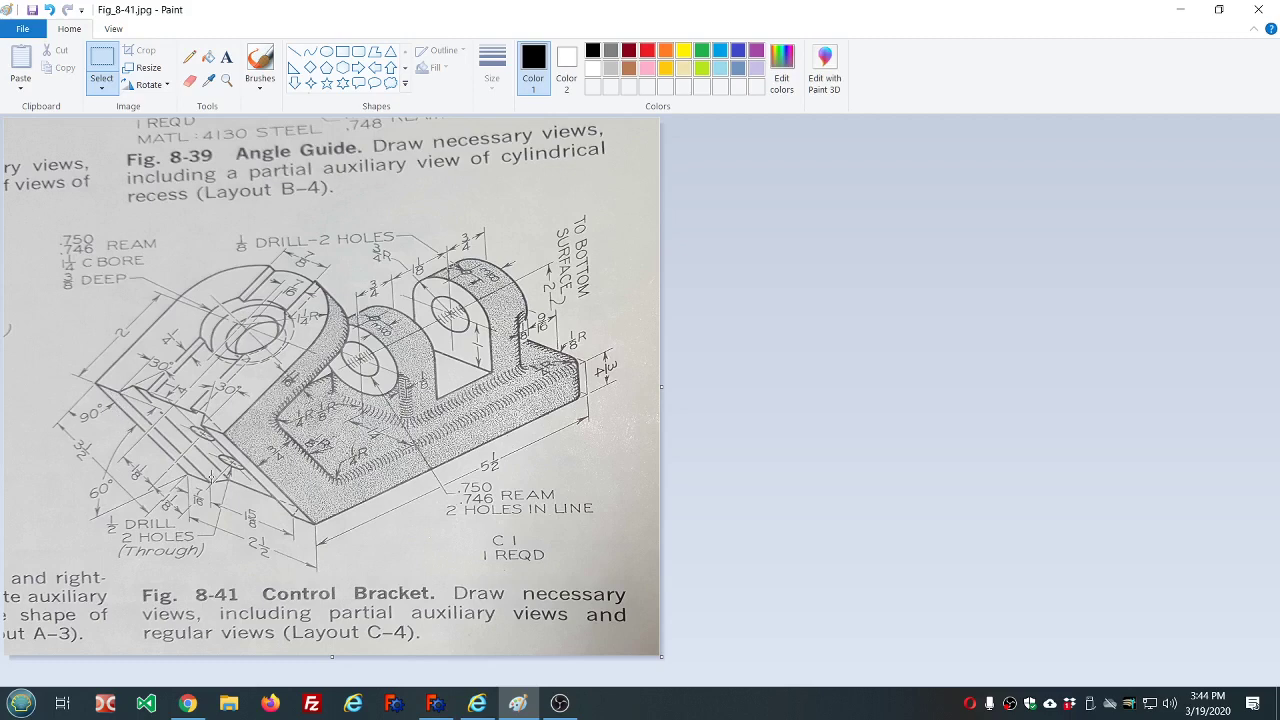
left_click(435, 705)
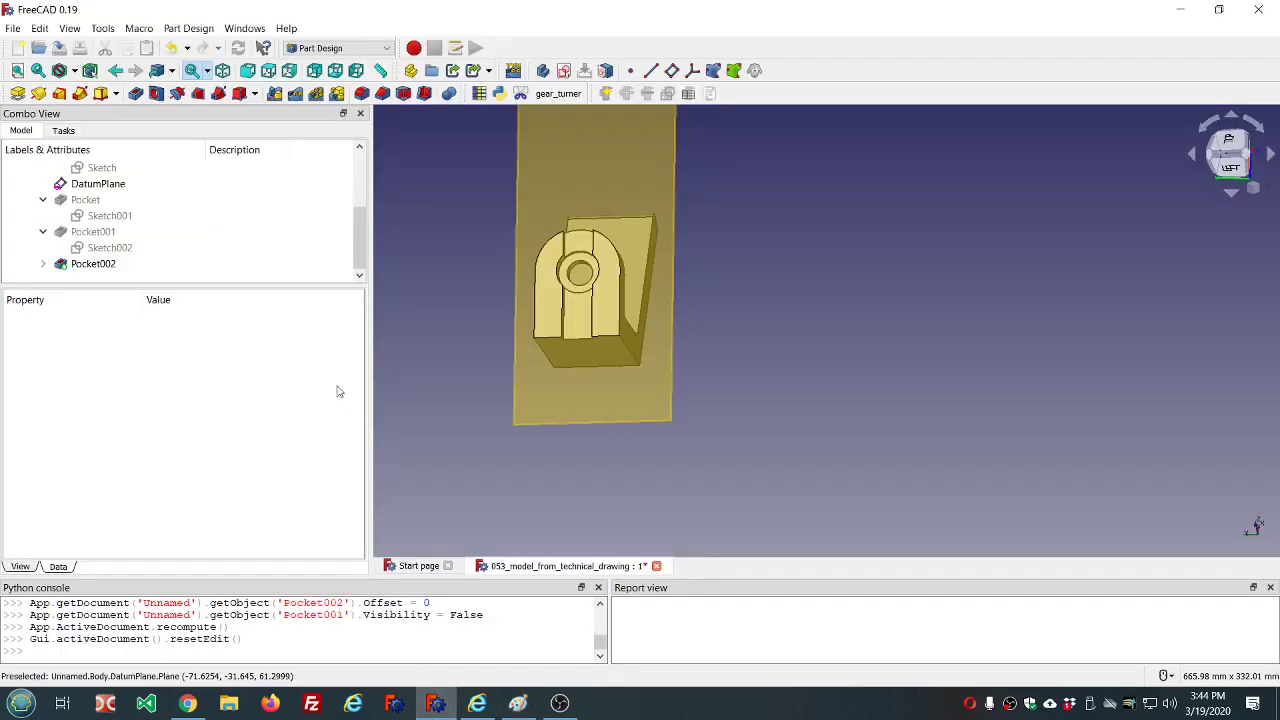
Step: Create Sketch004 on the angled-flange datum plane with one vertical line along the part's edge
left_click(538, 172)
left_click(560, 71)
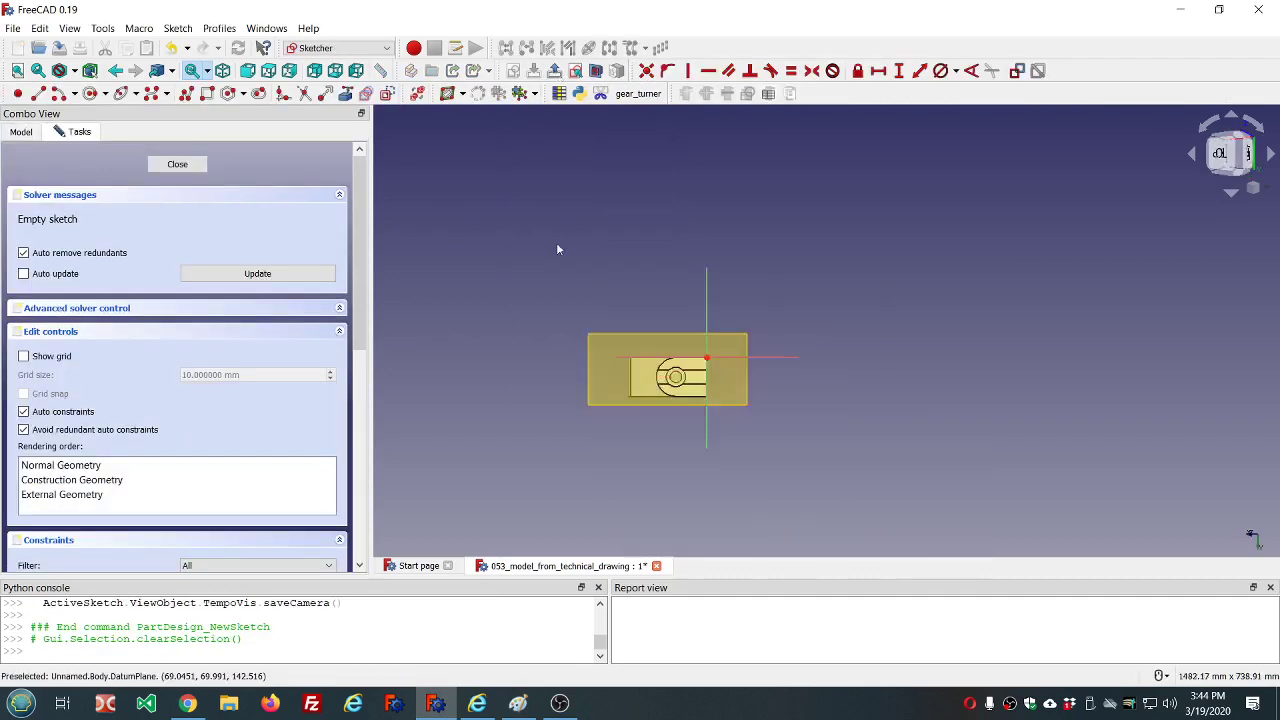
scroll(661, 370, "up", 8)
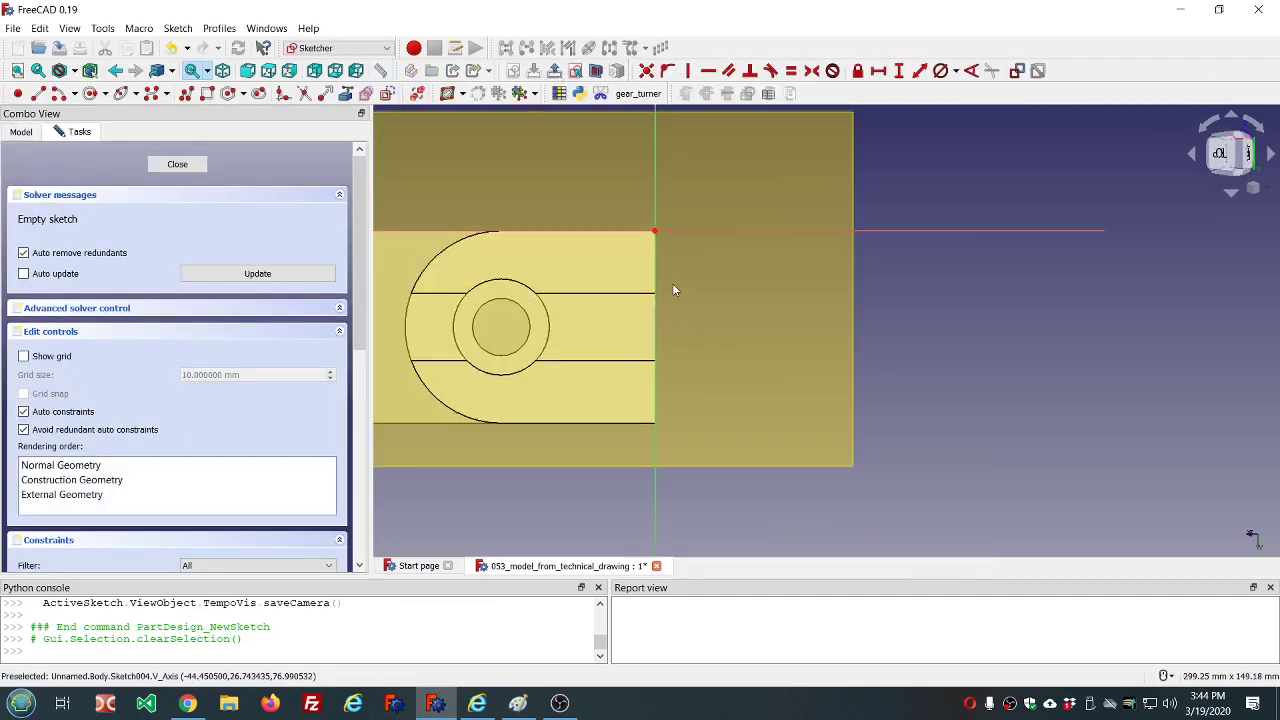
left_click(38, 93)
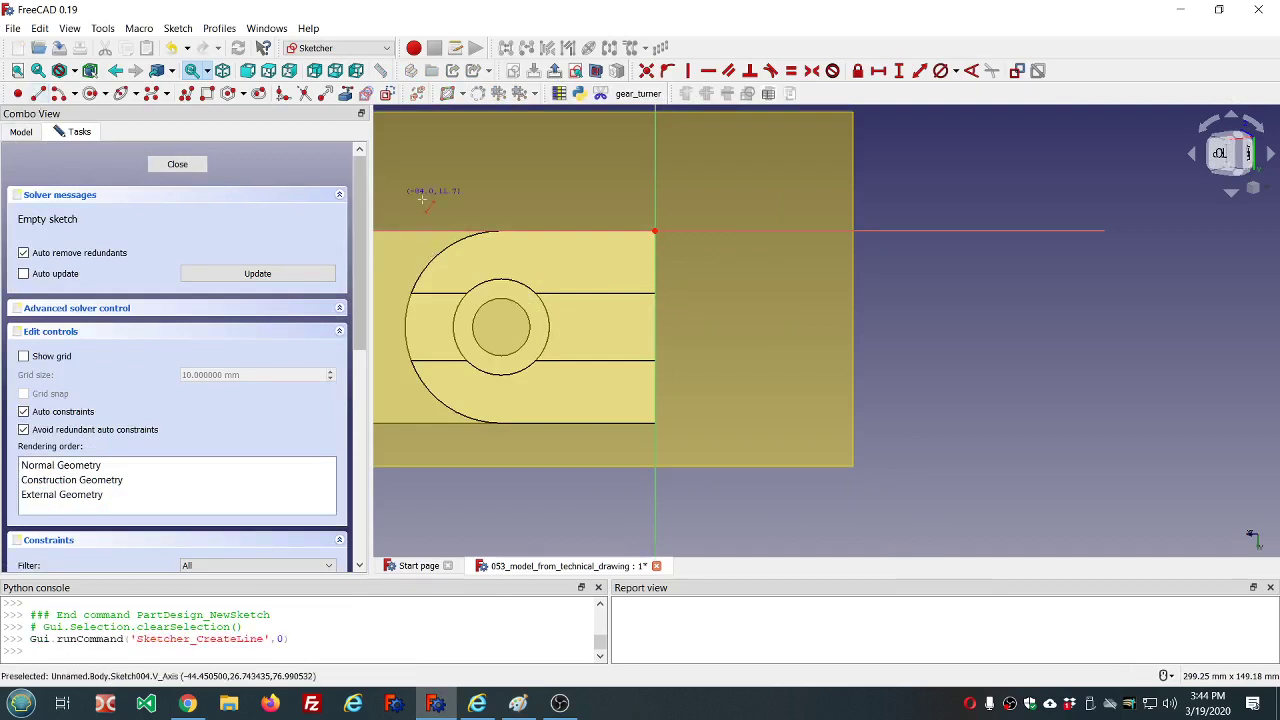
left_click(657, 272)
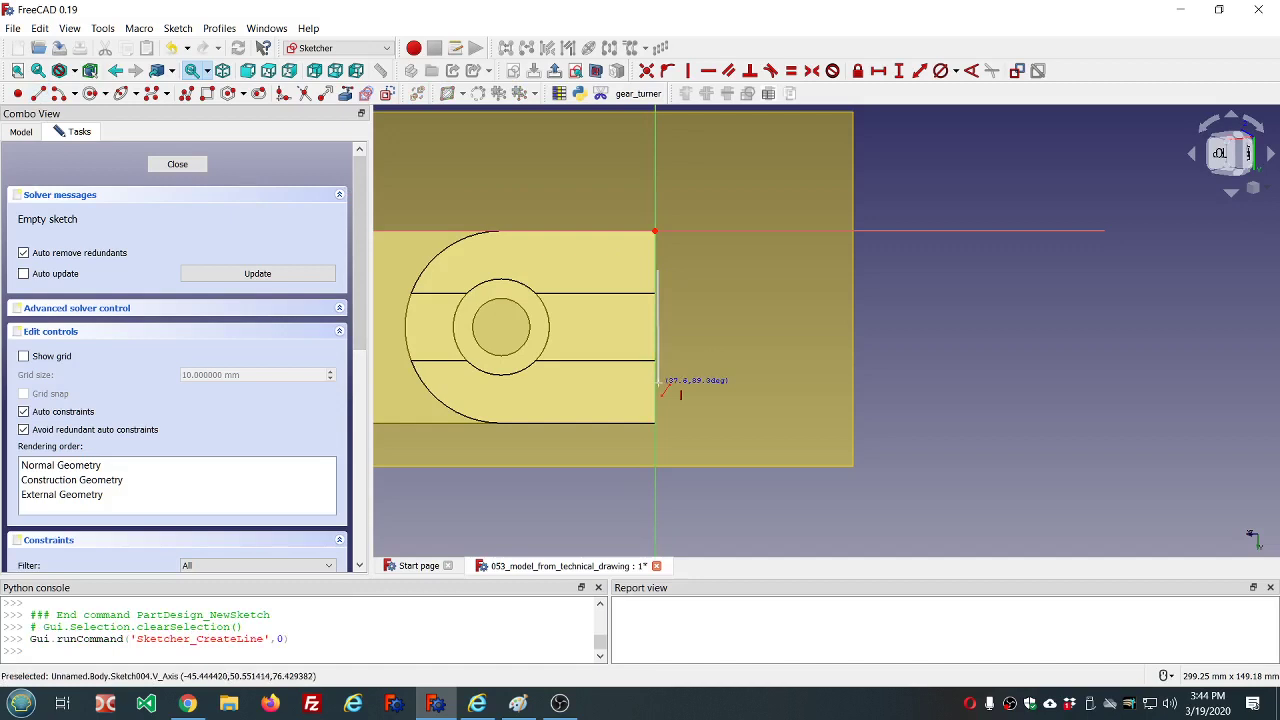
left_click(658, 388)
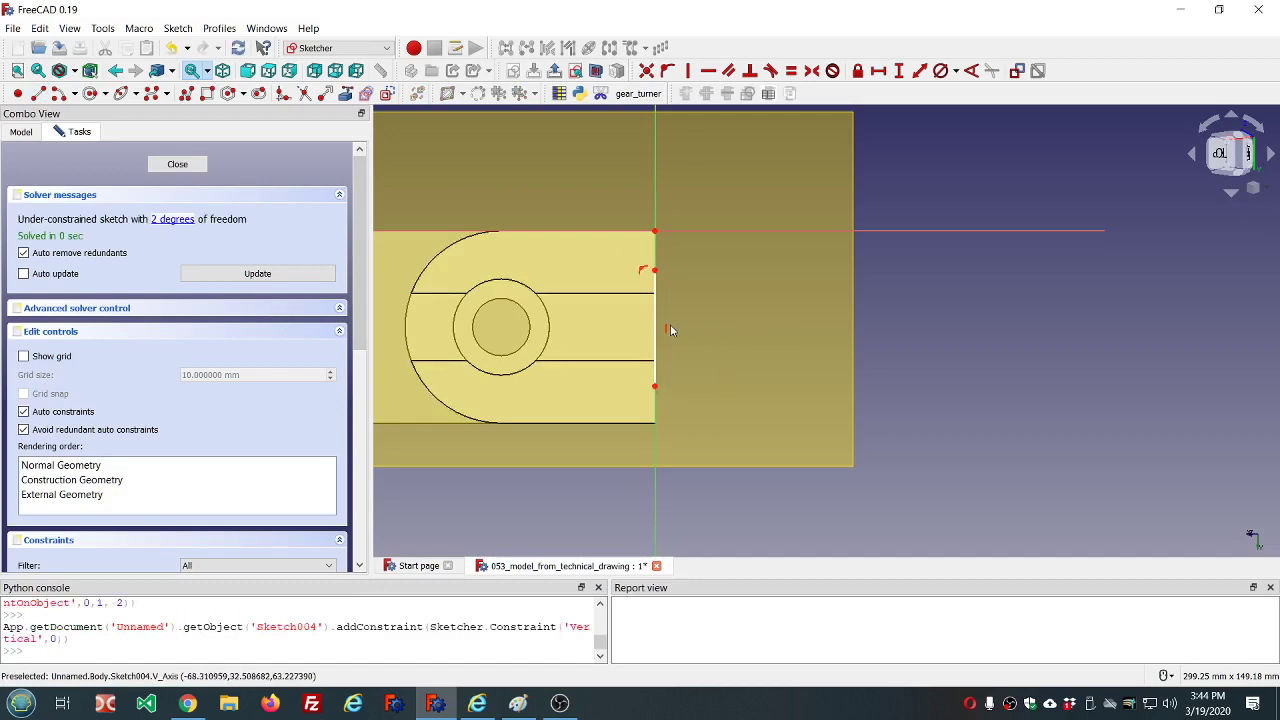
left_click(175, 164)
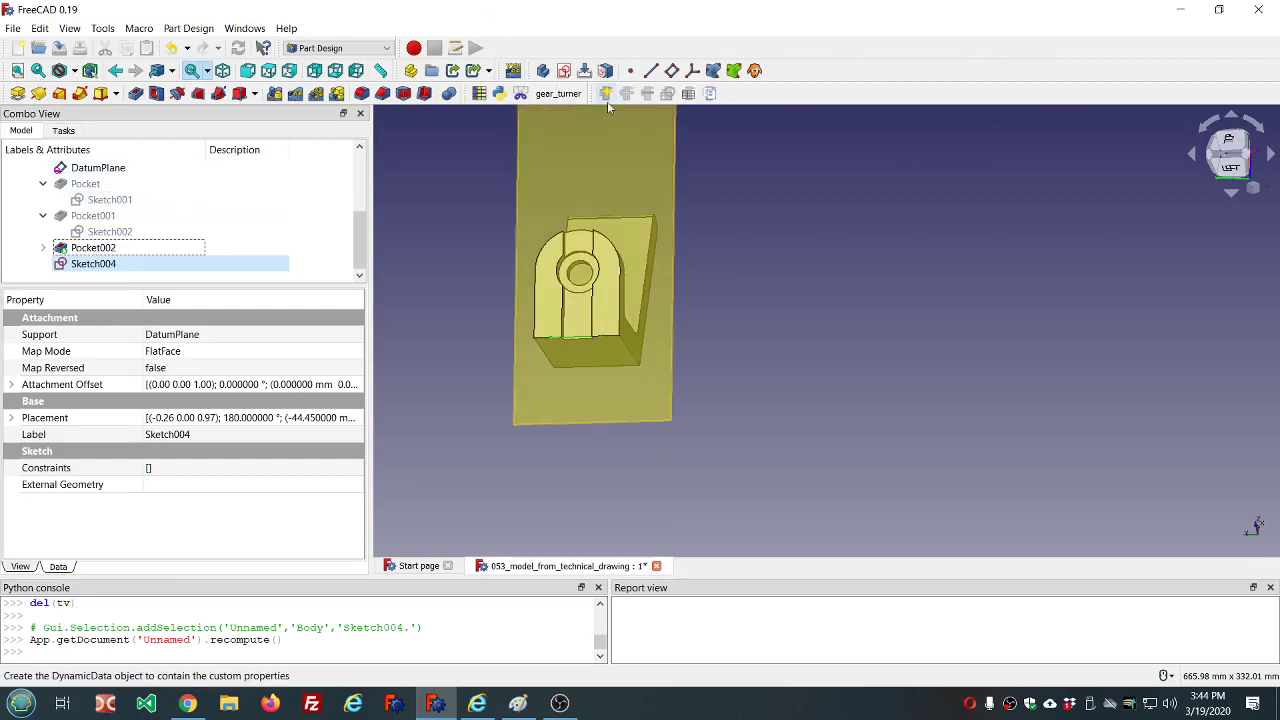
Step: Add a Slant_slot_major_width length property to dd in the slant_dimensions group
scroll(165, 186, "up", 3)
left_click(165, 198)
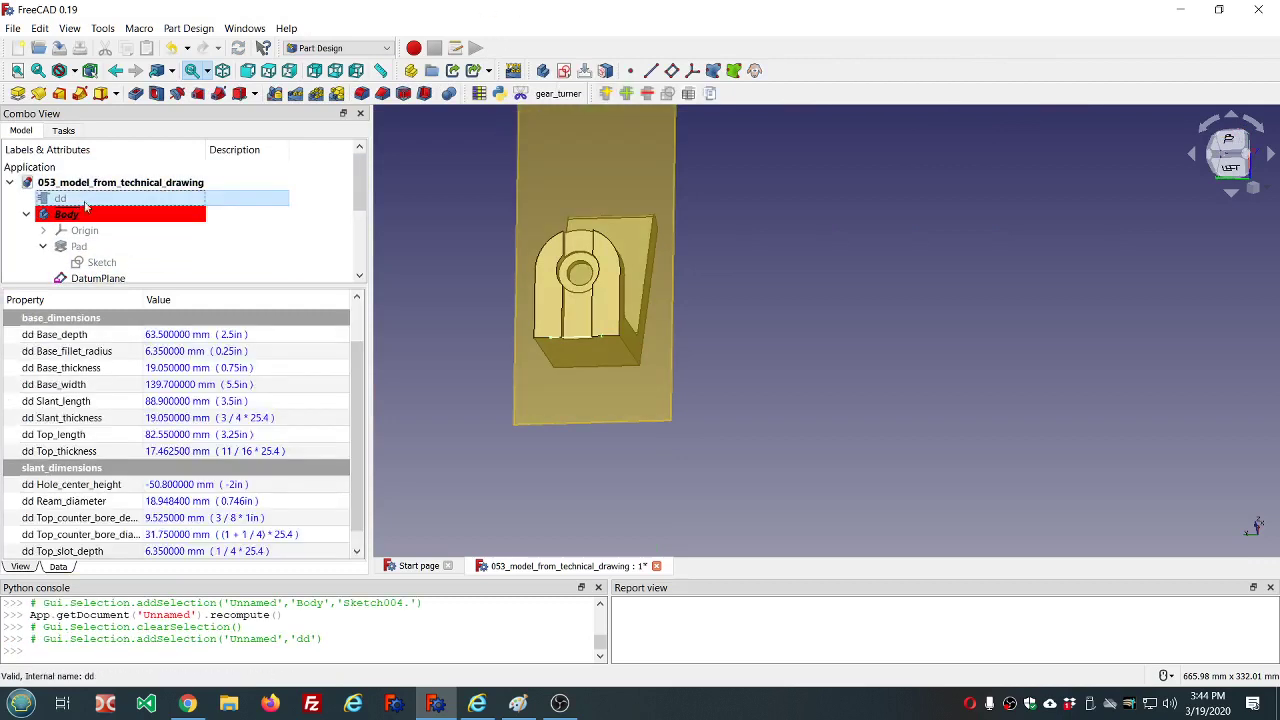
left_click(631, 94)
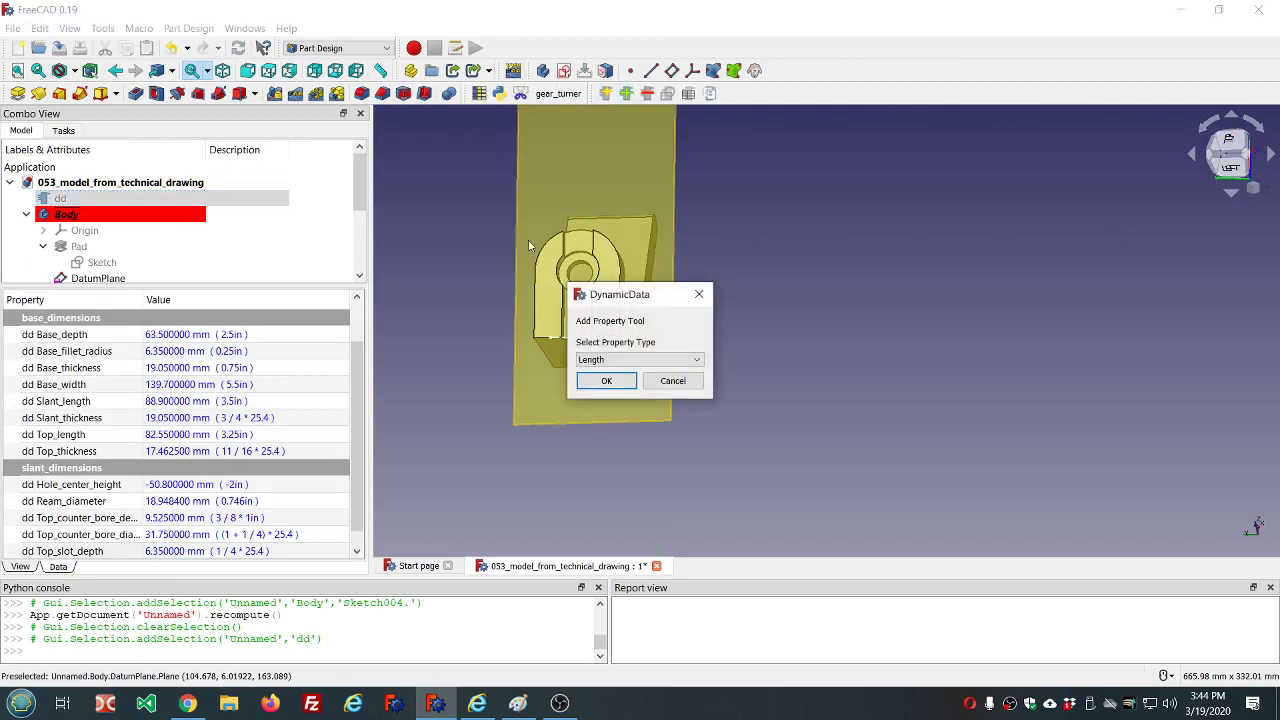
left_click(607, 381)
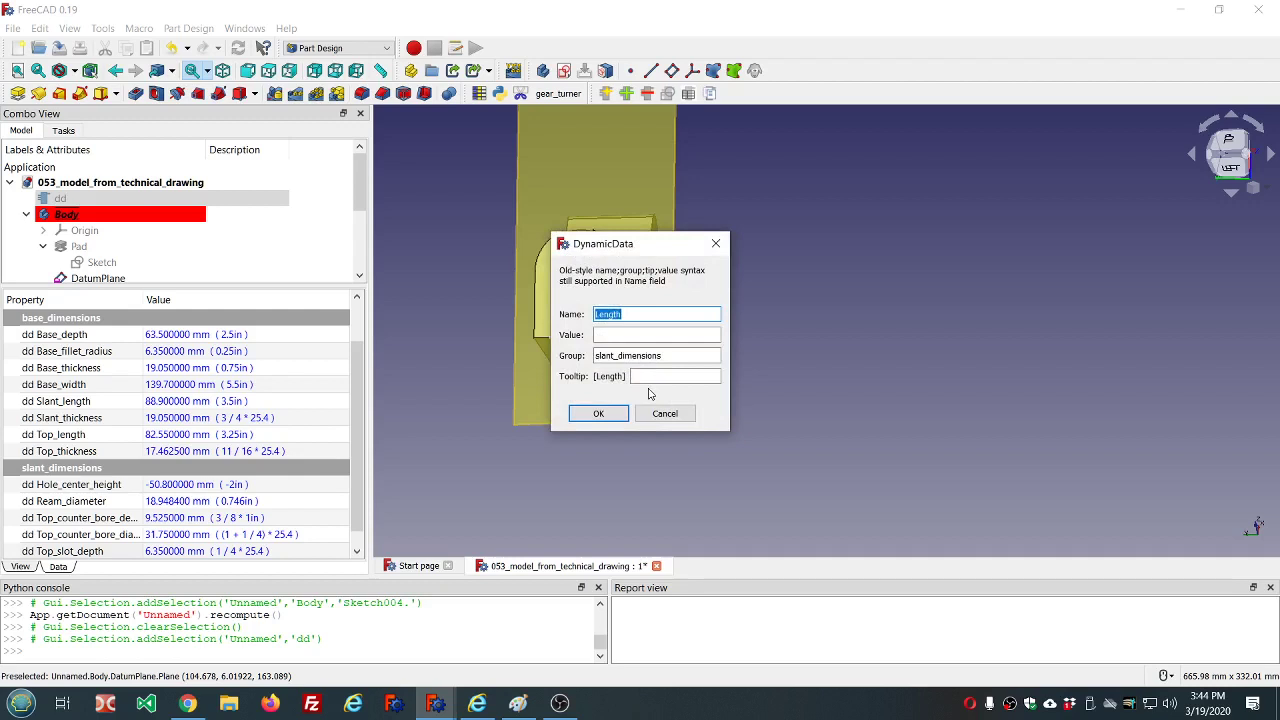
type("slant_slot_major_wid")
left_click(588, 420)
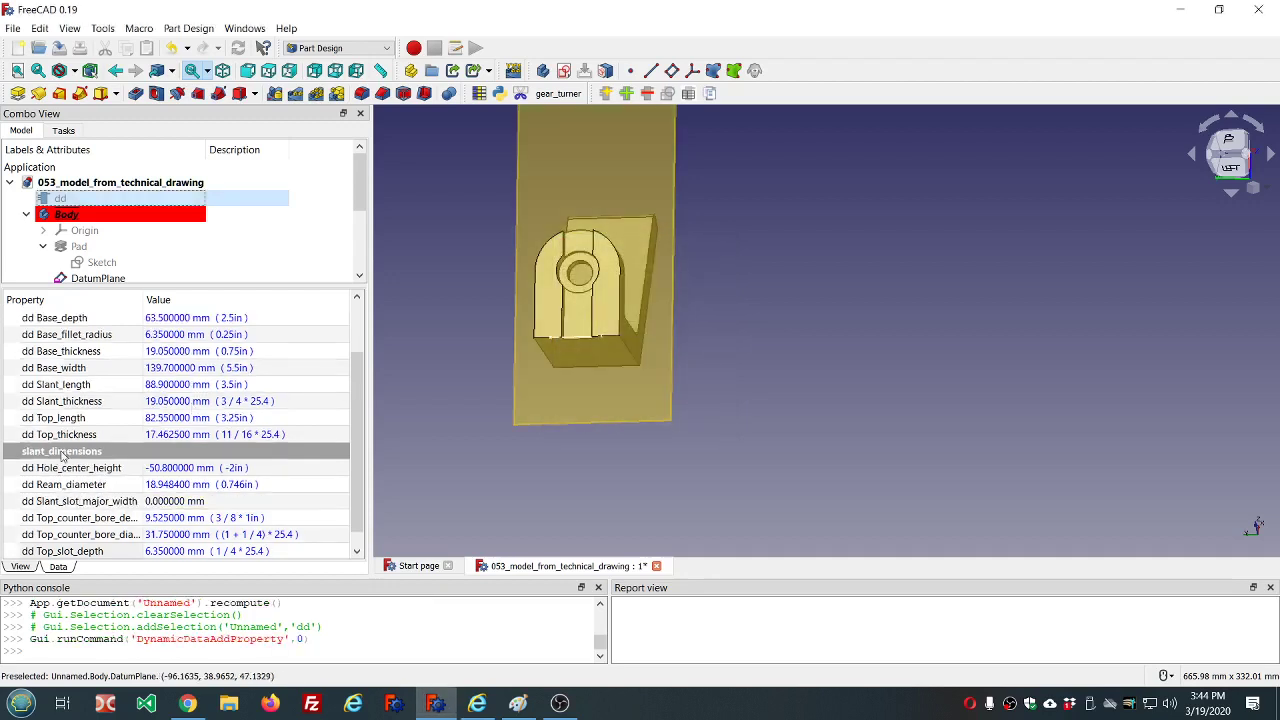
scroll(62, 455, "down", 1)
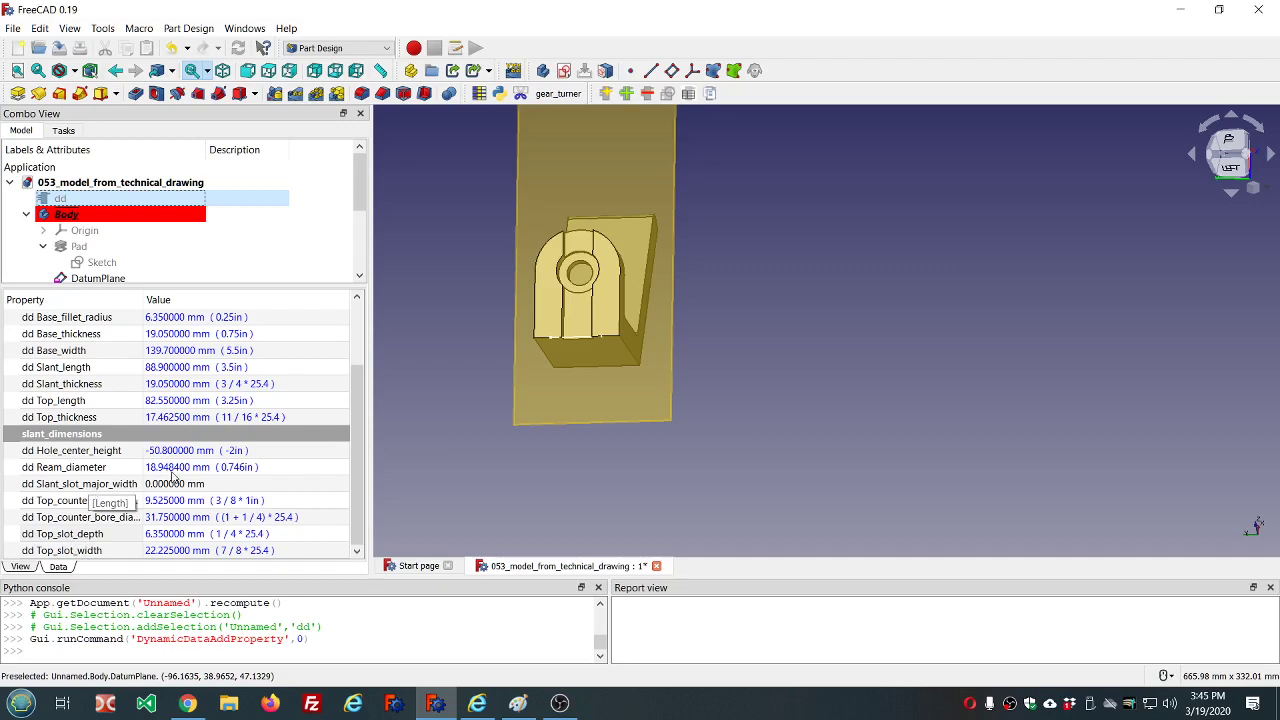
Step: Set Slant_slot_major_width to (1+5/8)*25.4 = 41.275 mm after checking the reference drawing
left_click(238, 484)
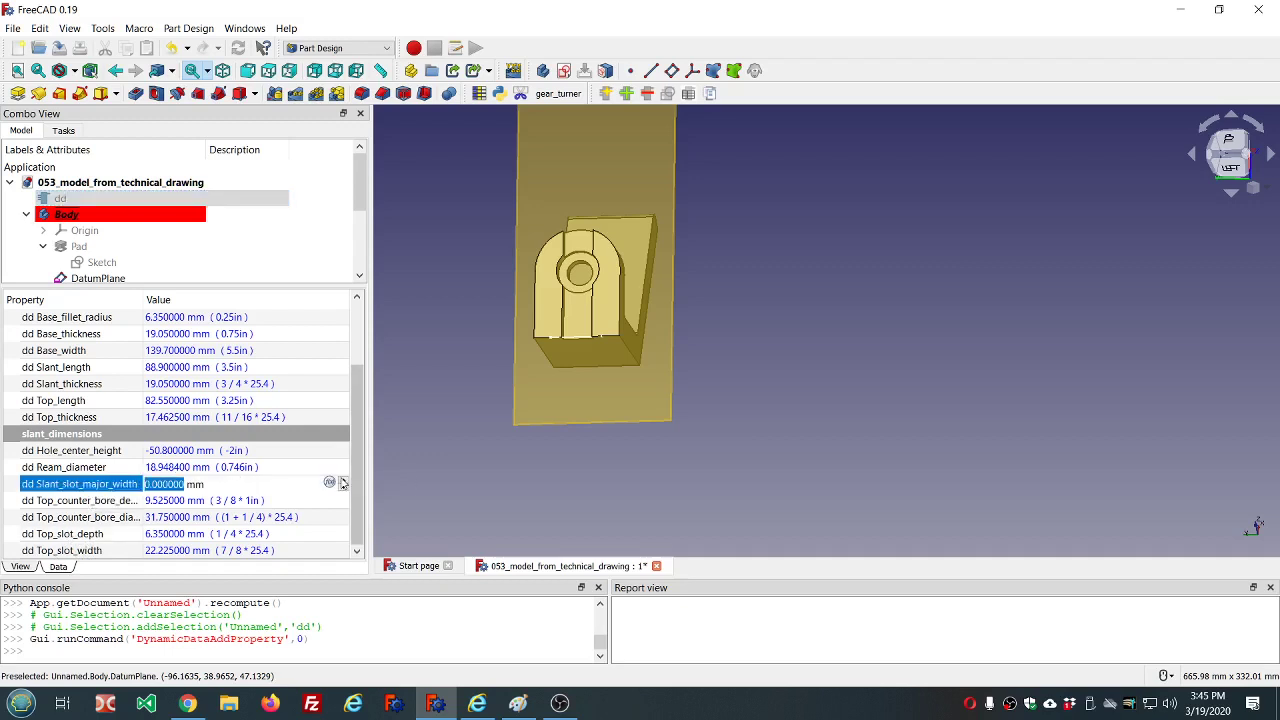
left_click(330, 483)
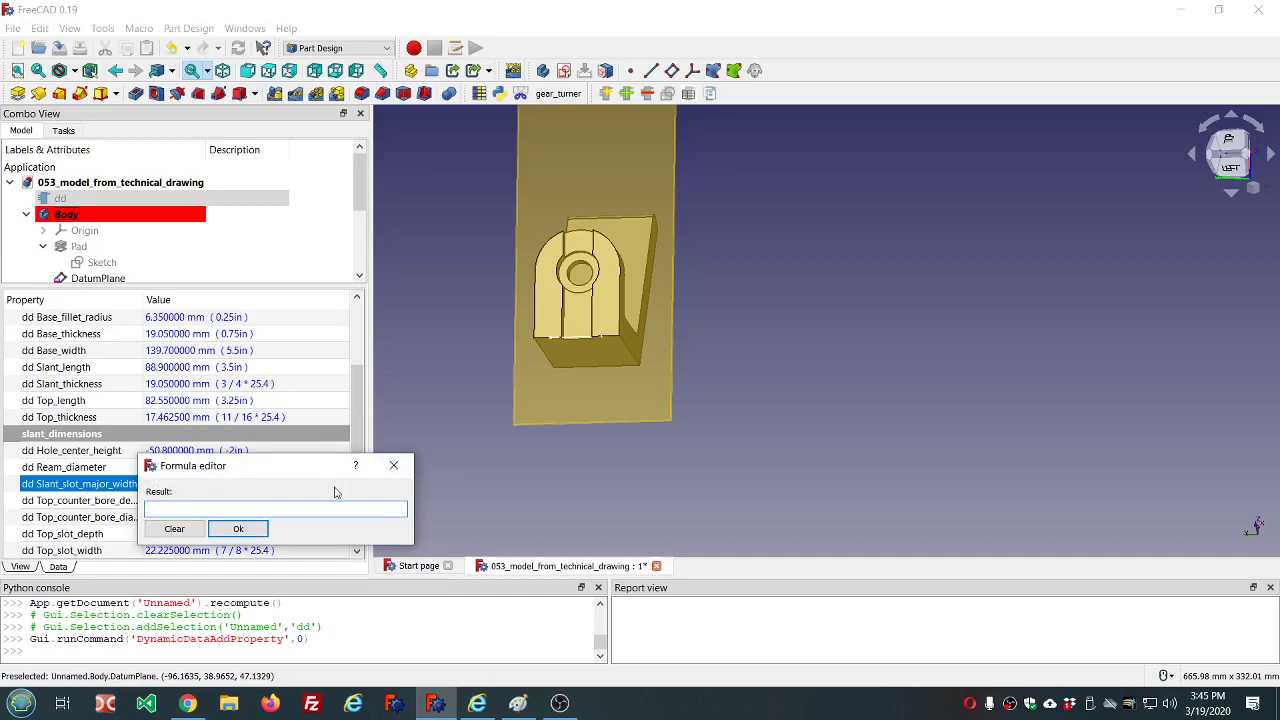
left_click(520, 705)
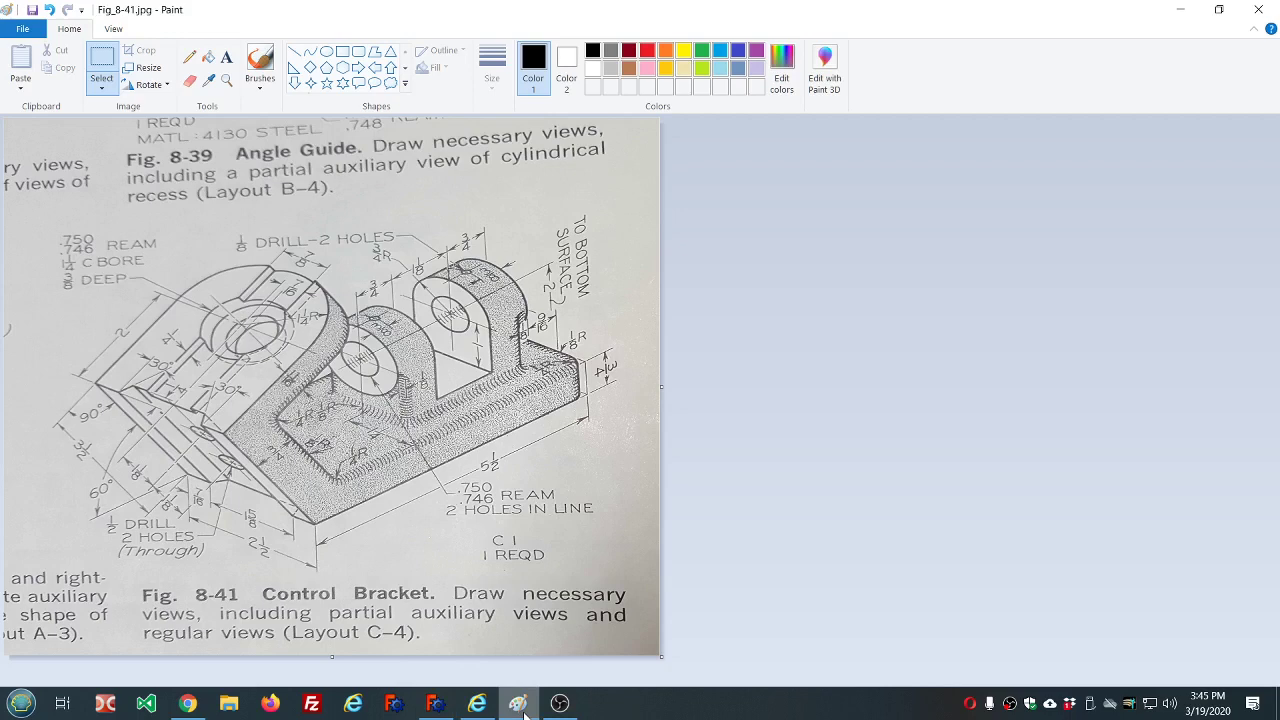
left_click(520, 705)
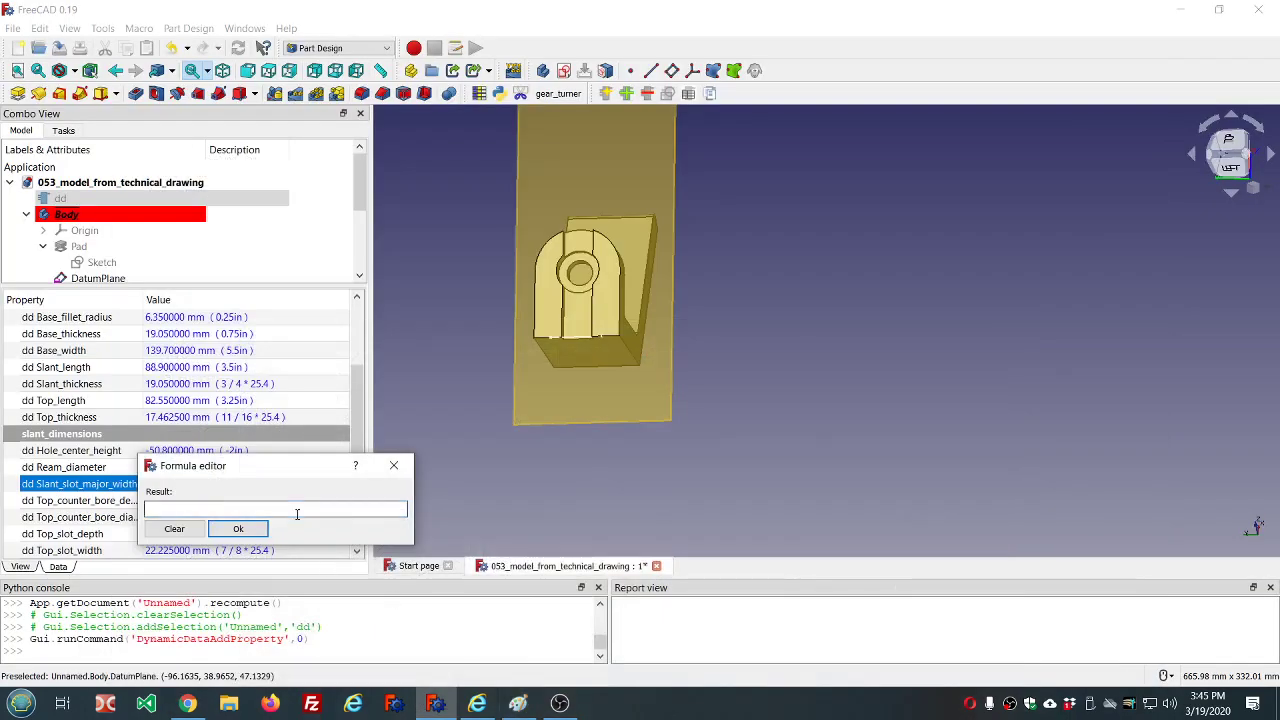
type("(1")
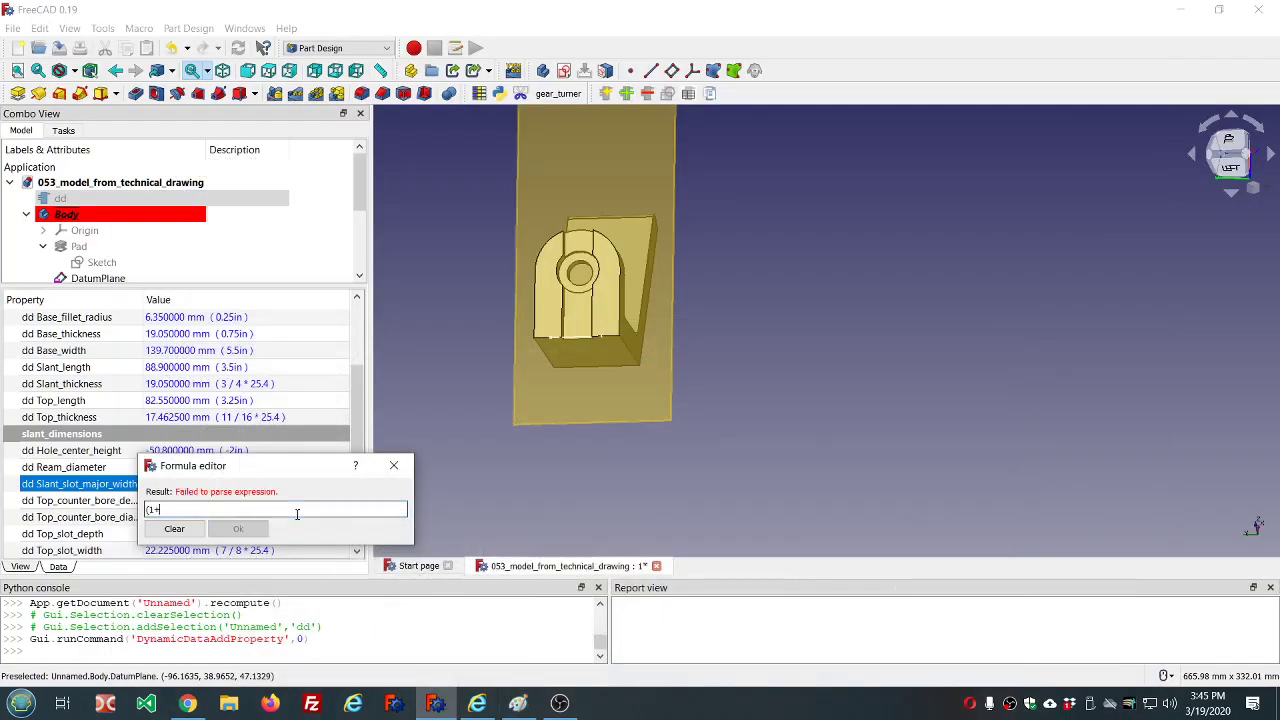
type("+5/8)*")
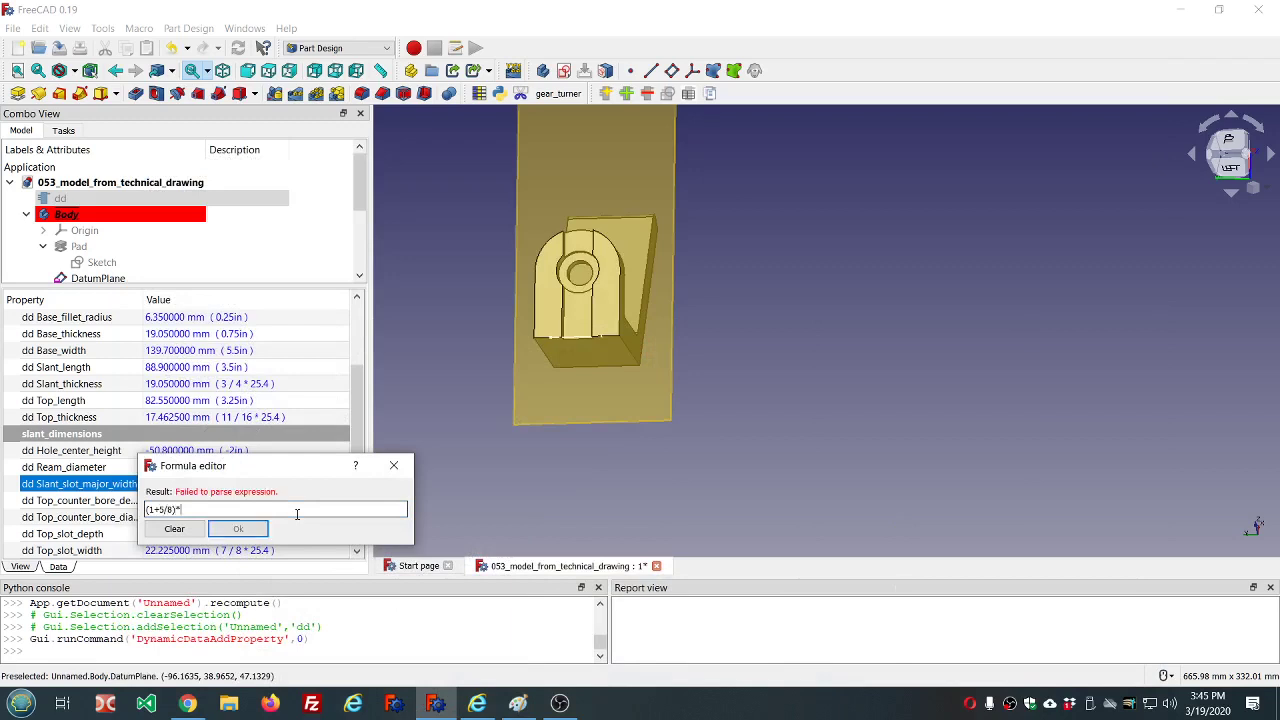
type("25.4")
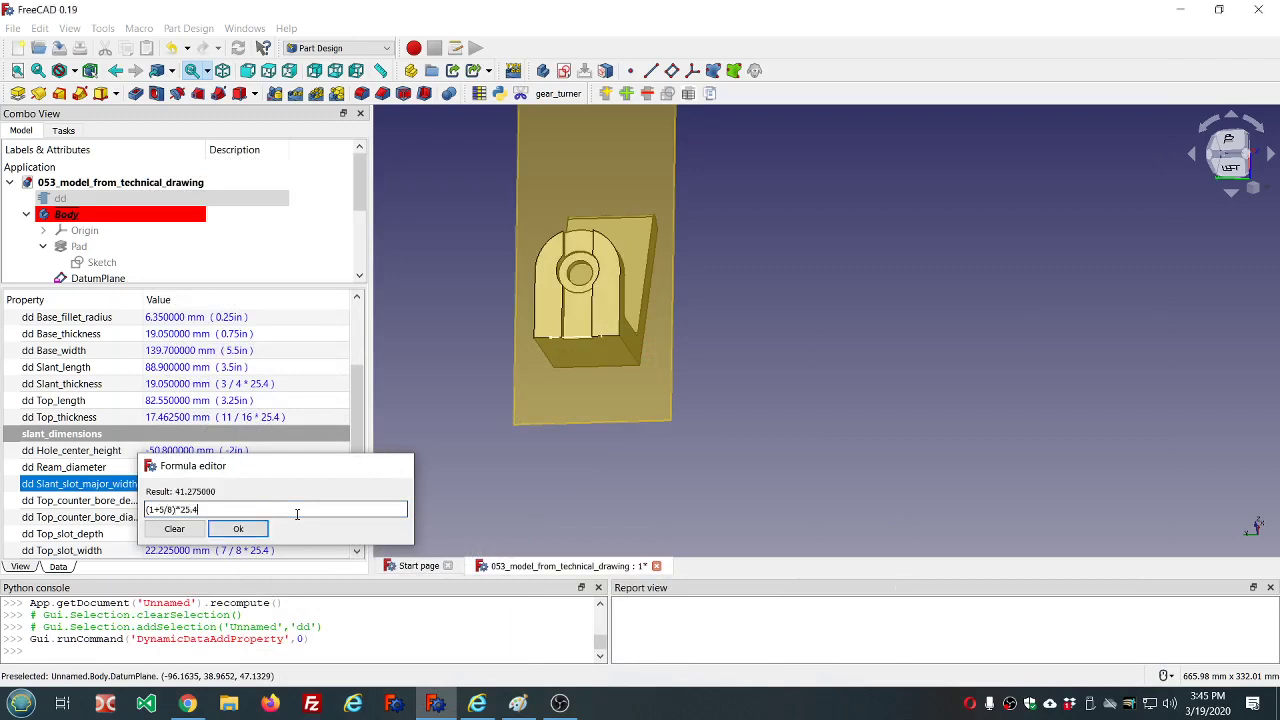
key("Return")
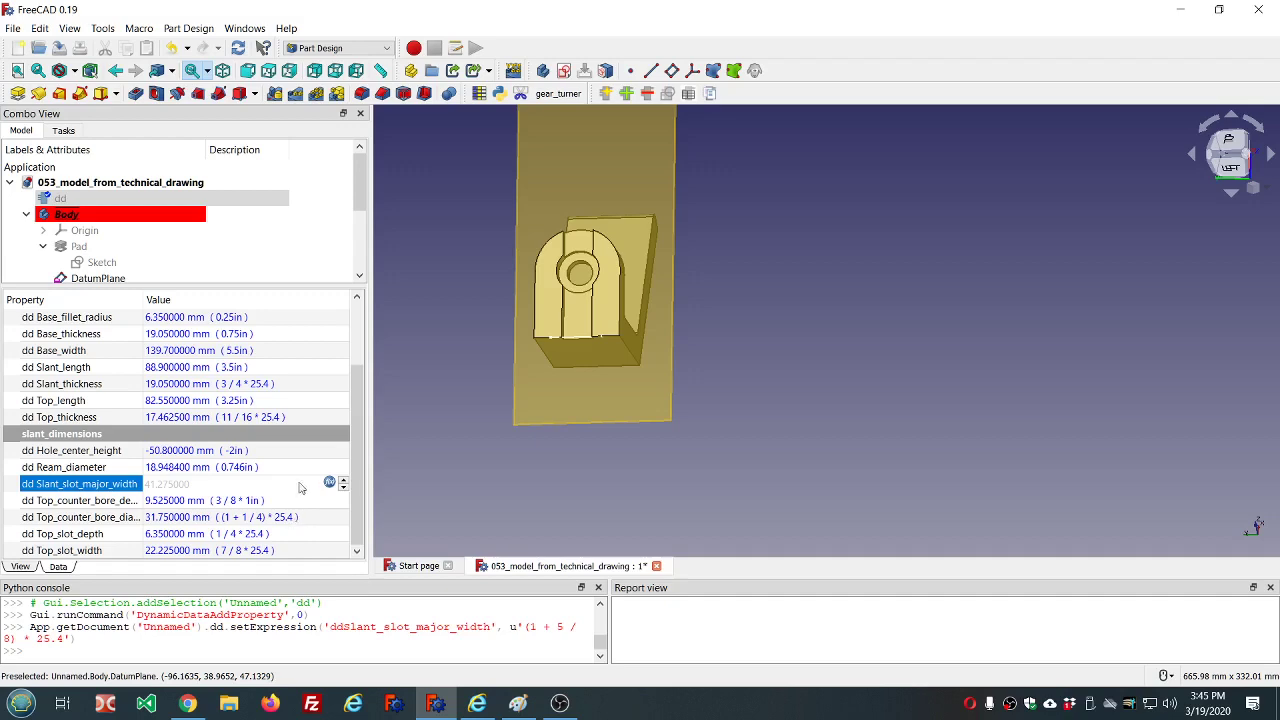
Step: Open Sketch004 and set its vertical edge length to dd.ddSlant_slot_major_width (41.275 mm)
left_click(397, 380)
scroll(189, 258, "down", 3)
double_click(93, 264)
scroll(600, 290, "down", 4)
scroll(734, 312, "up", 4)
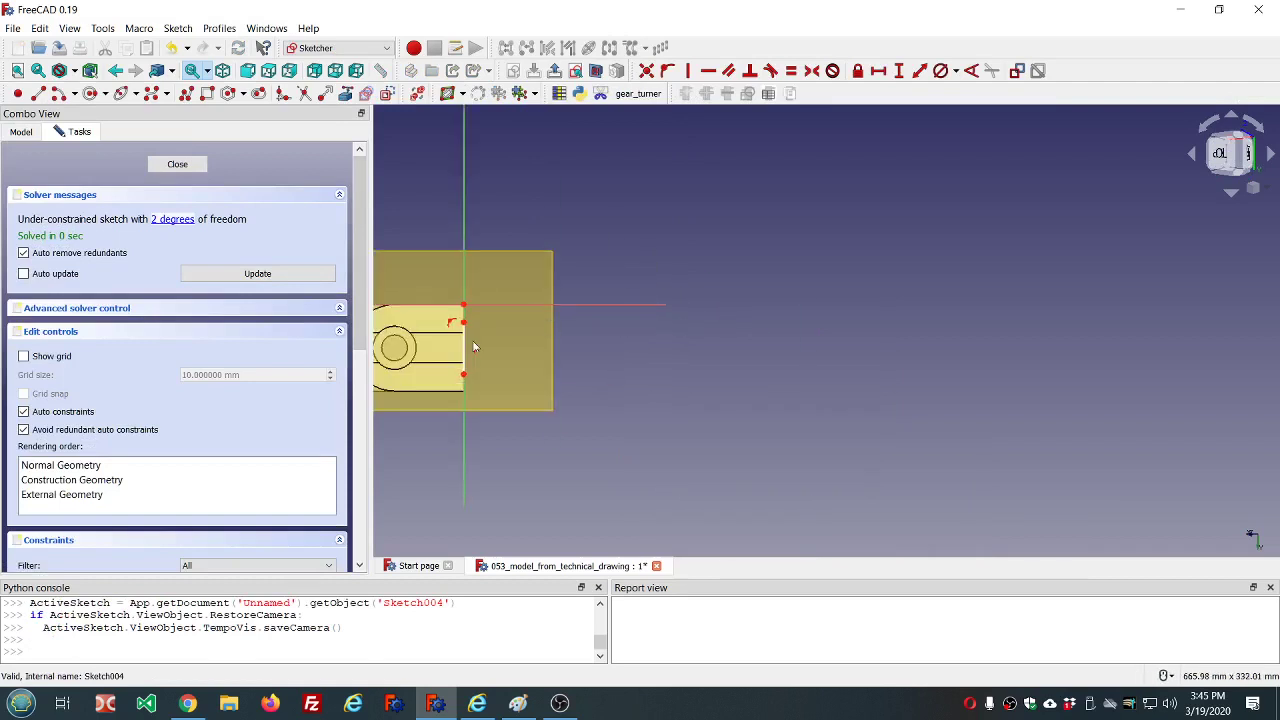
left_click(465, 346)
left_click(897, 72)
left_click(731, 327)
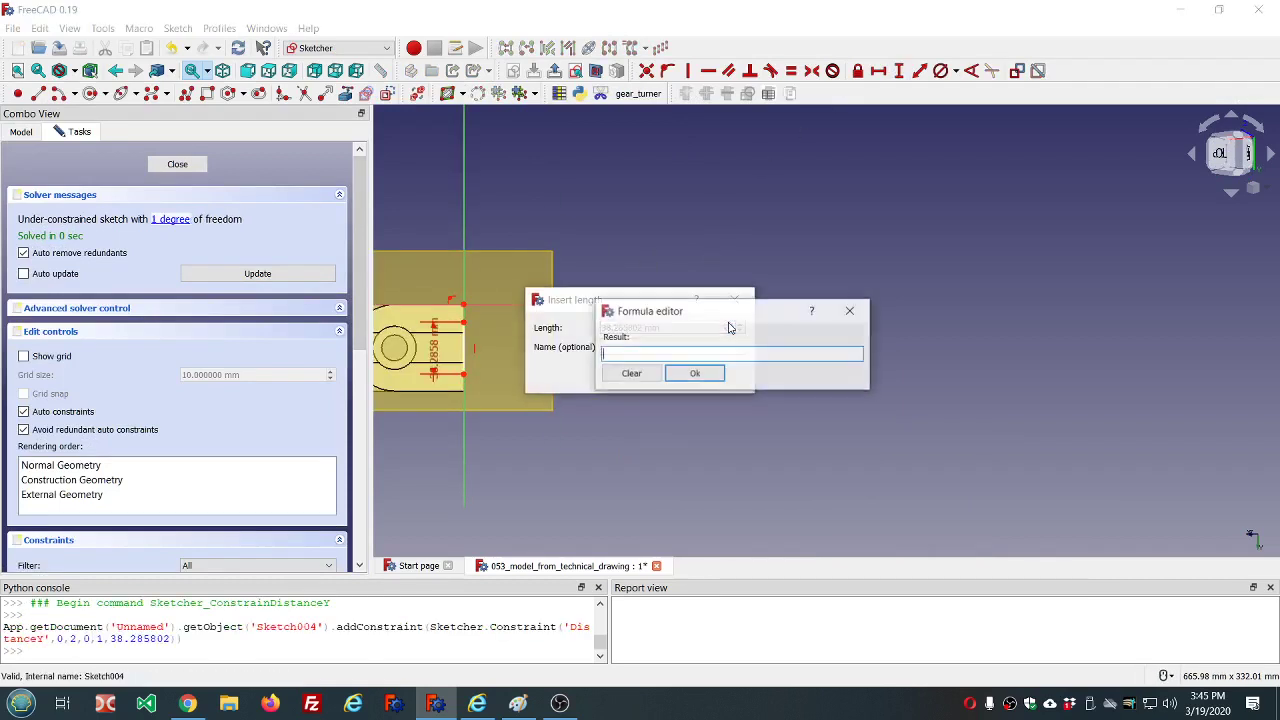
type("dd.dd")
key("Down")
key("Down")
key("Down")
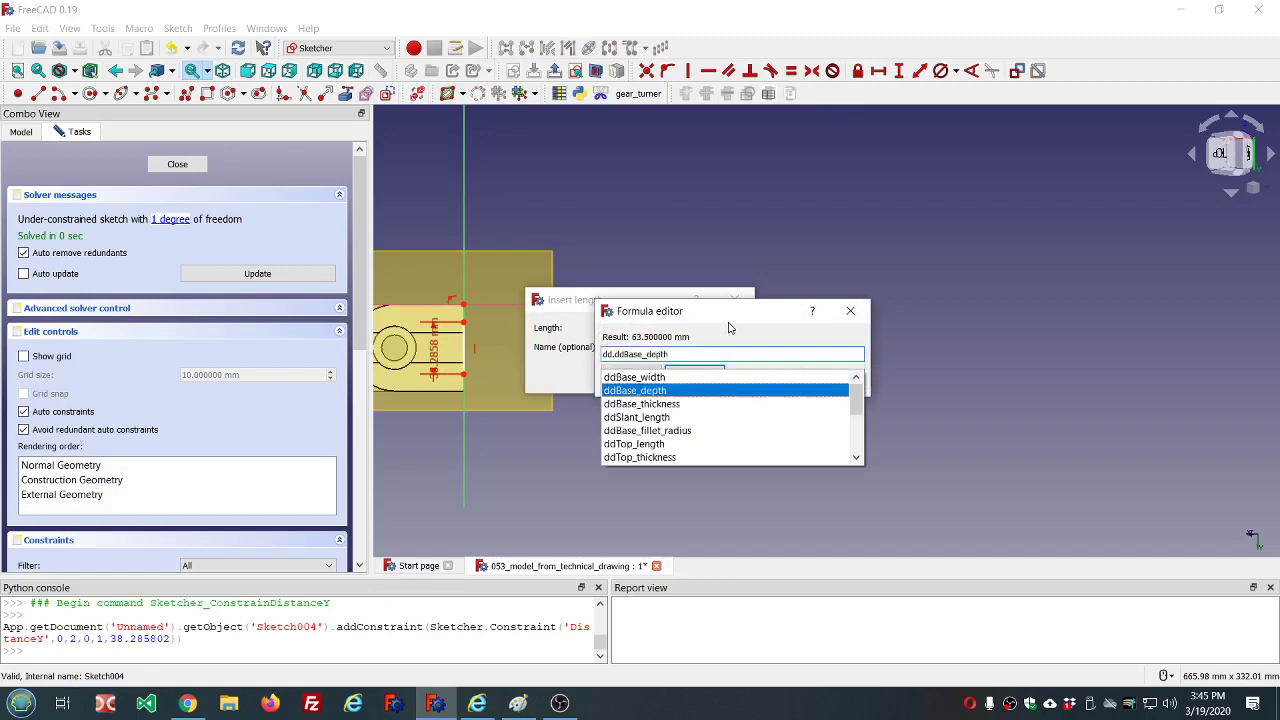
key("Down")
key("Down")
key("Down")
key("Down")
key("Down")
key("Down")
key("Down")
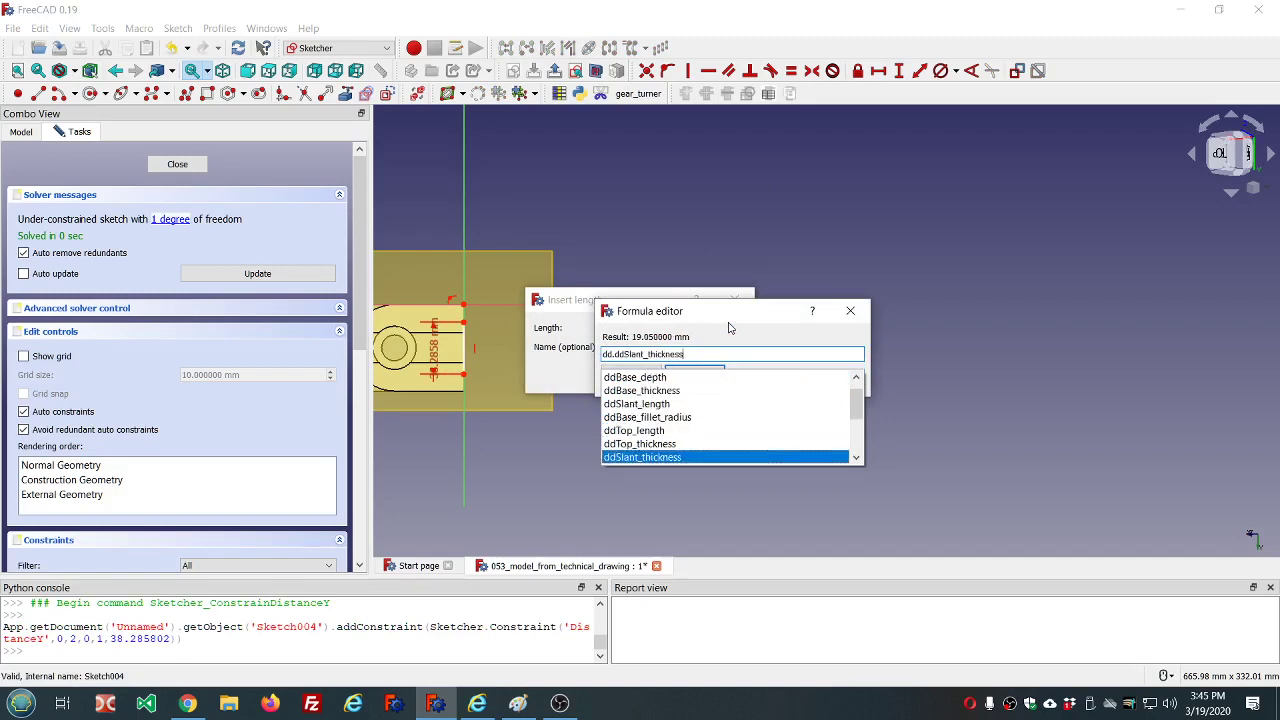
key("Down")
key("Down")
key("Down")
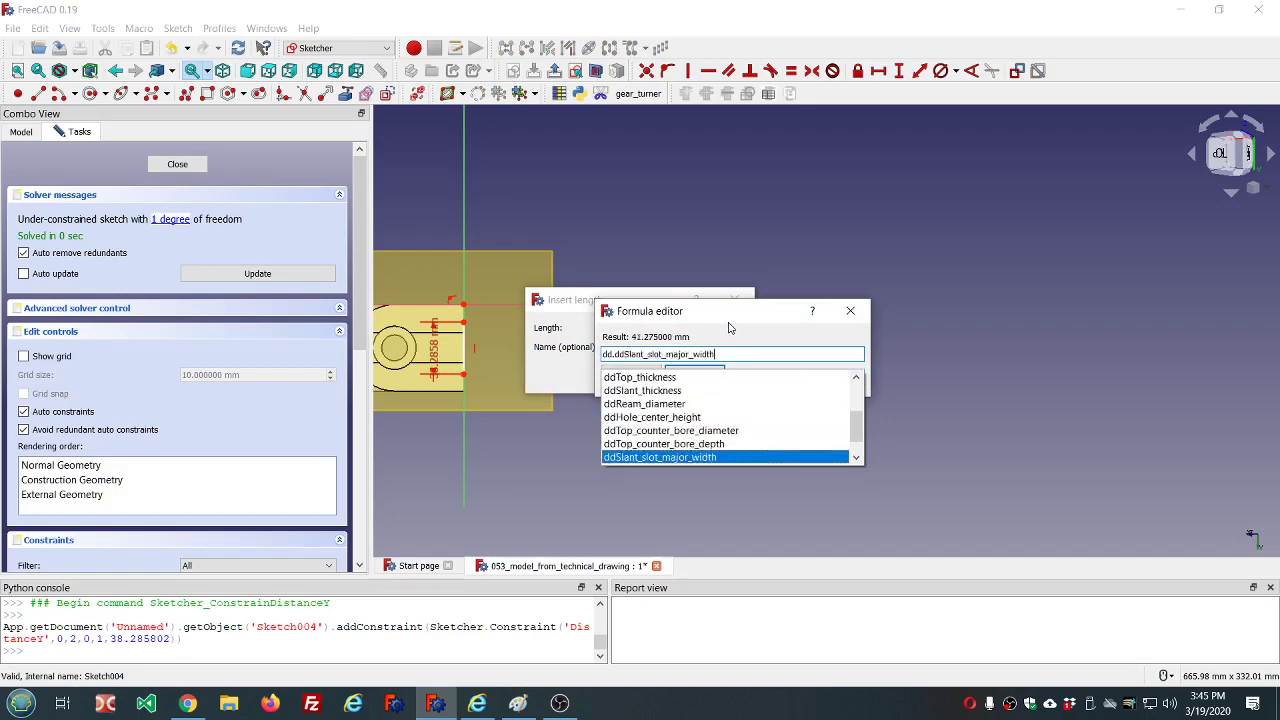
key("Return")
key("Return")
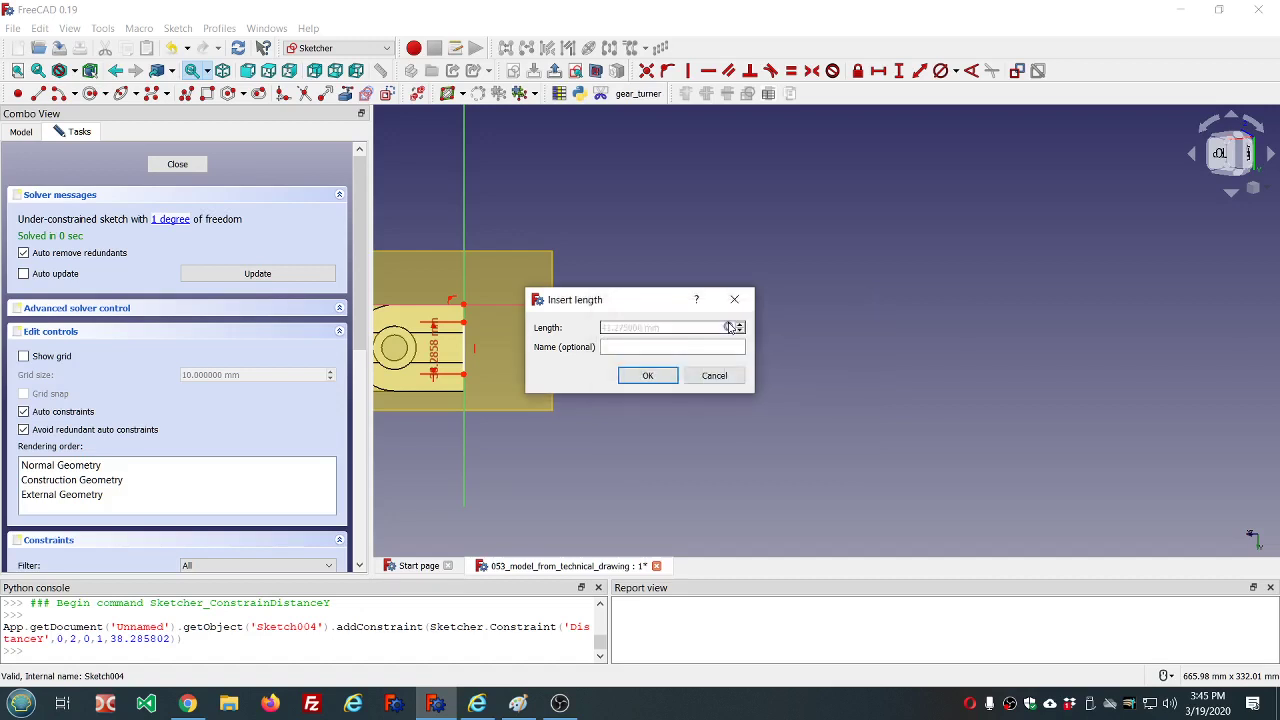
left_click(648, 375)
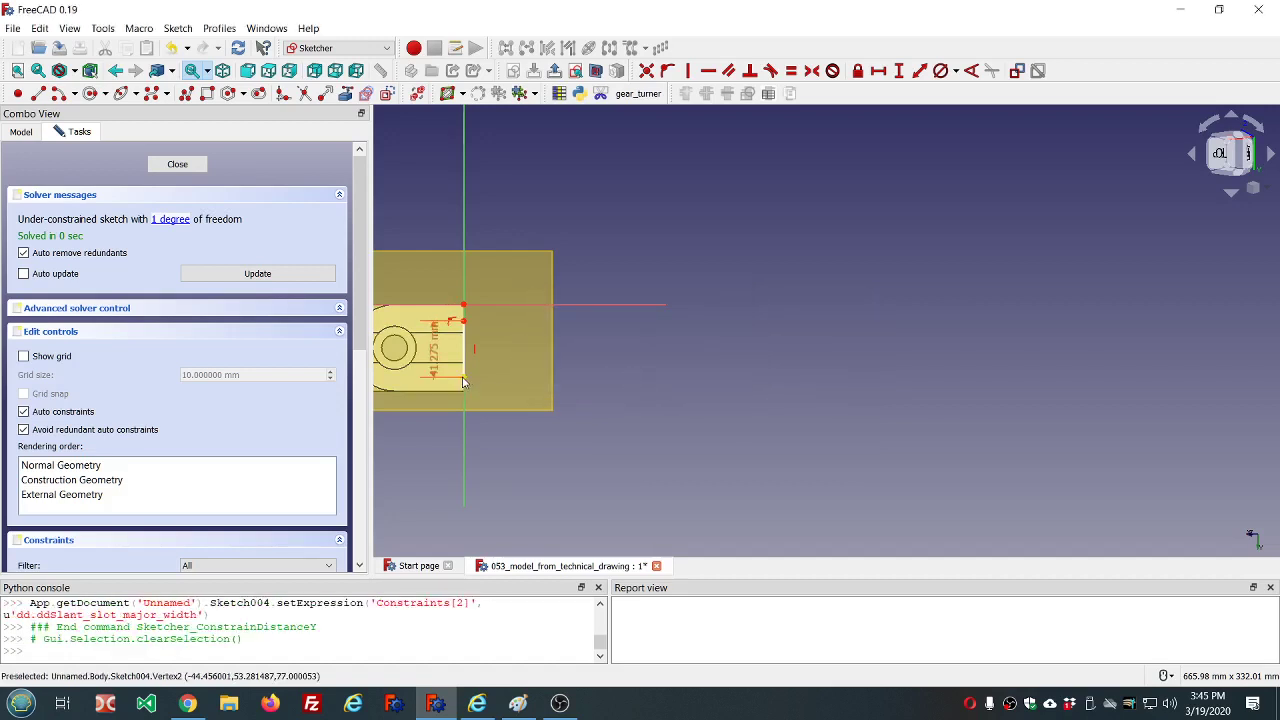
scroll(450, 353, "up", 4)
scroll(450, 353, "up", 2)
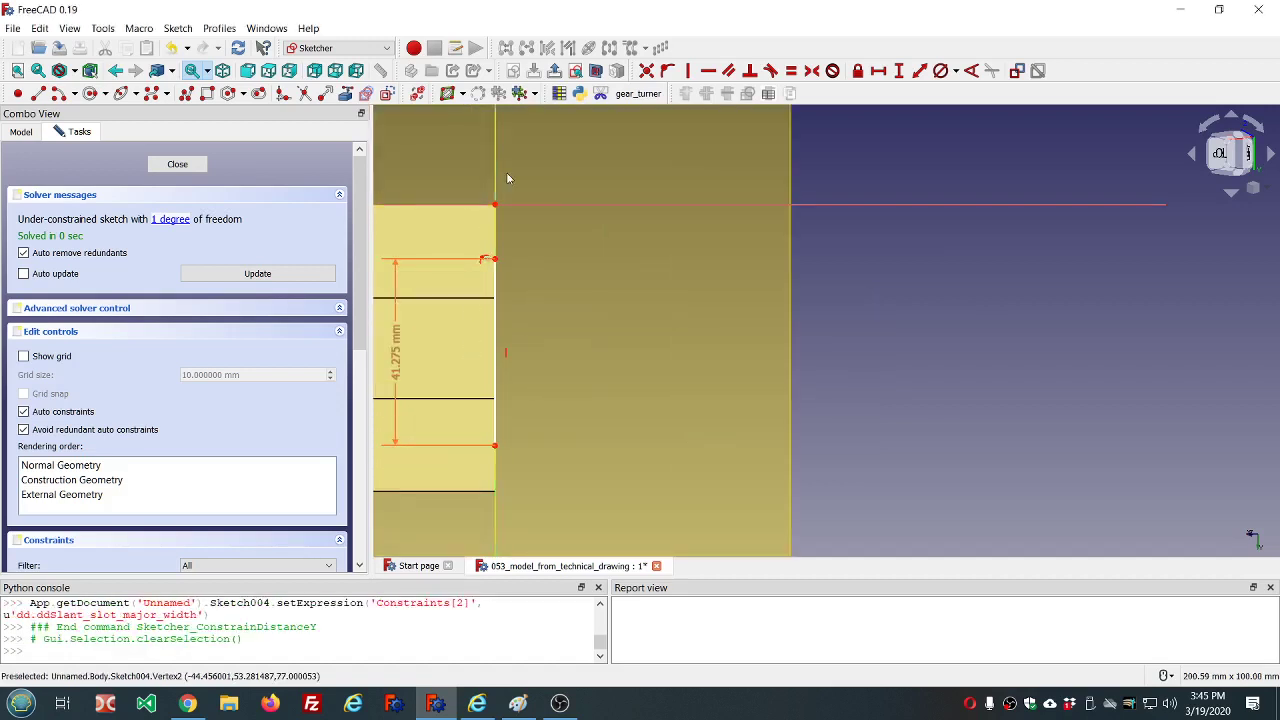
Step: Place a point on the vertical edge at dd.ddBase_depth/2 (31.75 mm) above the origin
left_click(18, 93)
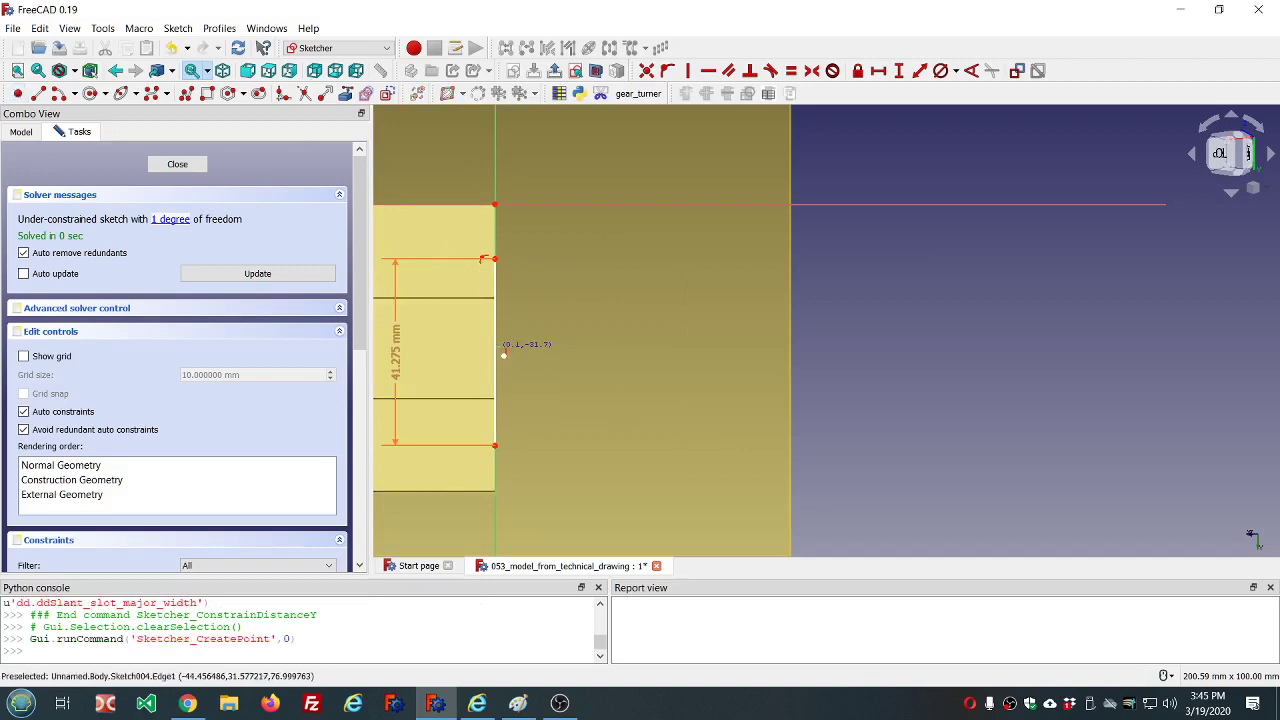
left_click(497, 349)
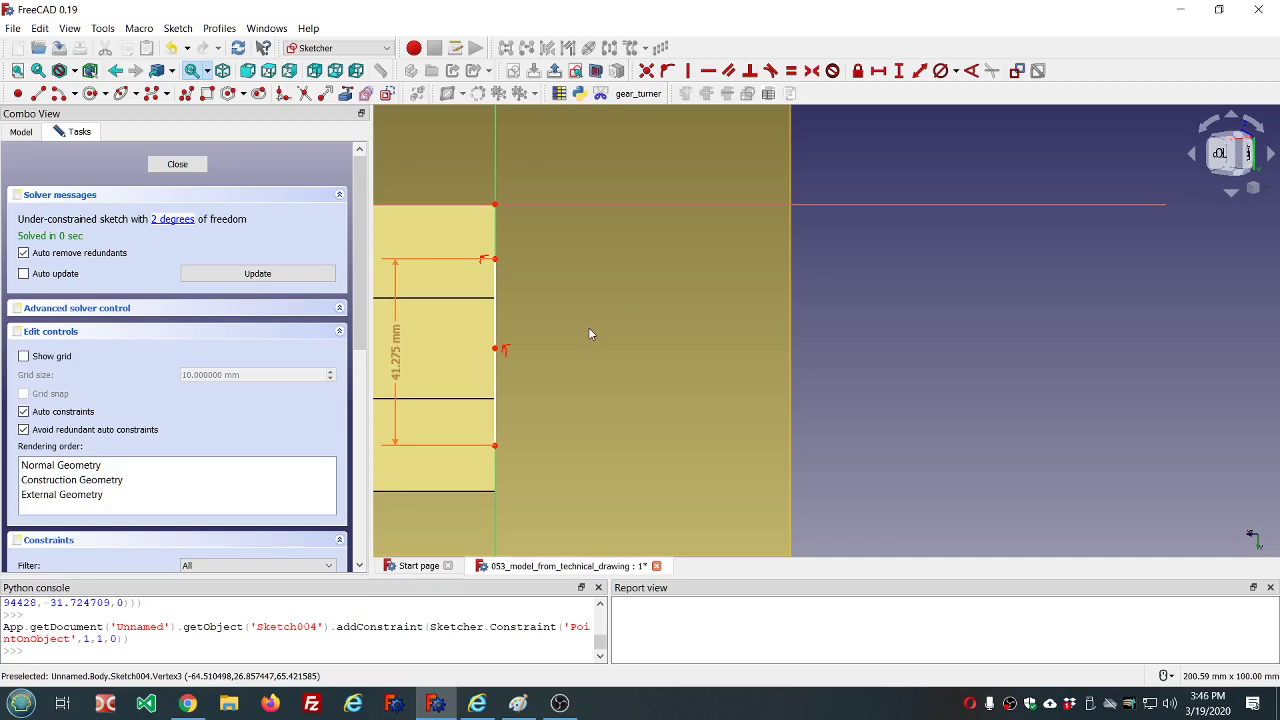
left_click(495, 210)
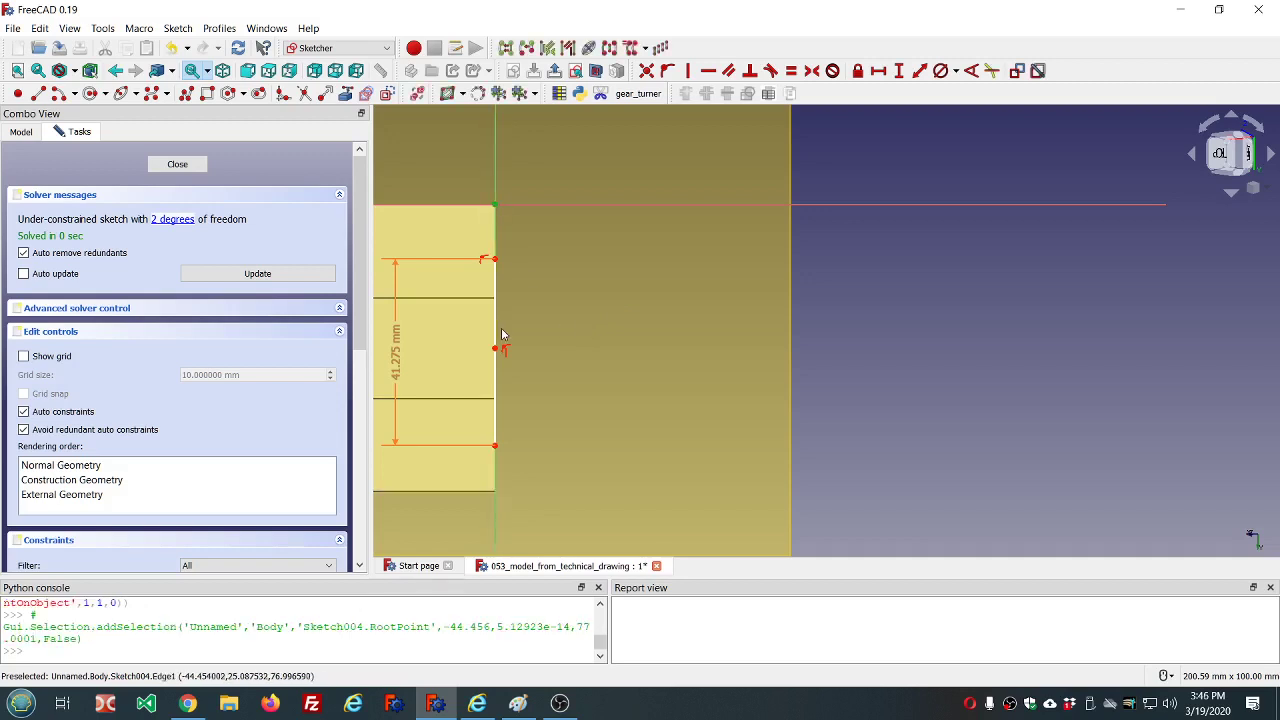
left_click(495, 348)
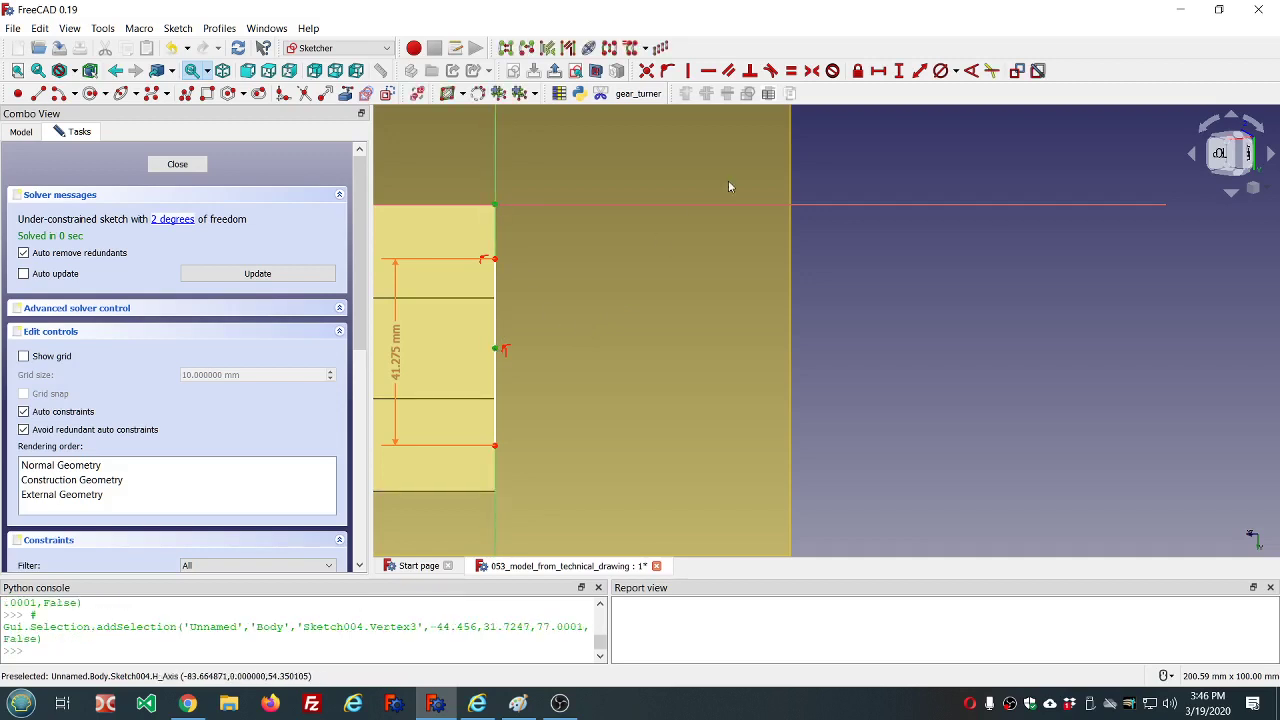
left_click(899, 71)
left_click(728, 327)
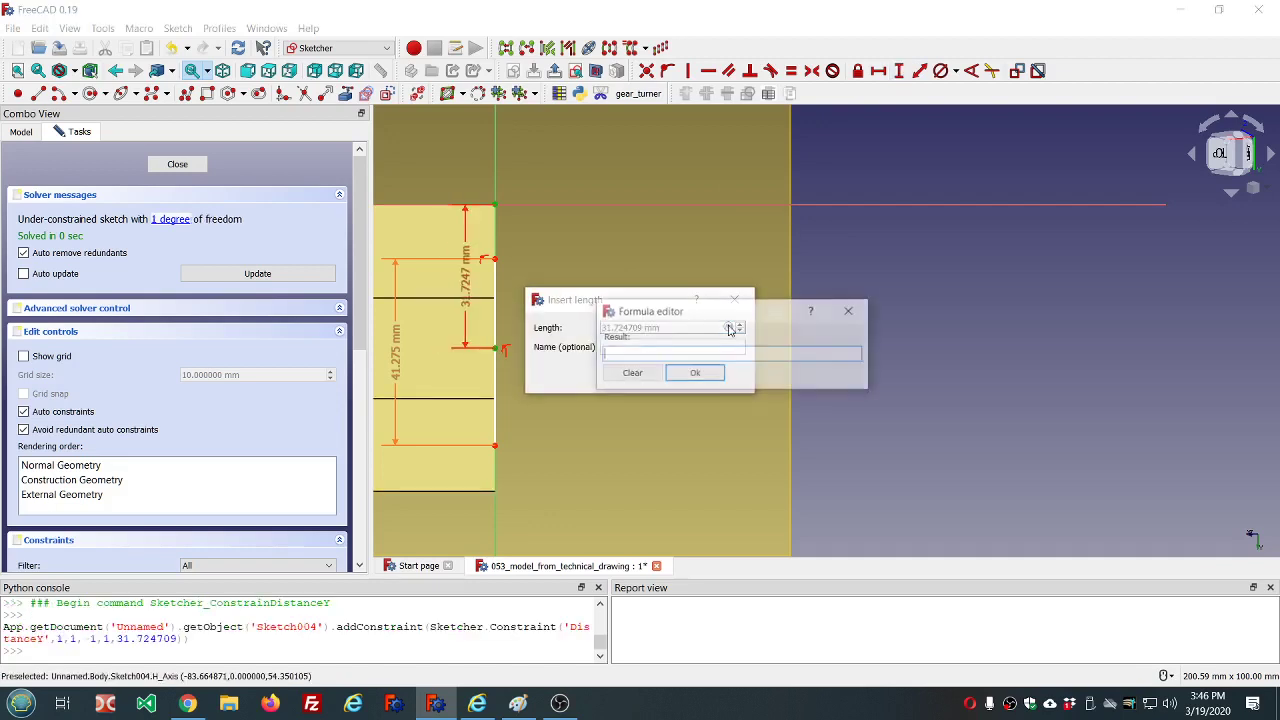
type("dd.dd")
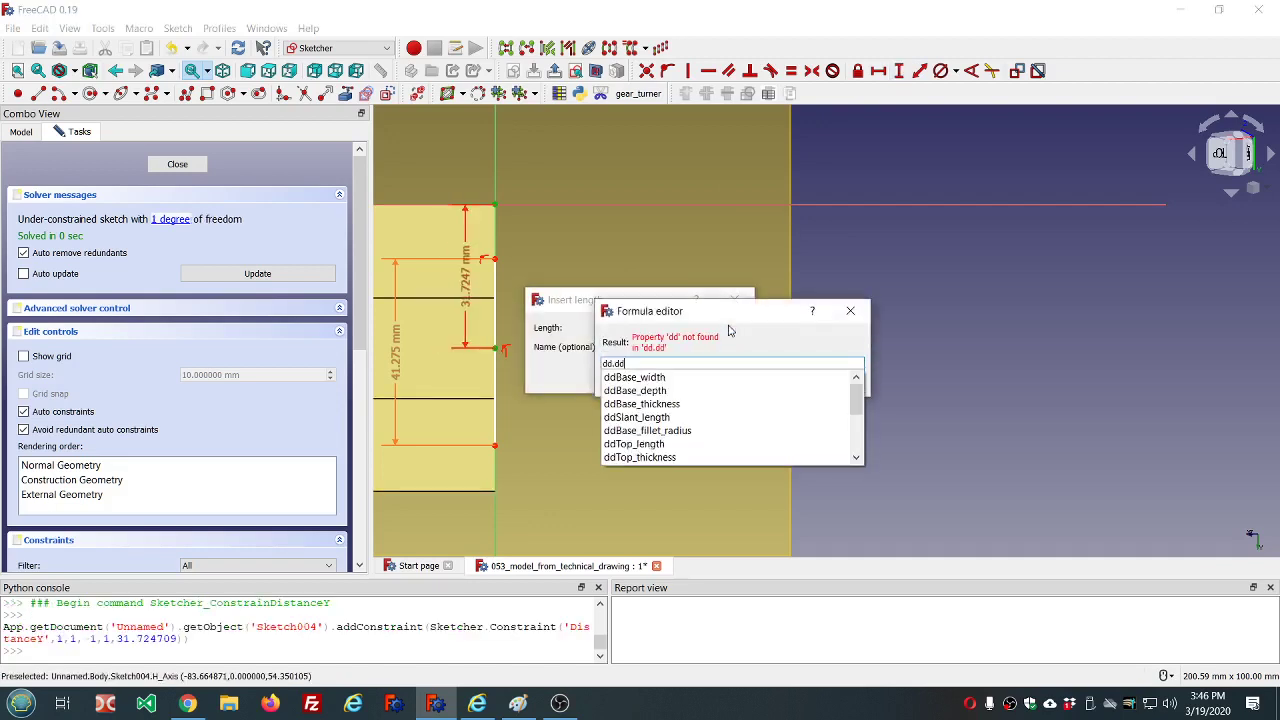
key("Down")
key("Down")
key("Down")
key("Up")
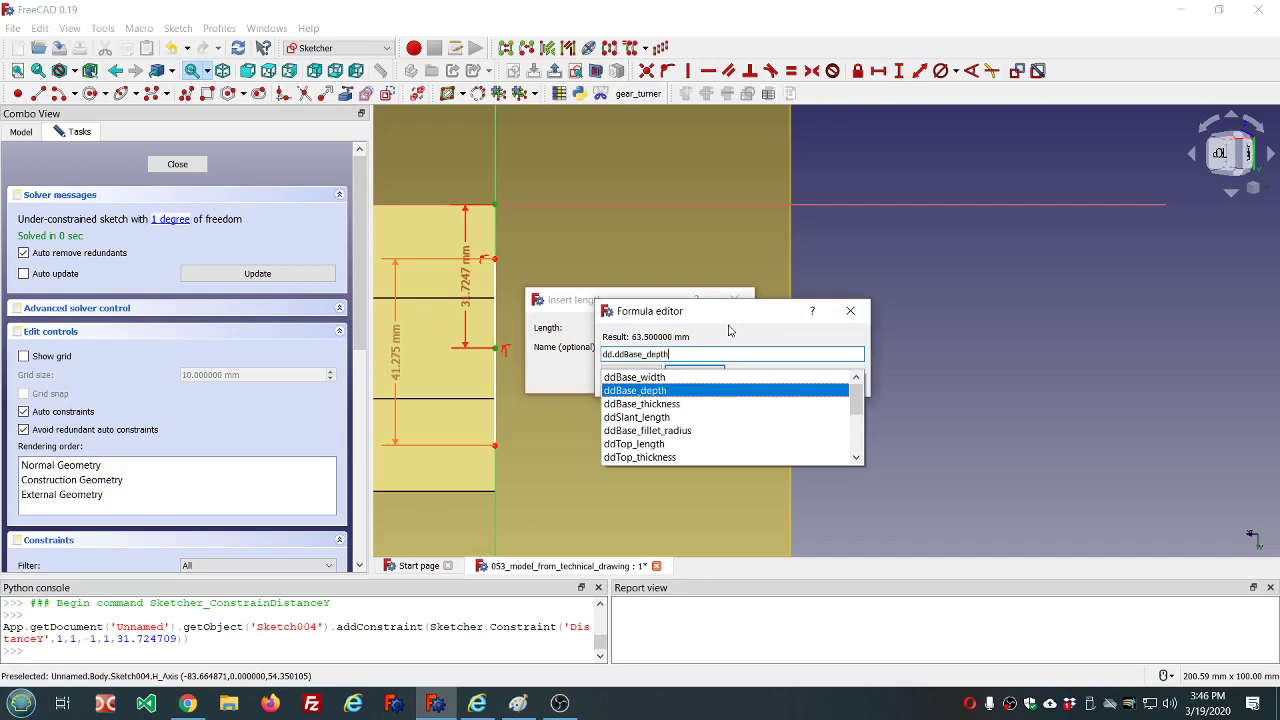
key("Return")
key("Return")
left_click(650, 378)
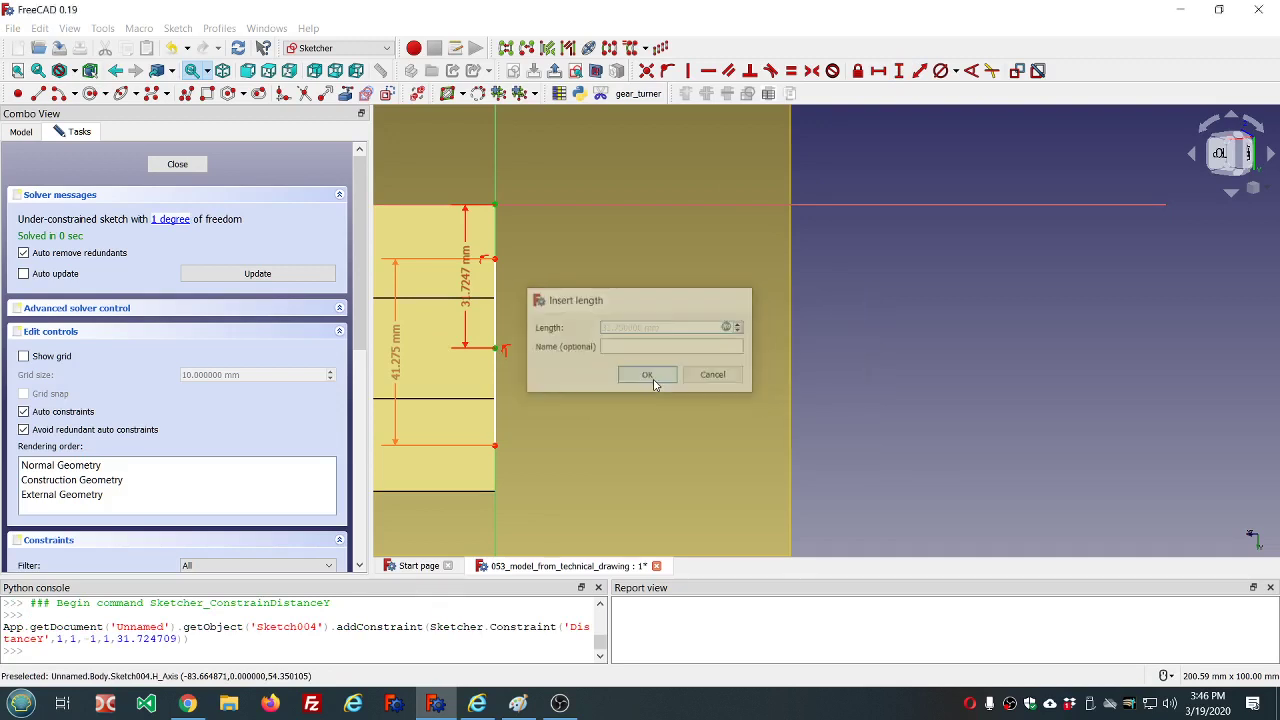
Step: Make the point symmetric between the vertical edge's two endpoints, fully constraining the sketch
left_click(494, 259)
left_click(494, 445)
left_click(495, 349)
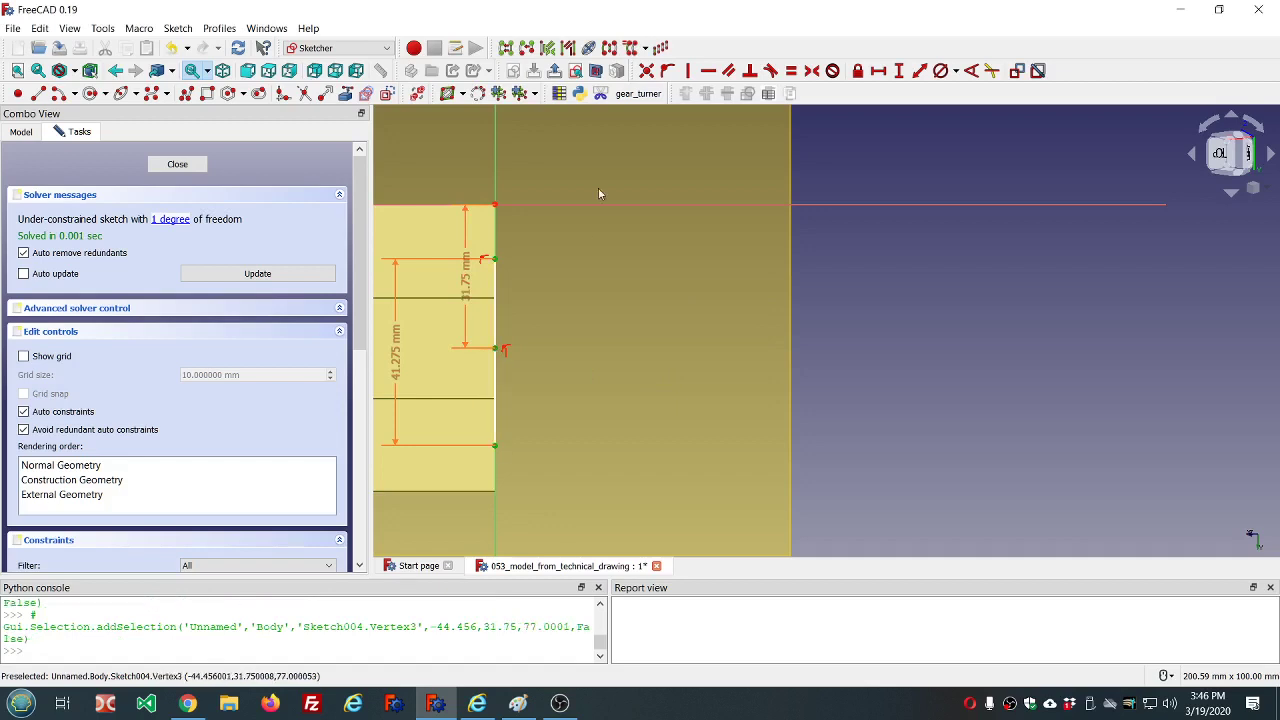
left_click(811, 70)
scroll(744, 179, "down", 3)
scroll(577, 222, "up", 3)
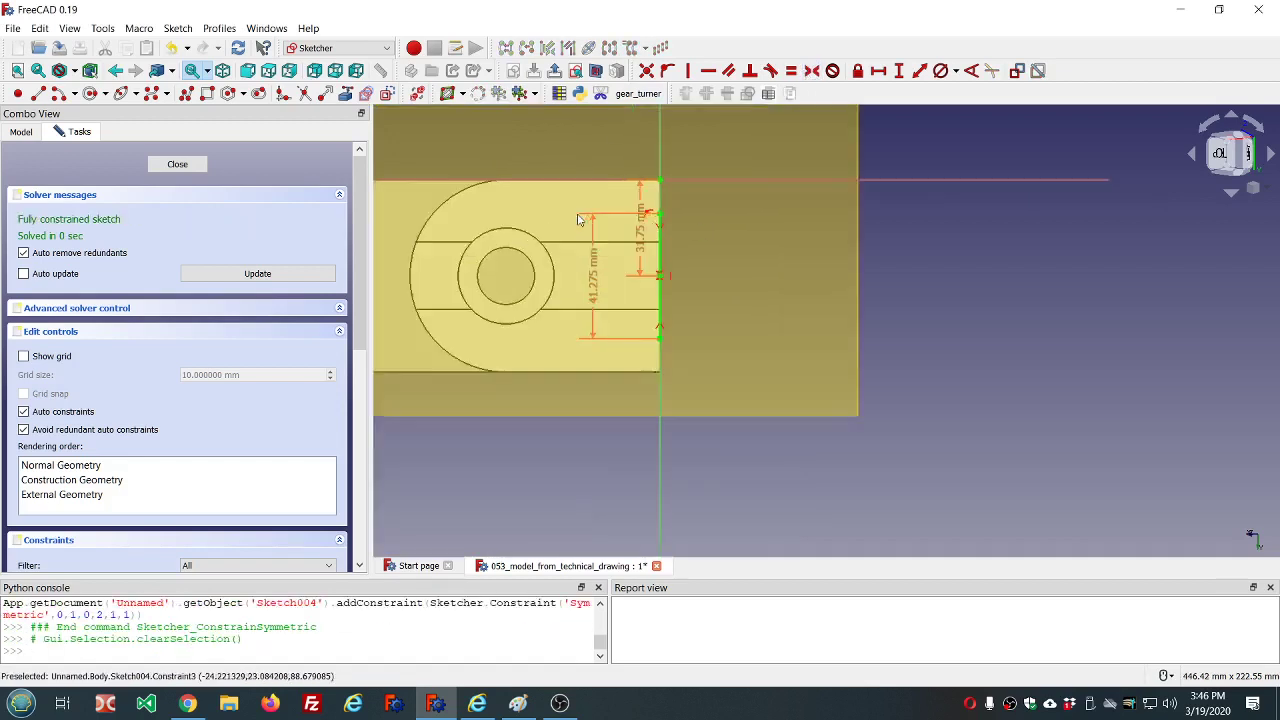
left_click(518, 704)
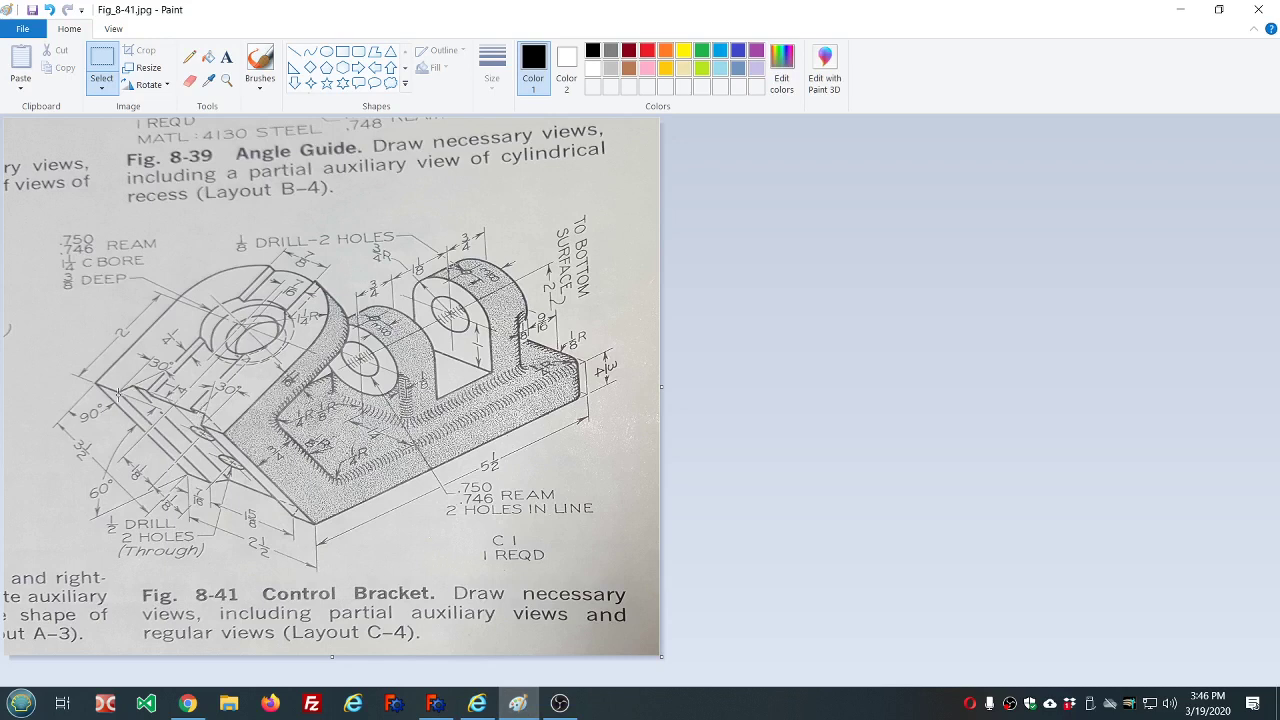
left_click(435, 704)
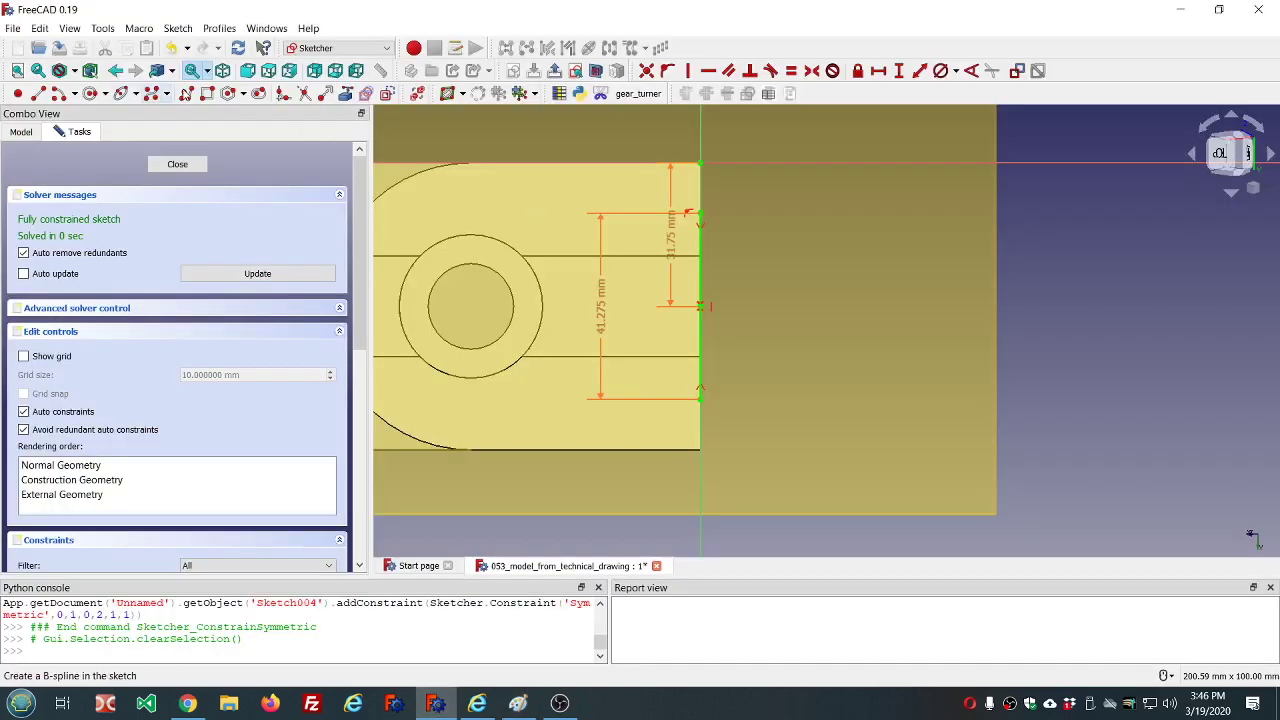
Step: Draw a three-segment polyline closing the slot outline against the right edge
key("g")
key("m")
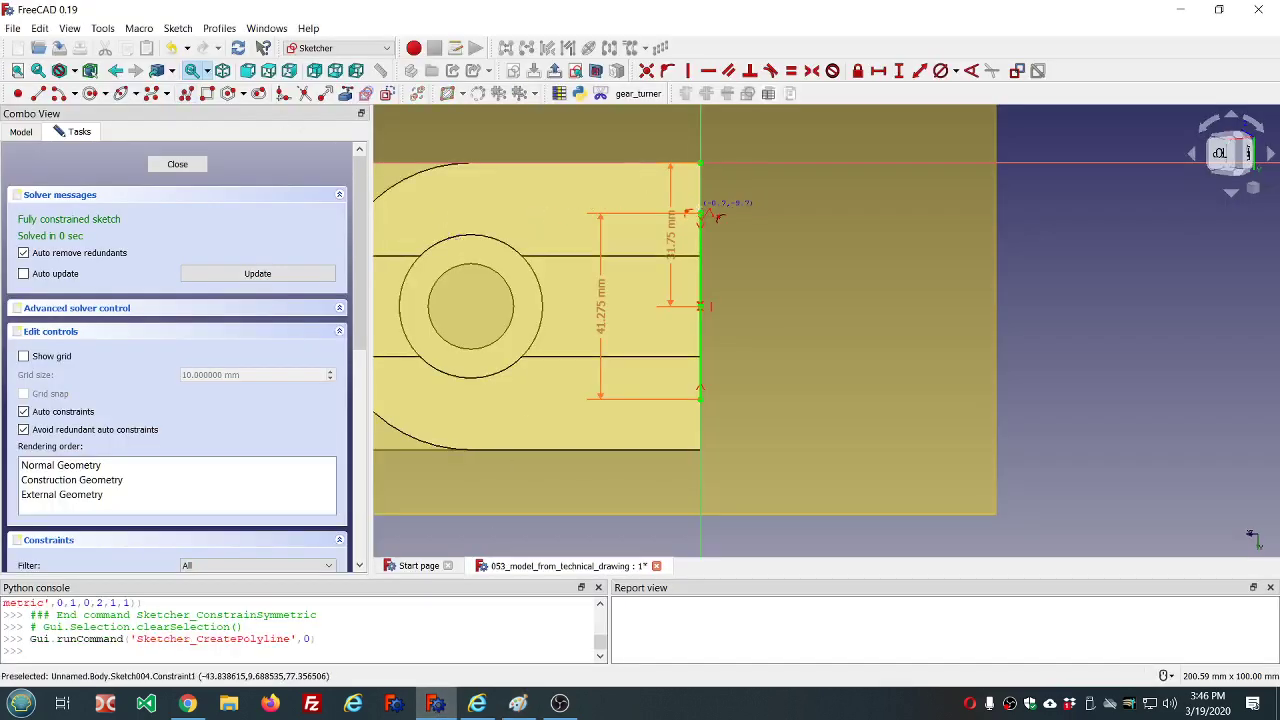
left_click(701, 215)
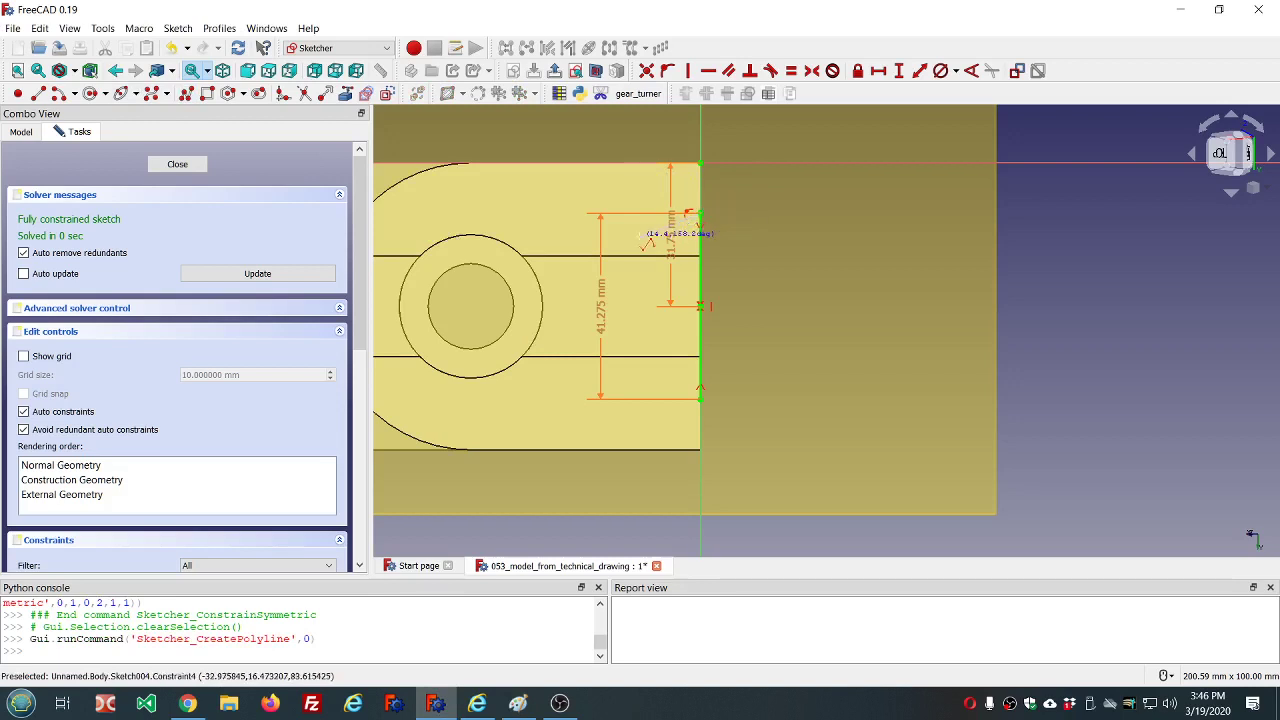
left_click(643, 237)
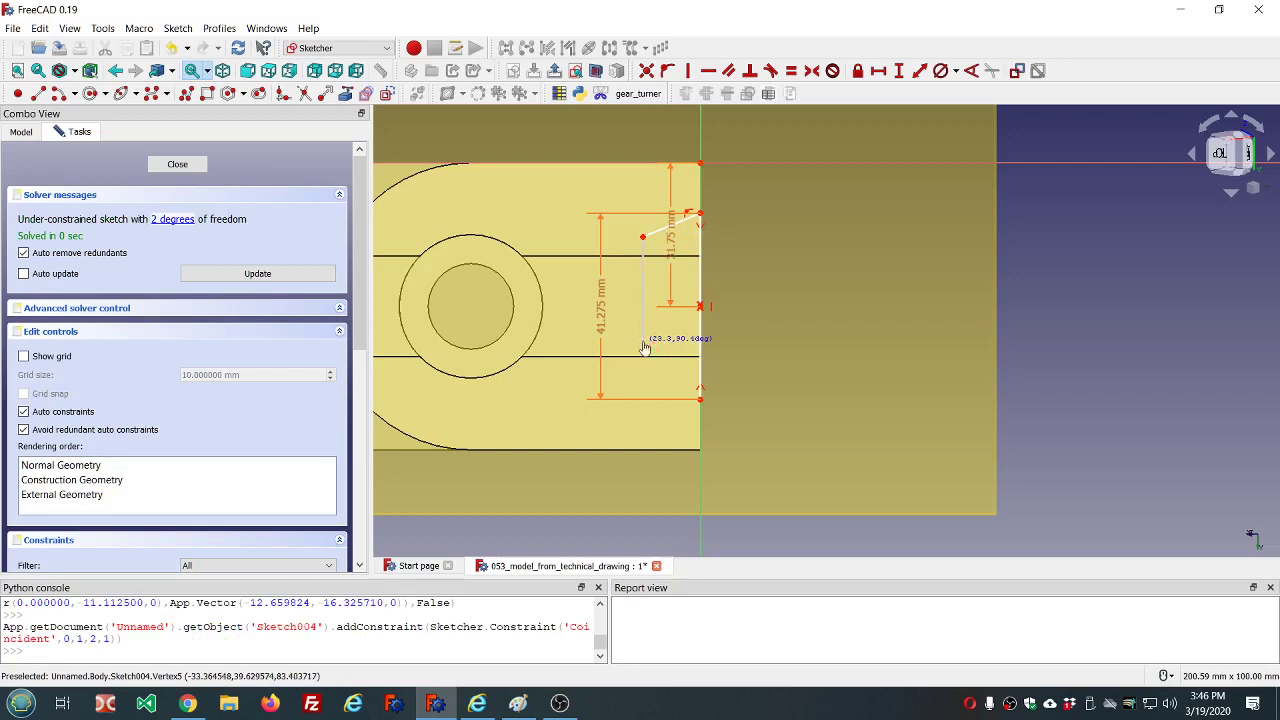
left_click(645, 343)
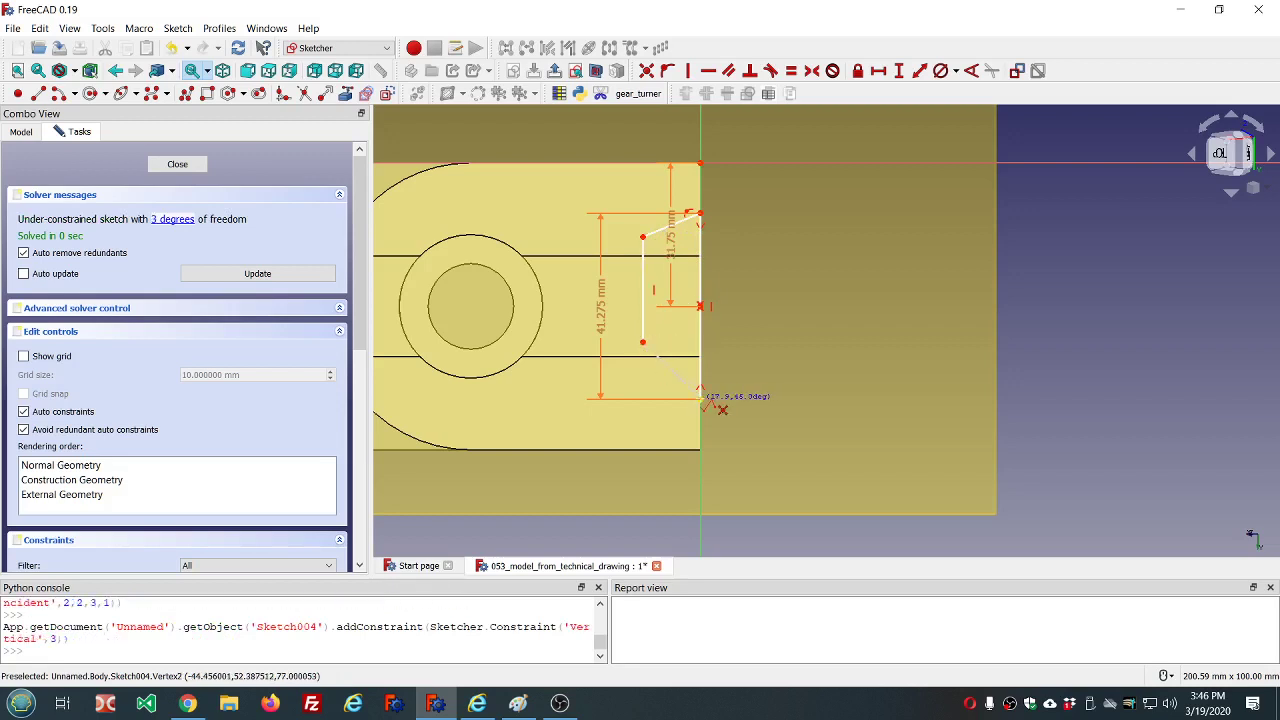
left_click(700, 398)
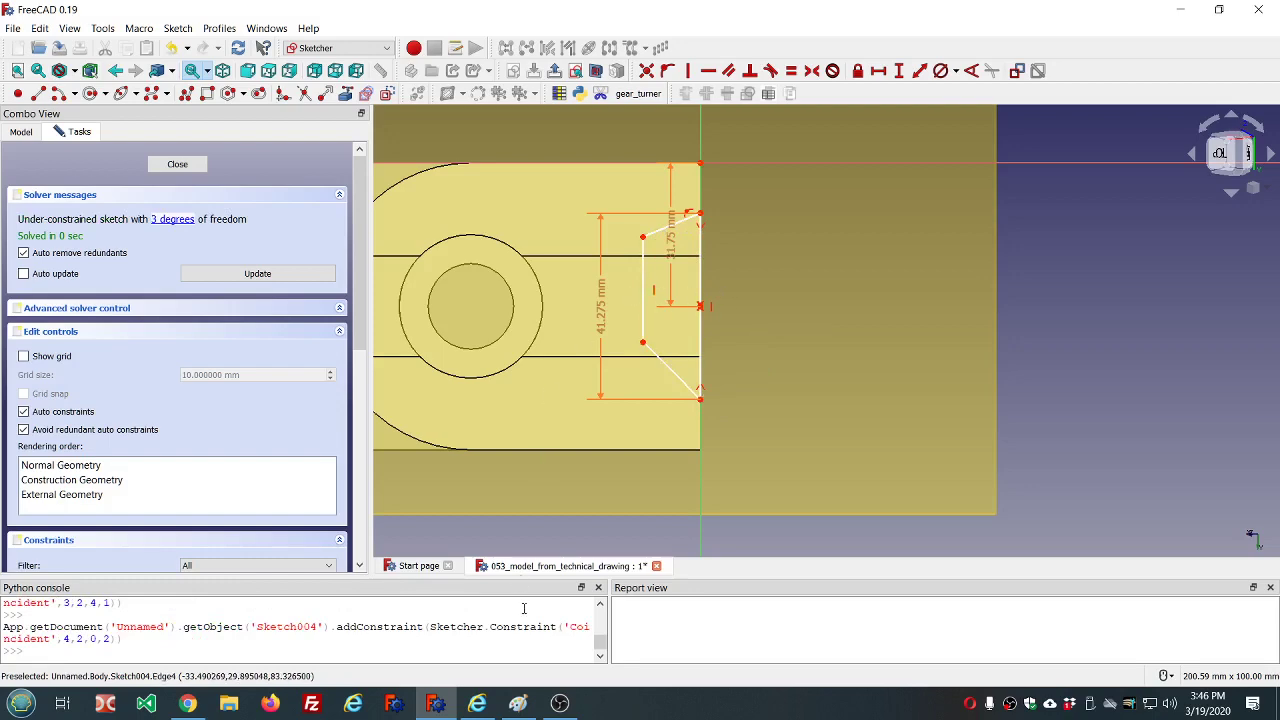
Step: Compare with the reference drawing in Paint, then close Sketch004
left_click(518, 703)
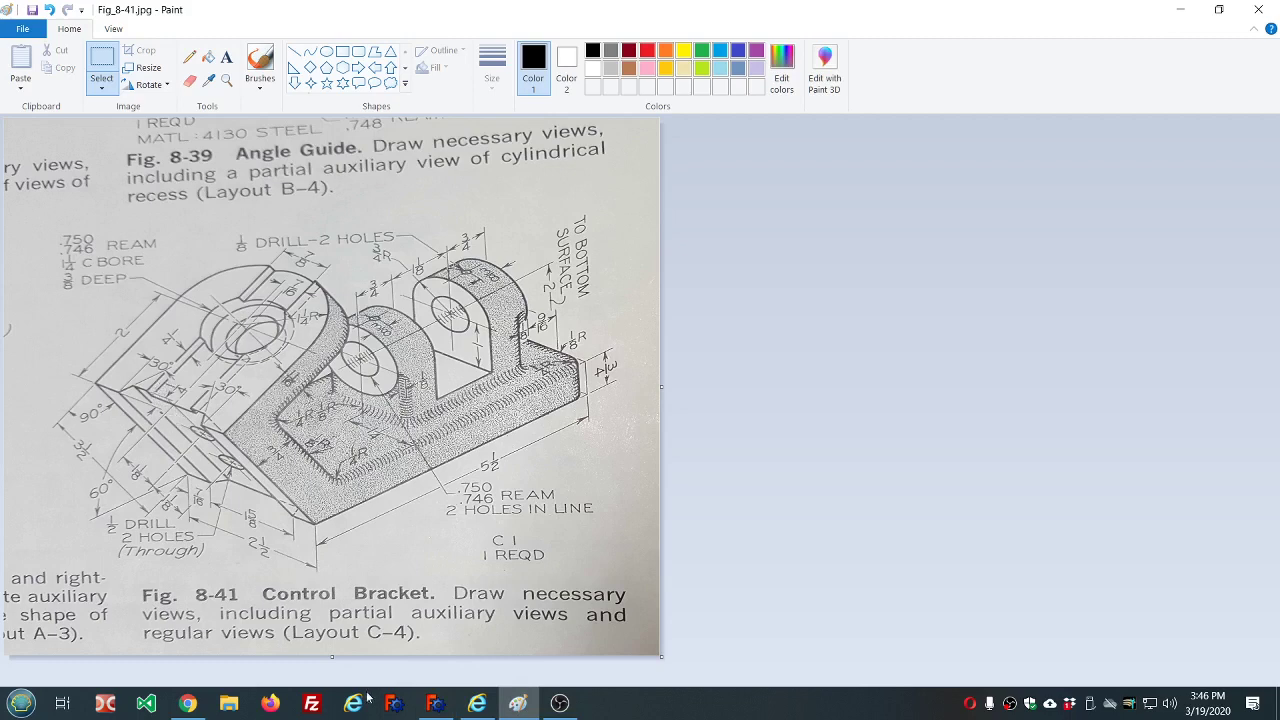
left_click(445, 703)
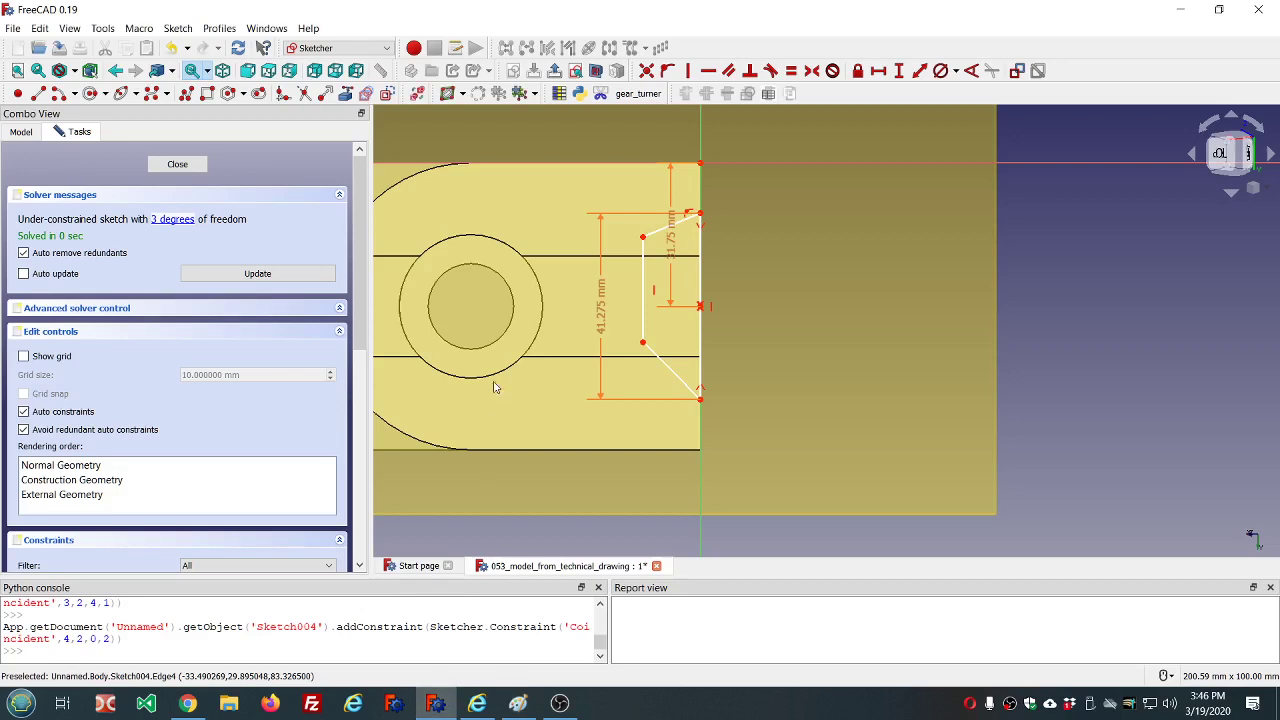
left_click(180, 163)
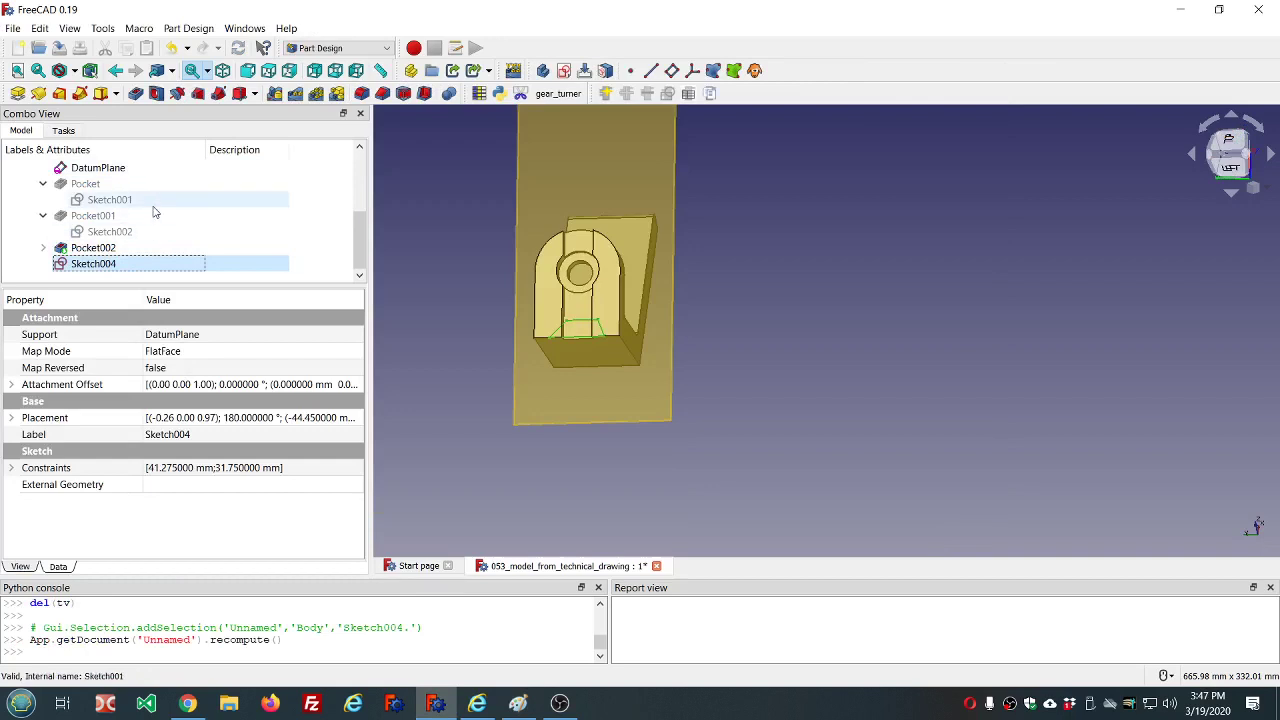
Step: Give dd a new Length property, Slant_slot_depth, with the formula value 0.25in (6.35 mm)
scroll(152, 215, "up", 2)
left_click(100, 188)
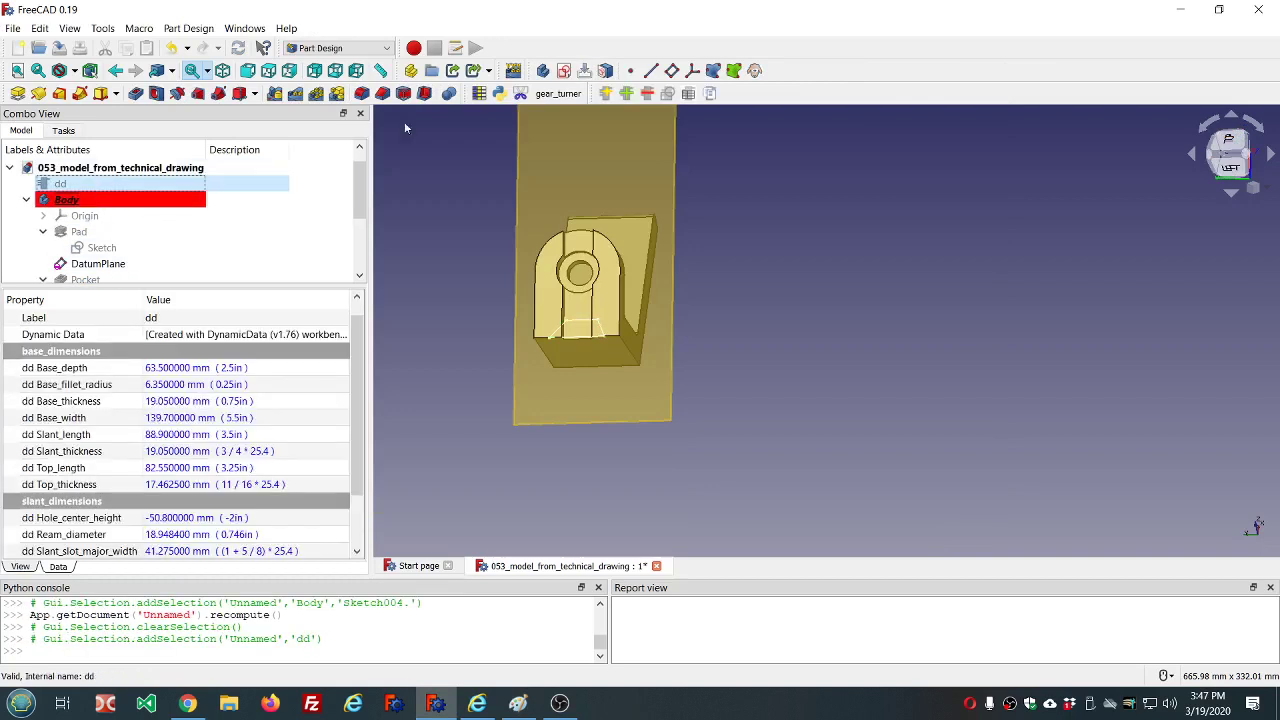
left_click(626, 93)
left_click(607, 379)
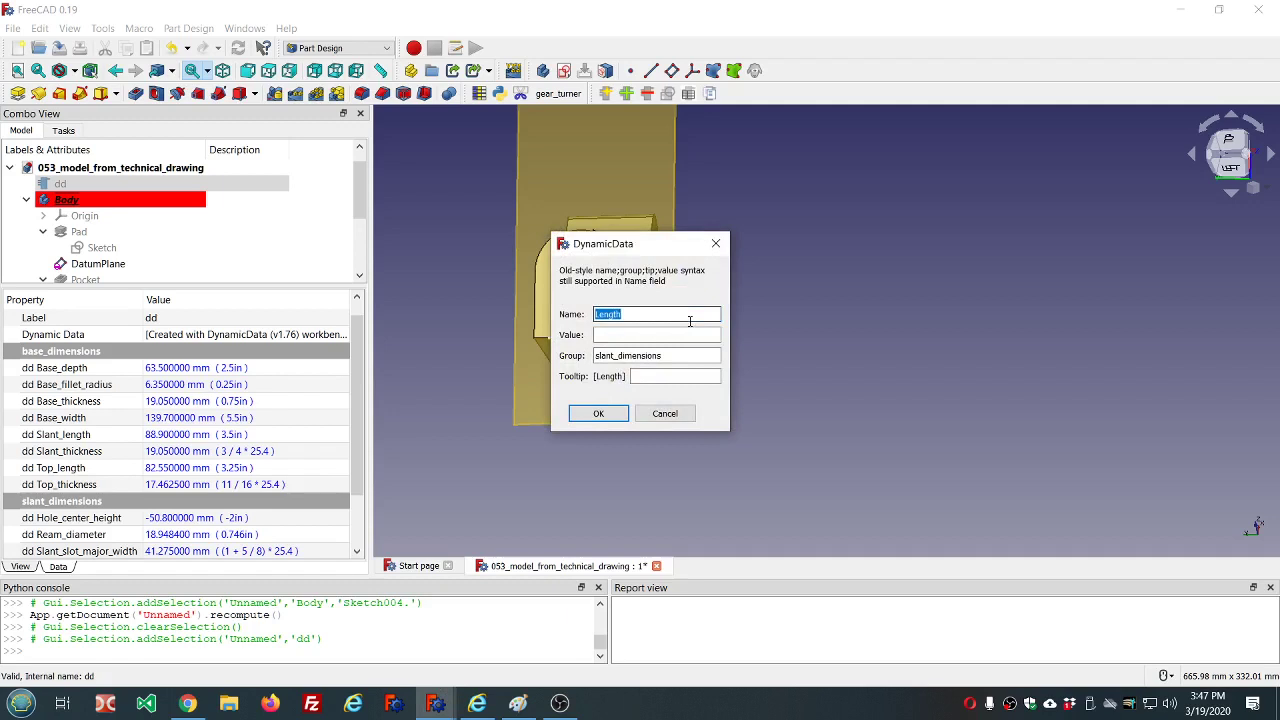
type("slant_slot_dep")
left_click(604, 419)
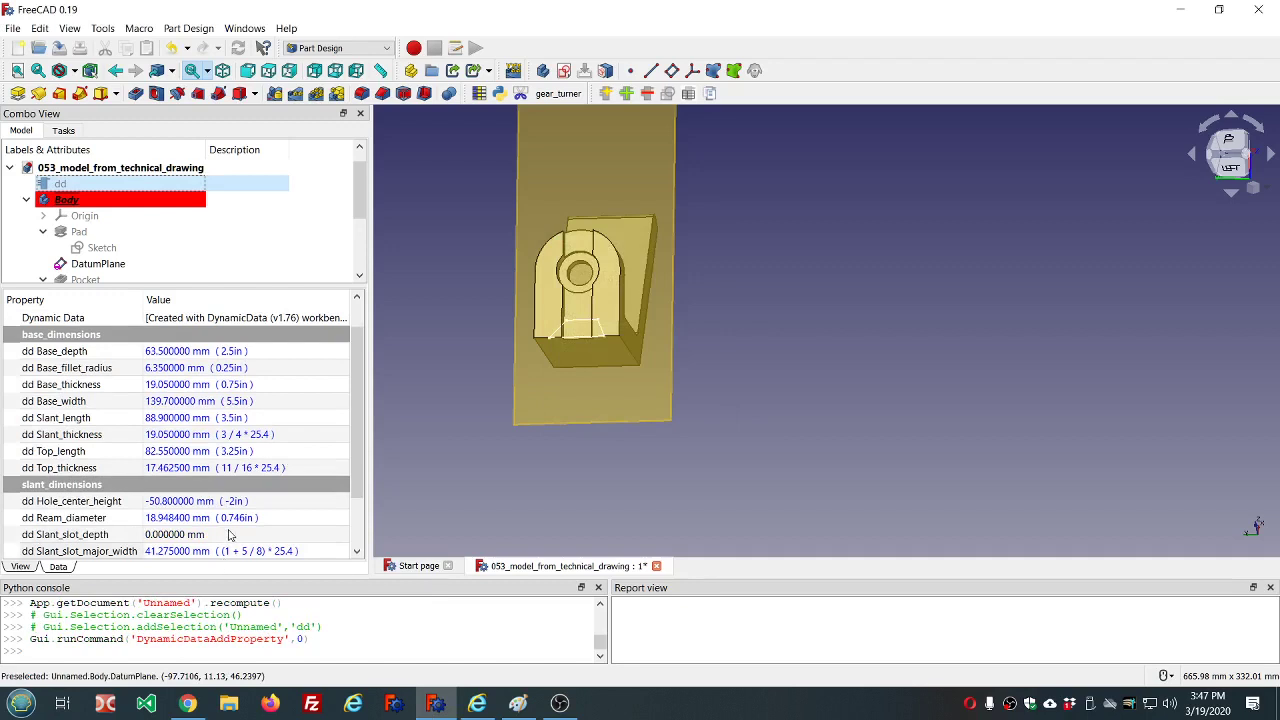
left_click(228, 534)
left_click(336, 535)
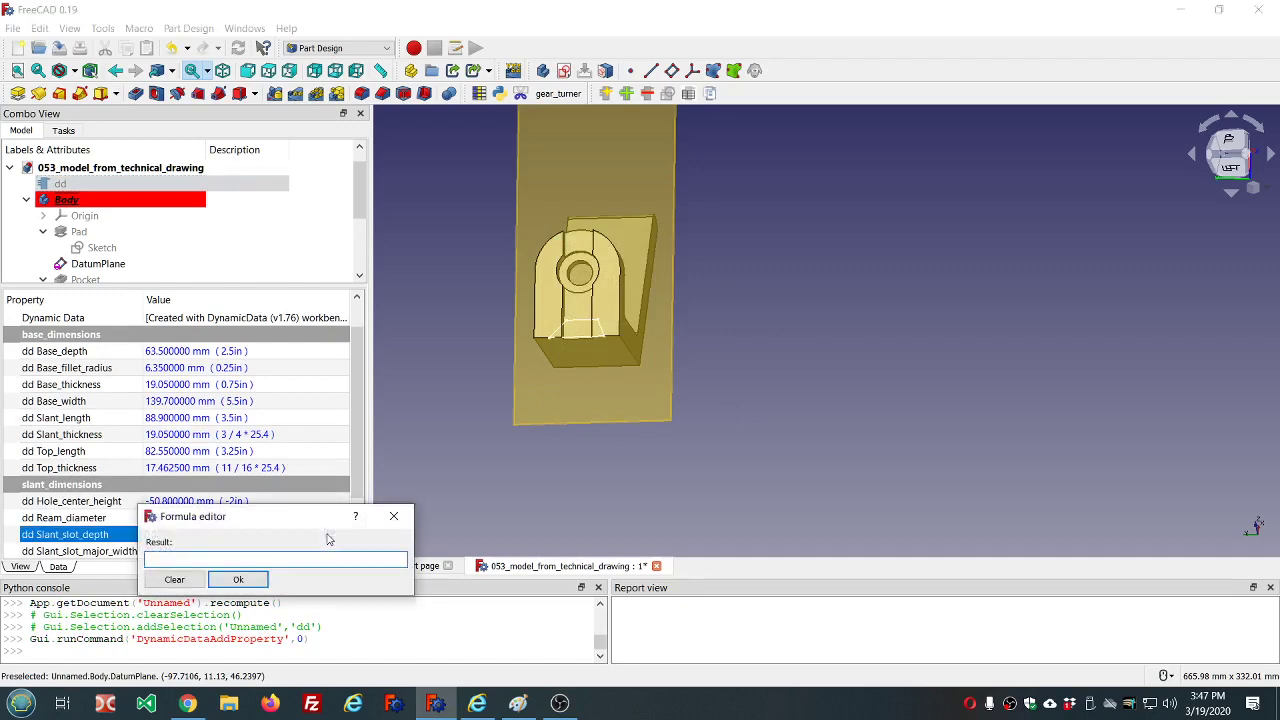
type("0.25in")
key("Return")
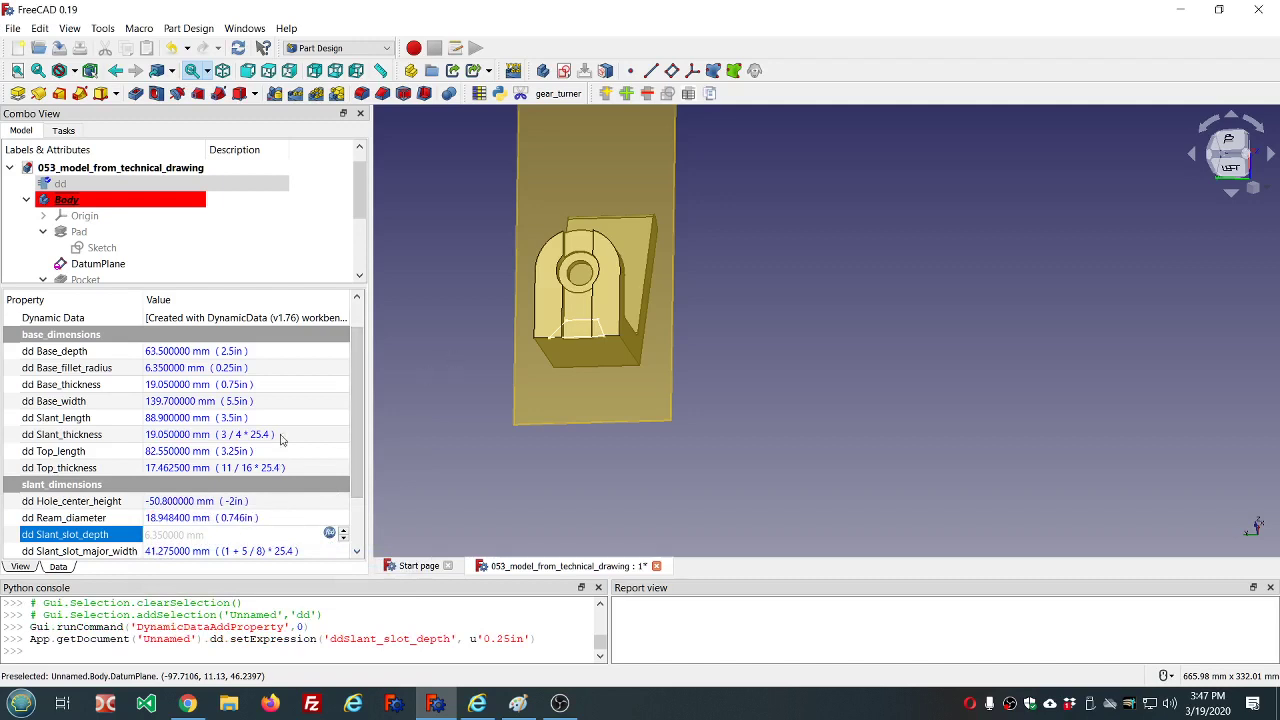
left_click(276, 180)
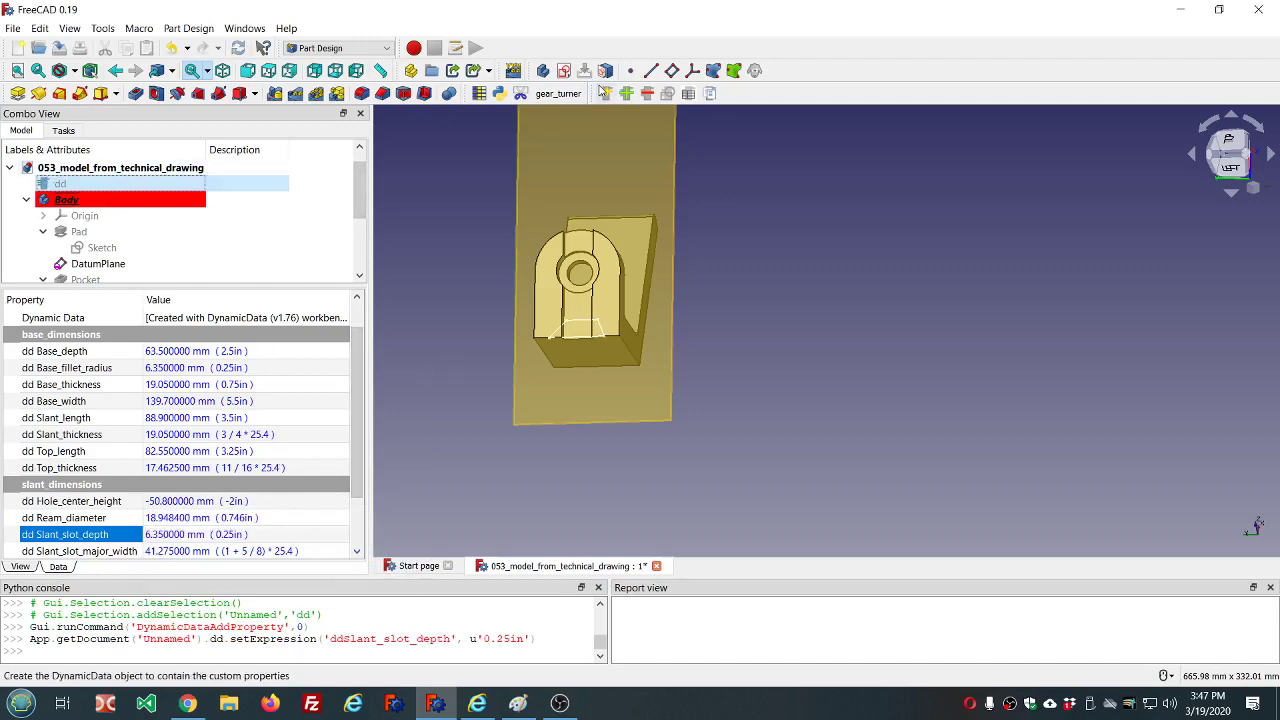
Step: Create an Angle property named slant_slot_angle on dd and enter 30 as its value
left_click(628, 94)
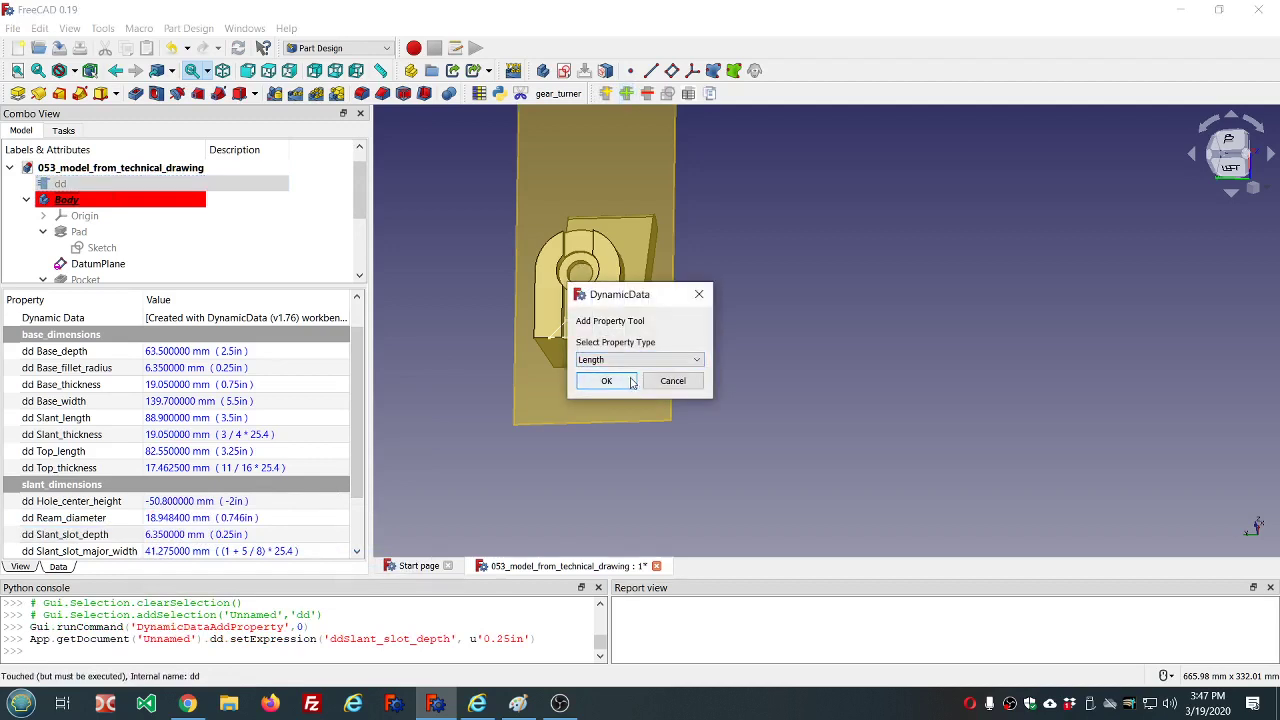
left_click(697, 361)
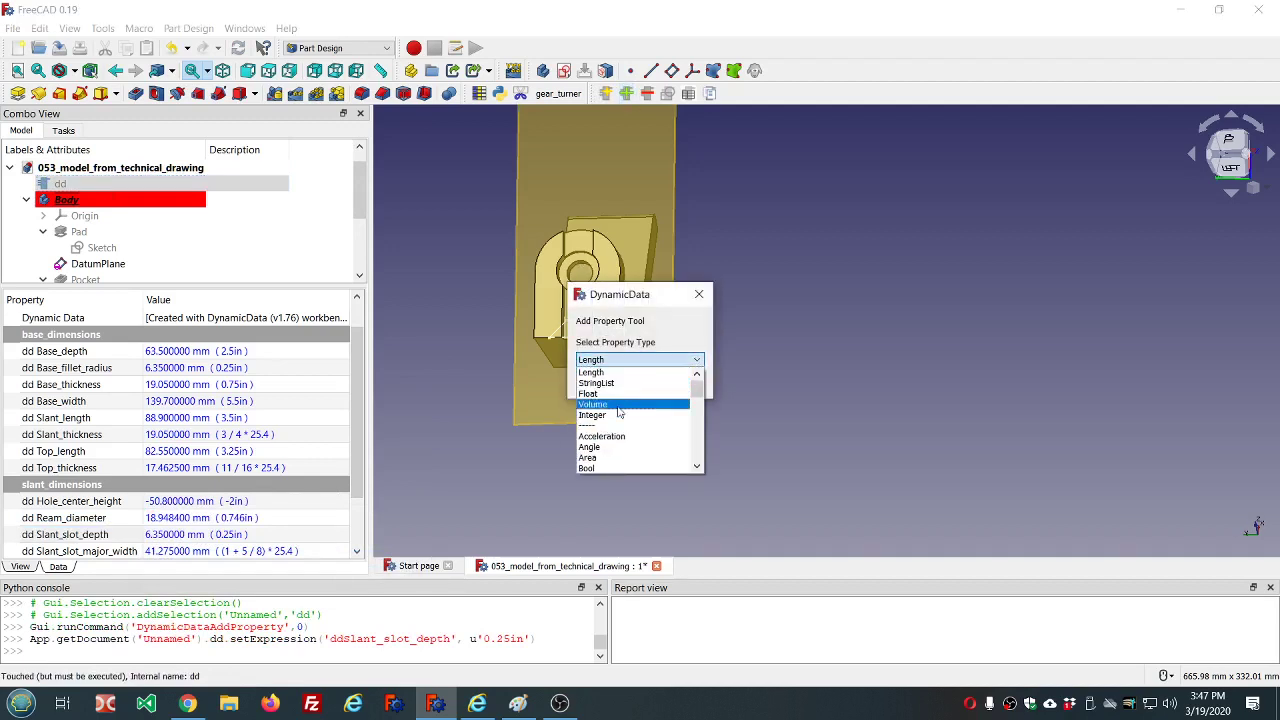
left_click(611, 448)
left_click(610, 383)
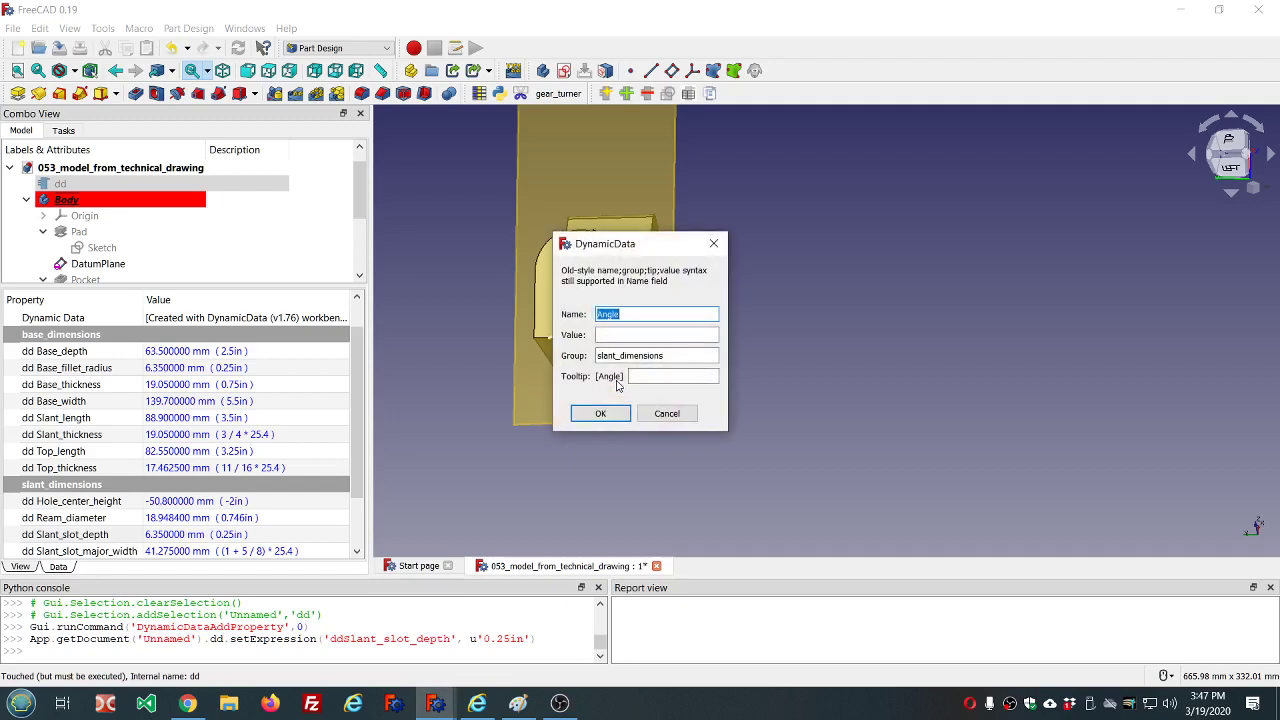
type("sl")
type("ant_slot_angle")
key("Return")
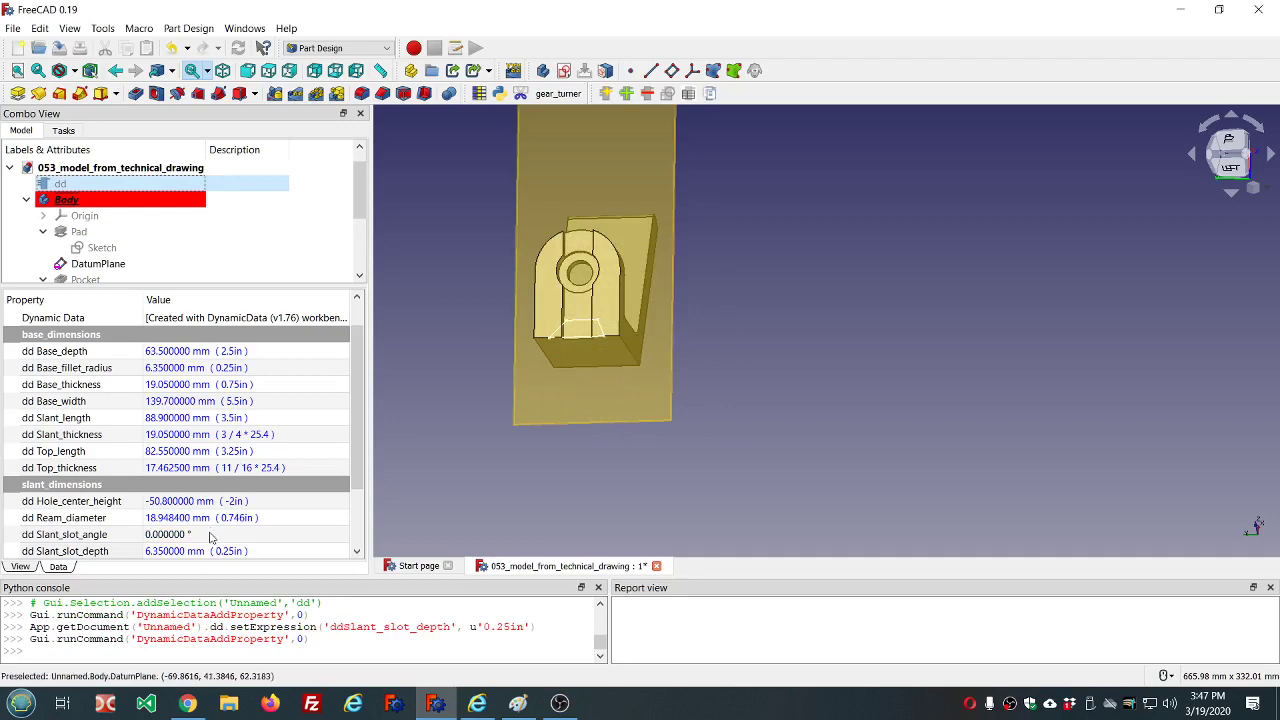
left_click(290, 531)
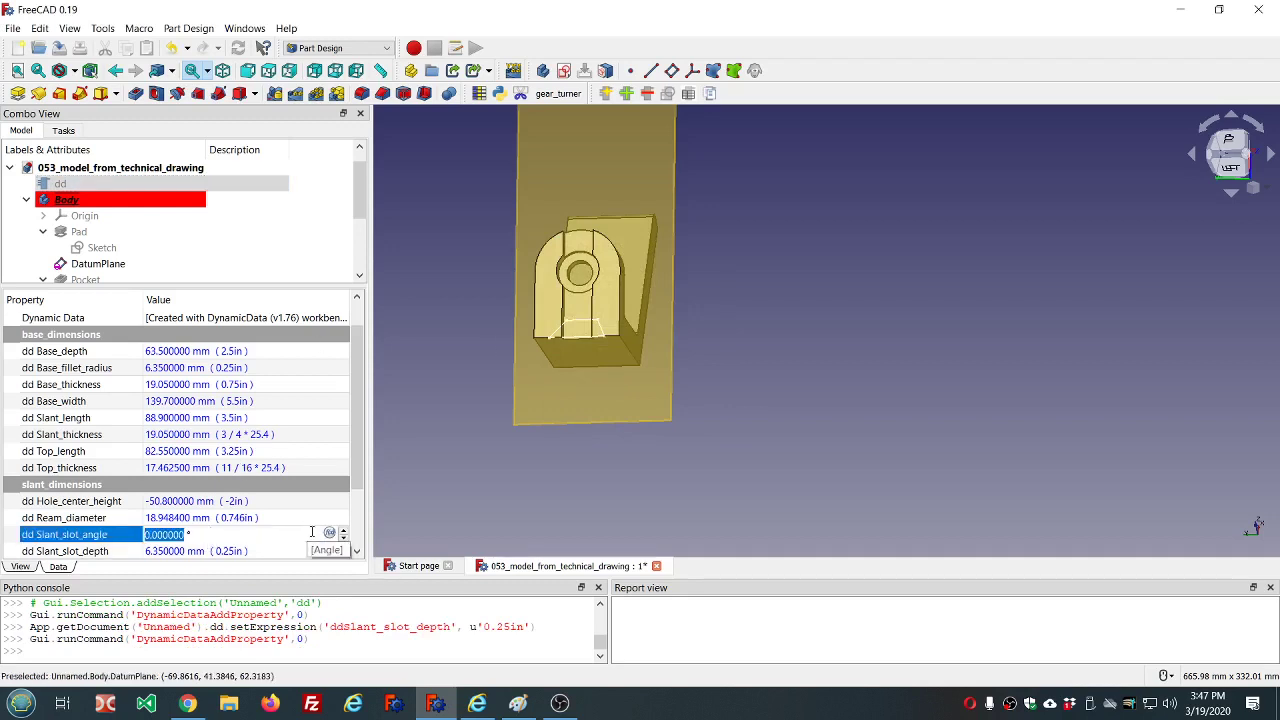
type("30")
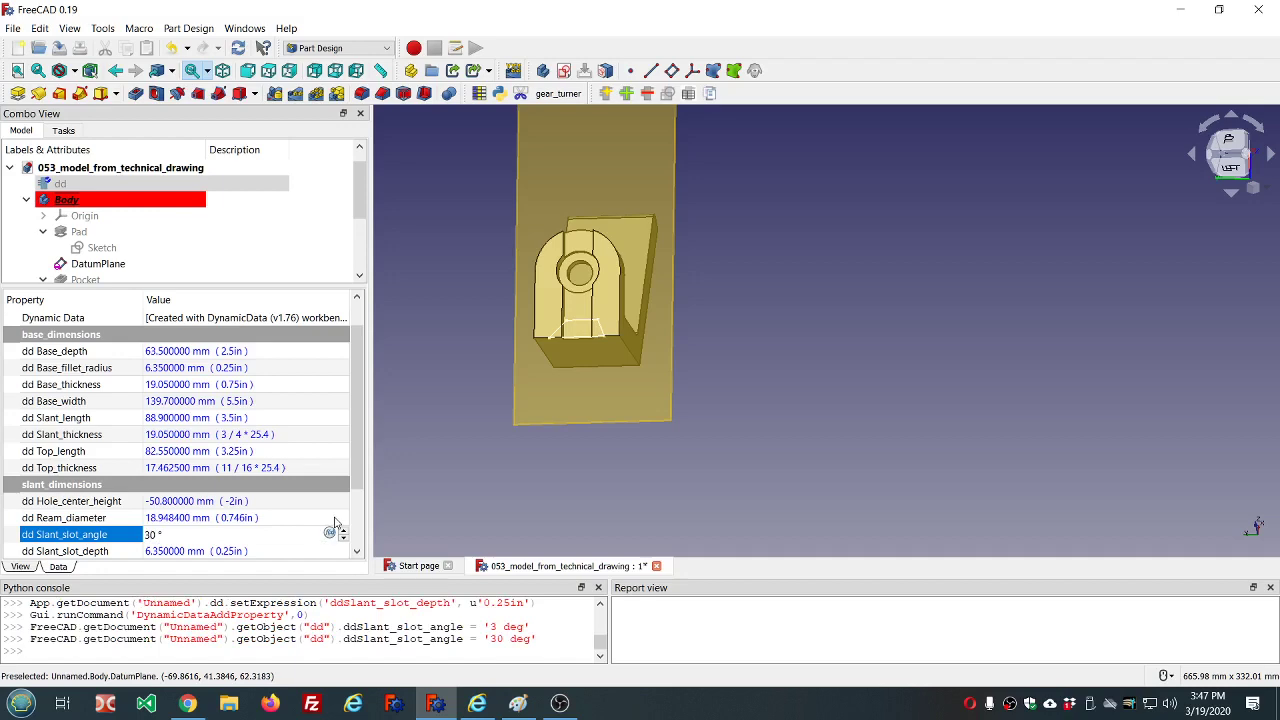
left_click(312, 518)
left_click(278, 534)
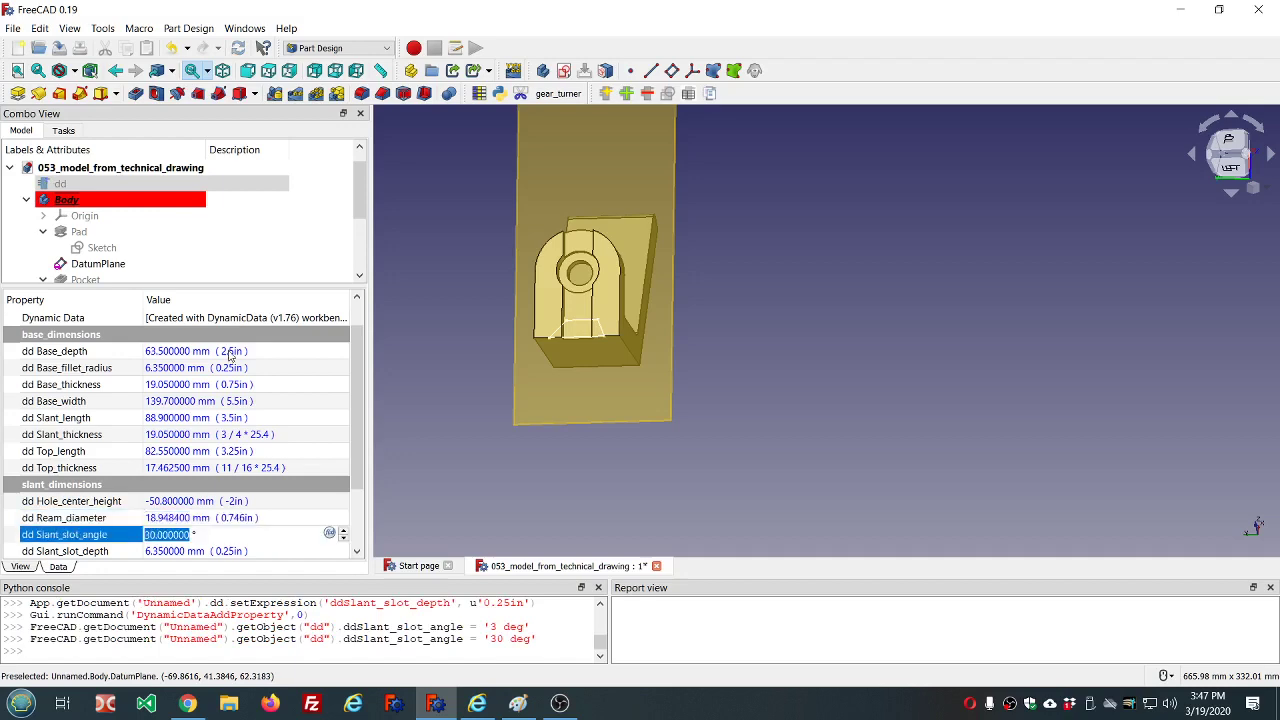
Step: Reopen Sketch004 and angle the upper slanted edge to the vertical edge by 90deg-dd.ddSlant_slot_angle
scroll(115, 260, "down", 3)
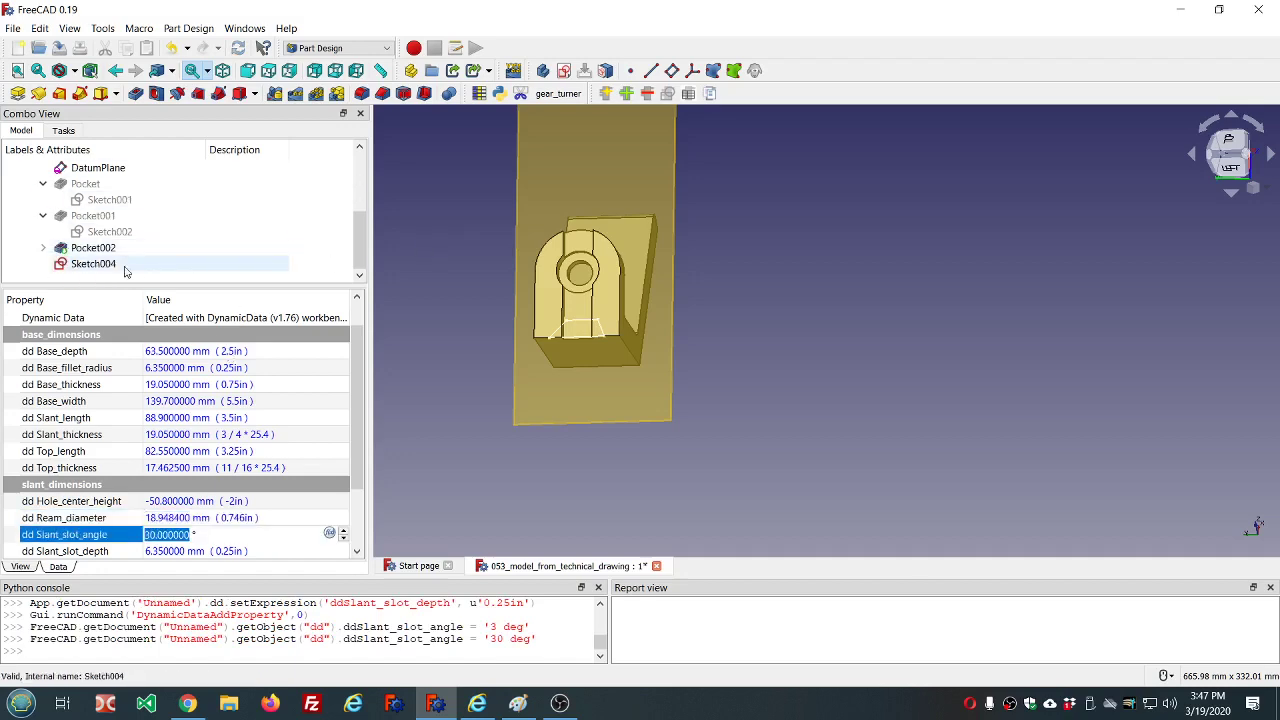
double_click(113, 265)
scroll(756, 411, "down", 5)
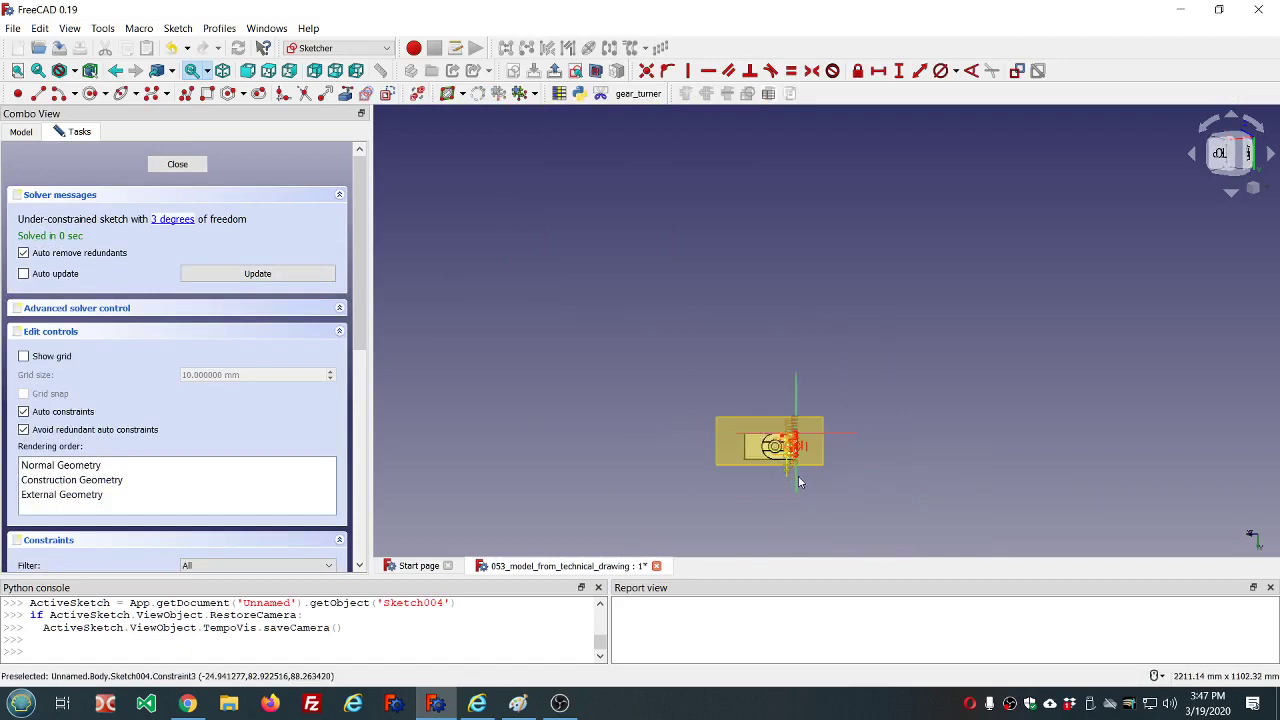
scroll(801, 473, "up", 8)
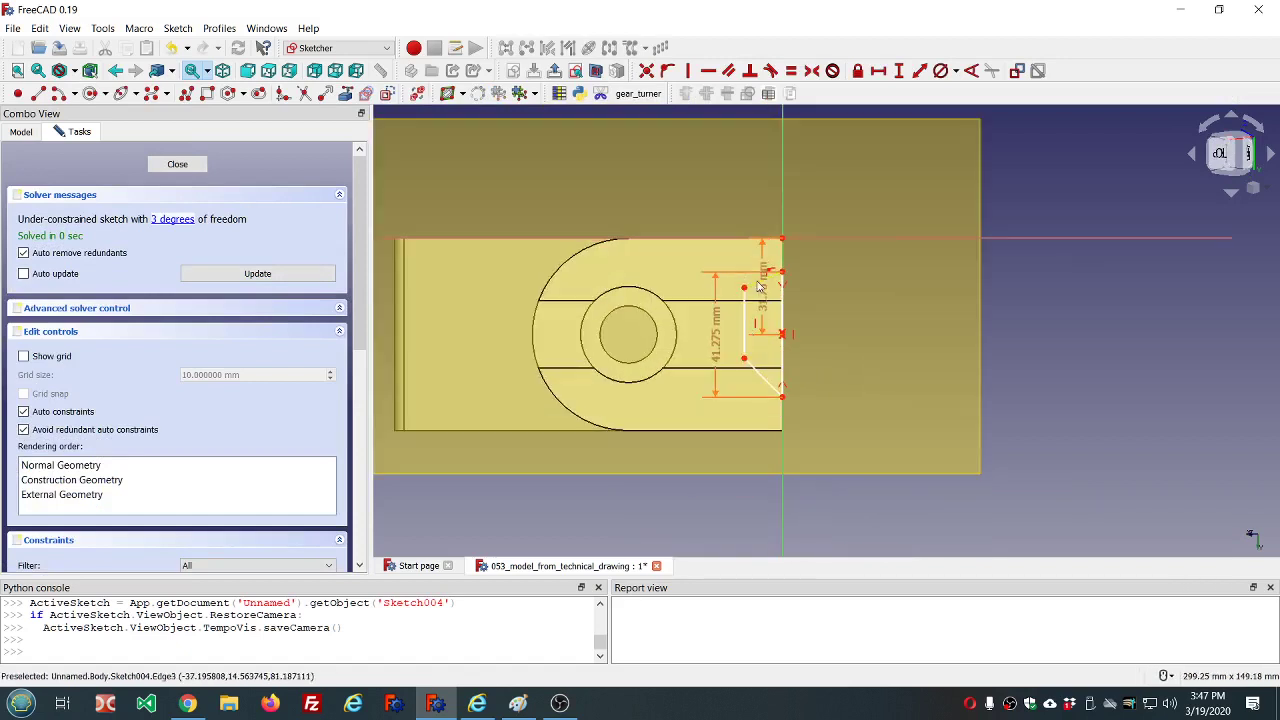
scroll(748, 300, "up", 2)
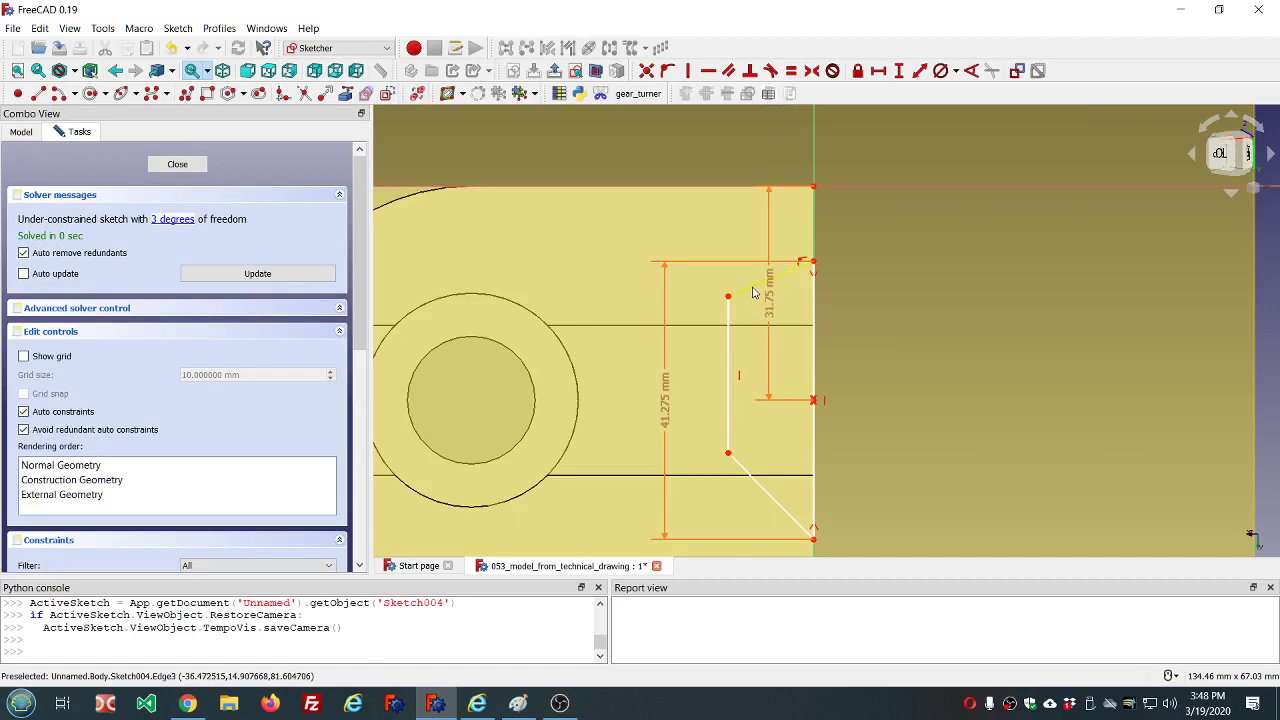
left_click(754, 293)
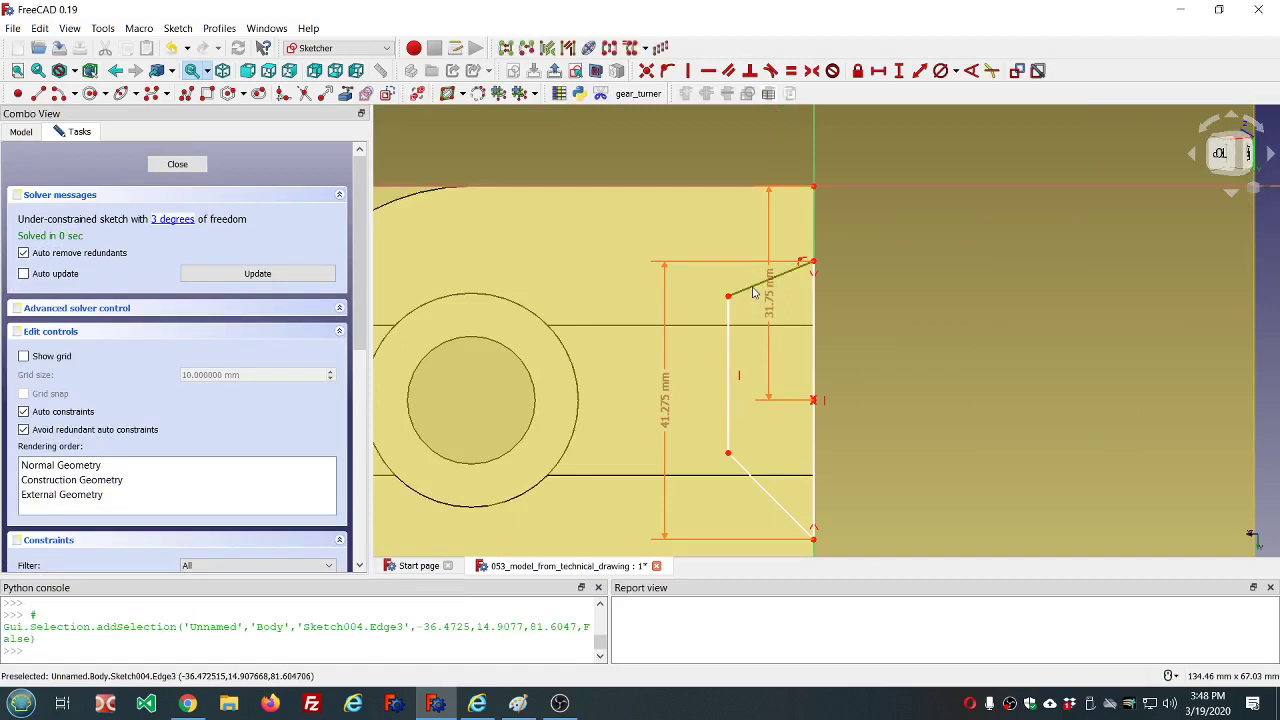
left_click(814, 305)
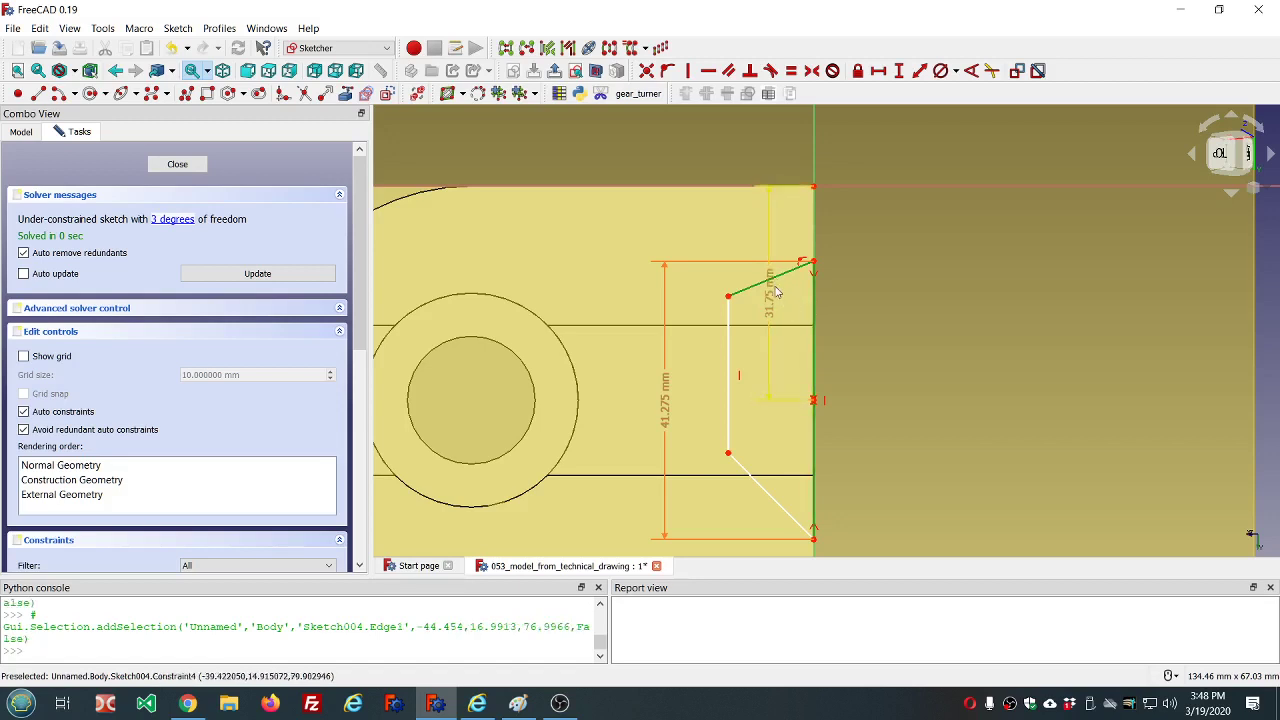
left_click(970, 72)
left_click(730, 330)
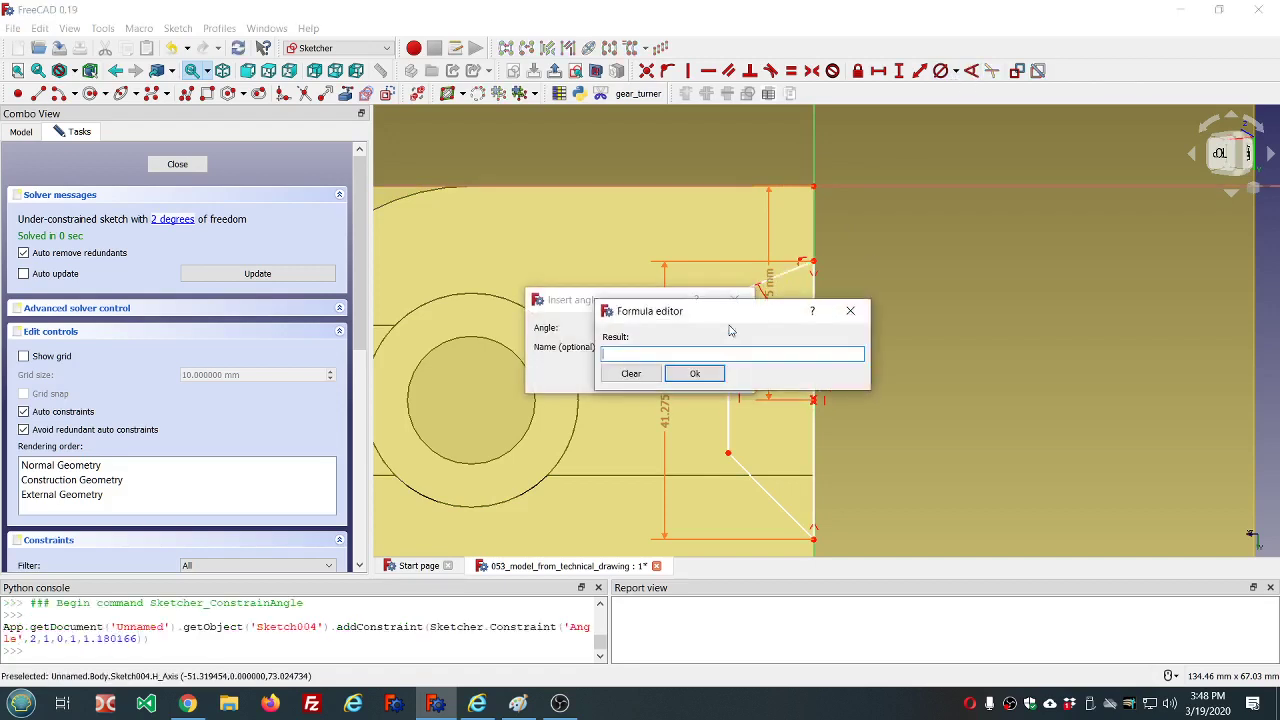
type("90deg-dd.dd")
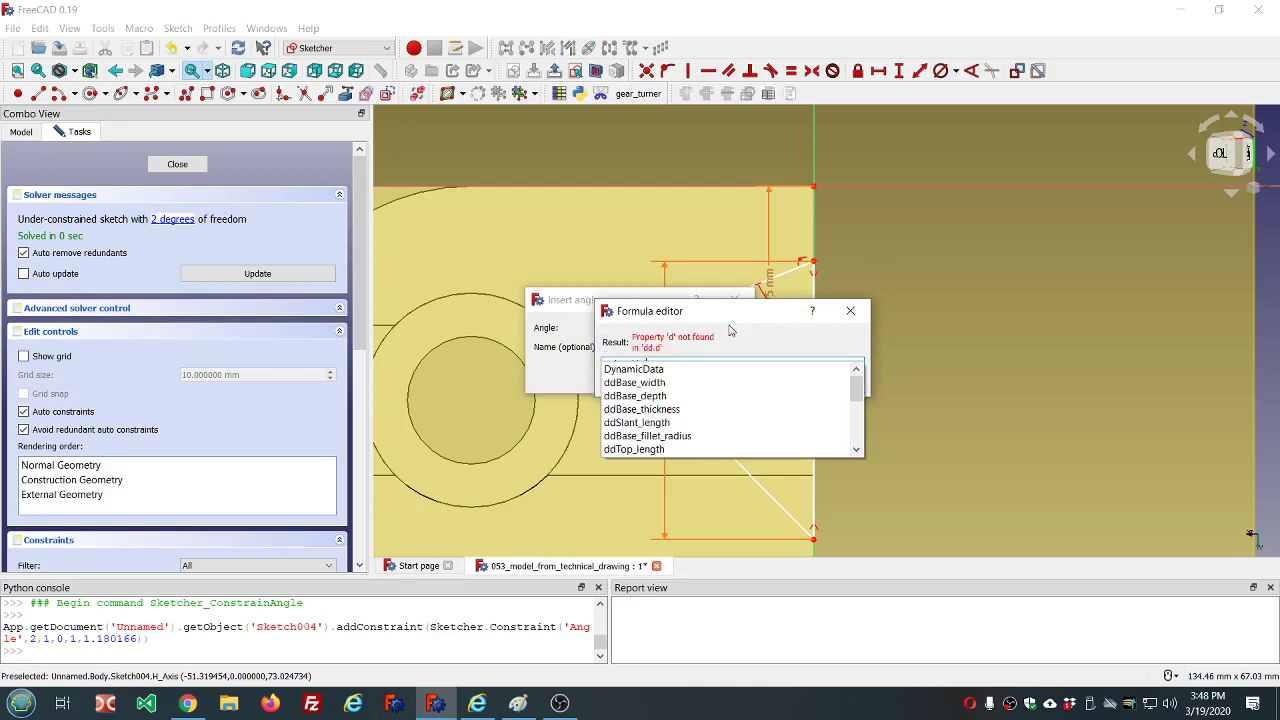
scroll(746, 381, "down", 3)
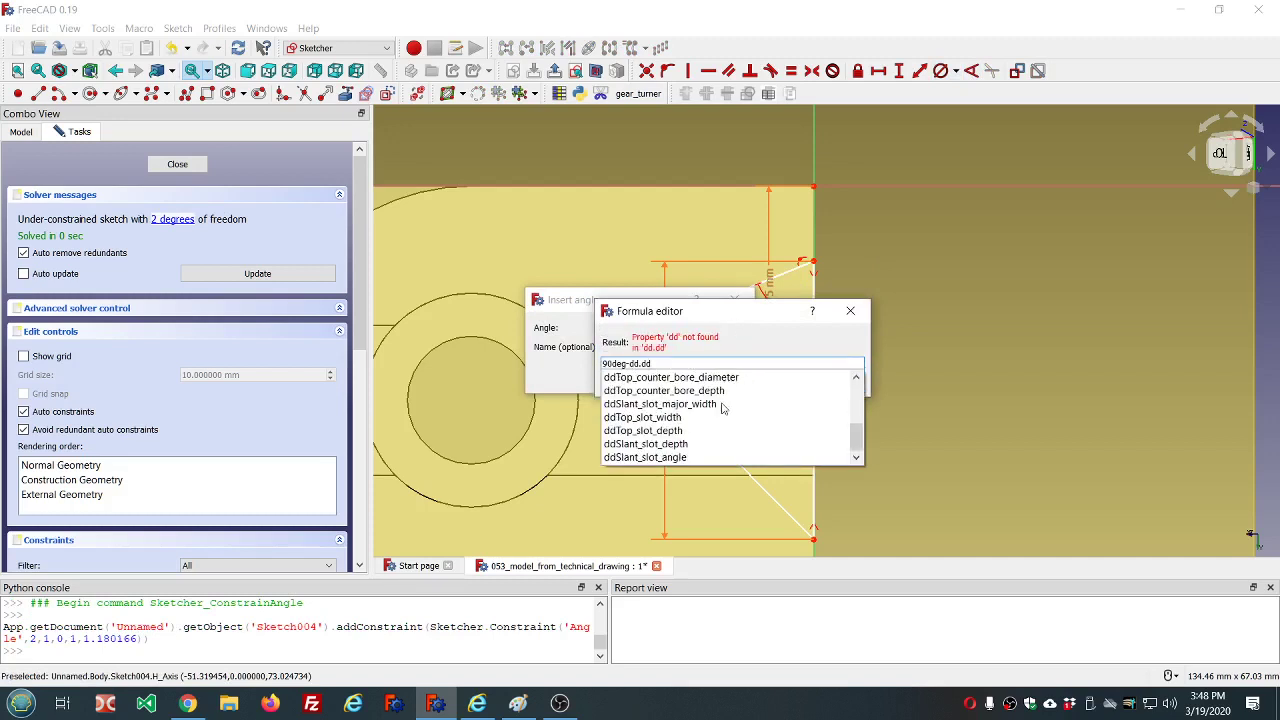
left_click(648, 457)
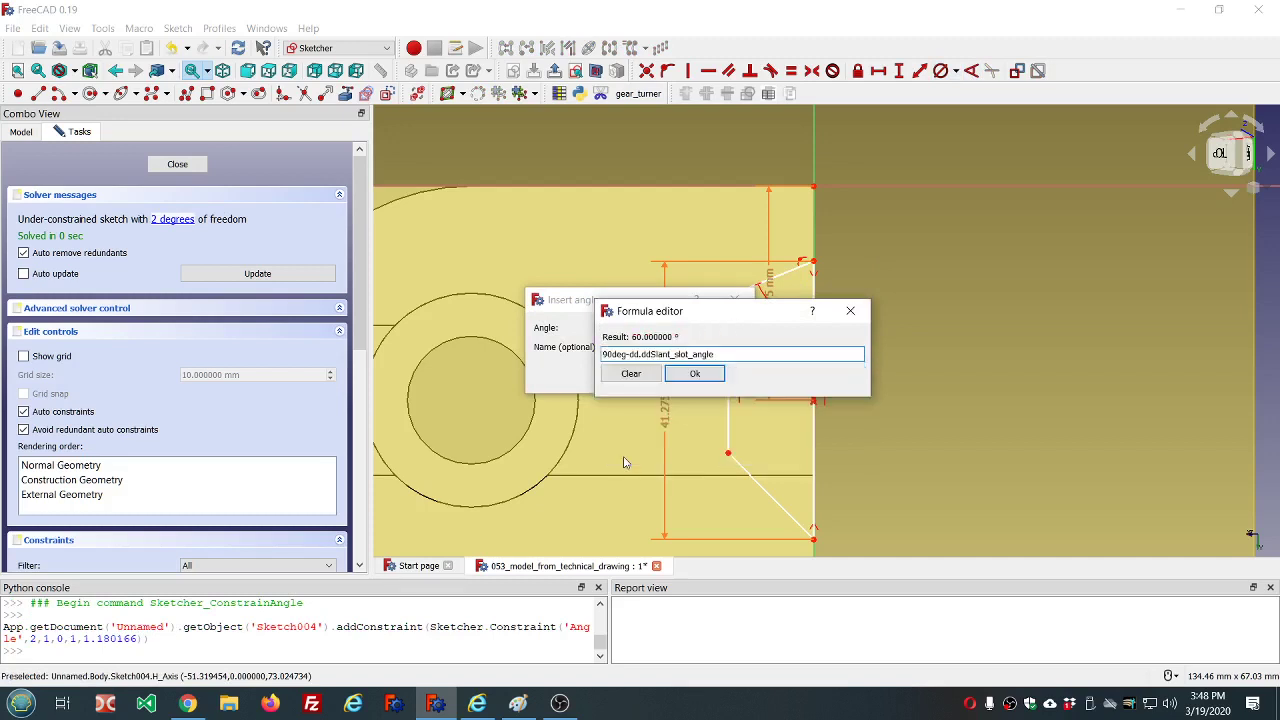
left_click(695, 374)
left_click(648, 376)
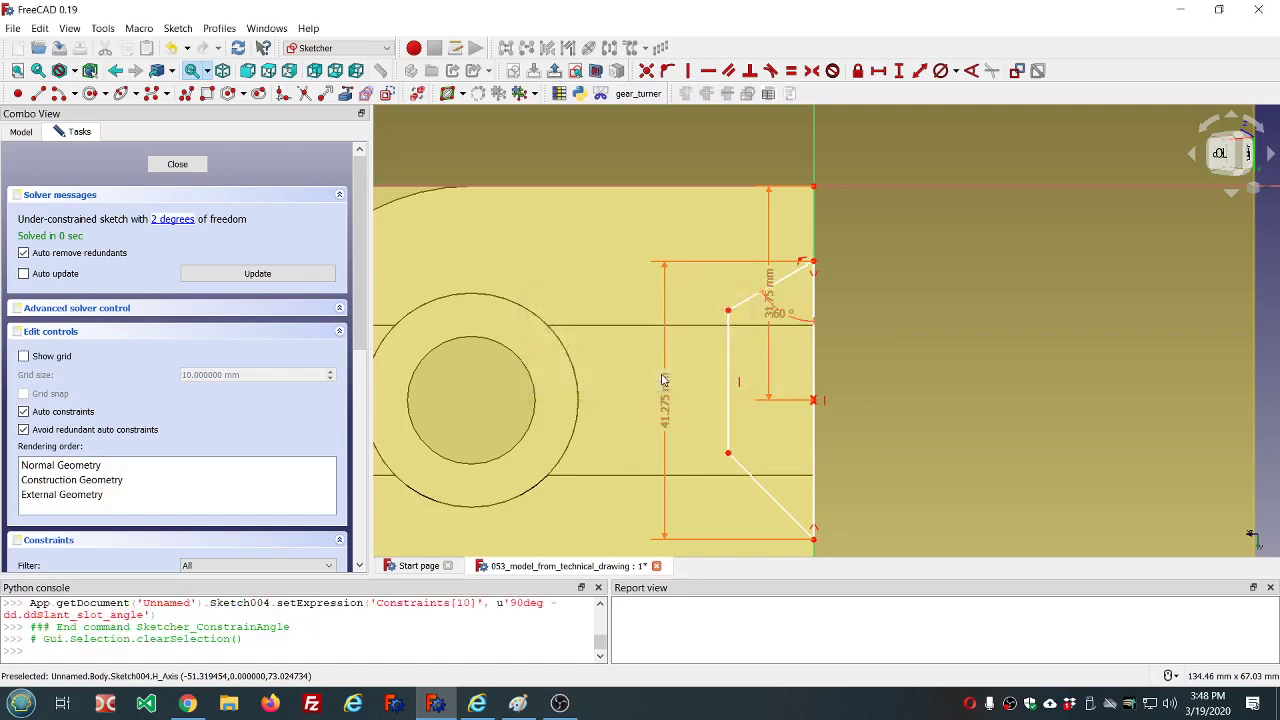
scroll(677, 376, "down", 3)
scroll(700, 432, "up", 3)
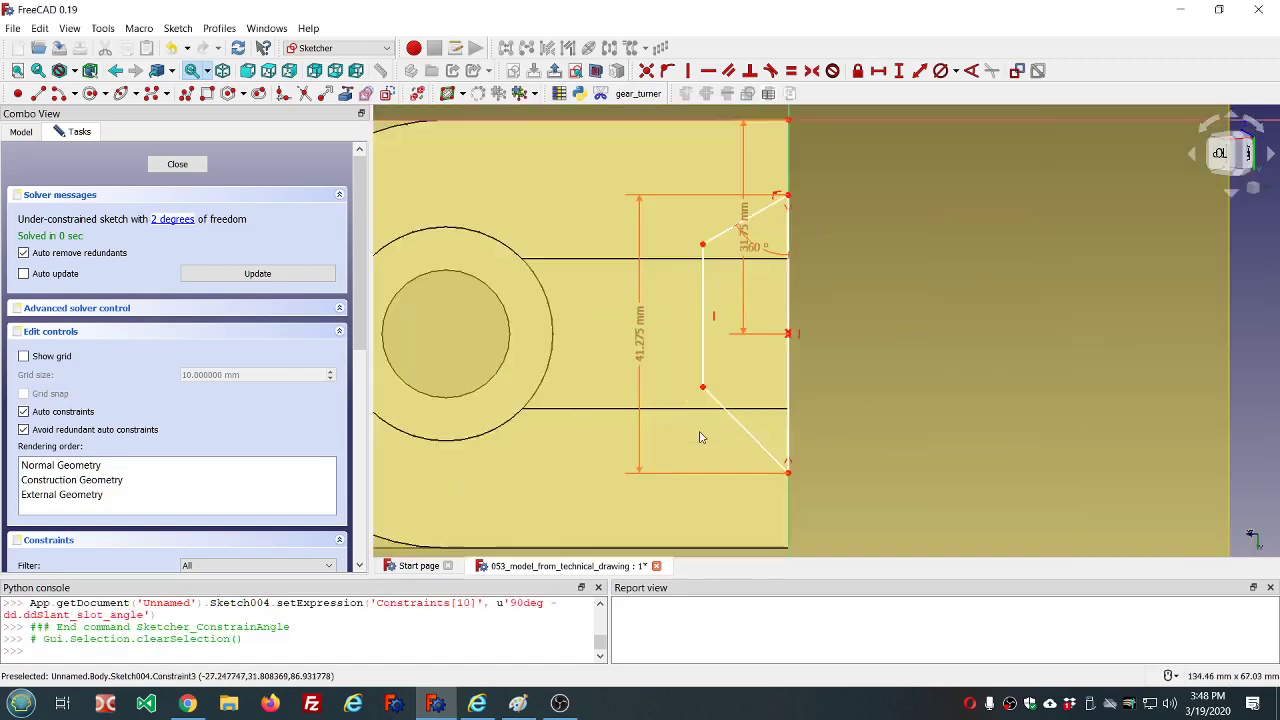
Step: Constrain the lower slanted edge to the vertical edge at 90deg-dd.ddSlant_slot_angle (60°)
left_click(787, 425)
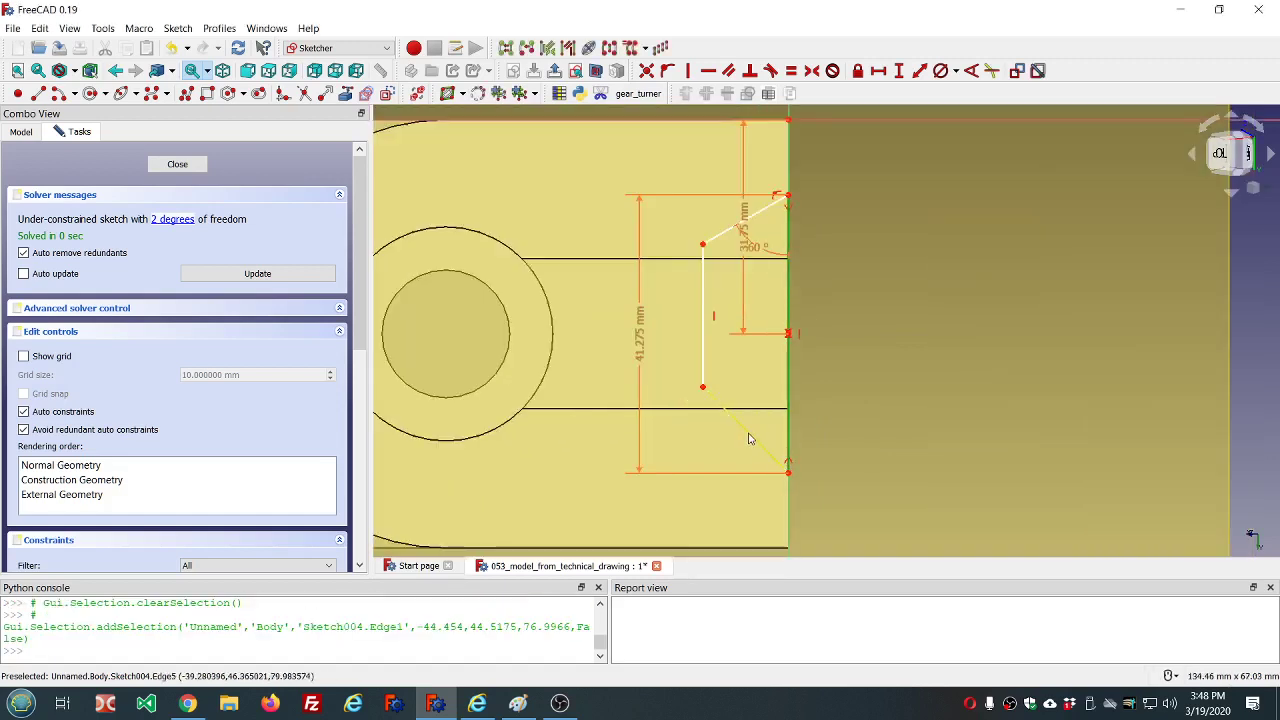
left_click(749, 438)
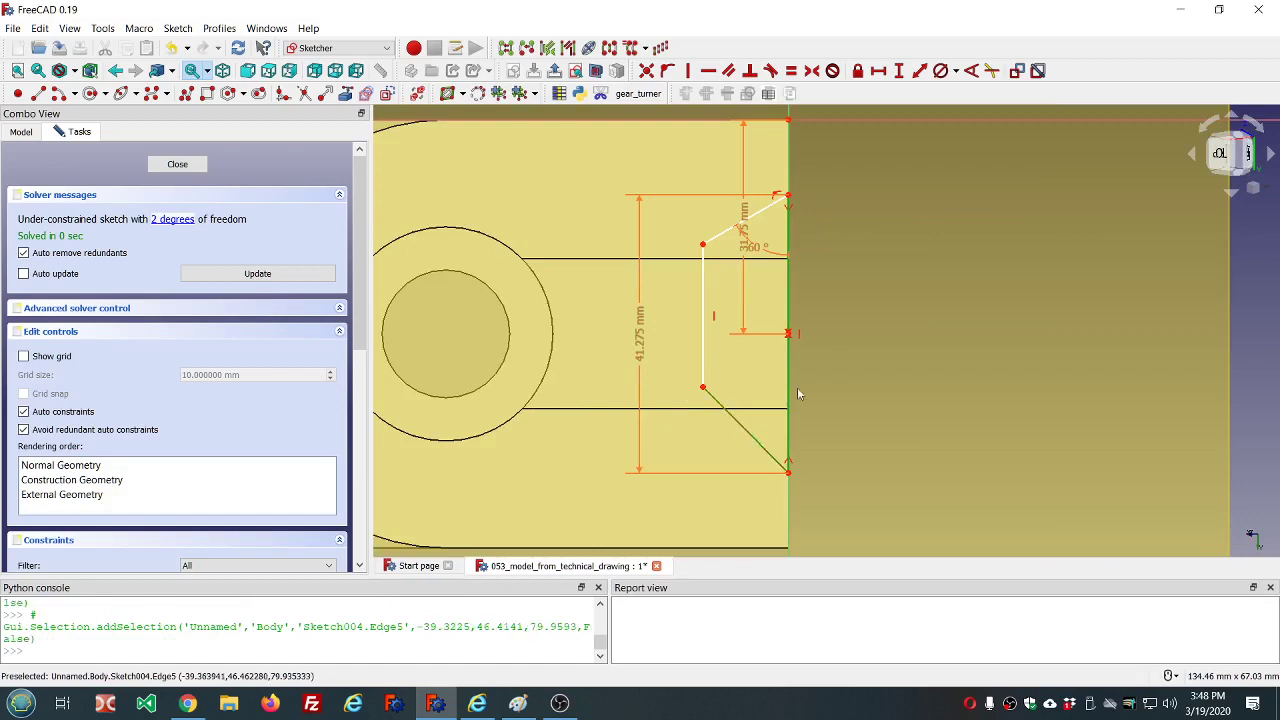
left_click(971, 70)
left_click(729, 328)
type("90de")
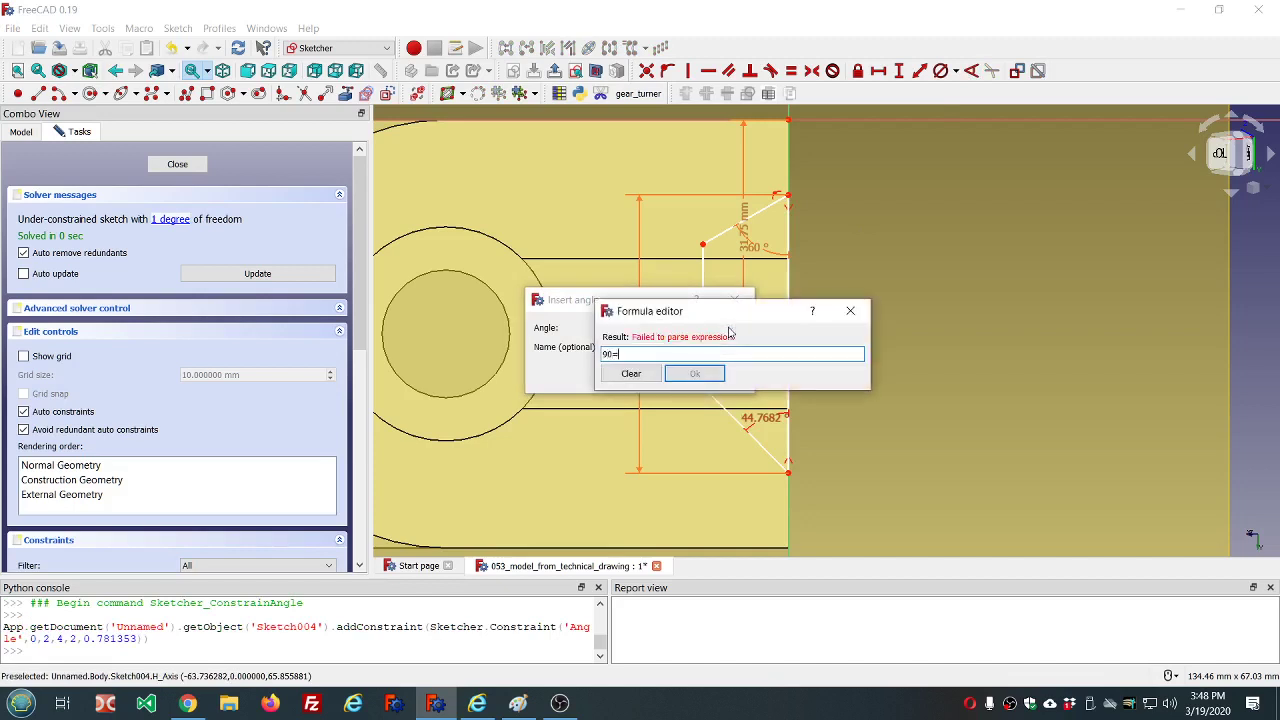
type("g-dd.dd")
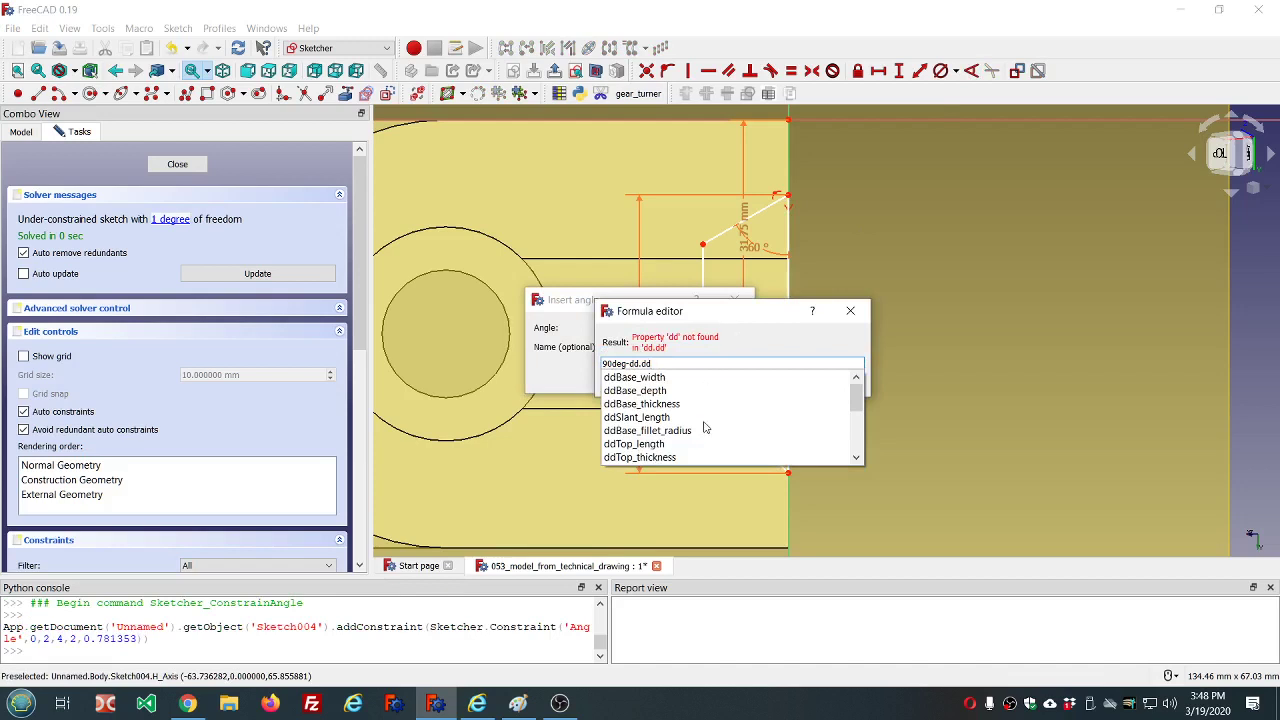
scroll(704, 427, "down", 5)
left_click(671, 457)
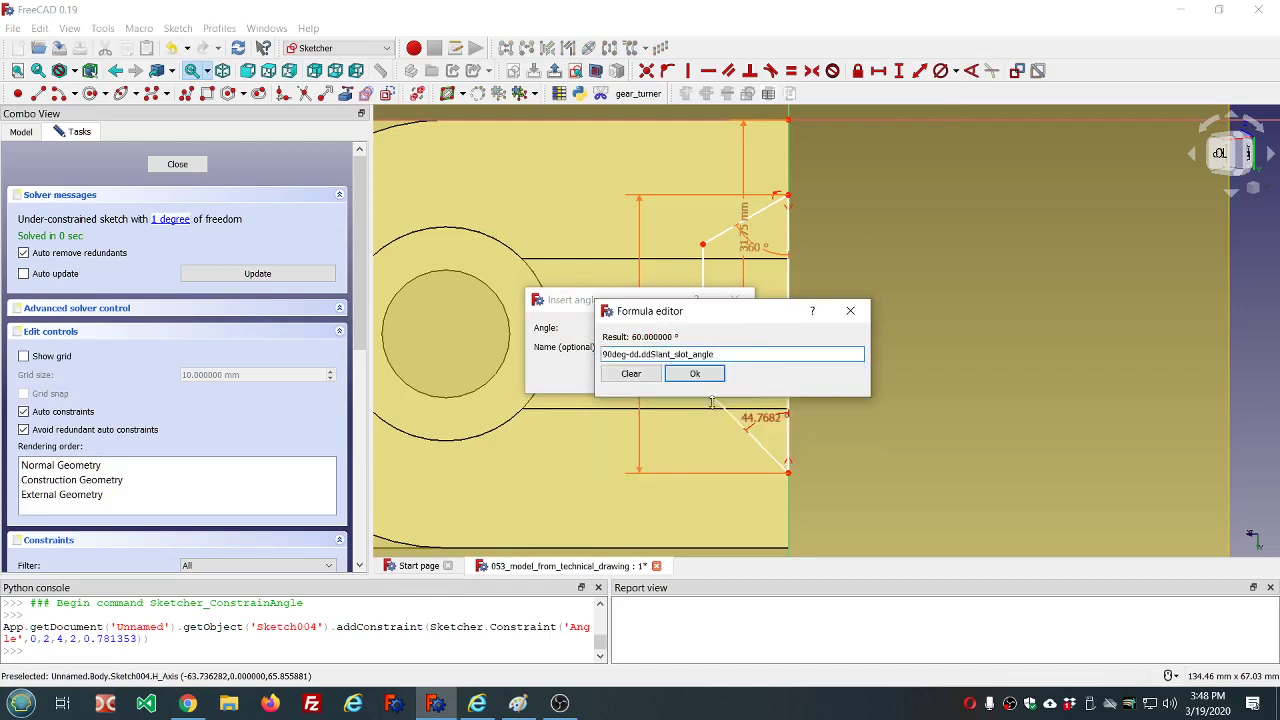
left_click(692, 376)
left_click(648, 376)
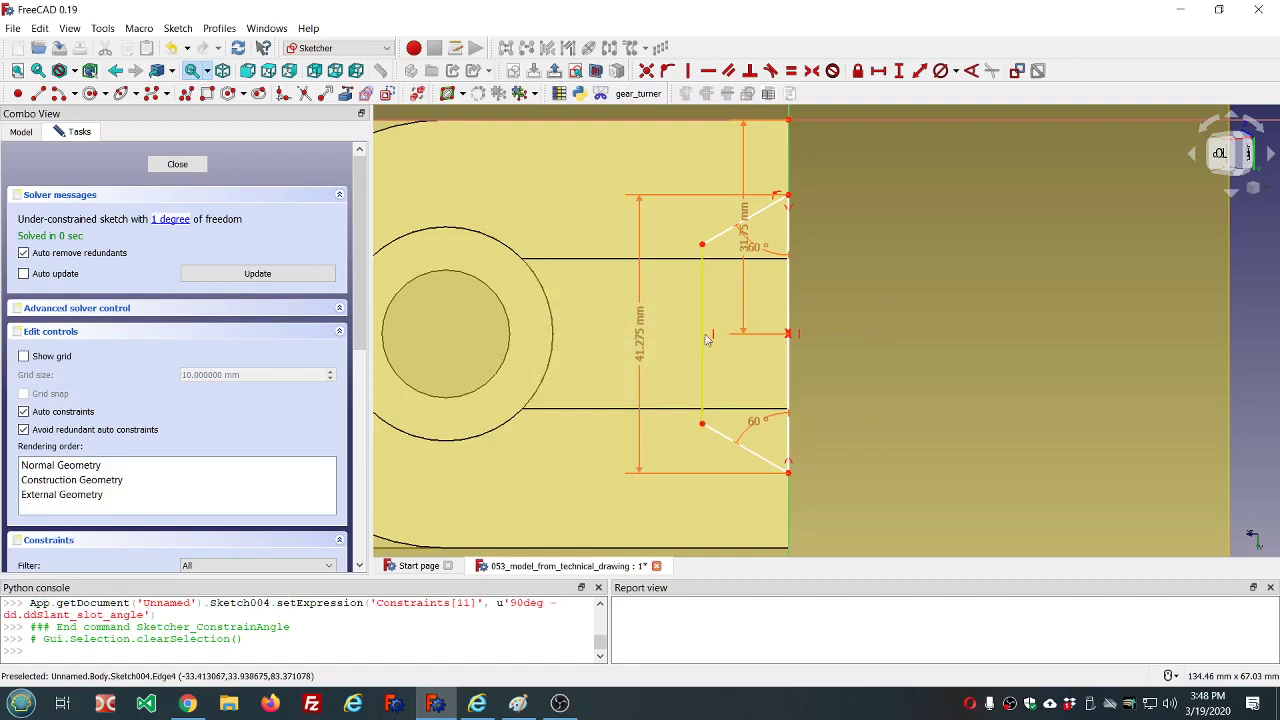
Step: Set the slot corner's horizontal distance to dd.ddSlant_slot_depth (6.35 mm)
left_click(703, 245)
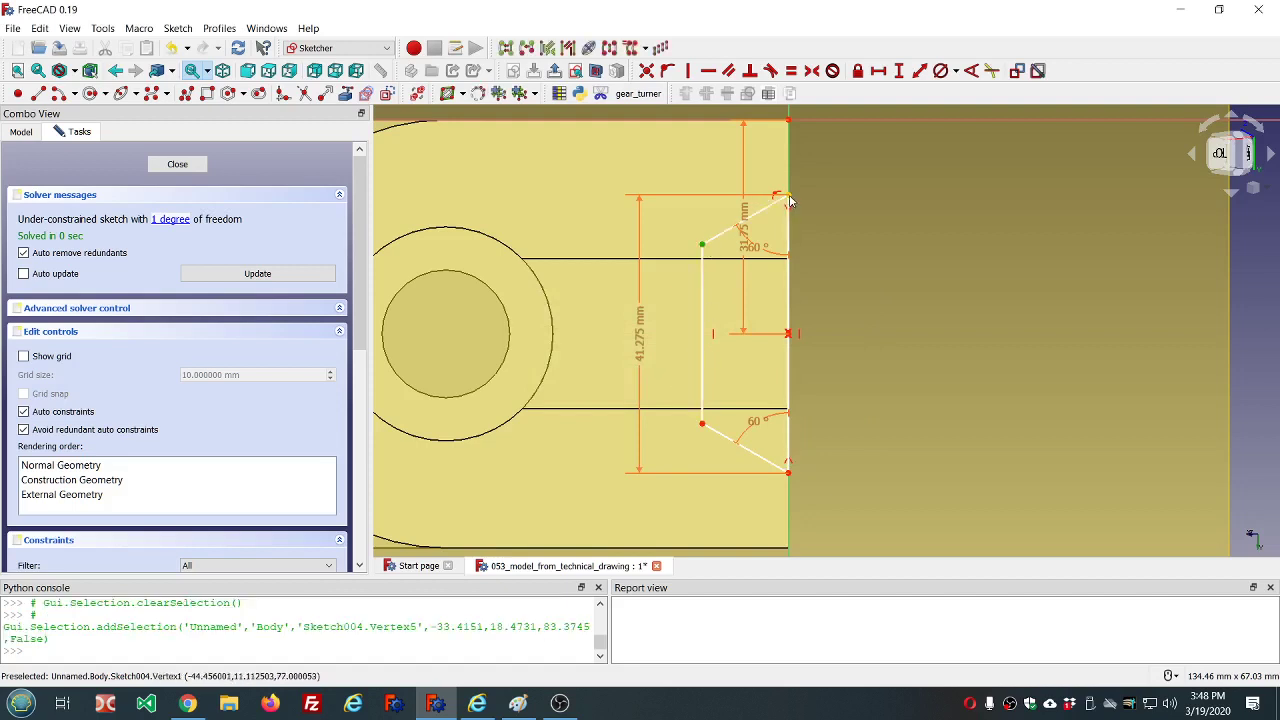
left_click(878, 70)
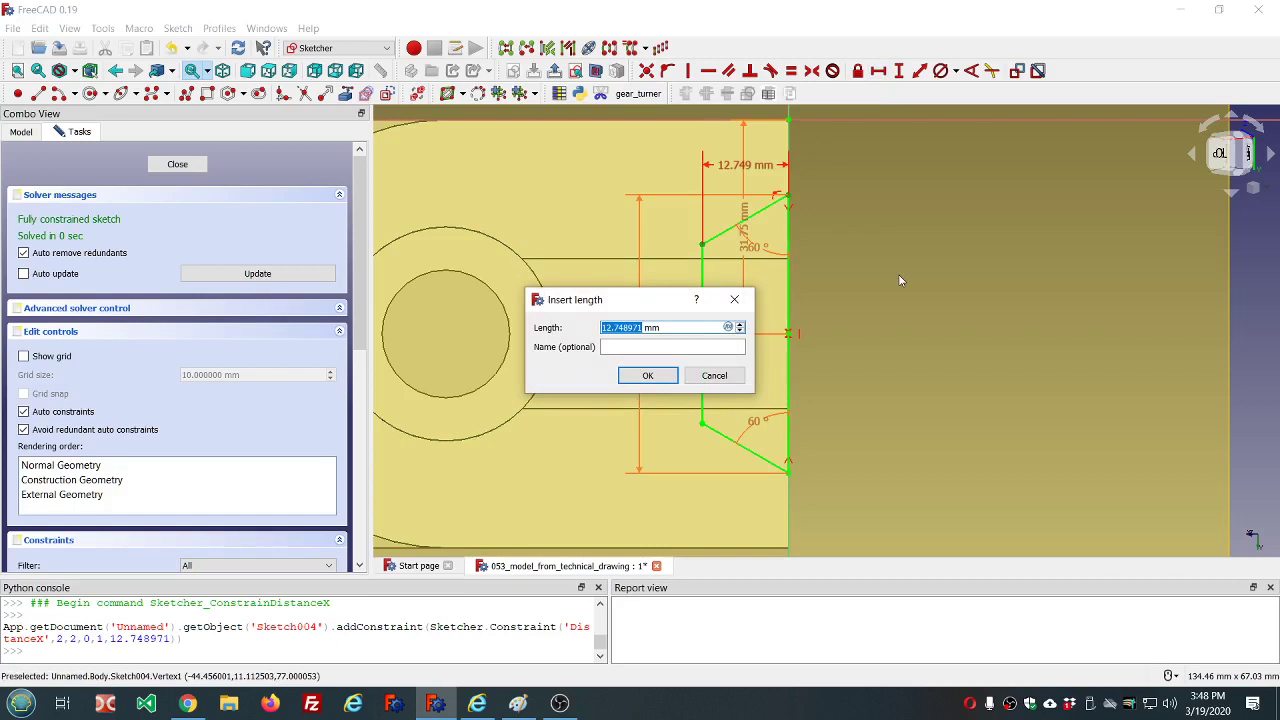
type("60")
type("=dd.dd")
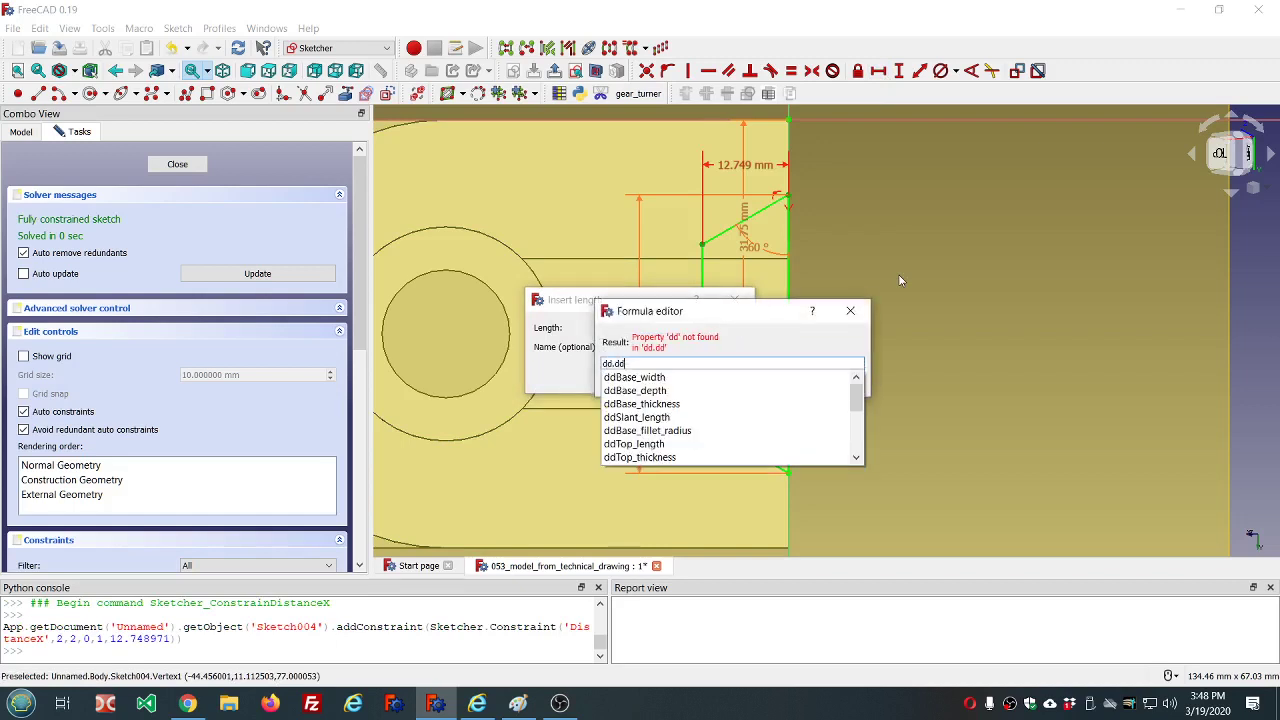
scroll(737, 428, "down", 4)
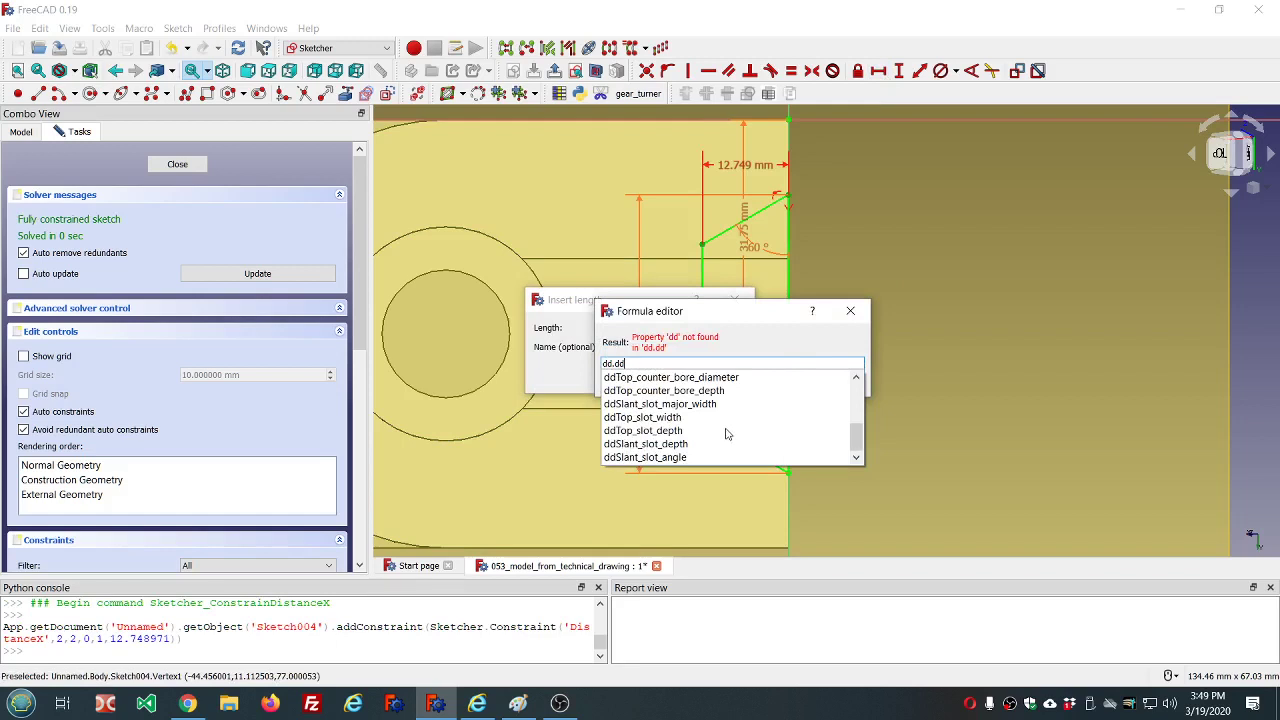
left_click(684, 447)
left_click(686, 379)
left_click(647, 375)
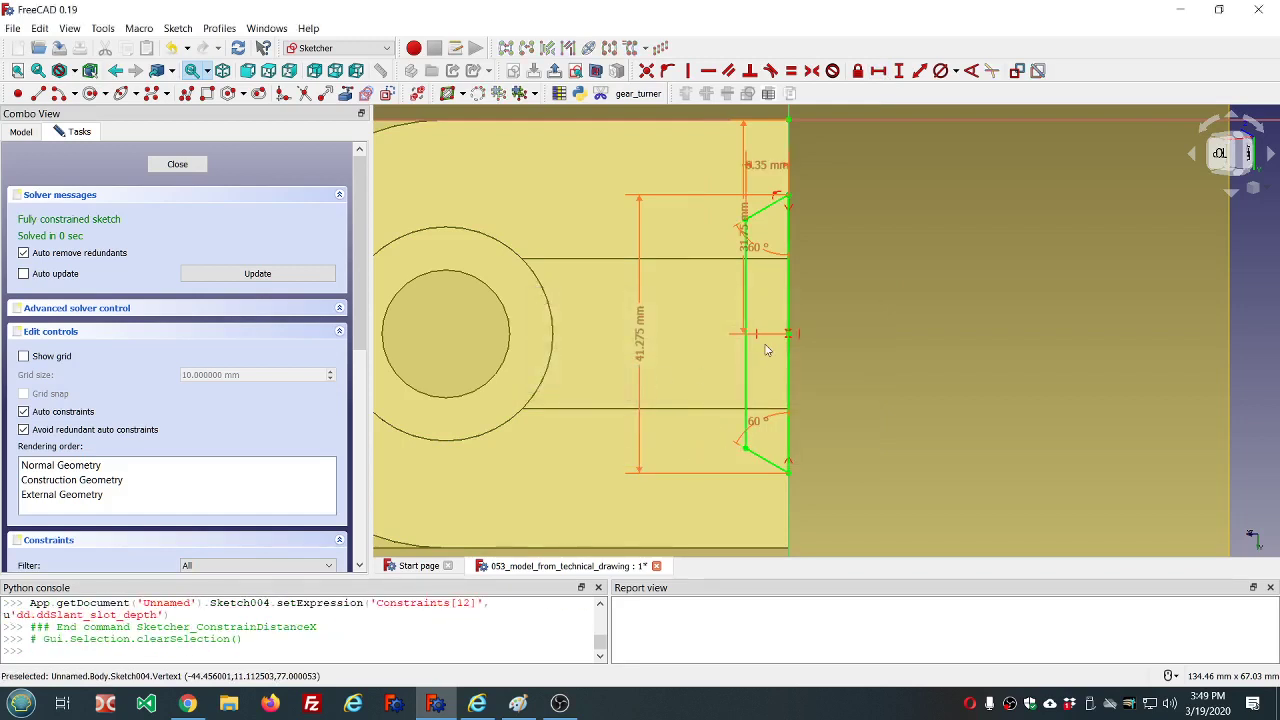
Step: Orbit around the part and compare it against the reference drawing in Paint
middle_click_drag(851, 350, 800, 348)
scroll(800, 348, "down", 5)
middle_click_drag(705, 345, 731, 343)
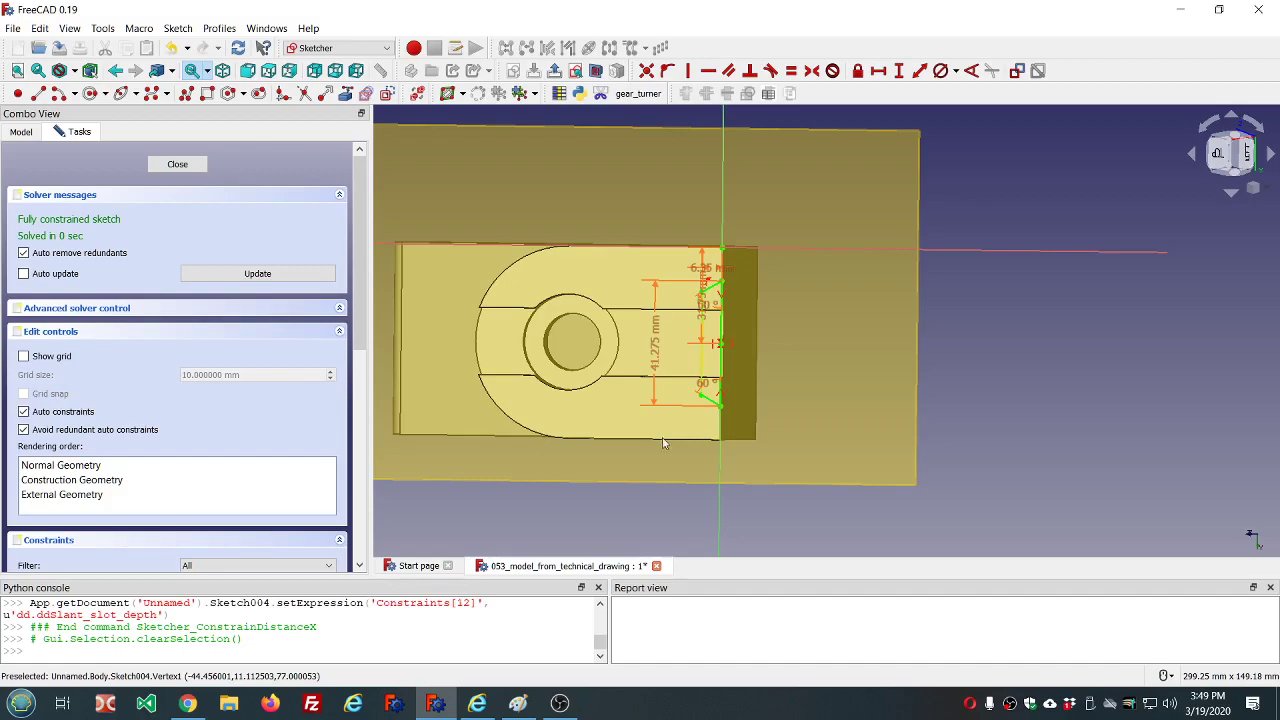
left_click(517, 704)
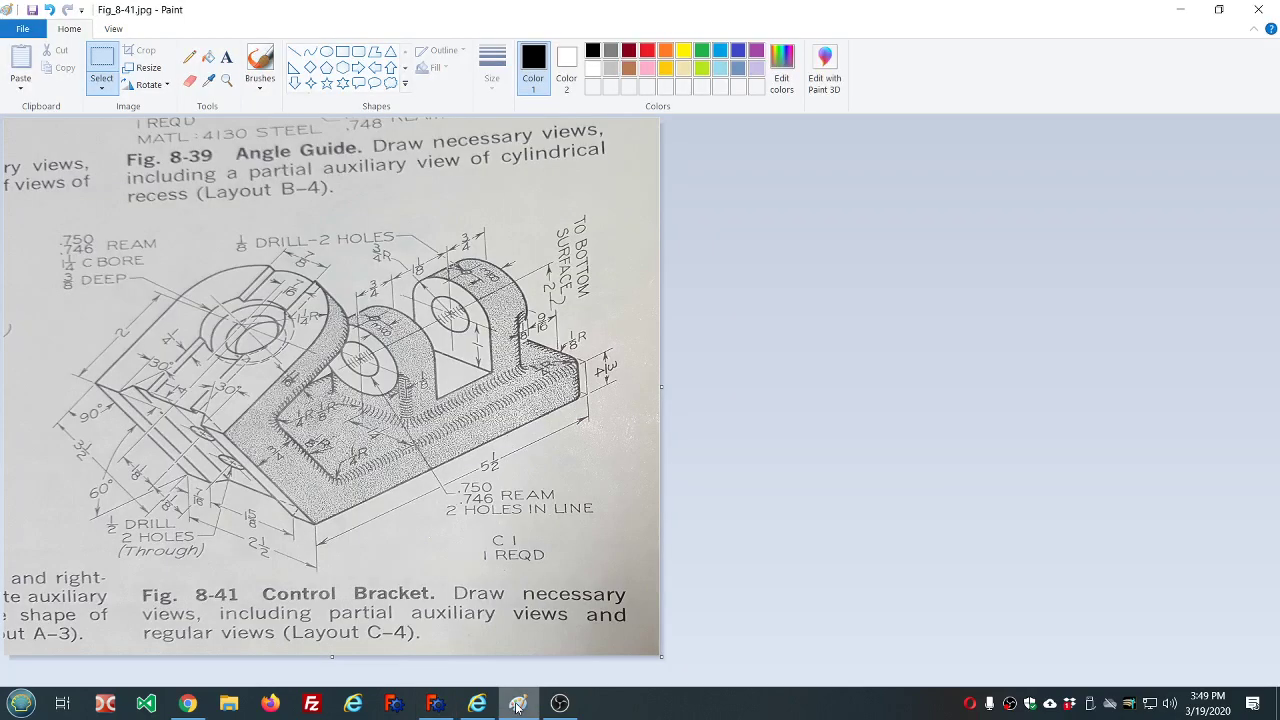
left_click(517, 704)
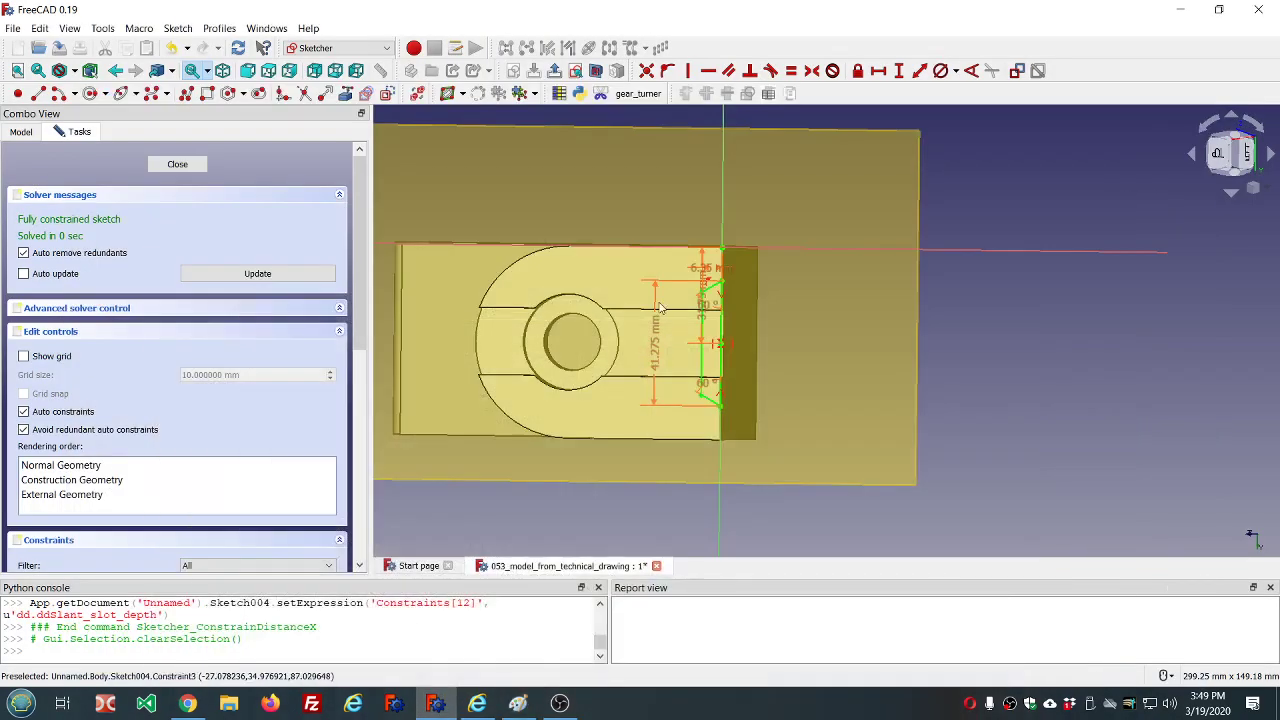
scroll(728, 390, "up", 4)
scroll(733, 391, "down", 2)
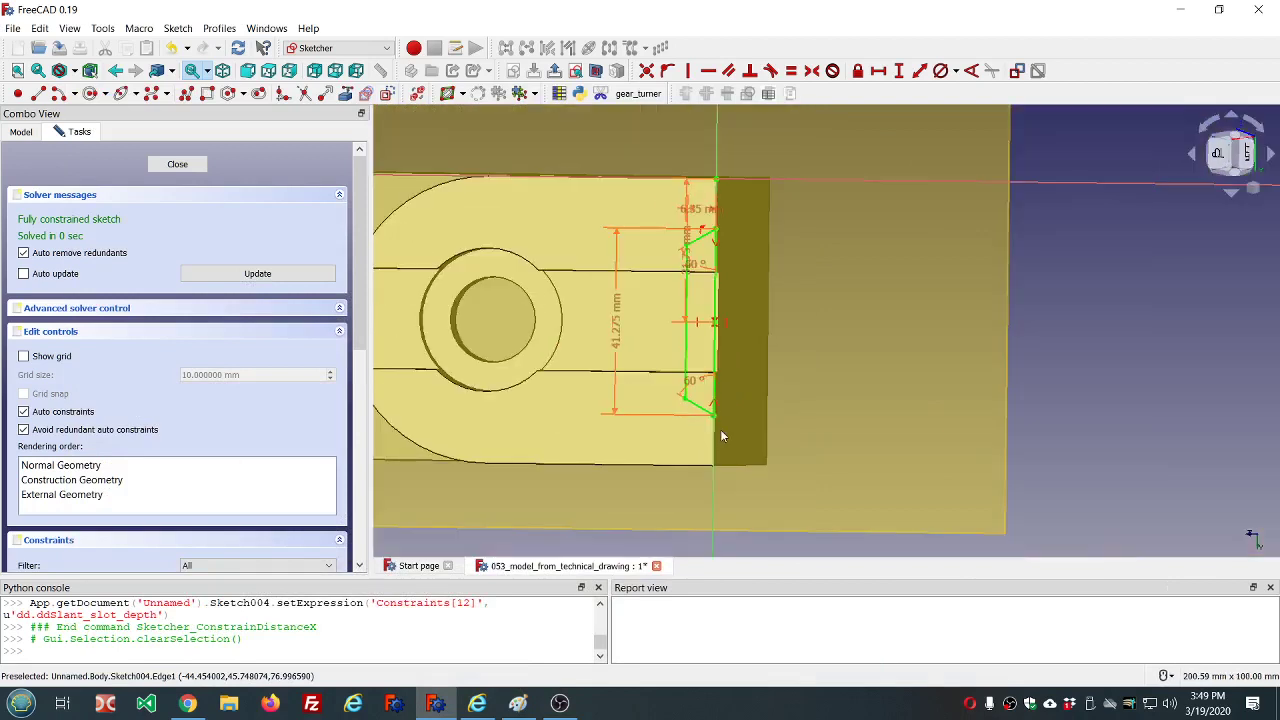
scroll(718, 433, "up", 2)
scroll(718, 425, "down", 3)
Step: Add a reference vertical dimension of 11.1125 mm from the origin to the slot's top corner
scroll(715, 280, "up", 4)
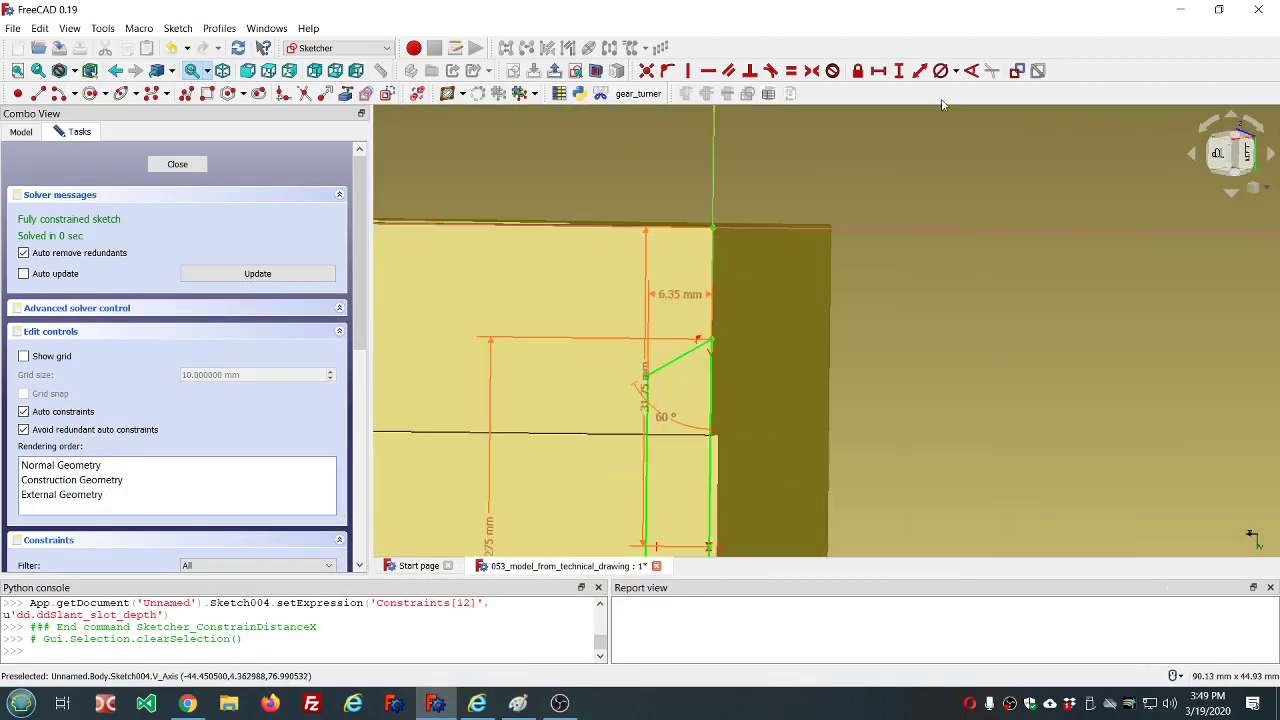
left_click(1017, 70)
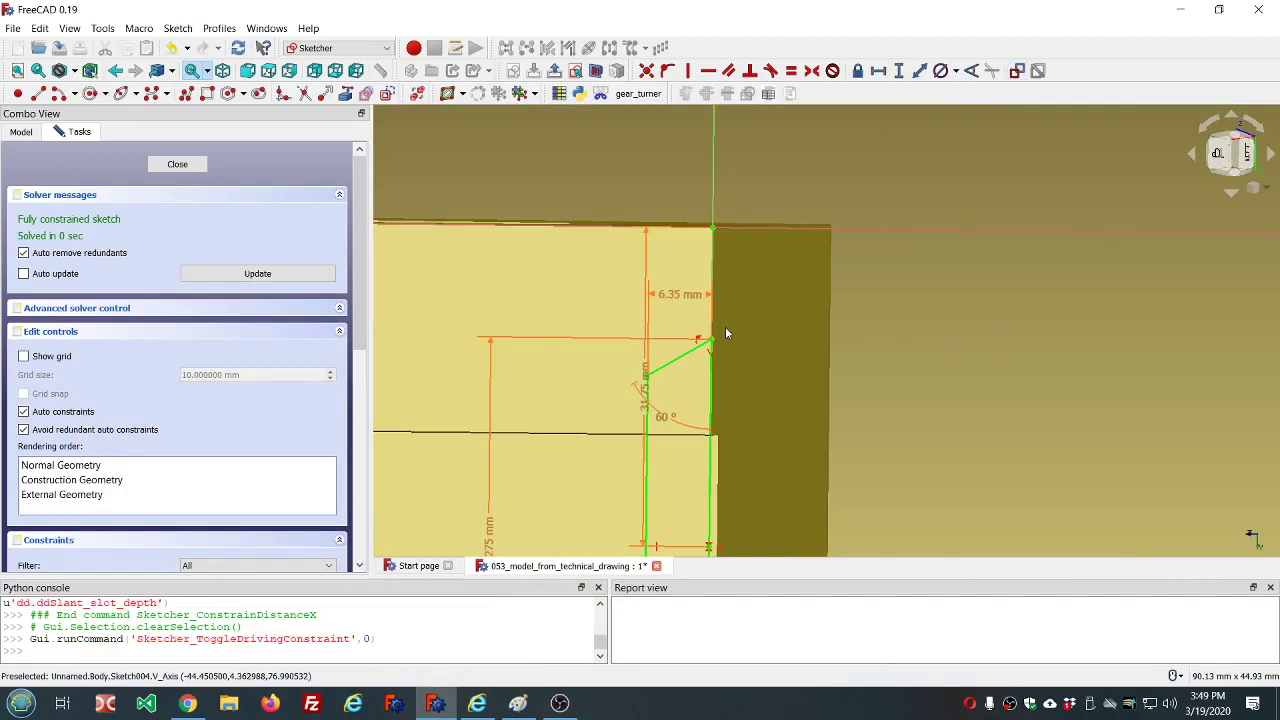
left_click(713, 230)
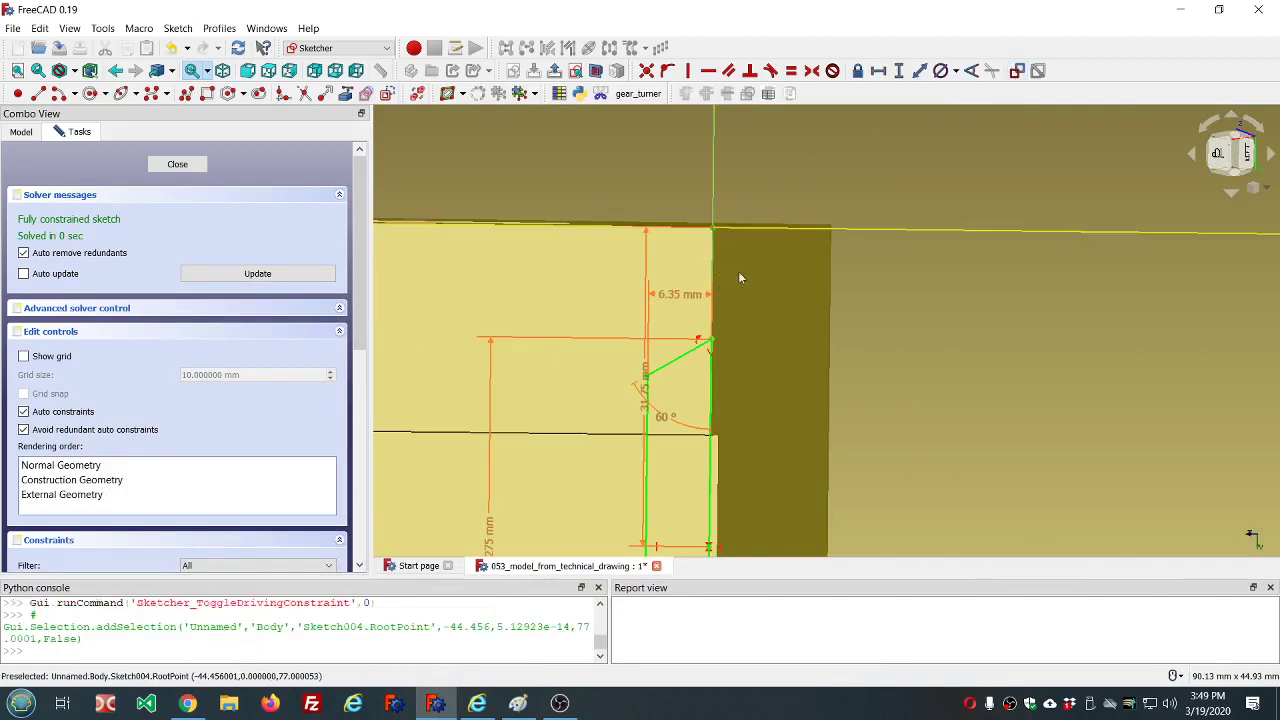
left_click(712, 343)
left_click(899, 70)
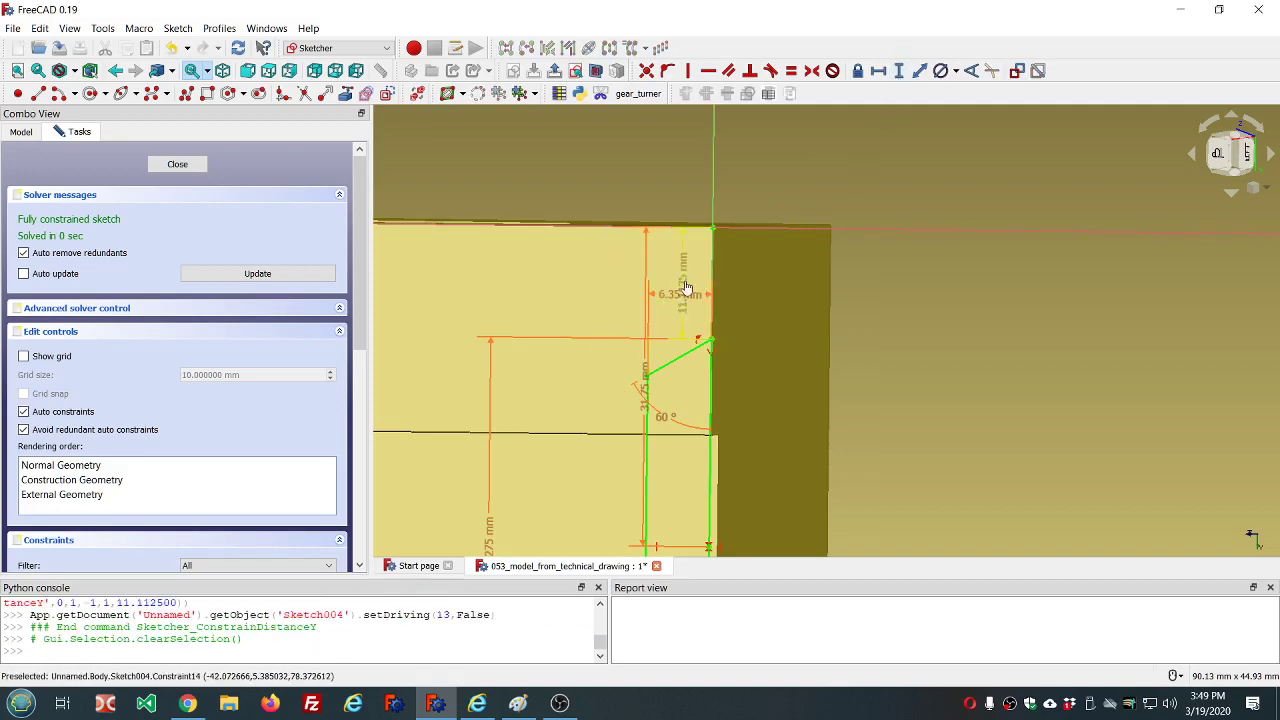
left_click_drag(683, 287, 889, 284)
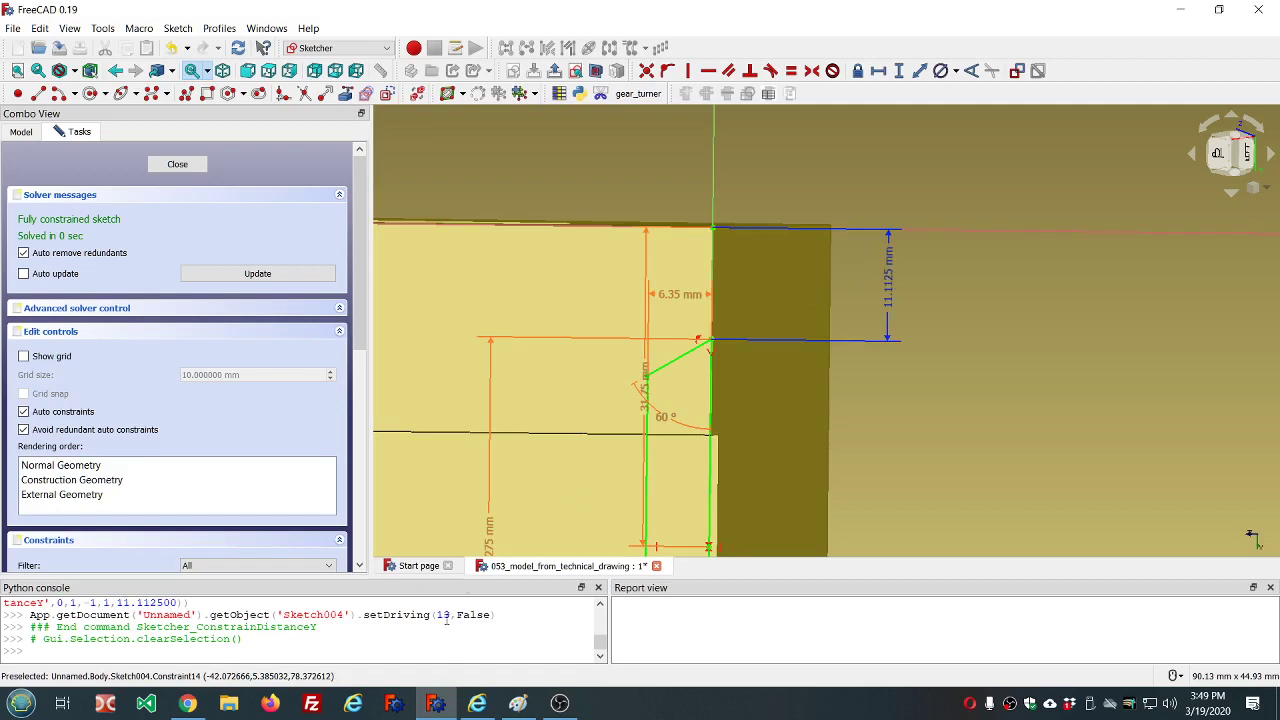
Step: Verify in the Python console that 7/16*25.4 equals 11.1125 mm
left_click(424, 641)
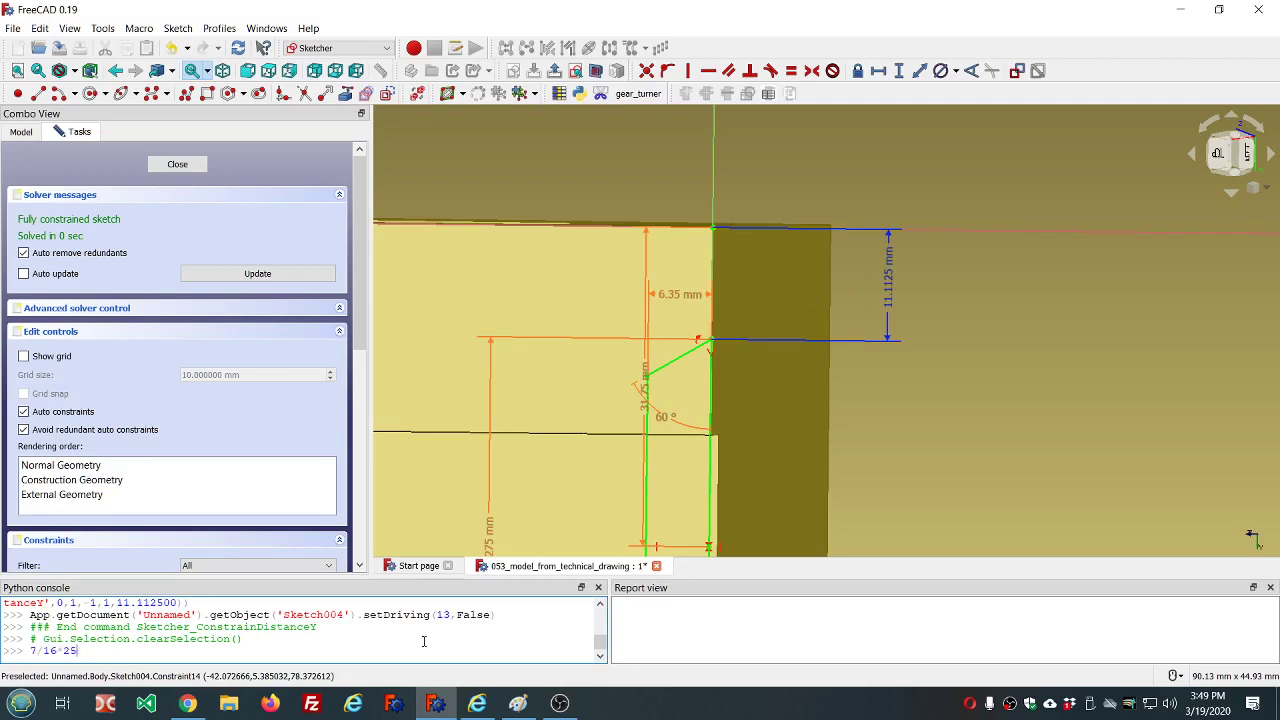
key("Return")
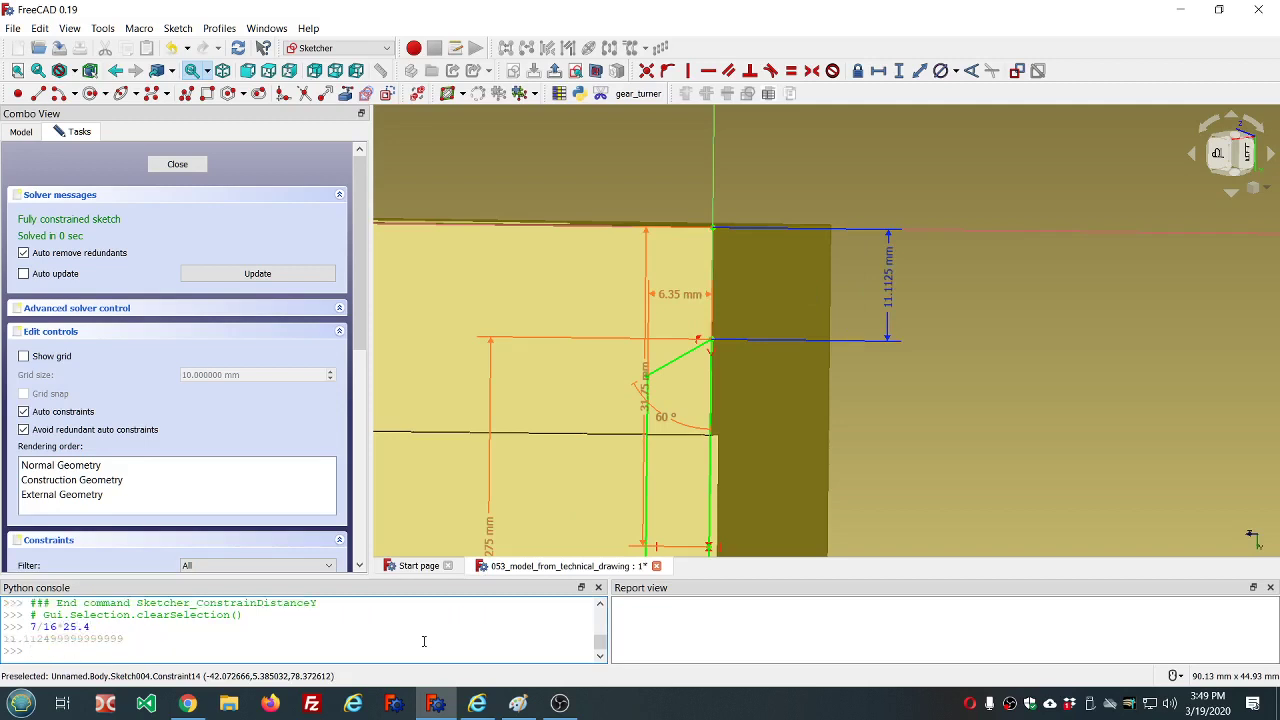
scroll(756, 467, "down", 3)
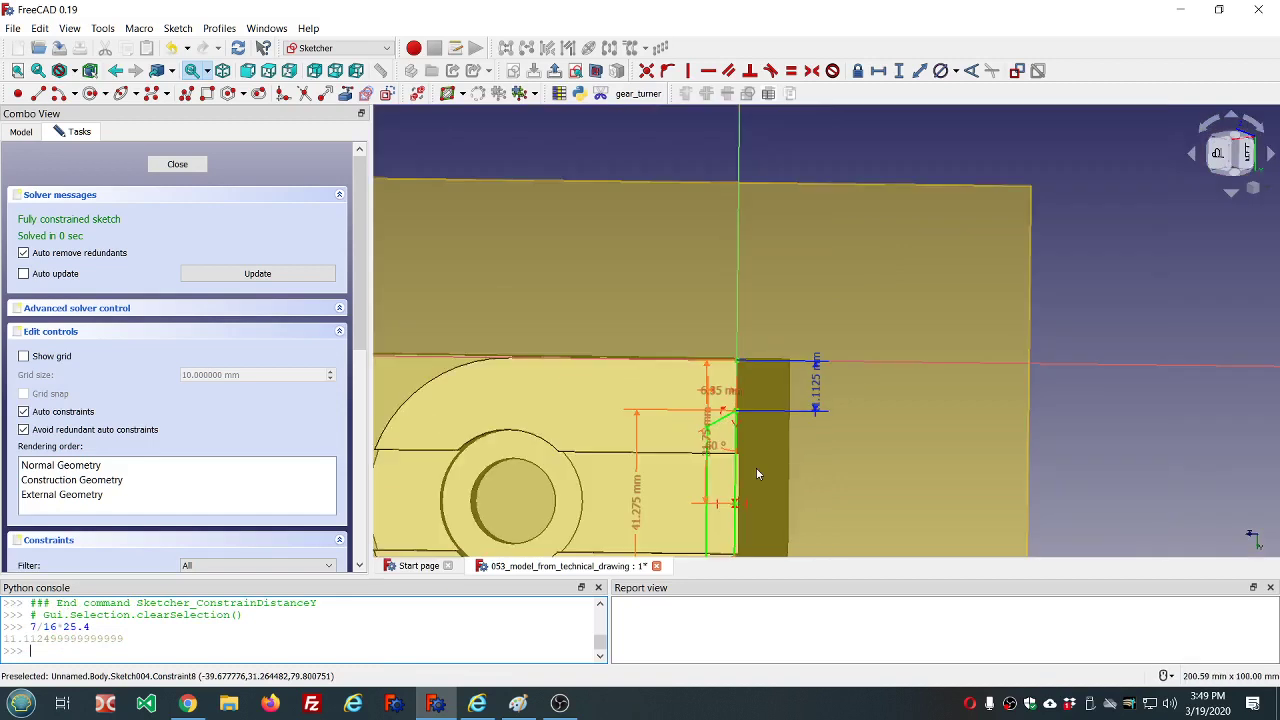
Step: Close Sketch004 and pocket it Through all as Pocket003 across the angled flange
left_click(177, 164)
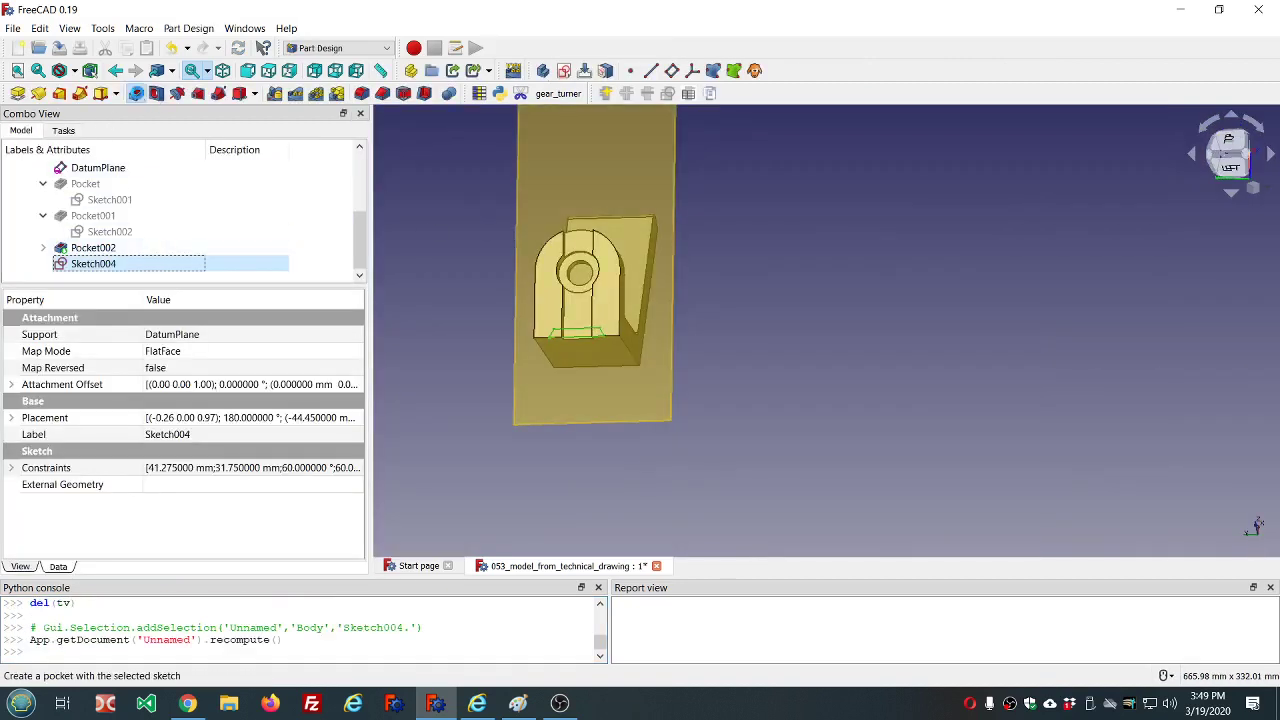
left_click(136, 93)
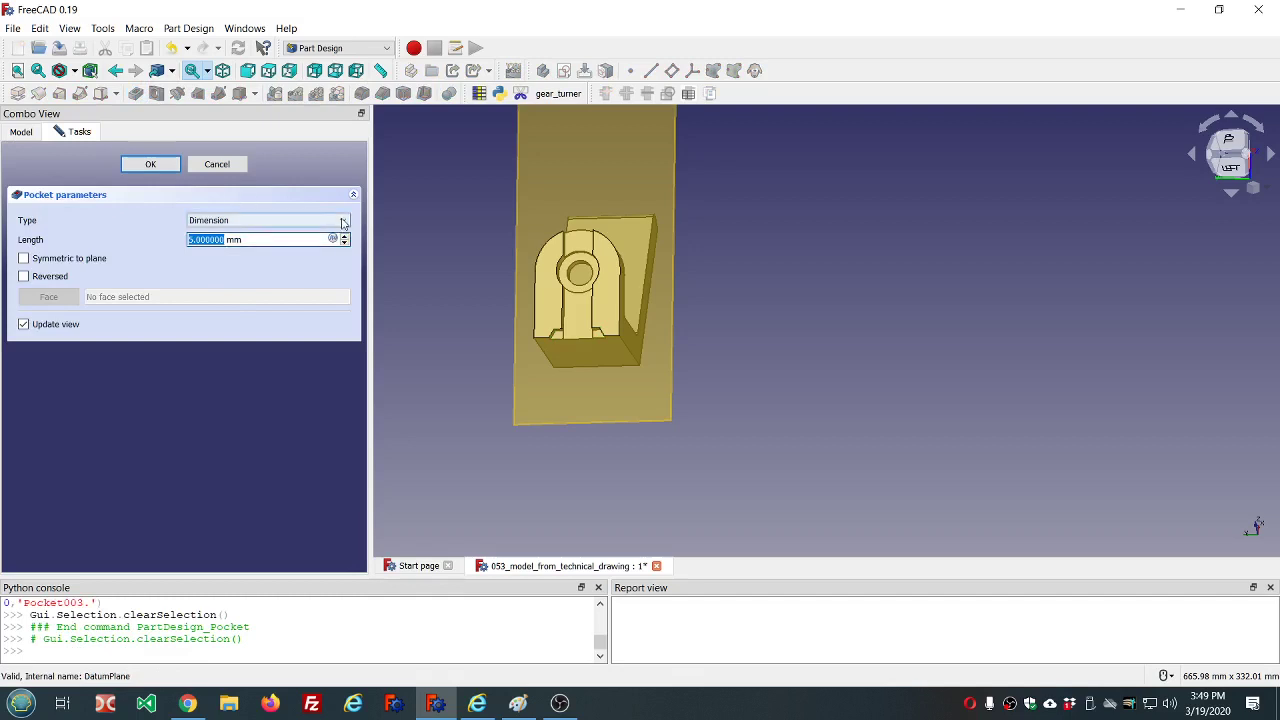
left_click(246, 220)
left_click(212, 243)
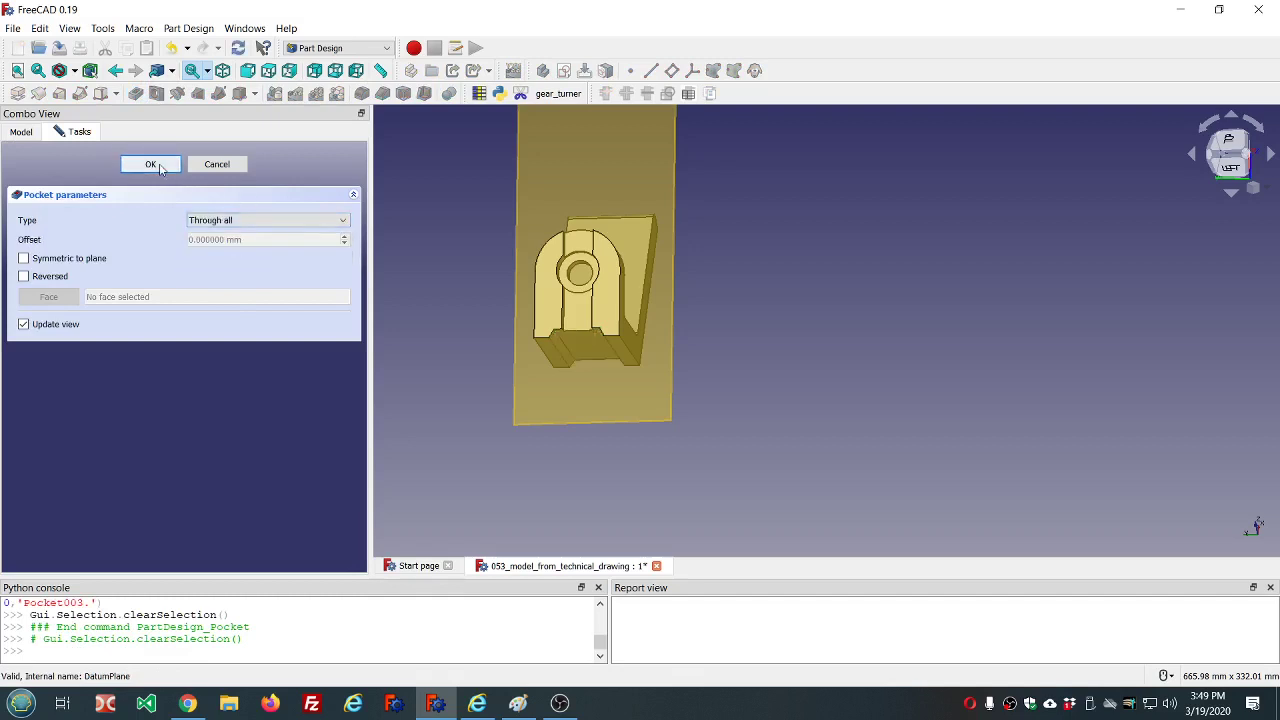
left_click(156, 166)
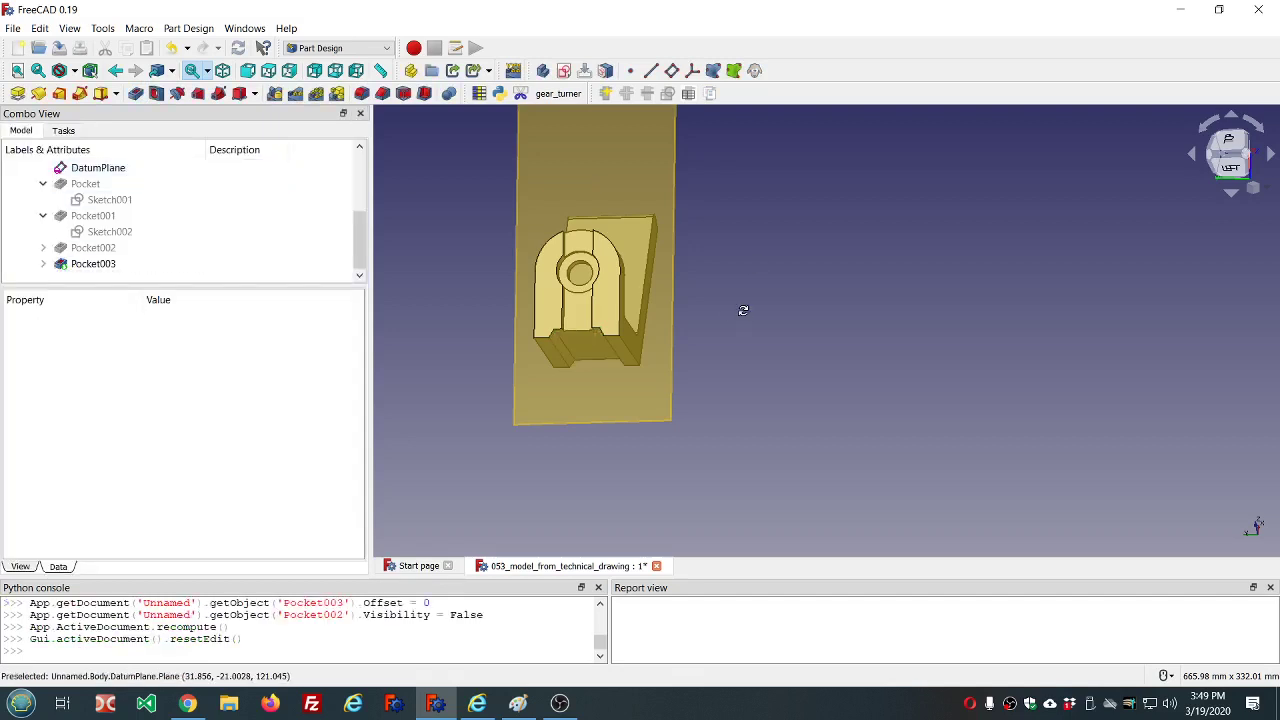
middle_click_drag(743, 311, 663, 303)
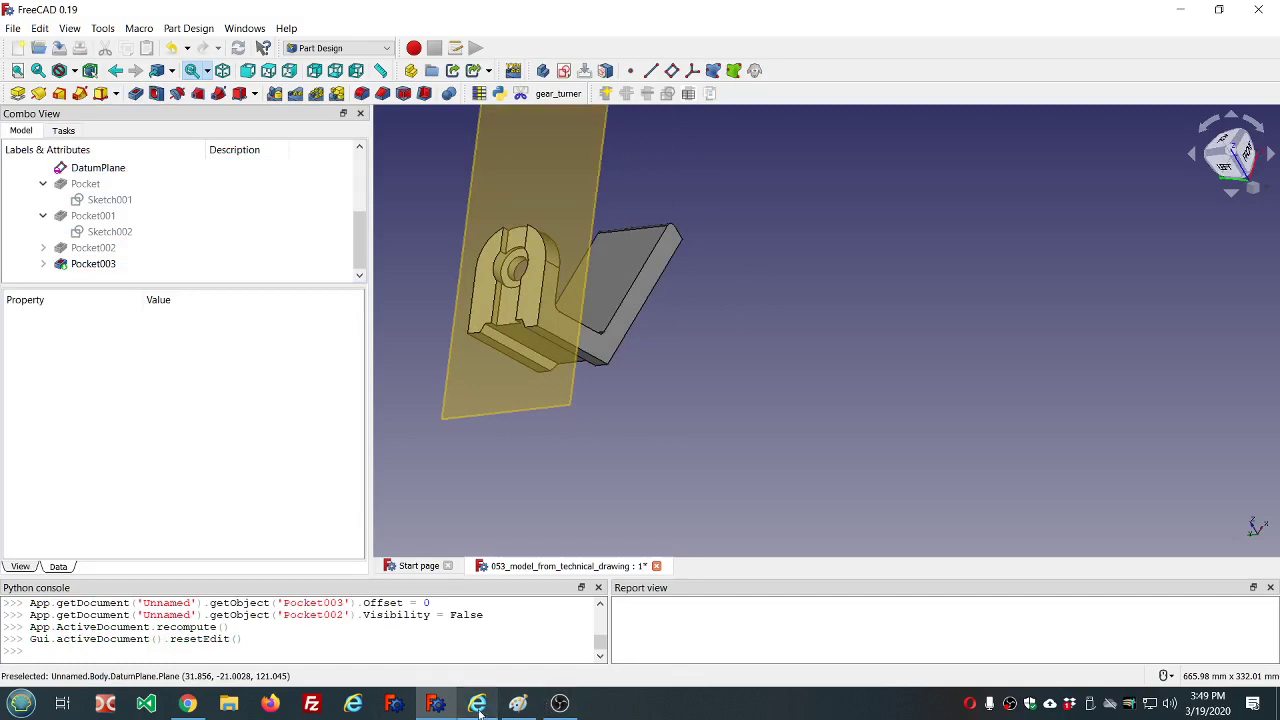
left_click(525, 711)
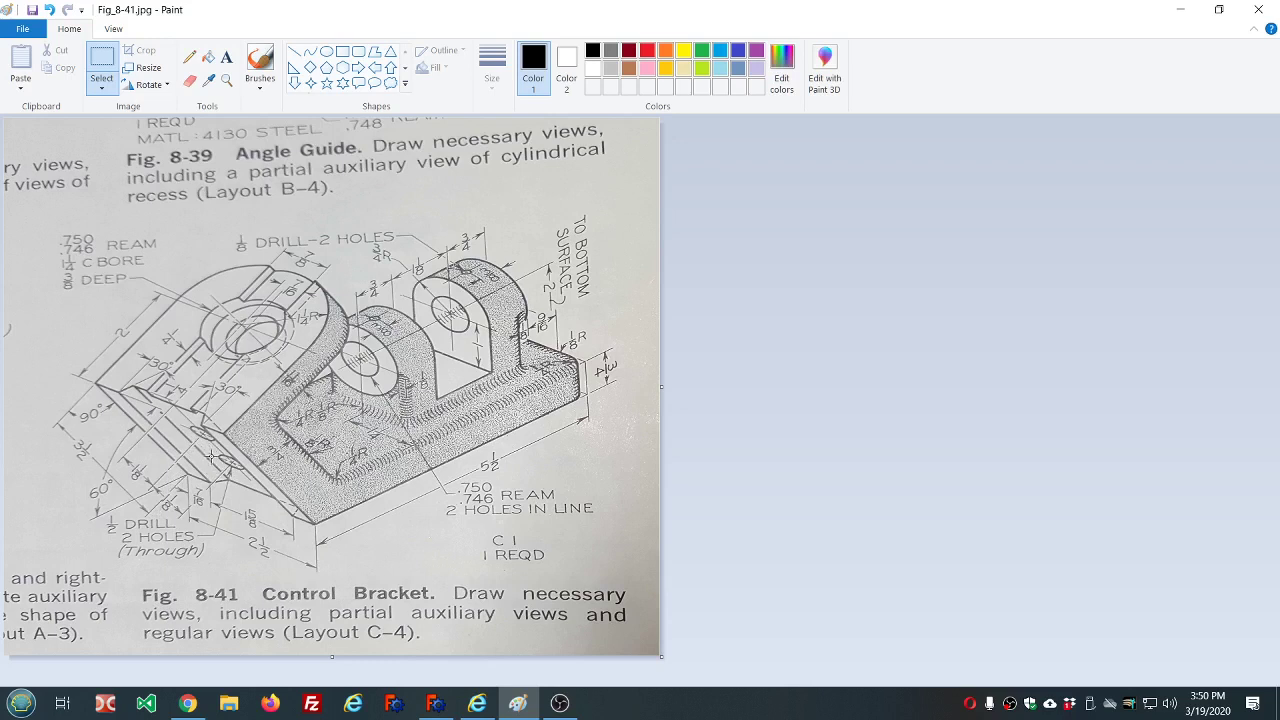
Step: Add a Length property named Slant_hole_diameter to dd's slant_dimensions group
left_click(452, 705)
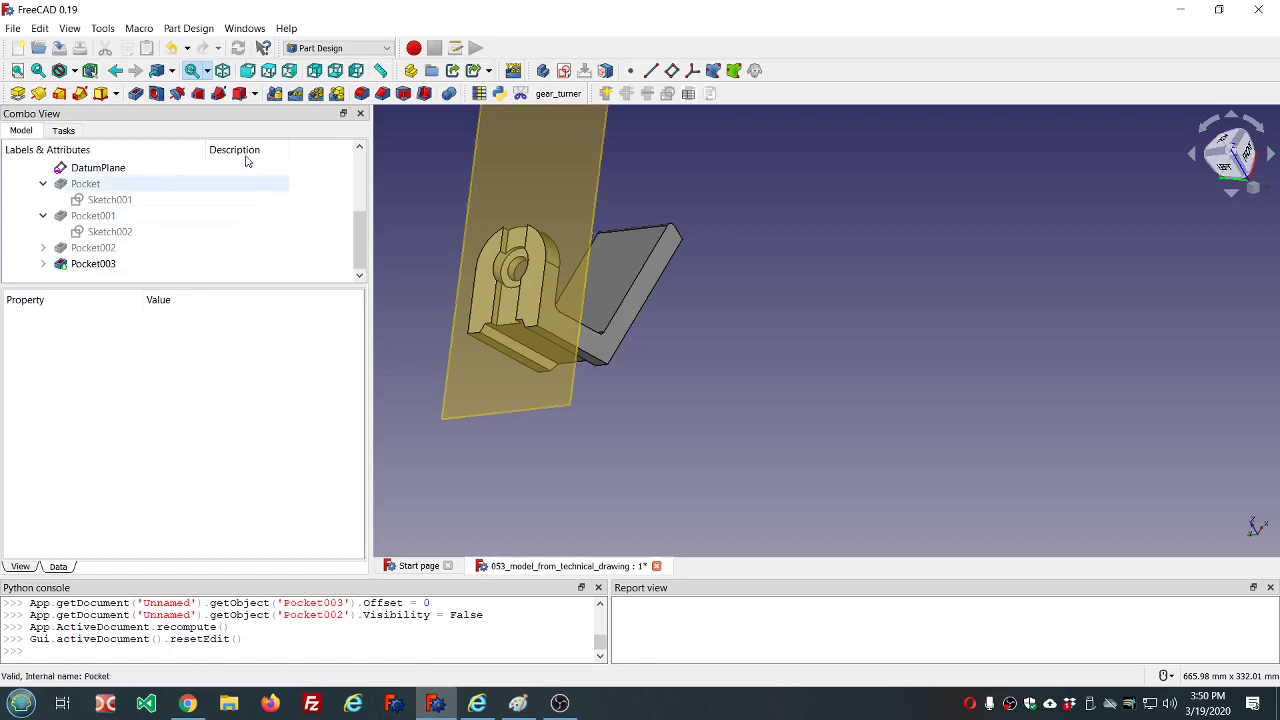
scroll(72, 212, "up", 3)
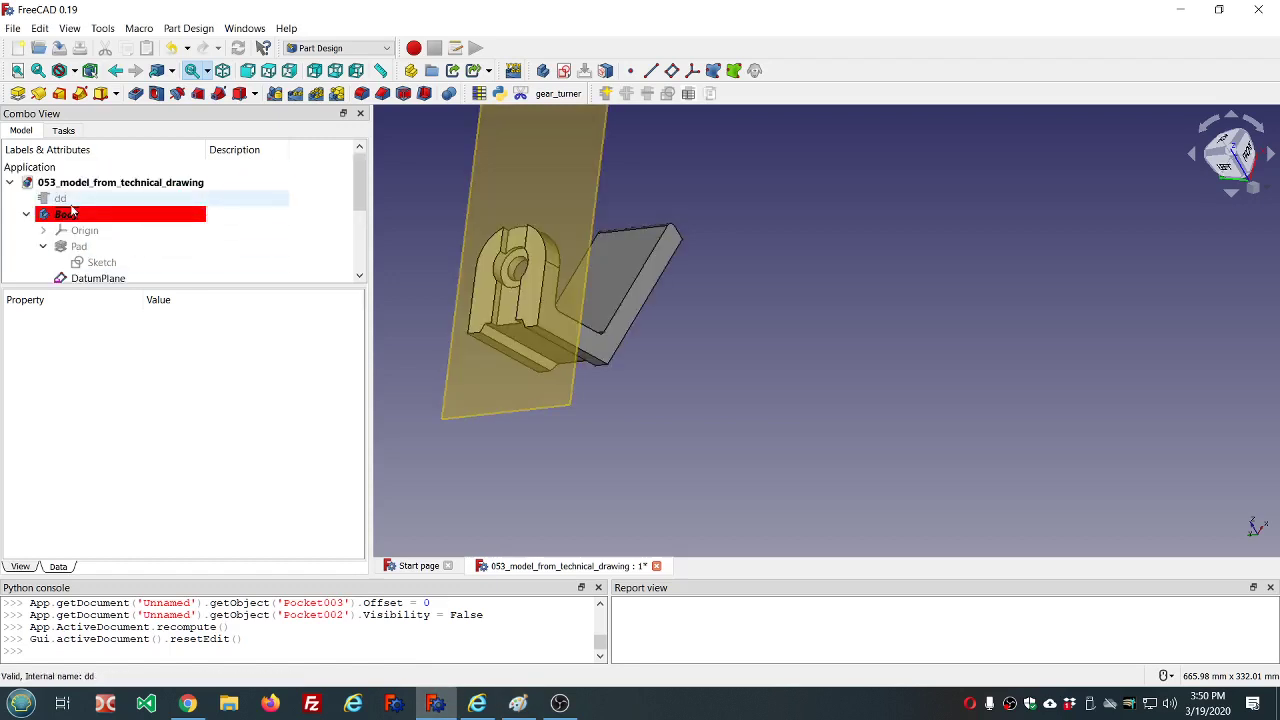
left_click(62, 200)
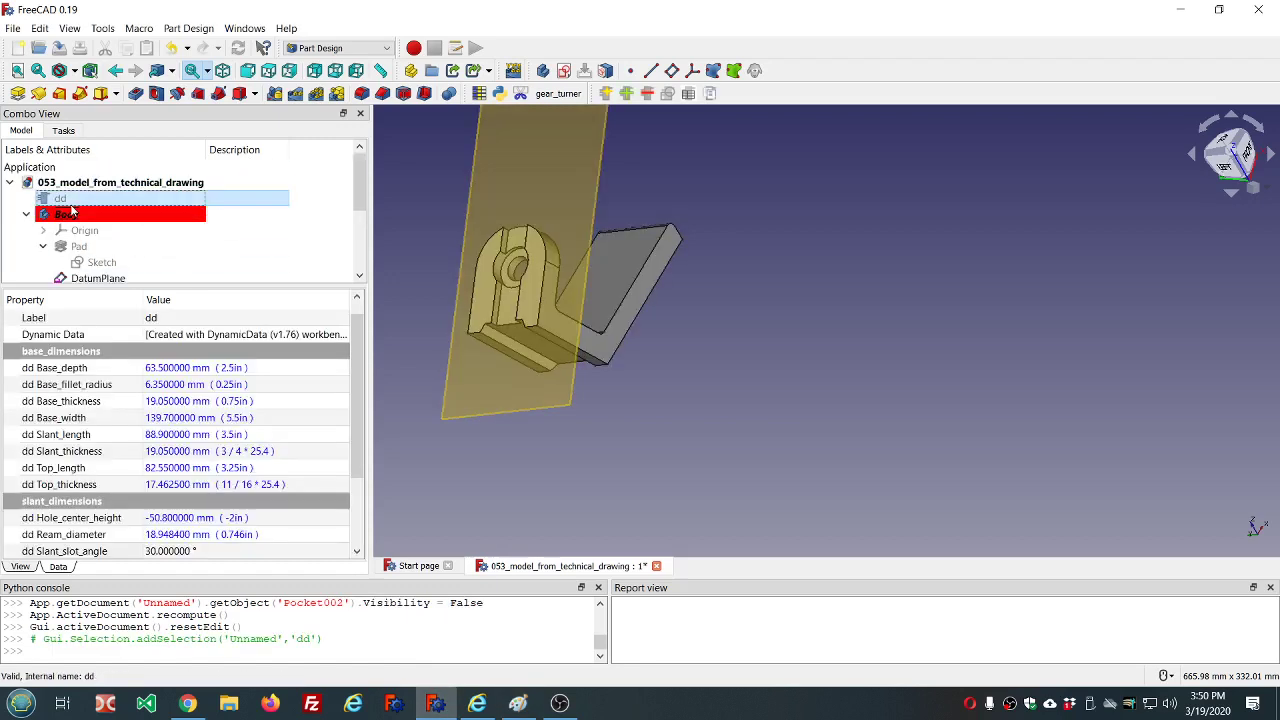
left_click(626, 96)
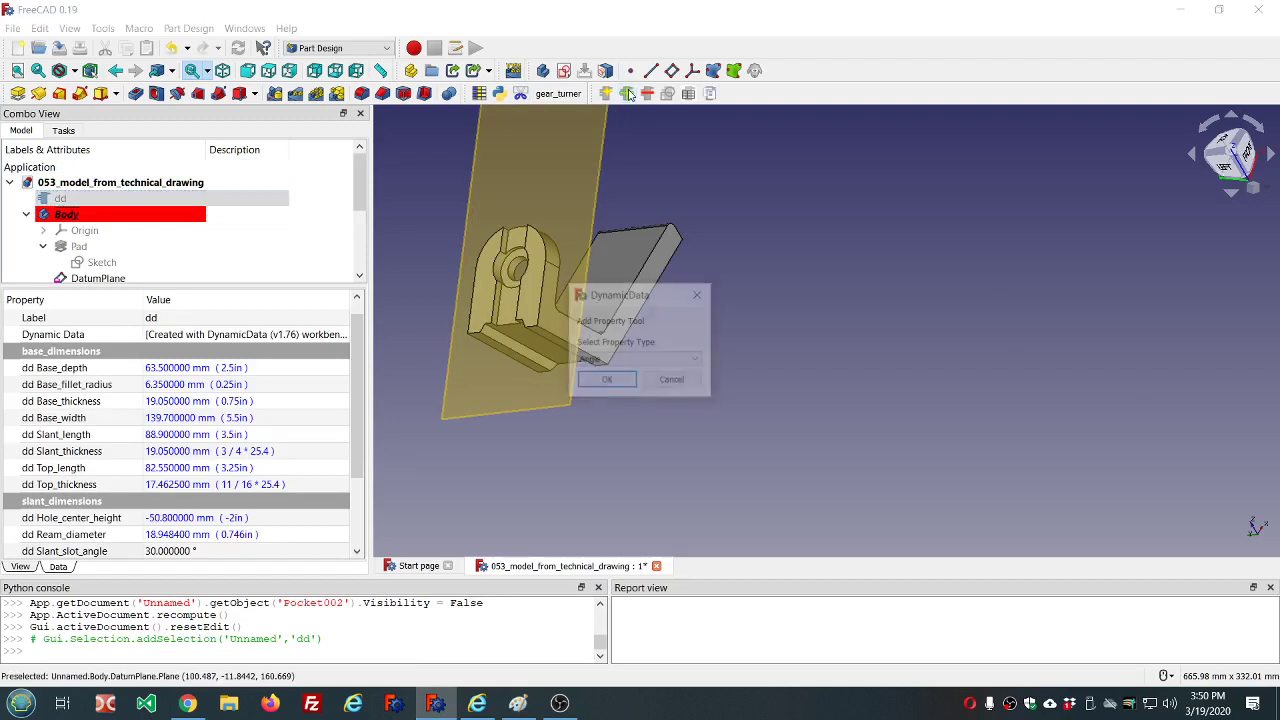
left_click(612, 359)
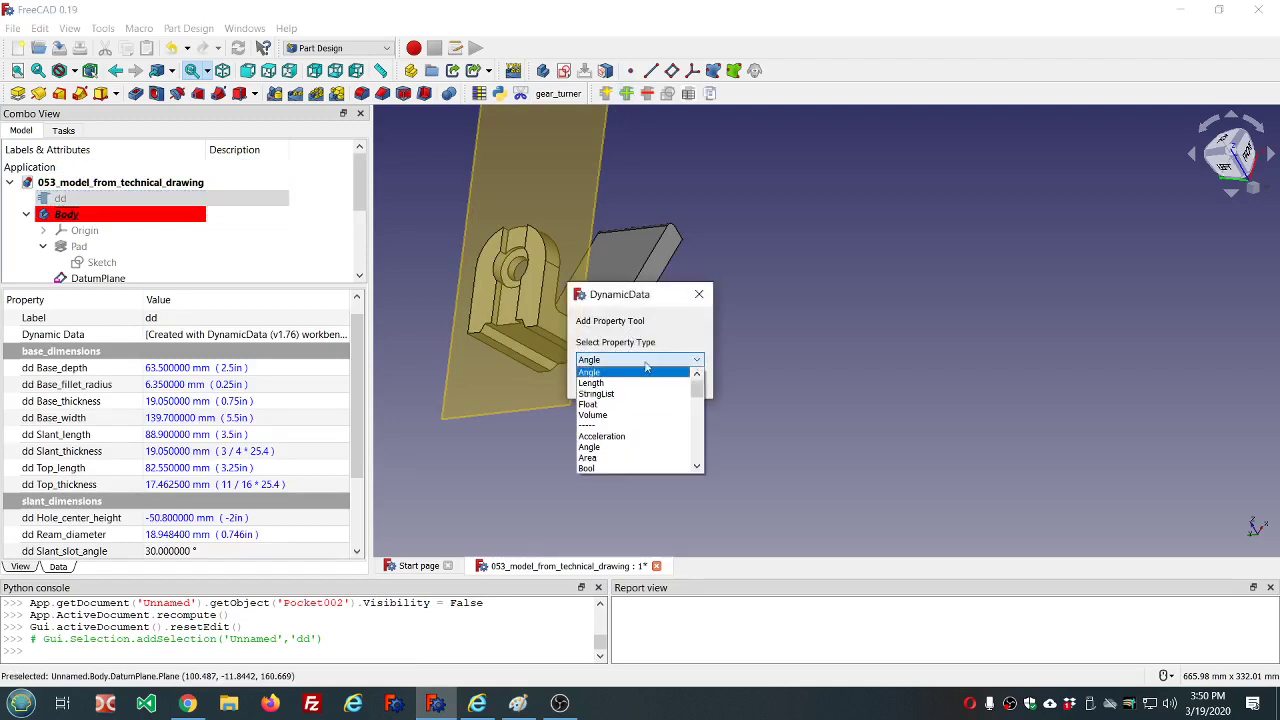
left_click(606, 378)
left_click(606, 381)
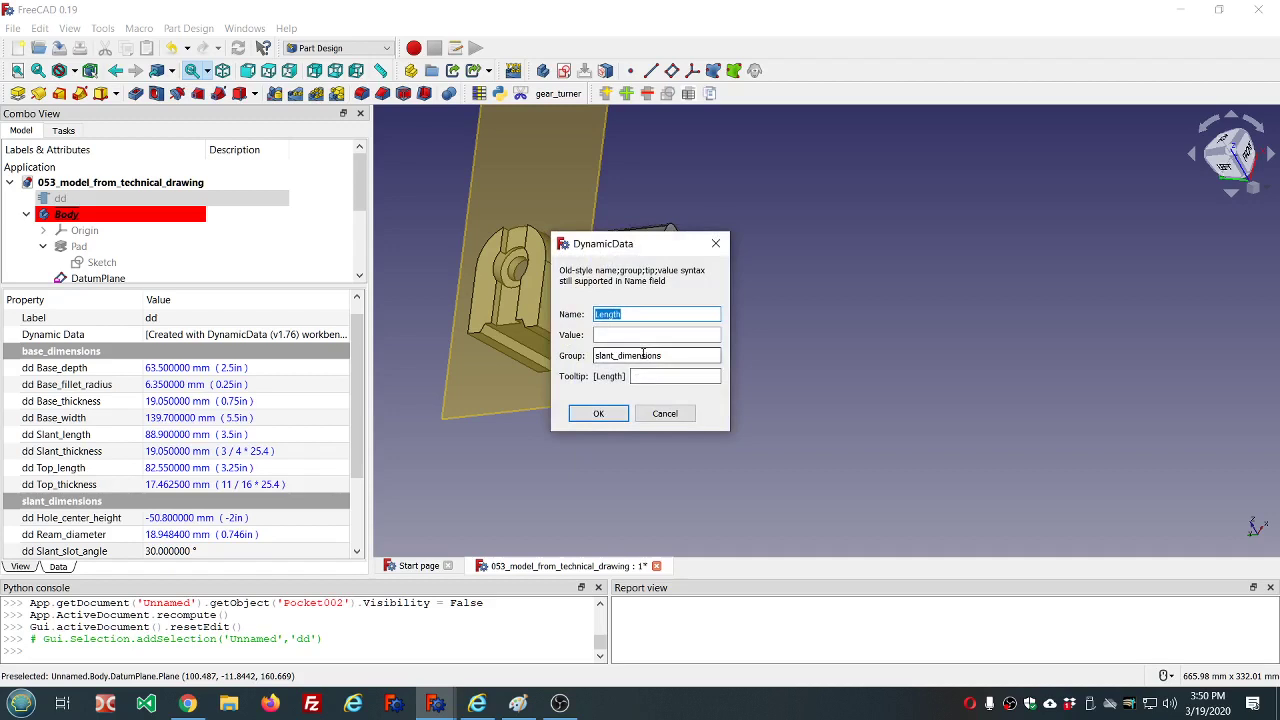
type("slant_hole_diameter")
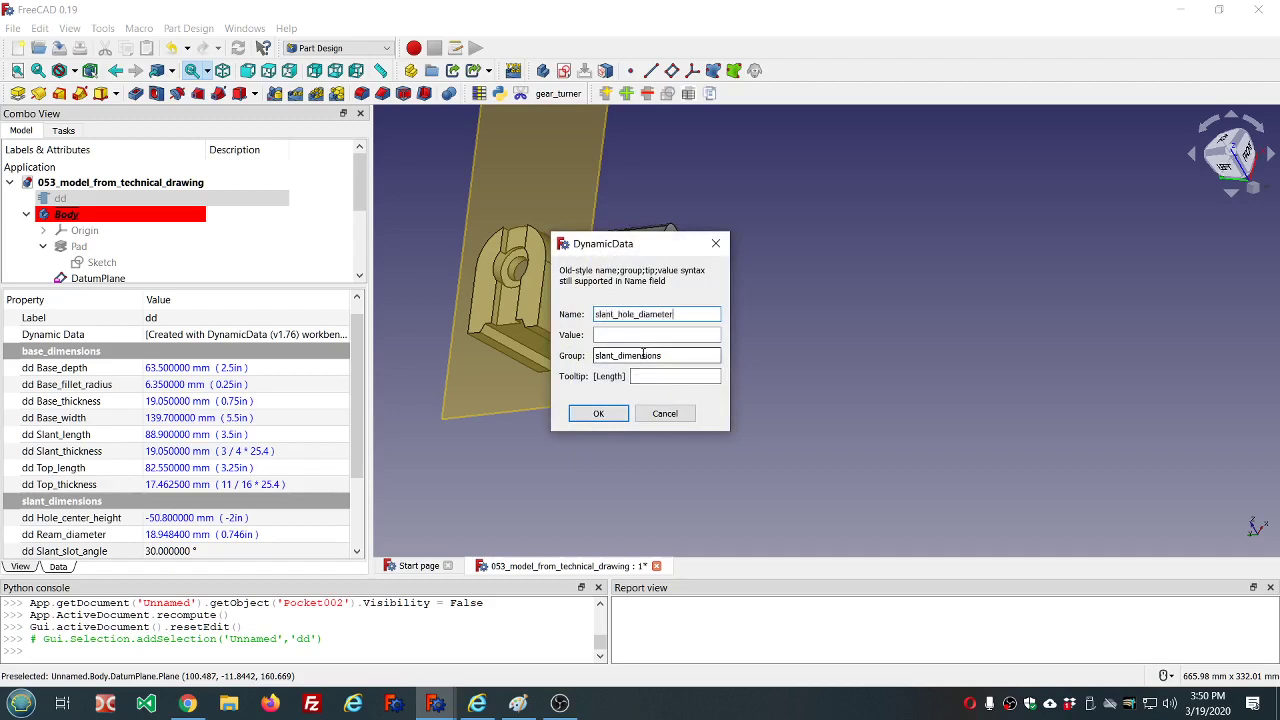
left_click(598, 413)
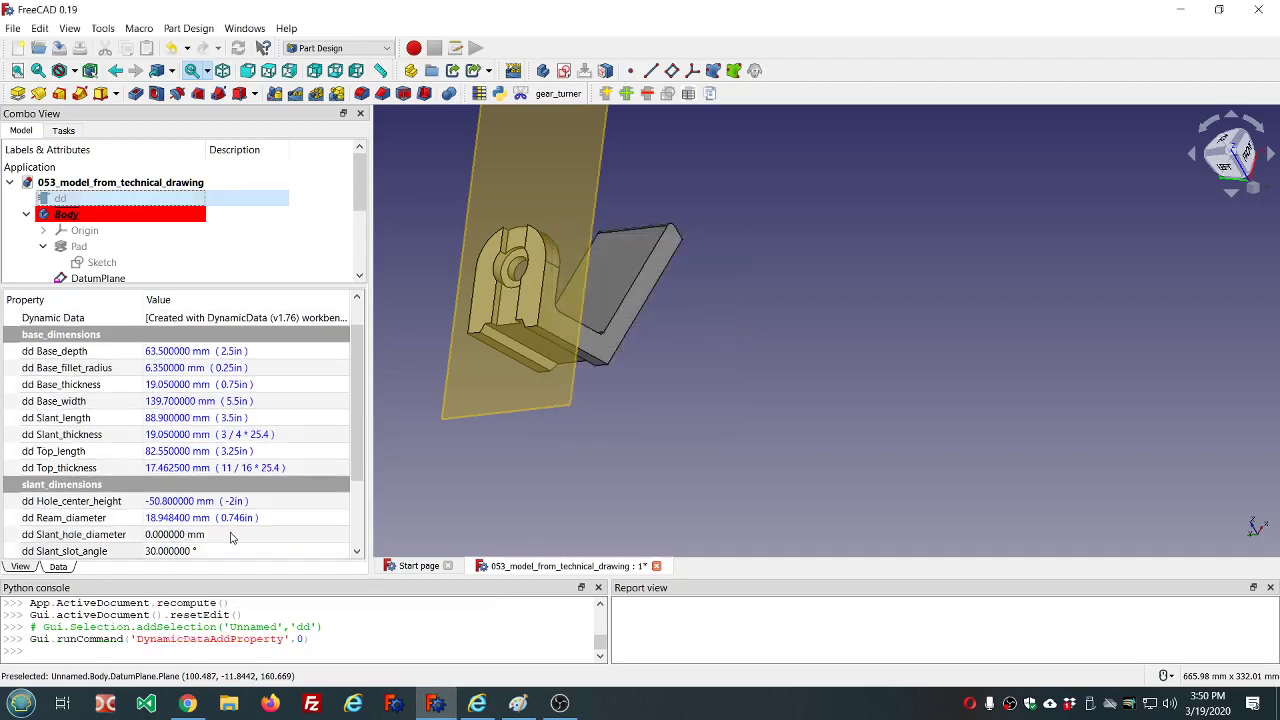
Step: Set Slant_hole_diameter to 0.5in (12.7 mm) through a formula
left_click(230, 541)
left_click(334, 538)
left_click(336, 536)
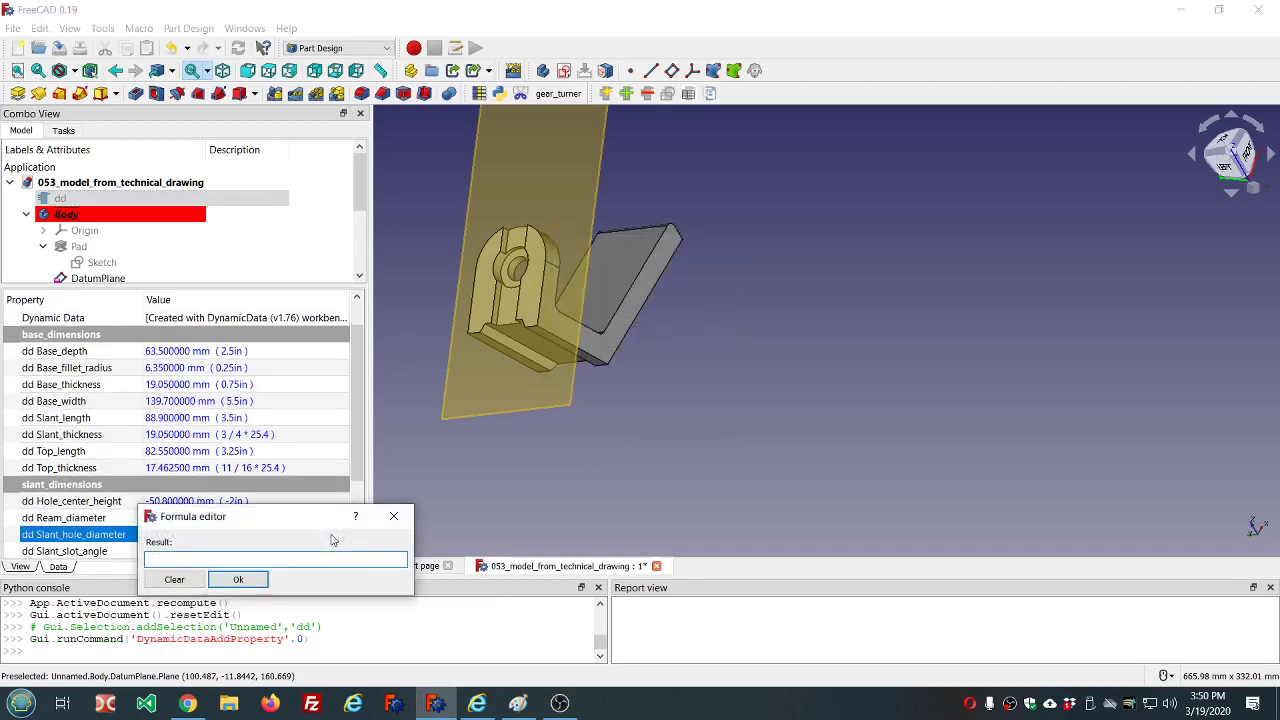
type("0.5in")
key("Return")
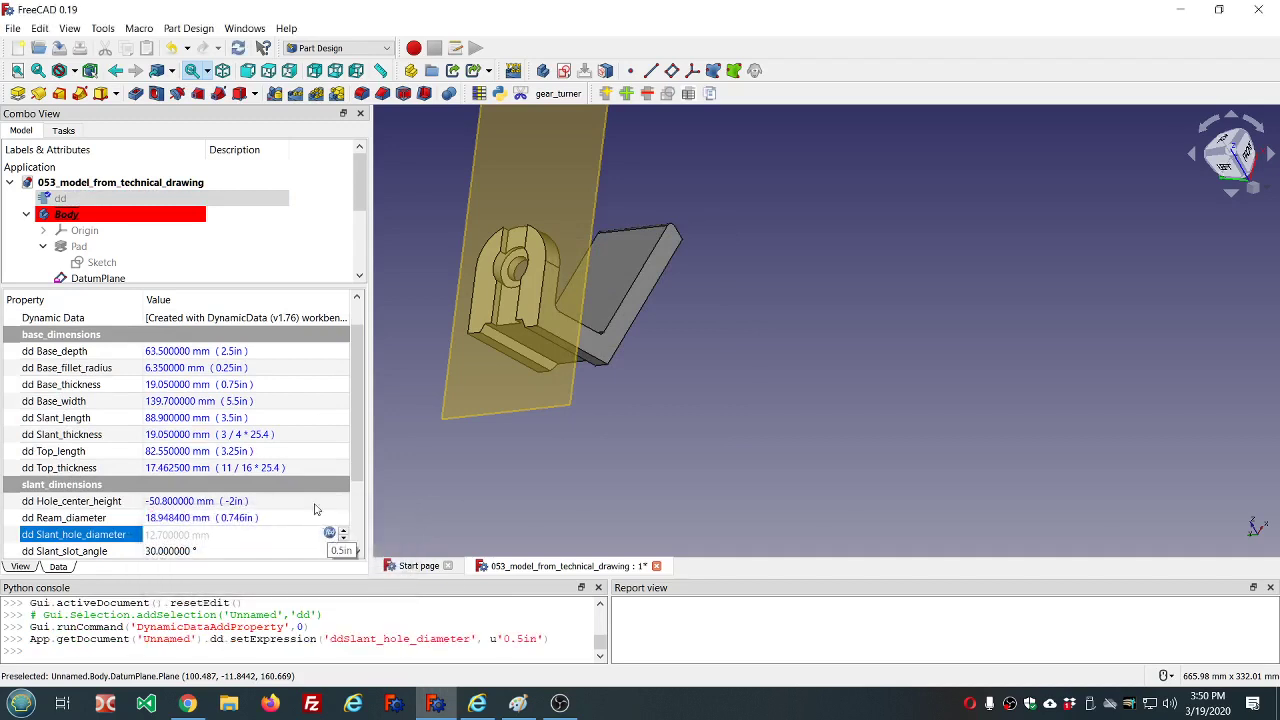
left_click(441, 495)
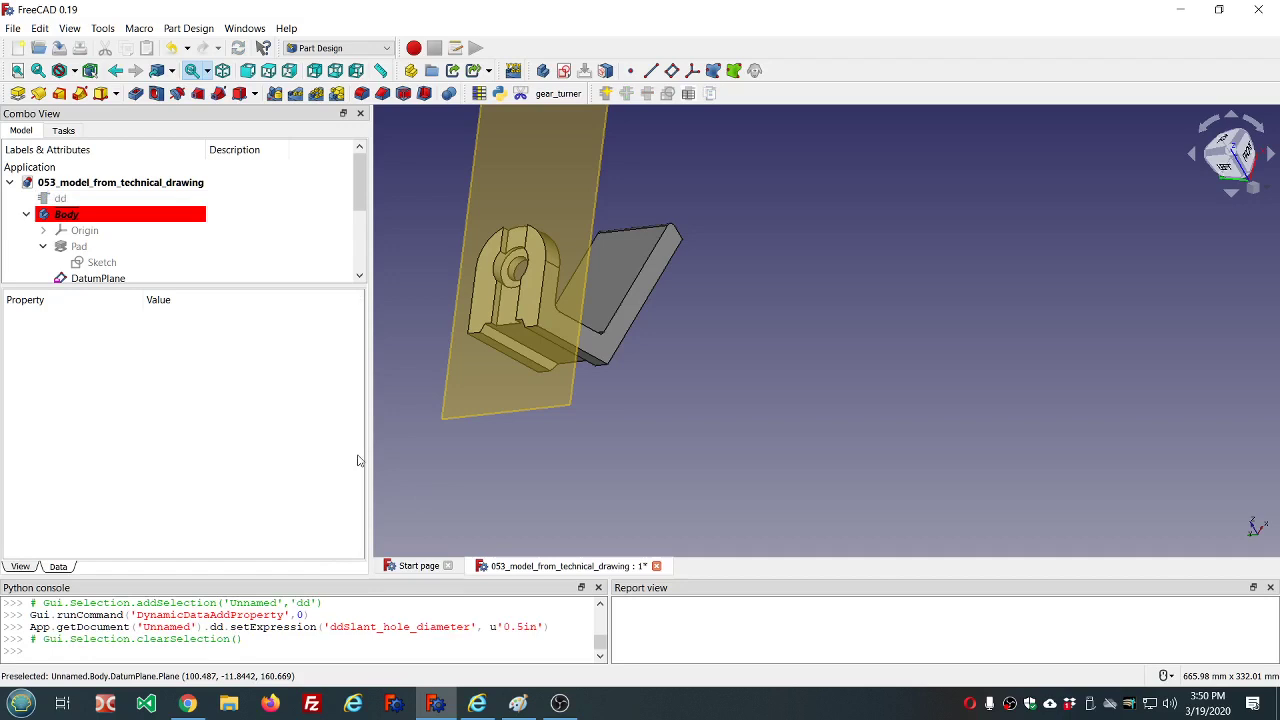
left_click(90, 199)
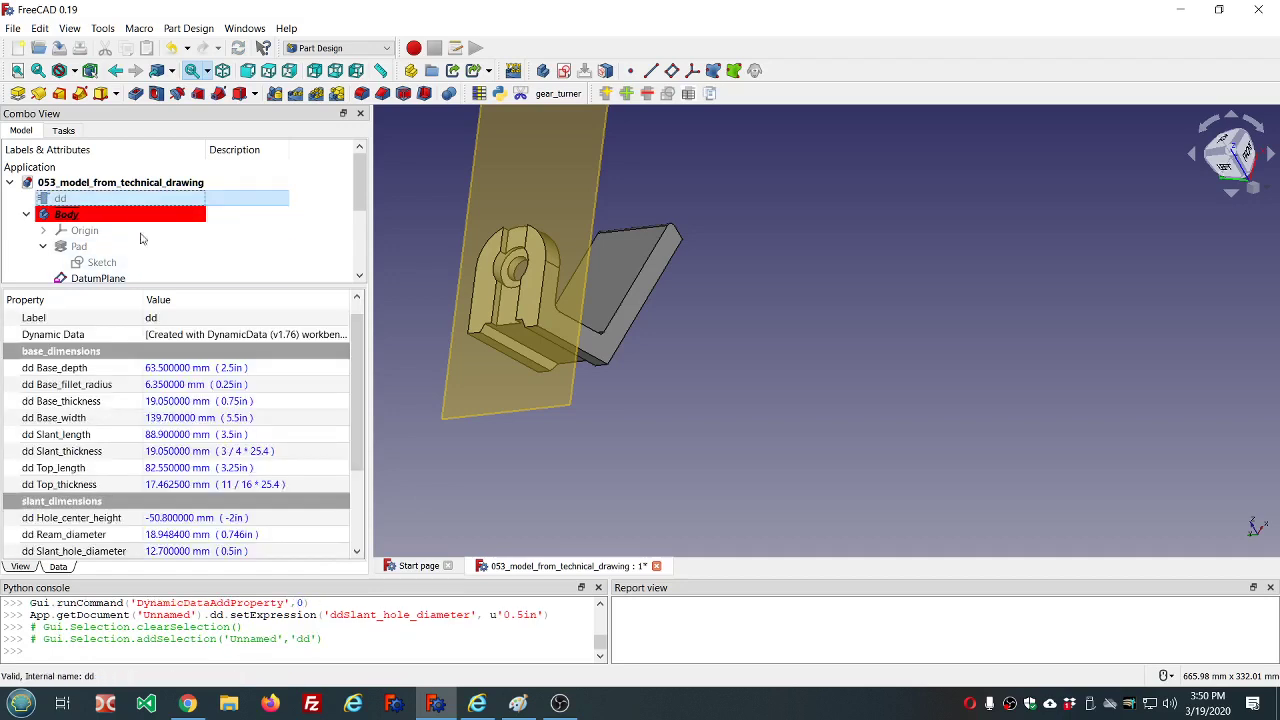
Step: Add a new DynamicData Length property named Slant_hole_separation to dd
scroll(400, 290, "down", 1)
scroll(441, 300, "up", 5)
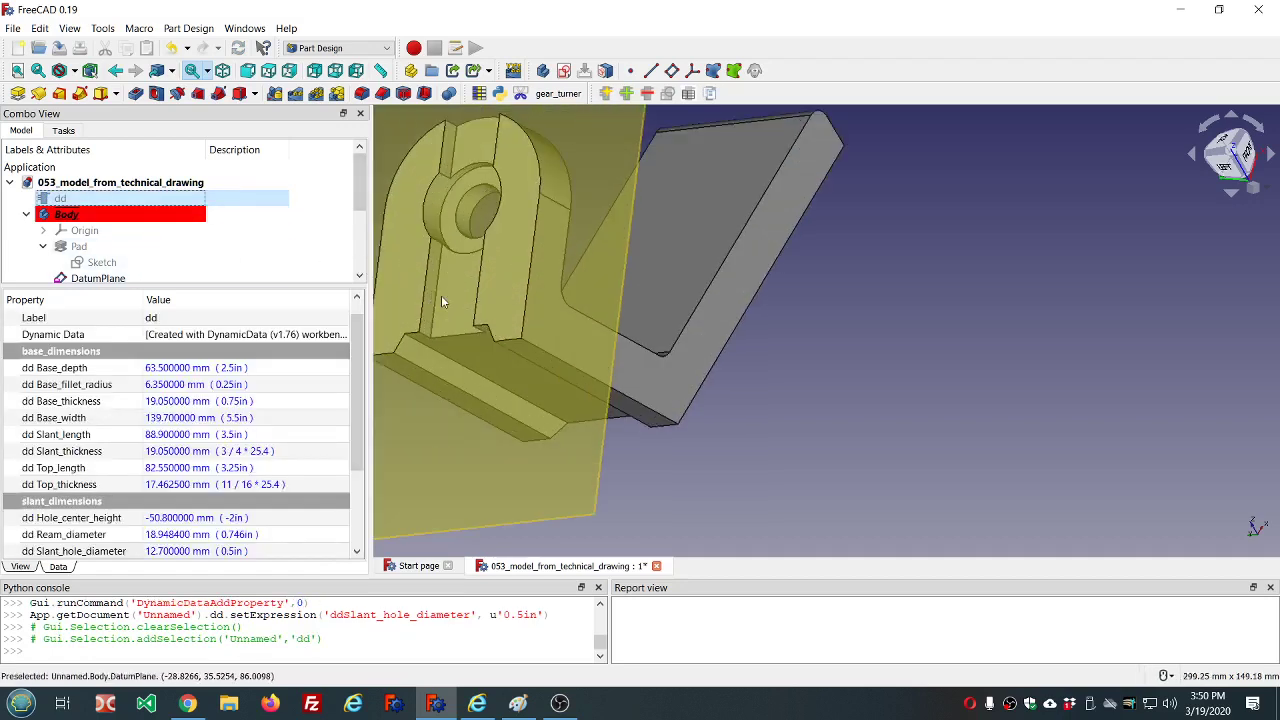
scroll(441, 300, "down", 2)
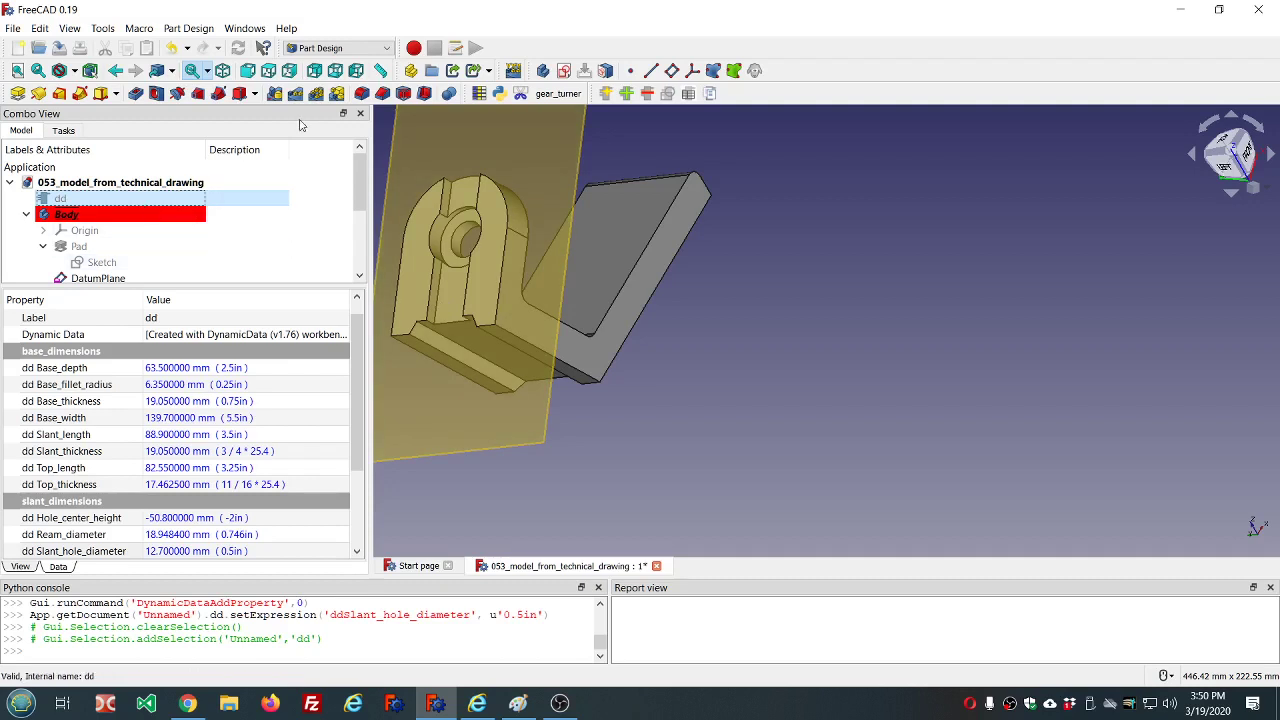
left_click(626, 93)
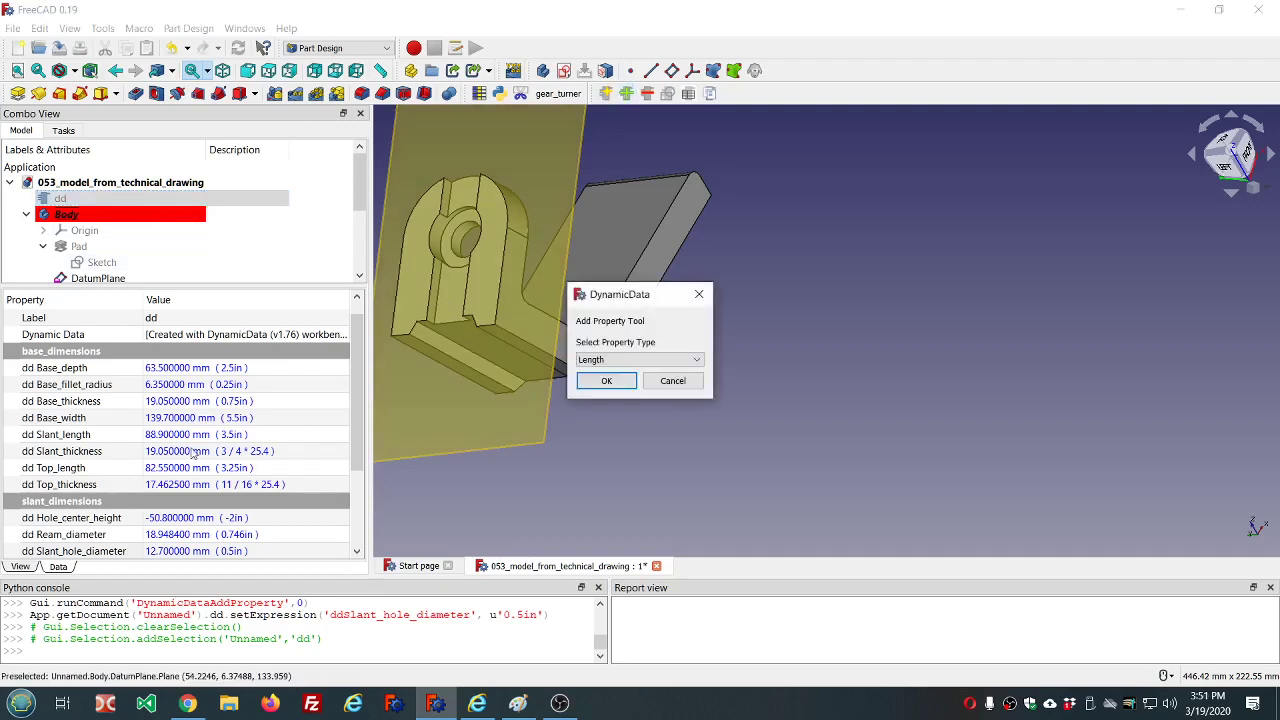
left_click(604, 381)
type("slant_hole_separation")
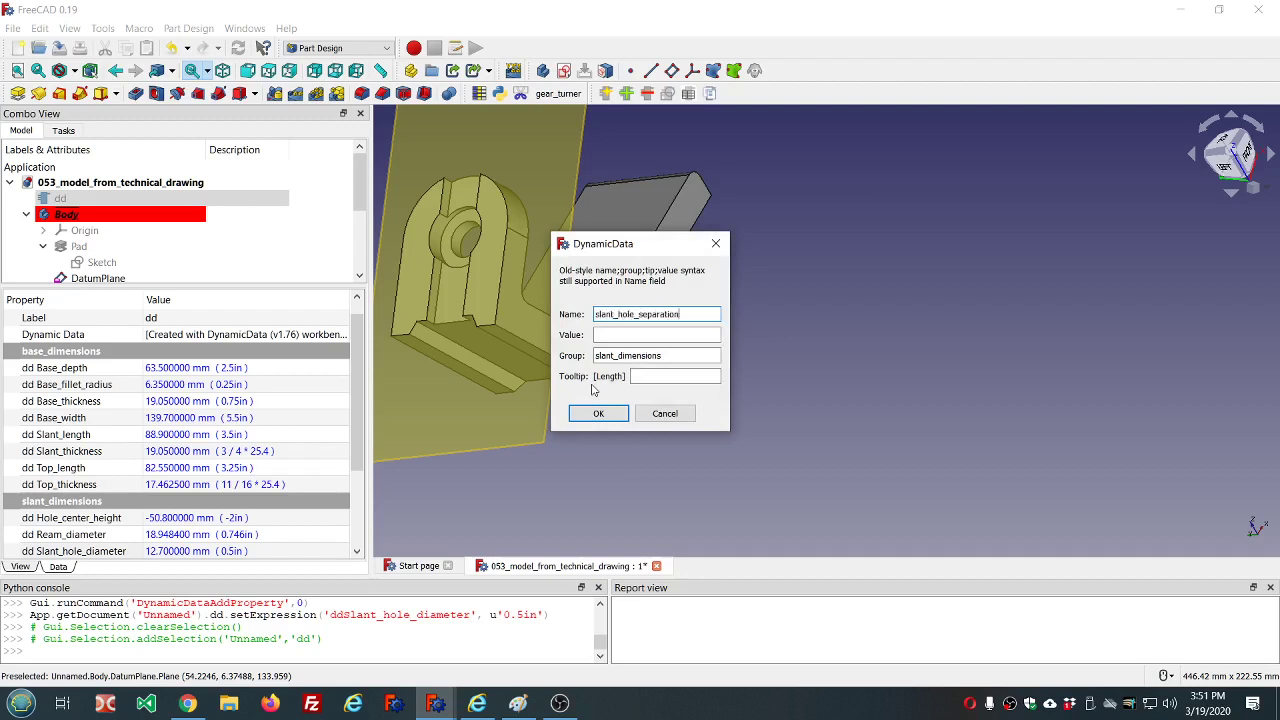
left_click(598, 413)
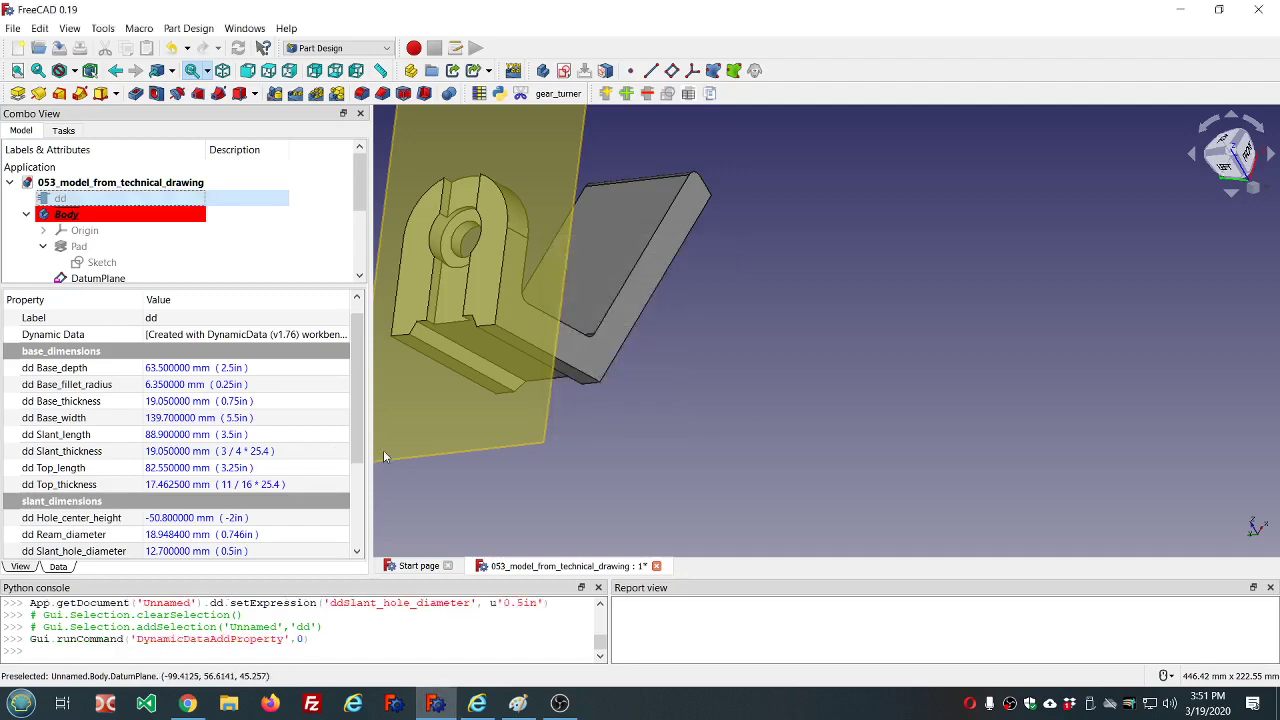
scroll(314, 445, "down", 3)
Step: Set Slant_hole_separation to the expression (1+1/8)*25.4, giving 28.575 mm
left_click(205, 433)
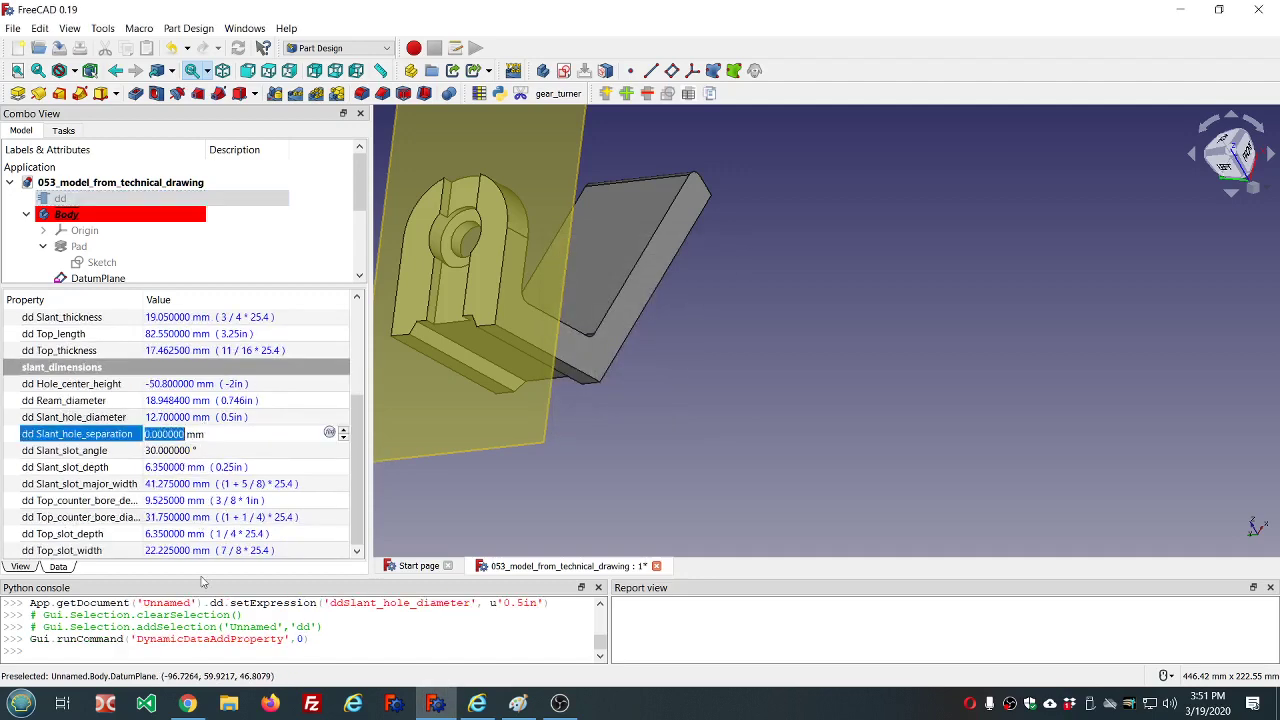
left_click(518, 704)
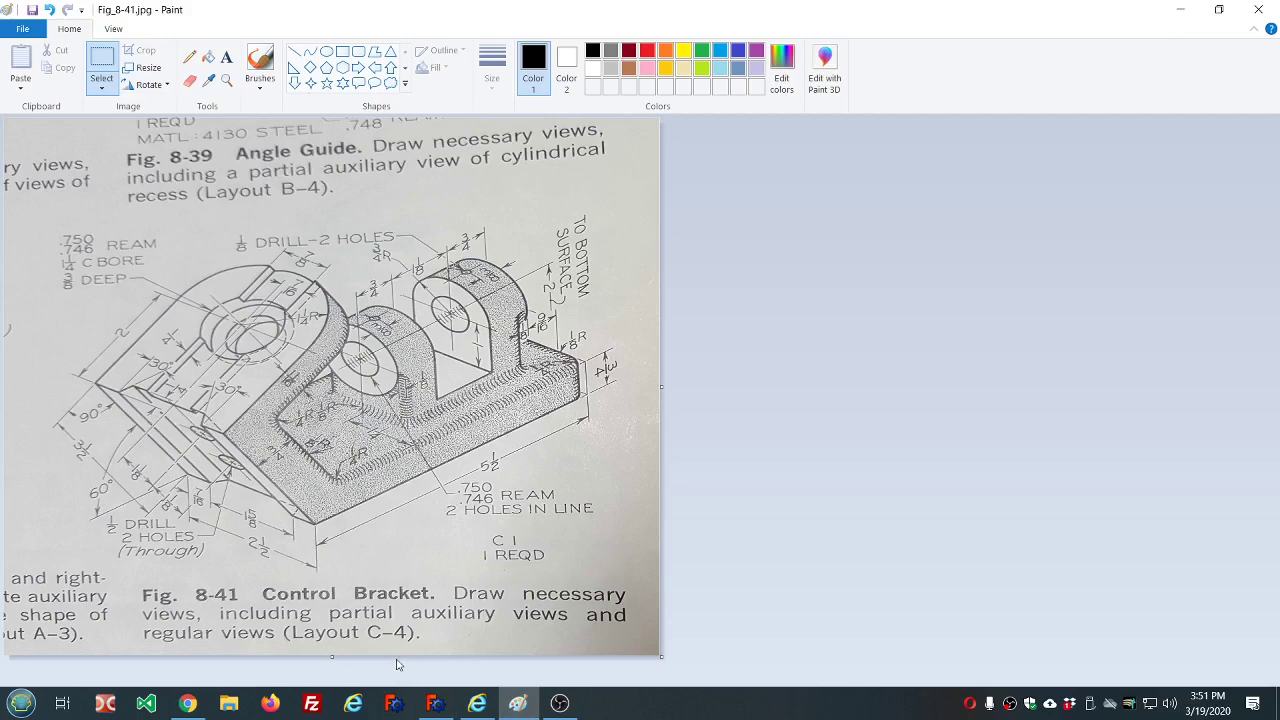
left_click(435, 703)
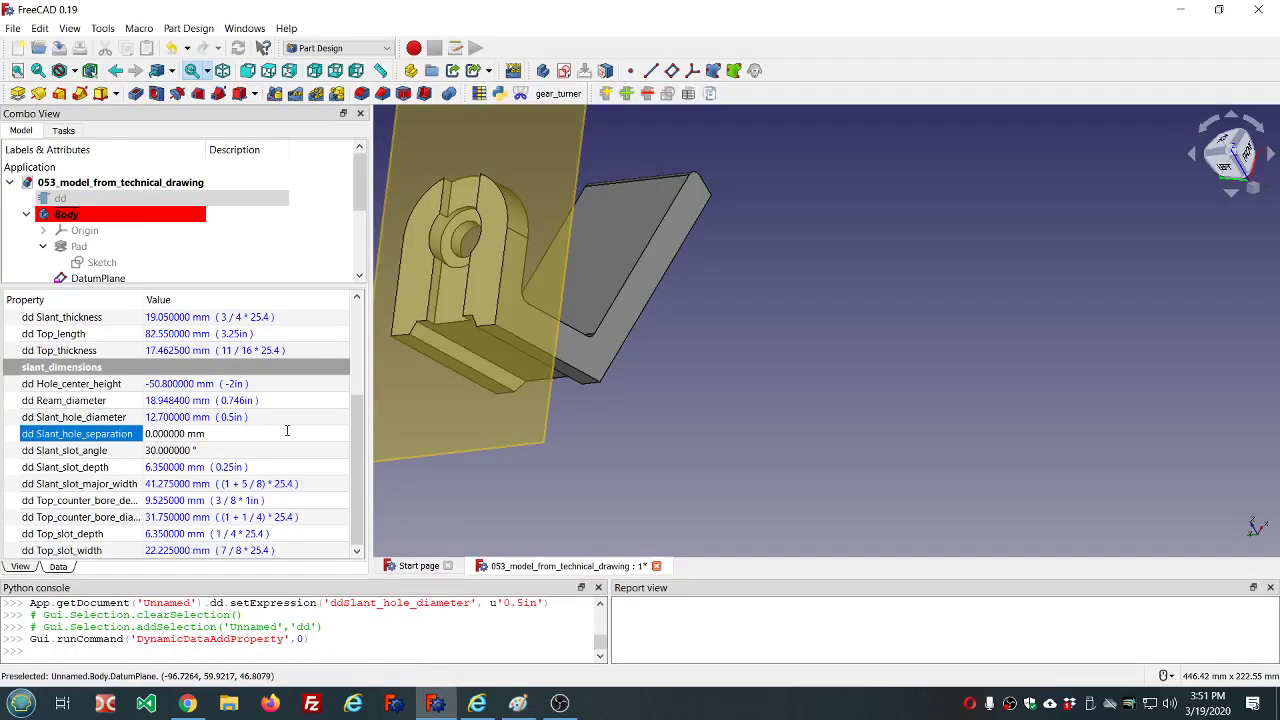
left_click(329, 433)
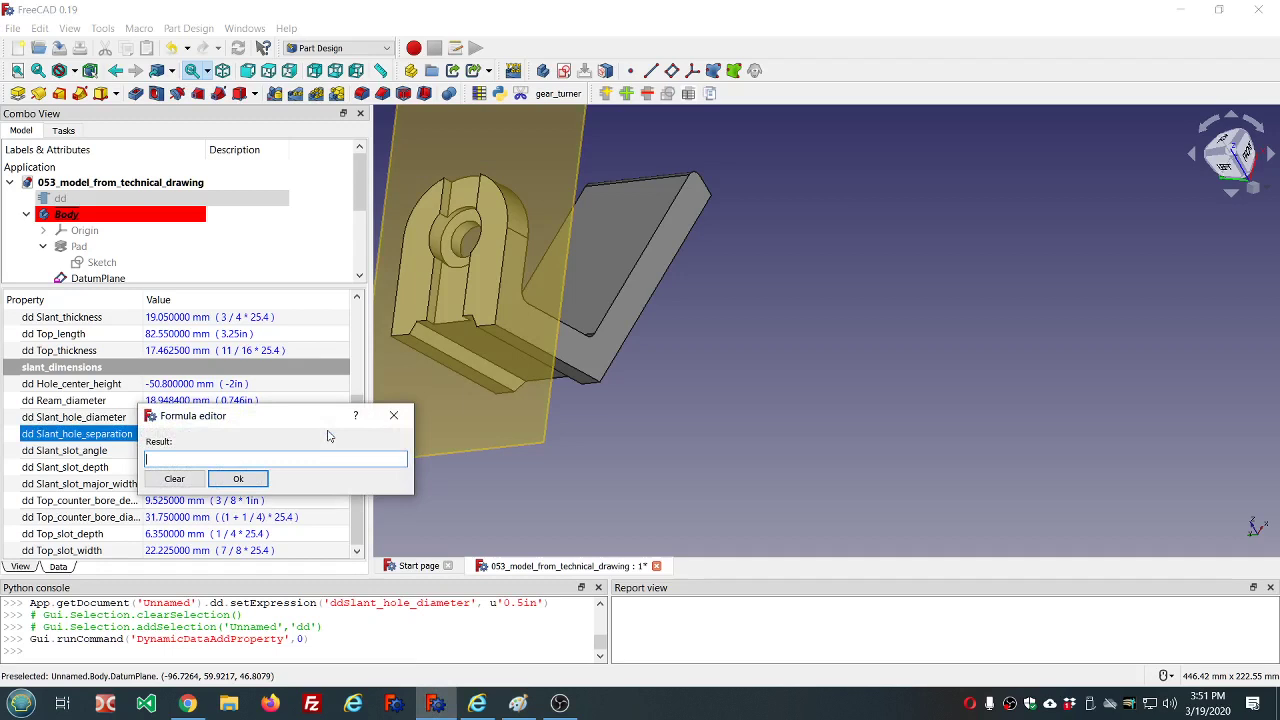
type("(1")
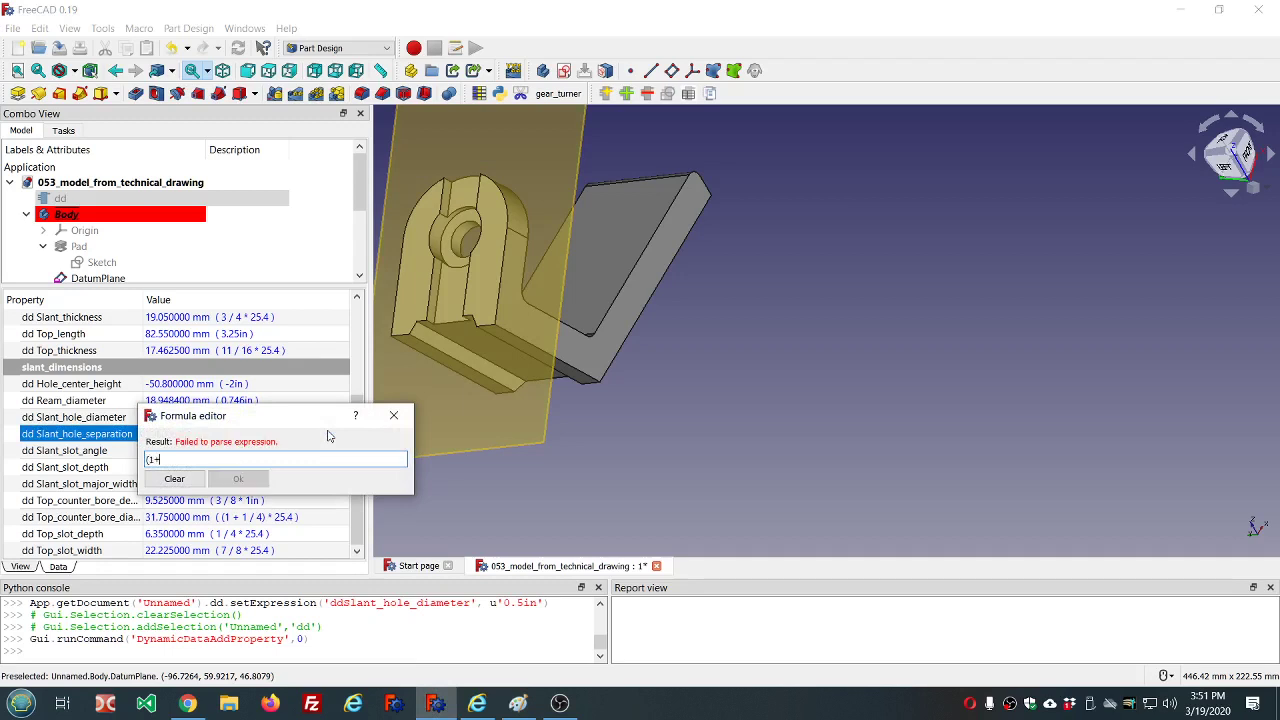
type("+1/8)*25.4")
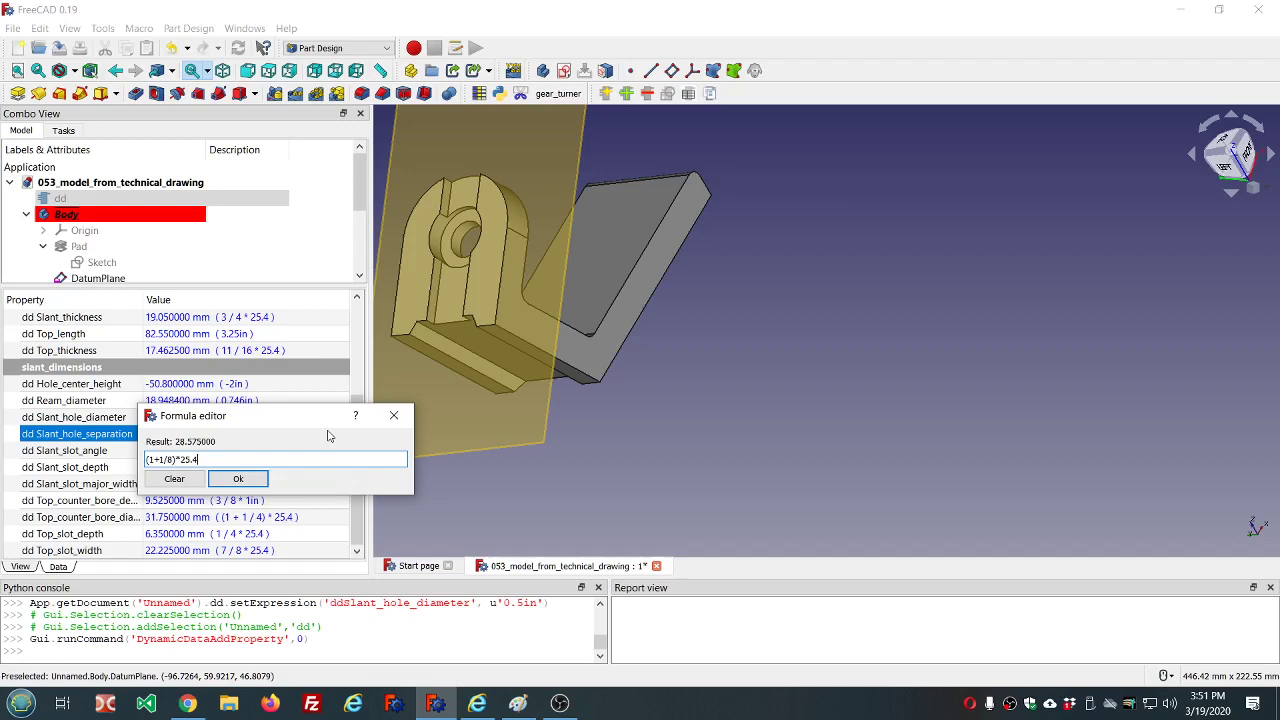
left_click(258, 481)
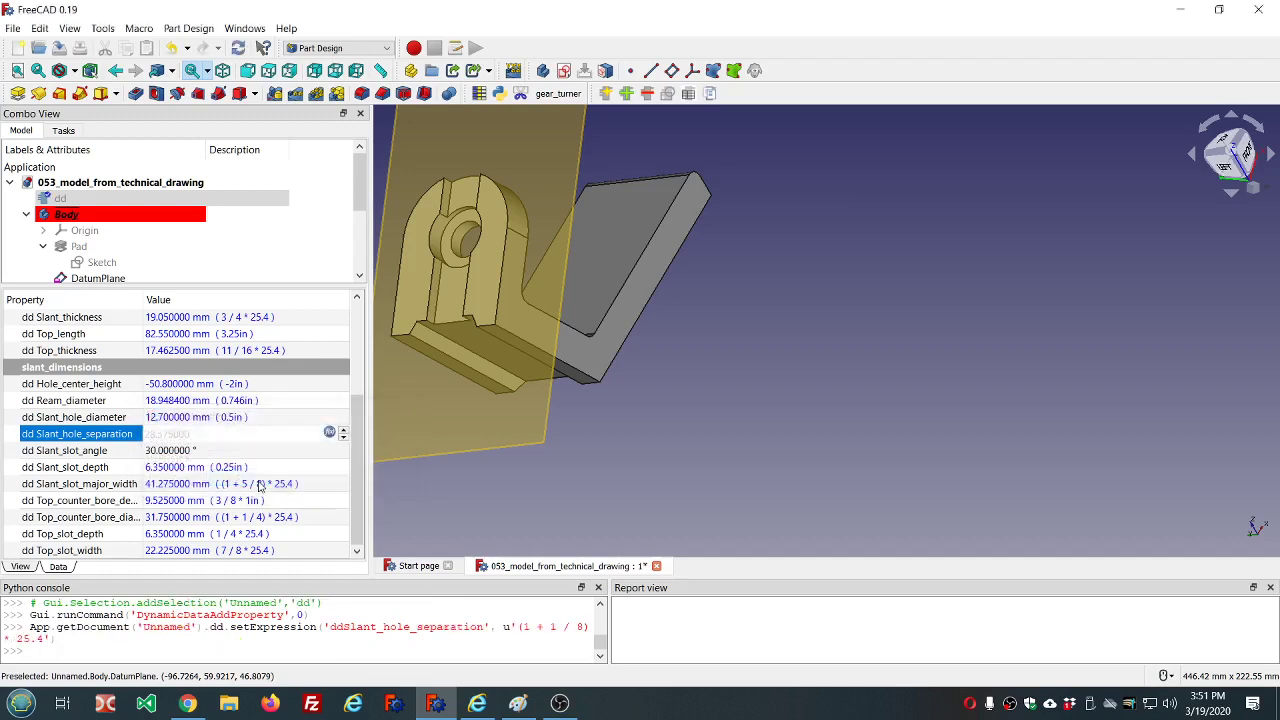
left_click(554, 461)
Step: Hide the existing DatumPlane and show the body's Origin planes and axes
scroll(520, 400, "down", 3)
scroll(492, 385, "up", 4)
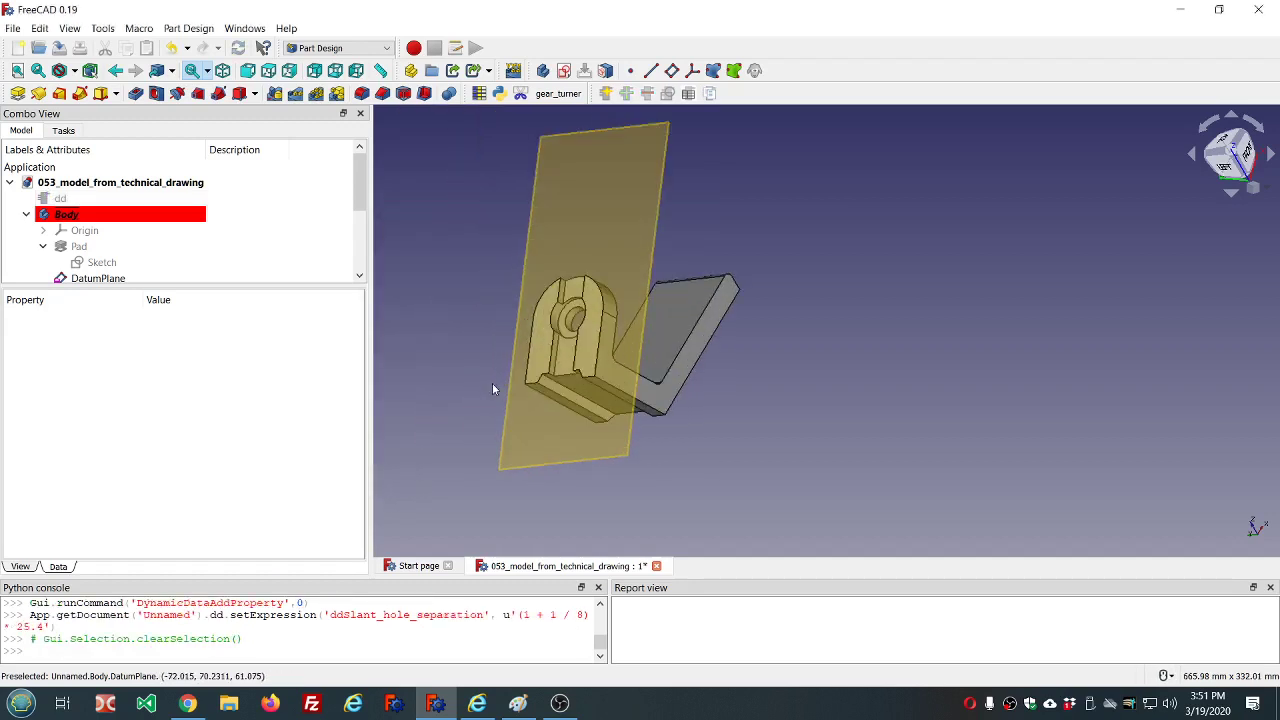
scroll(120, 252, "down", 3)
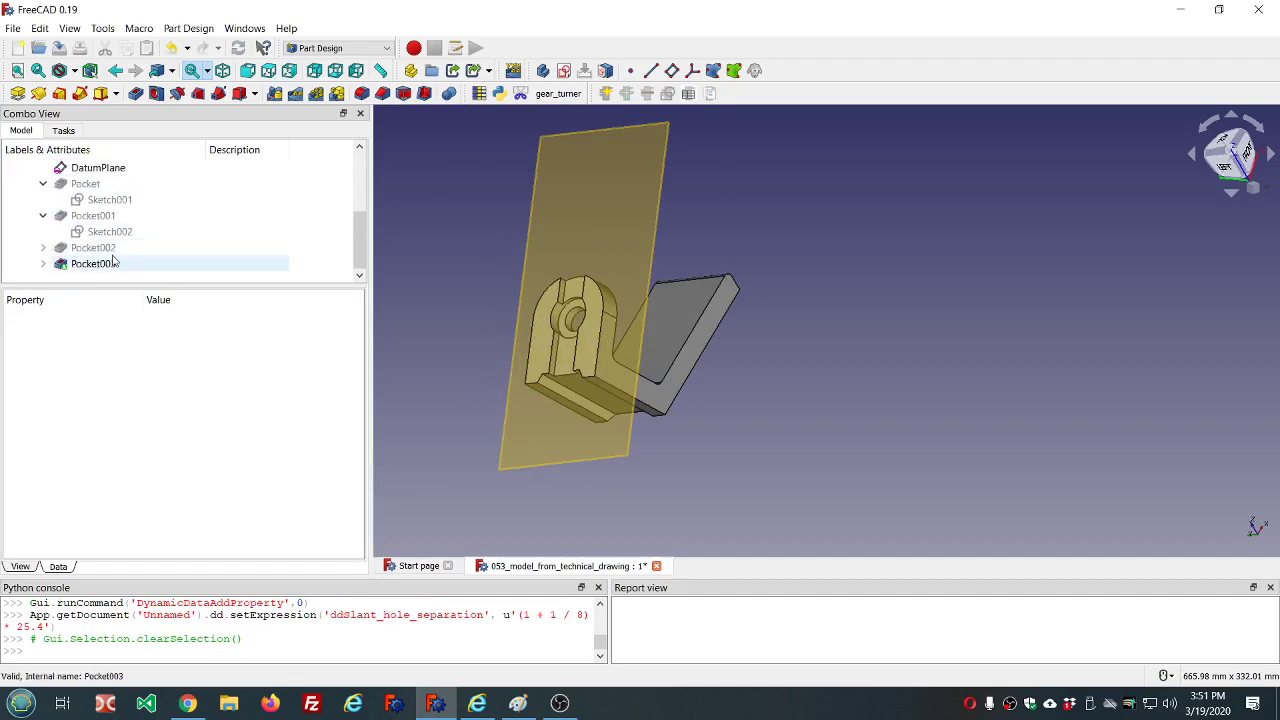
left_click(100, 168)
key("space")
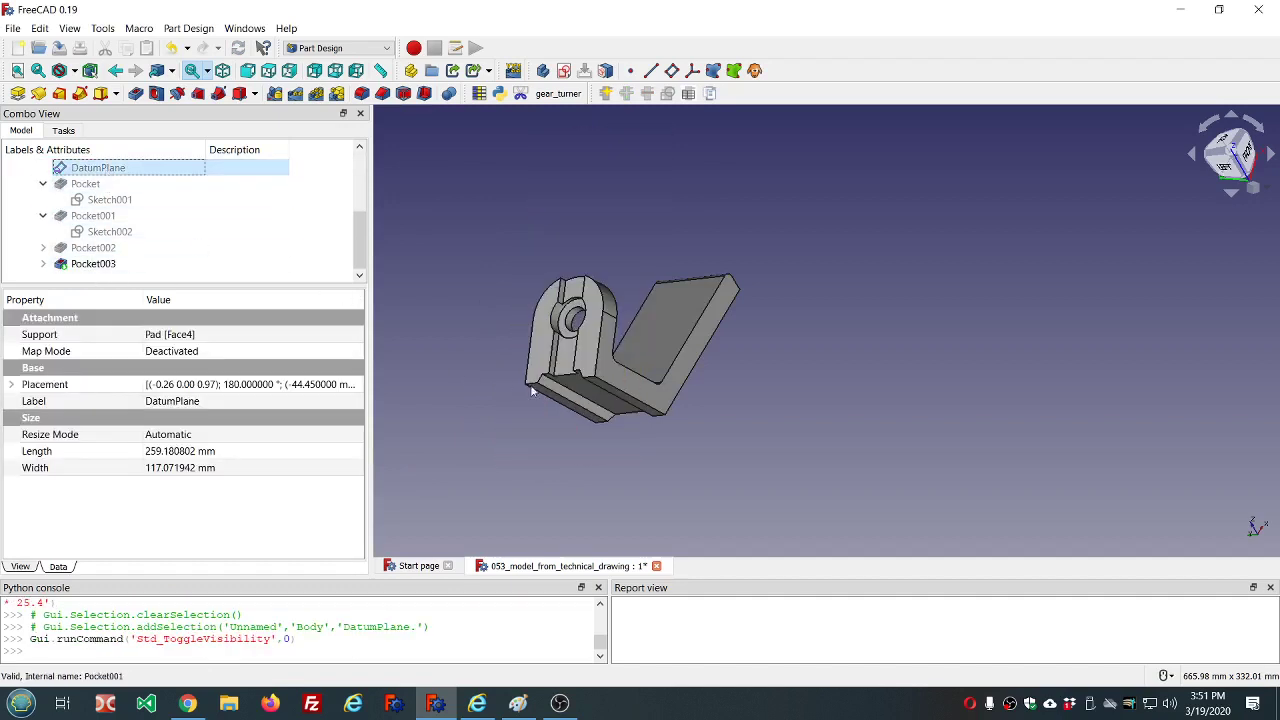
middle_click_drag(615, 404, 578, 392)
scroll(607, 377, "up", 3)
scroll(607, 377, "down", 3)
scroll(171, 193, "up", 3)
left_click(86, 231)
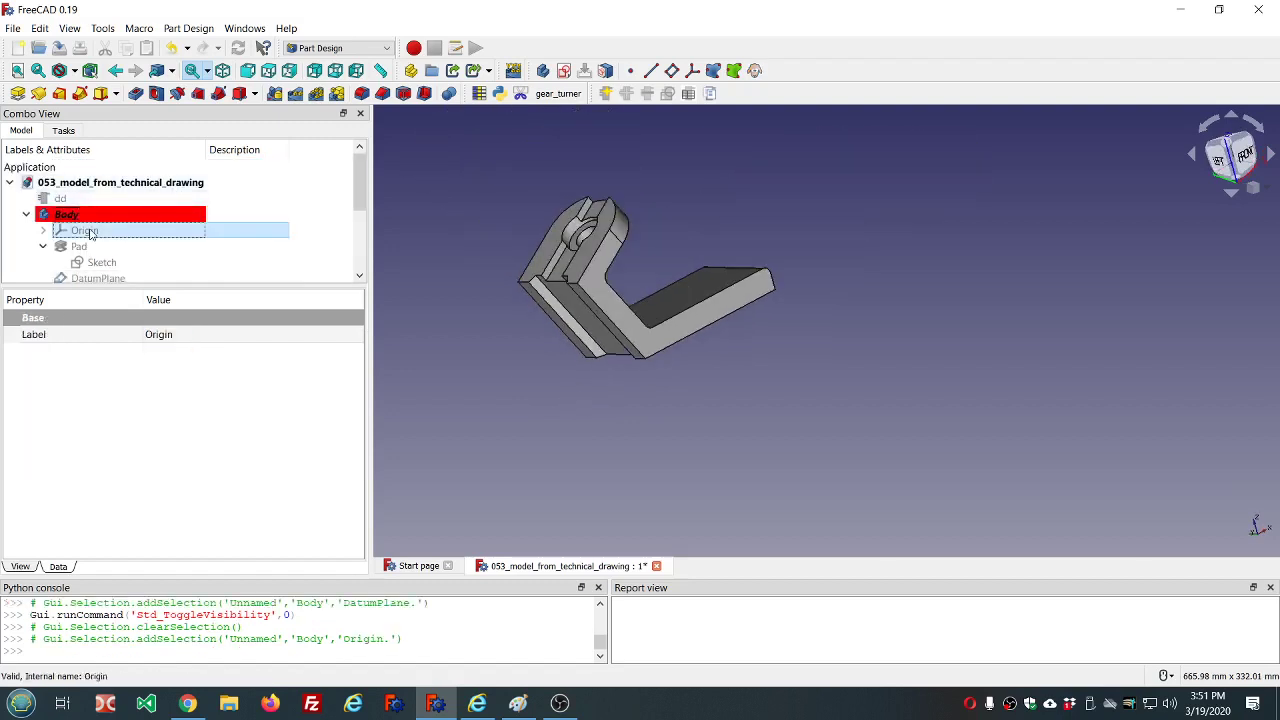
key("space")
scroll(1094, 132, "down", 3)
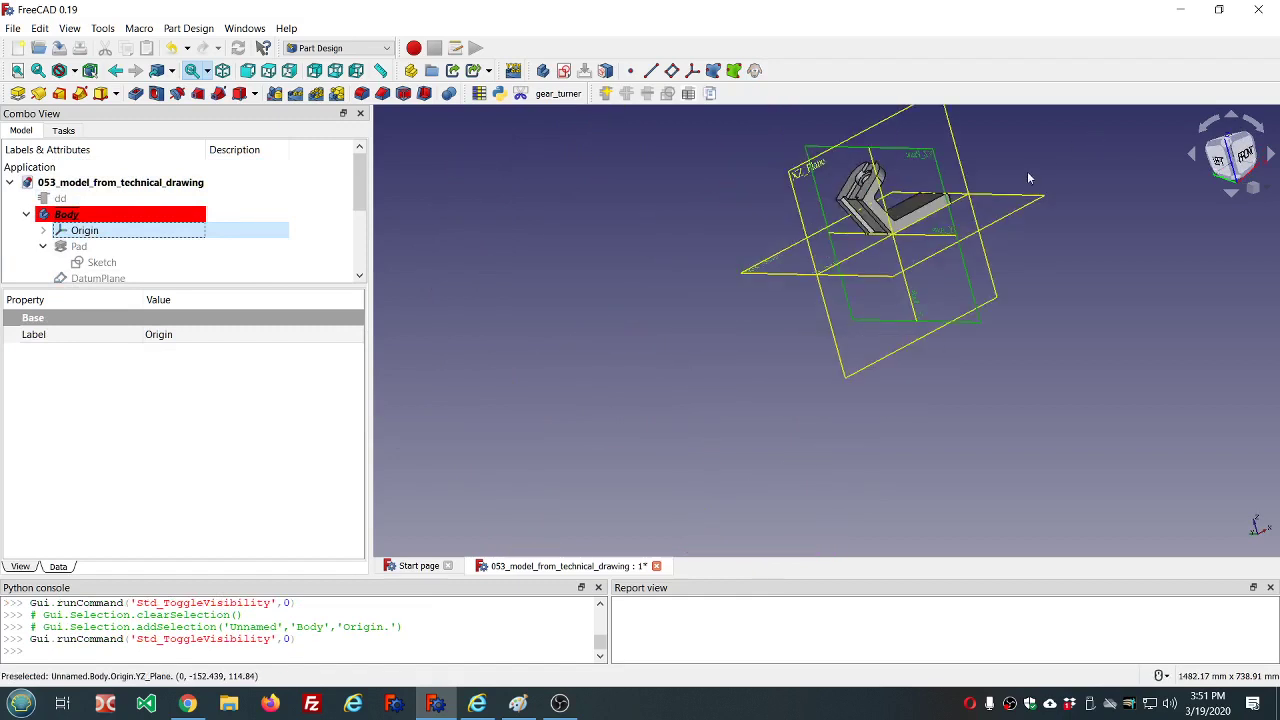
left_click(1102, 264)
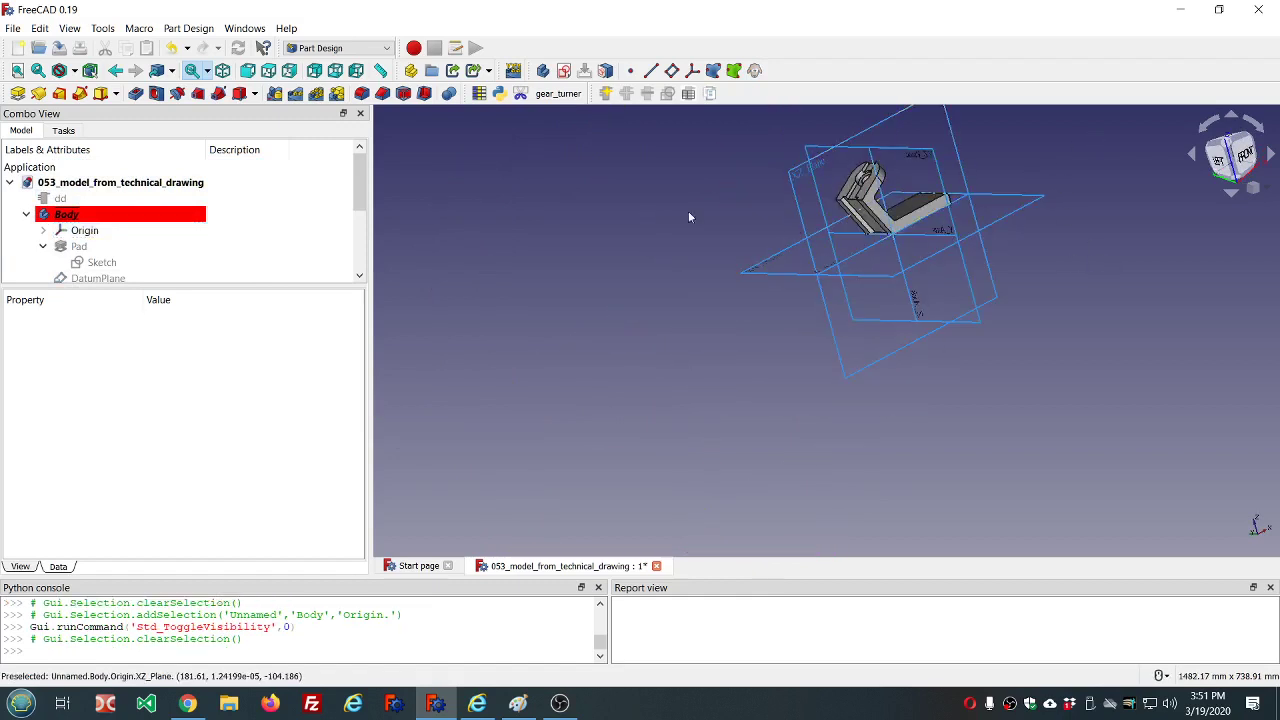
Step: Create a new datum plane attached to YZ_Plane
left_click(671, 70)
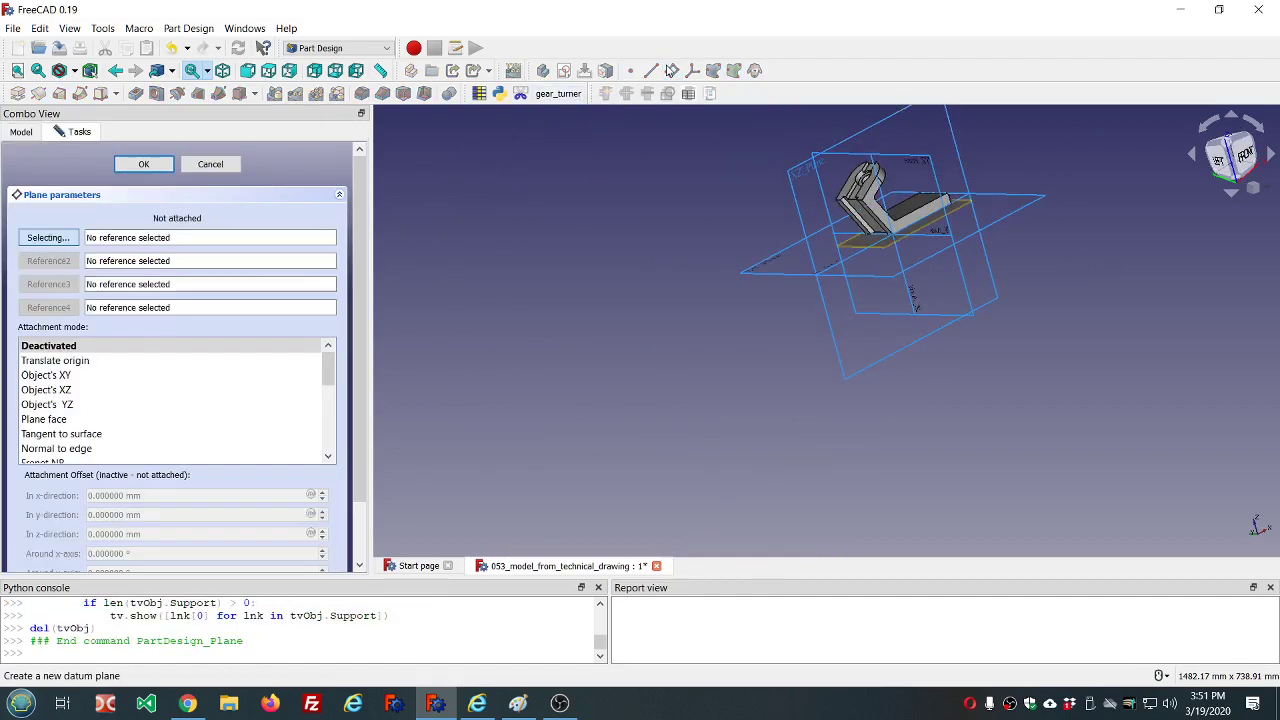
left_click(928, 160)
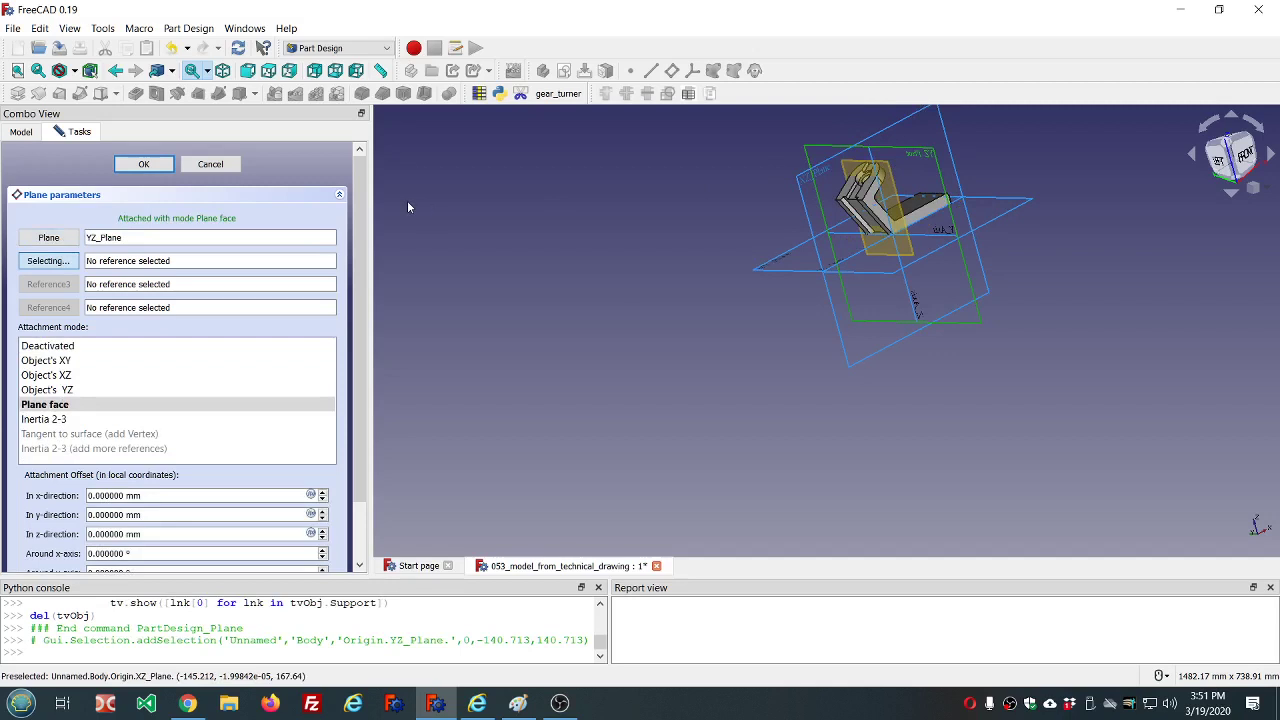
middle_click_drag(1054, 277, 966, 286)
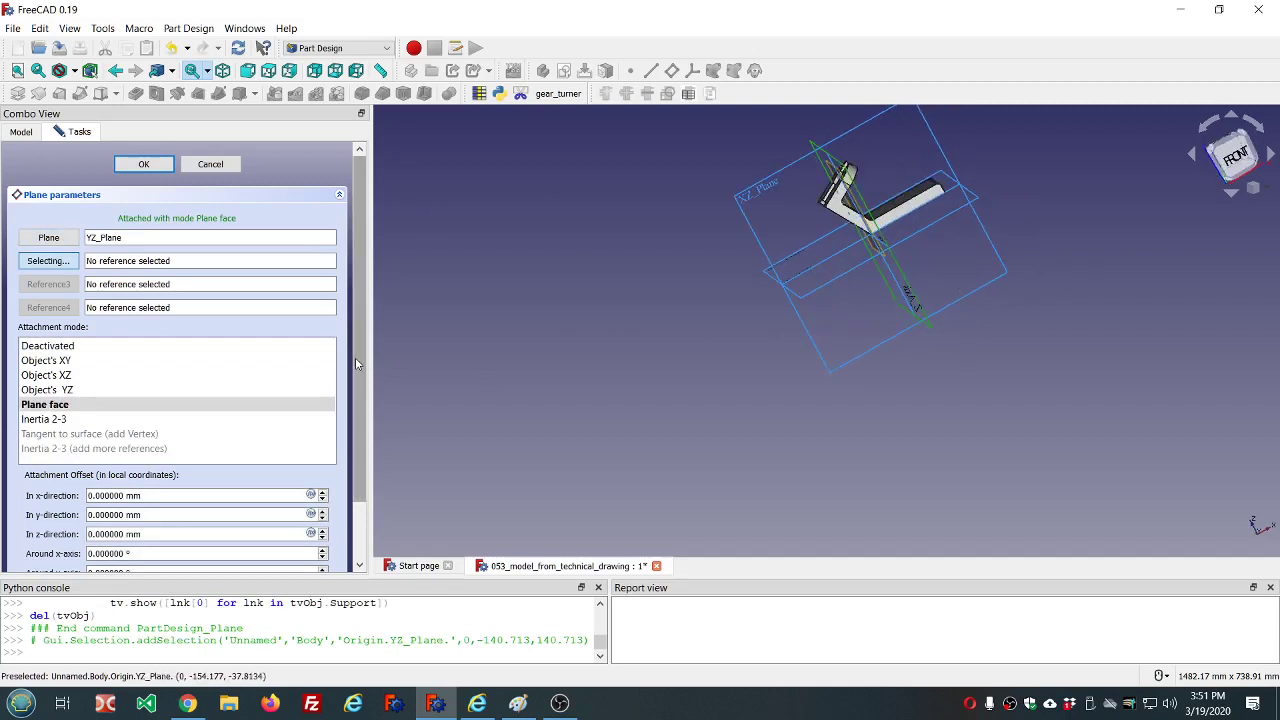
scroll(355, 357, "down", 2)
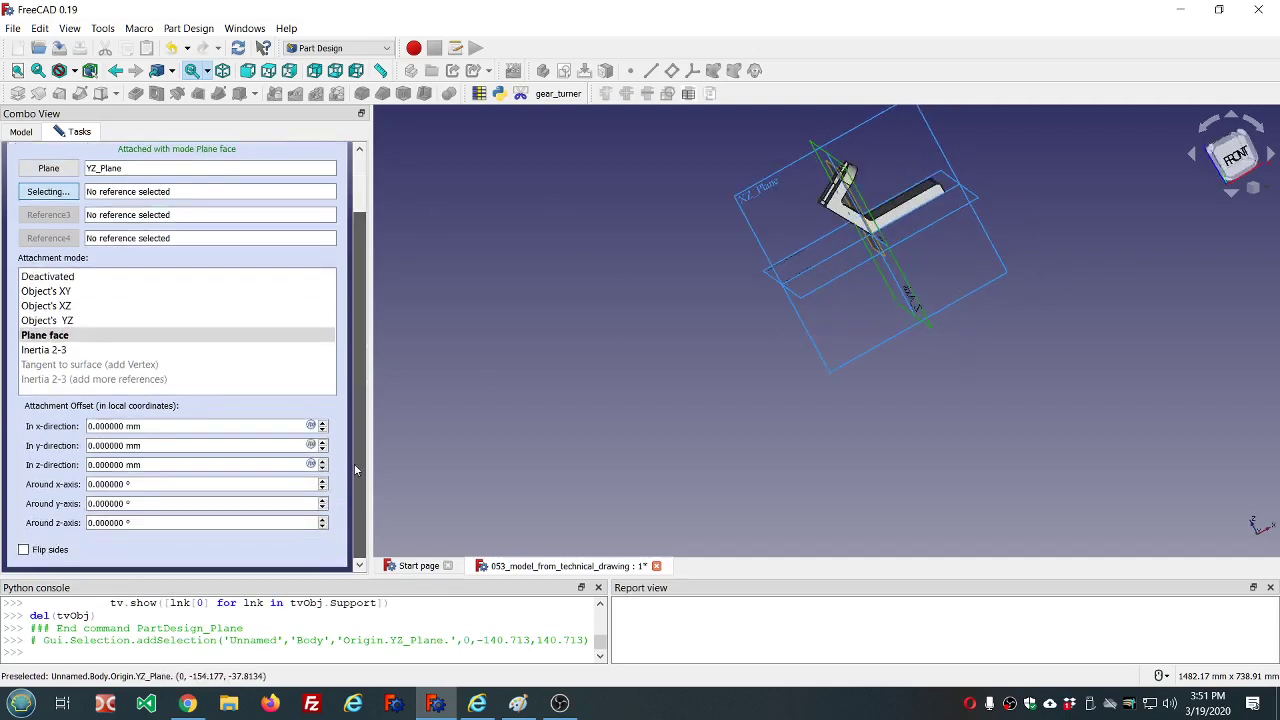
Step: Rotate the datum plane -30° around its x-axis and 0 around y, and confirm
left_click(187, 503)
type("0")
left_click(183, 486)
scroll(183, 486, "down", 16)
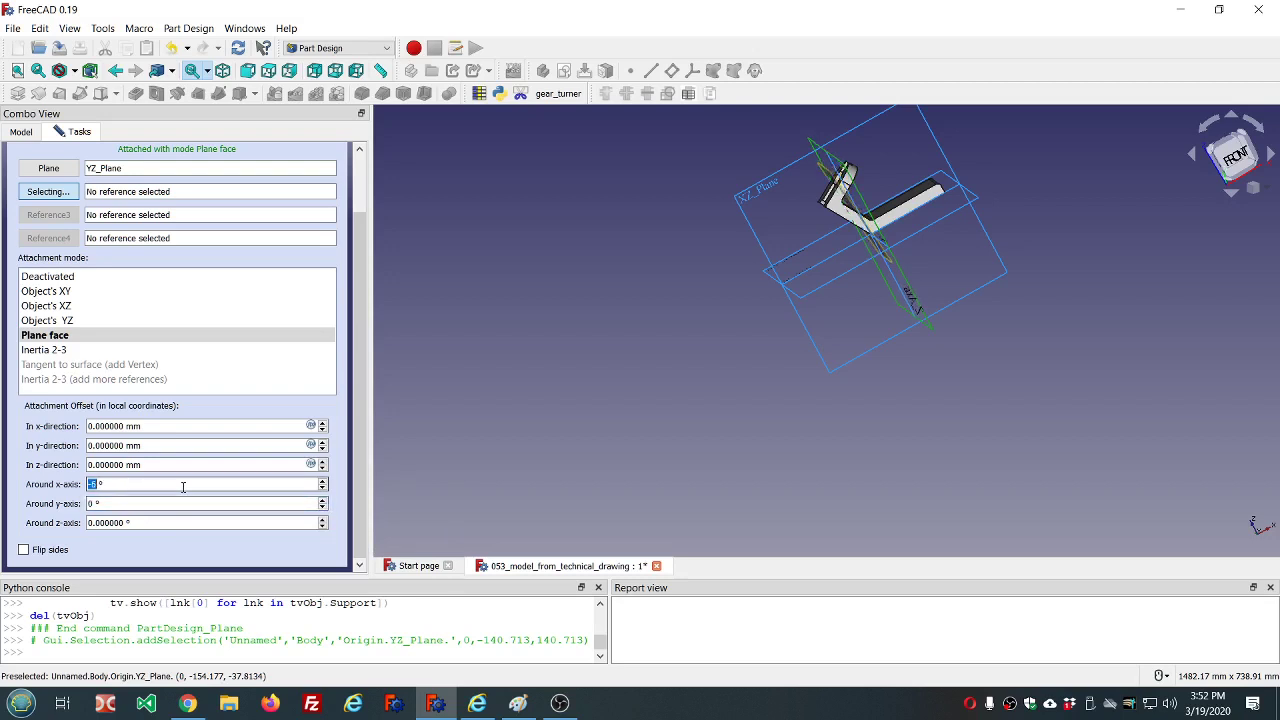
scroll(183, 486, "down", 12)
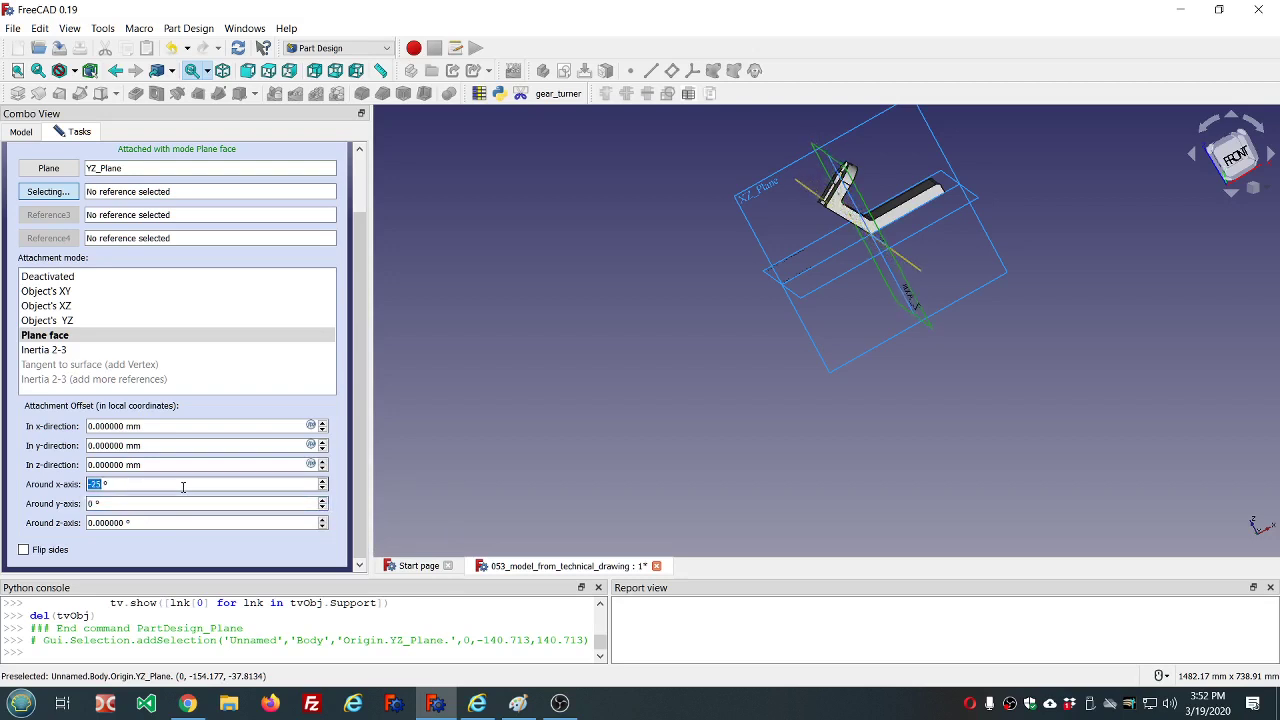
scroll(183, 486, "down", 2)
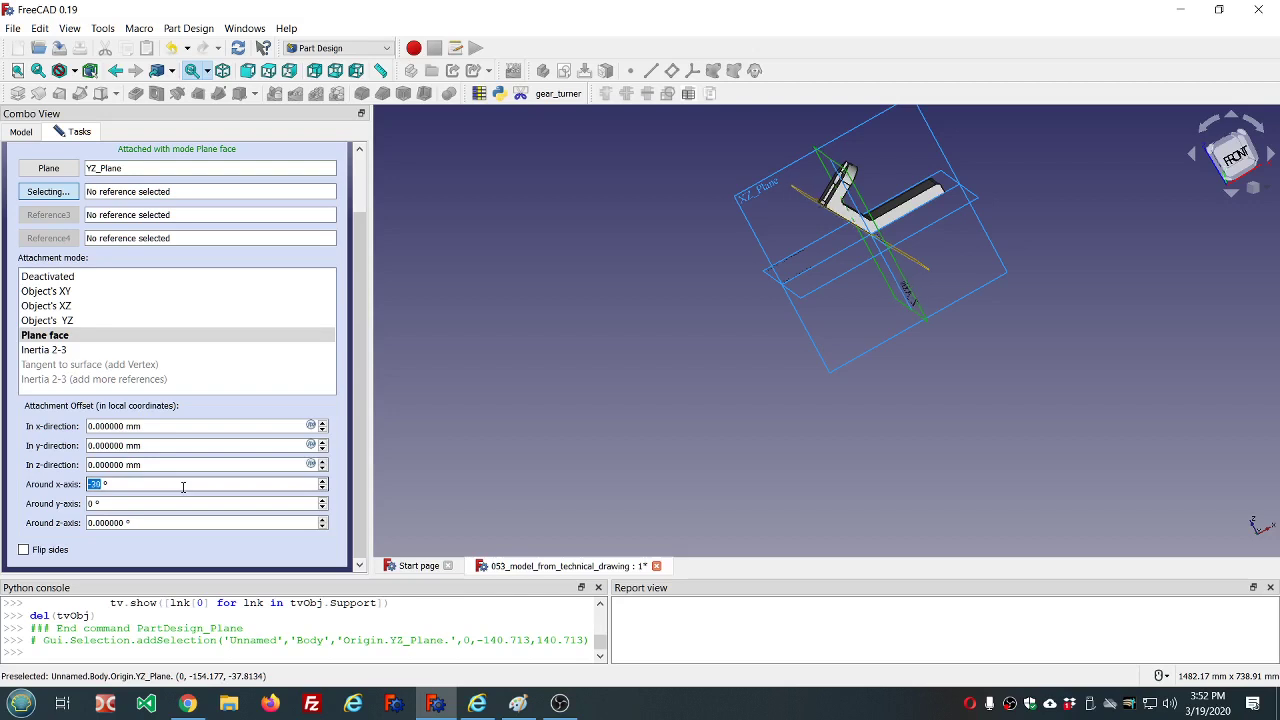
left_click(378, 374)
scroll(340, 240, "up", 2)
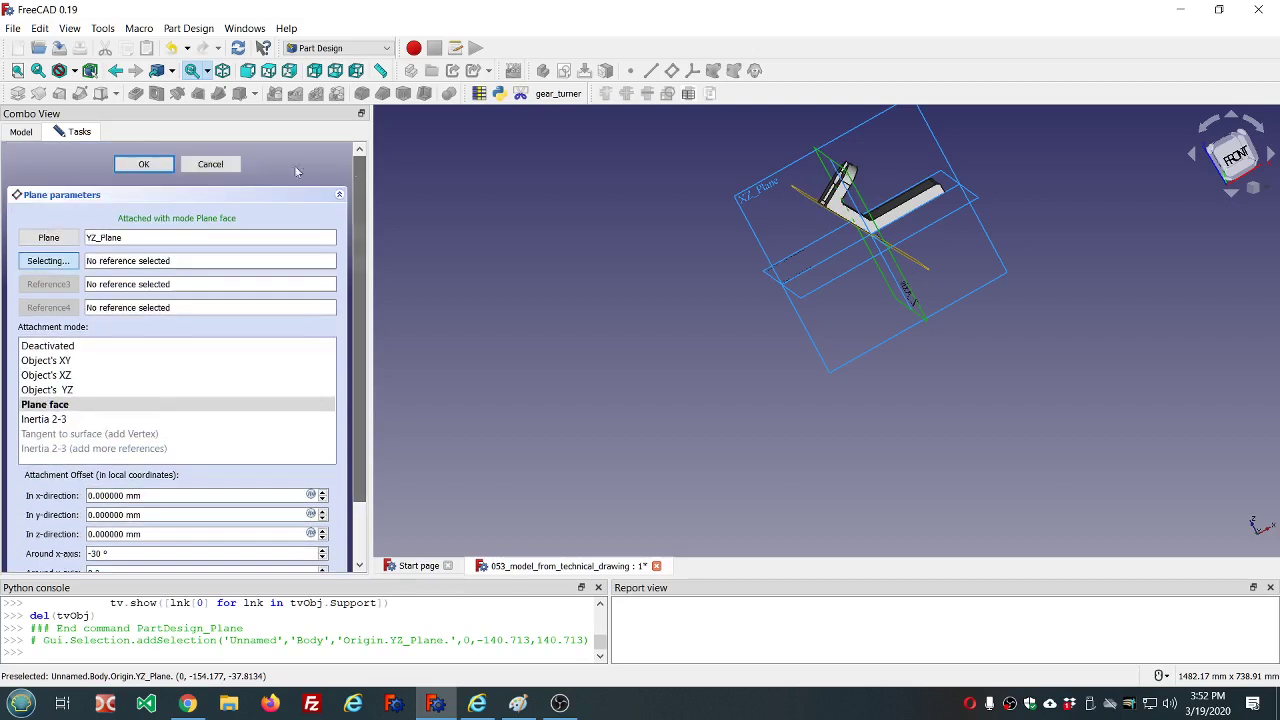
left_click(143, 165)
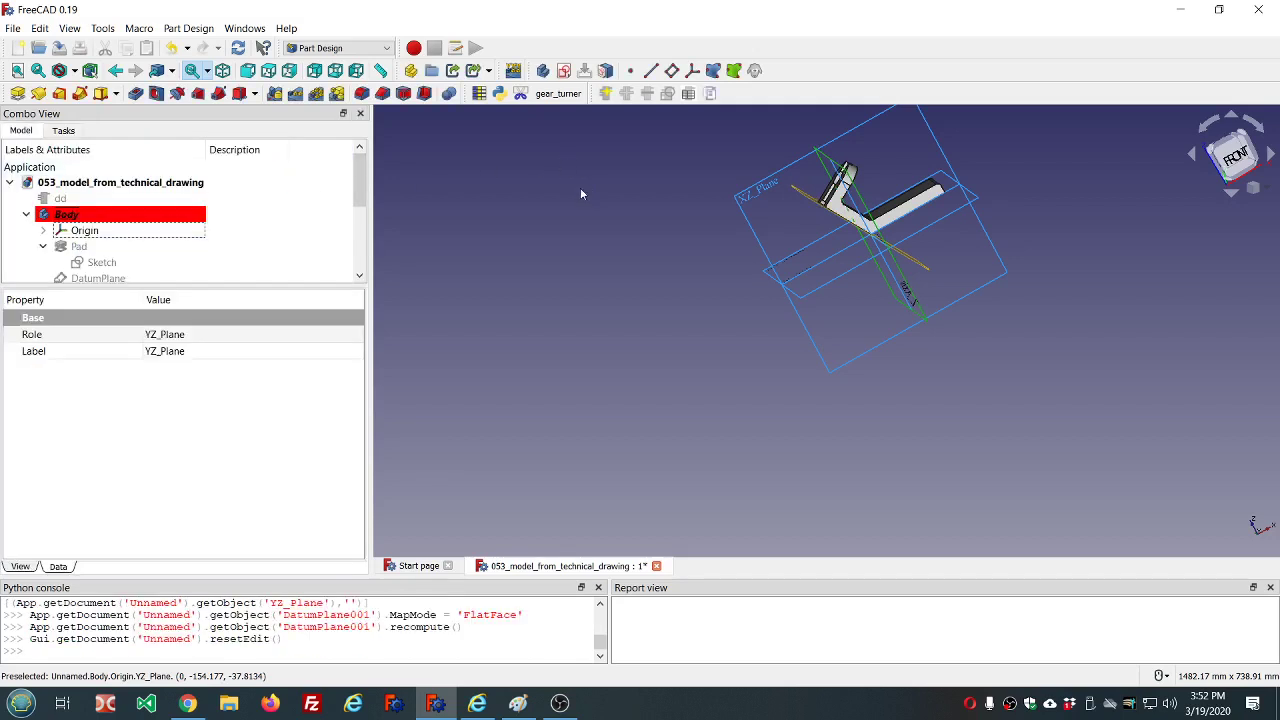
Step: Hide the body's Origin and save the document
left_click(136, 232)
key("space")
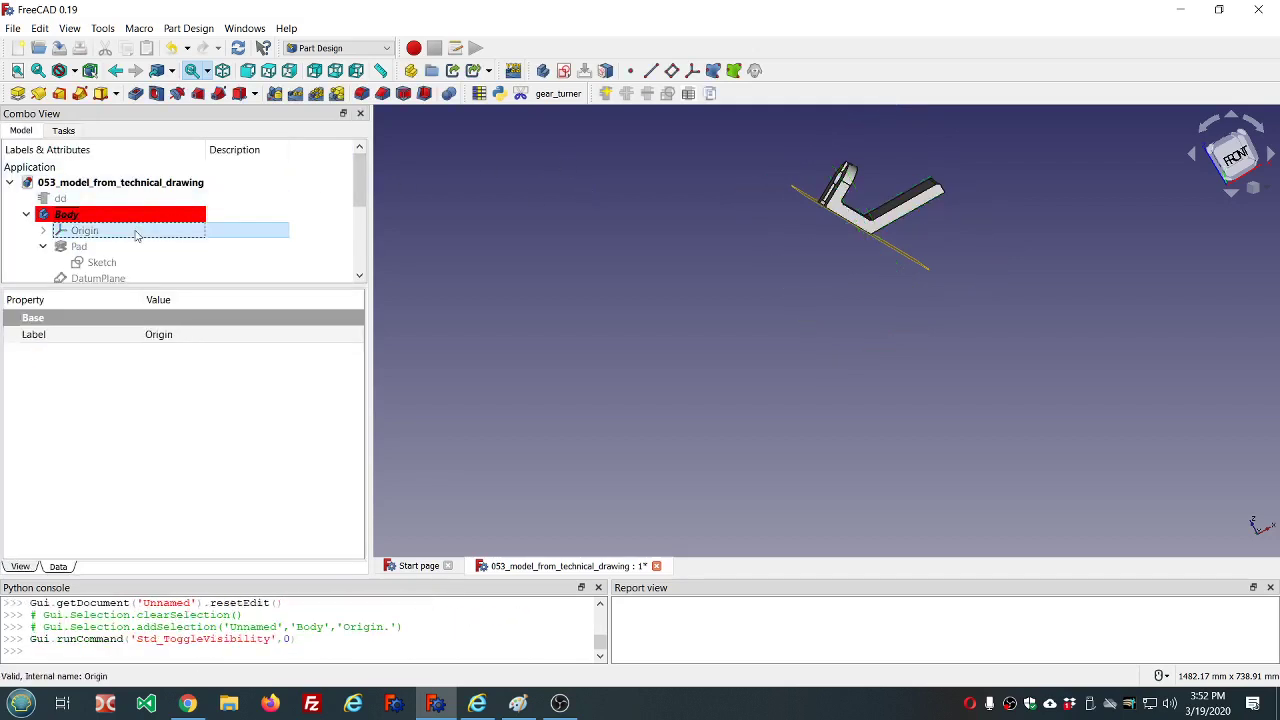
left_click(60, 48)
Step: Create a new sketch on the tilted DatumPlane001
middle_click_drag(768, 226, 950, 289)
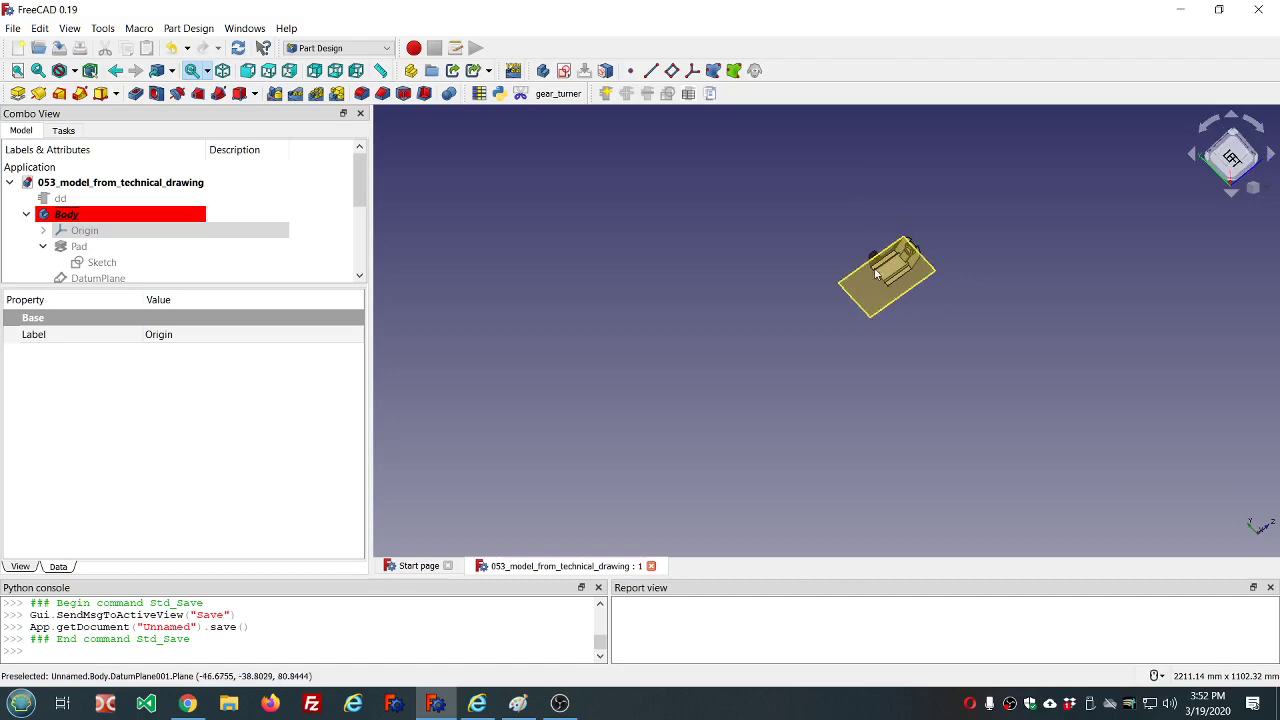
scroll(900, 285, "up", 5)
scroll(870, 289, "down", 3)
left_click(833, 348)
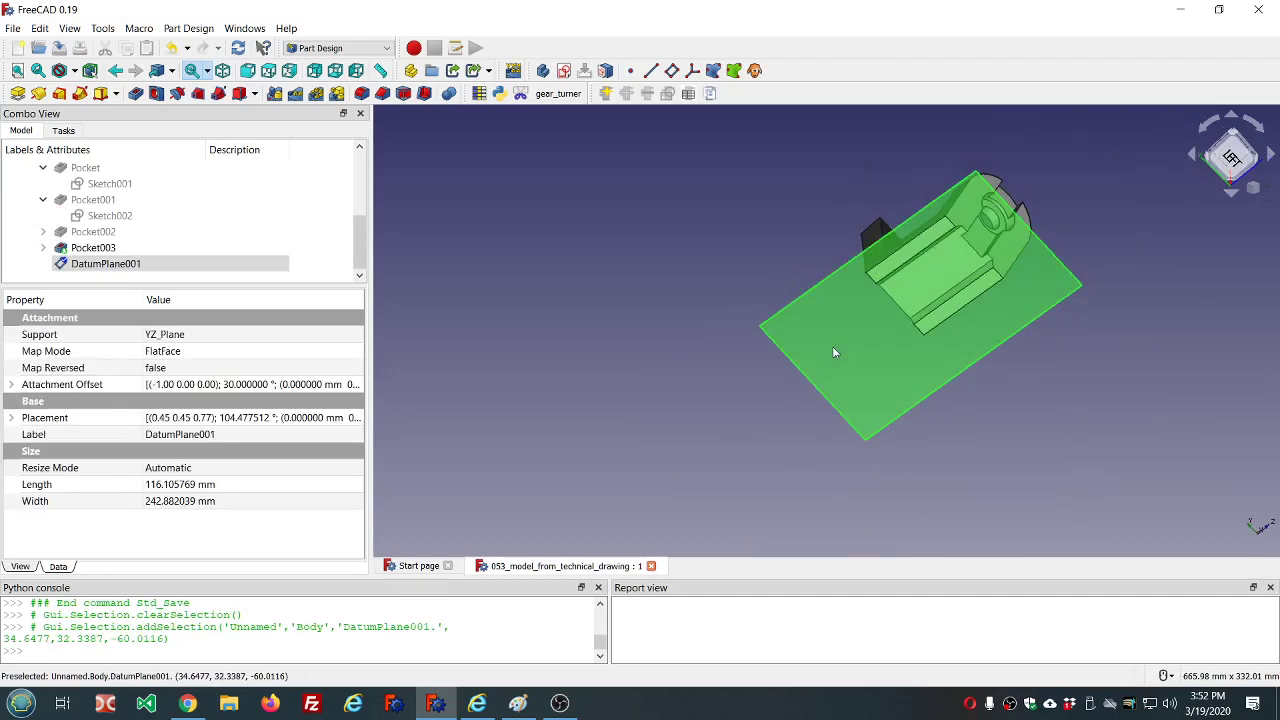
left_click(563, 72)
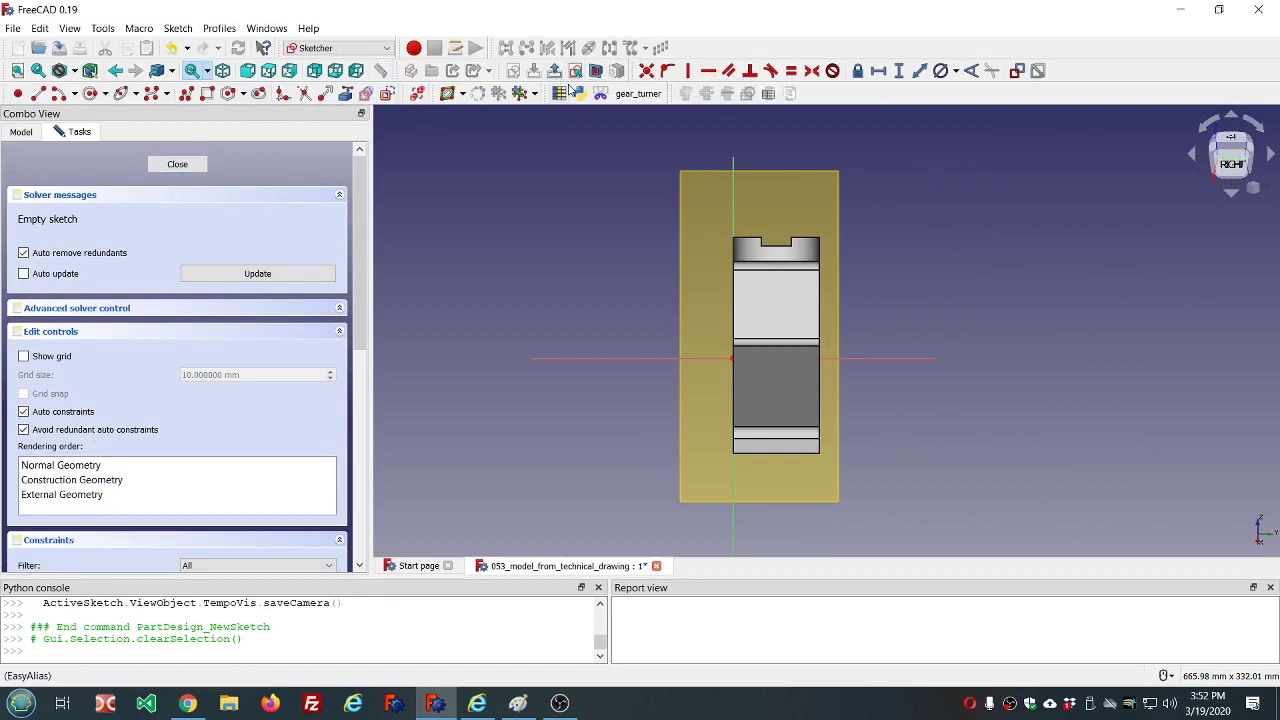
Step: Turn on the section view and draw two circles between the slots, one above the other
left_click(595, 71)
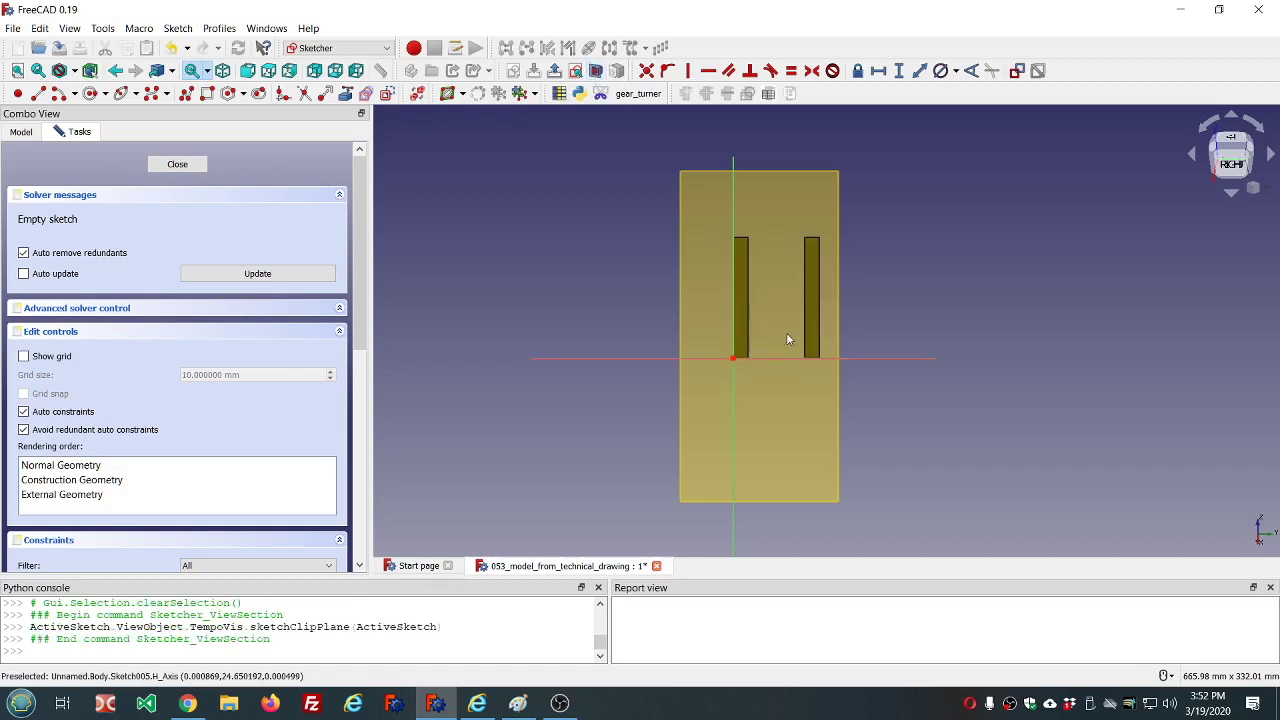
scroll(786, 331, "up", 4)
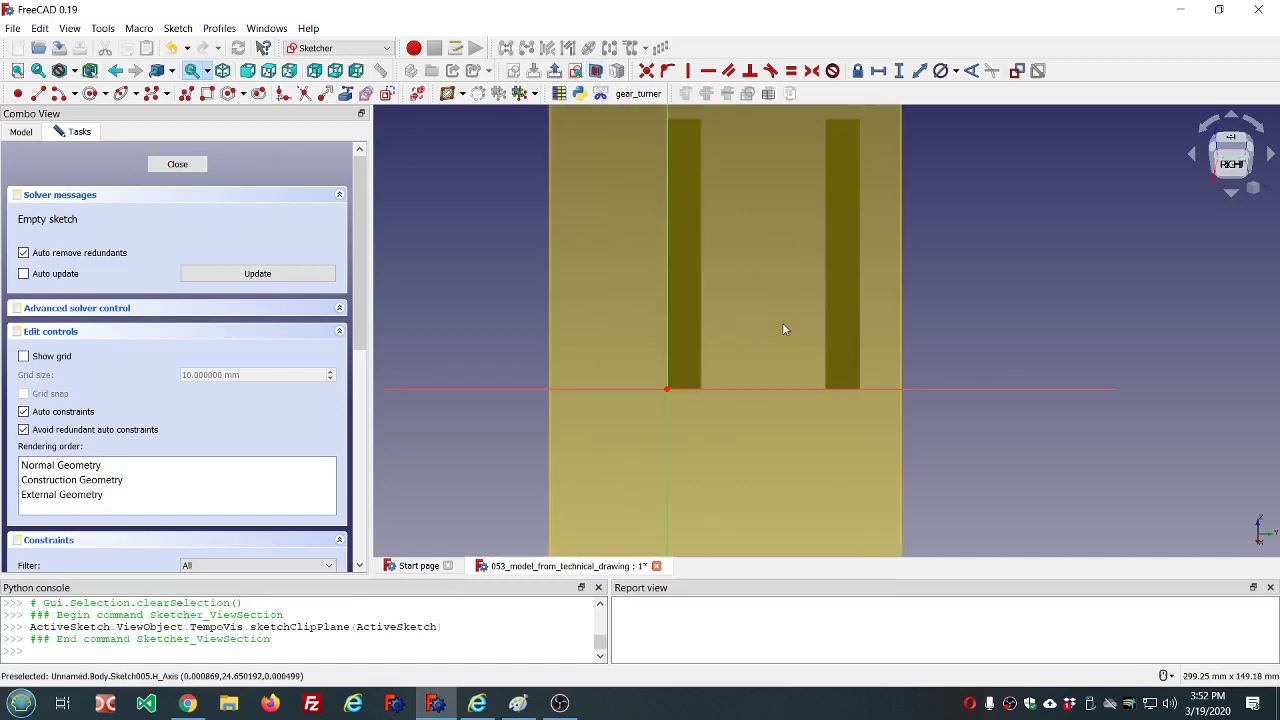
left_click(89, 93)
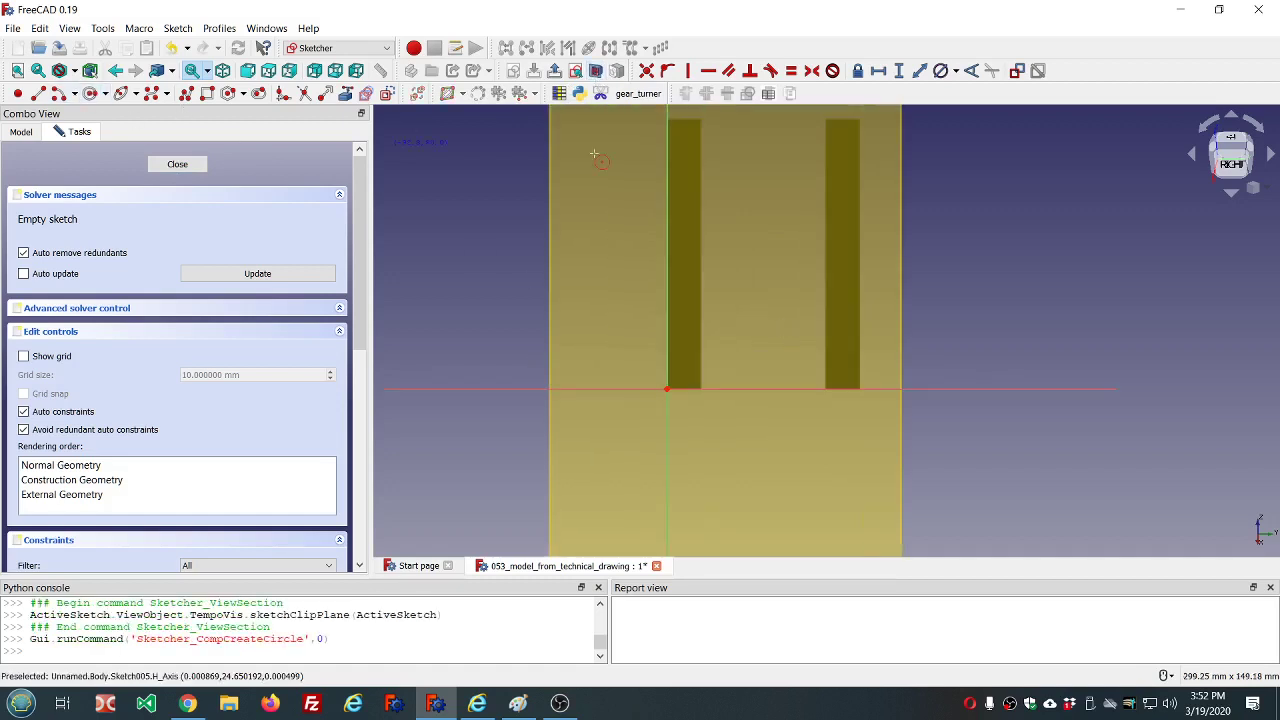
left_click(757, 182)
left_click(776, 178)
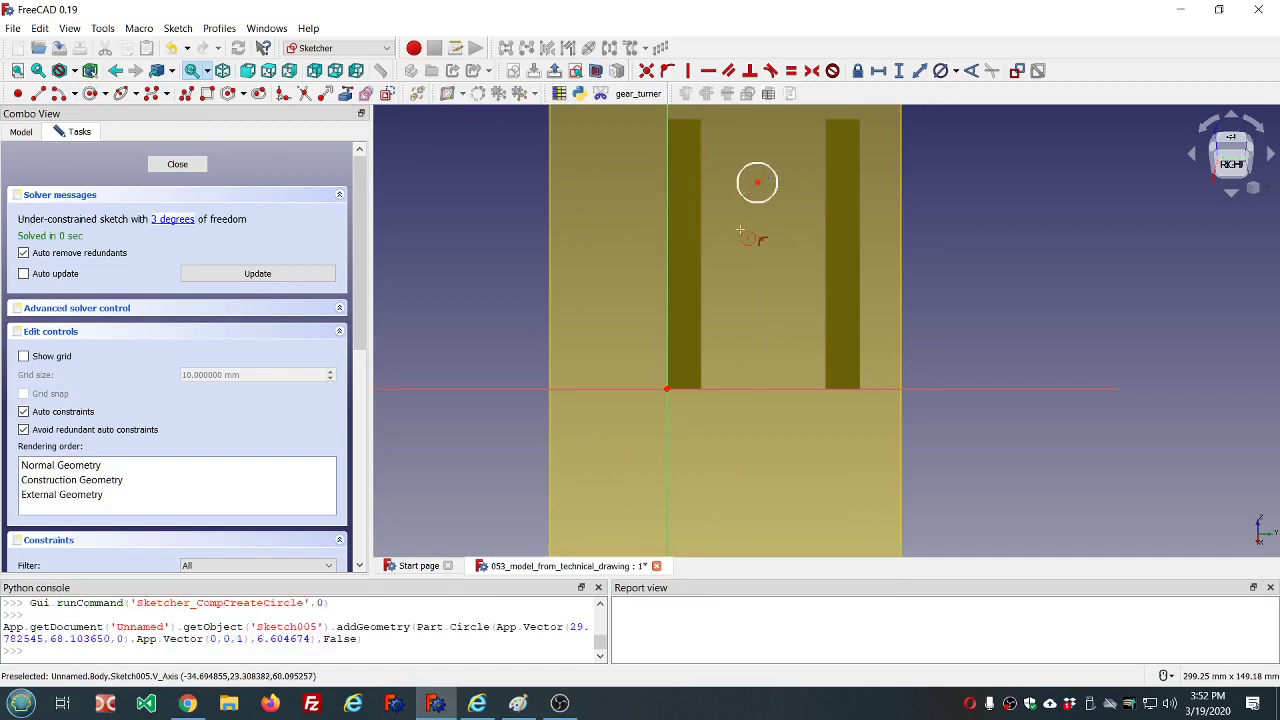
left_click(763, 303)
left_click(743, 293)
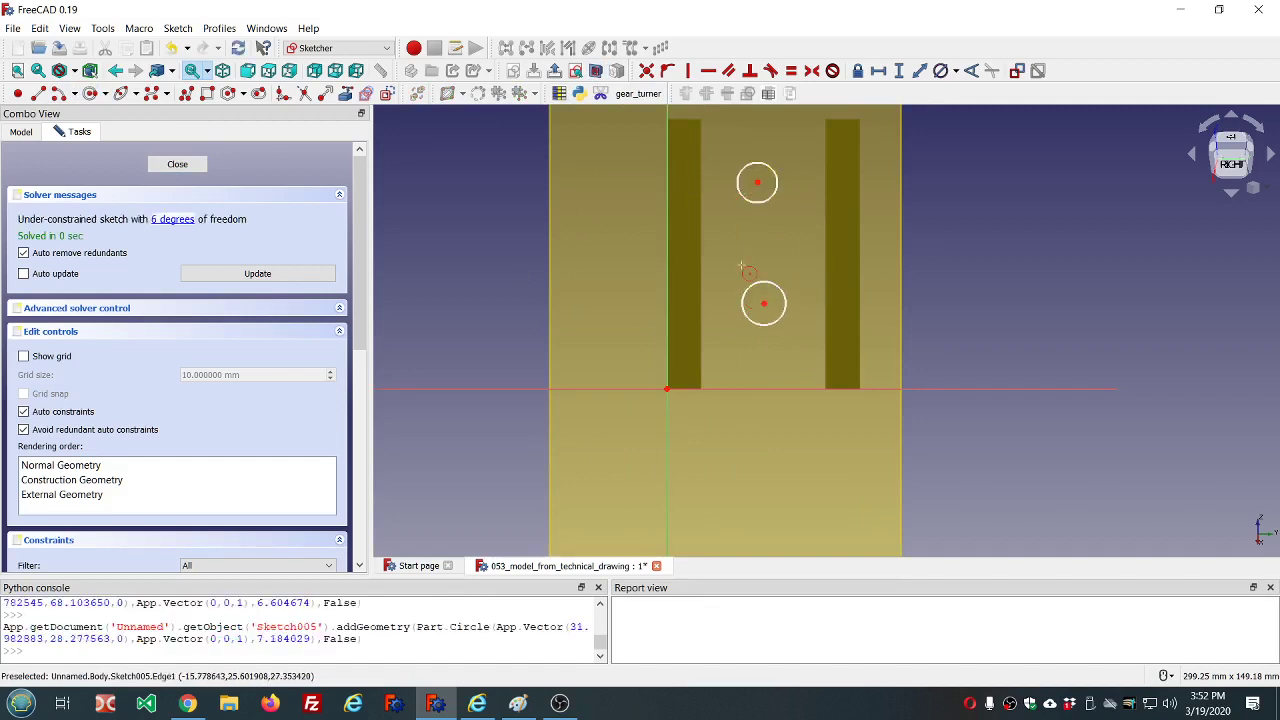
Step: Constrain the two circle centres vertically aligned and make the circles equal
left_click(756, 183)
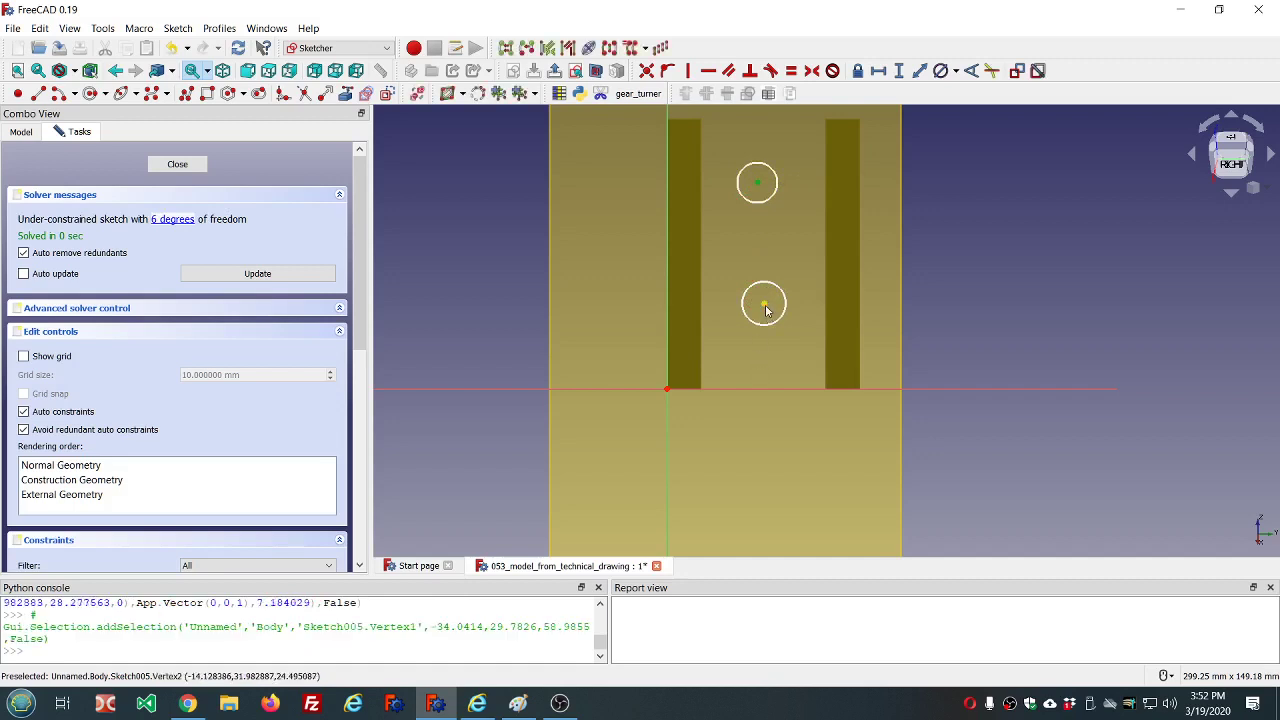
left_click(765, 307)
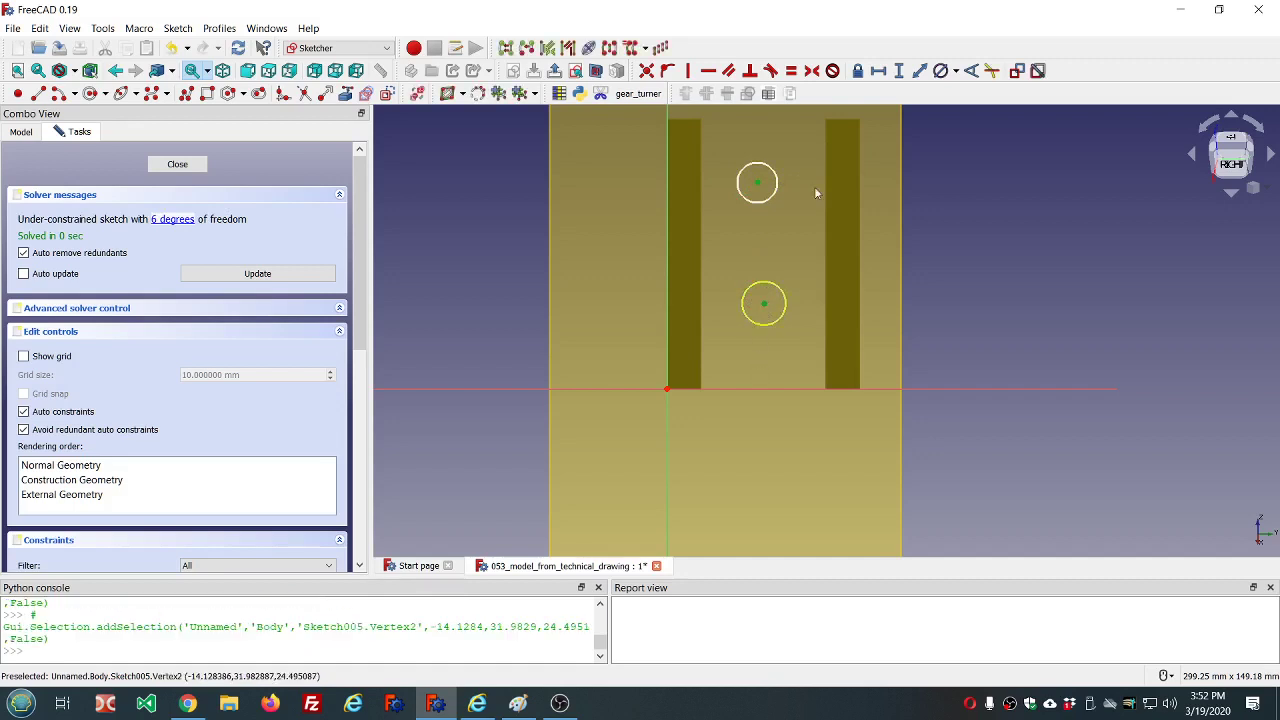
left_click(689, 75)
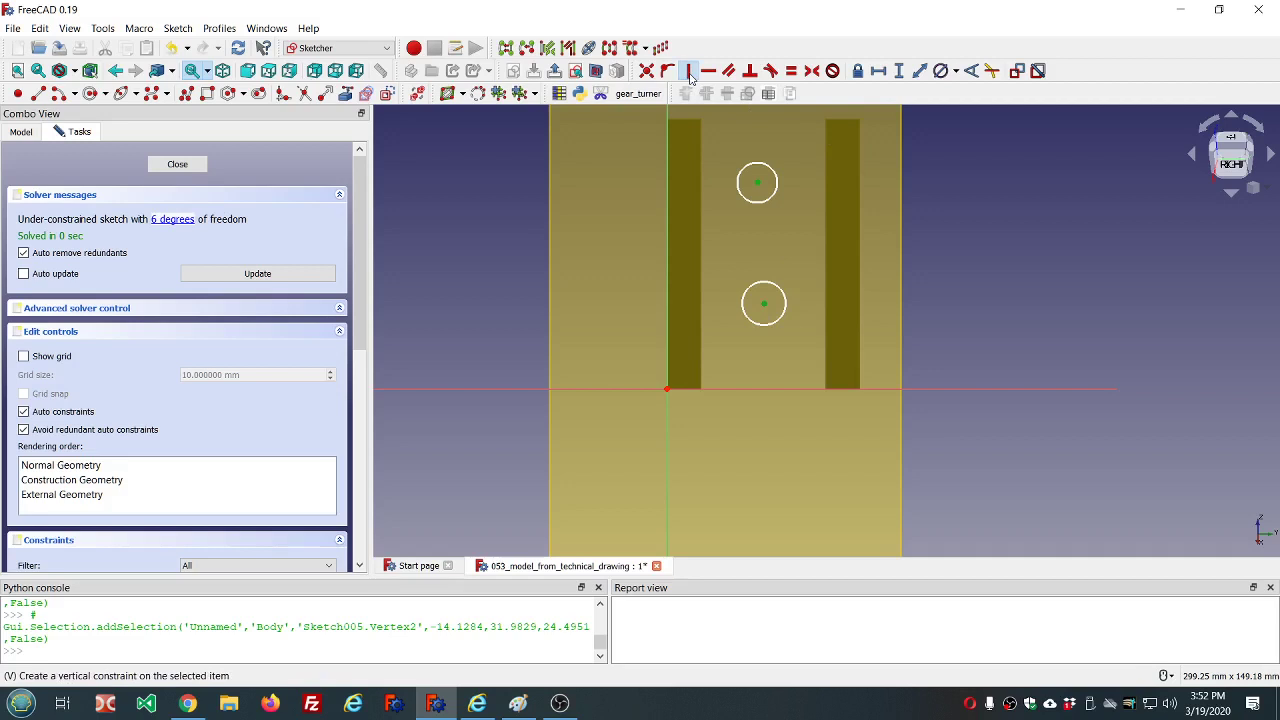
left_click(745, 204)
left_click(755, 283)
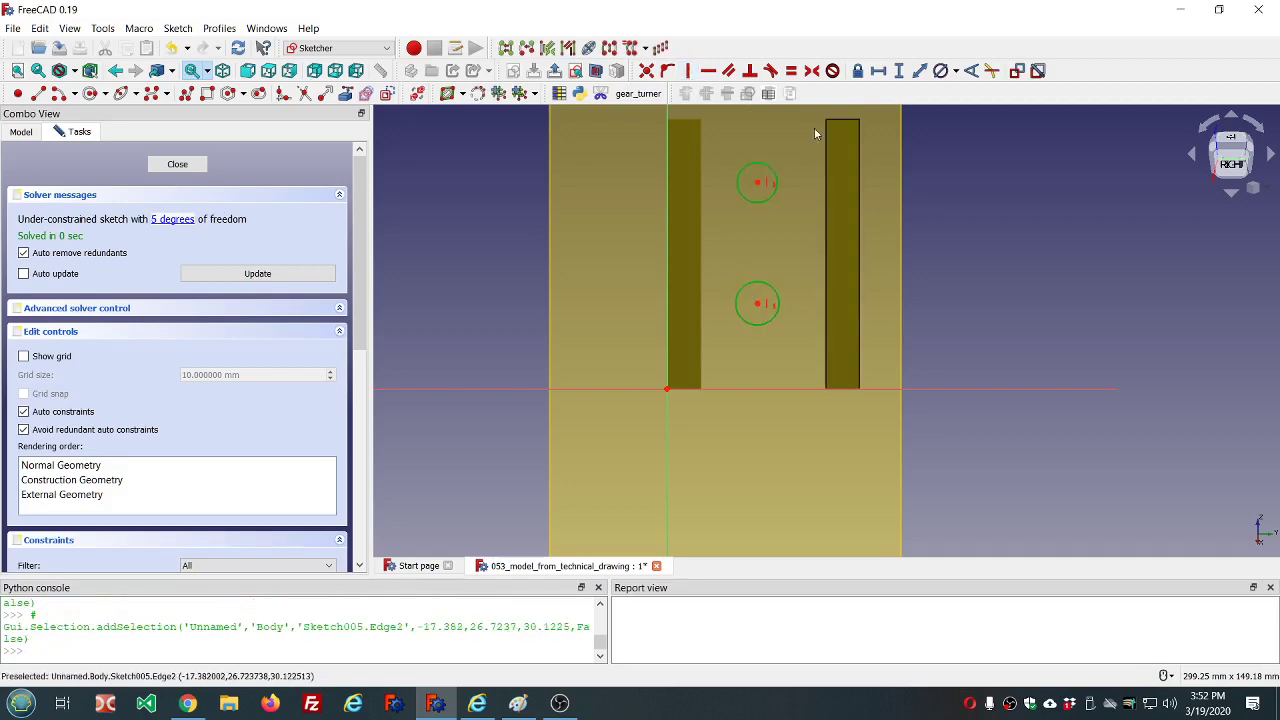
left_click(794, 72)
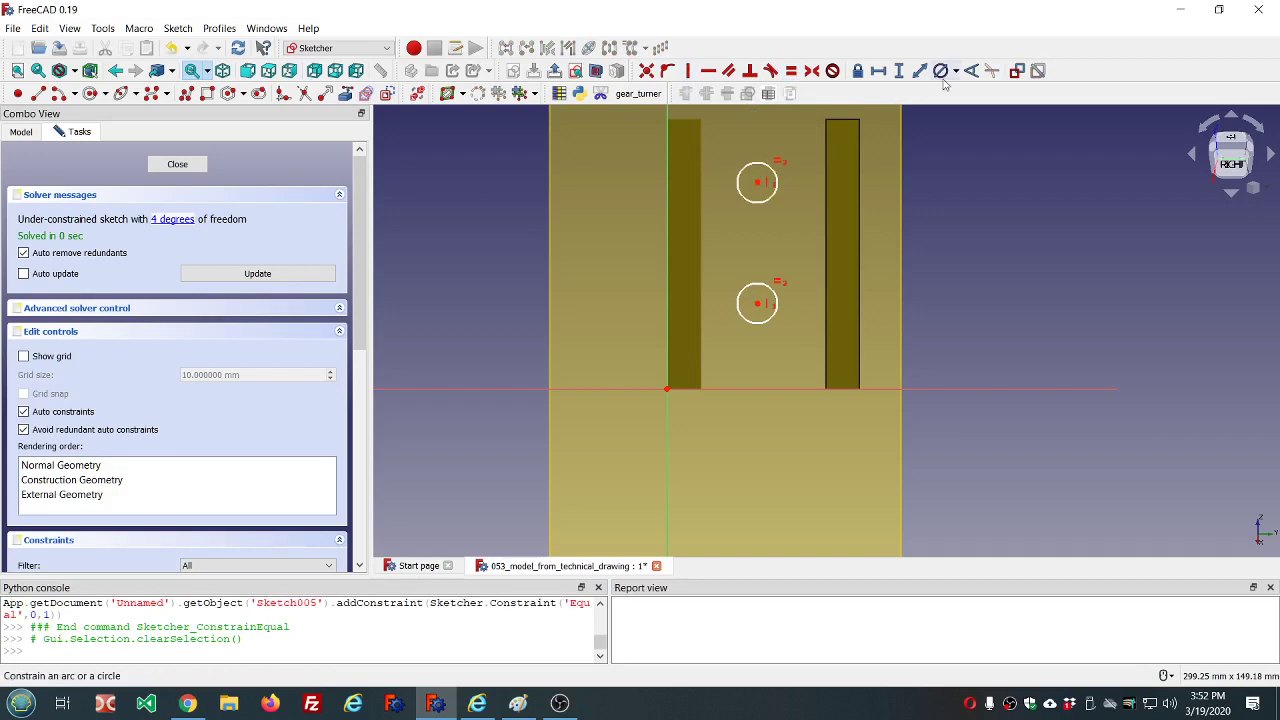
left_click(1017, 70)
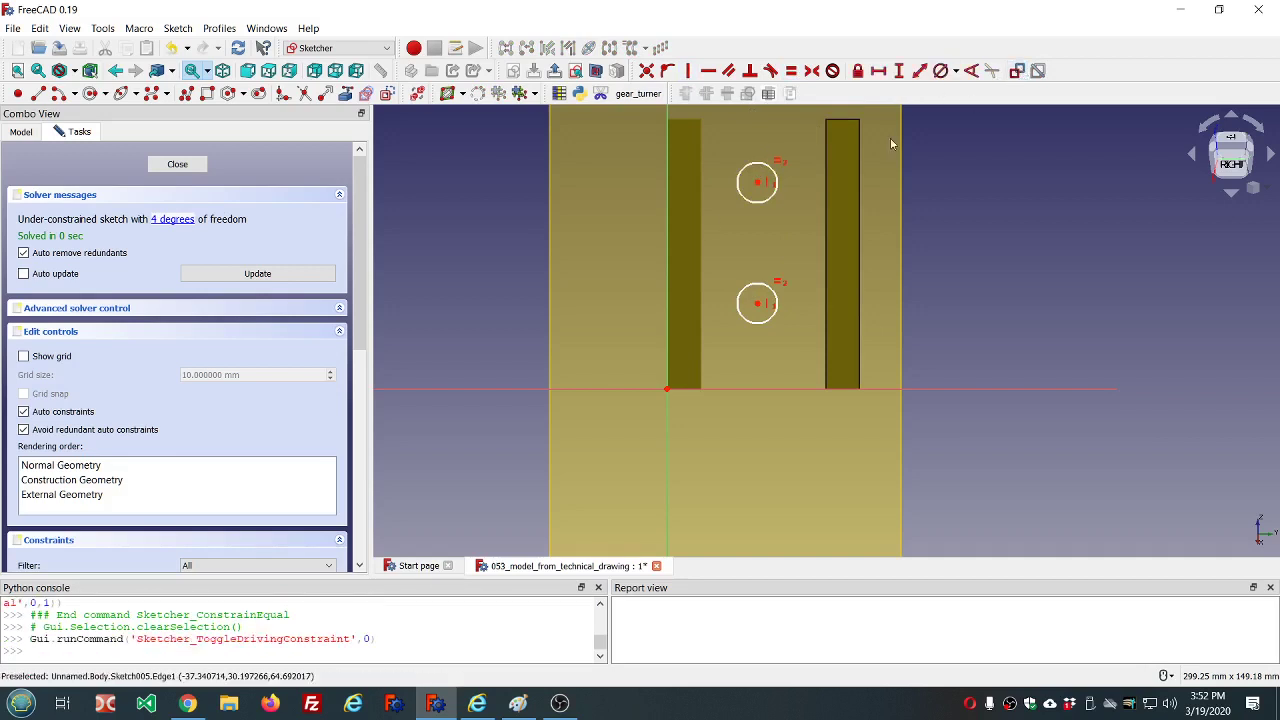
Step: Give the top circle a 12.7 mm diameter driven by dd.ddSlant_hole_diameter
left_click(755, 174)
left_click(940, 72)
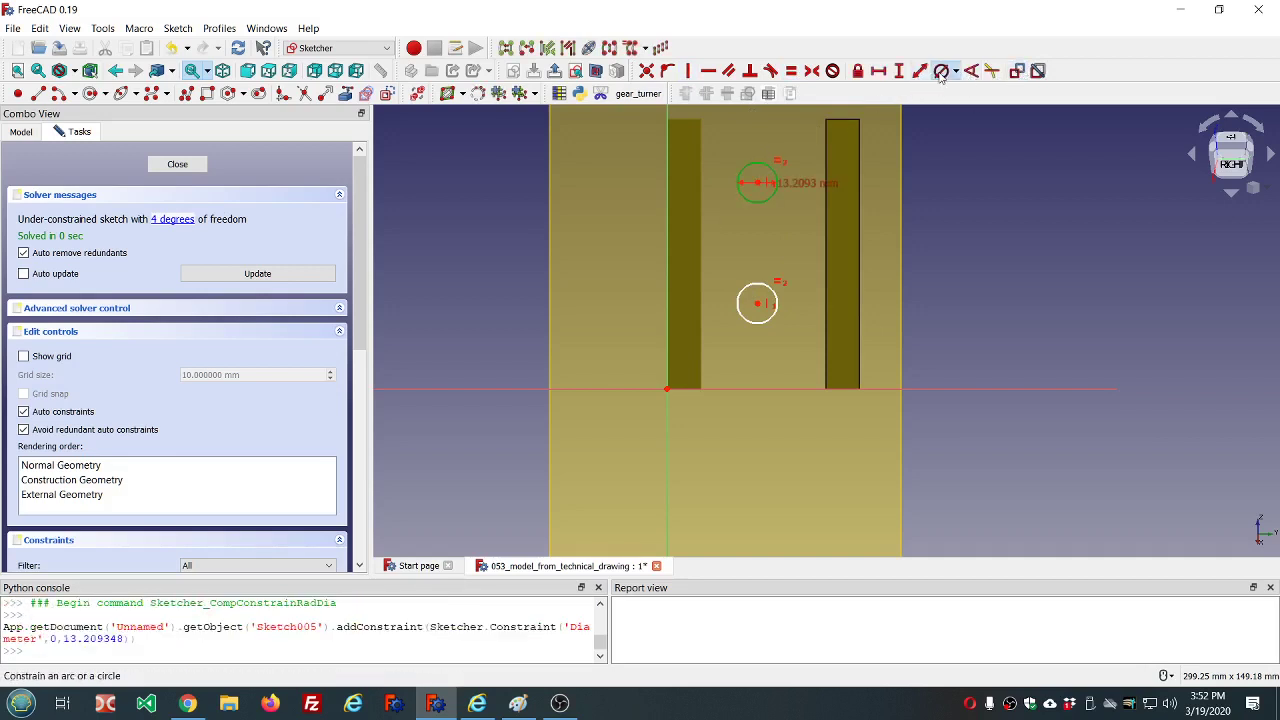
key("equal")
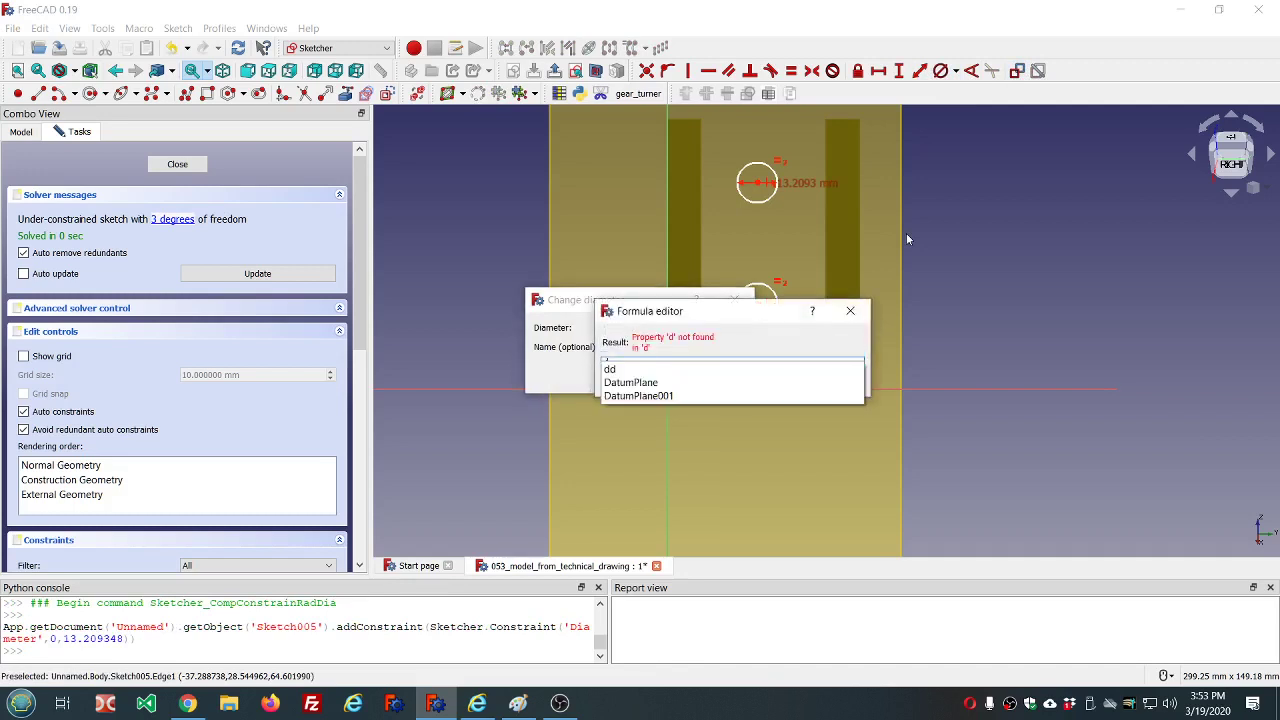
type("dd.dd")
key("Down")
key("Down")
key("Down")
key("Down")
key("Down")
key("Down")
key("Down")
key("Down")
key("Down")
key("Down")
key("Down")
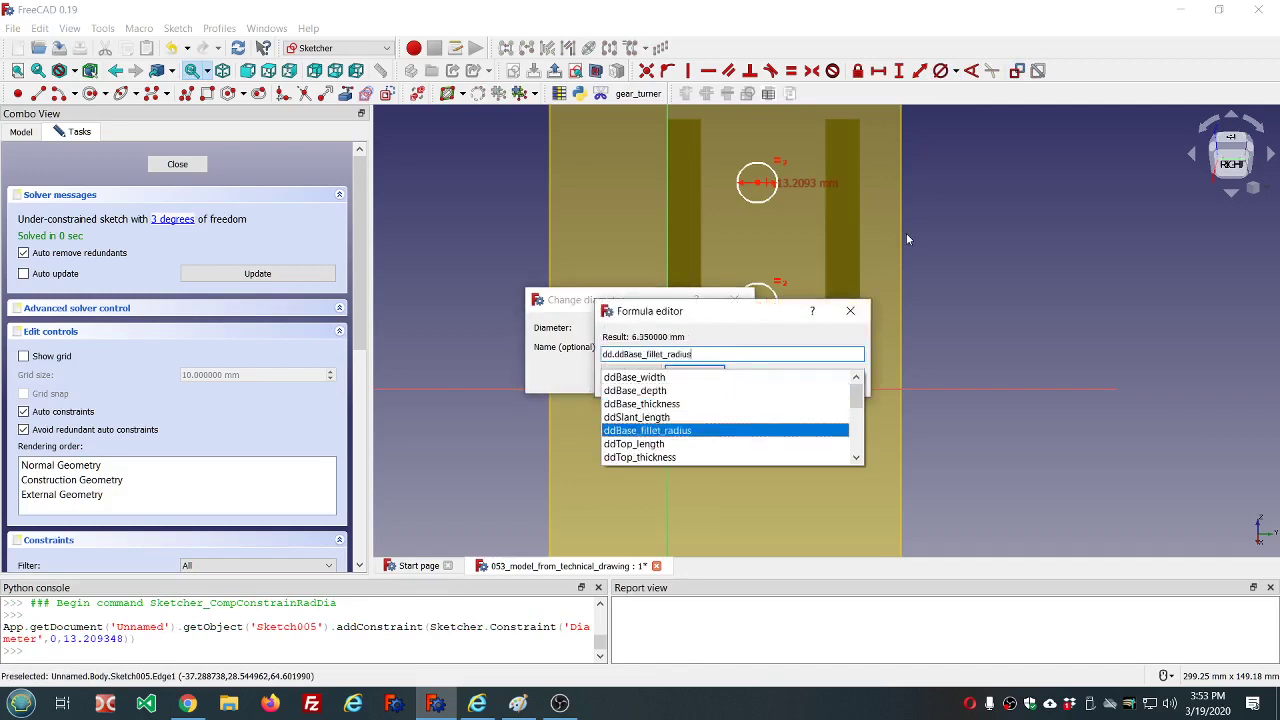
key("Down")
key("Down")
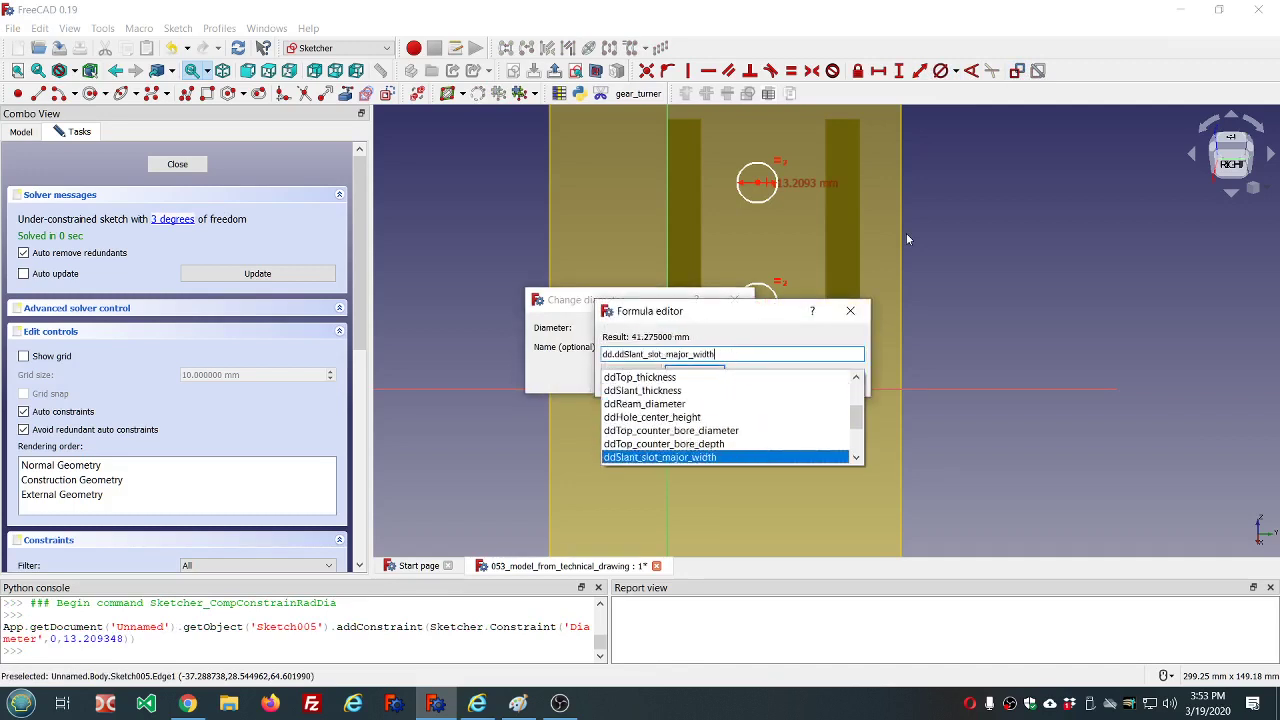
key("Down")
key("Down")
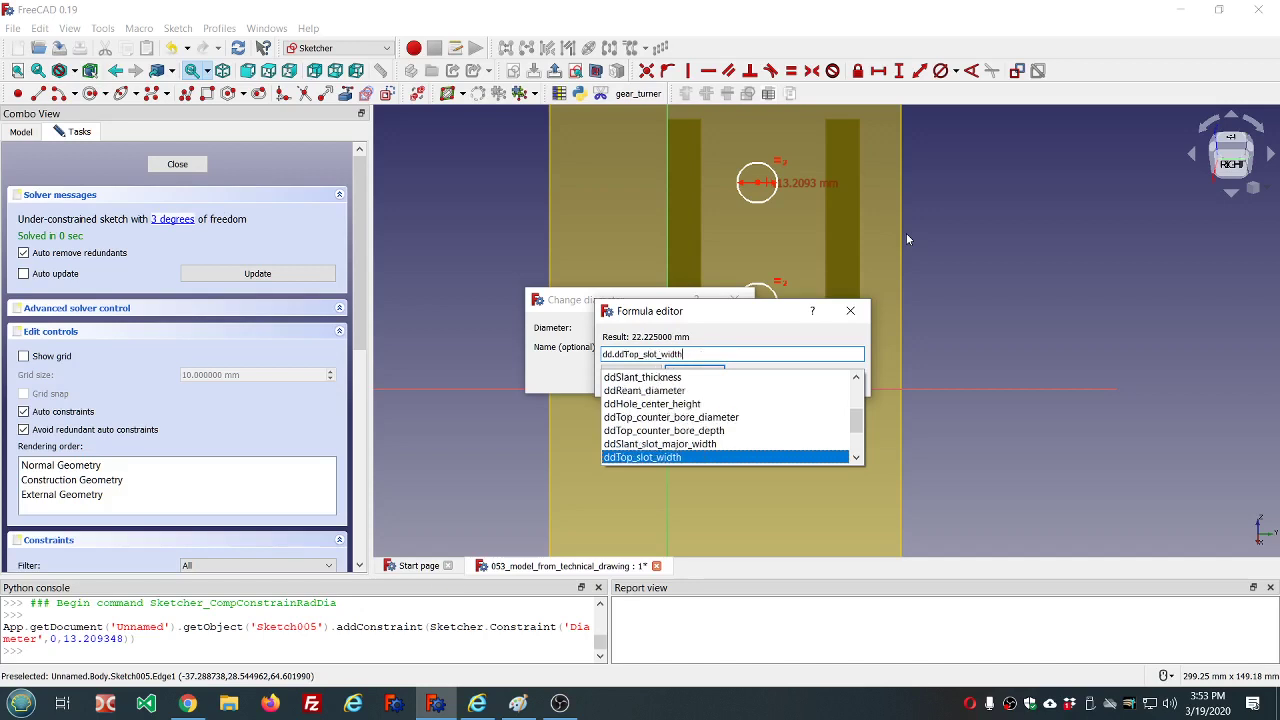
key("Down")
key("Down")
key("Down")
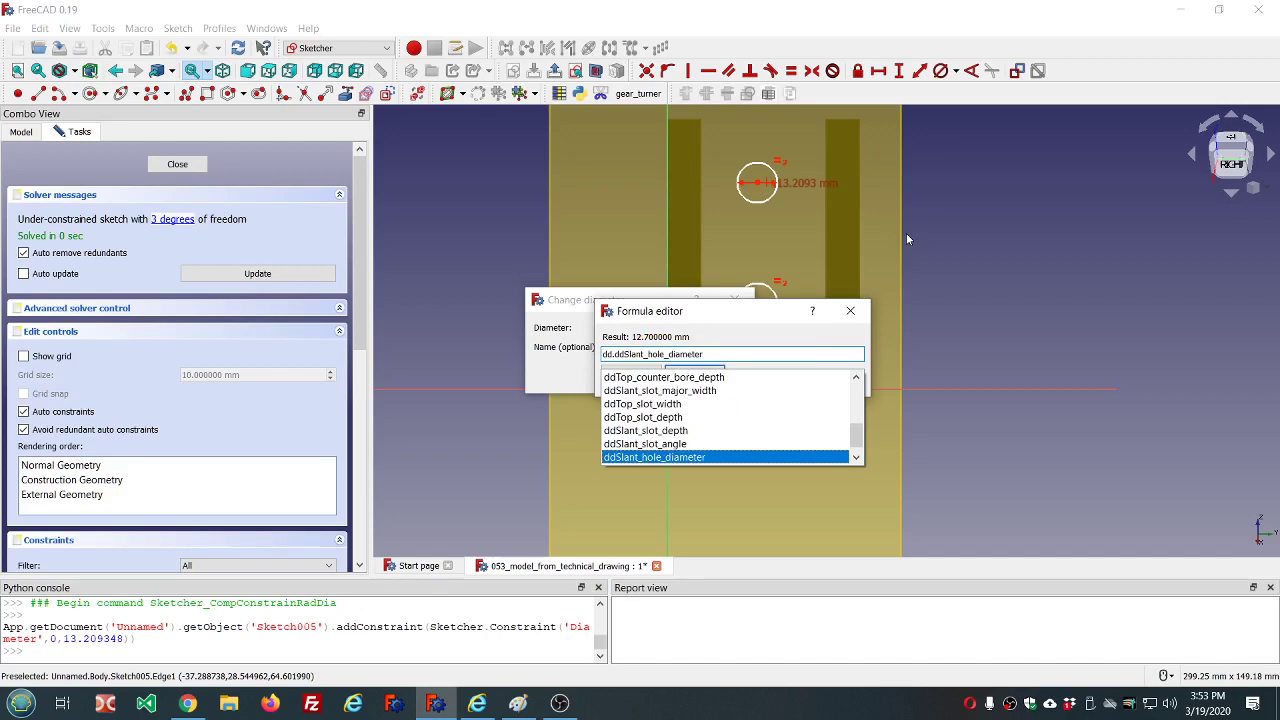
key("Return")
key("Return")
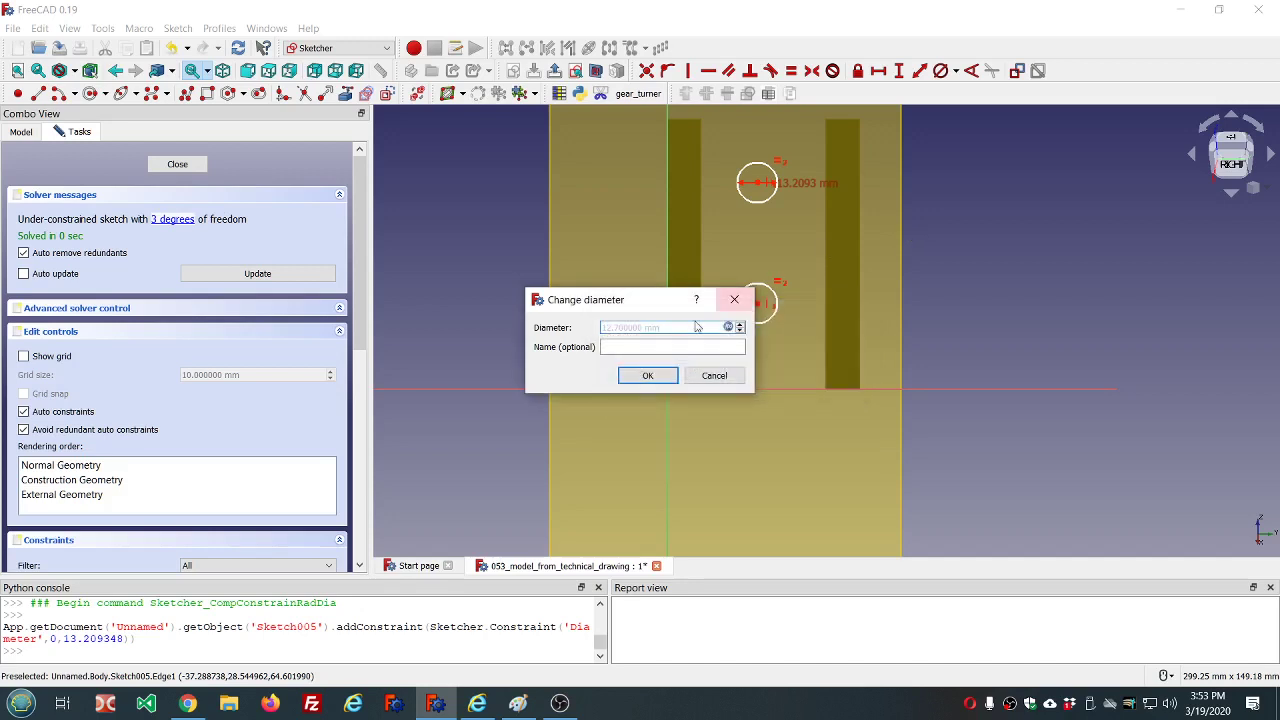
left_click(650, 376)
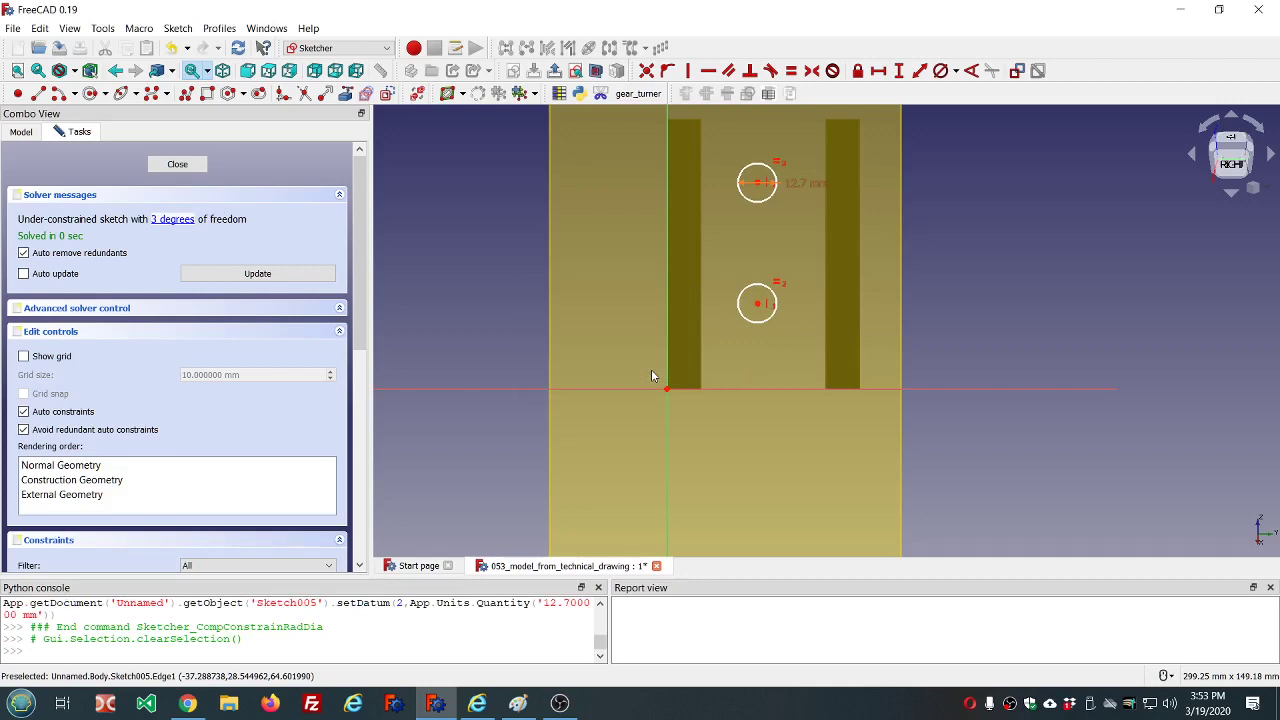
Step: Turn off the section view, orbit to an oblique view, and close Sketch005
scroll(700, 315, "down", 2)
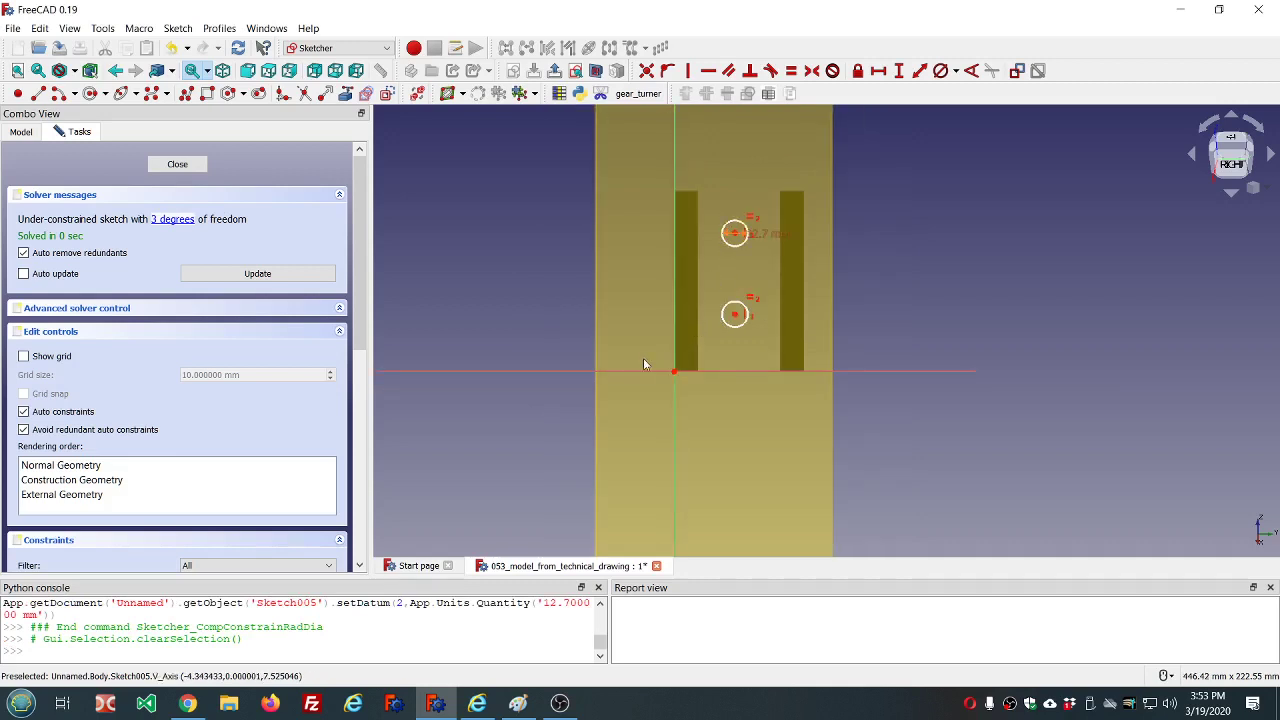
left_click(595, 71)
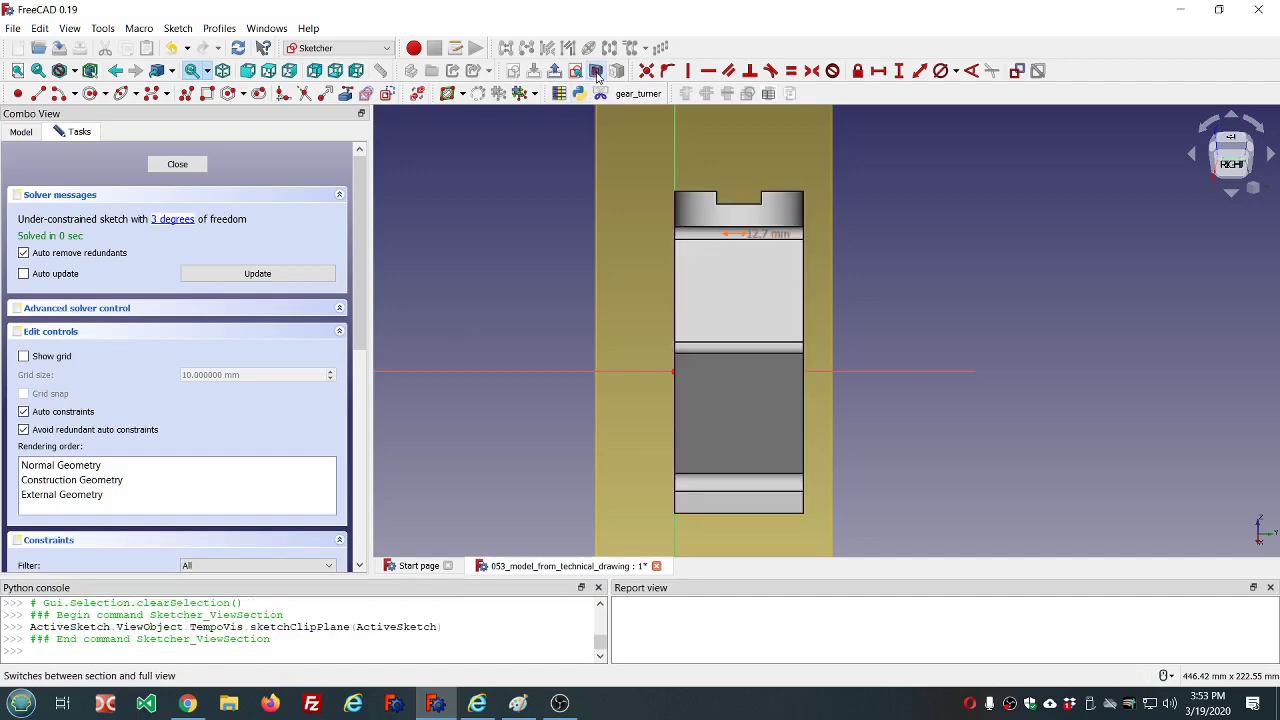
mouse_move(898, 254)
middle_mouse_down()
mouse_move(651, 263)
mouse_move(591, 289)
mouse_move(614, 400)
middle_mouse_up()
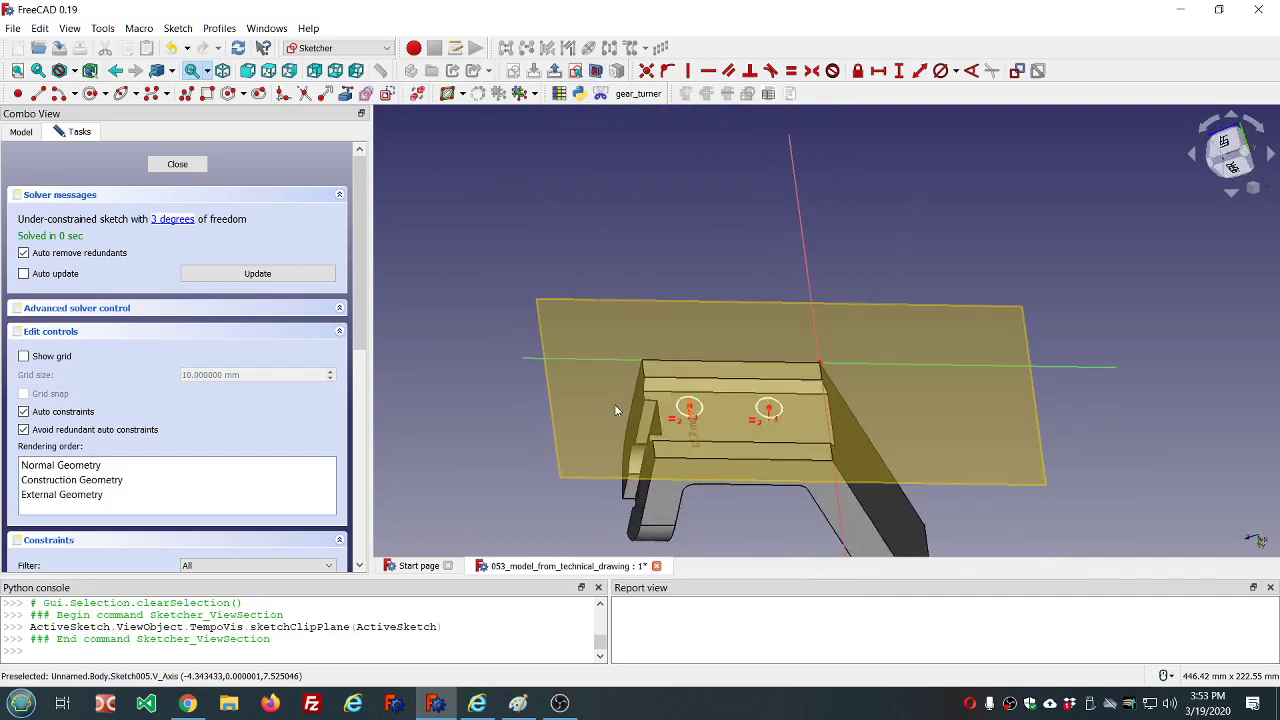
scroll(660, 425, "up", 4)
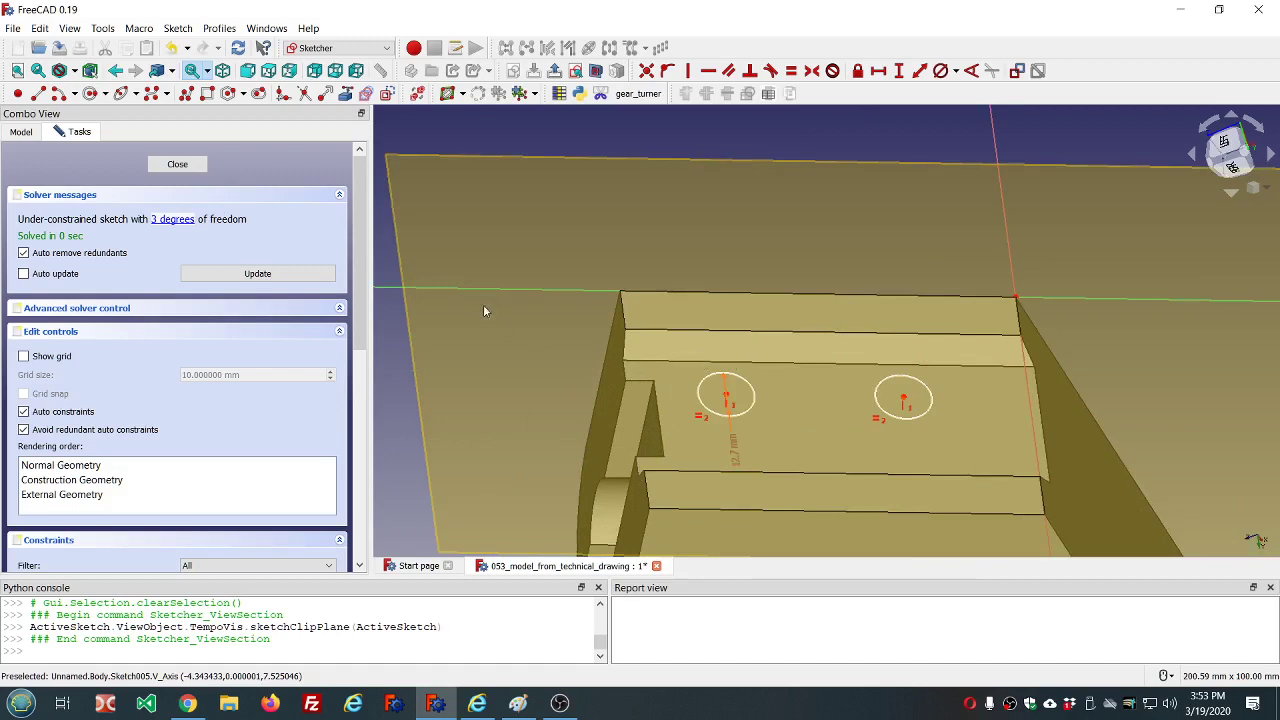
left_click(176, 164)
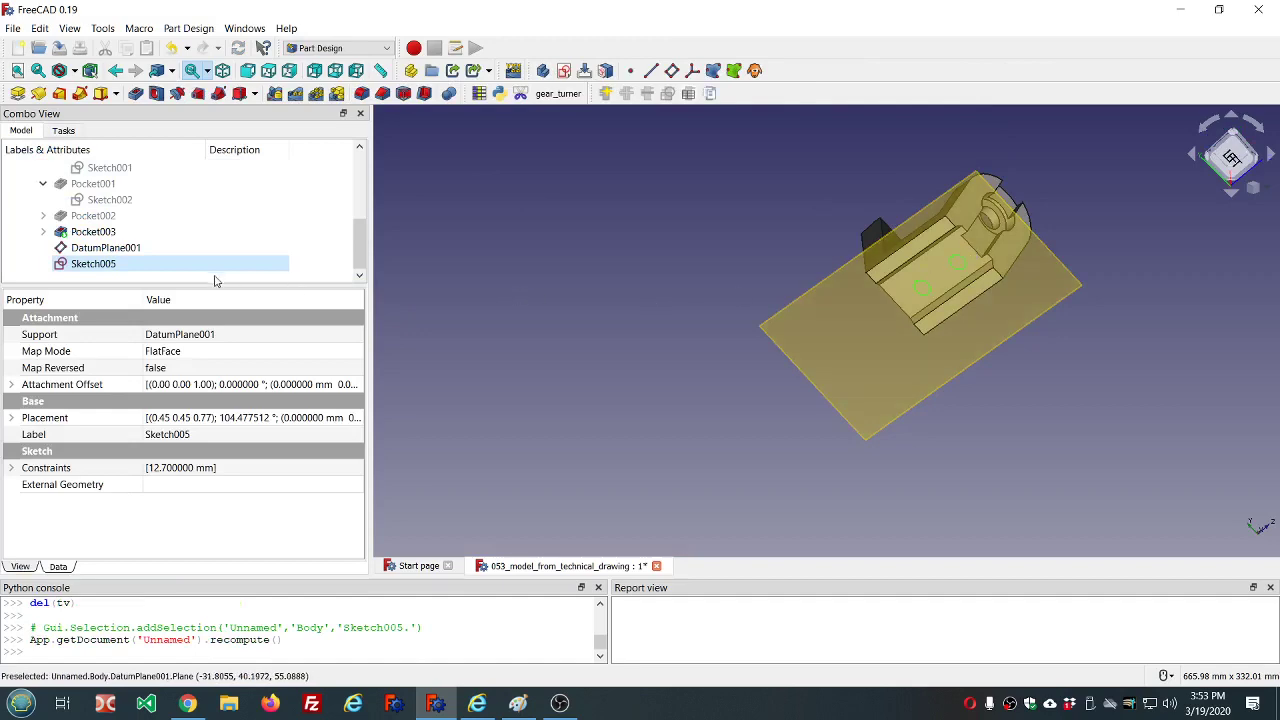
Step: Edit Sketch005 again in the LEFT view with DatumPlane001 hidden from the model tree
double_click(128, 264)
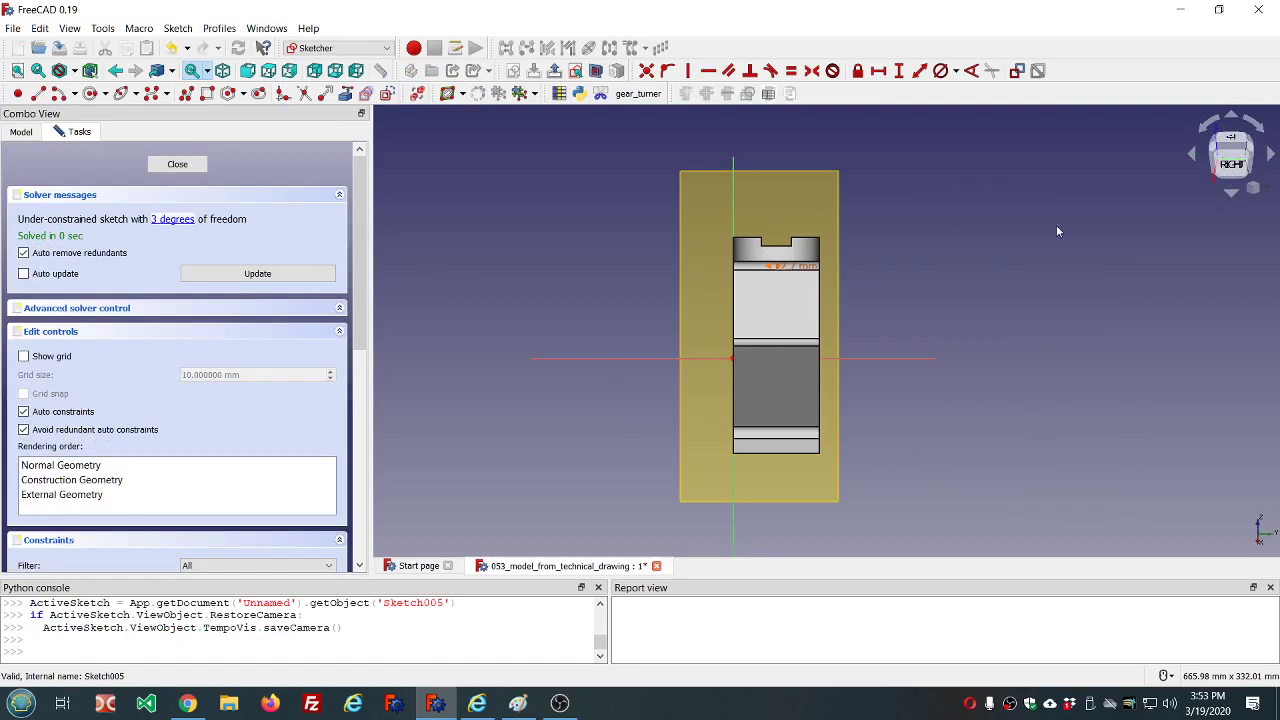
left_click(1194, 155)
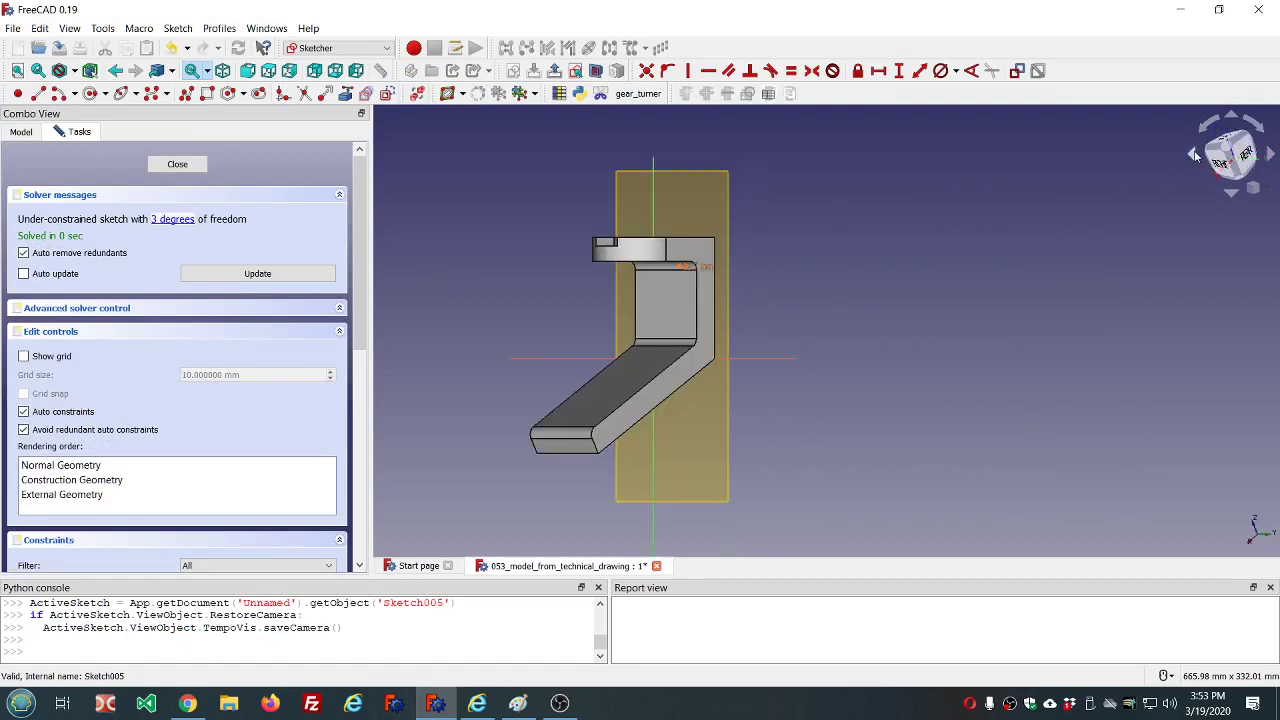
left_click(1196, 155)
scroll(902, 285, "up", 4)
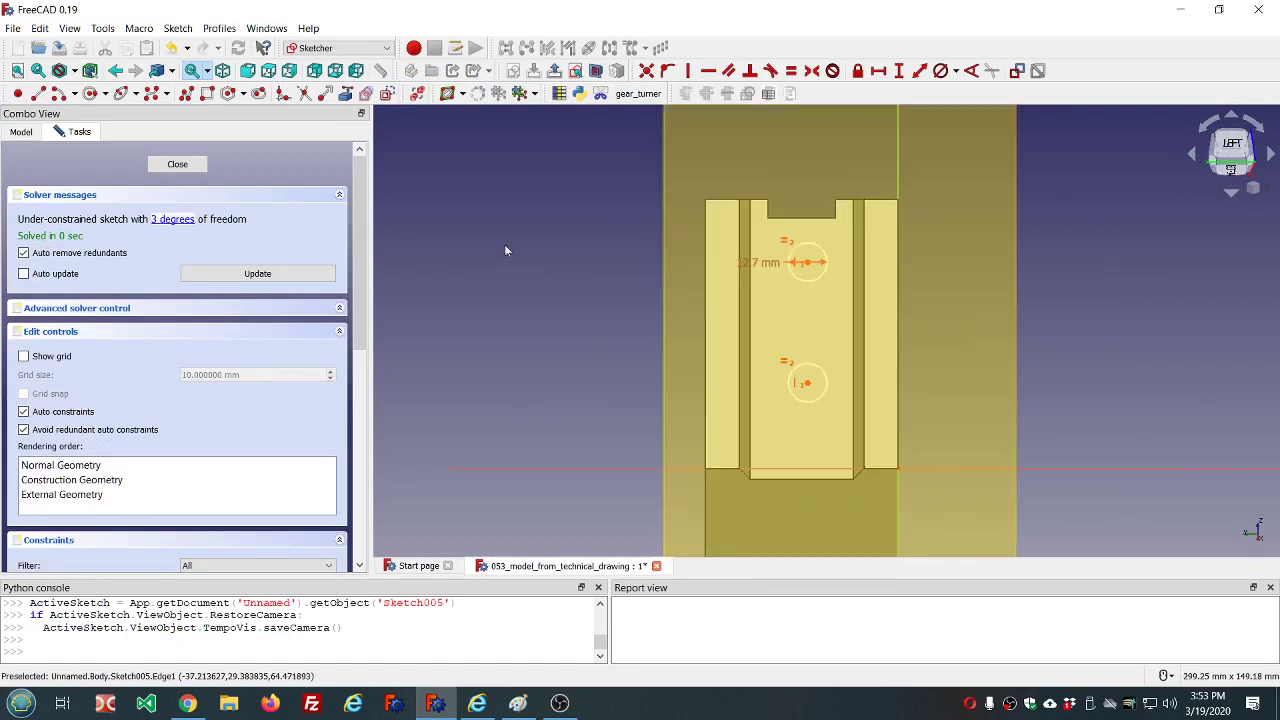
left_click(17, 133)
left_click(110, 250)
key("space")
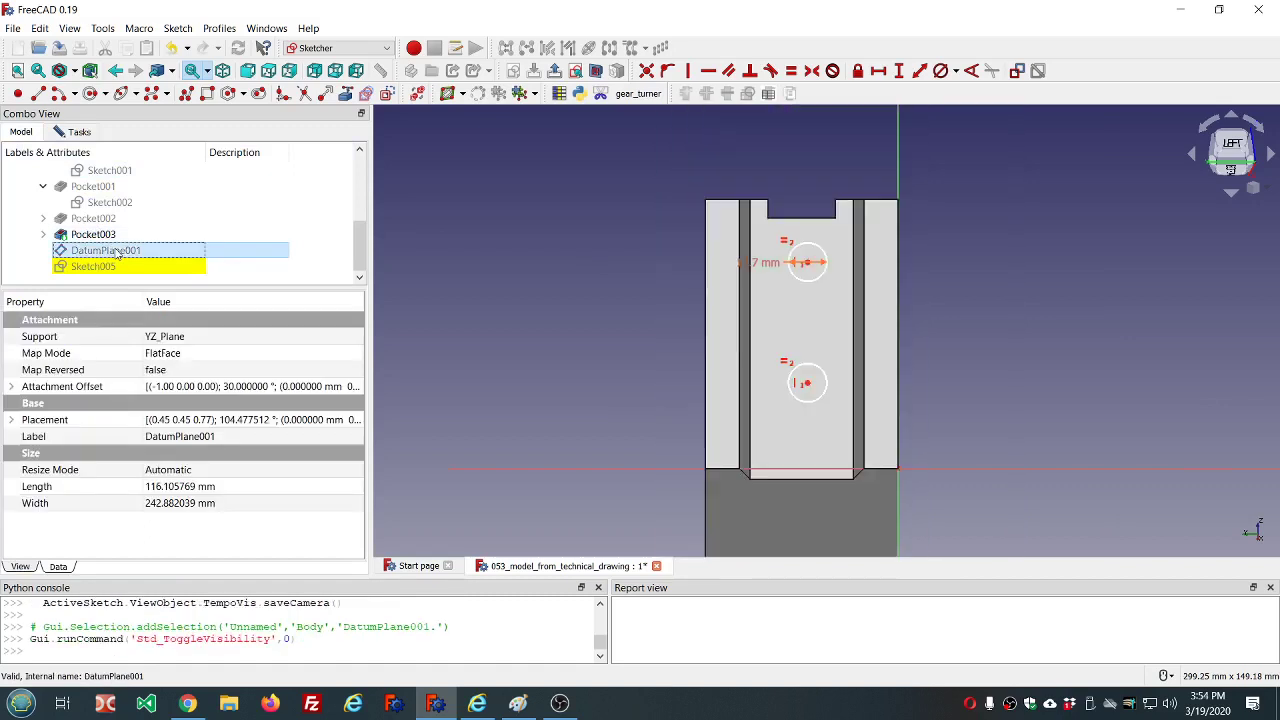
left_click(80, 133)
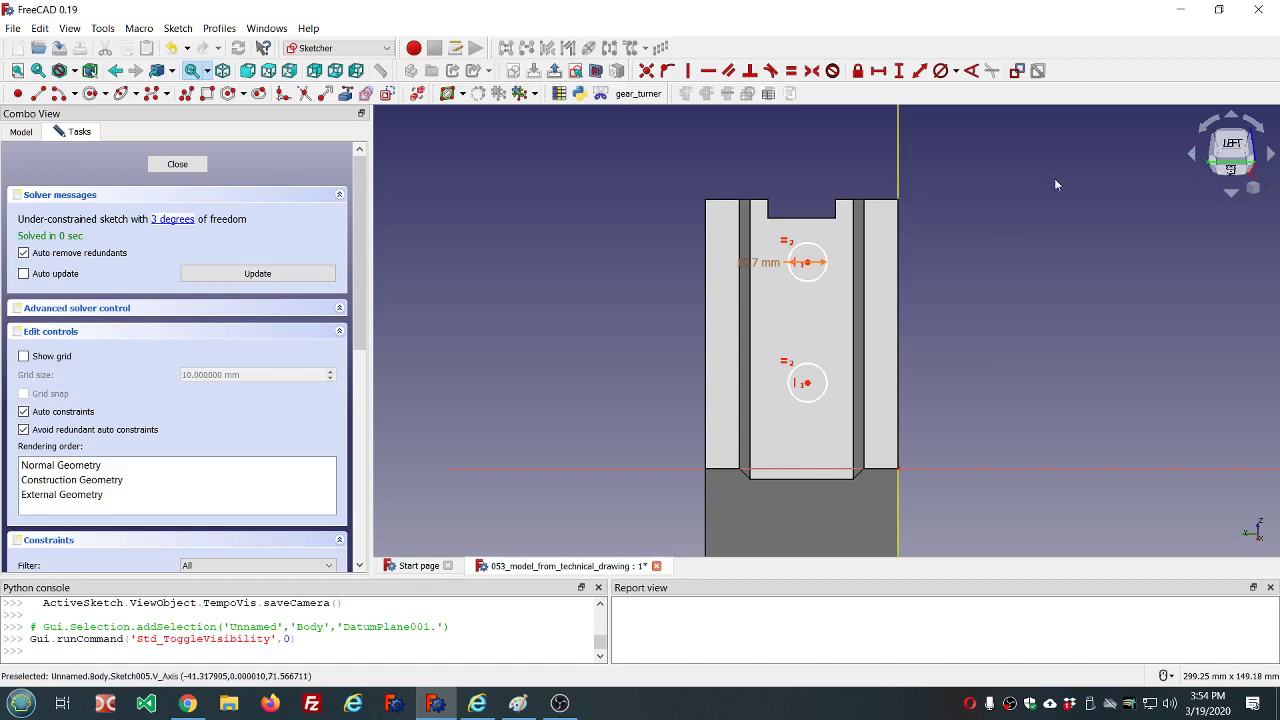
left_click(1192, 157)
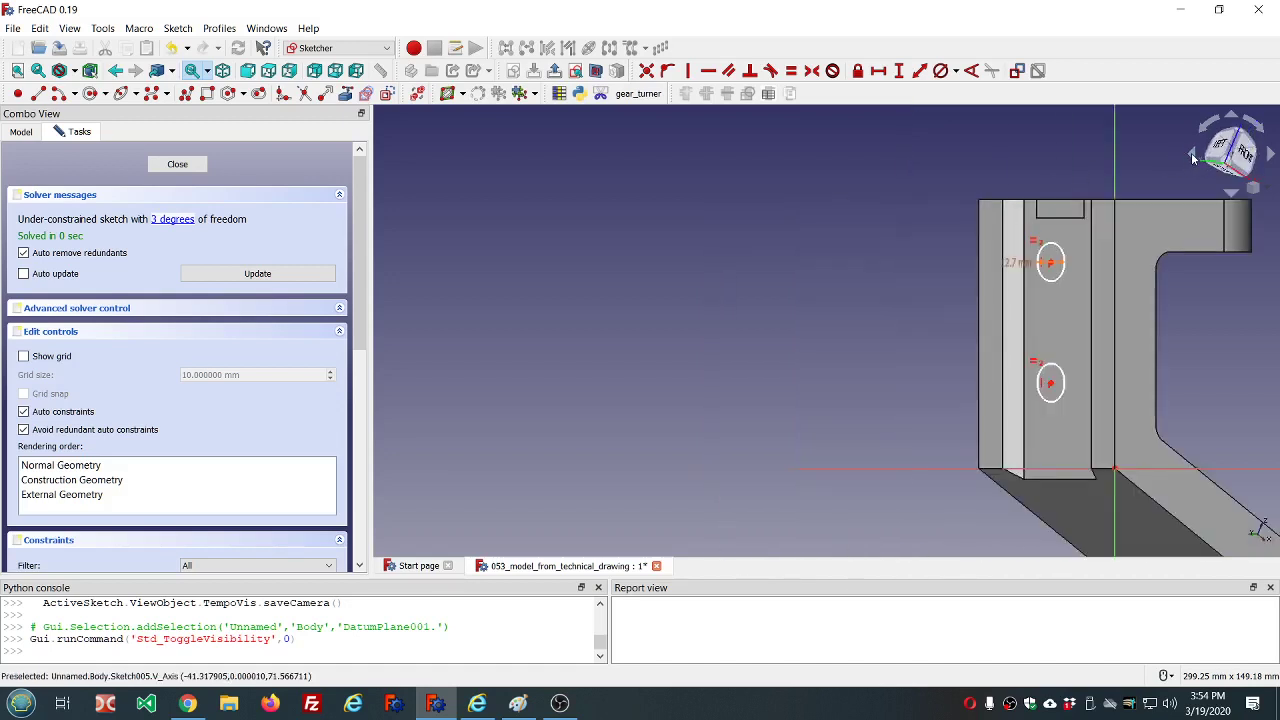
left_click(1271, 155)
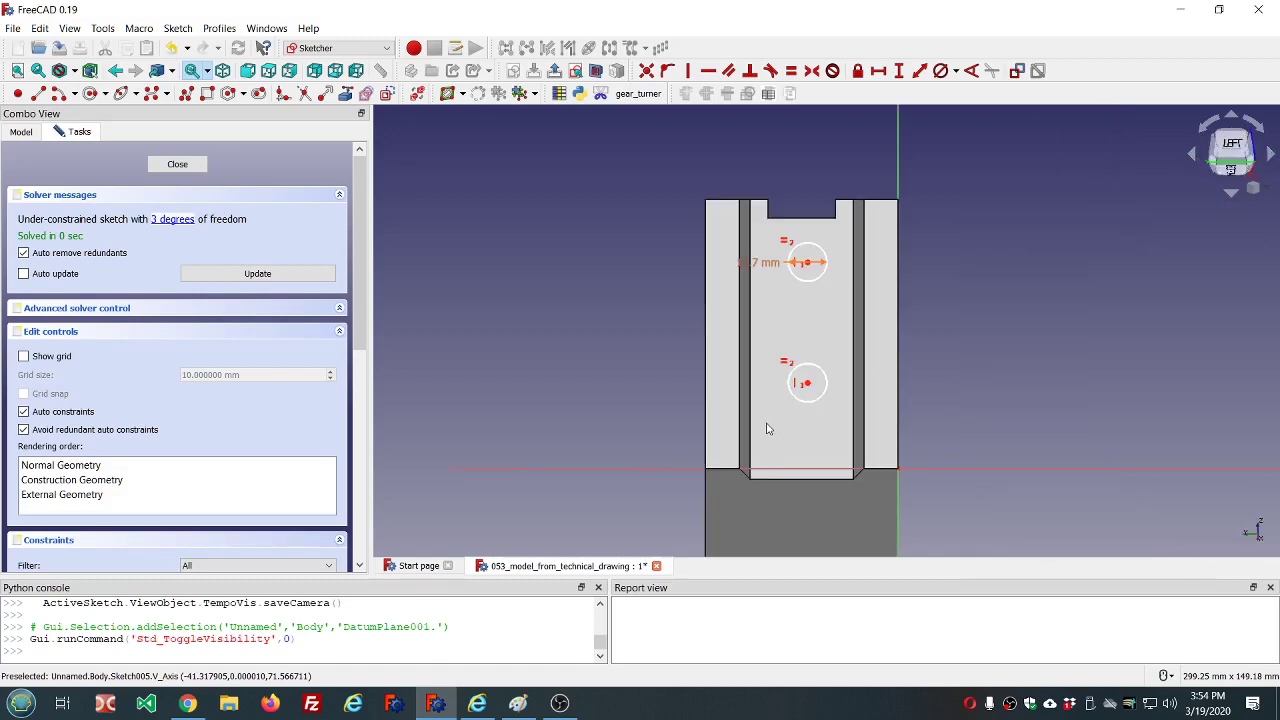
Step: Try a vertical distance constraint on the upper circle's centre, then cancel it
left_click(807, 262)
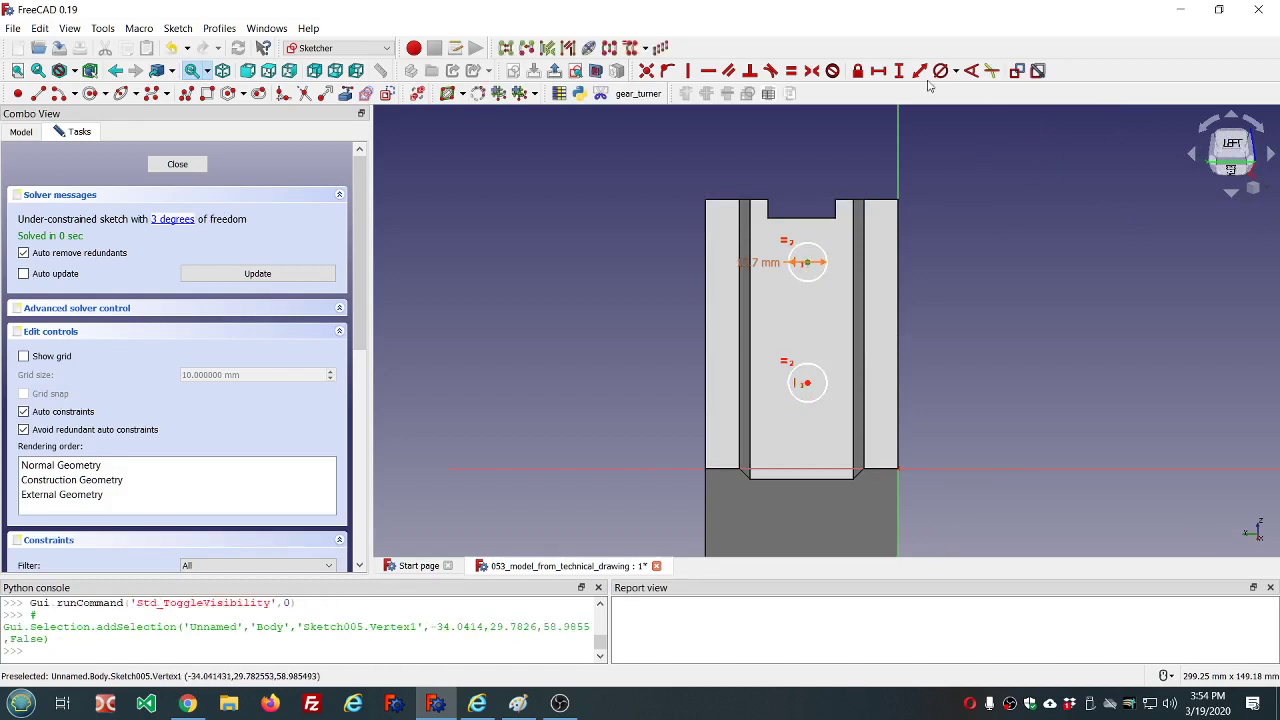
left_click(898, 70)
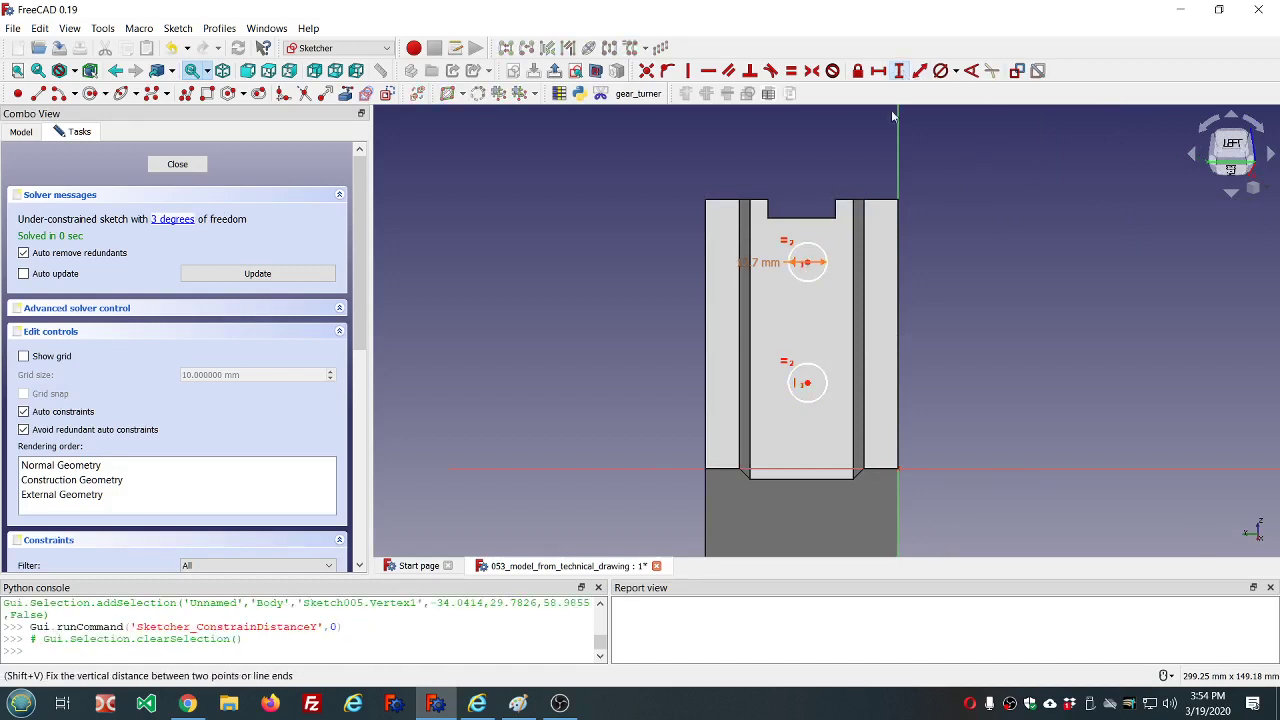
left_click(810, 264)
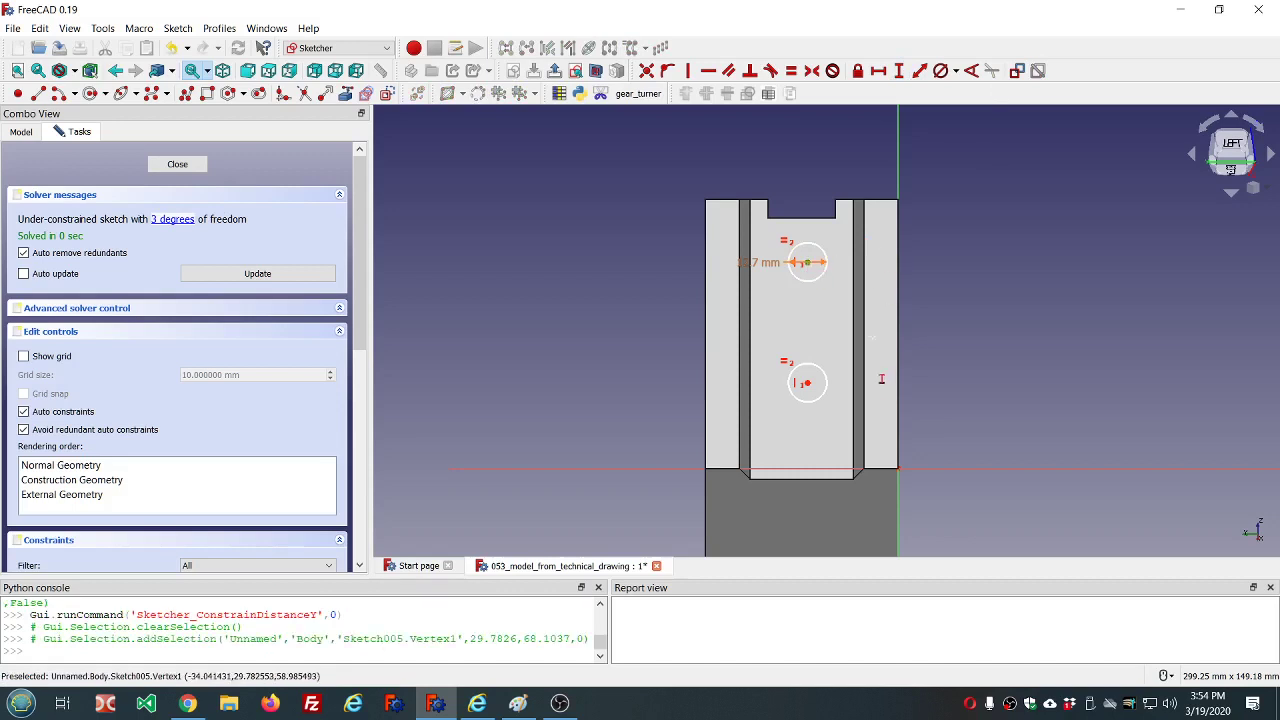
right_click(927, 334)
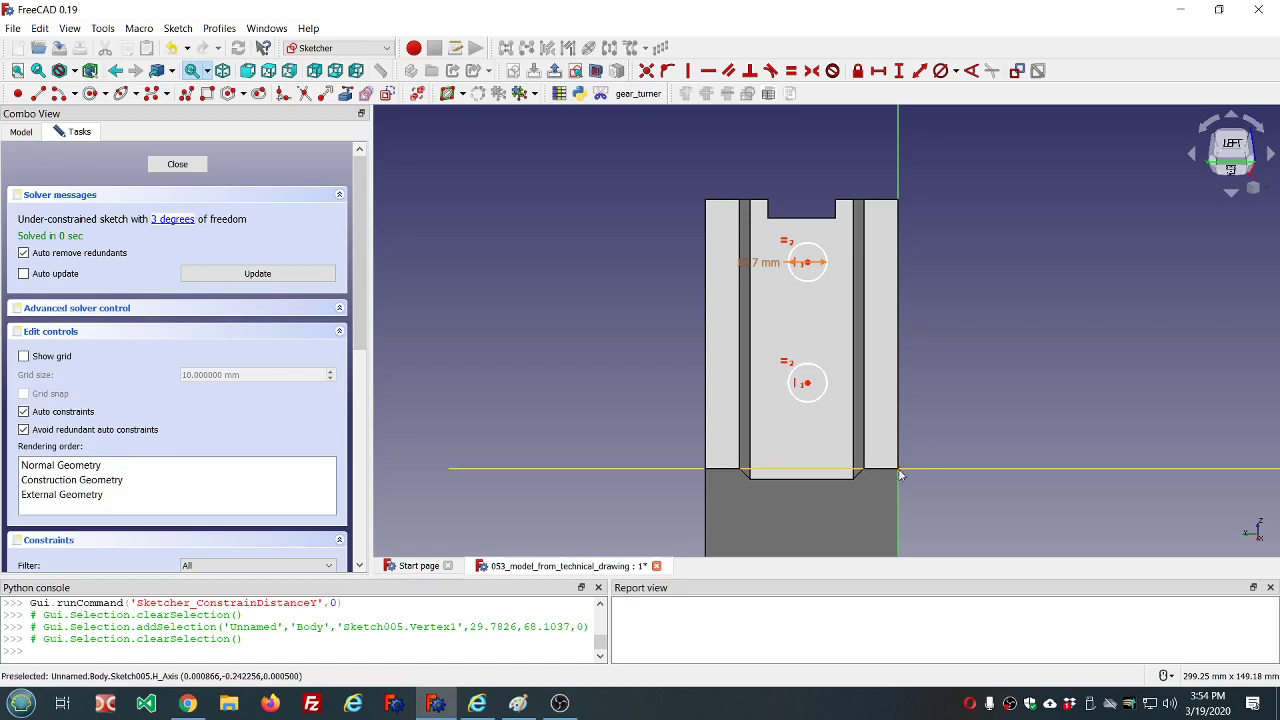
Step: Constrain the upper centre's height to dd.ddSlant_length-dd.ddTop_slot_depth-dd.ddSlant_hole_separation (53.975 mm)
left_click(807, 263)
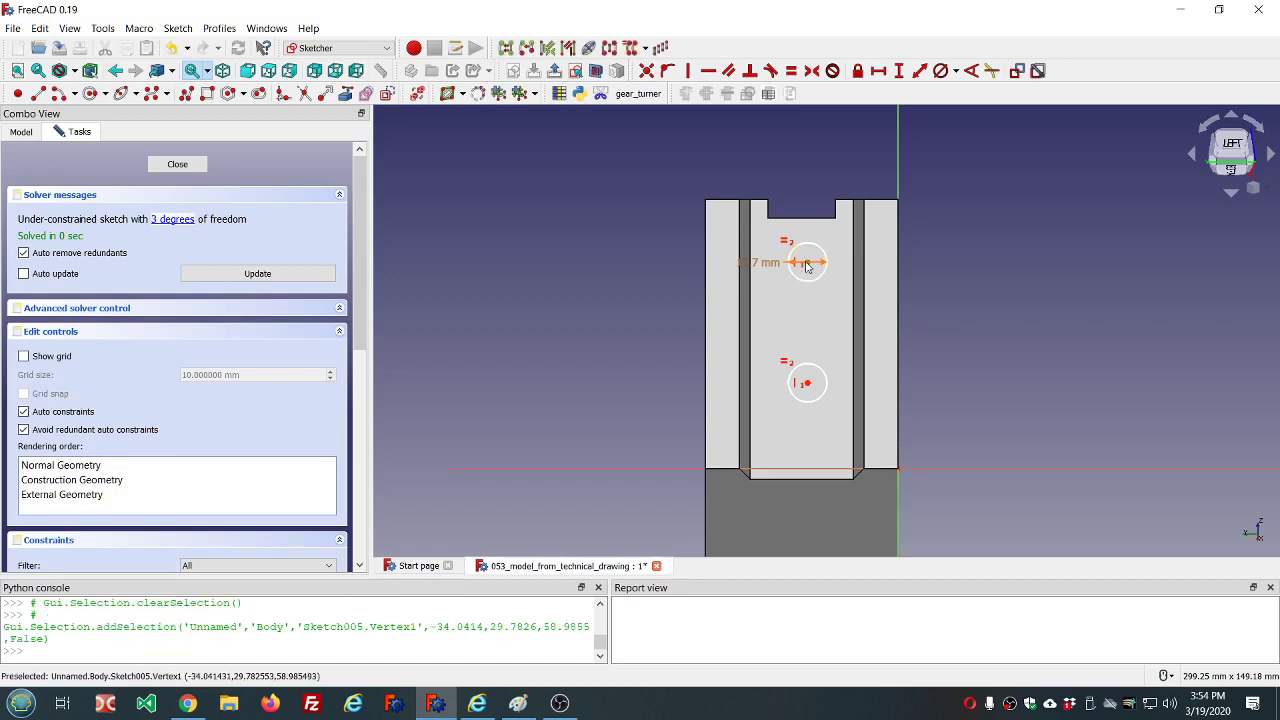
left_click(899, 75)
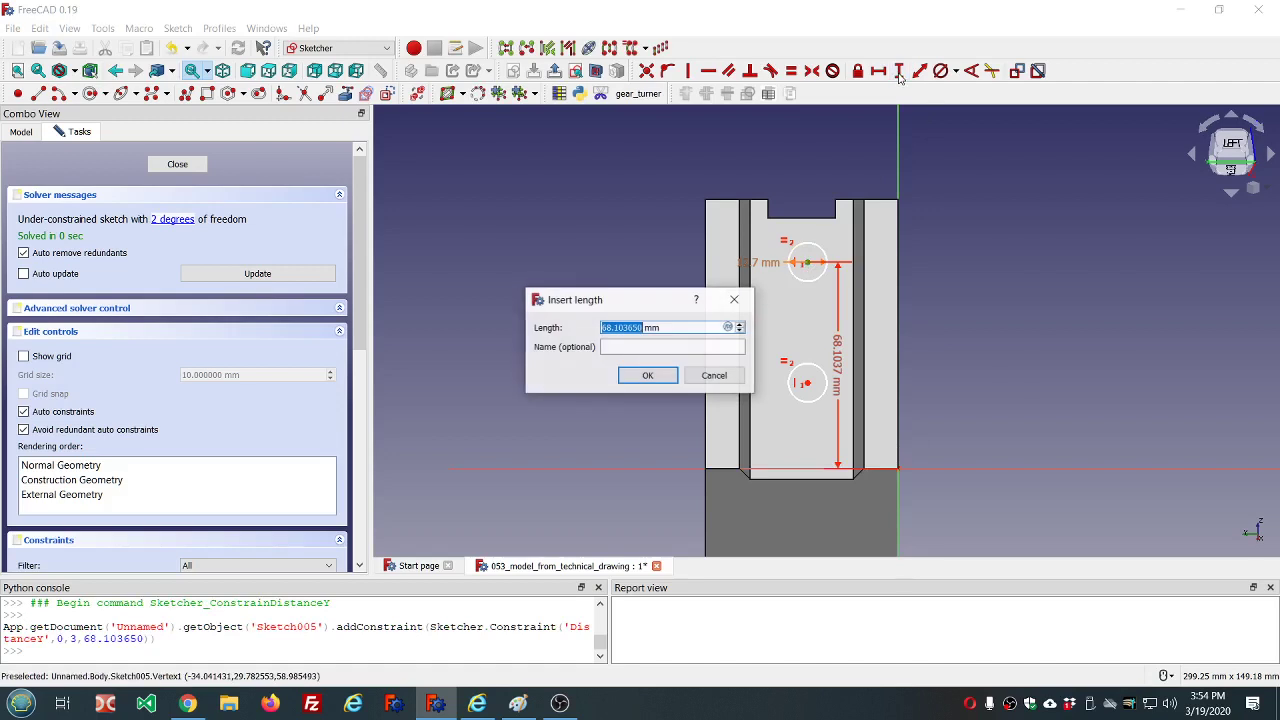
left_click(728, 329)
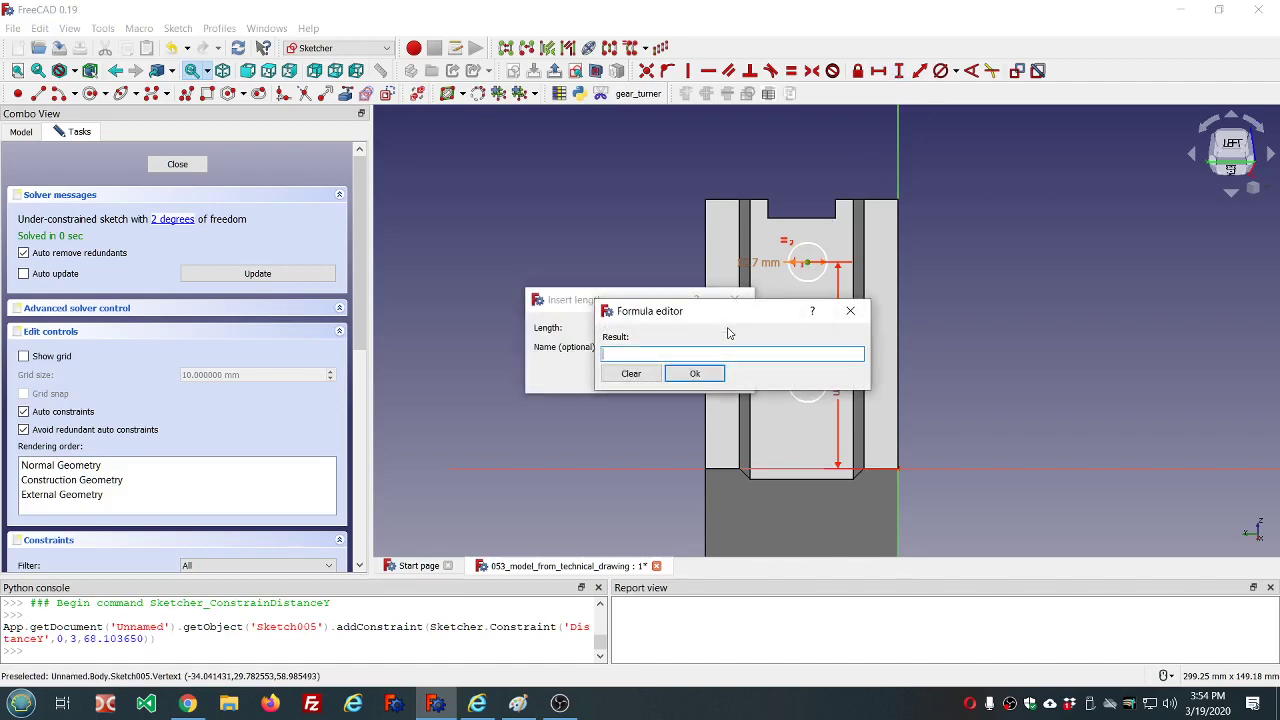
type("dd.dd")
key("Down")
key("Down")
key("Down")
key("Down")
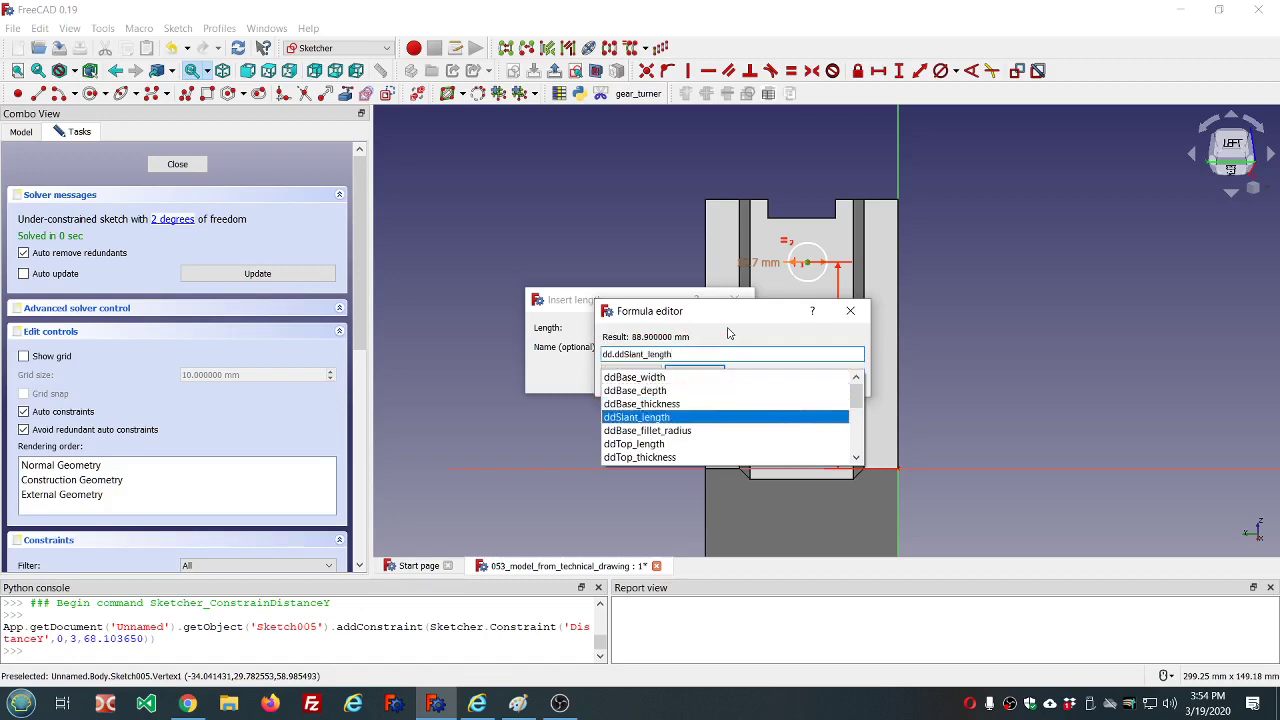
type("-")
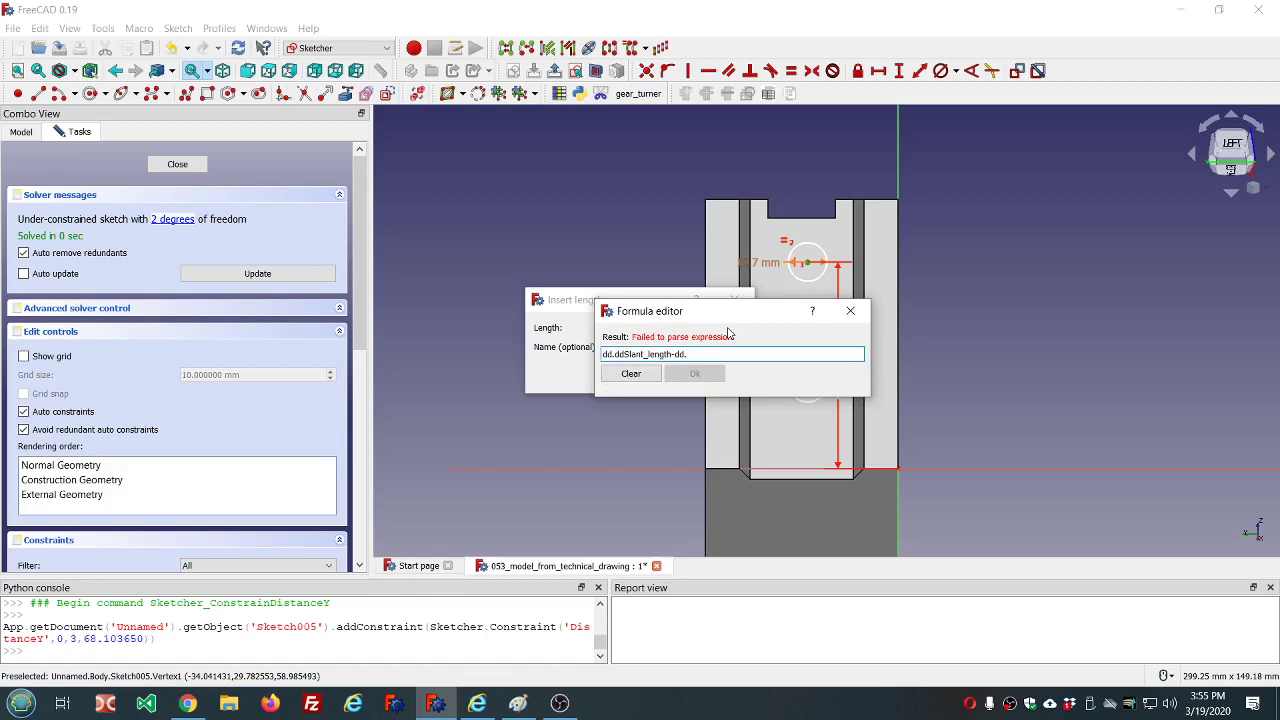
type("d")
type("dd")
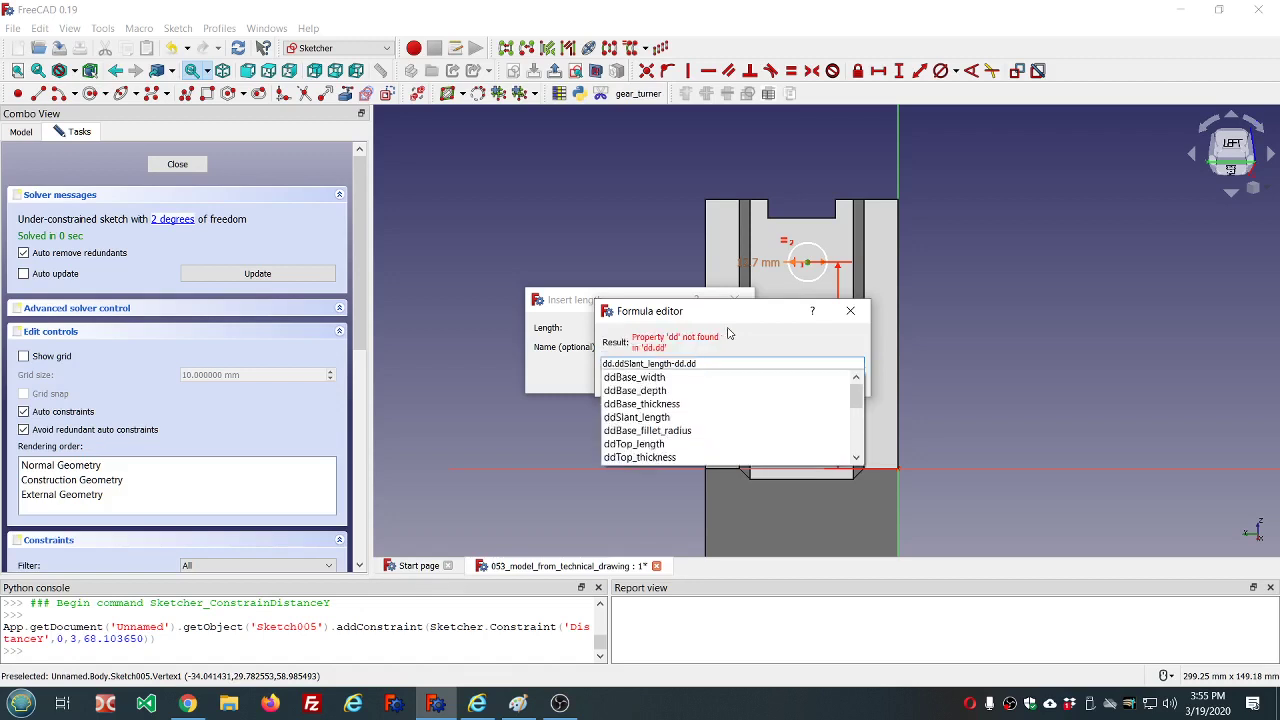
scroll(703, 421, "down", 3)
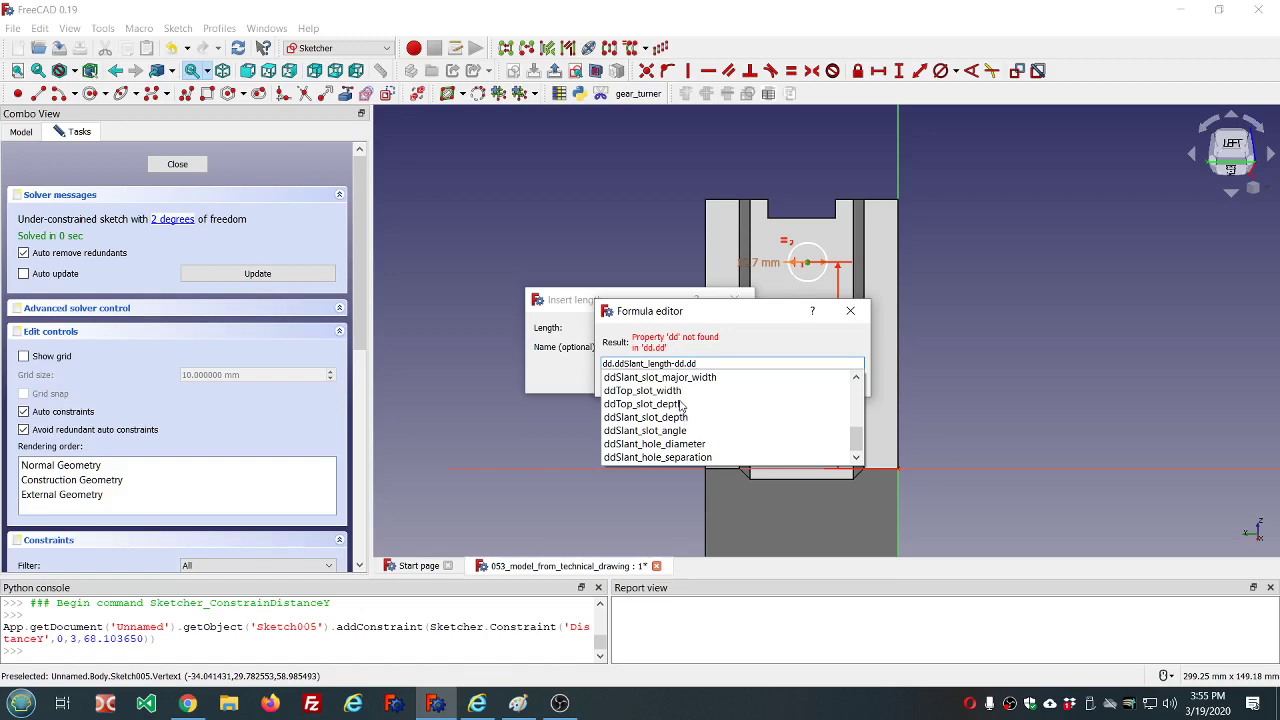
left_click(680, 404)
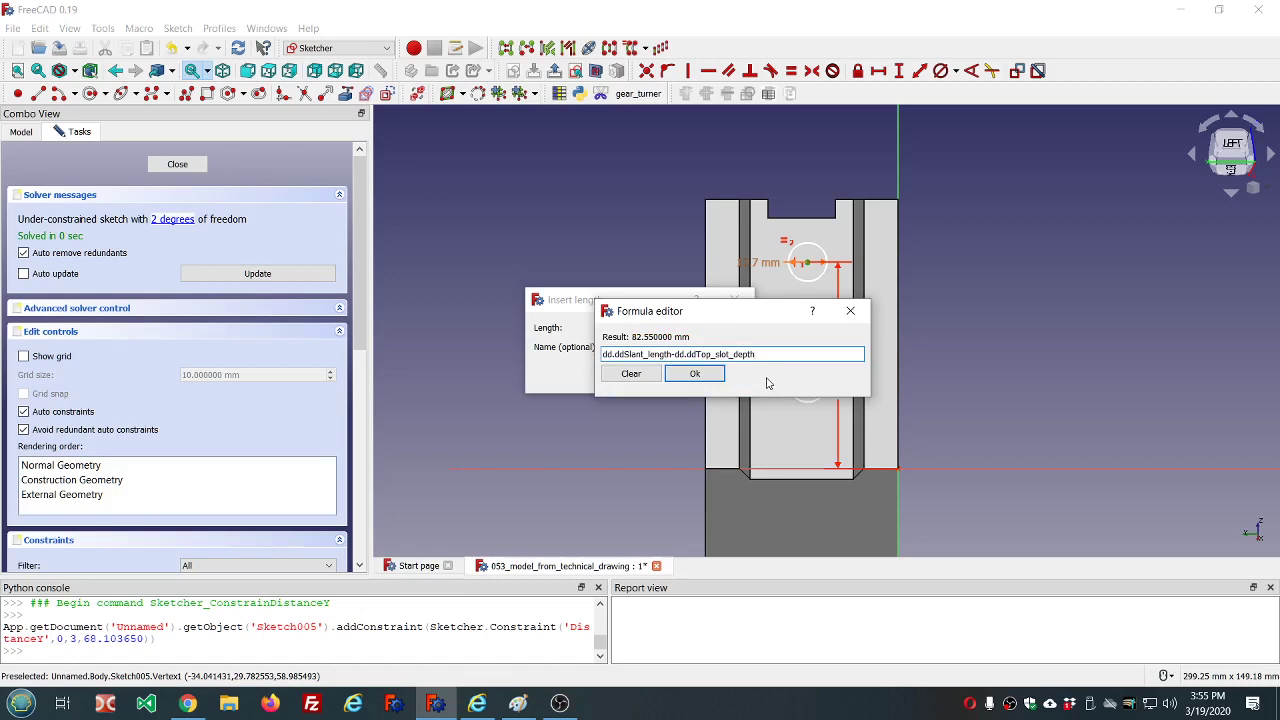
type("-dd")
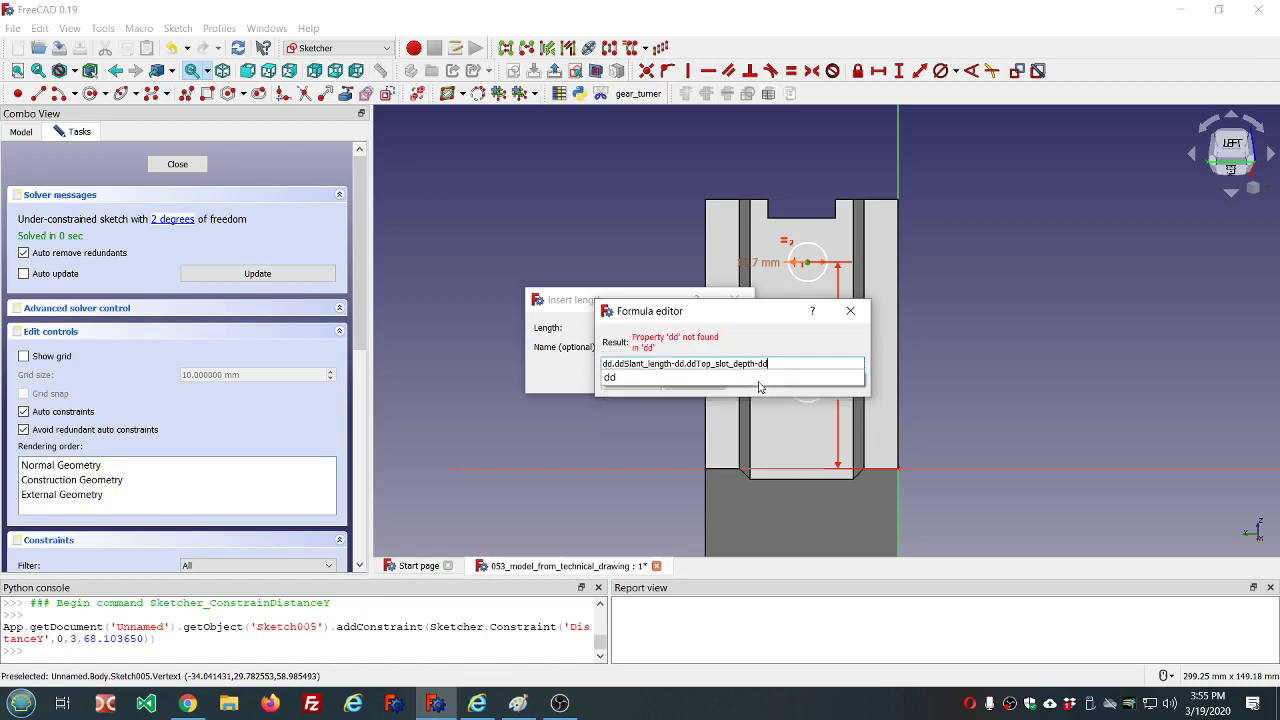
type(".dd")
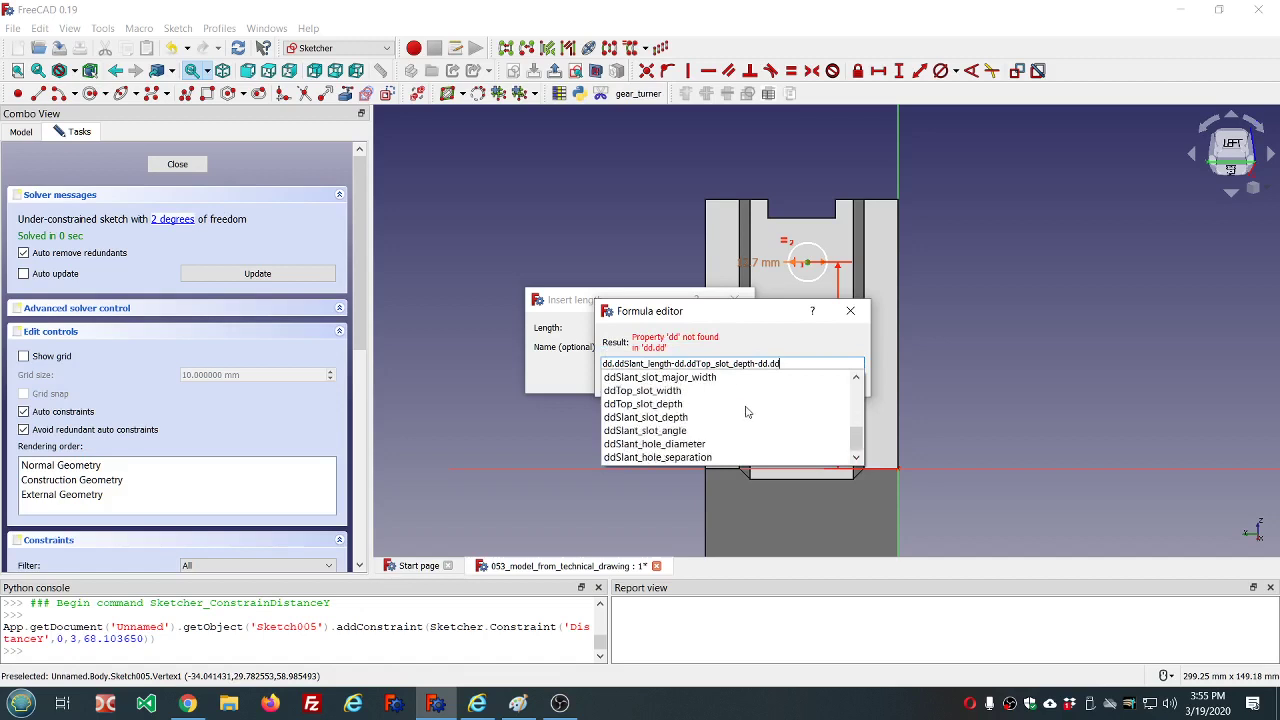
left_click(696, 460)
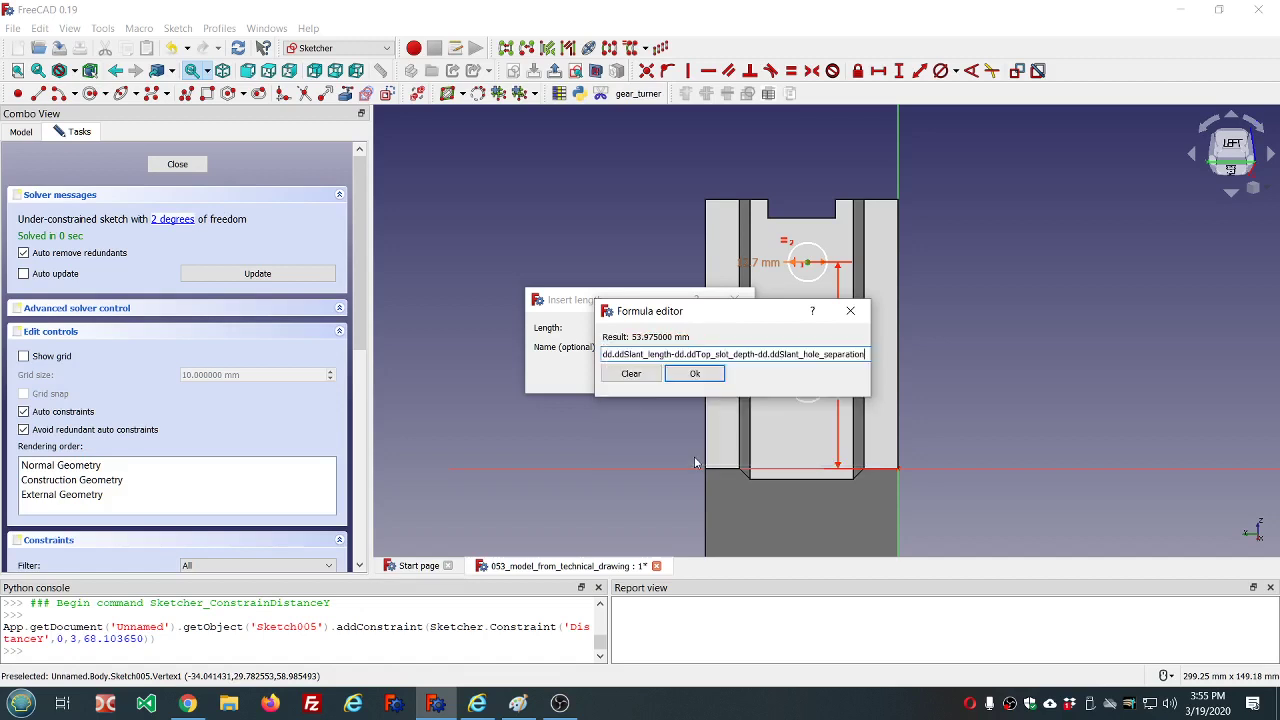
left_click(694, 374)
left_click(660, 376)
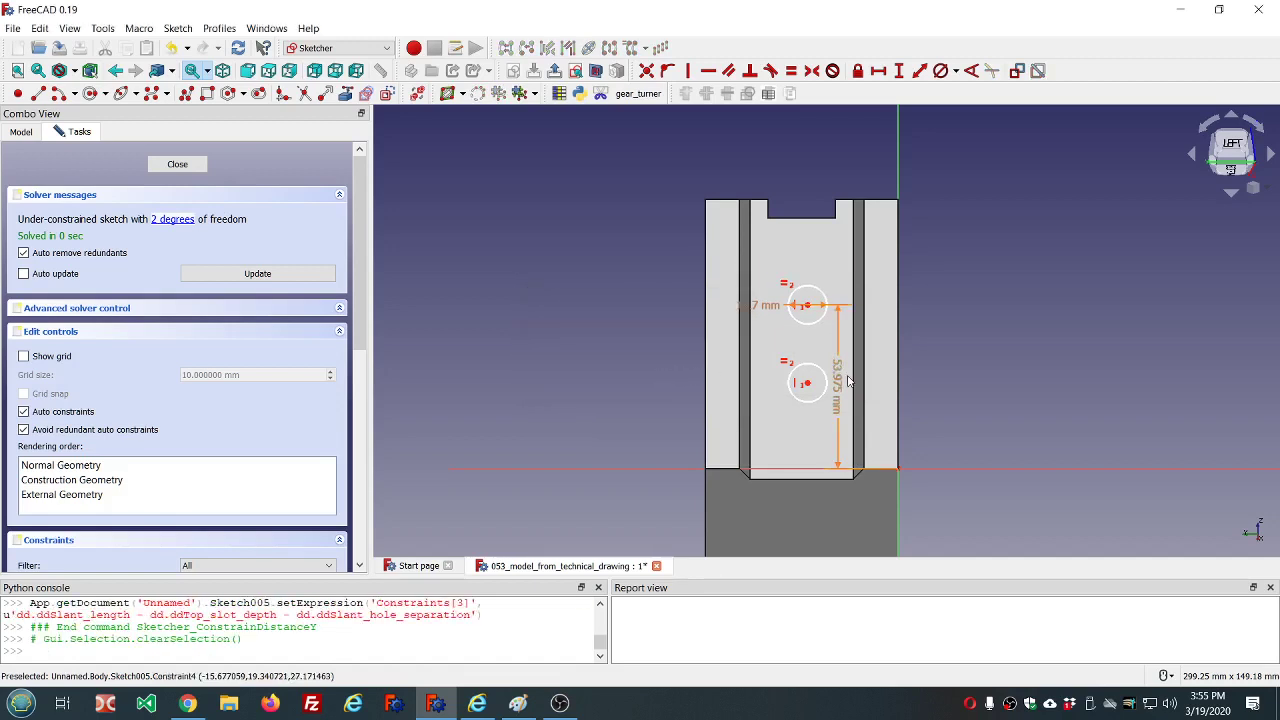
Step: Space the two hole centres vertically by dd.ddSlant_hole_separation (28.575 mm)
left_click(807, 305)
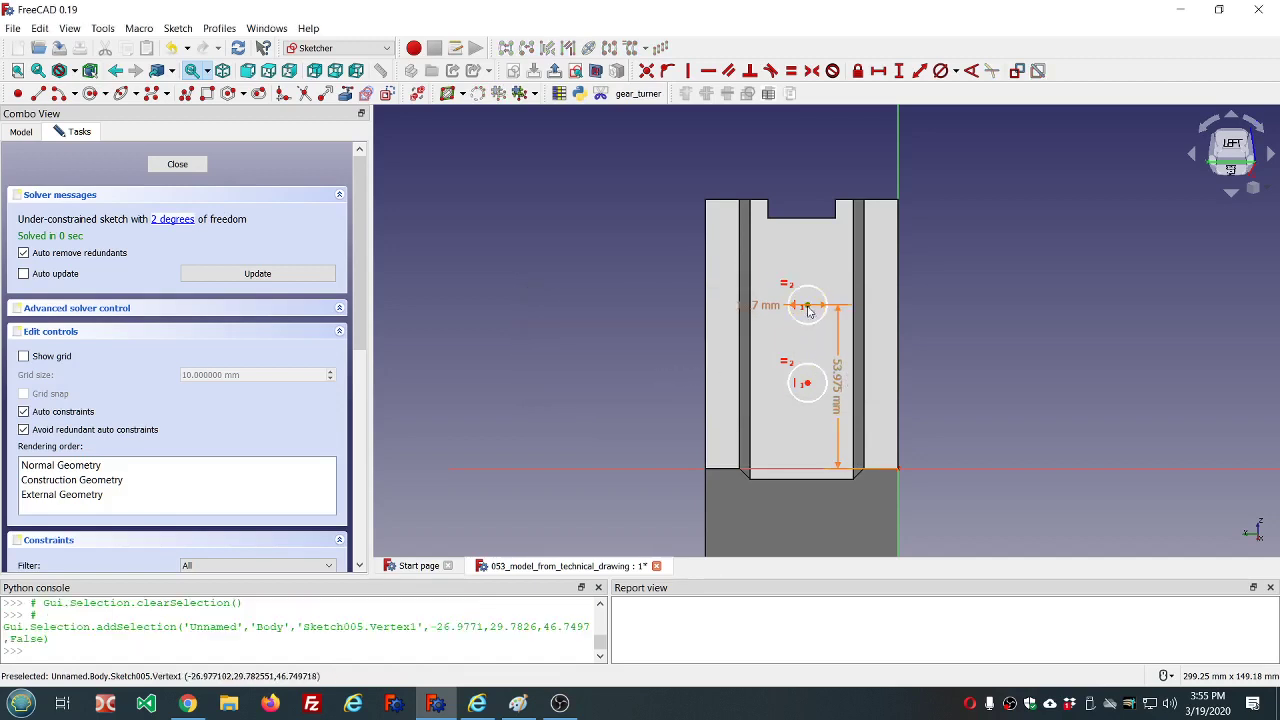
left_click(807, 383)
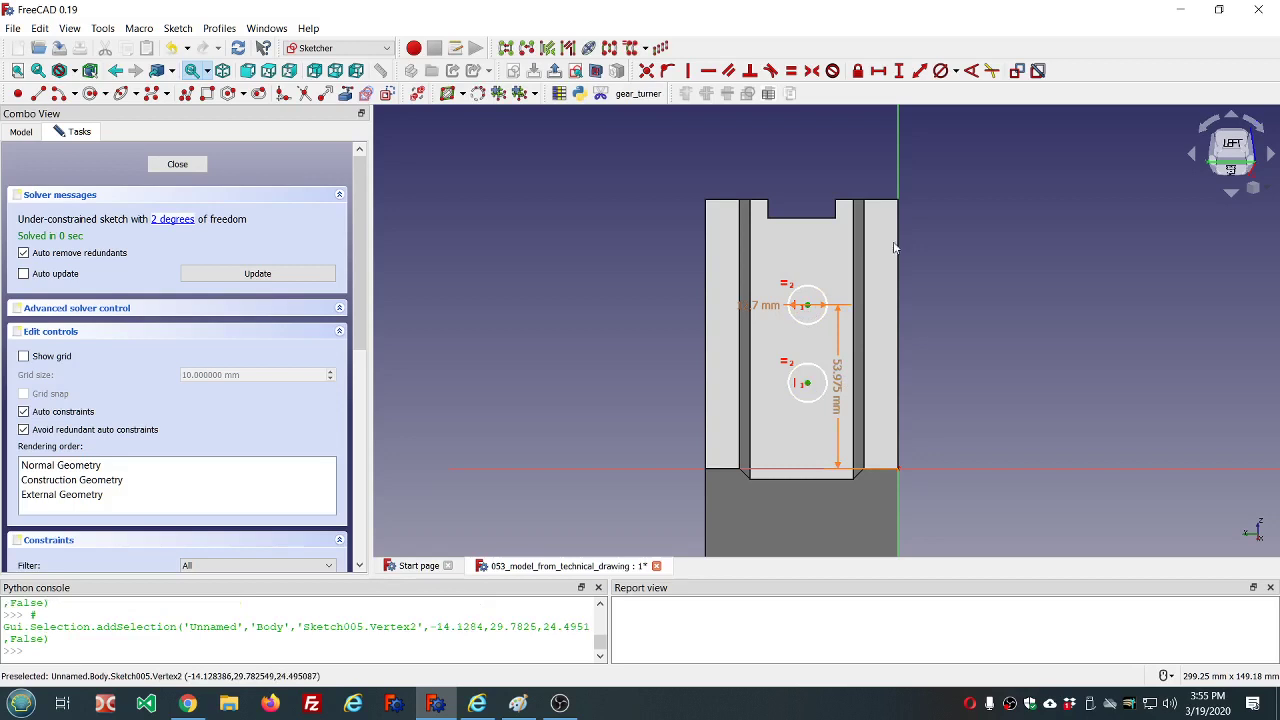
left_click(898, 71)
type("=d")
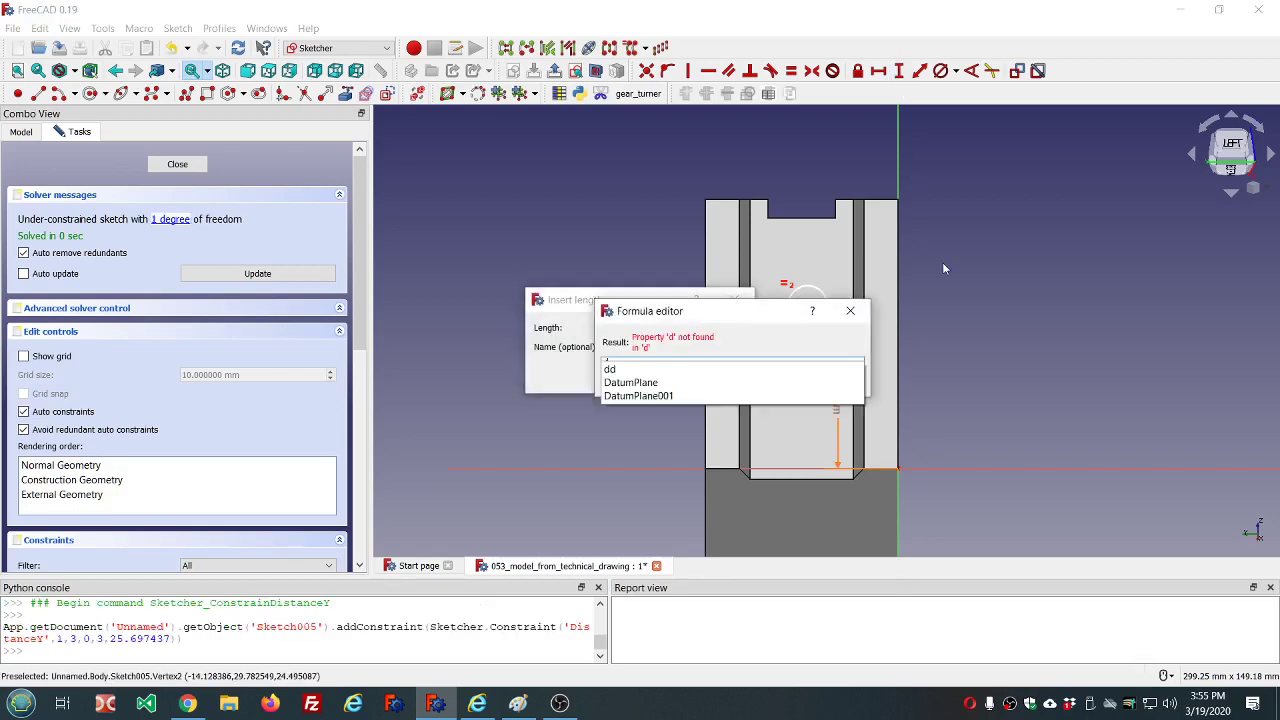
type("d.dd")
key("Down")
key("Down")
key("Down")
key("Down")
key("Down")
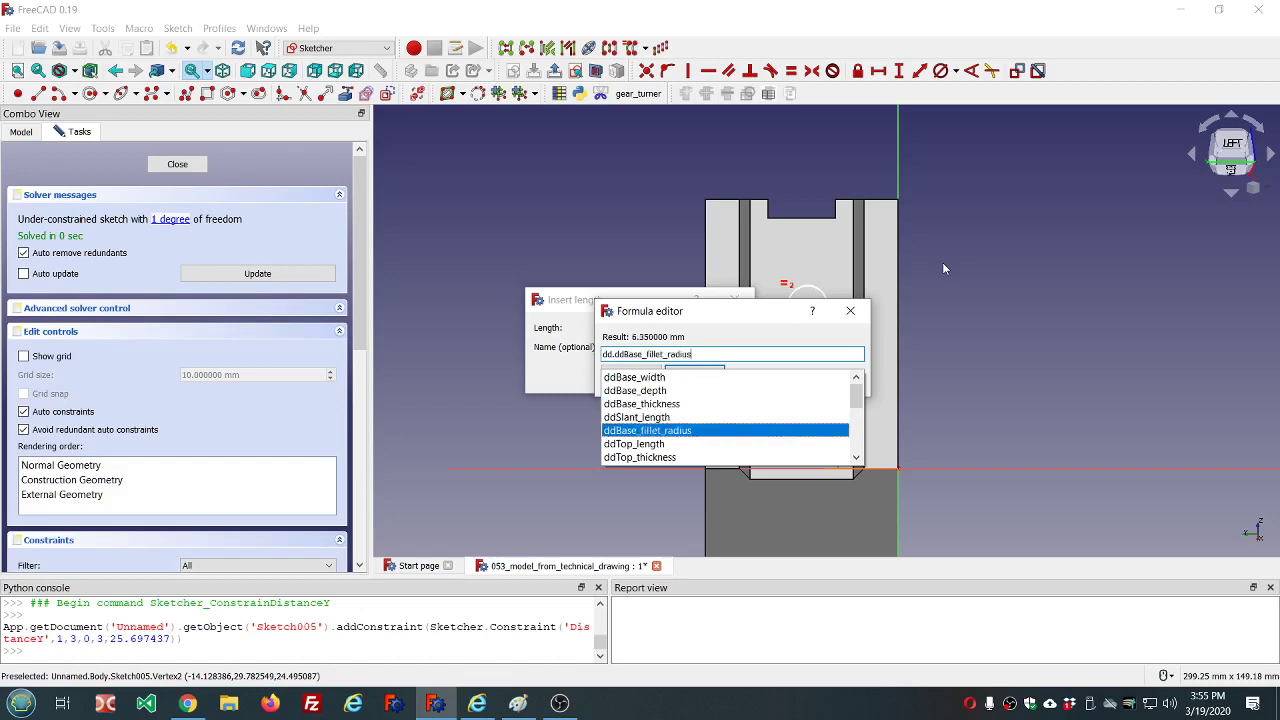
key("Down")
key("Down")
key("Down")
key("Down")
key("Down")
key("Down")
key("Down")
key("Down")
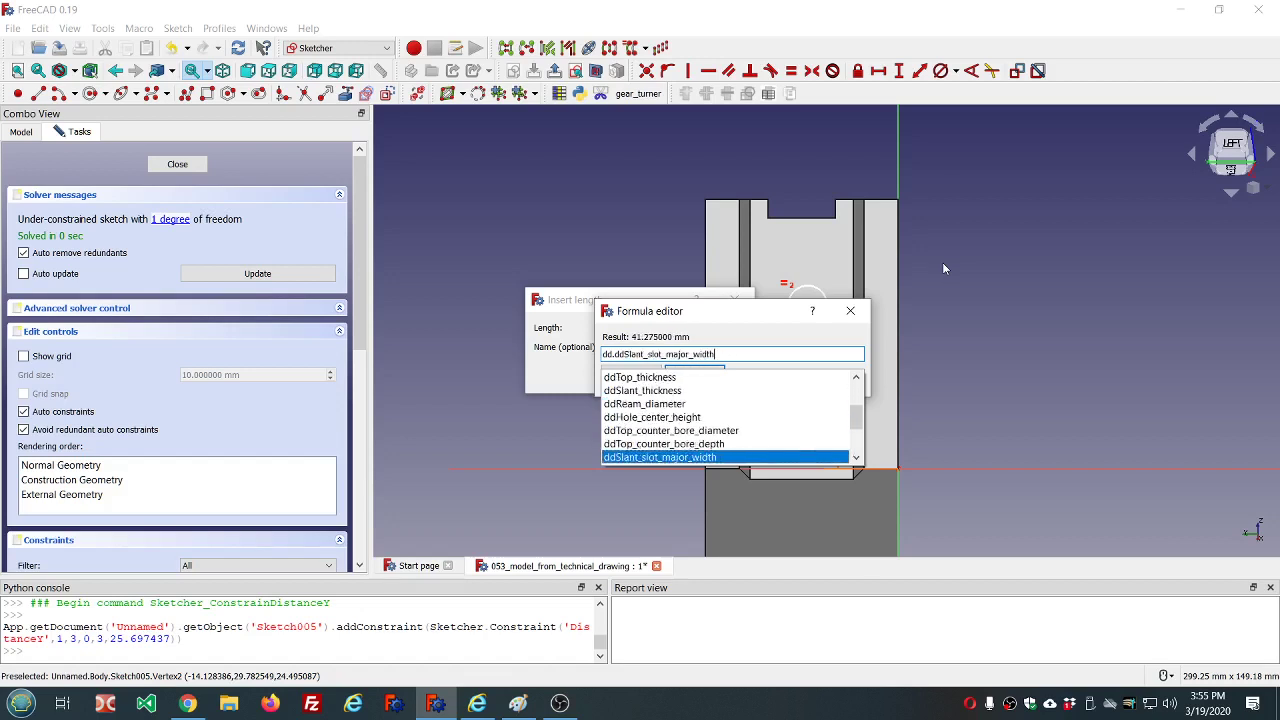
key("Down")
key("Down")
key("Down")
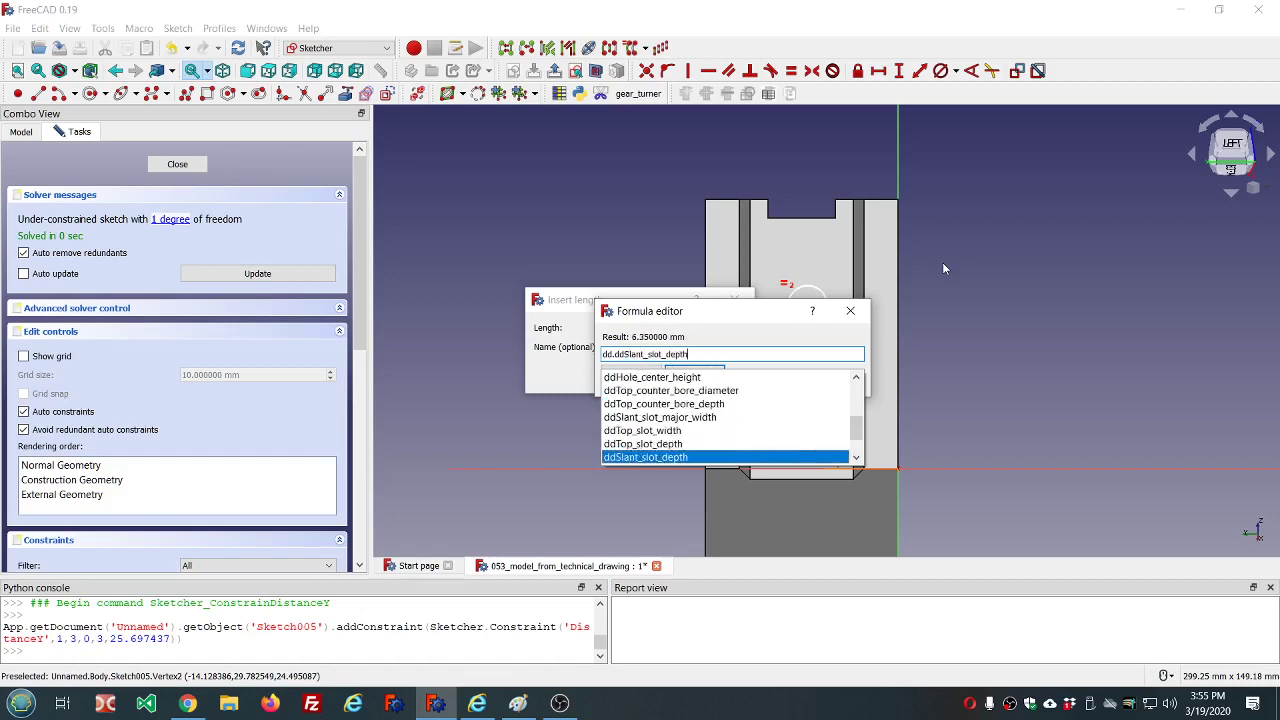
key("Down")
key("Down")
key("Down")
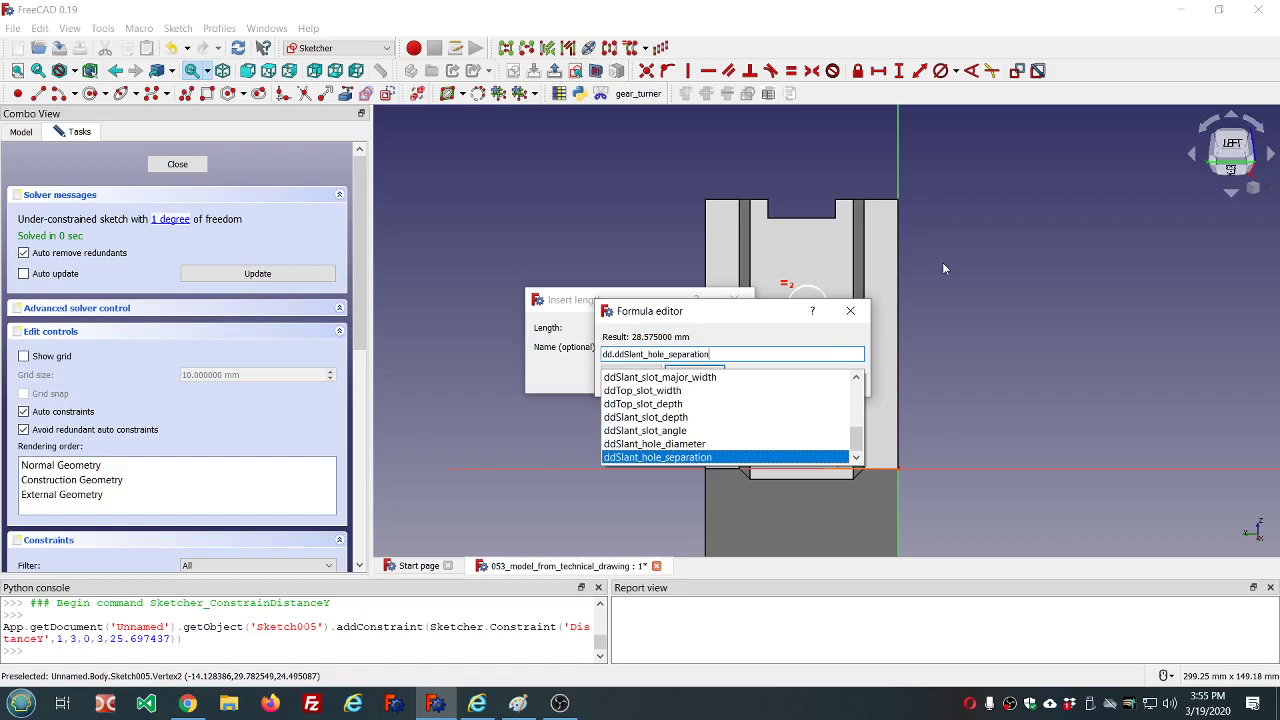
key("Return")
key("Return")
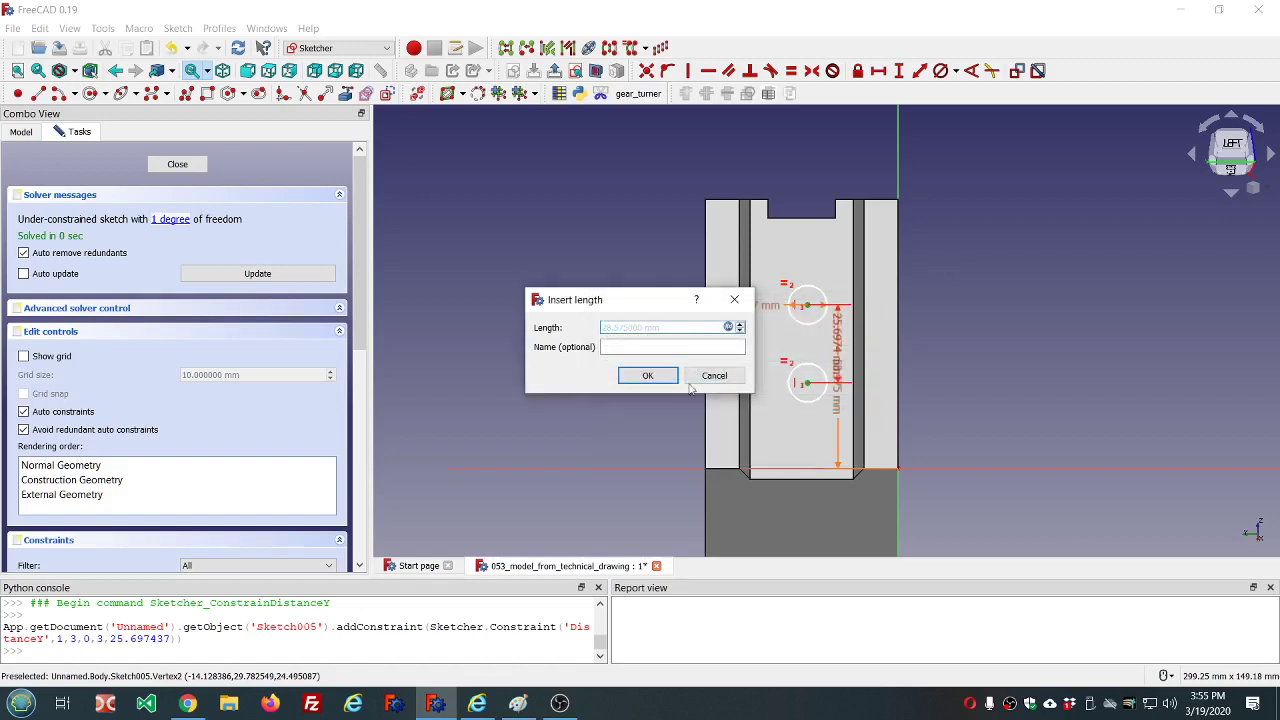
left_click(650, 377)
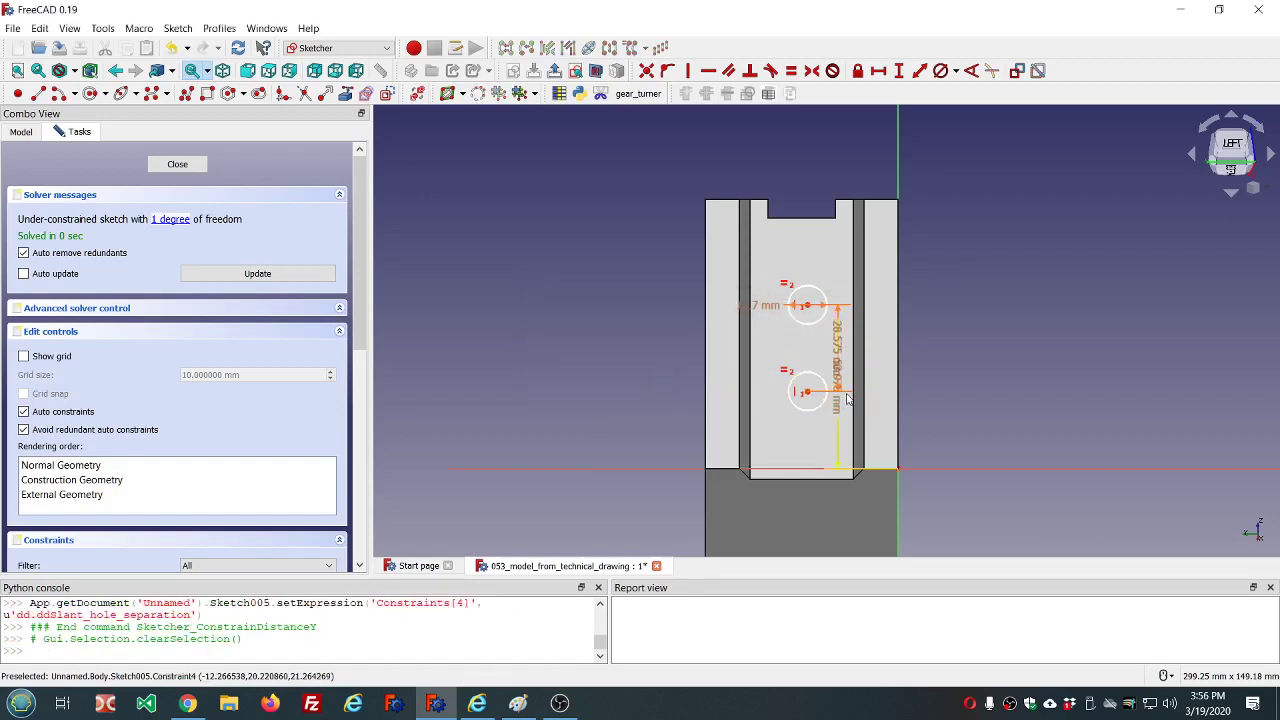
scroll(847, 396, "up", 4)
scroll(847, 399, "down", 4)
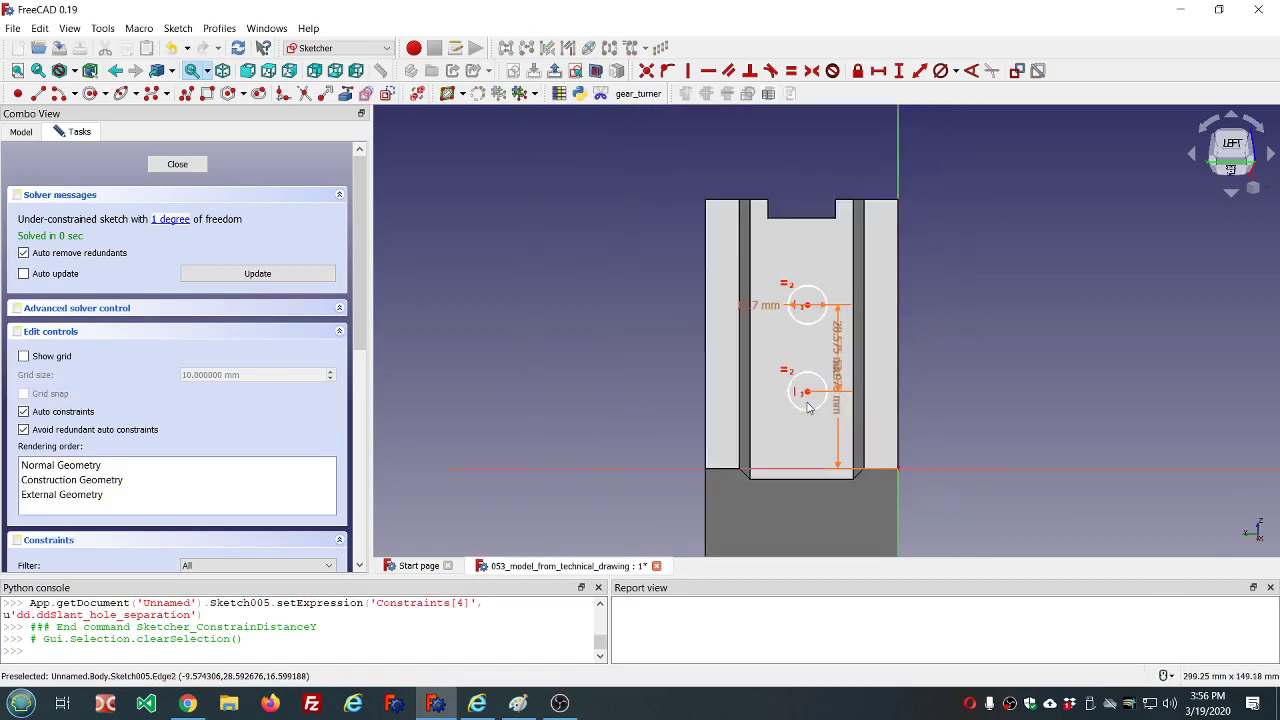
Step: Set the lower centre's horizontal distance to dd.ddBase_depth/2 (31.75 mm)
left_click(809, 398)
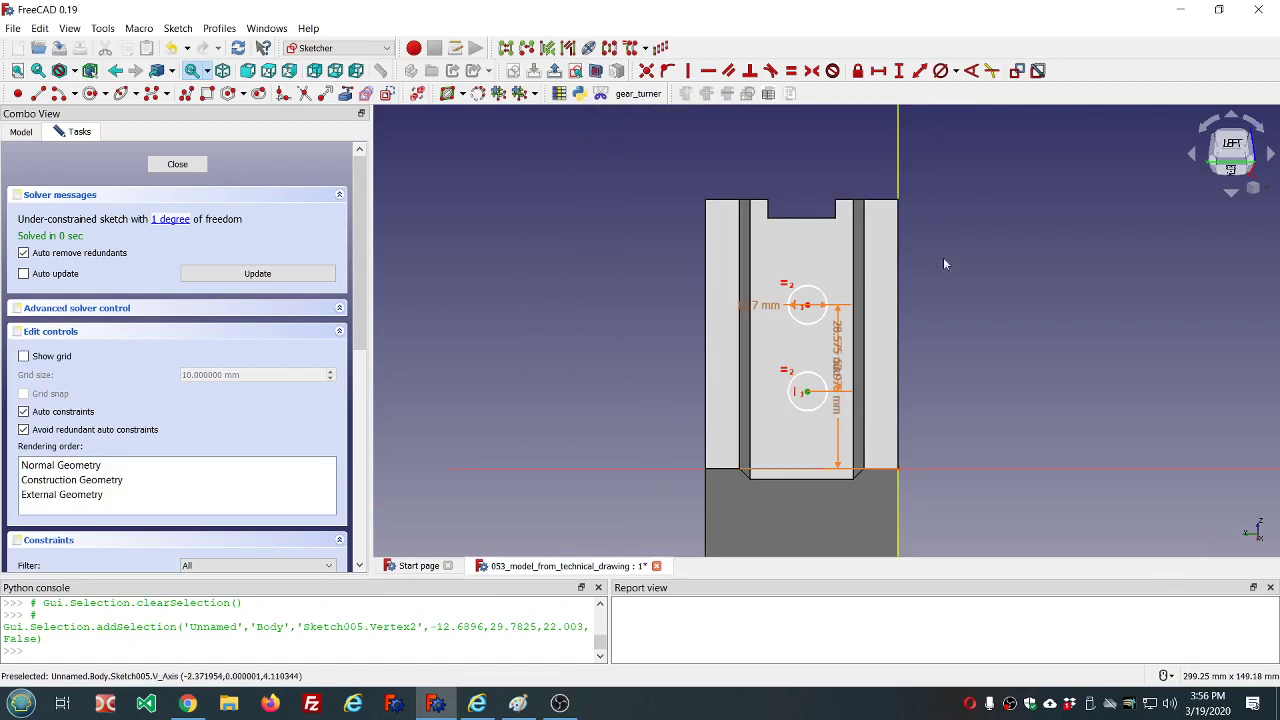
left_click(879, 71)
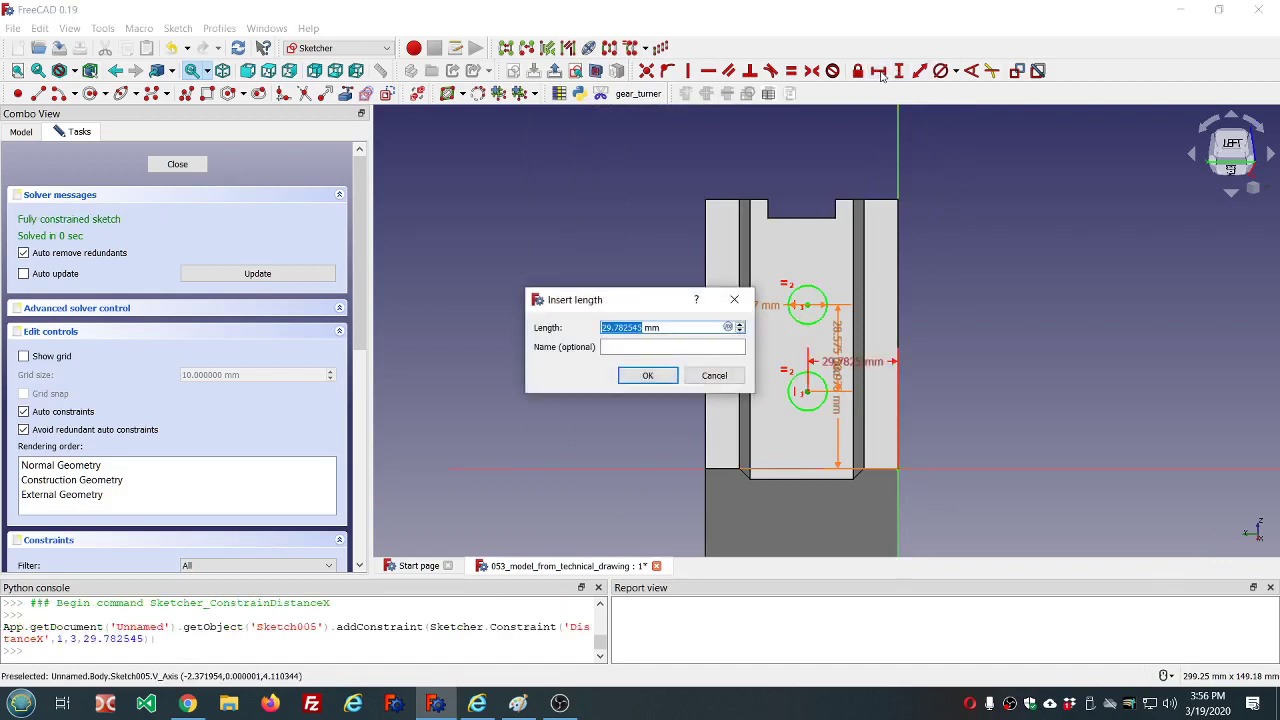
key("equal")
type("dd.dd")
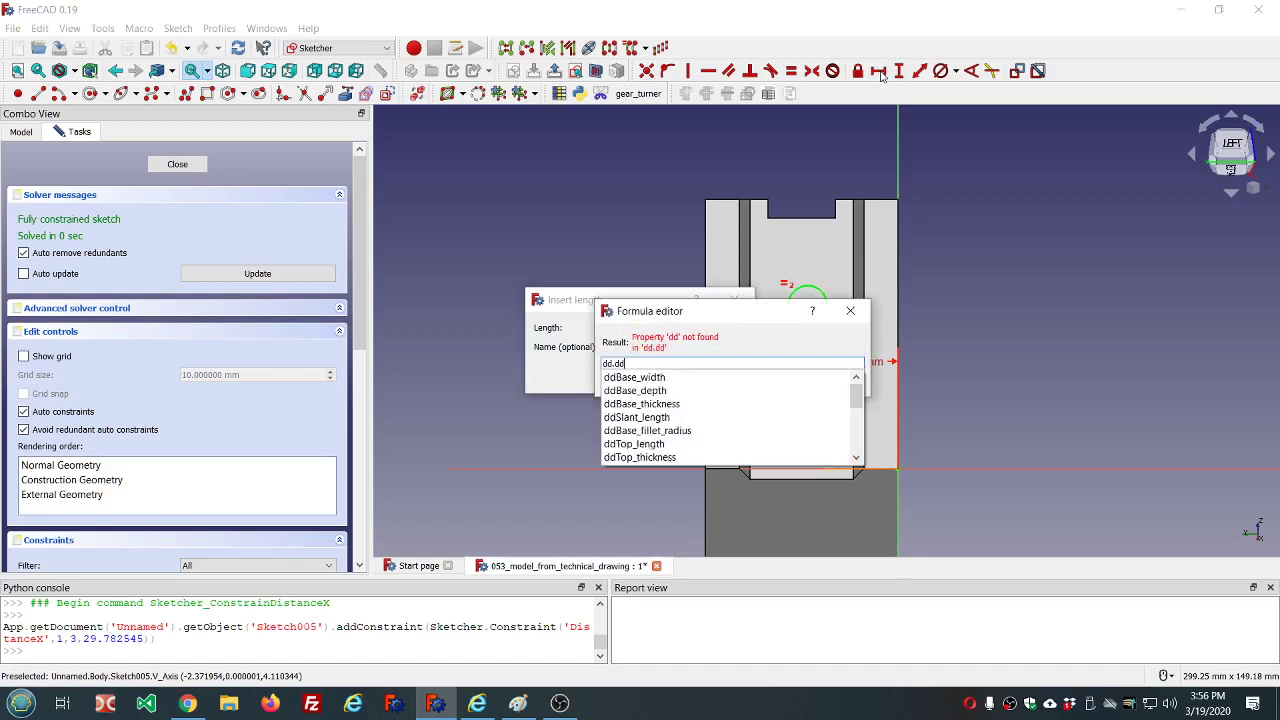
key("Down")
key("Down")
key("Return")
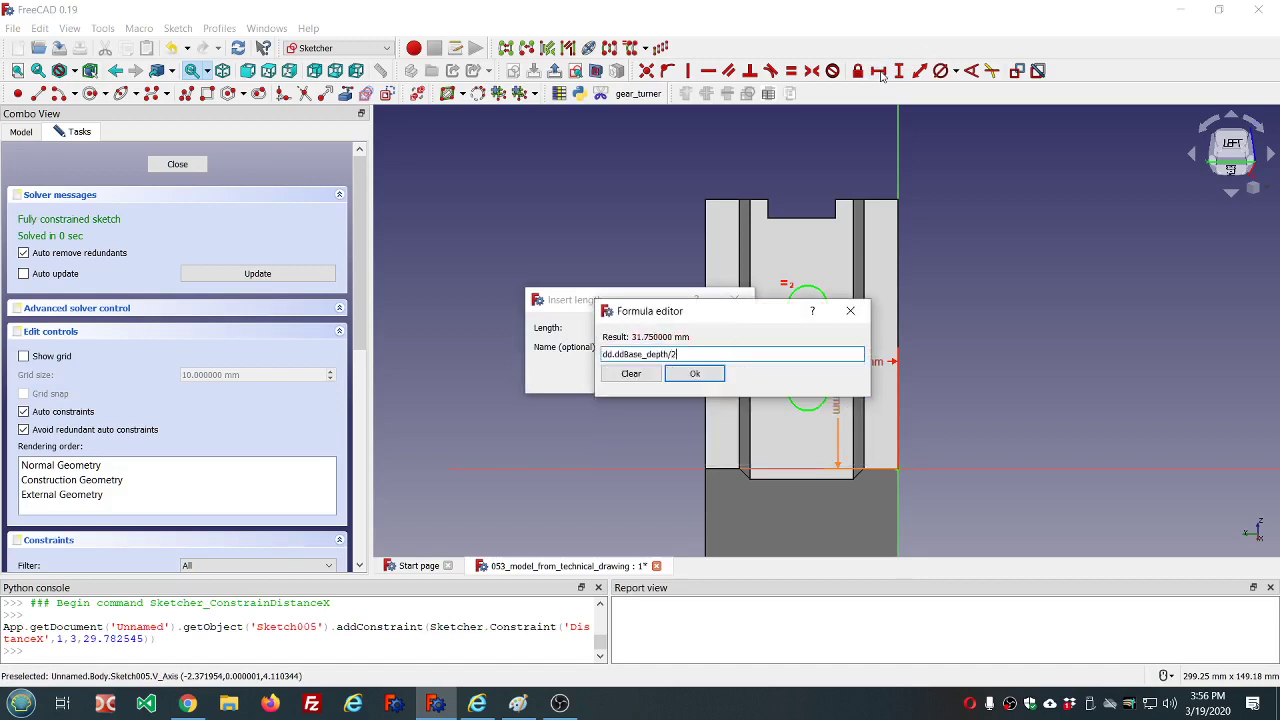
key("Return")
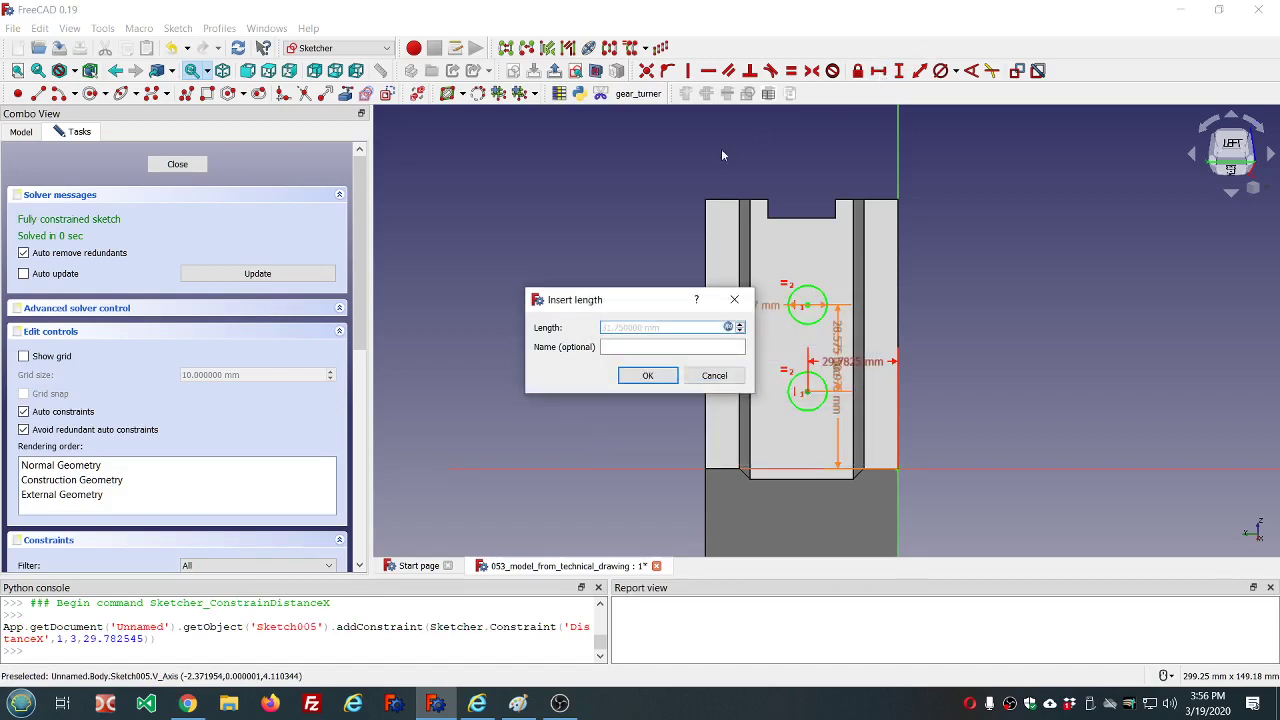
left_click(650, 375)
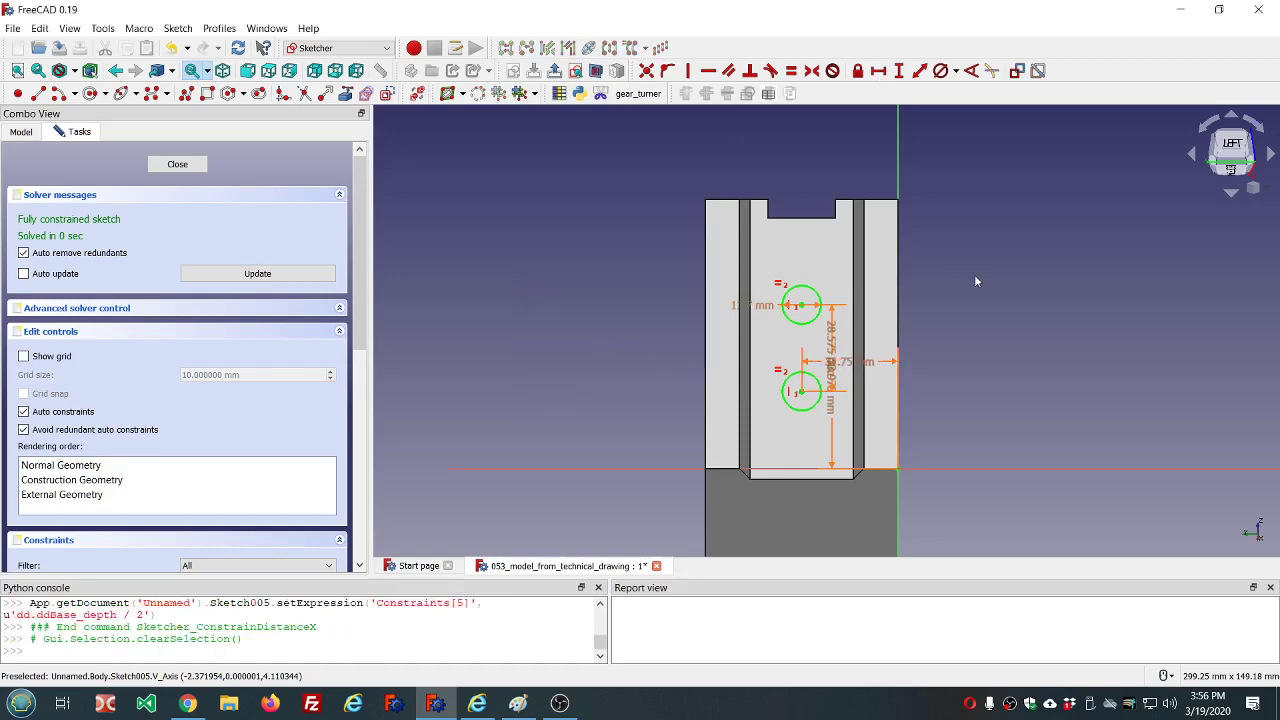
Step: Orbit to check the hole sketch on the part and close Sketch005
middle_click_drag(974, 278, 836, 306)
scroll(836, 306, "down", 5)
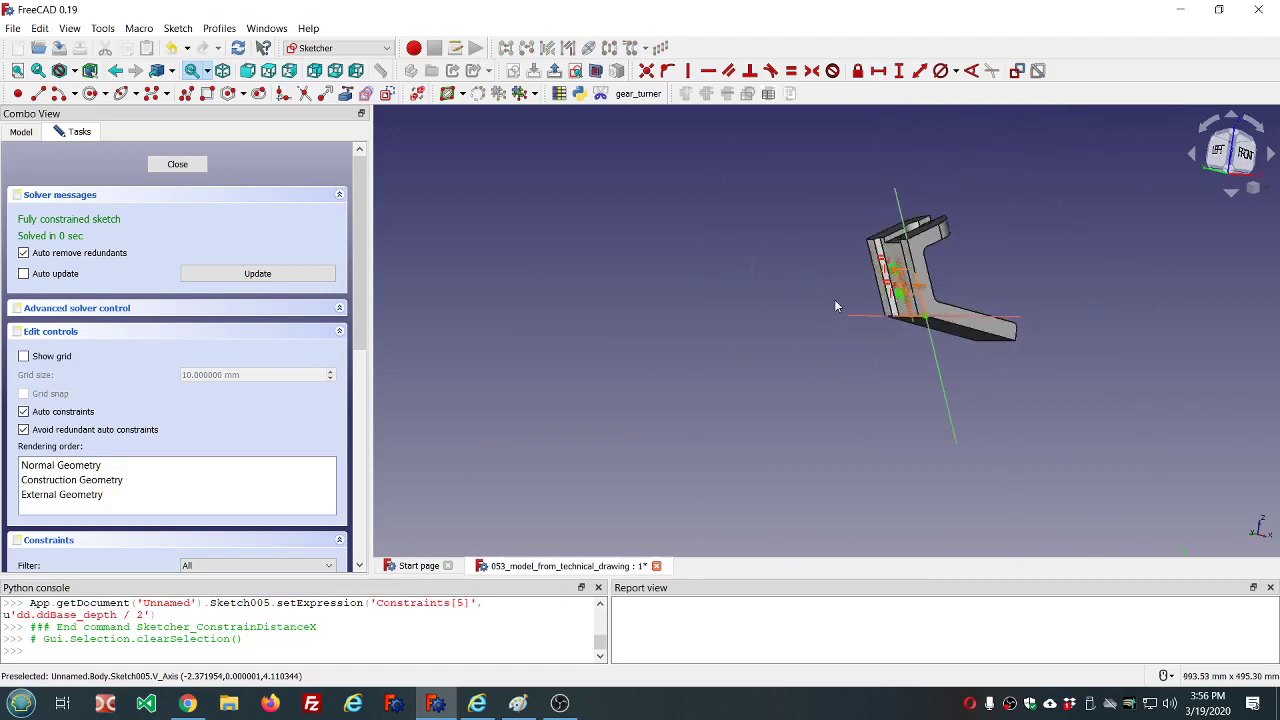
middle_click_drag(1000, 263, 873, 299)
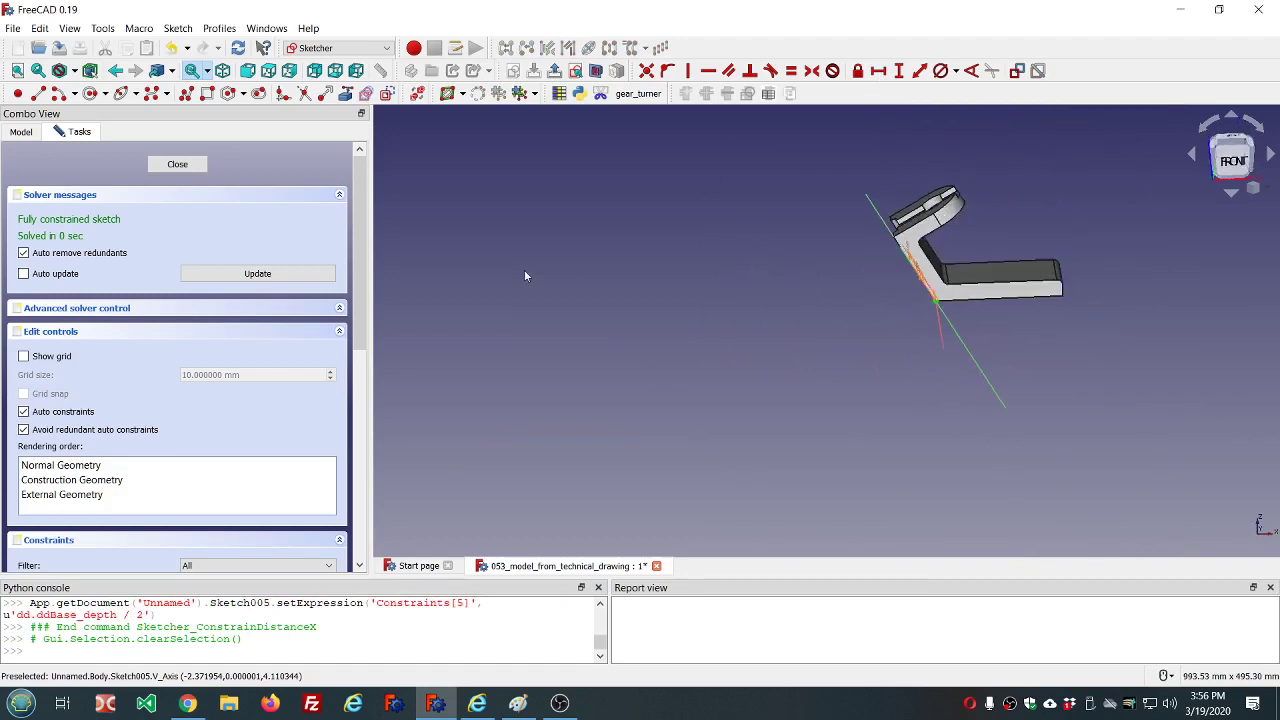
left_click(177, 164)
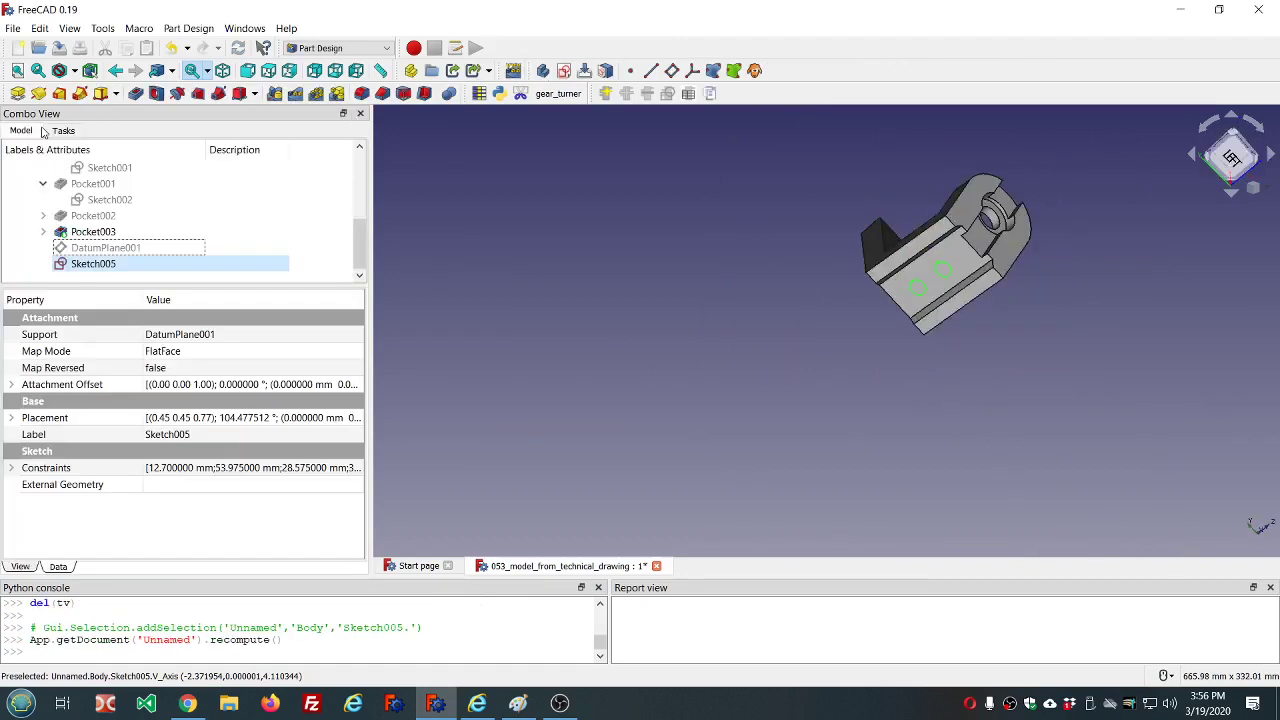
Step: Pocket Sketch005 to a depth of dd.ddSlant_thickness*2 (38.1 mm)
left_click(136, 93)
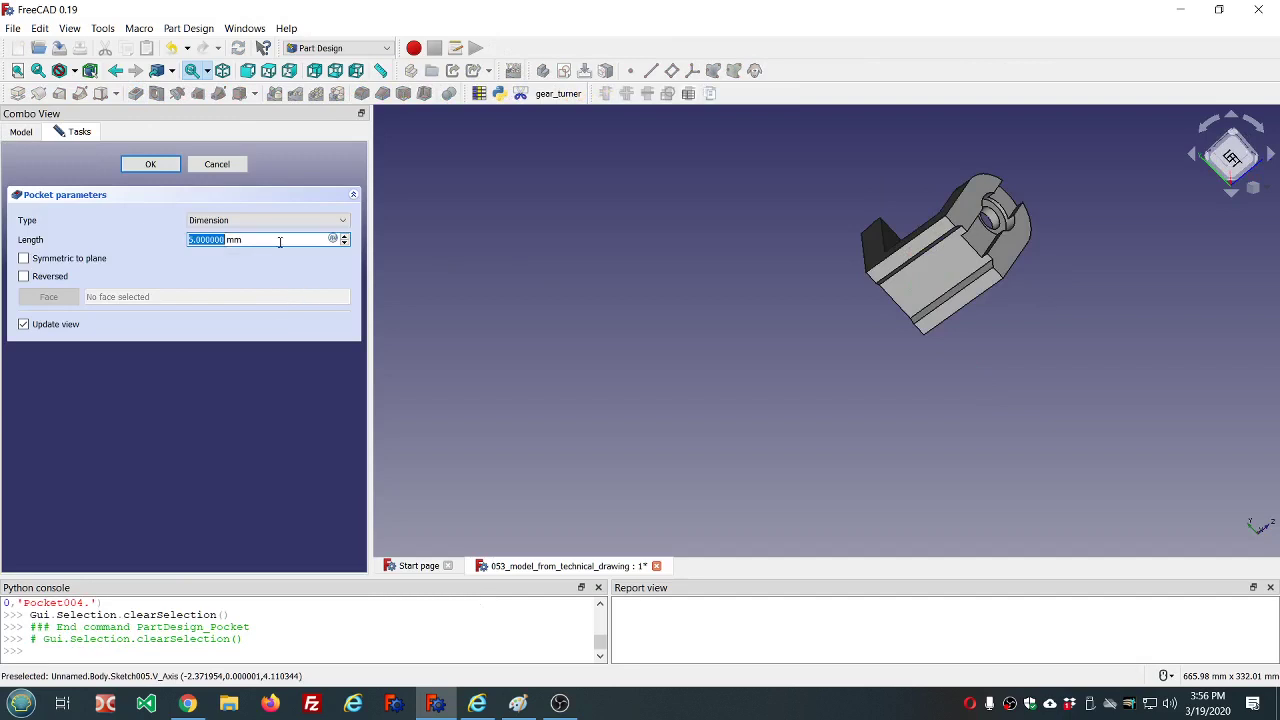
left_click(332, 240)
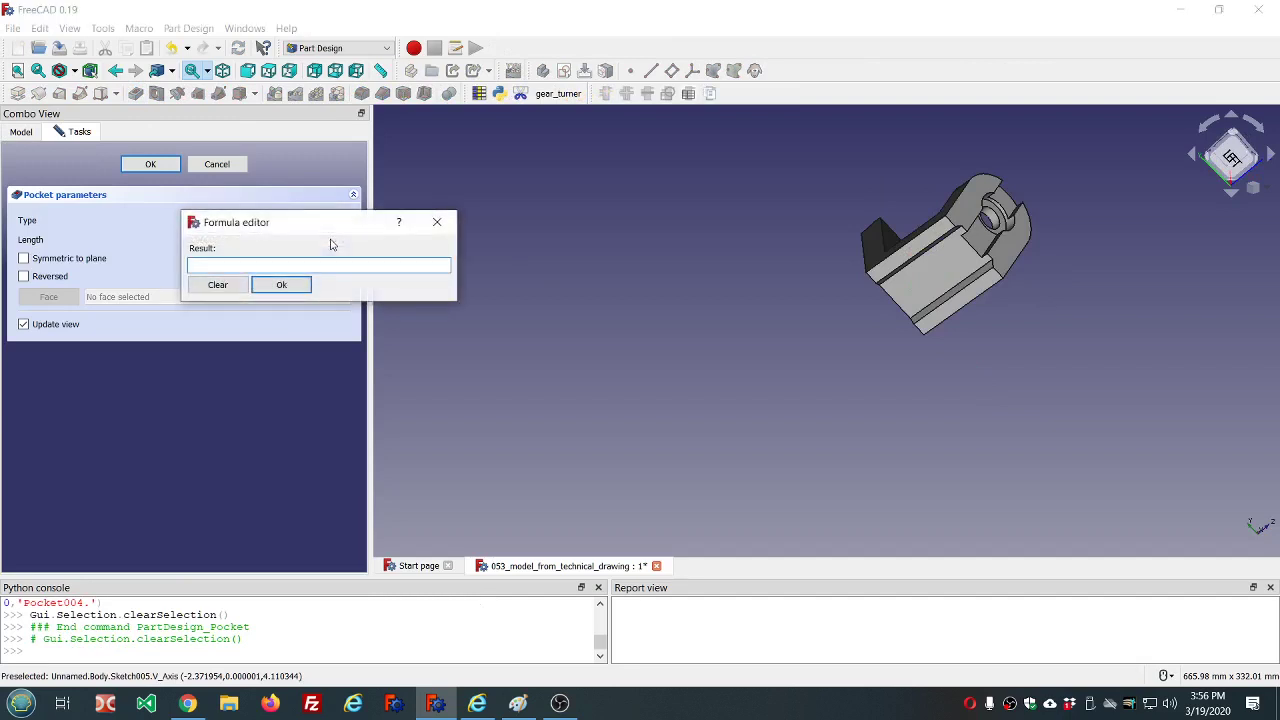
type("dd.dd")
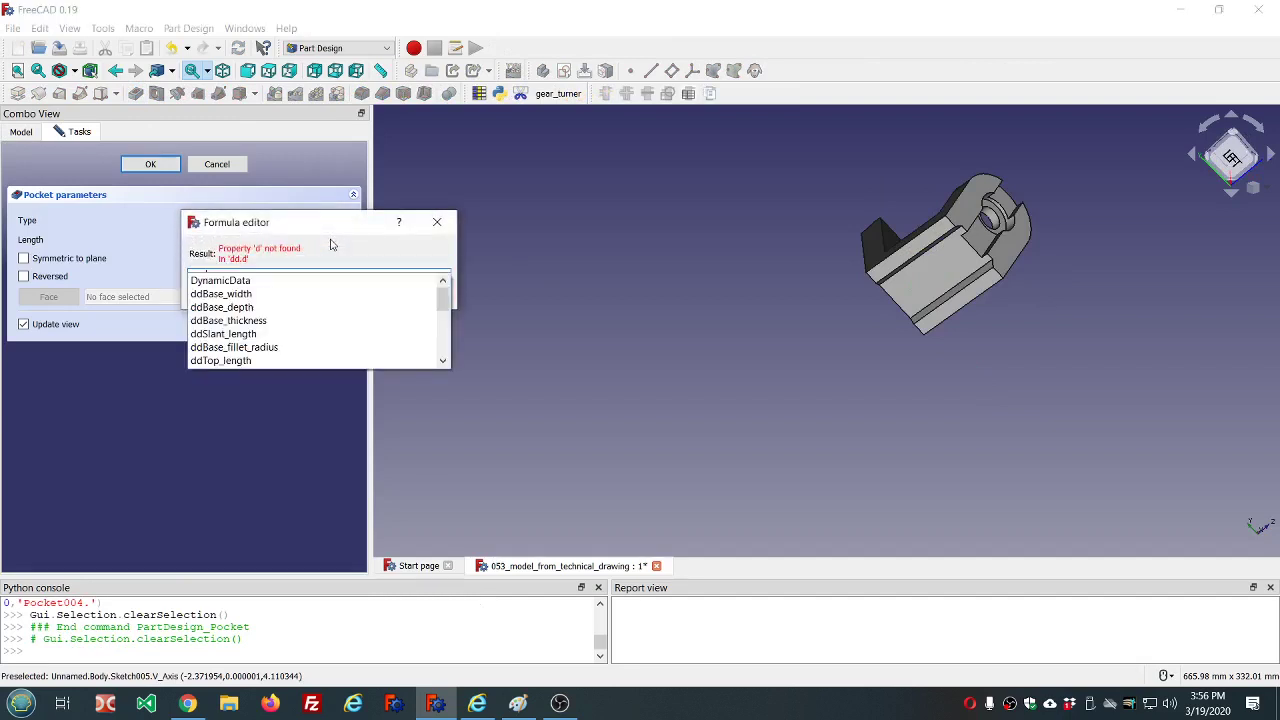
key("Down")
key("Down")
key("Down")
key("Down")
key("Down")
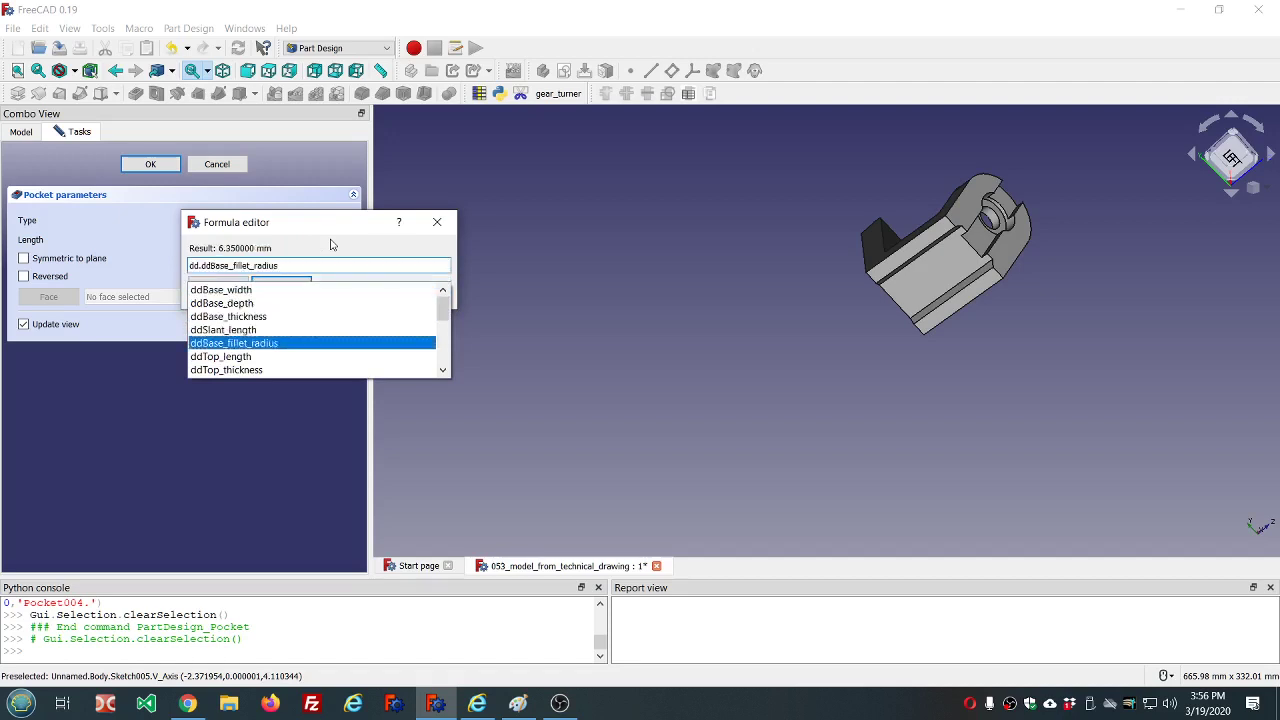
key("Down")
key("Down")
key("Down")
key("Down")
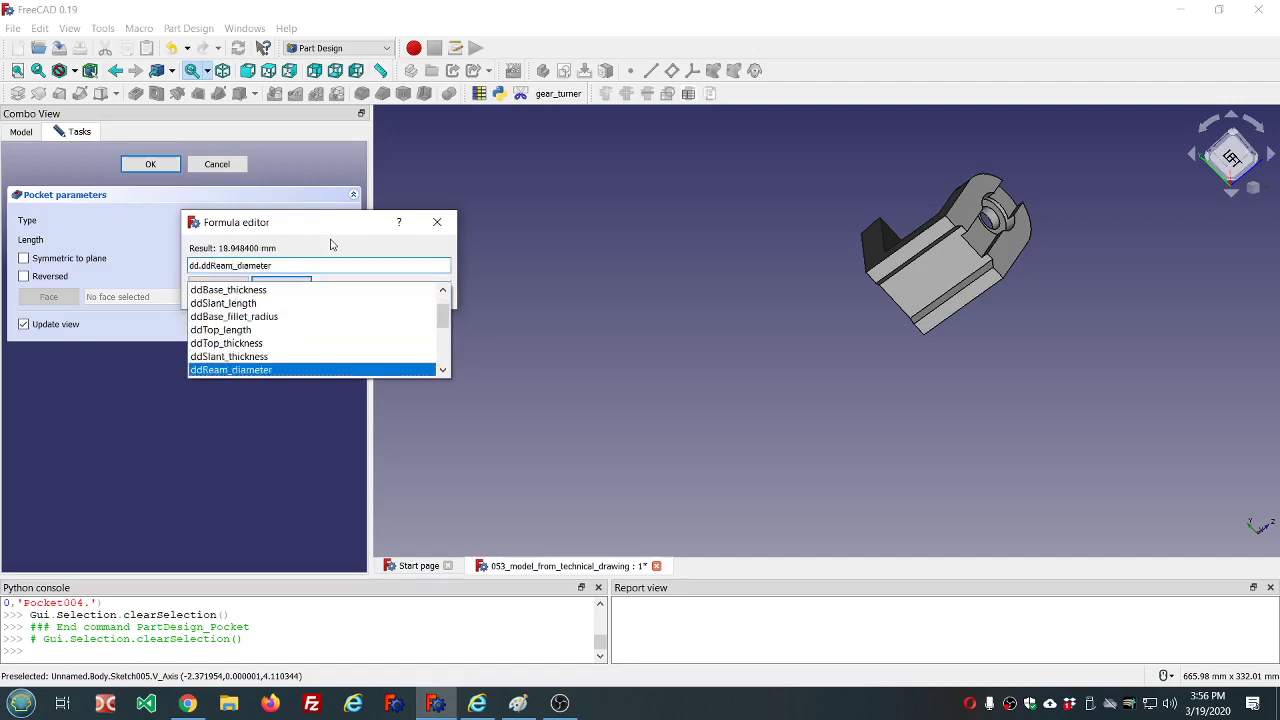
key("Up")
type("*2")
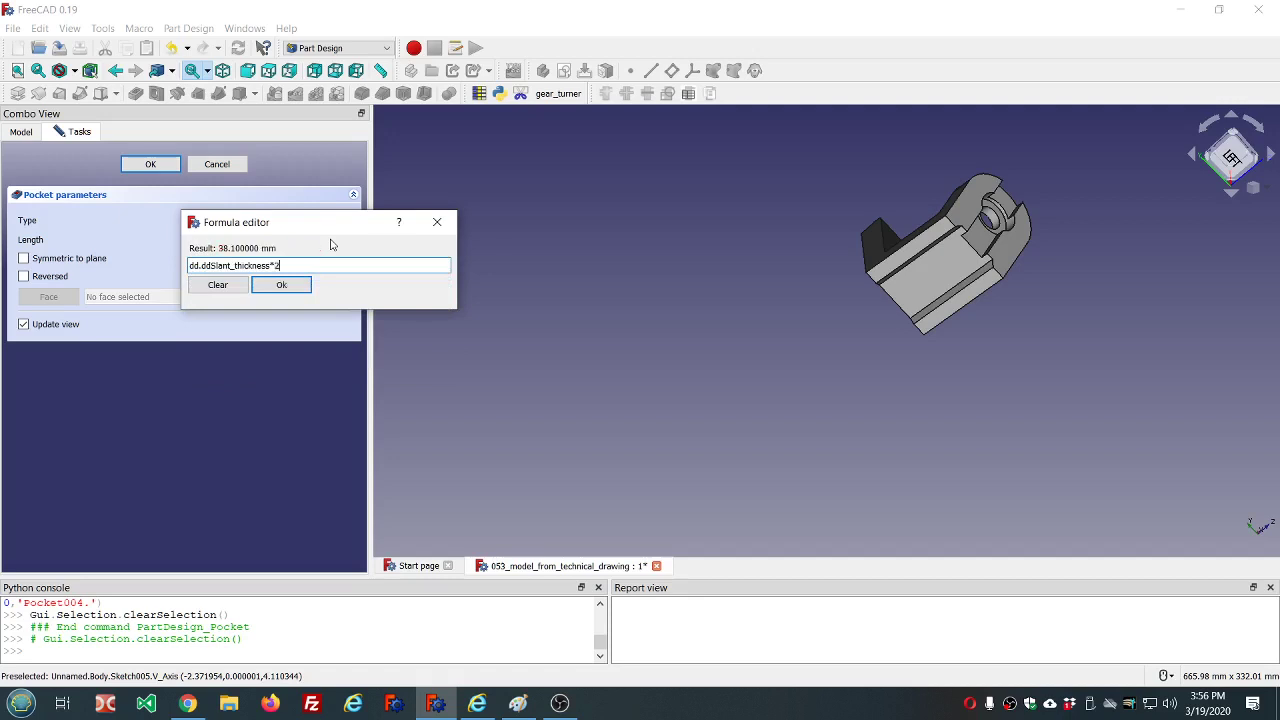
left_click(293, 287)
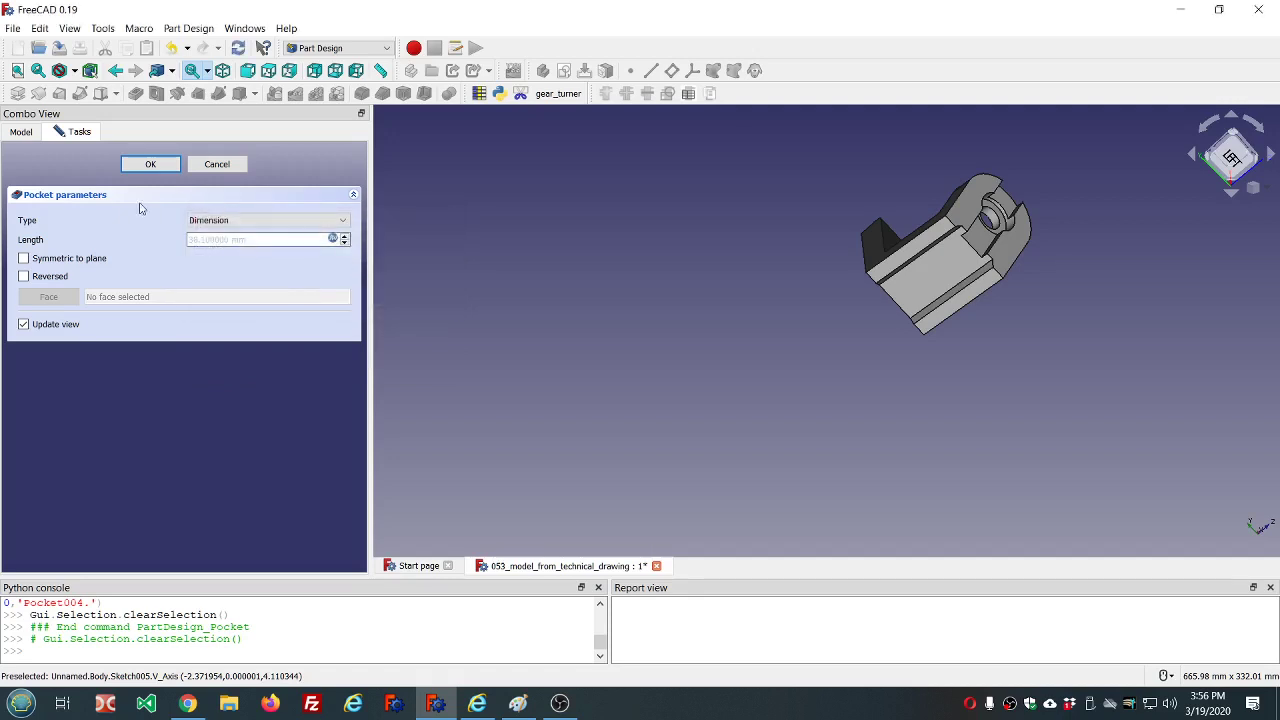
left_click(150, 165)
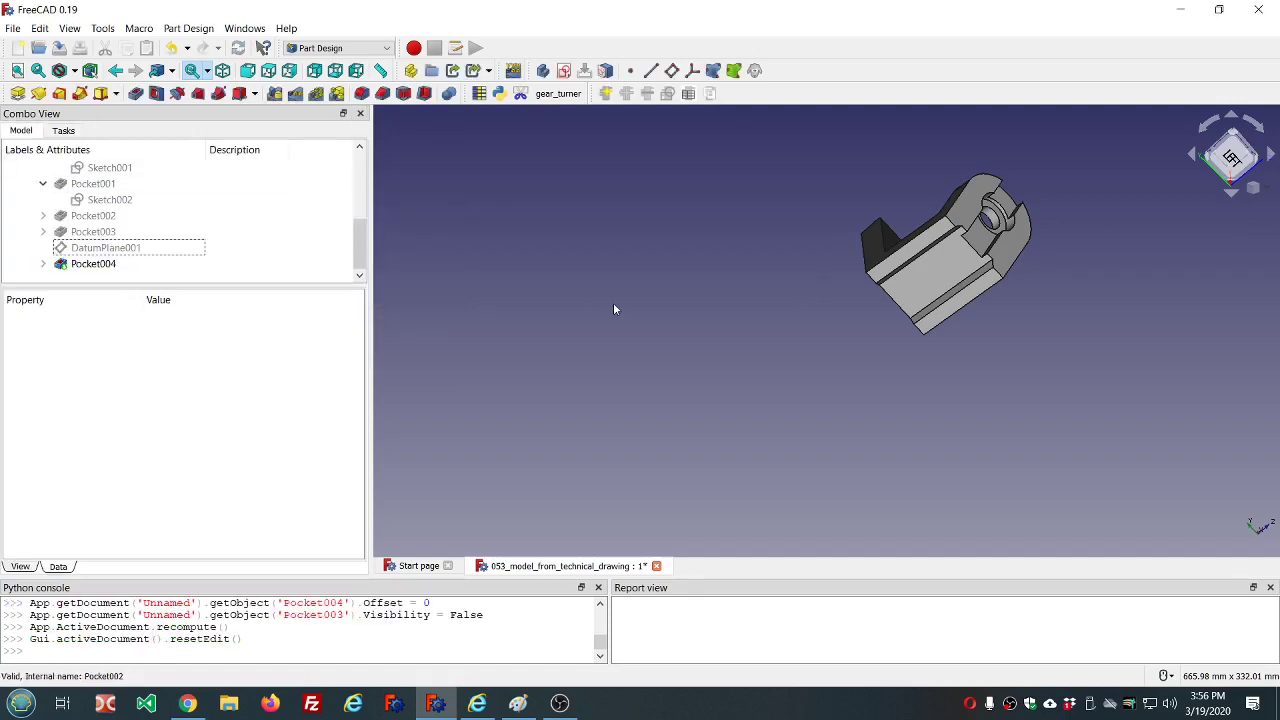
Step: Set Pocket004's Reversed property to true so the two slant holes cut through the flange
left_click(85, 264)
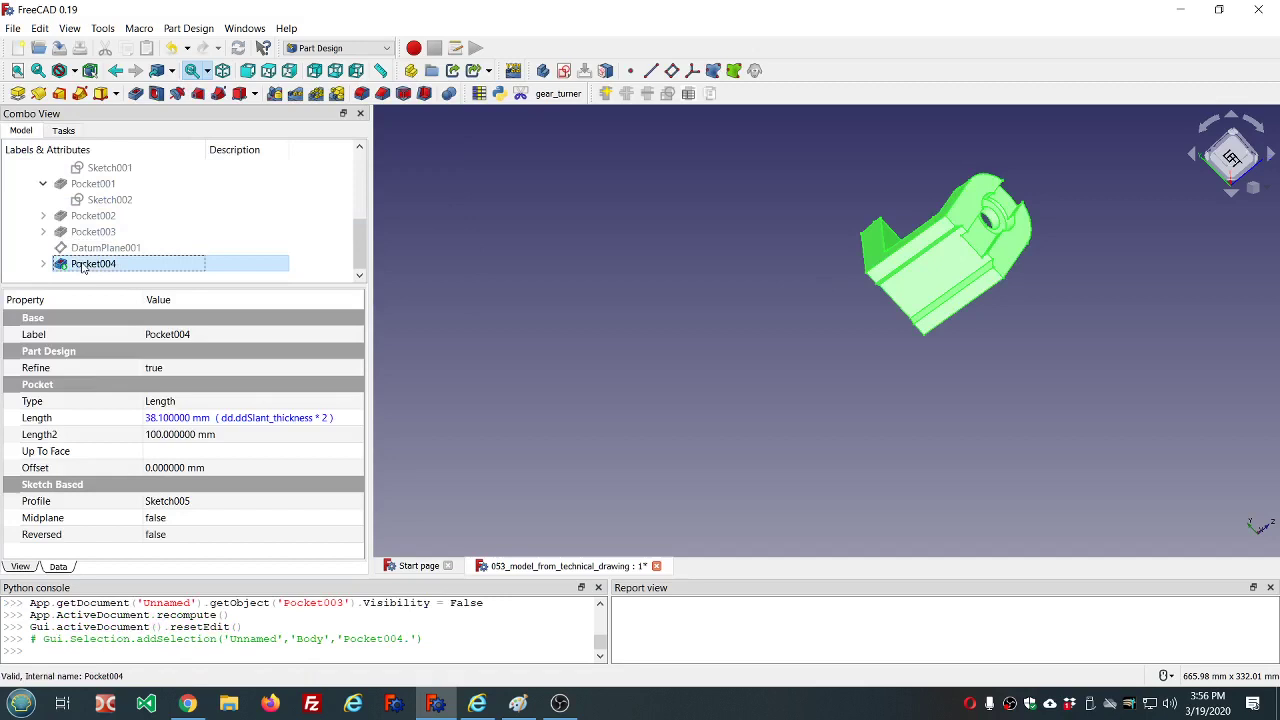
double_click(196, 534)
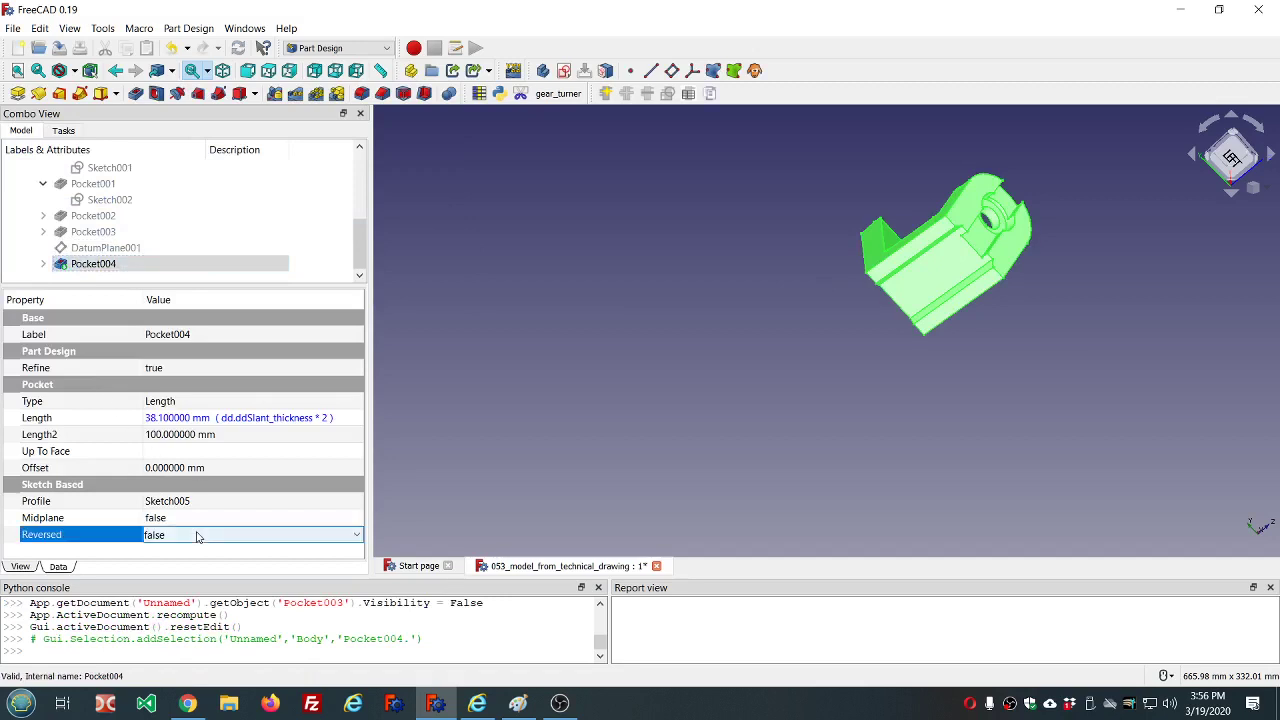
left_click(506, 412)
Step: Orbit and zoom around the bracket to check the slant holes from several angles, including above
middle_click_drag(506, 412, 913, 167)
scroll(800, 240, "up", 2)
scroll(849, 199, "up", 3)
scroll(913, 160, "down", 5)
scroll(935, 150, "up", 3)
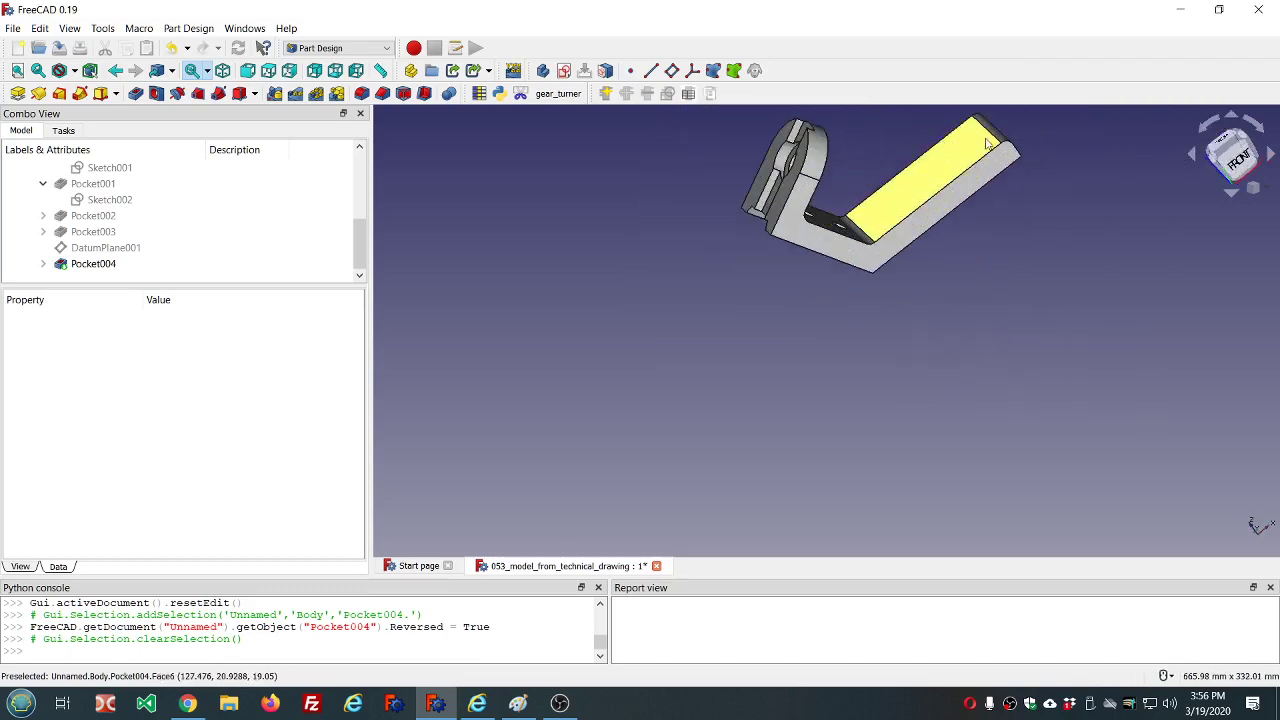
middle_click_drag(987, 143, 746, 148)
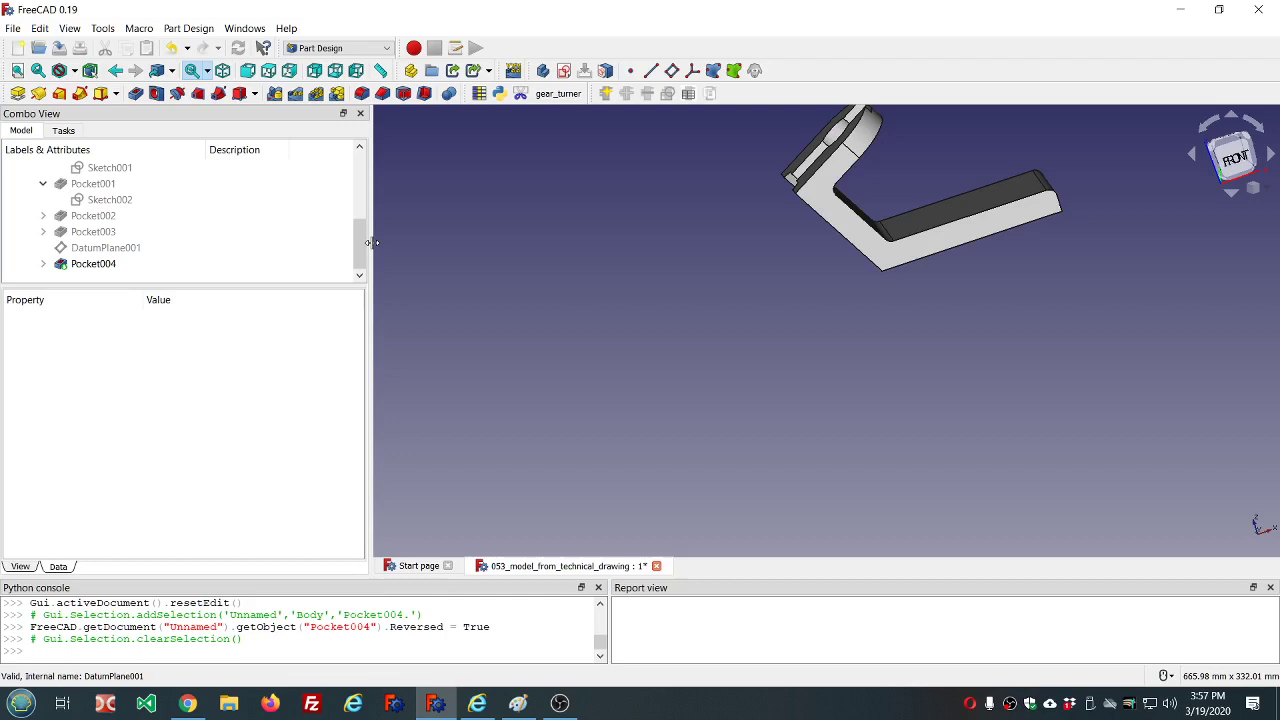
scroll(676, 260, "down", 4)
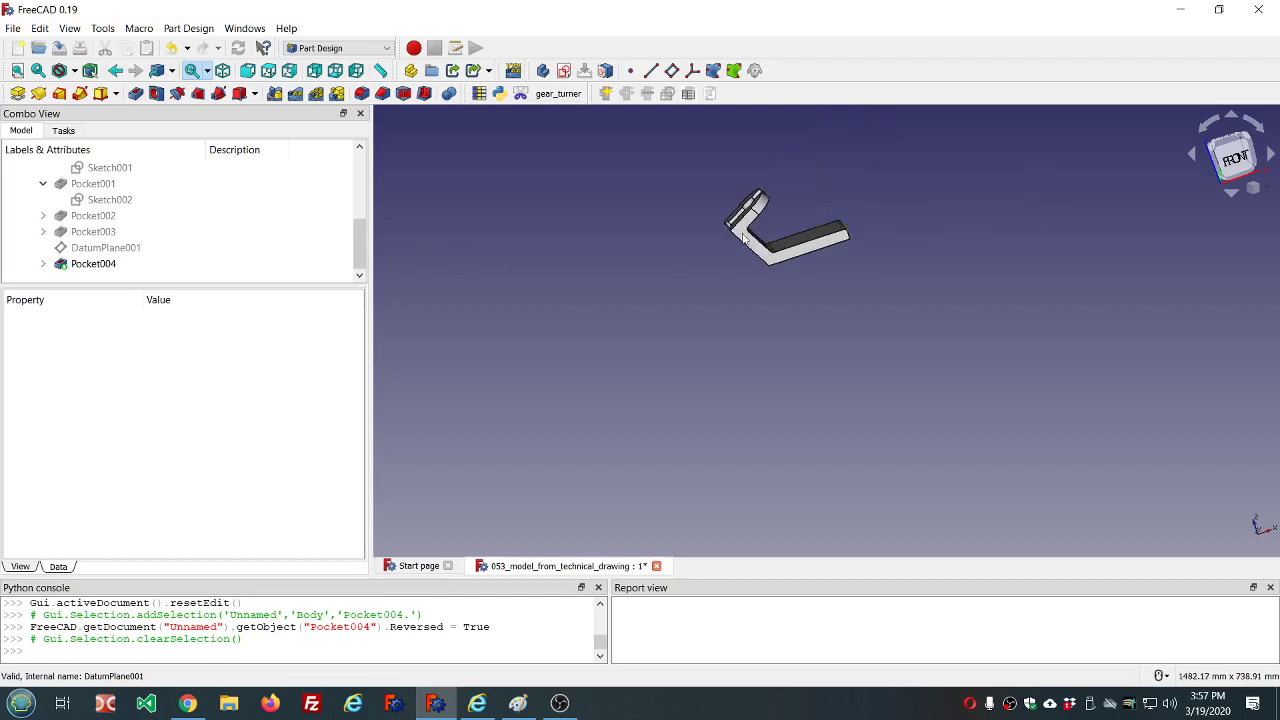
scroll(790, 200, "up", 2)
scroll(797, 198, "up", 2)
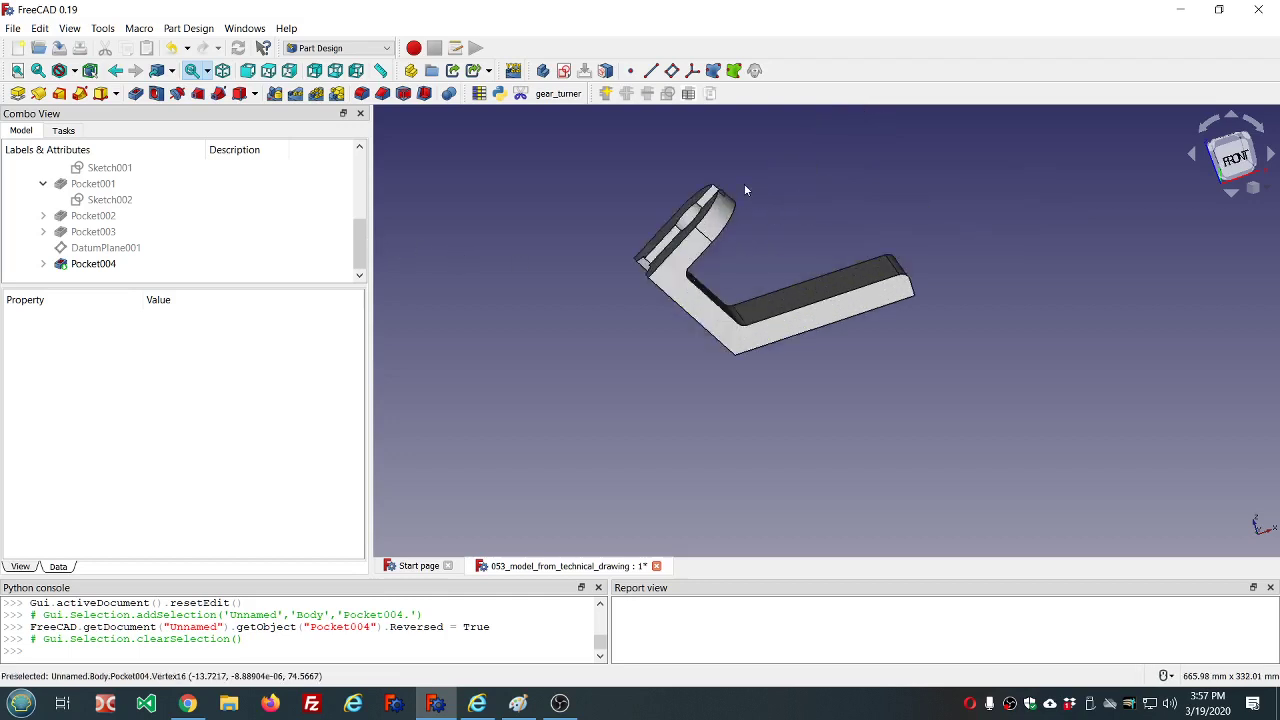
mouse_move(746, 191)
middle_mouse_down()
mouse_move(831, 242)
mouse_move(814, 237)
middle_mouse_up()
Step: Switch to Paint to show the Fig_8-41.jpg Control Bracket drawing for comparison
left_click(515, 704)
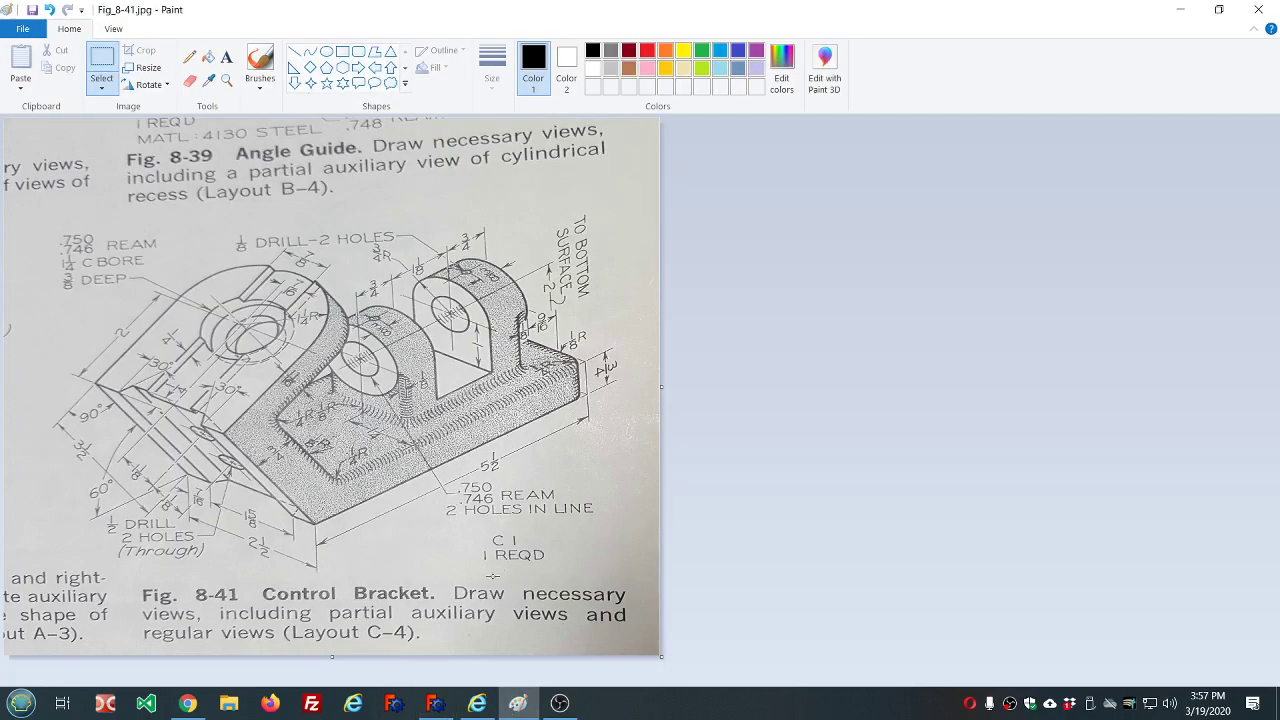